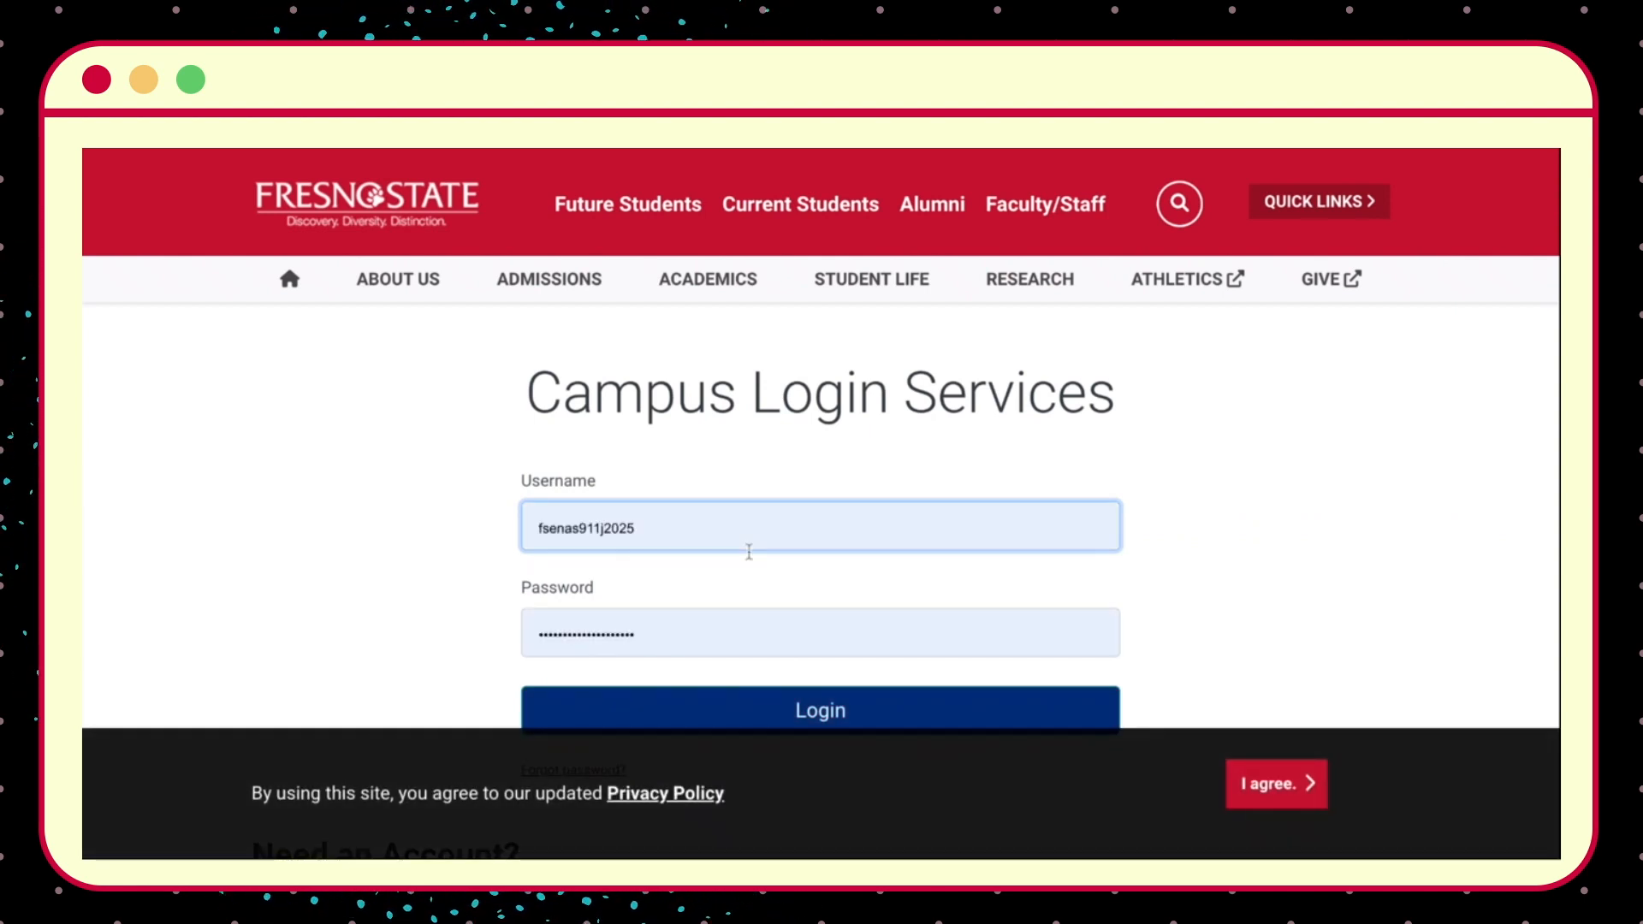
# Fill in the saved username and password on the Campus Login Services page and log in.
pyautogui.press('Return')
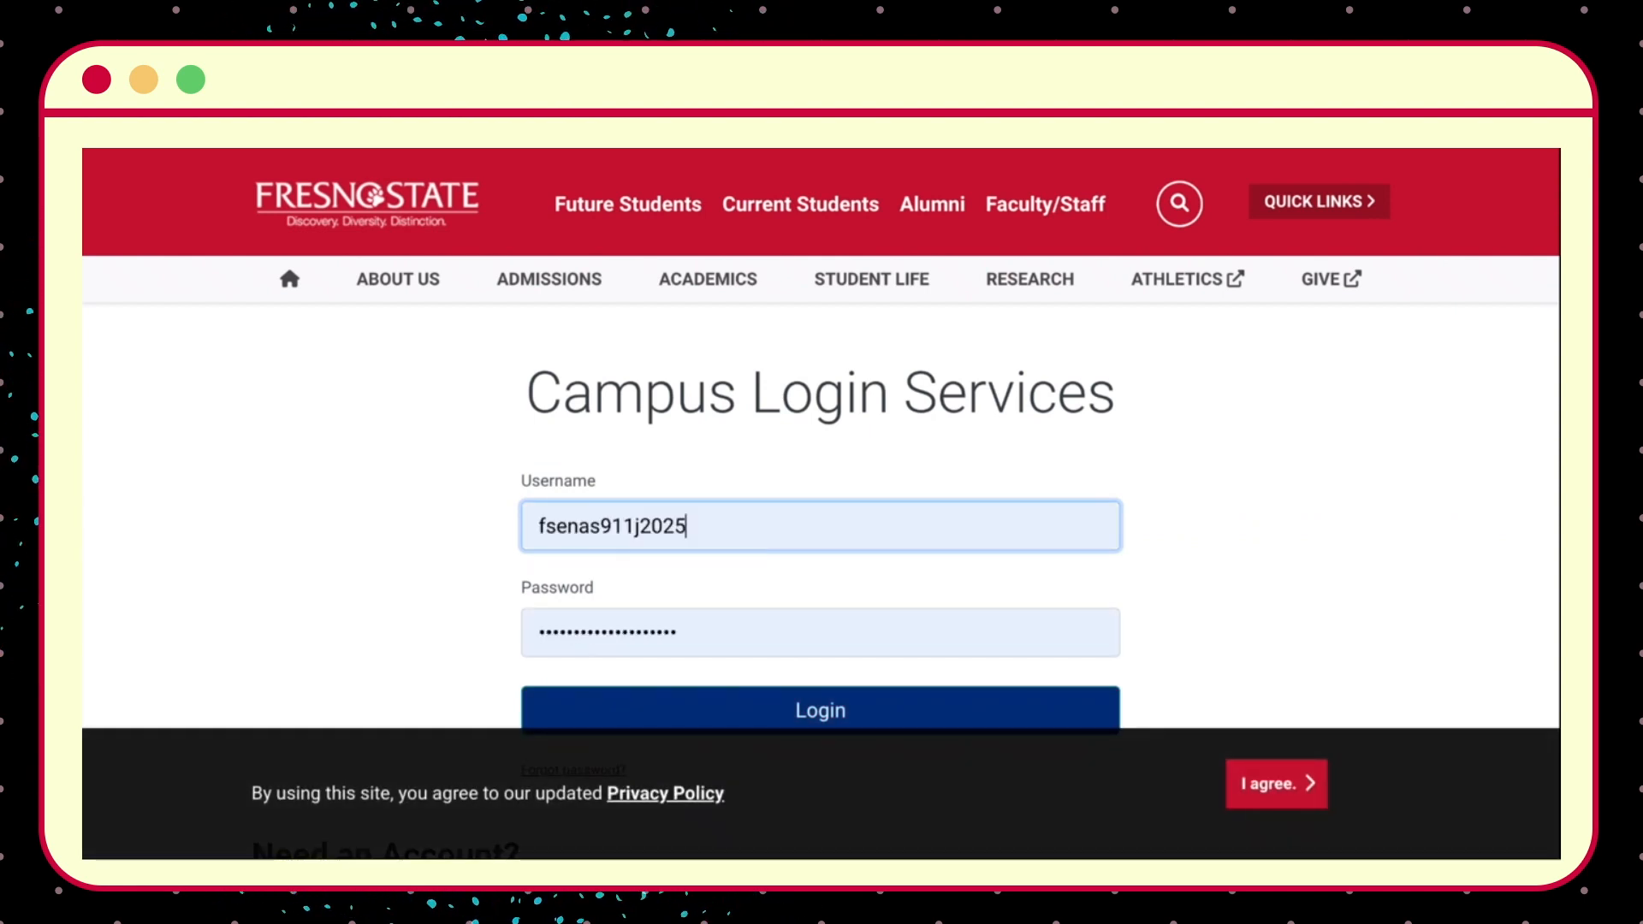
pyautogui.scroll(-2, 820, 514)
pyautogui.click(819, 582)
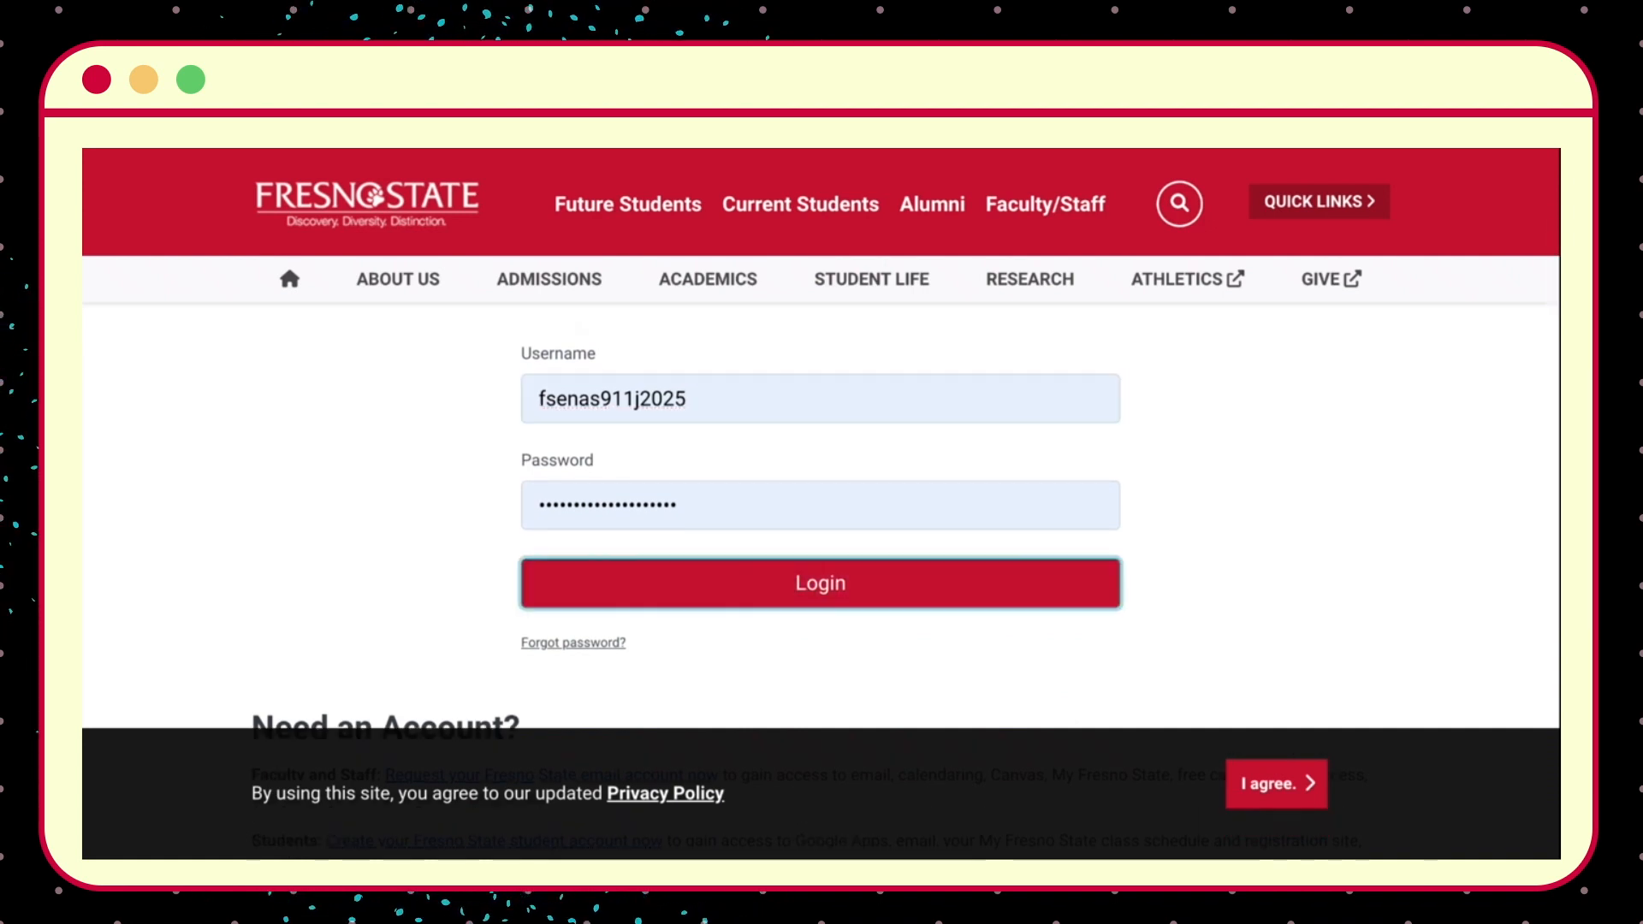
pyautogui.click(1238, 304)
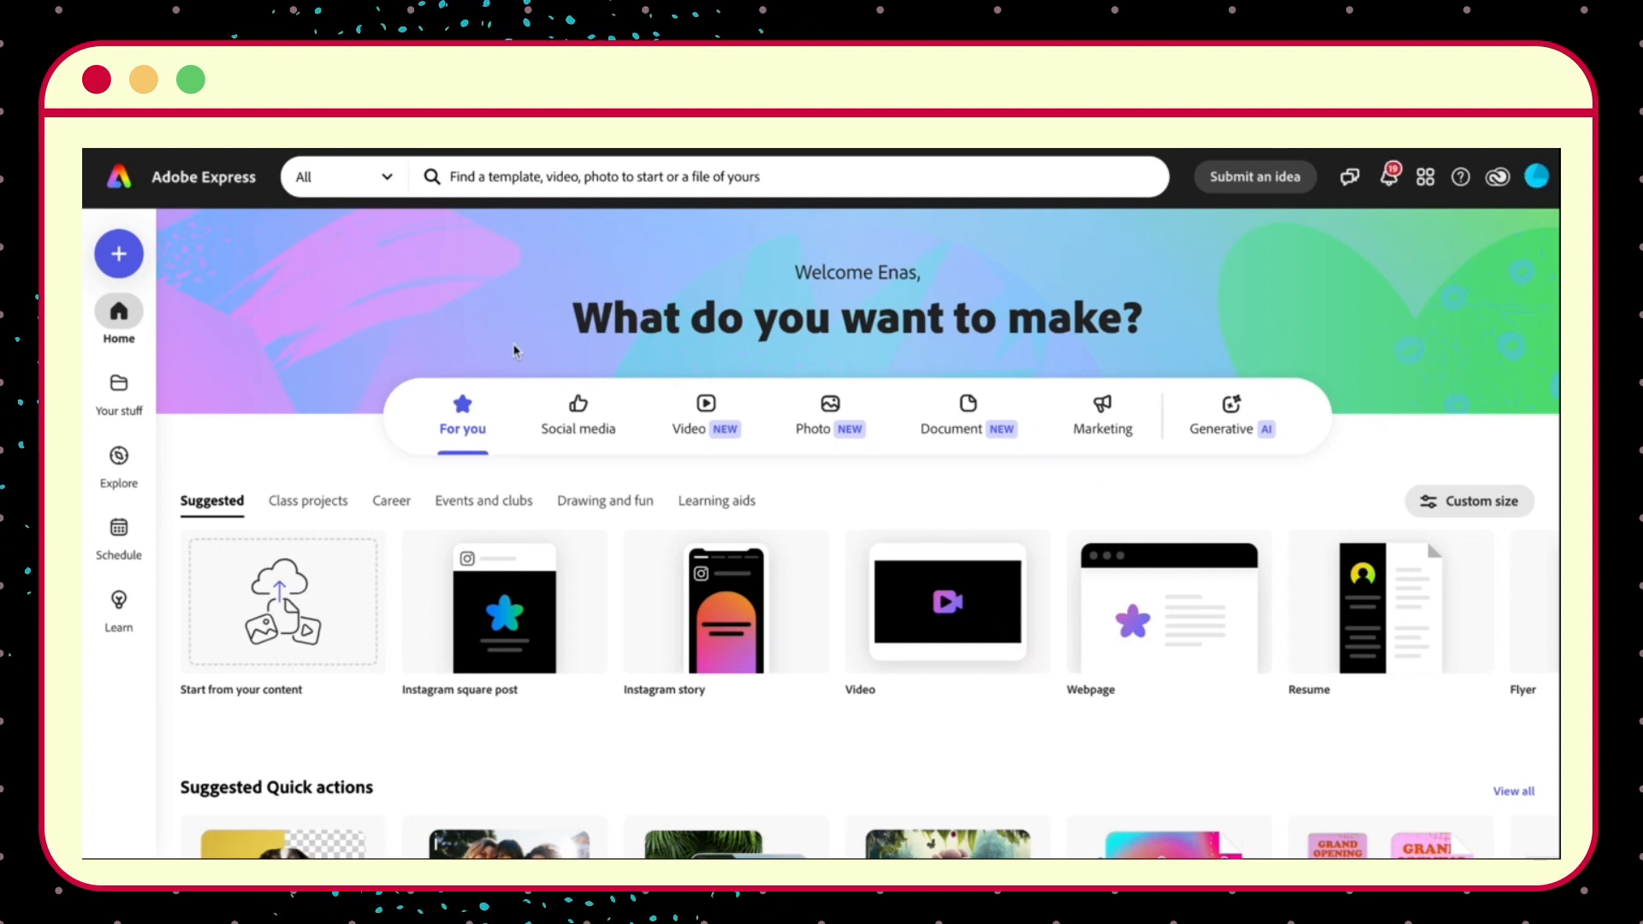
# Examine the home page's suggested projects, quick actions and the category options of the search.
pyautogui.scroll(-3, 529, 462)
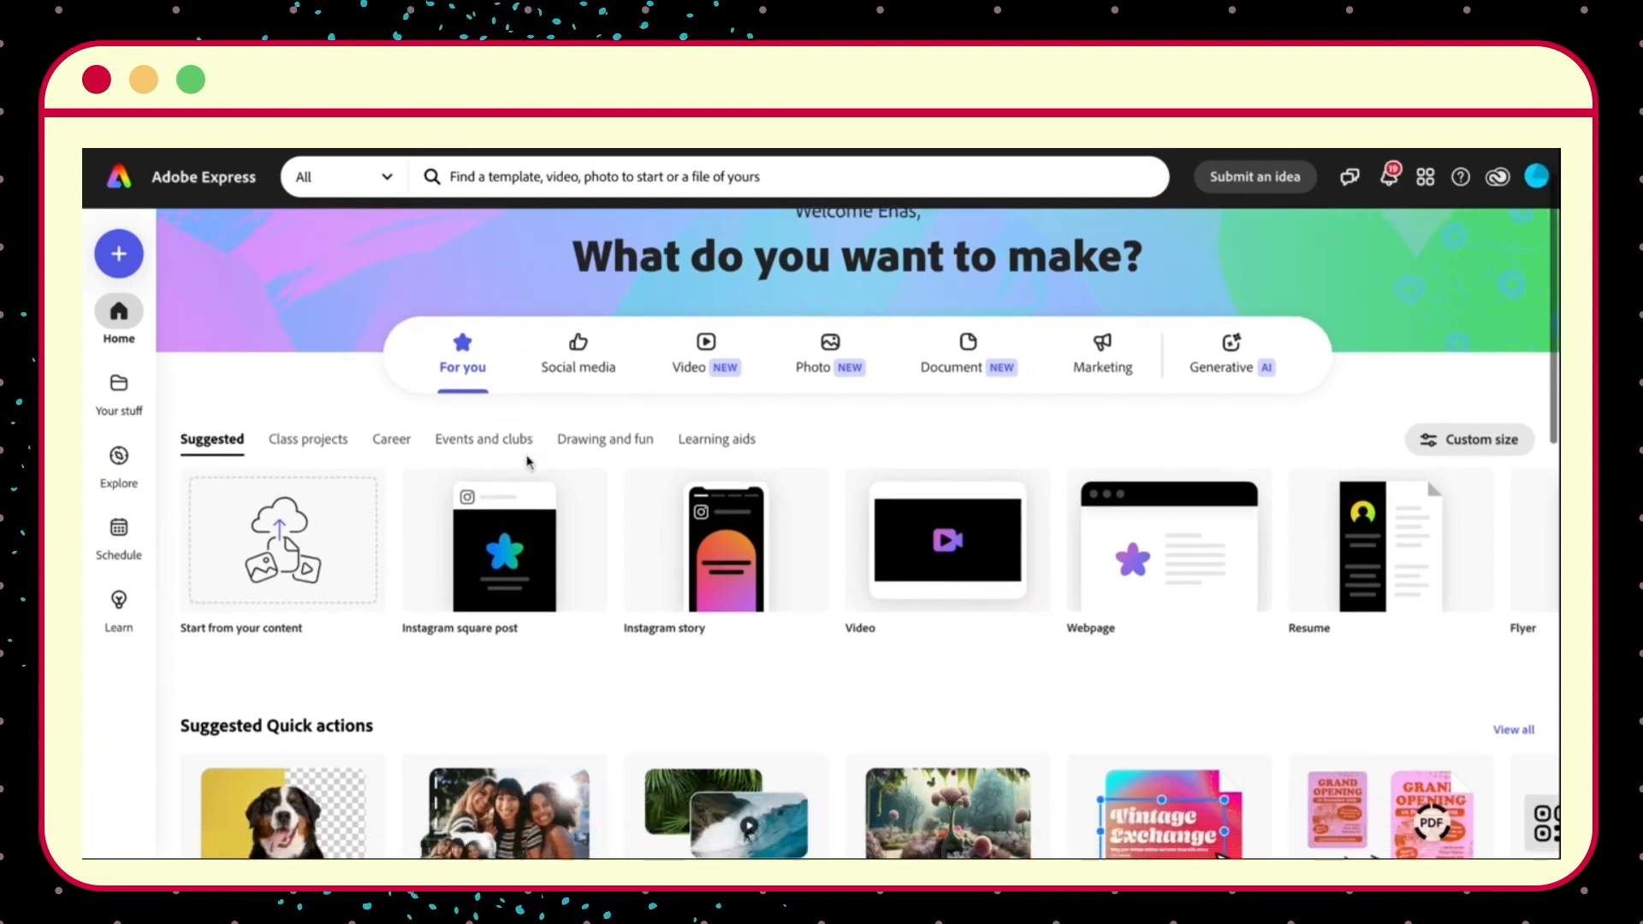
pyautogui.scroll(3, 529, 462)
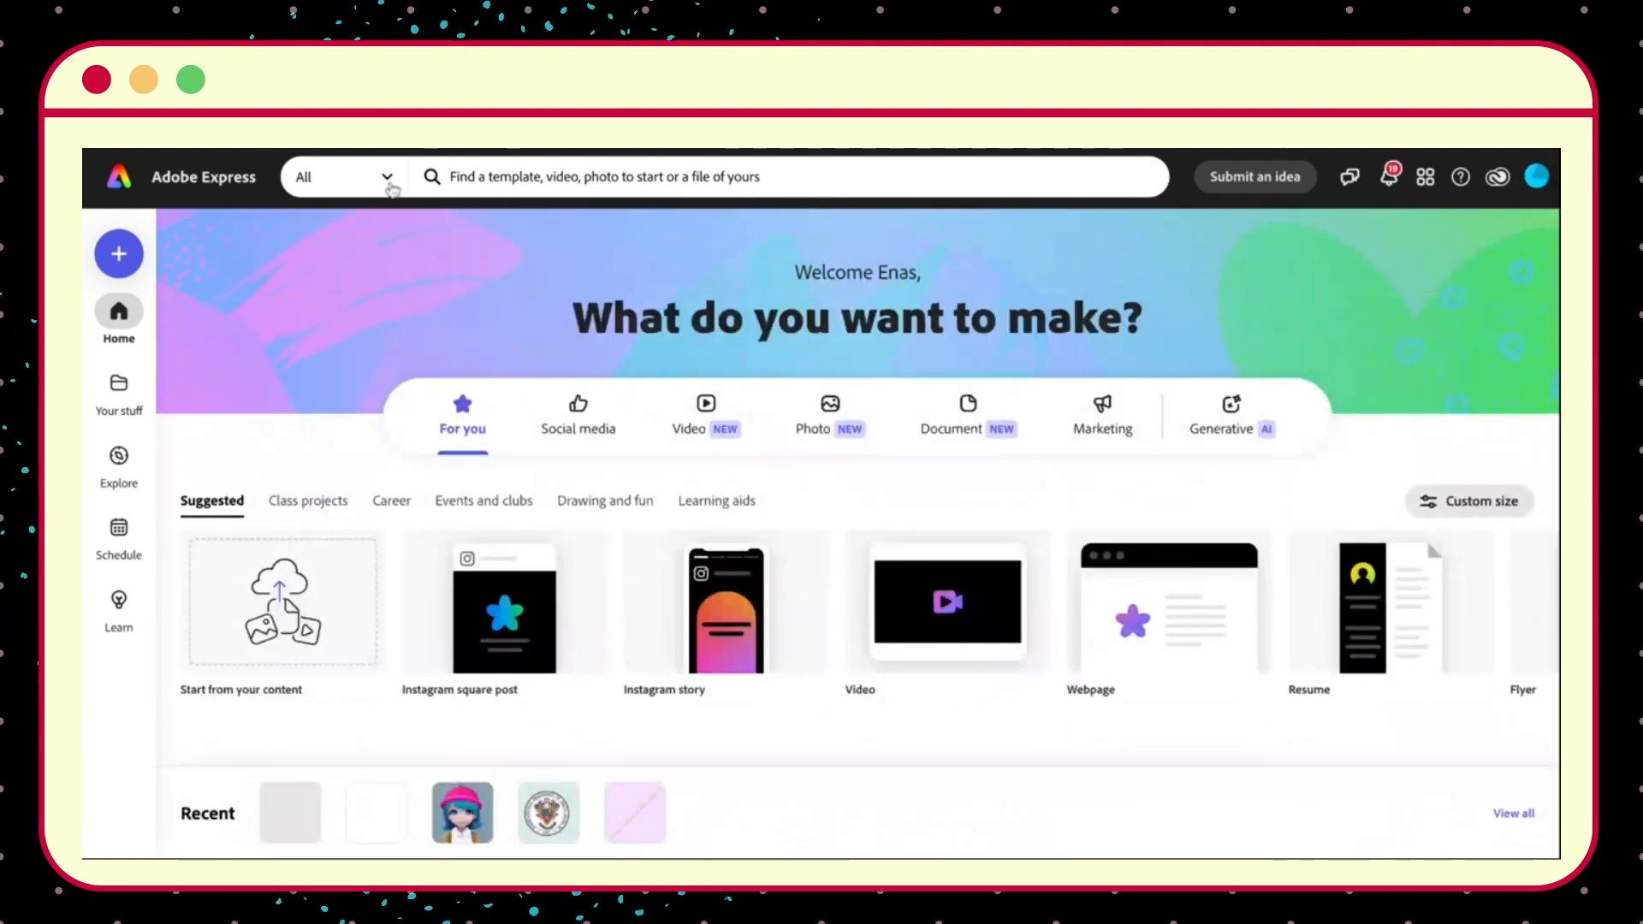
pyautogui.click(389, 181)
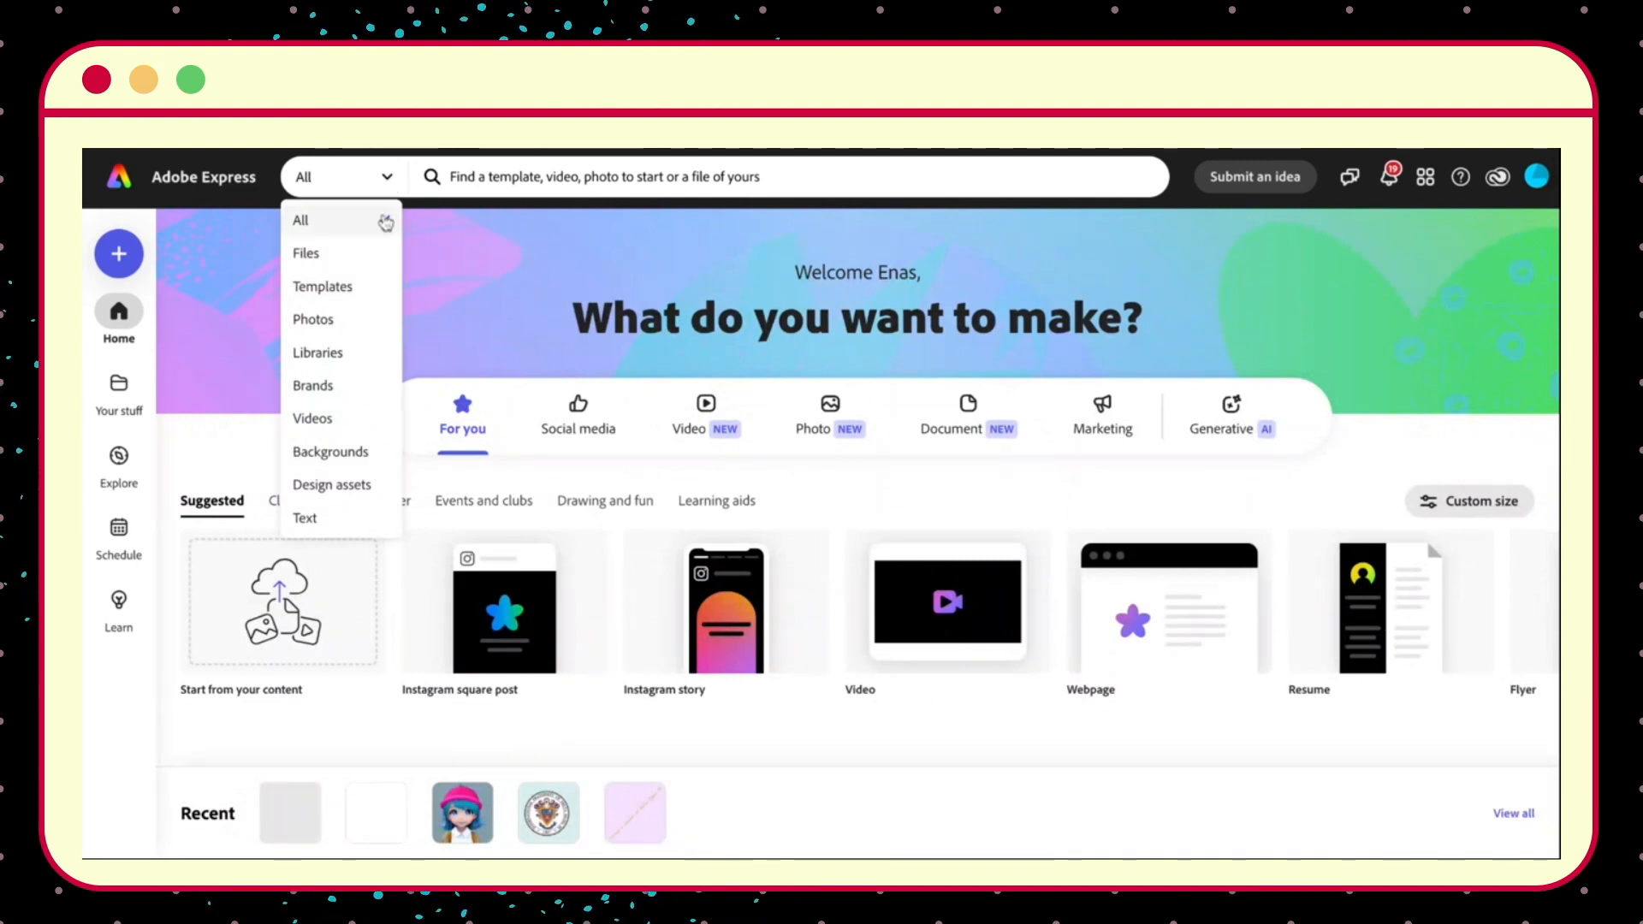
pyautogui.click(389, 181)
pyautogui.scroll(-1, 385, 326)
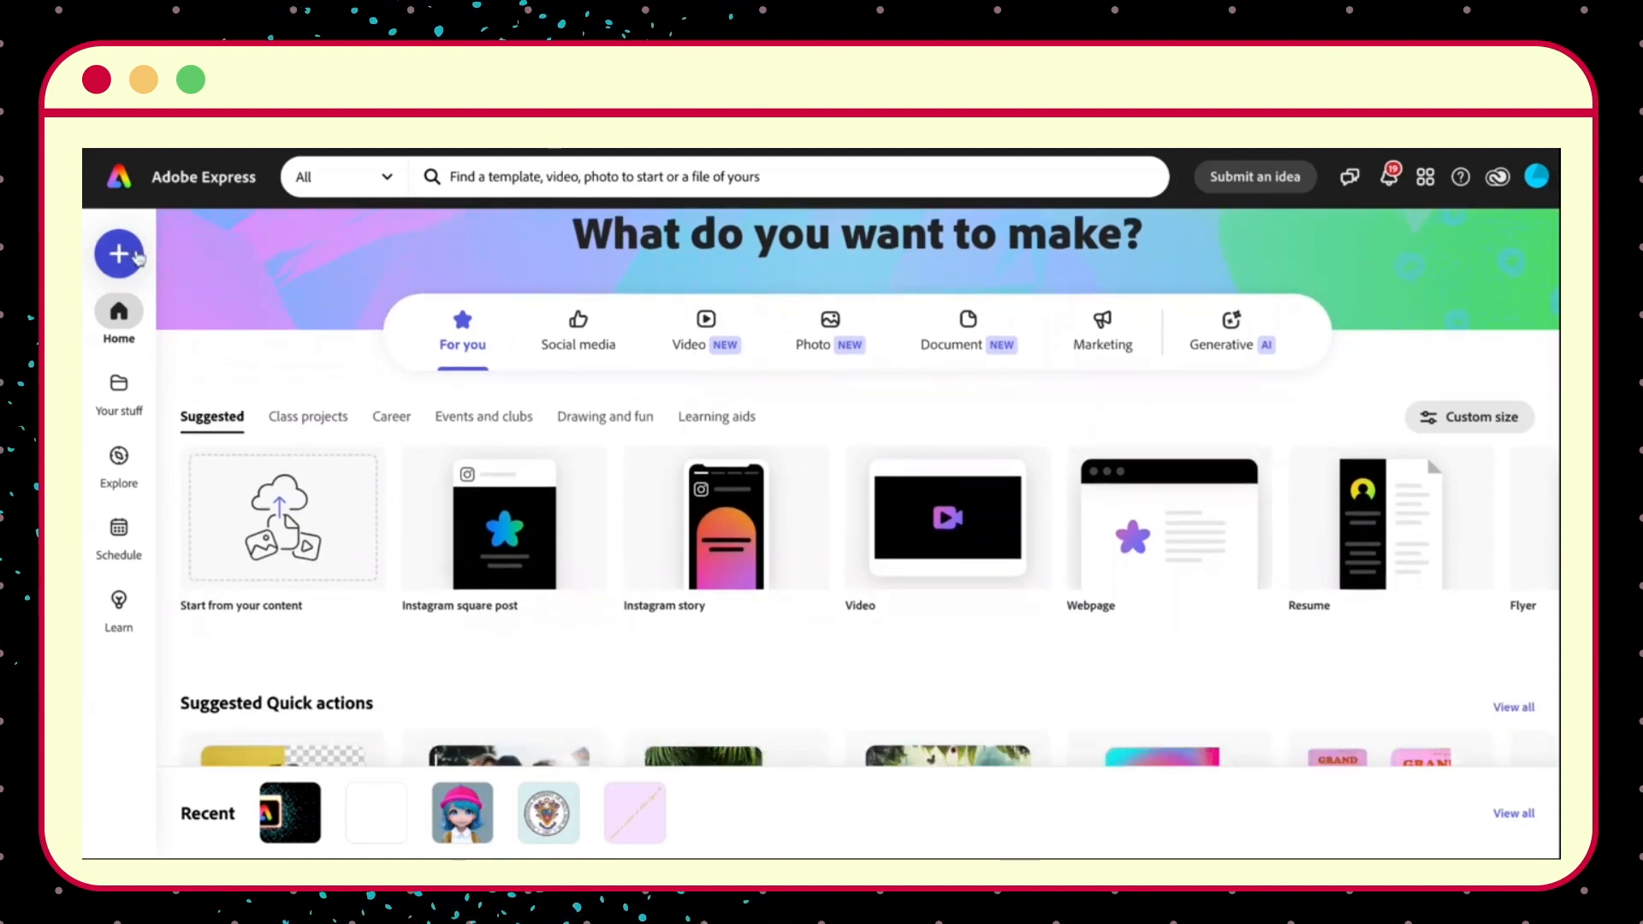
pyautogui.scroll(-2, 231, 347)
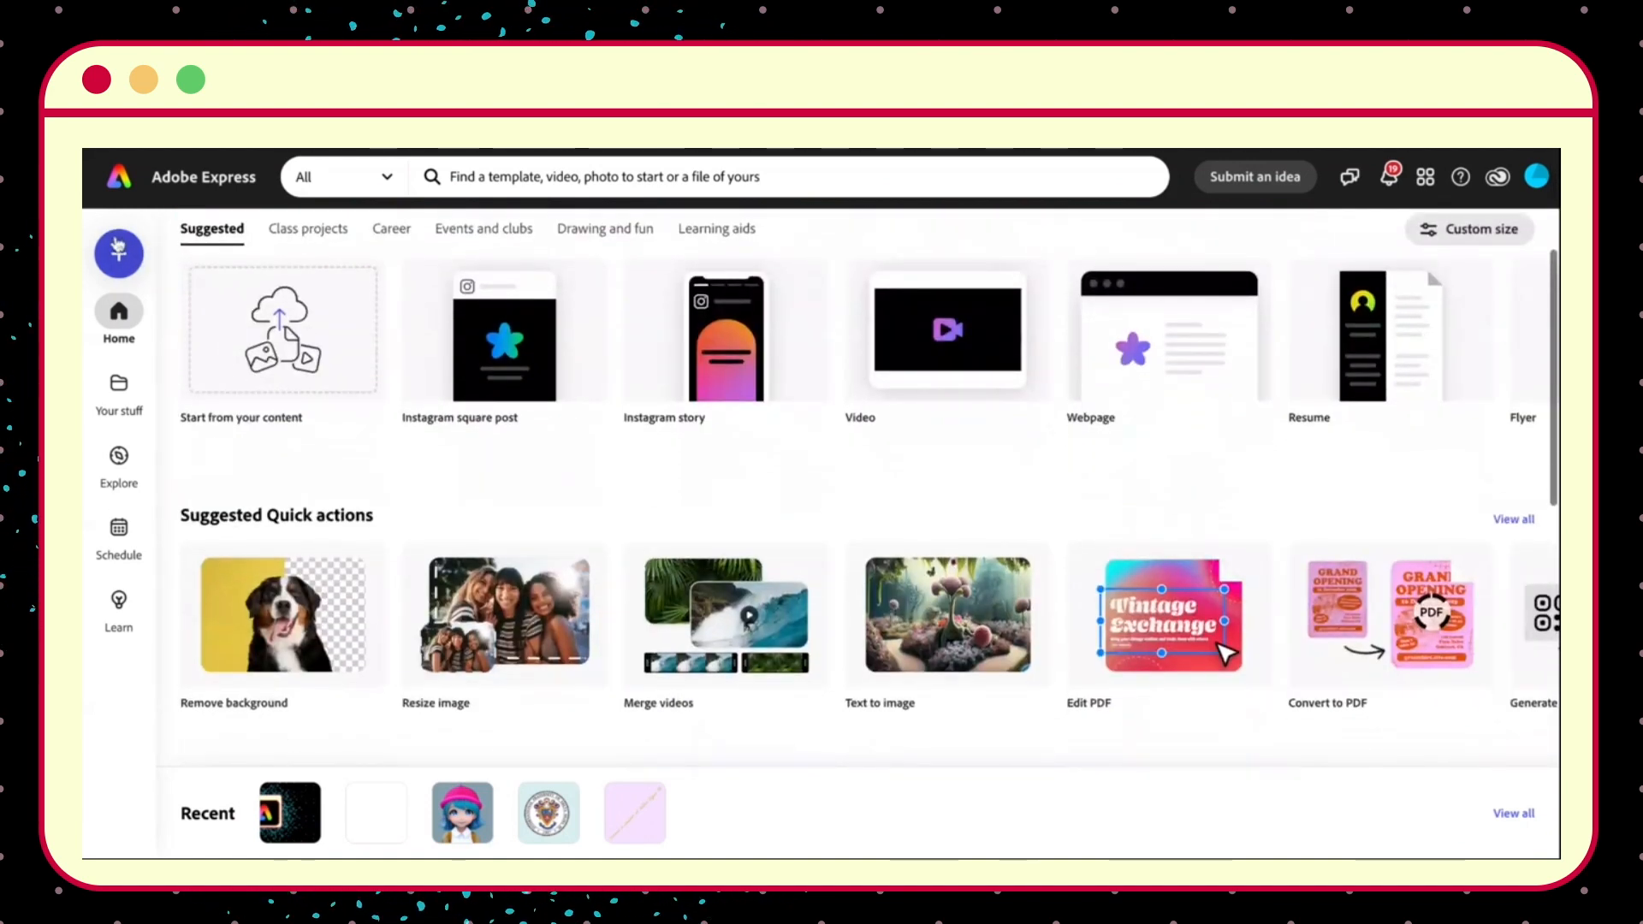
# Look through the standard and suggested sizes for new projects and the list of quick actions.
pyautogui.click(118, 250)
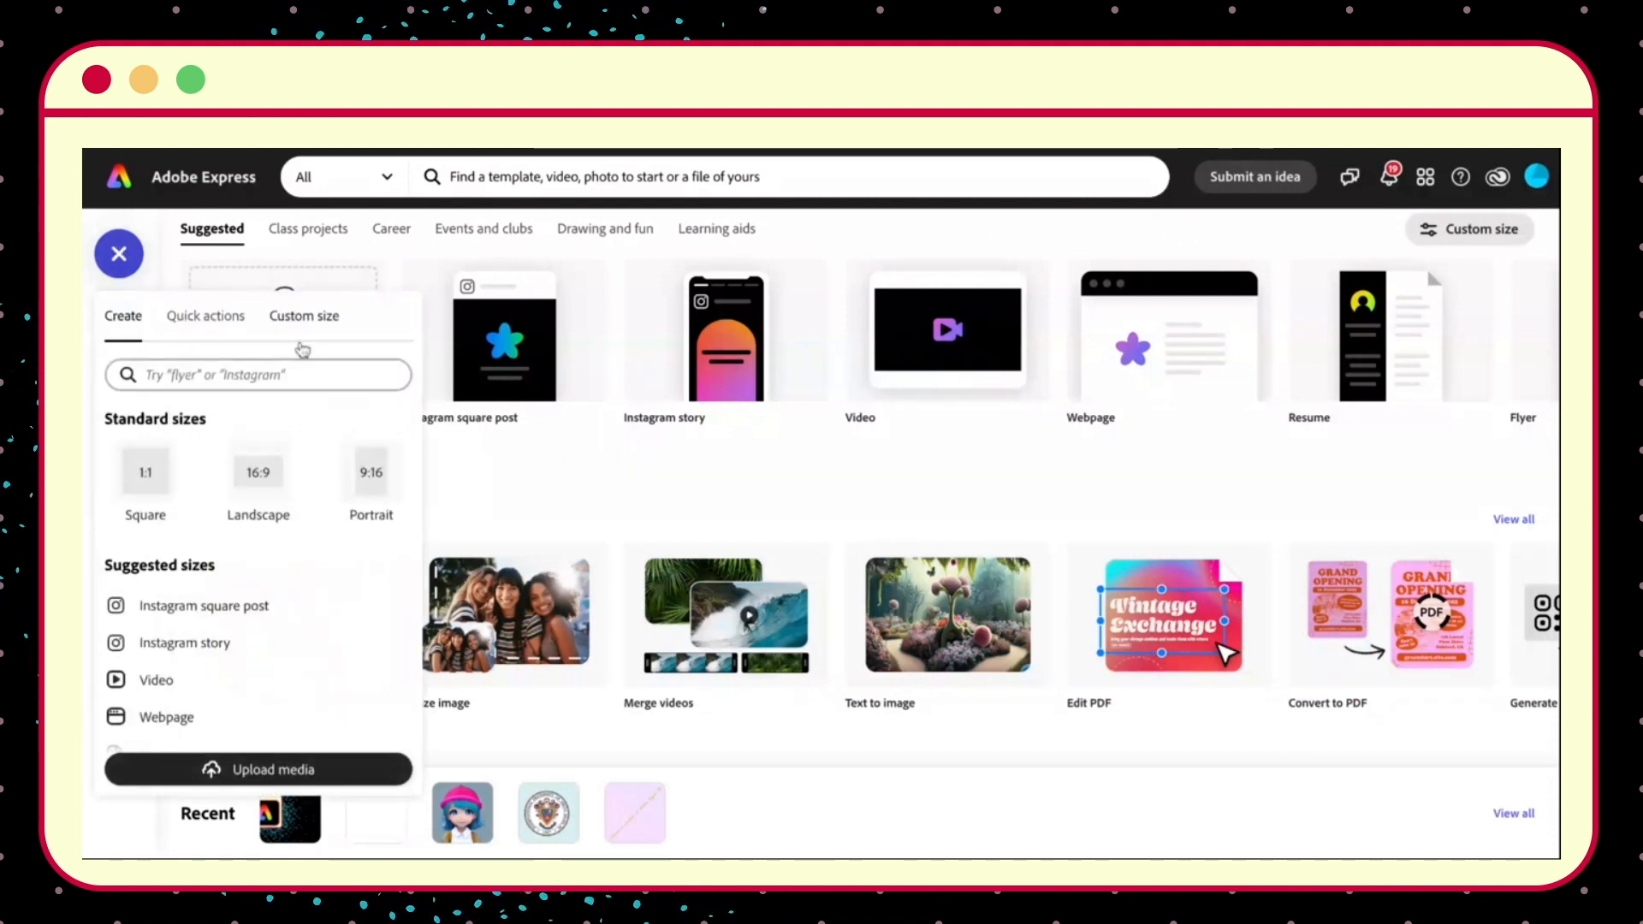
pyautogui.scroll(-5, 257, 573)
pyautogui.scroll(-10, 254, 580)
pyautogui.scroll(-10, 256, 573)
pyautogui.scroll(20, 256, 581)
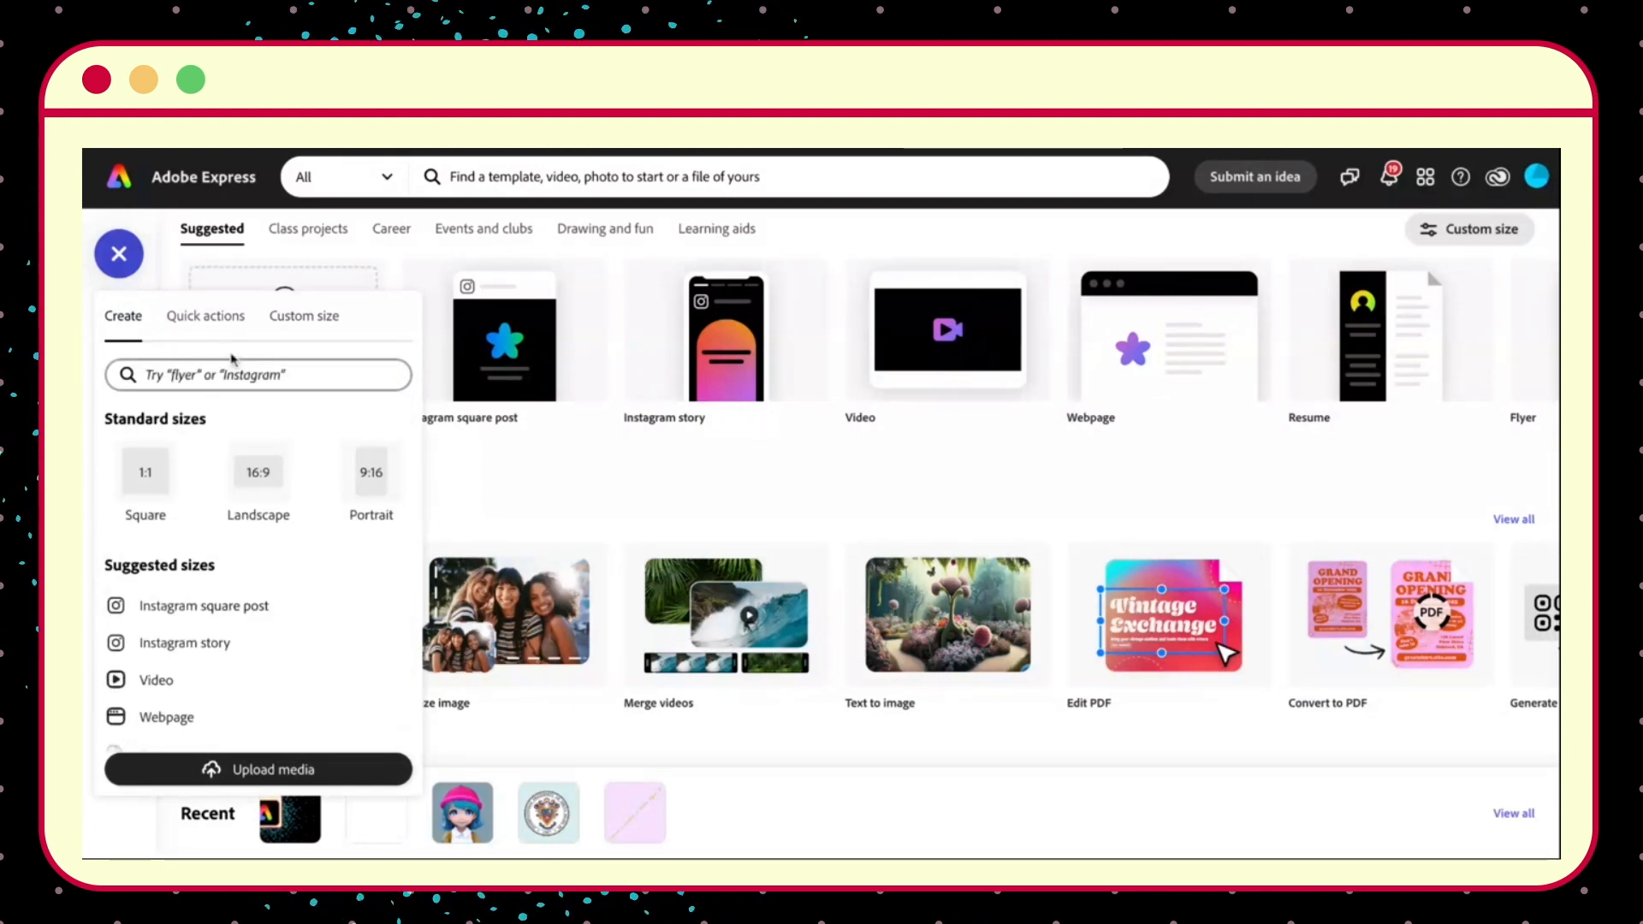
pyautogui.click(207, 317)
pyautogui.scroll(-1, 266, 650)
pyautogui.scroll(-7, 268, 653)
pyautogui.scroll(-4, 268, 653)
pyautogui.scroll(14, 264, 616)
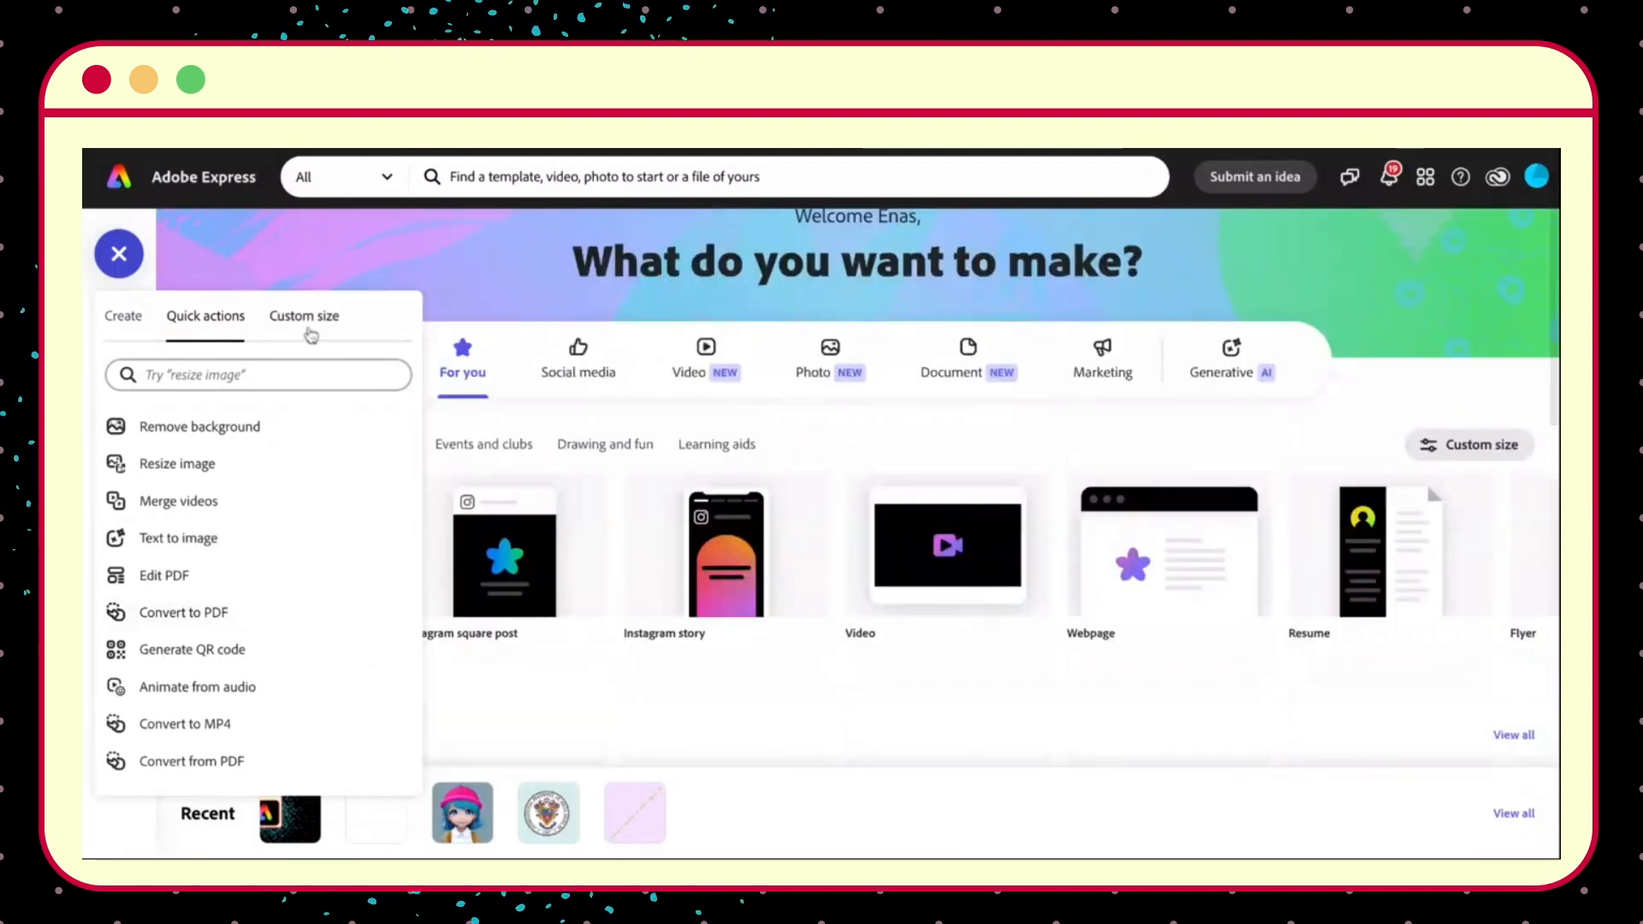
# Set up a custom size in inches with a width of 8.5.
pyautogui.click(311, 334)
pyautogui.click(321, 400)
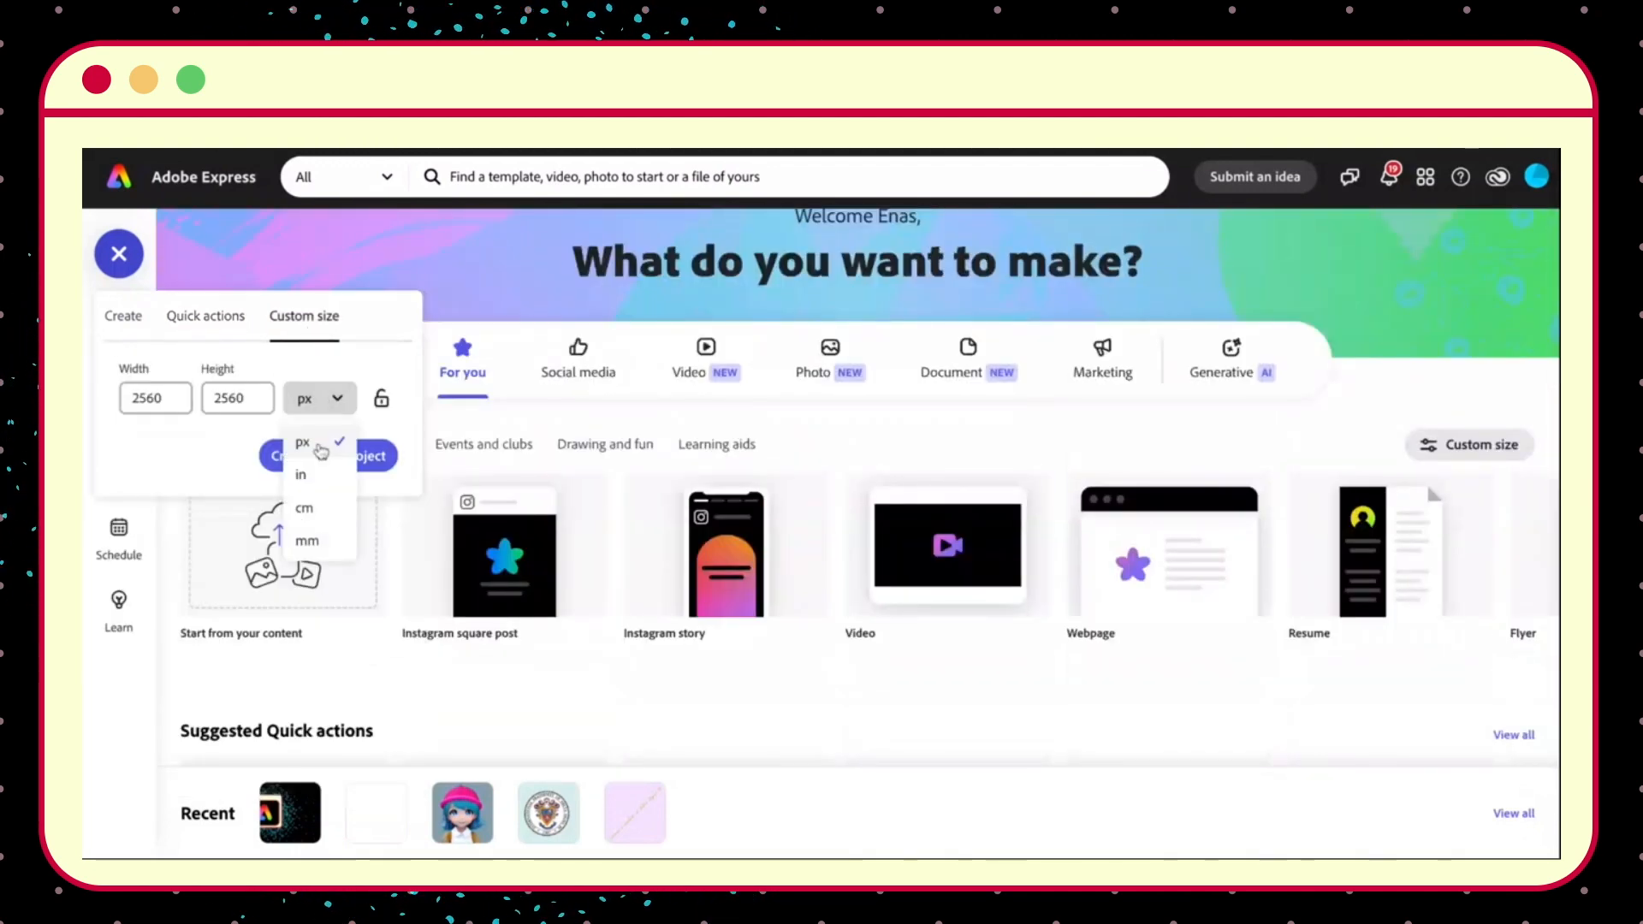
pyautogui.click(317, 475)
pyautogui.click(172, 398)
pyautogui.press('BackSpace')
pyautogui.press('BackSpace')
pyautogui.press('BackSpace')
pyautogui.write('5')
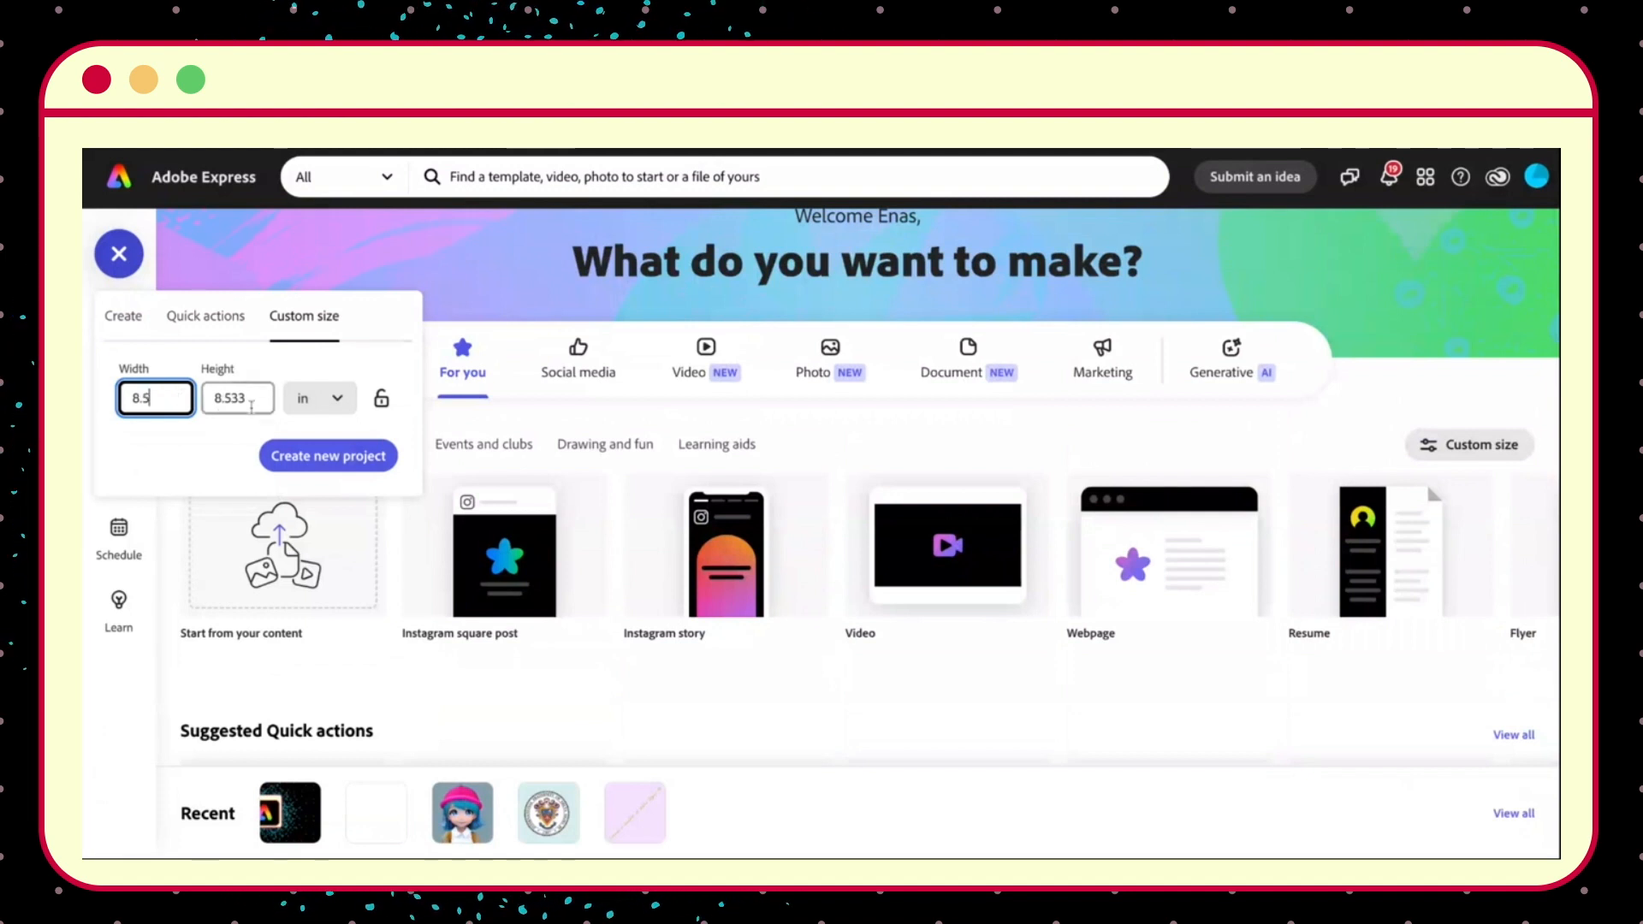
# Set the custom height to 11 in and create the new project.
pyautogui.click(251, 407)
pyautogui.press('BackSpace')
pyautogui.press('BackSpace')
pyautogui.press('BackSpace')
pyautogui.press('BackSpace')
pyautogui.press('BackSpace')
pyautogui.write('11')
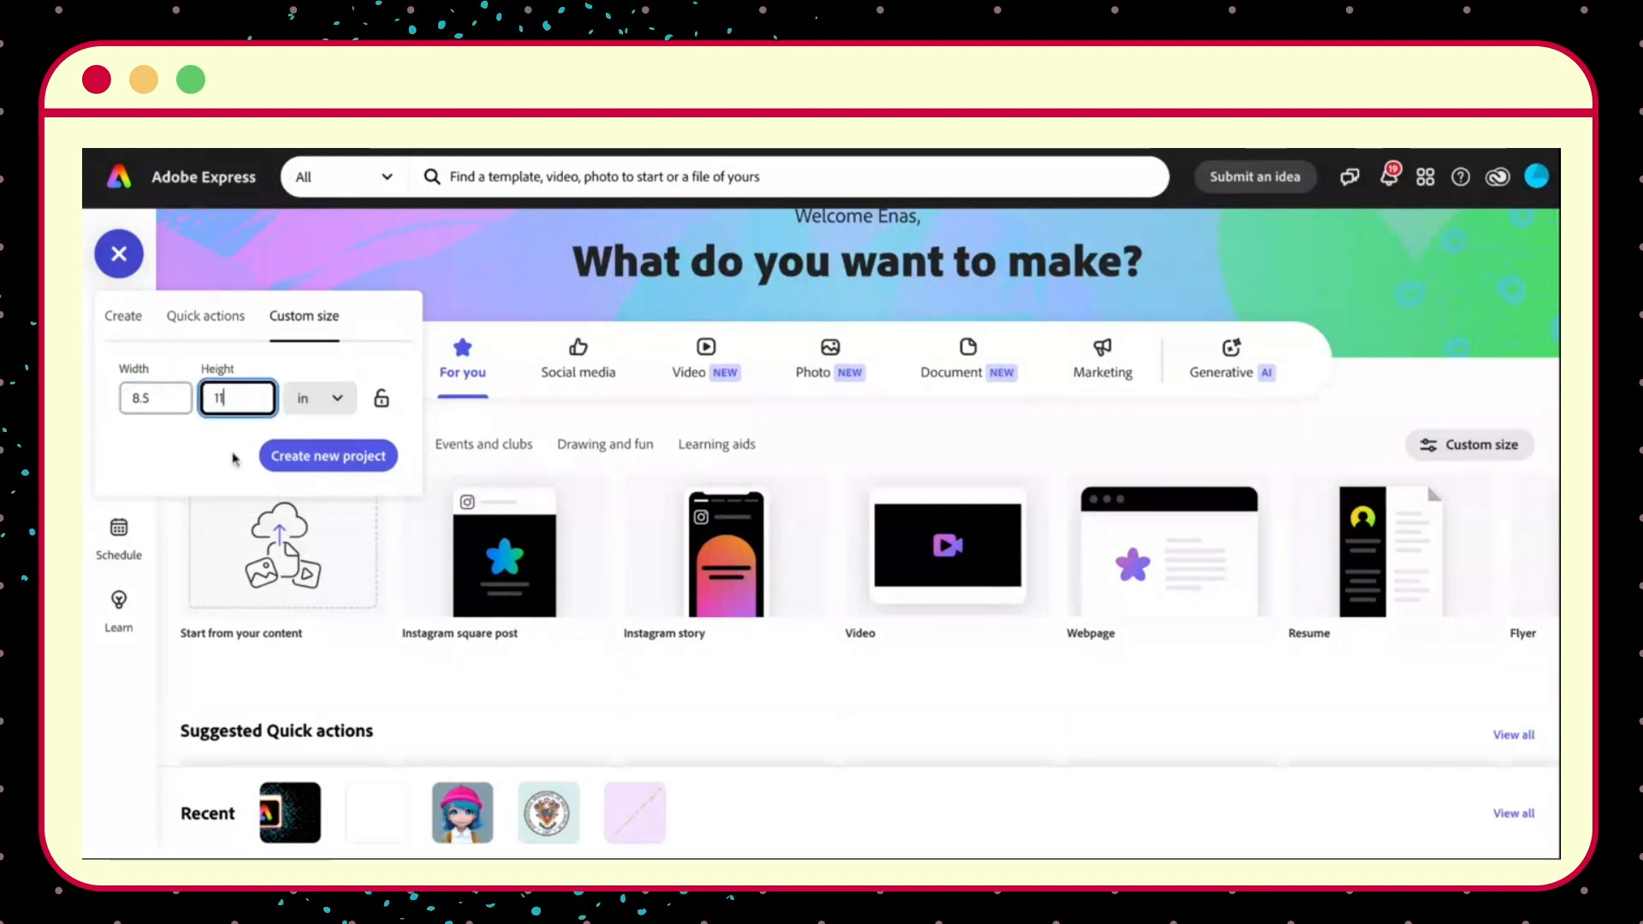
pyautogui.click(299, 466)
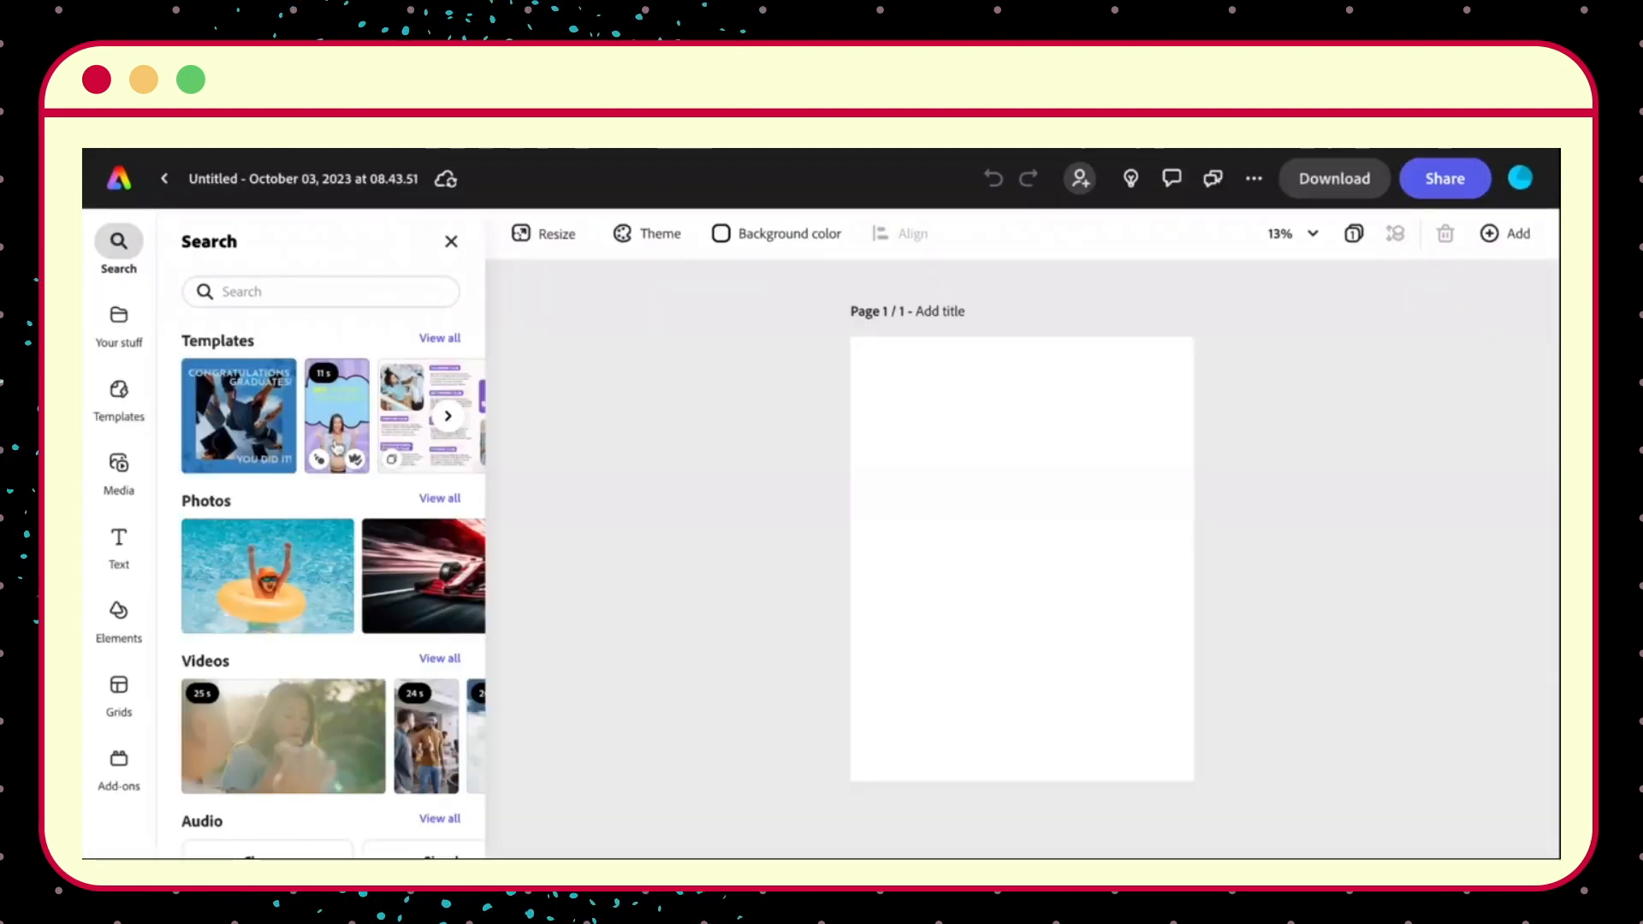
# Rename the project "Project #1".
pyautogui.click(340, 178)
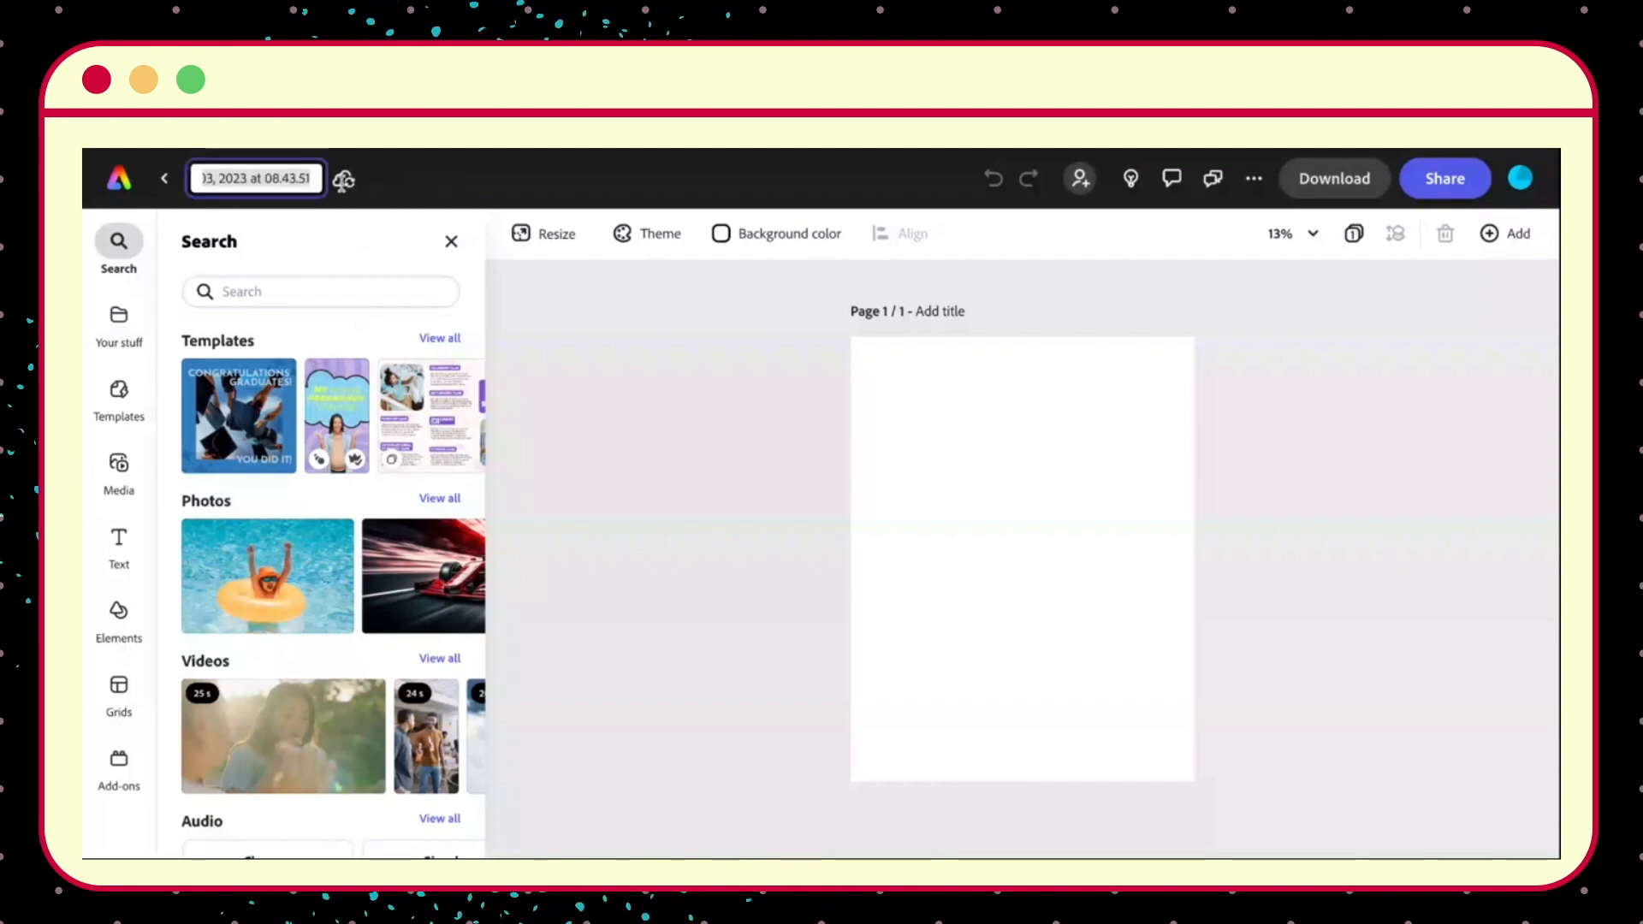
pyautogui.hotkey('ctrl', 'a')
pyautogui.press('BackSpace')
pyautogui.write('Project')
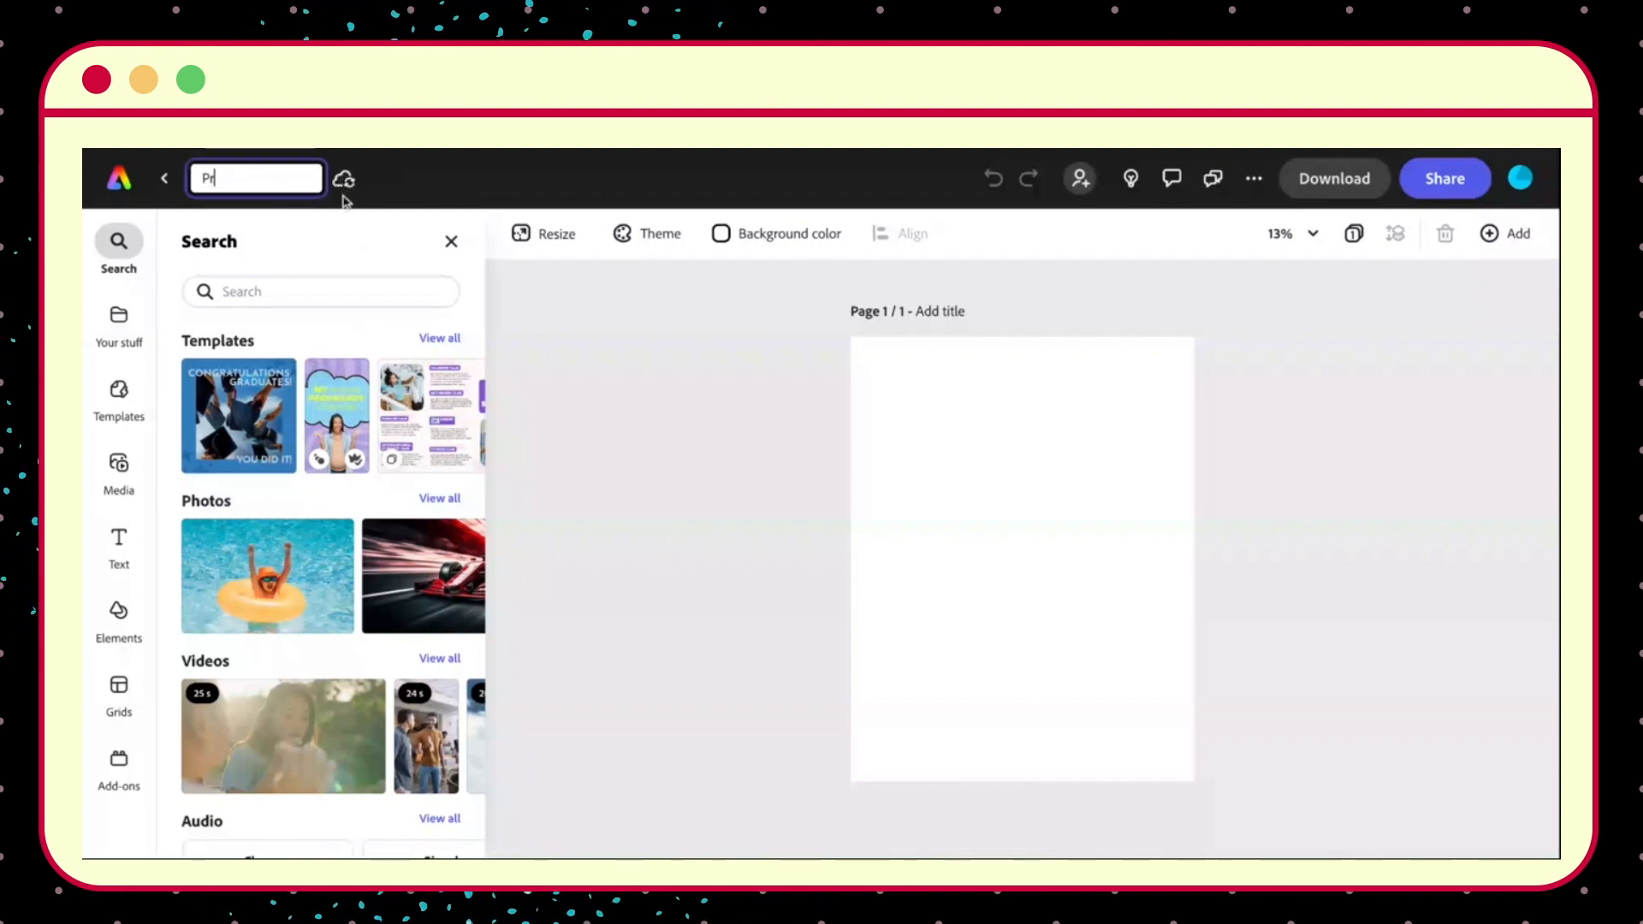
pyautogui.write(' #1')
pyautogui.click(596, 354)
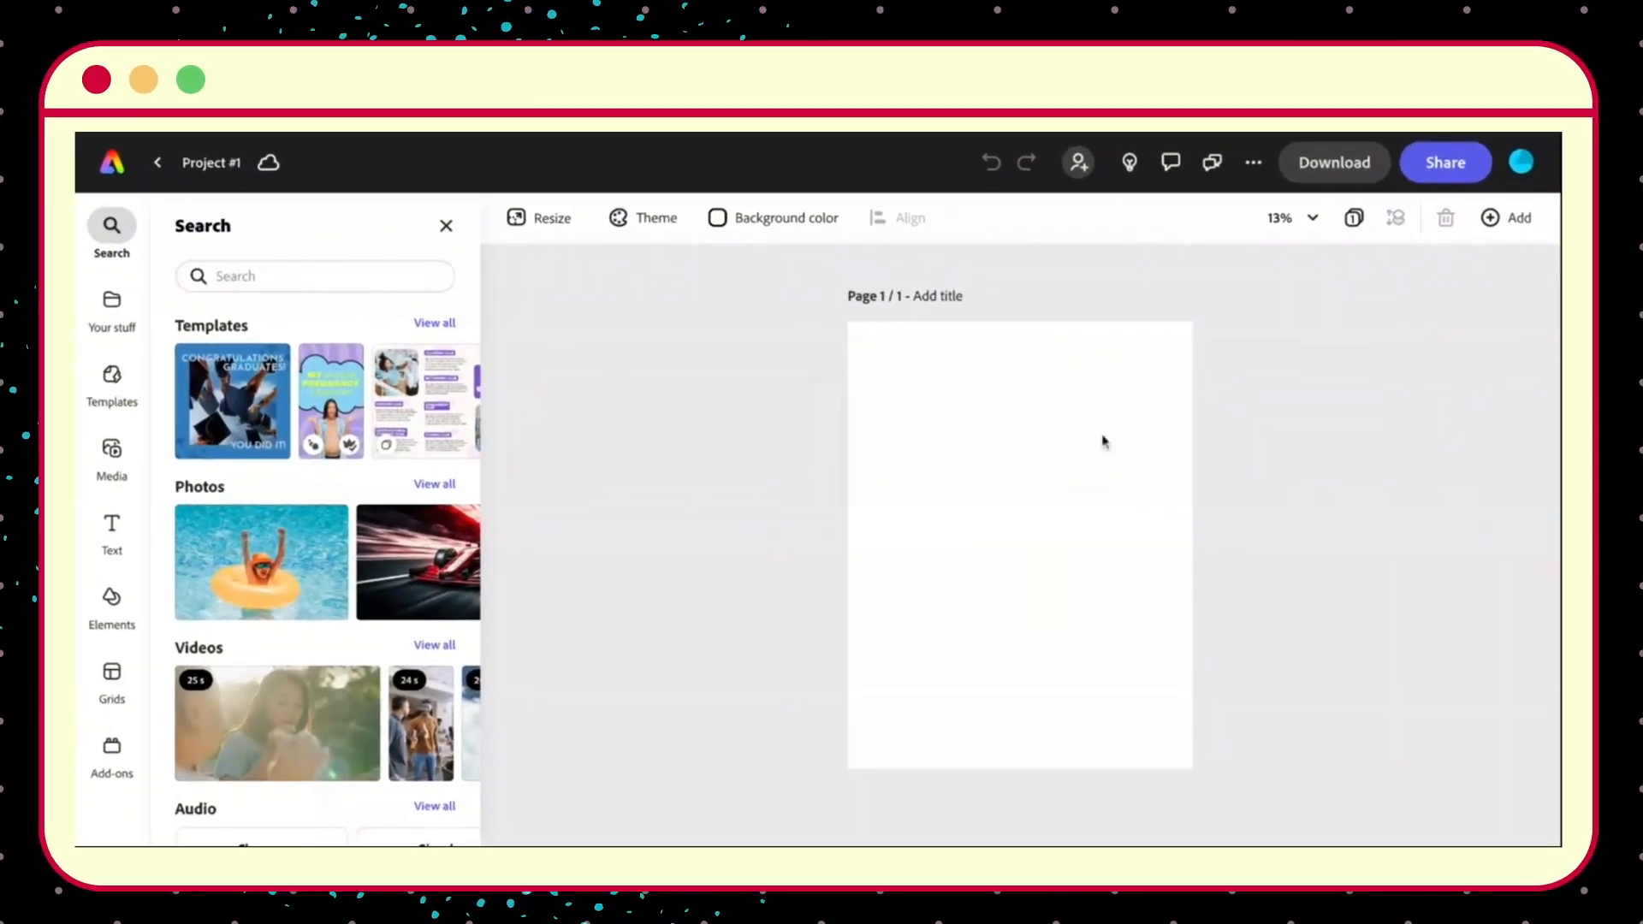
# Browse the templates, show all flyer templates and search them for "Program flyer".
pyautogui.scroll(-1, 332, 451)
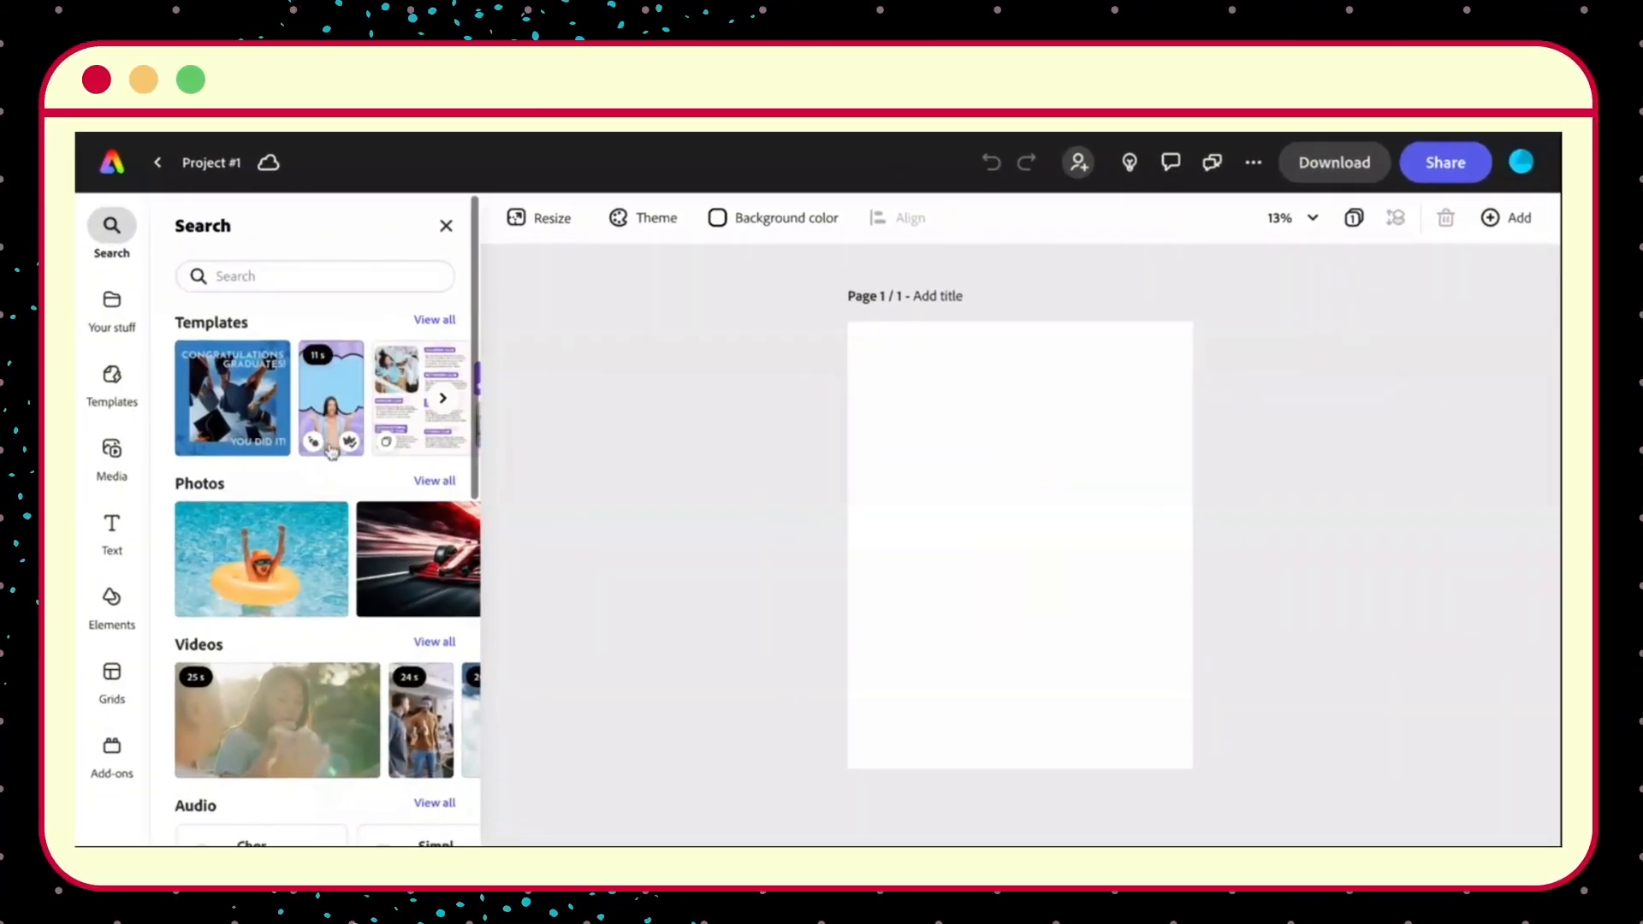
pyautogui.click(121, 395)
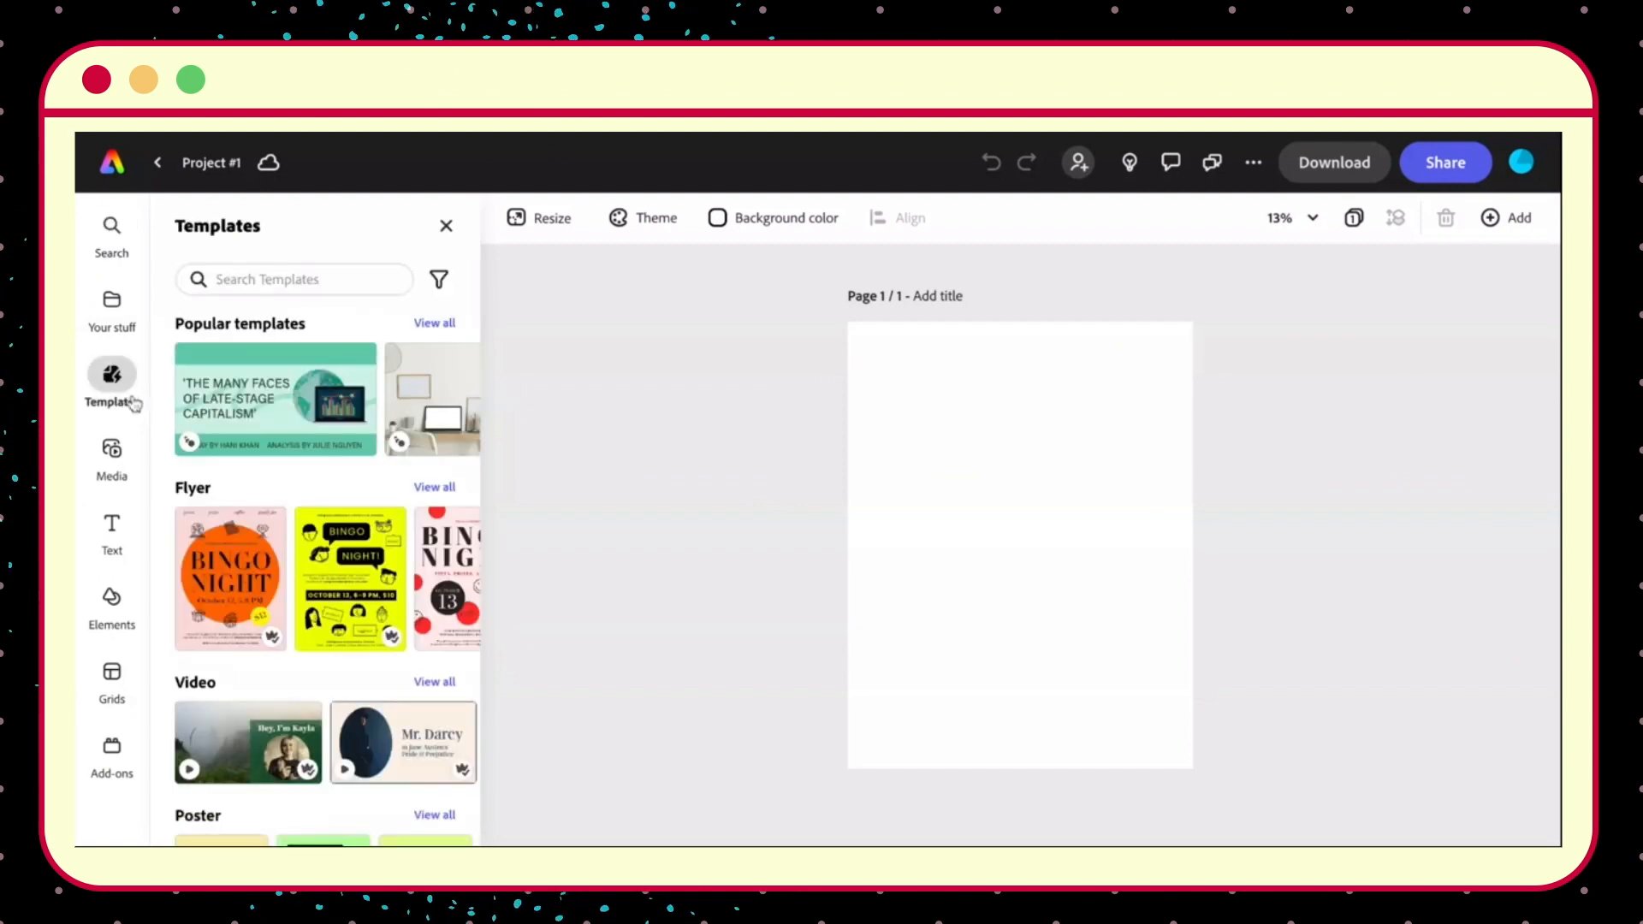
pyautogui.scroll(-3, 227, 514)
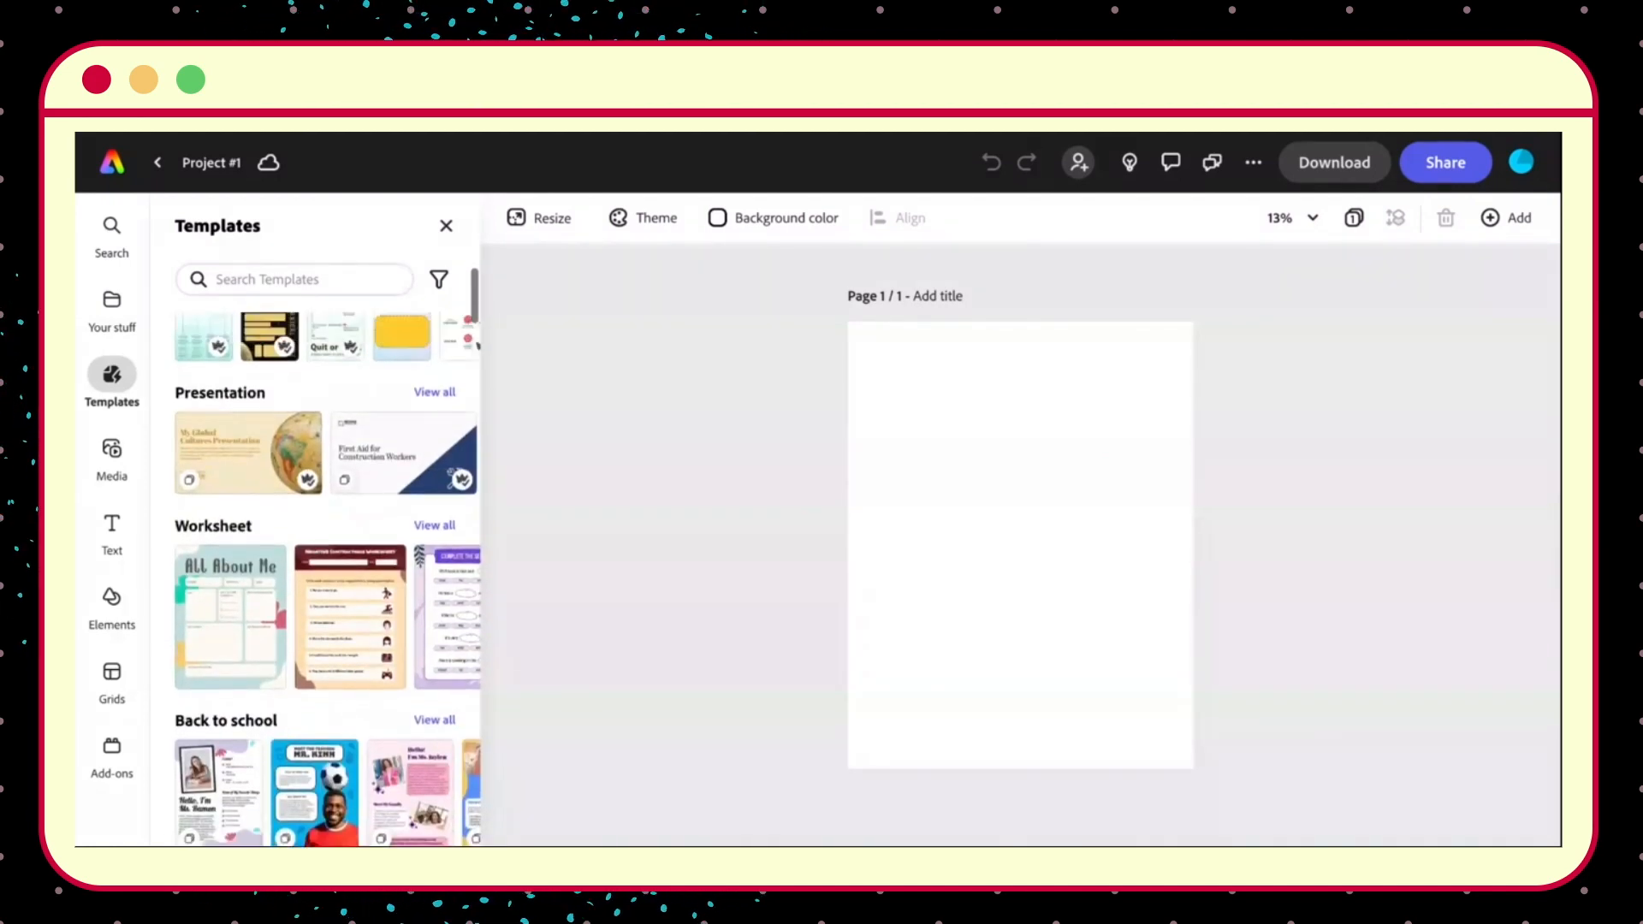
pyautogui.scroll(5, 325, 531)
pyautogui.scroll(-6, 314, 584)
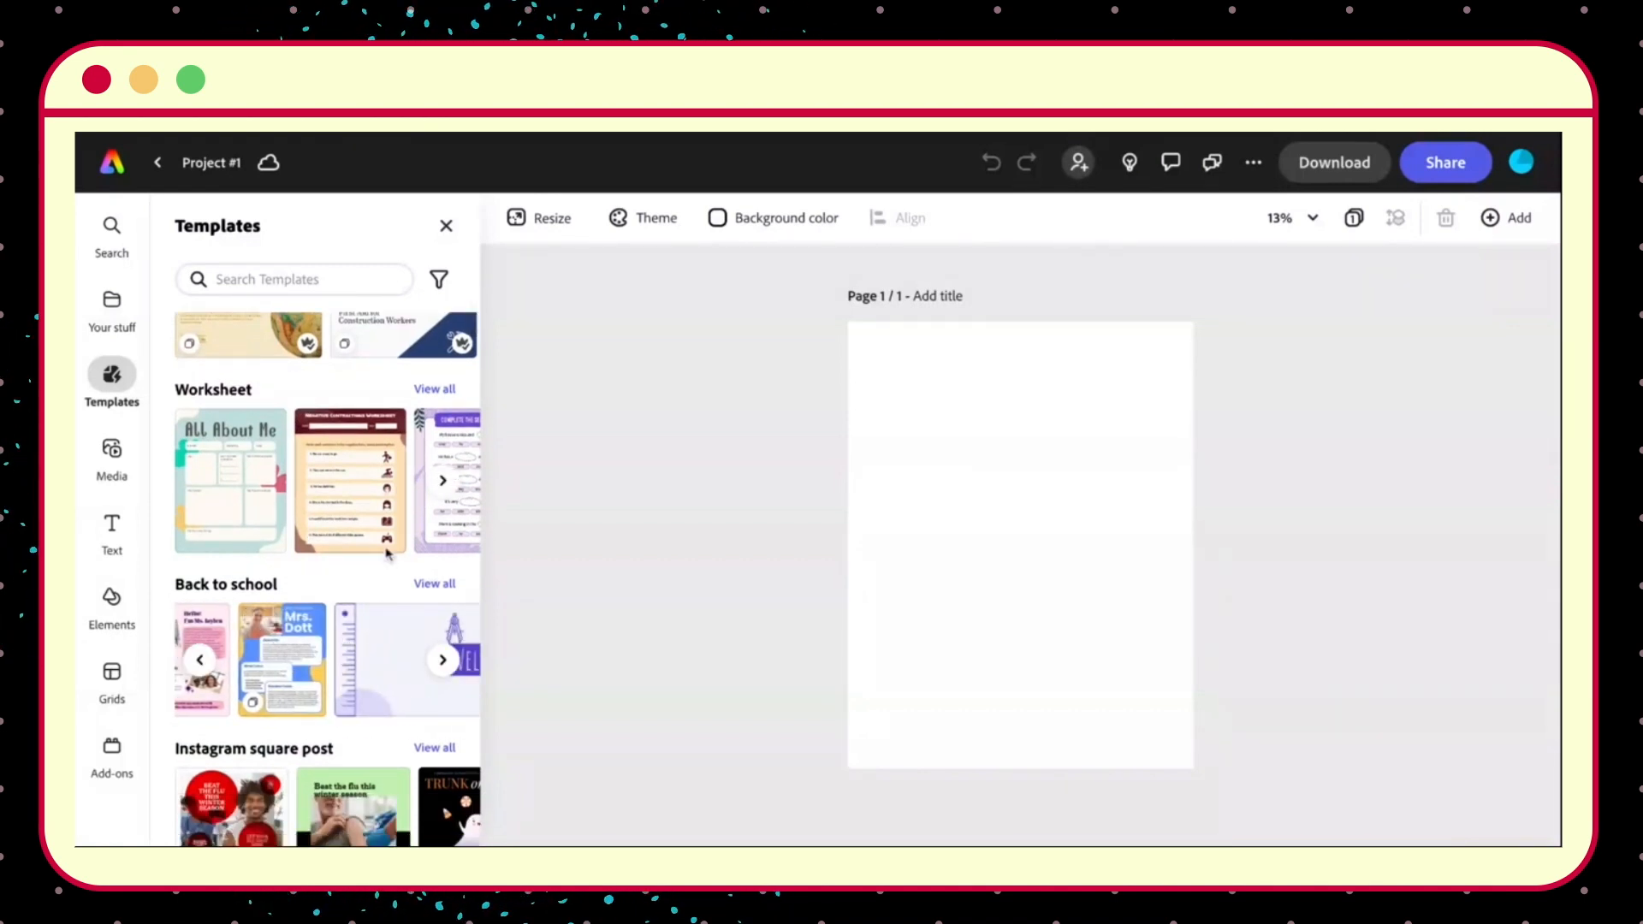
pyautogui.scroll(5, 387, 553)
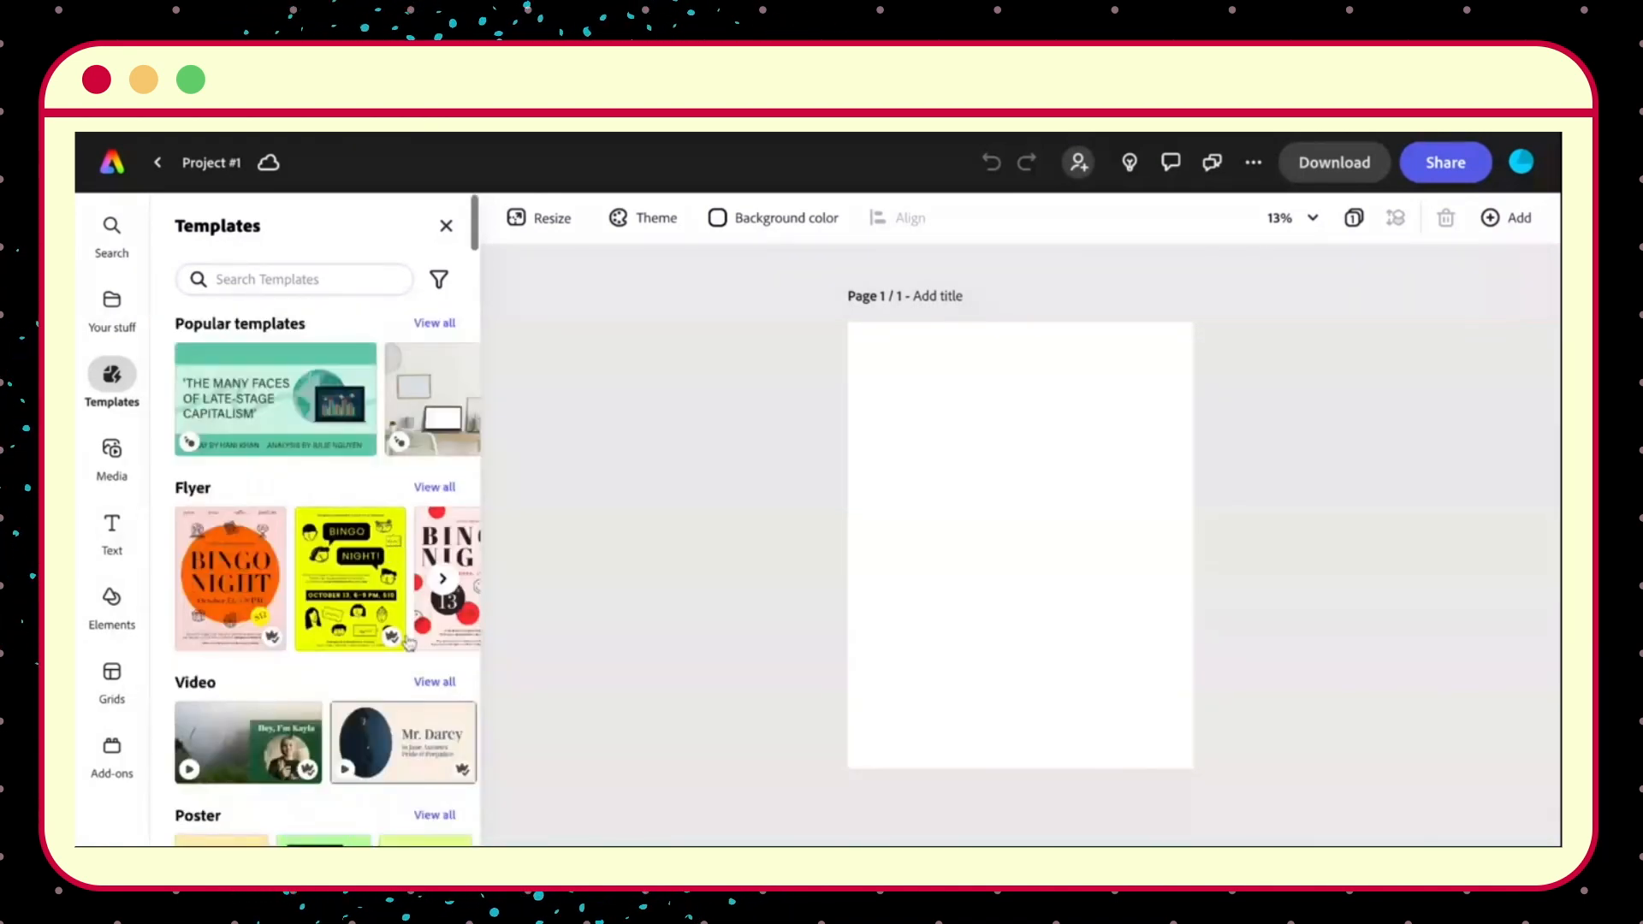
pyautogui.click(436, 488)
pyautogui.scroll(-2, 388, 621)
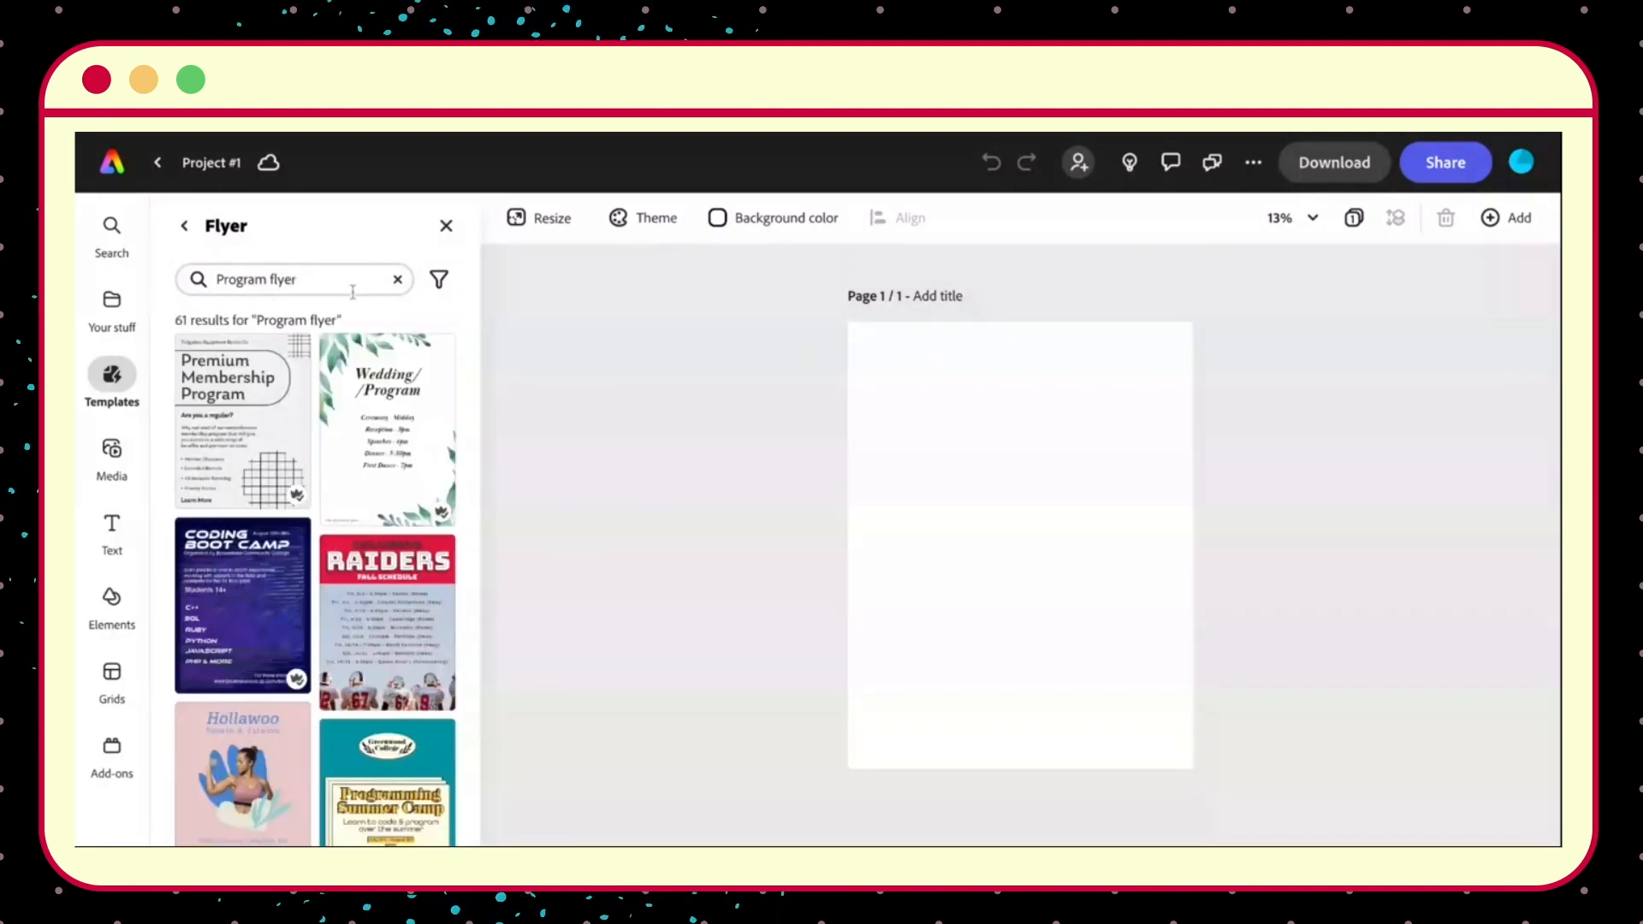
# Add the Green and Neon Coding Bootcamp Flyer template to the project as a page and delete the blank first page.
pyautogui.scroll(-1, 301, 512)
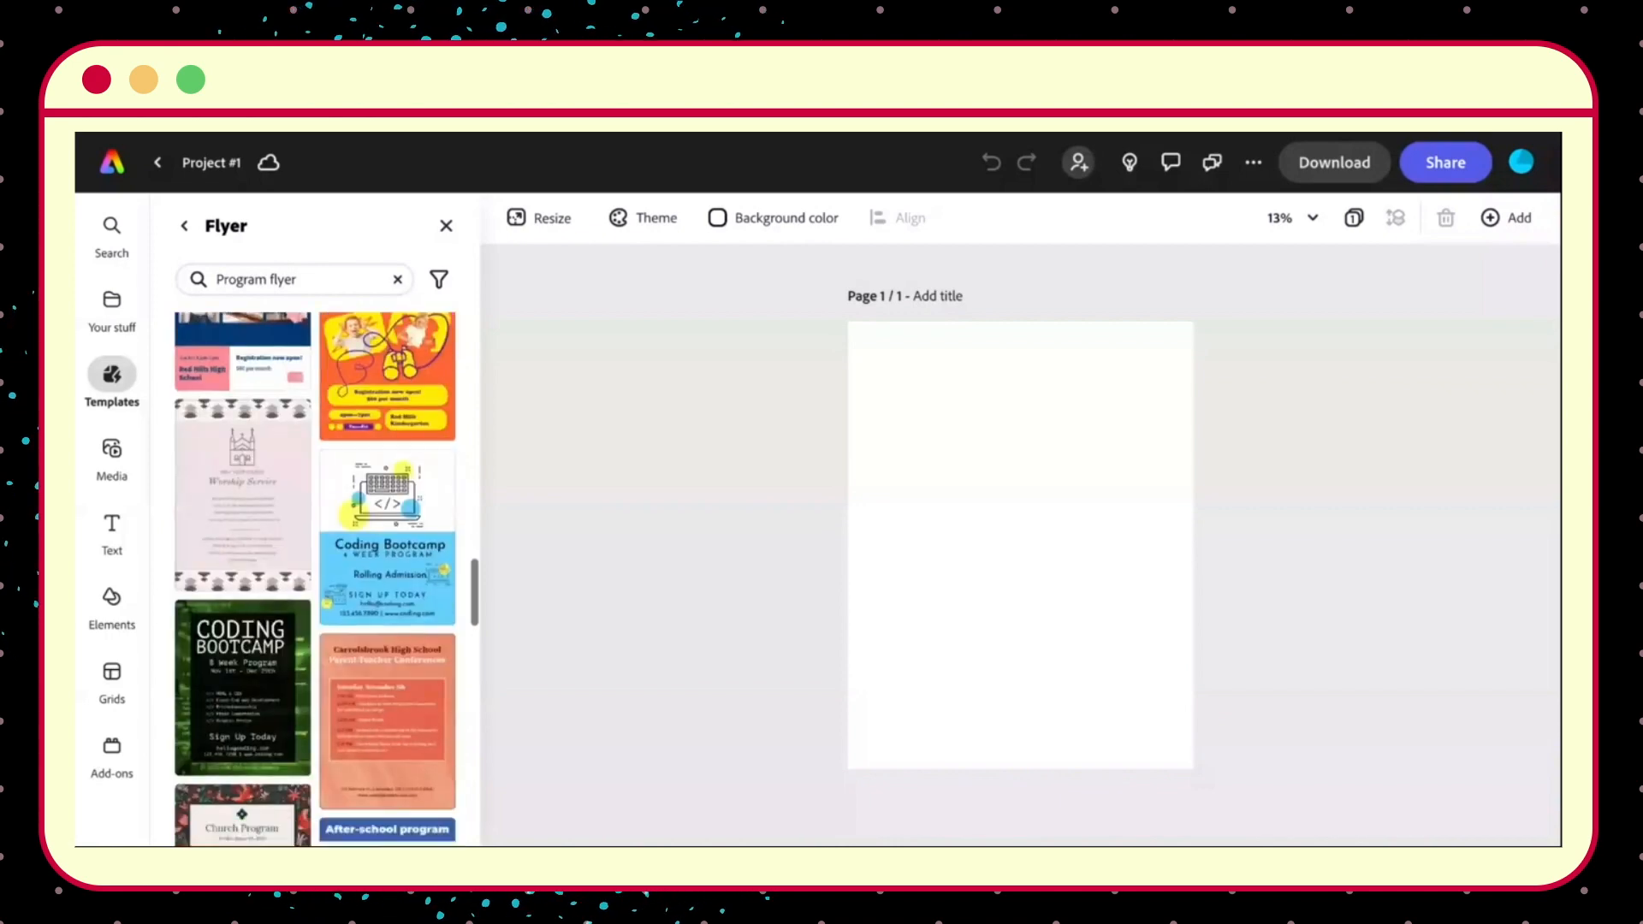
pyautogui.scroll(-3, 315, 578)
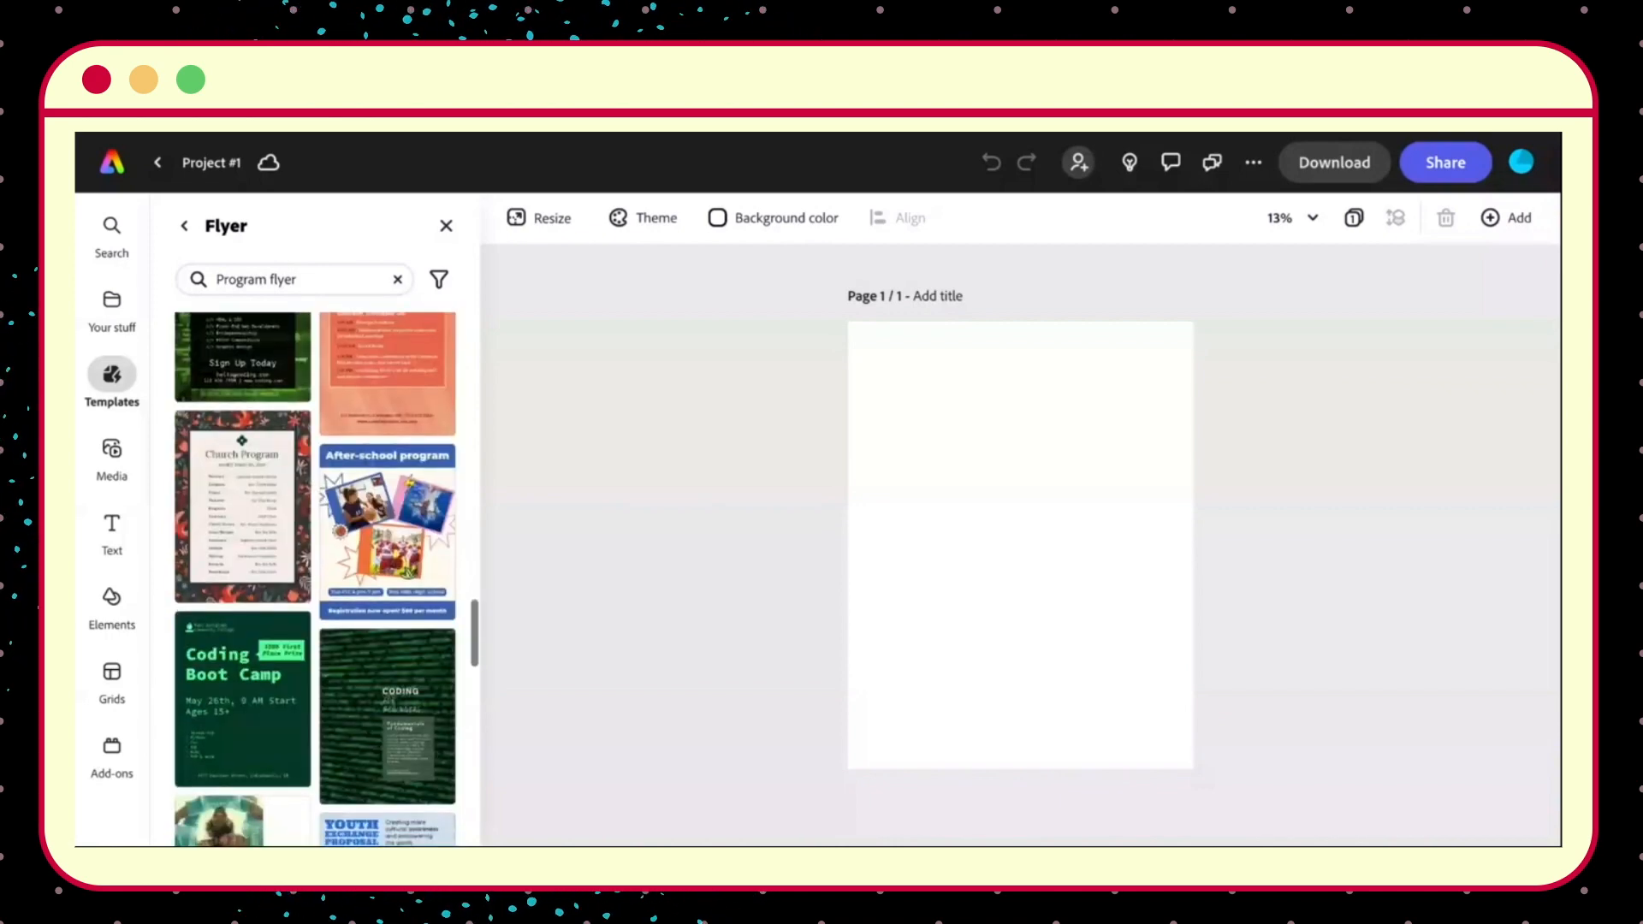
pyautogui.scroll(-4, 315, 578)
pyautogui.scroll(-2, 314, 578)
pyautogui.scroll(5, 315, 578)
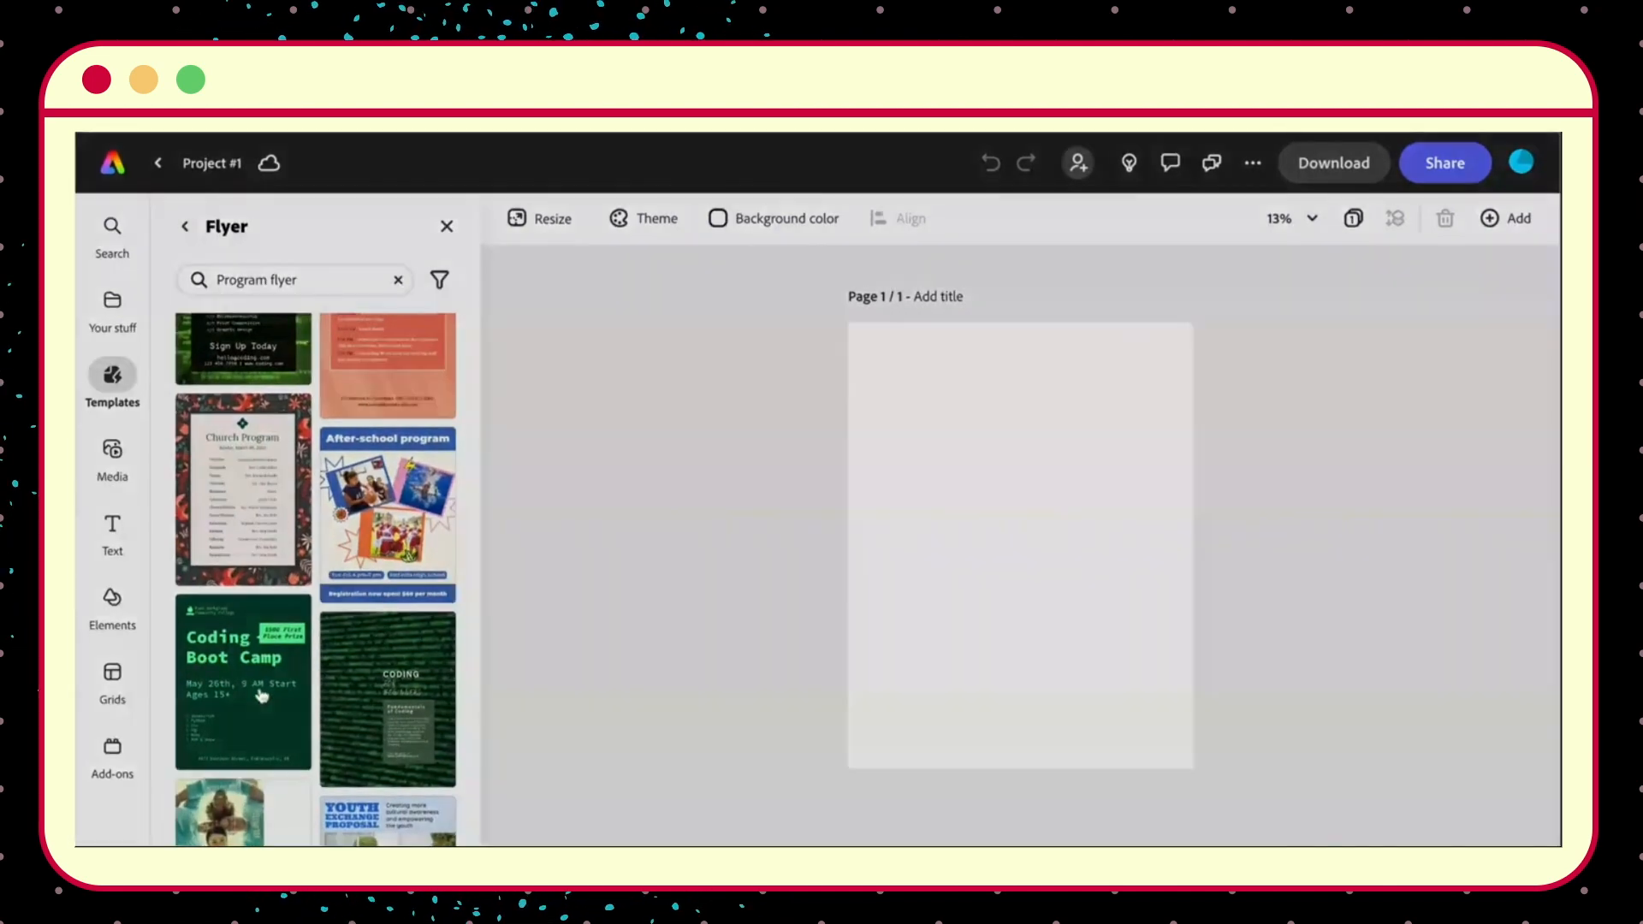
pyautogui.click(261, 695)
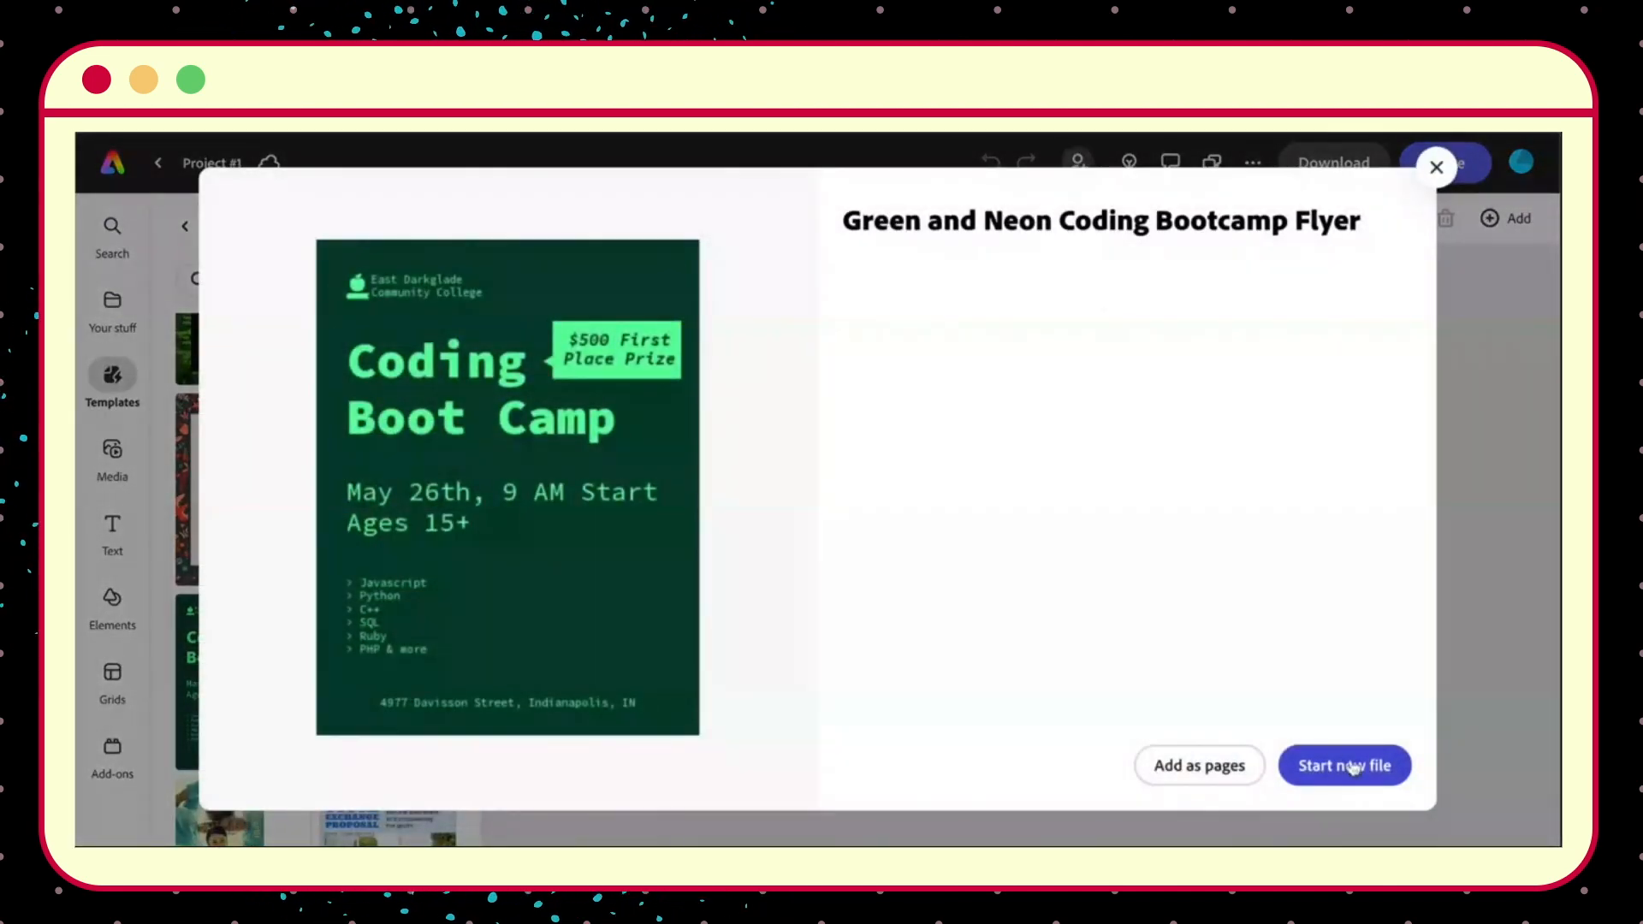
pyautogui.click(1211, 770)
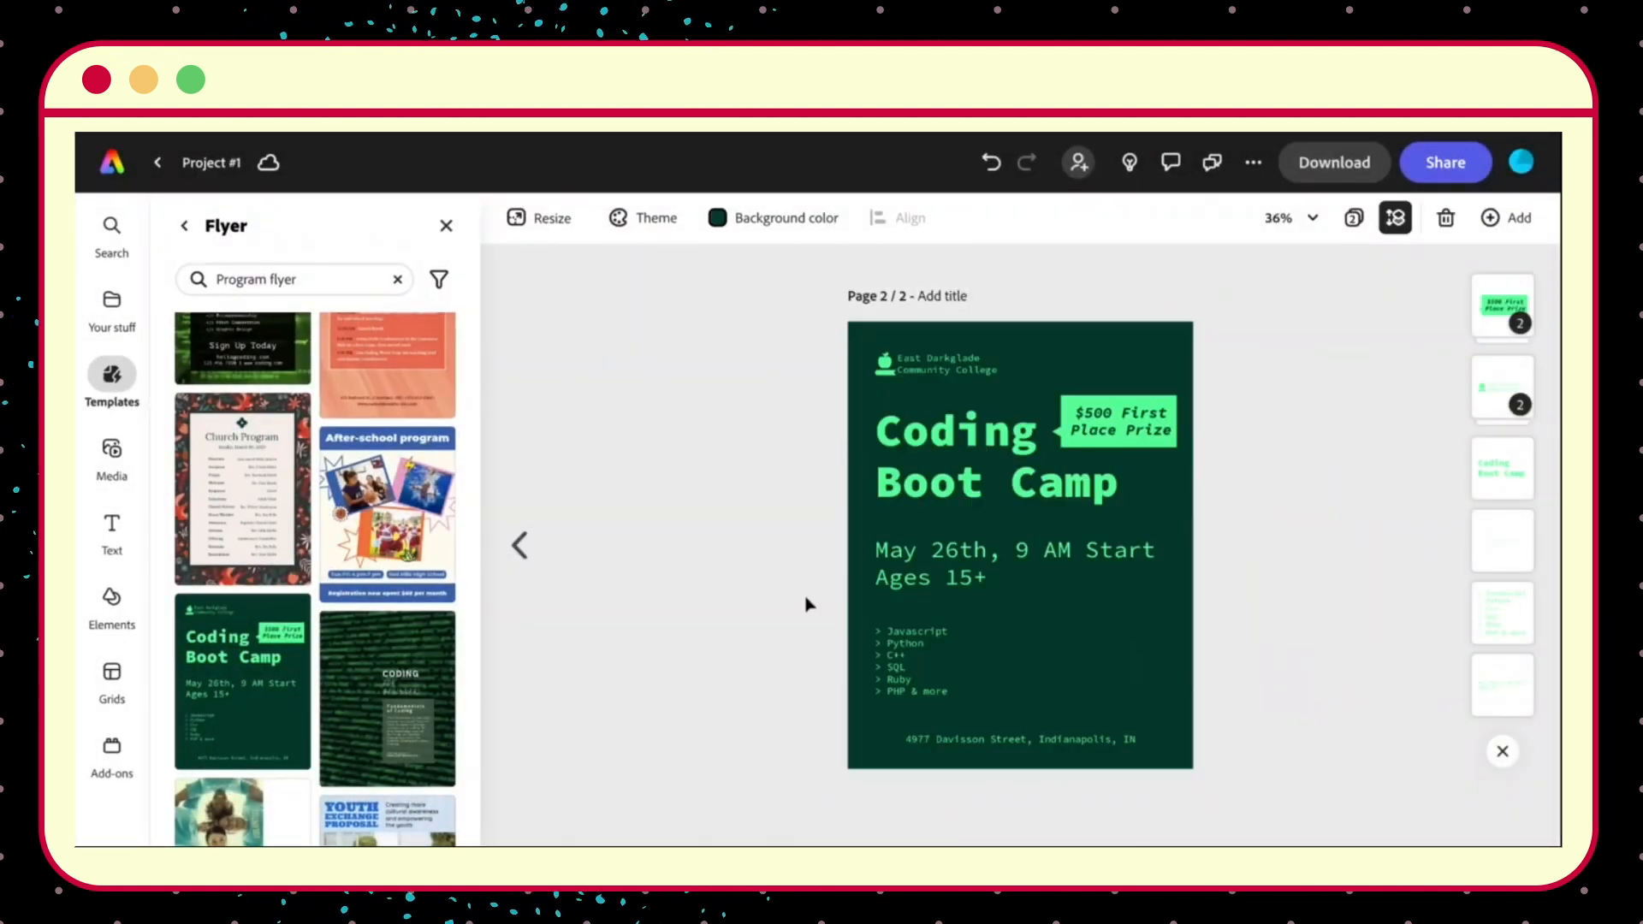
pyautogui.click(520, 544)
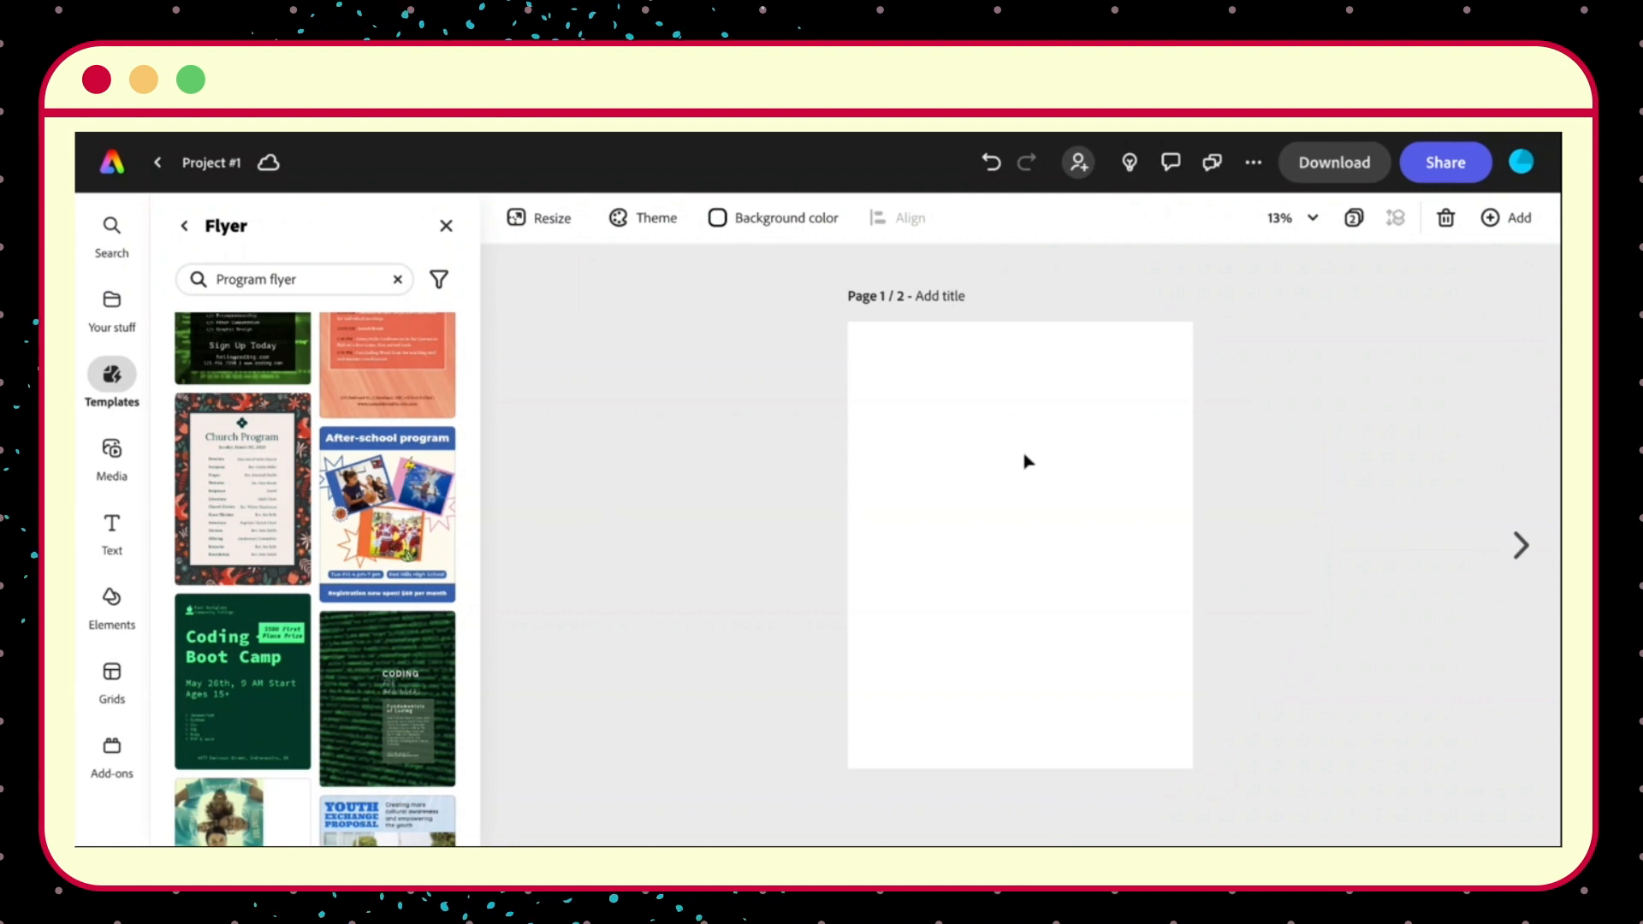
pyautogui.click(1444, 221)
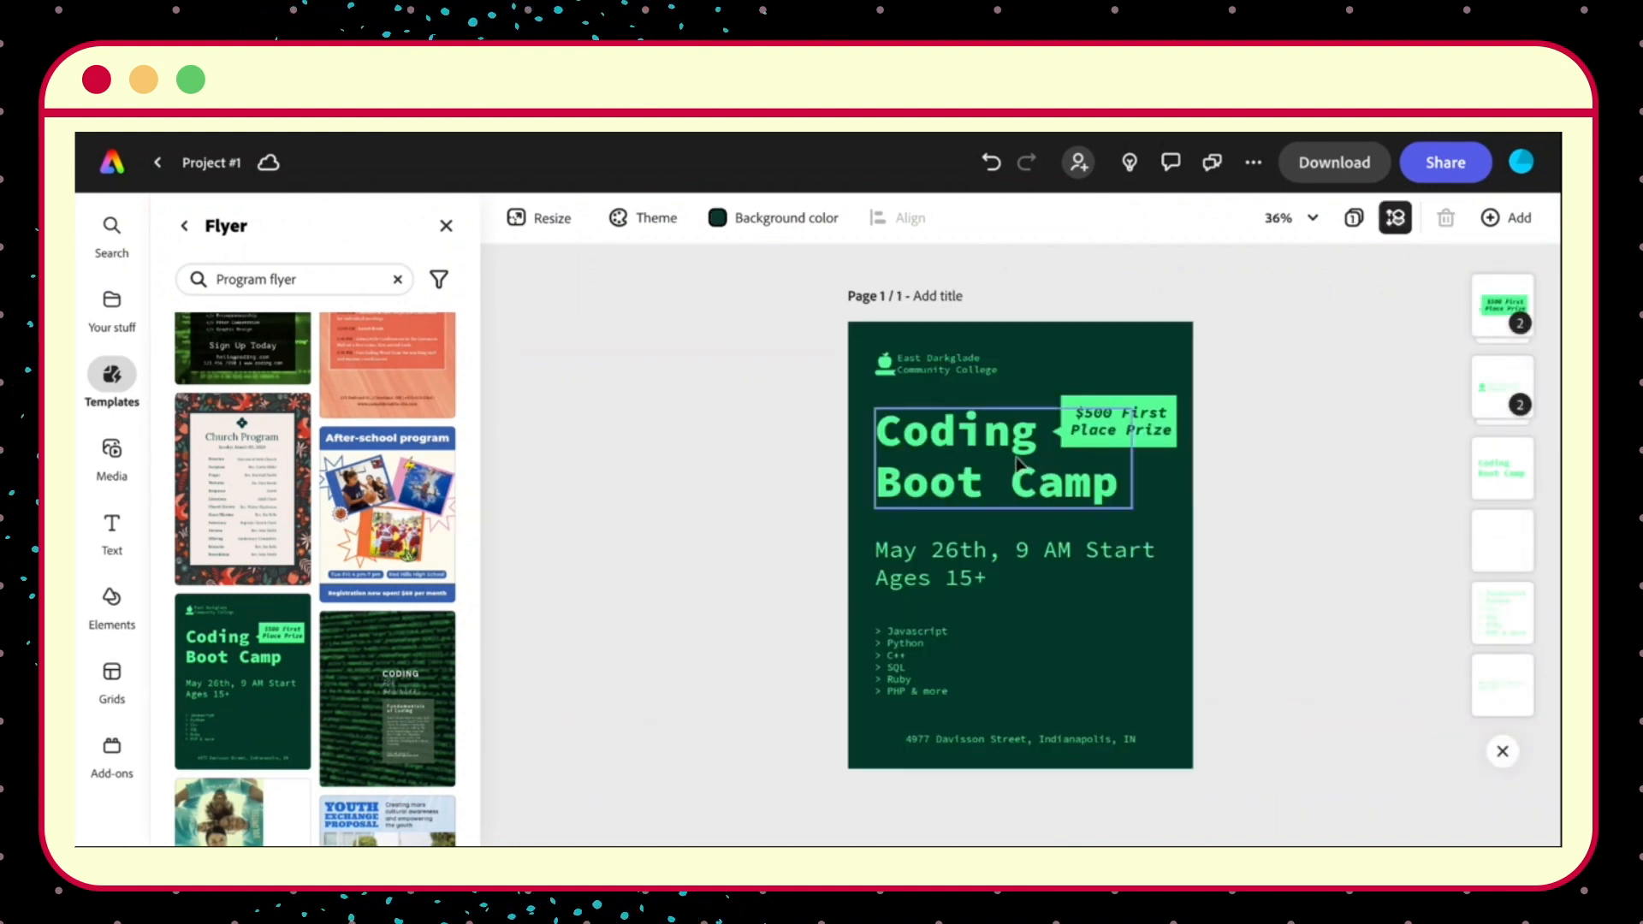
# Replace the "Coding Boot Camp" headline text with "Request DISCOVERe iPad Today!!".
pyautogui.click(1018, 465)
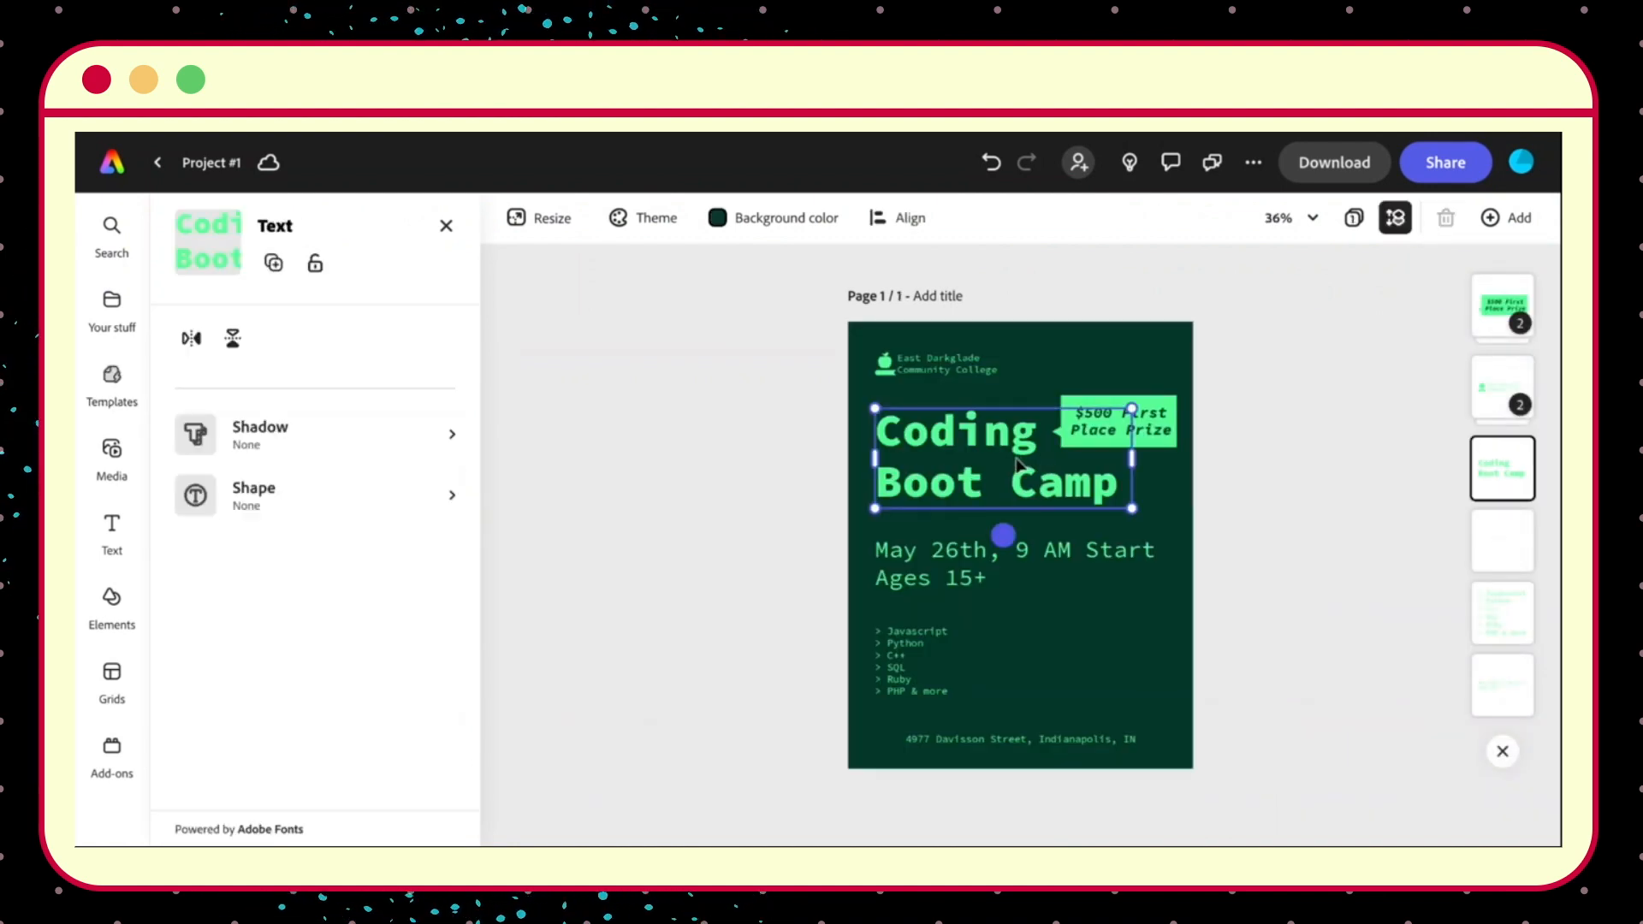
pyautogui.doubleClick(1070, 499)
pyautogui.press('BackSpace')
pyautogui.write('Request')
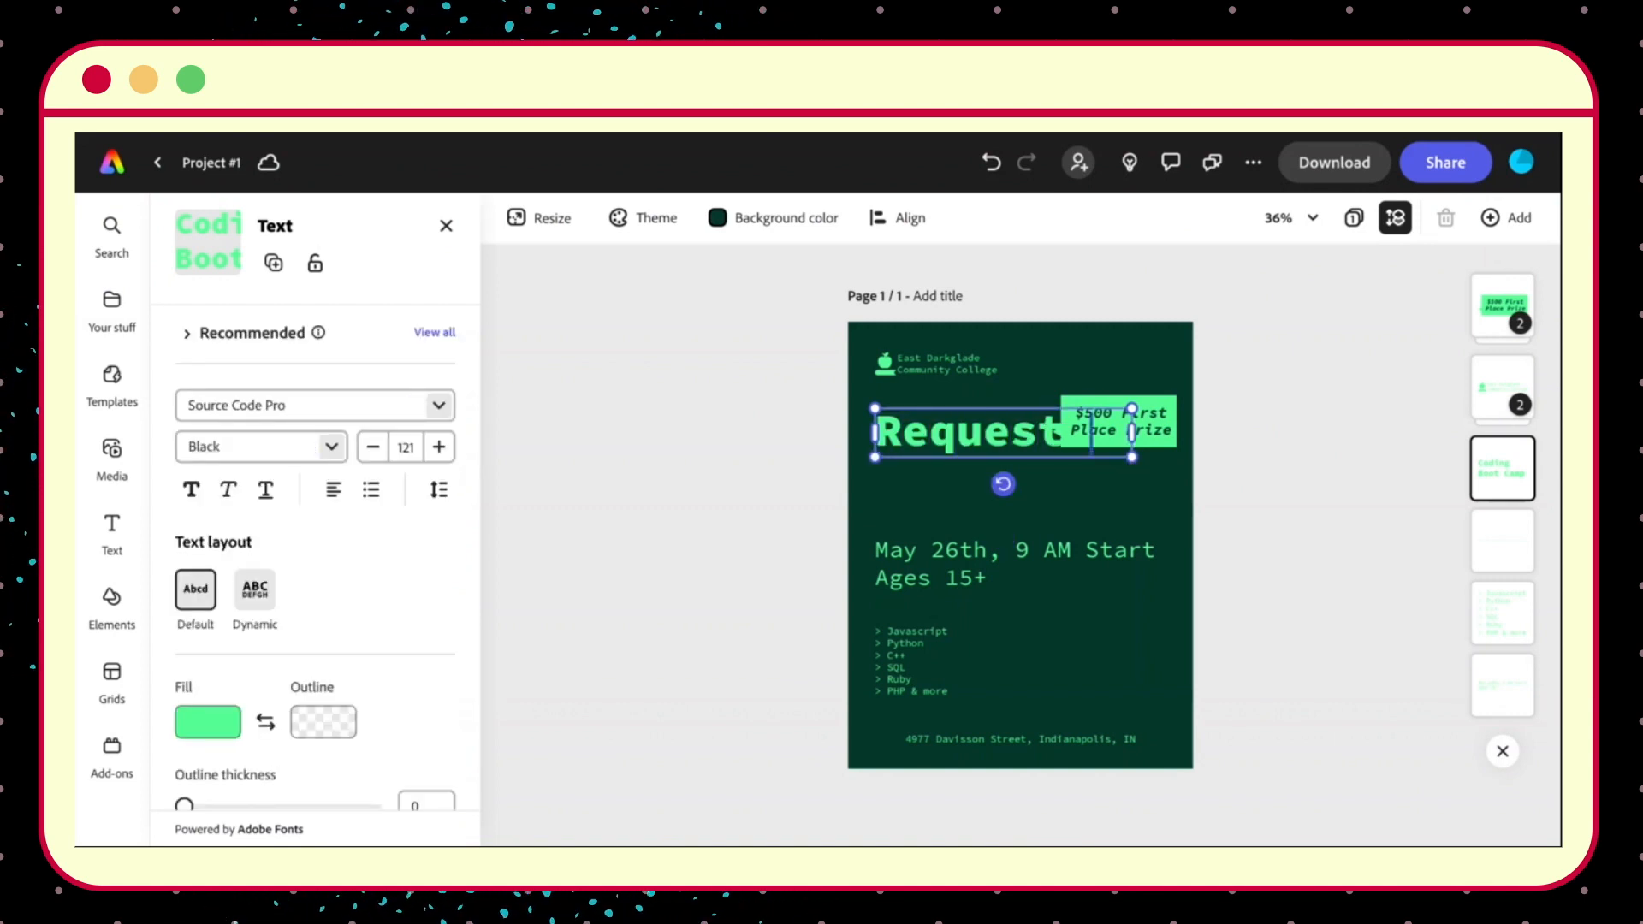
pyautogui.press('Return')
pyautogui.write('DISCOV')
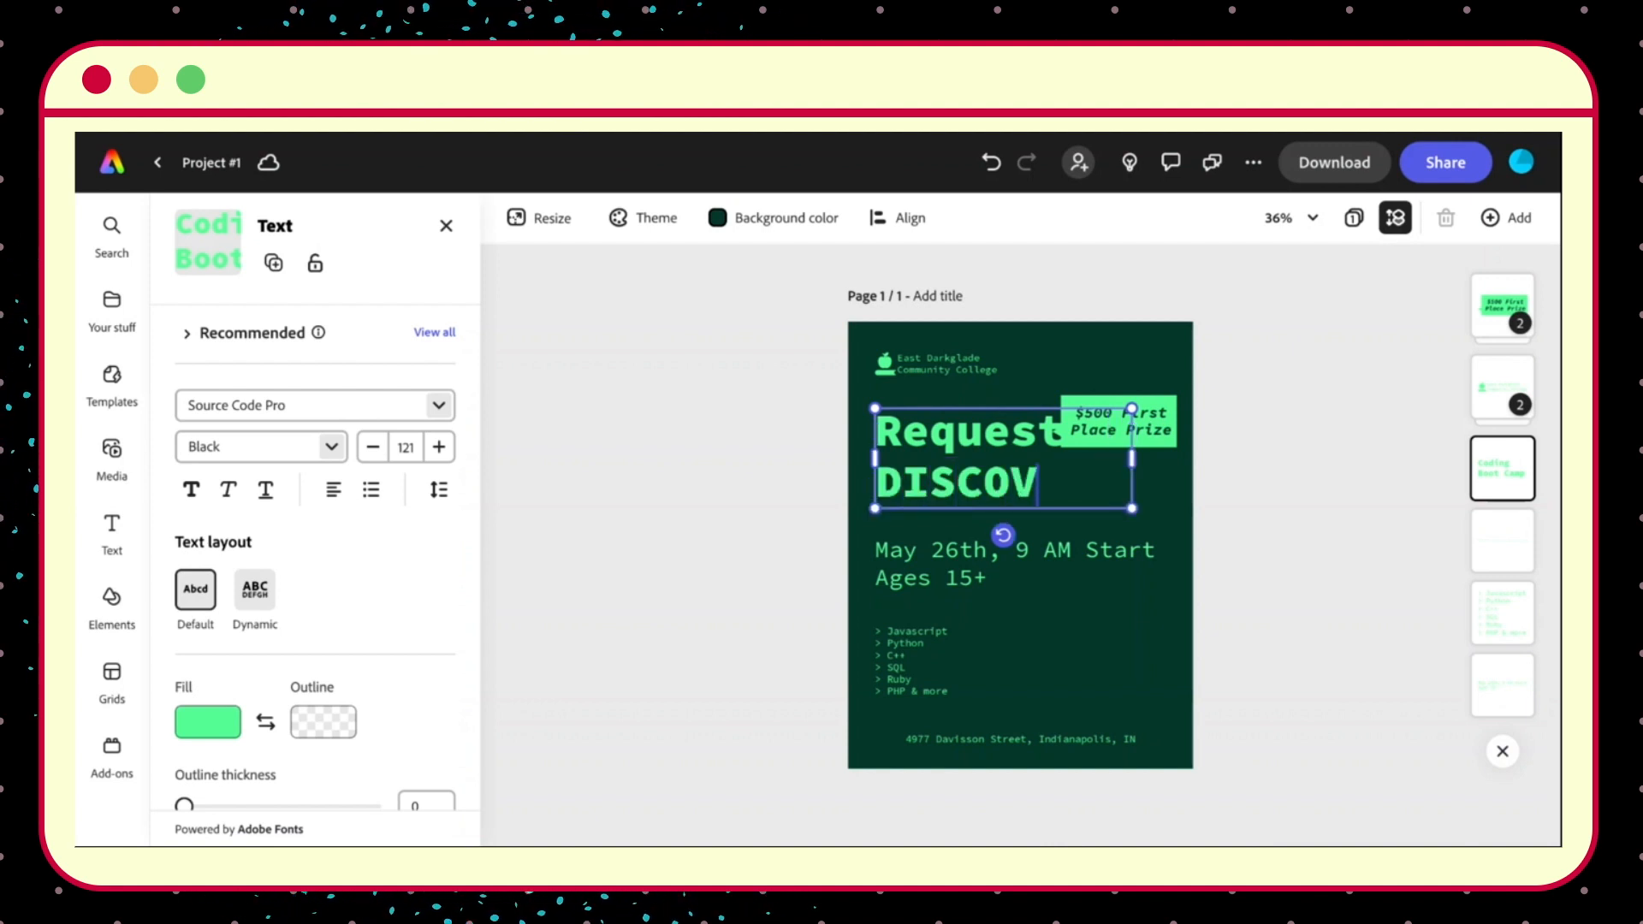
pyautogui.write('ERe')
pyautogui.press('Return')
pyautogui.write('iPad ')
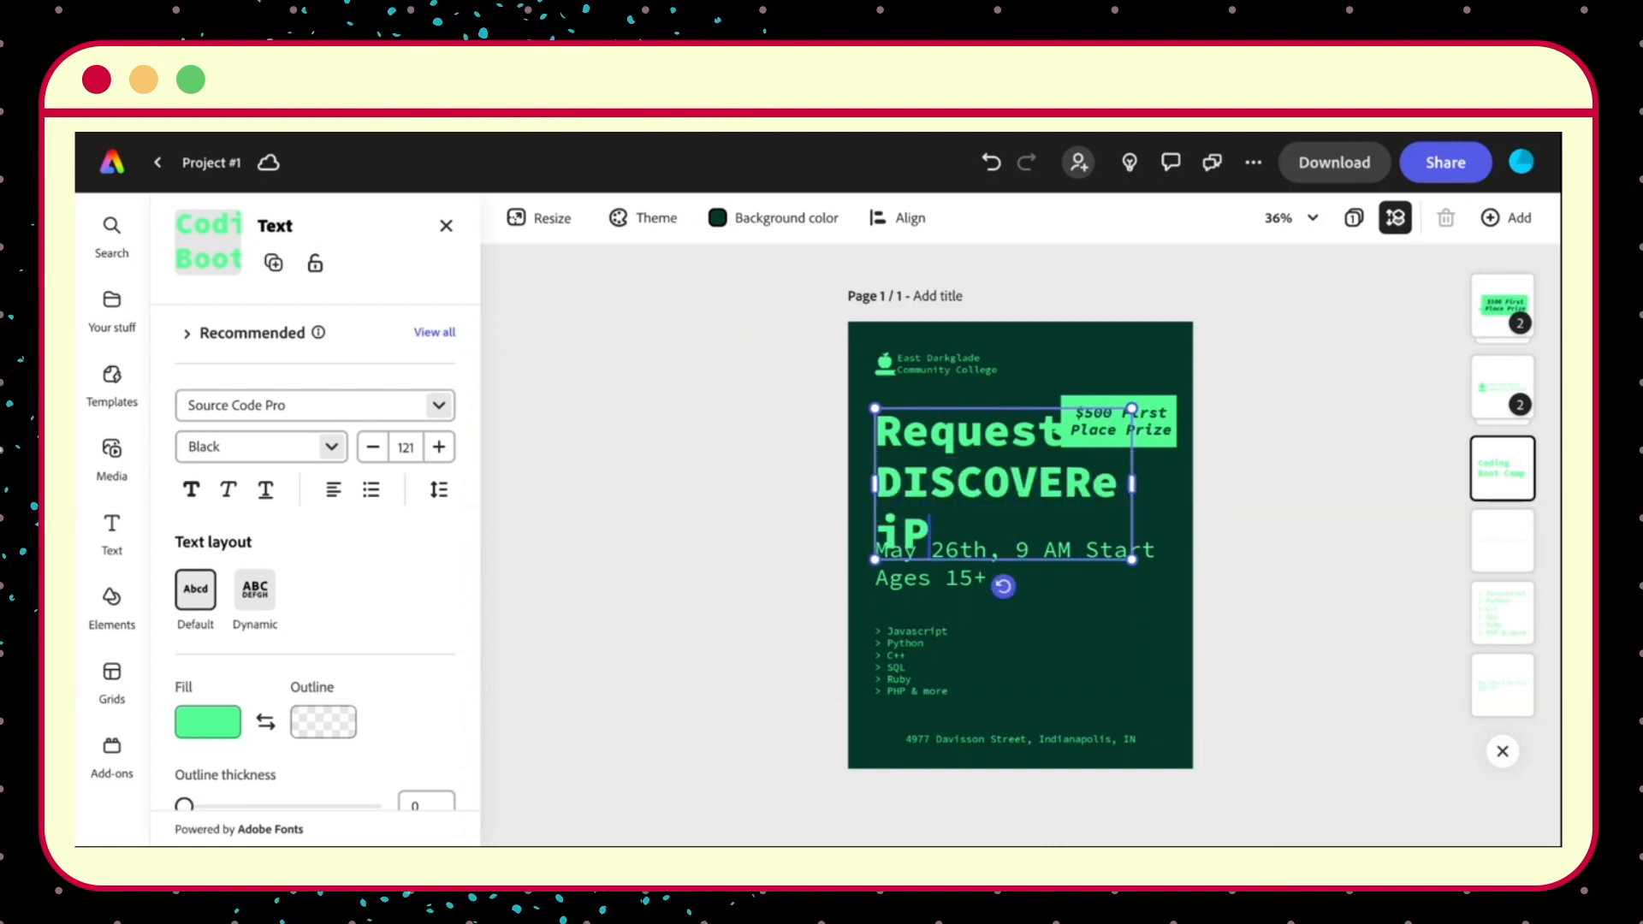
pyautogui.write('Today')
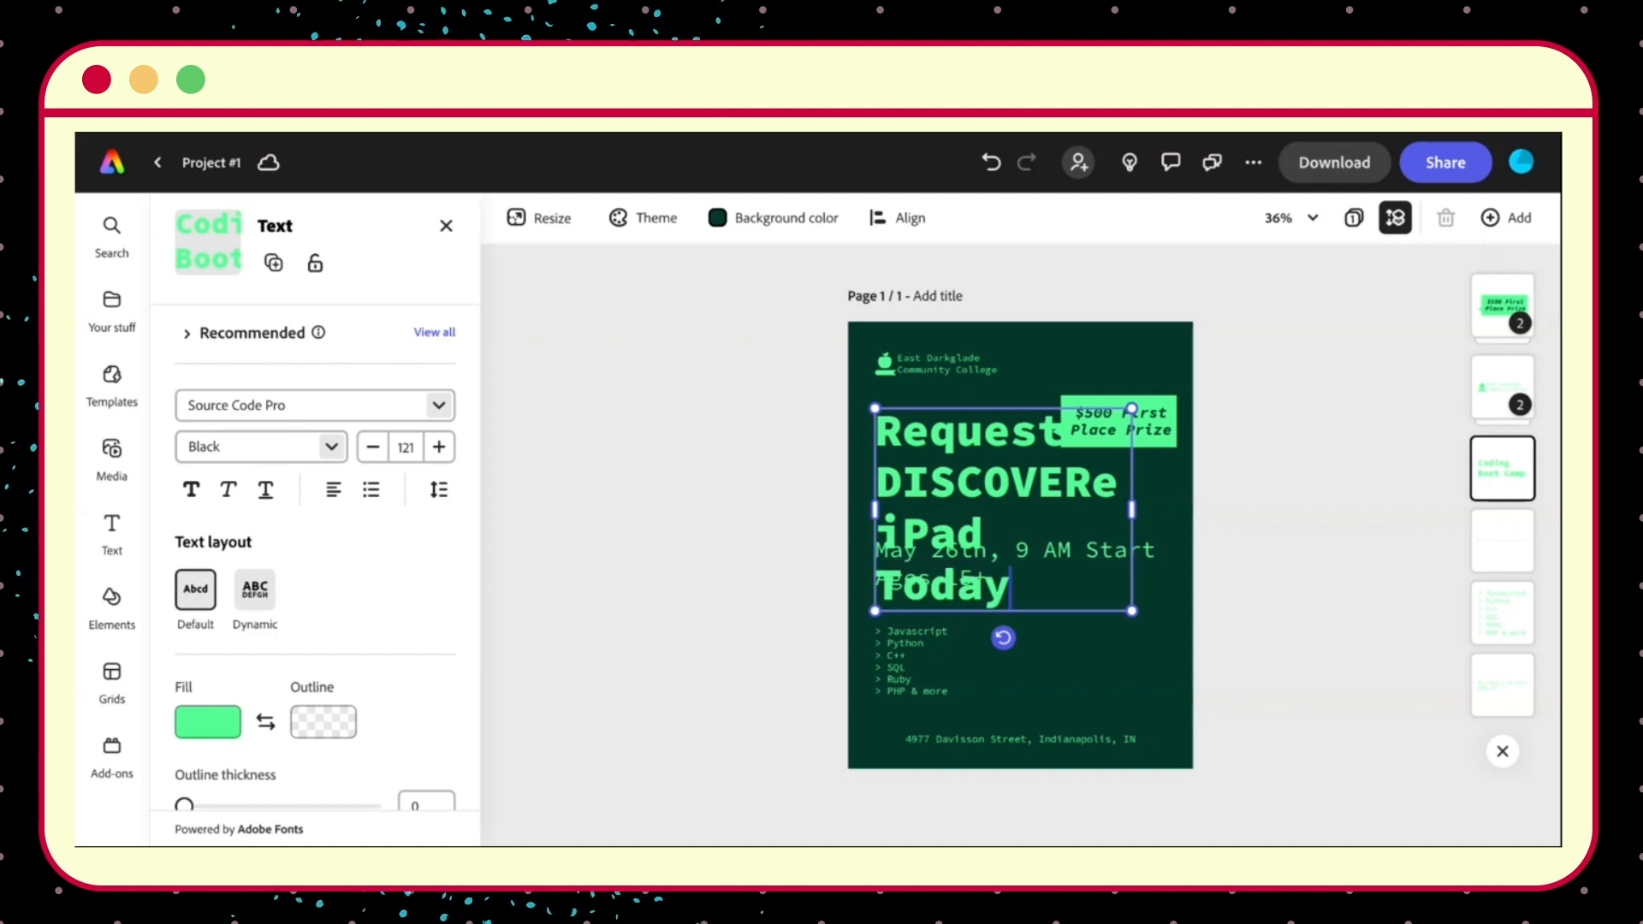
pyautogui.write('!!')
# Set the whole headline's font size to 100, then widen its text box to fit three lines and shift it up and left.
pyautogui.hotkey('ctrl', 'a')
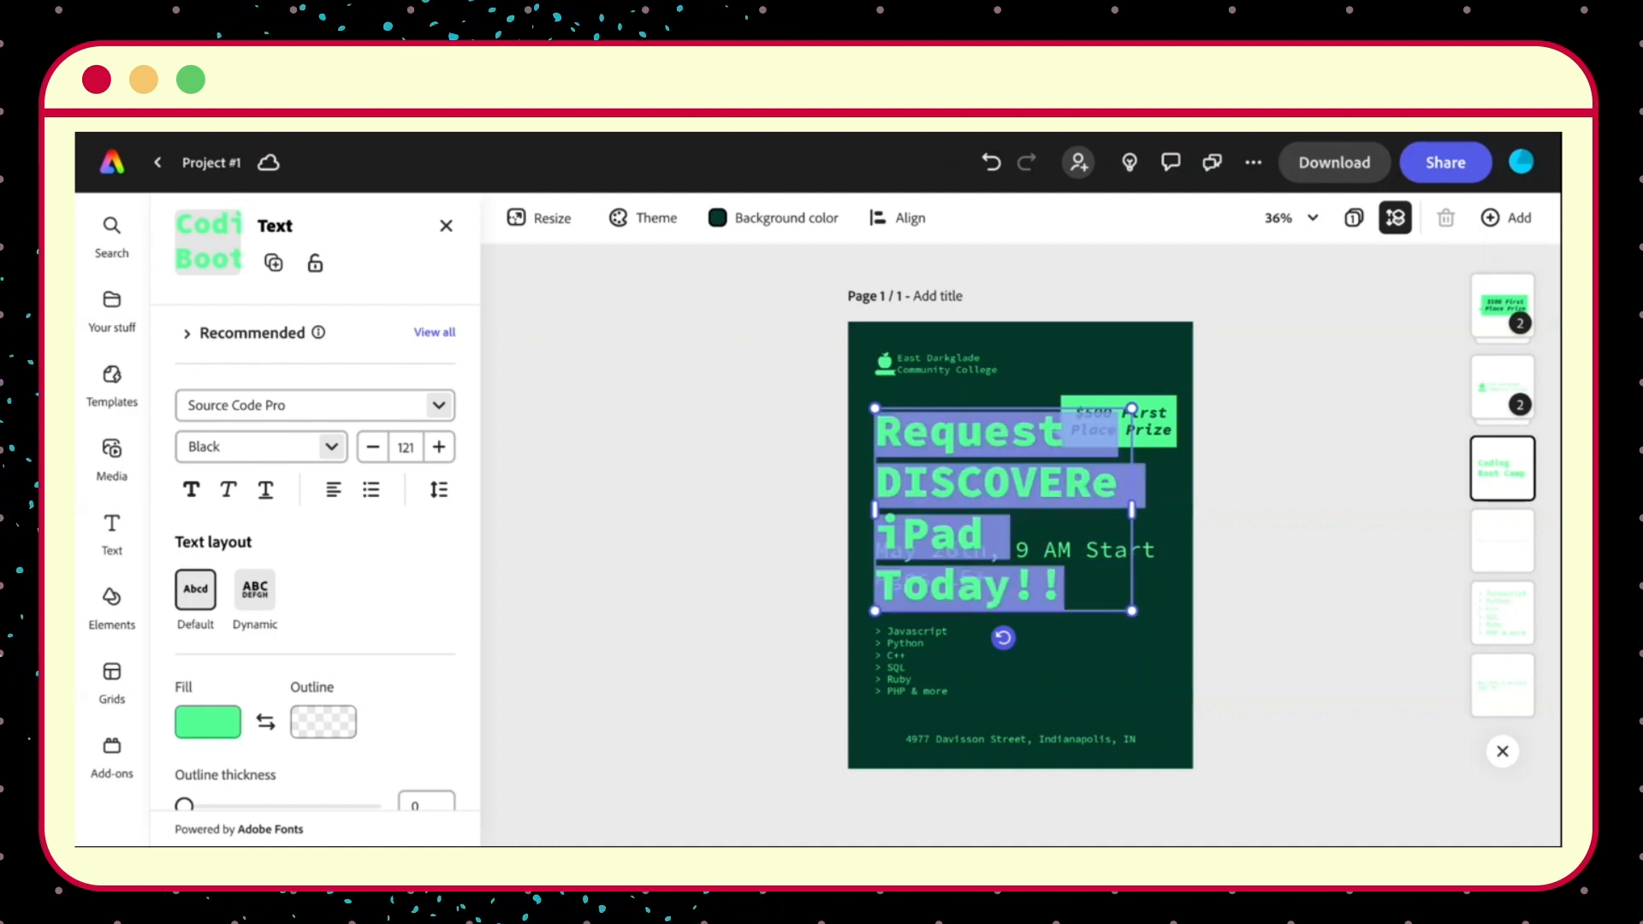
pyautogui.click(411, 449)
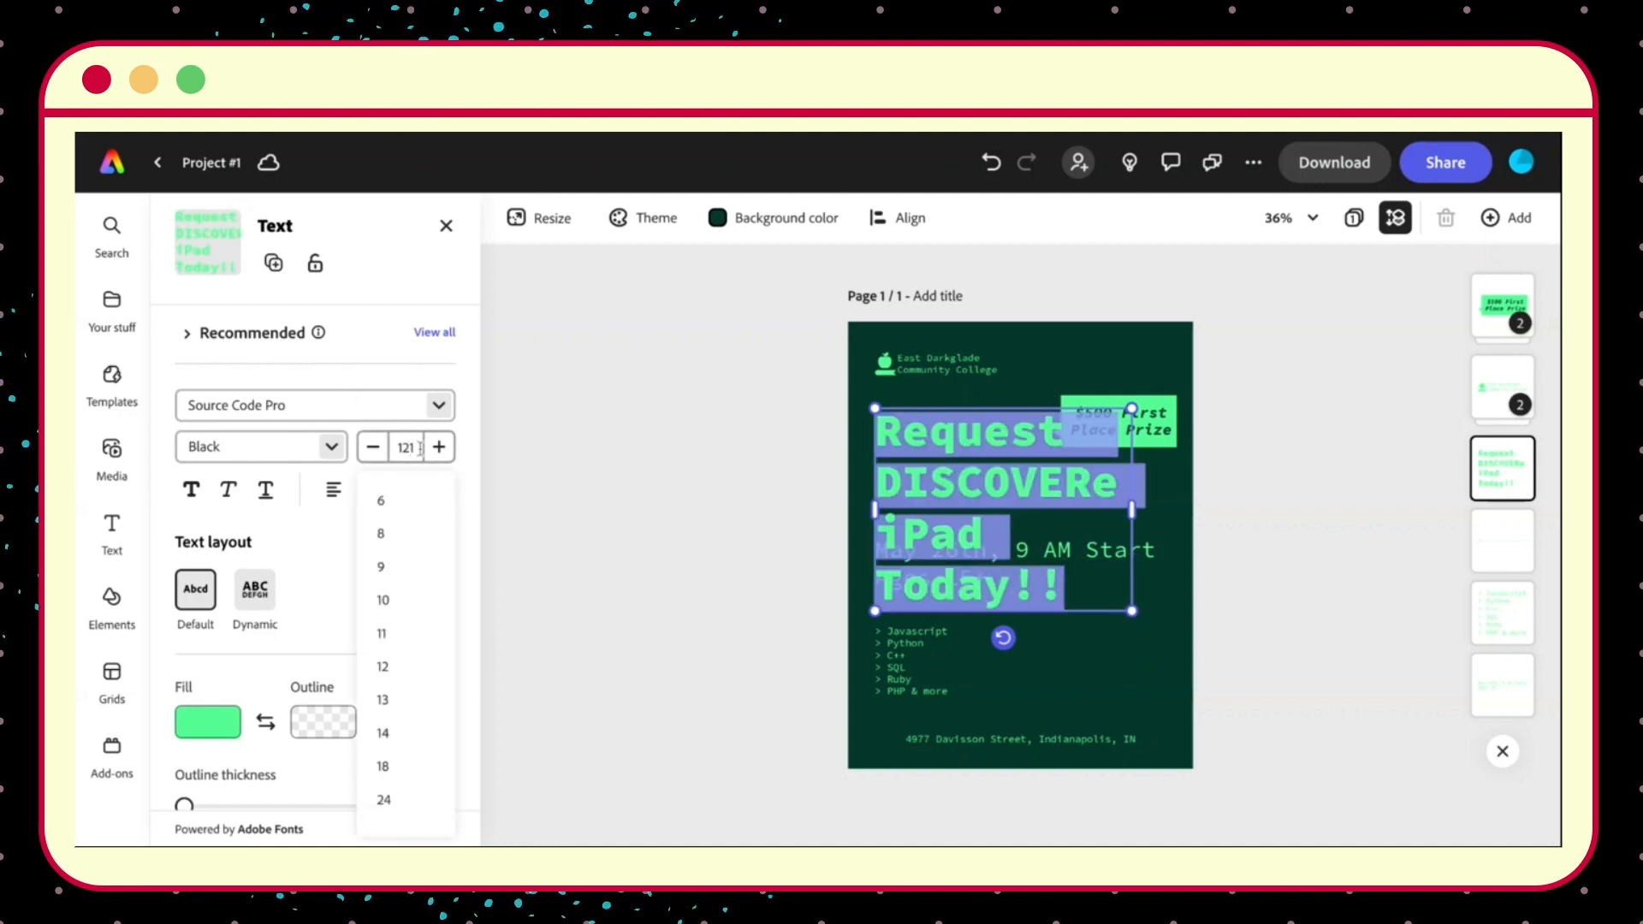
pyautogui.doubleClick(416, 449)
pyautogui.press('BackSpace')
pyautogui.write('100')
pyautogui.click(405, 446)
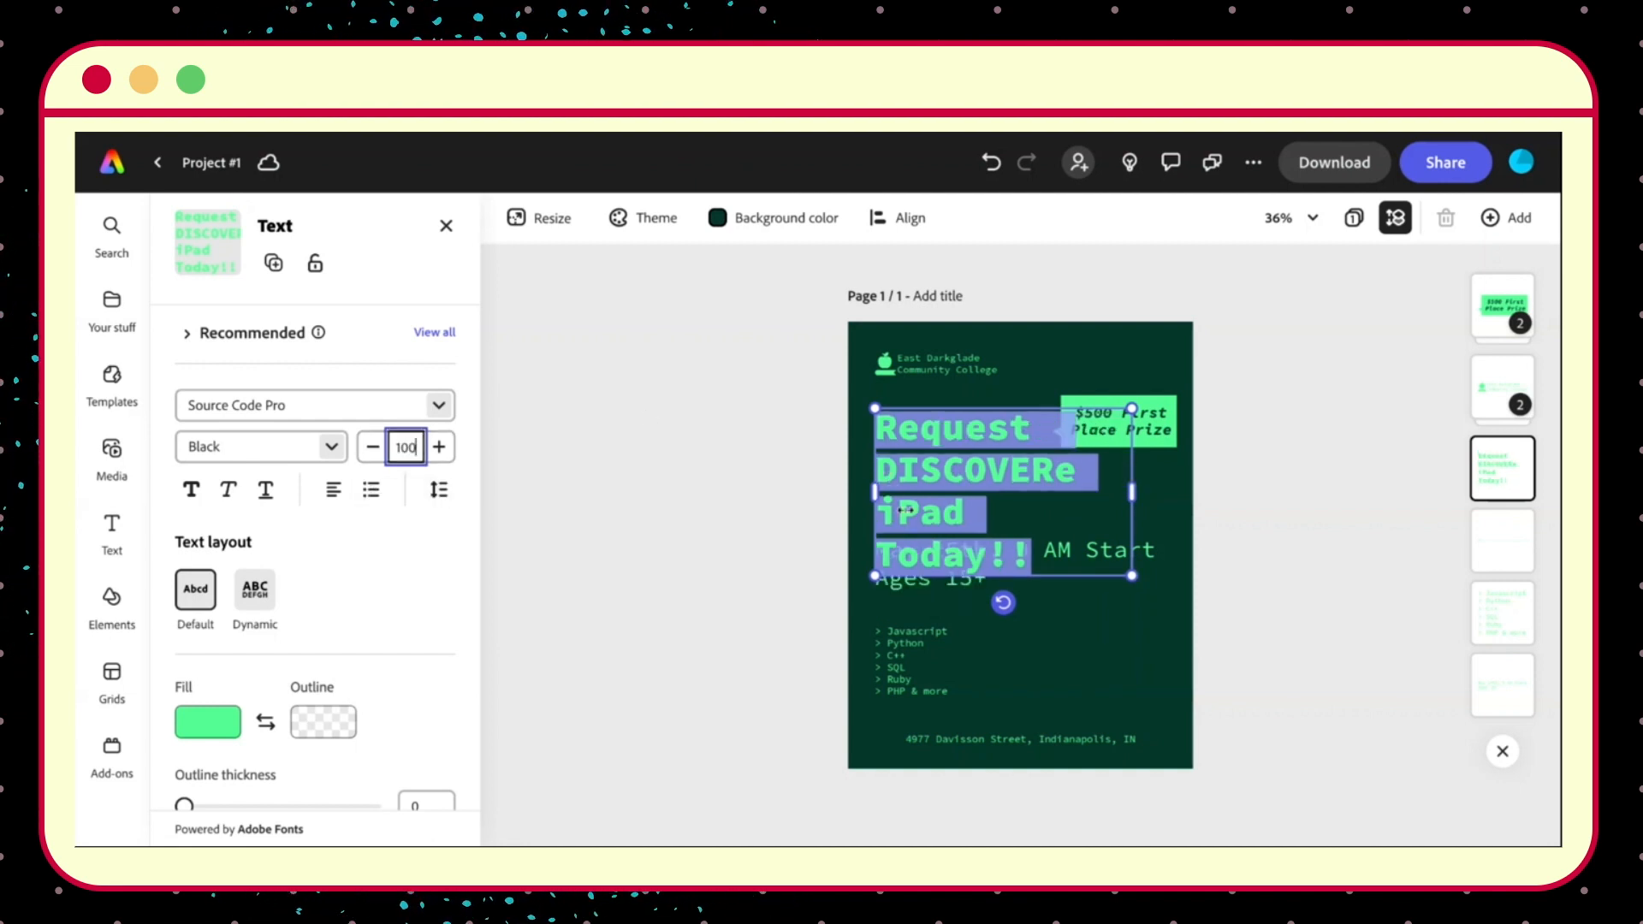
pyautogui.moveTo(1134, 495); pyautogui.dragTo(1178, 496)
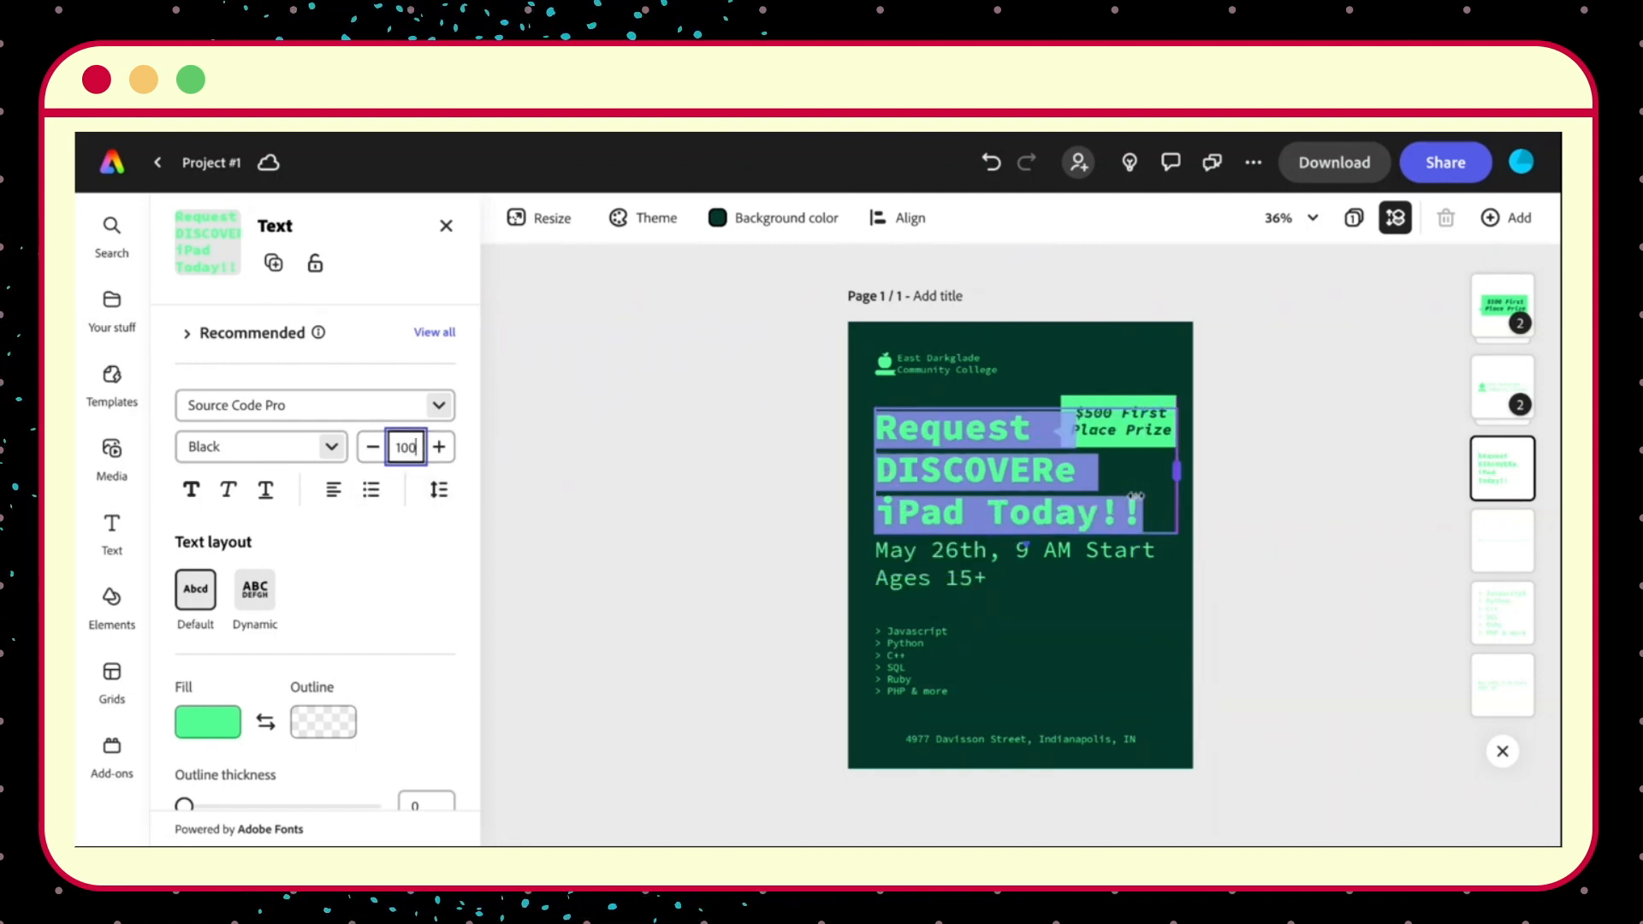
pyautogui.moveTo(1128, 418); pyautogui.dragTo(1110, 391)
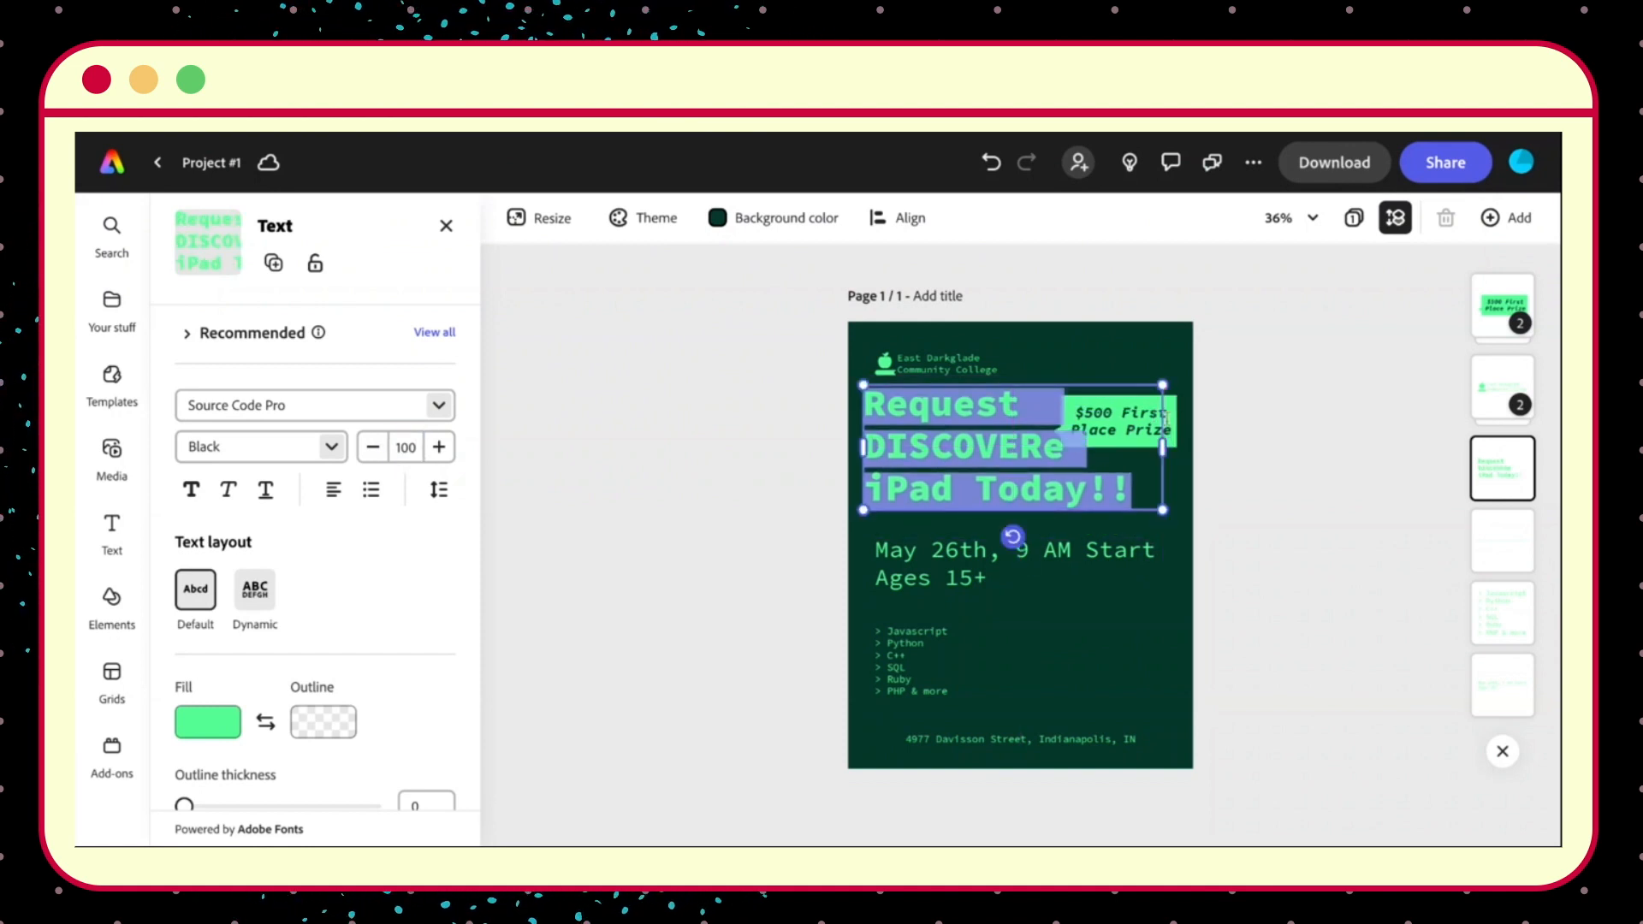
# Move the "$500 First Place Prize" badge up into the flyer's upper-right corner, clear of the headline.
pyautogui.click(1174, 425)
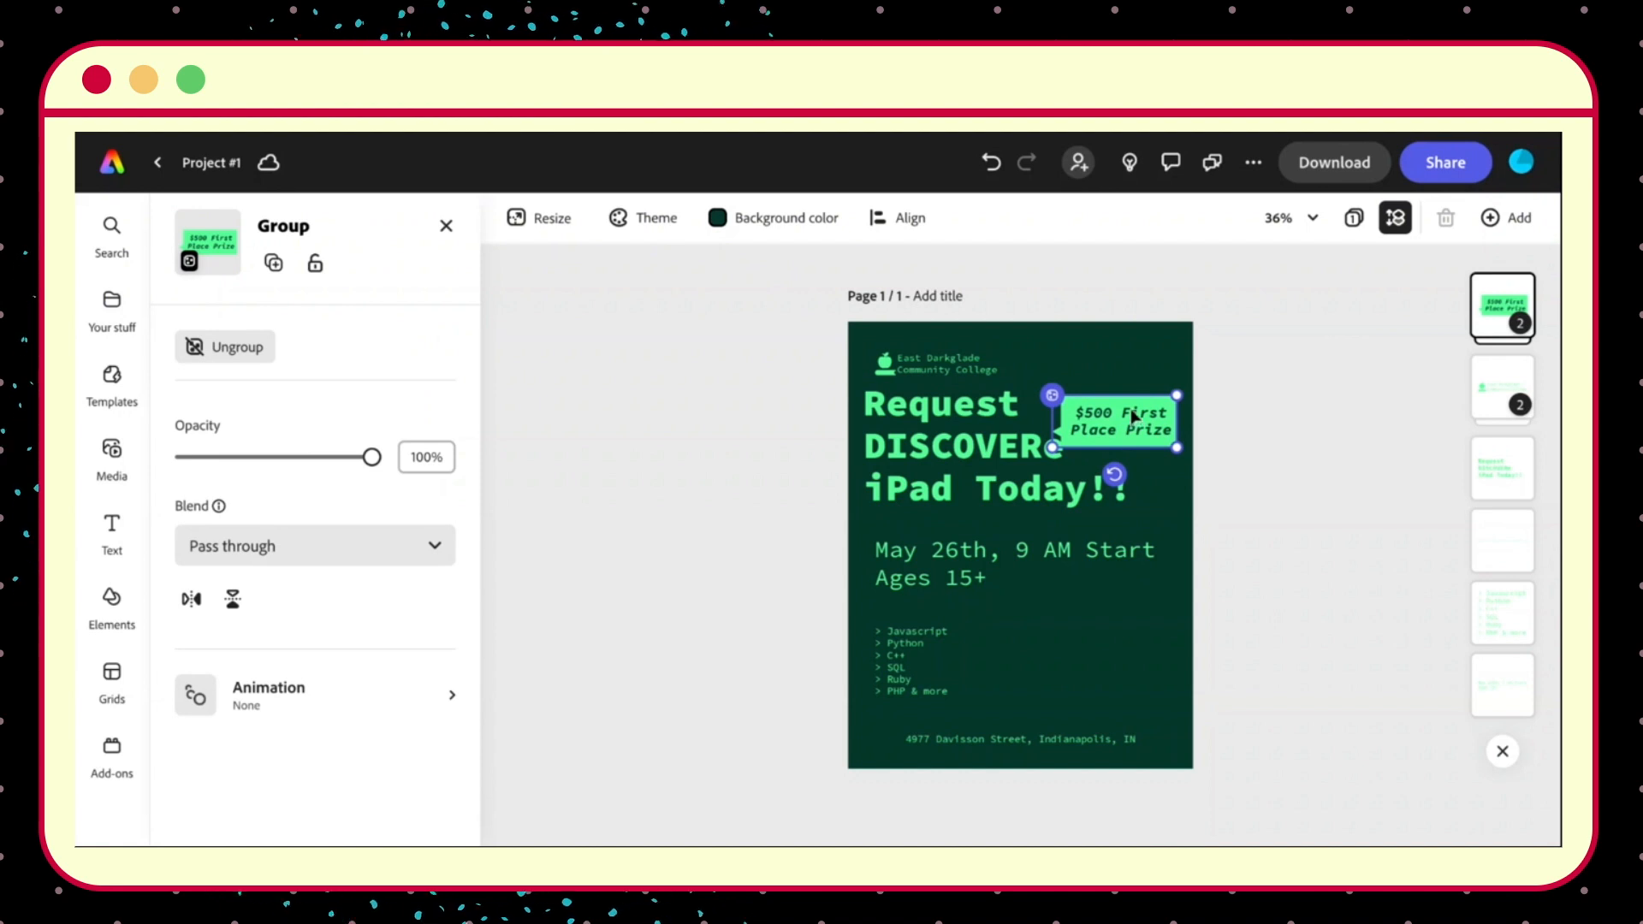
pyautogui.moveTo(1131, 414); pyautogui.dragTo(1136, 356)
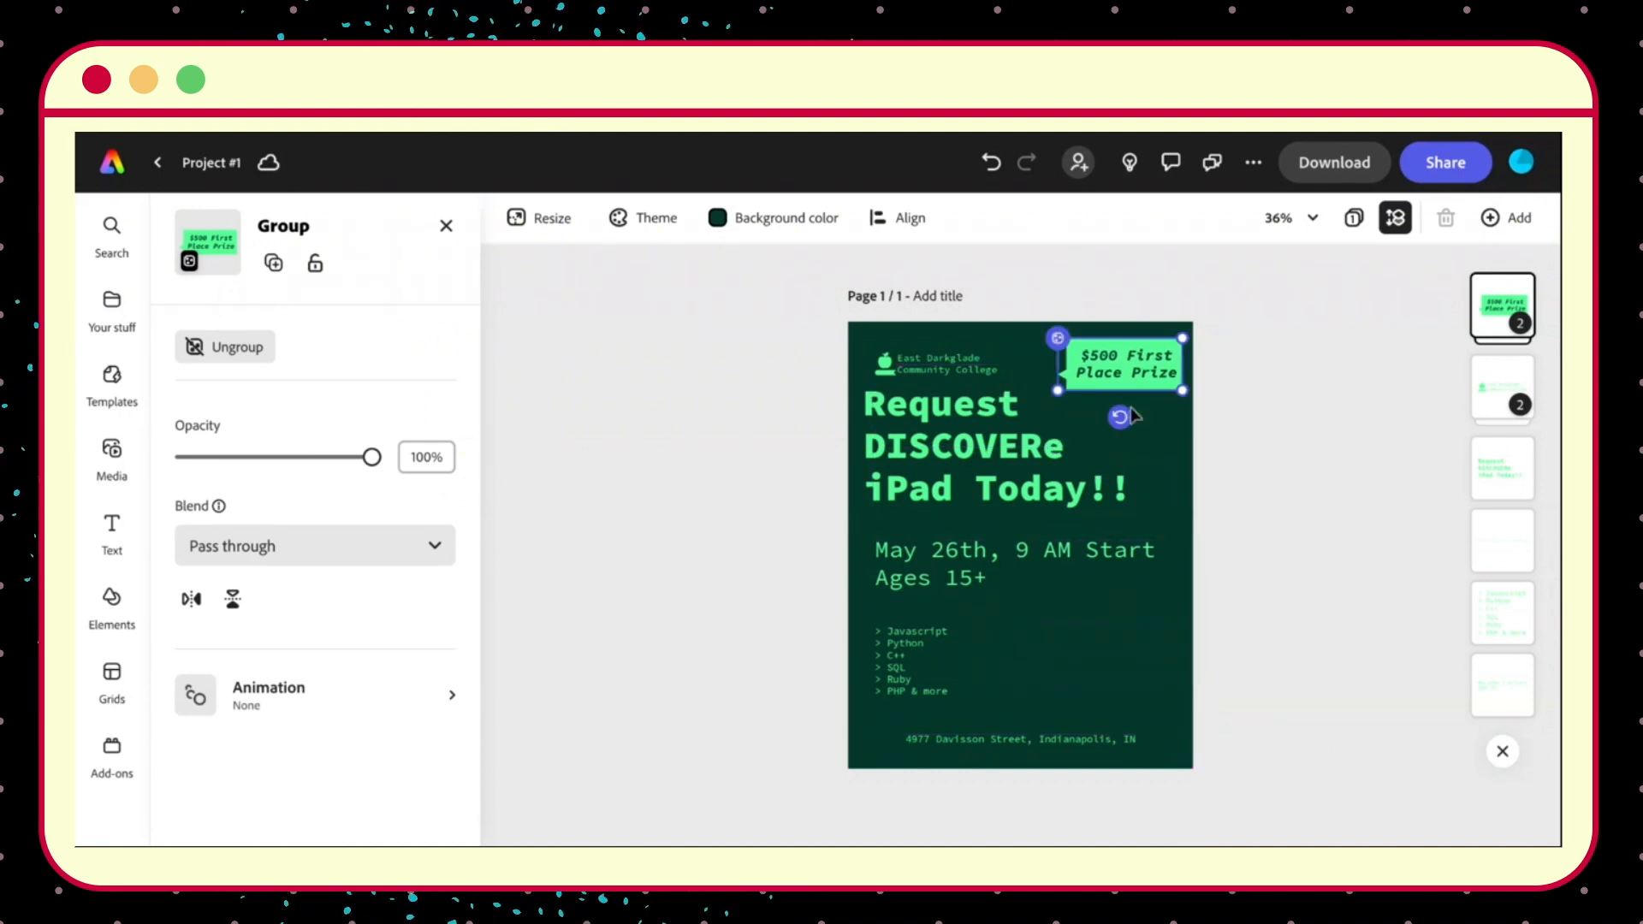
pyautogui.click(1035, 458)
pyautogui.click(1068, 578)
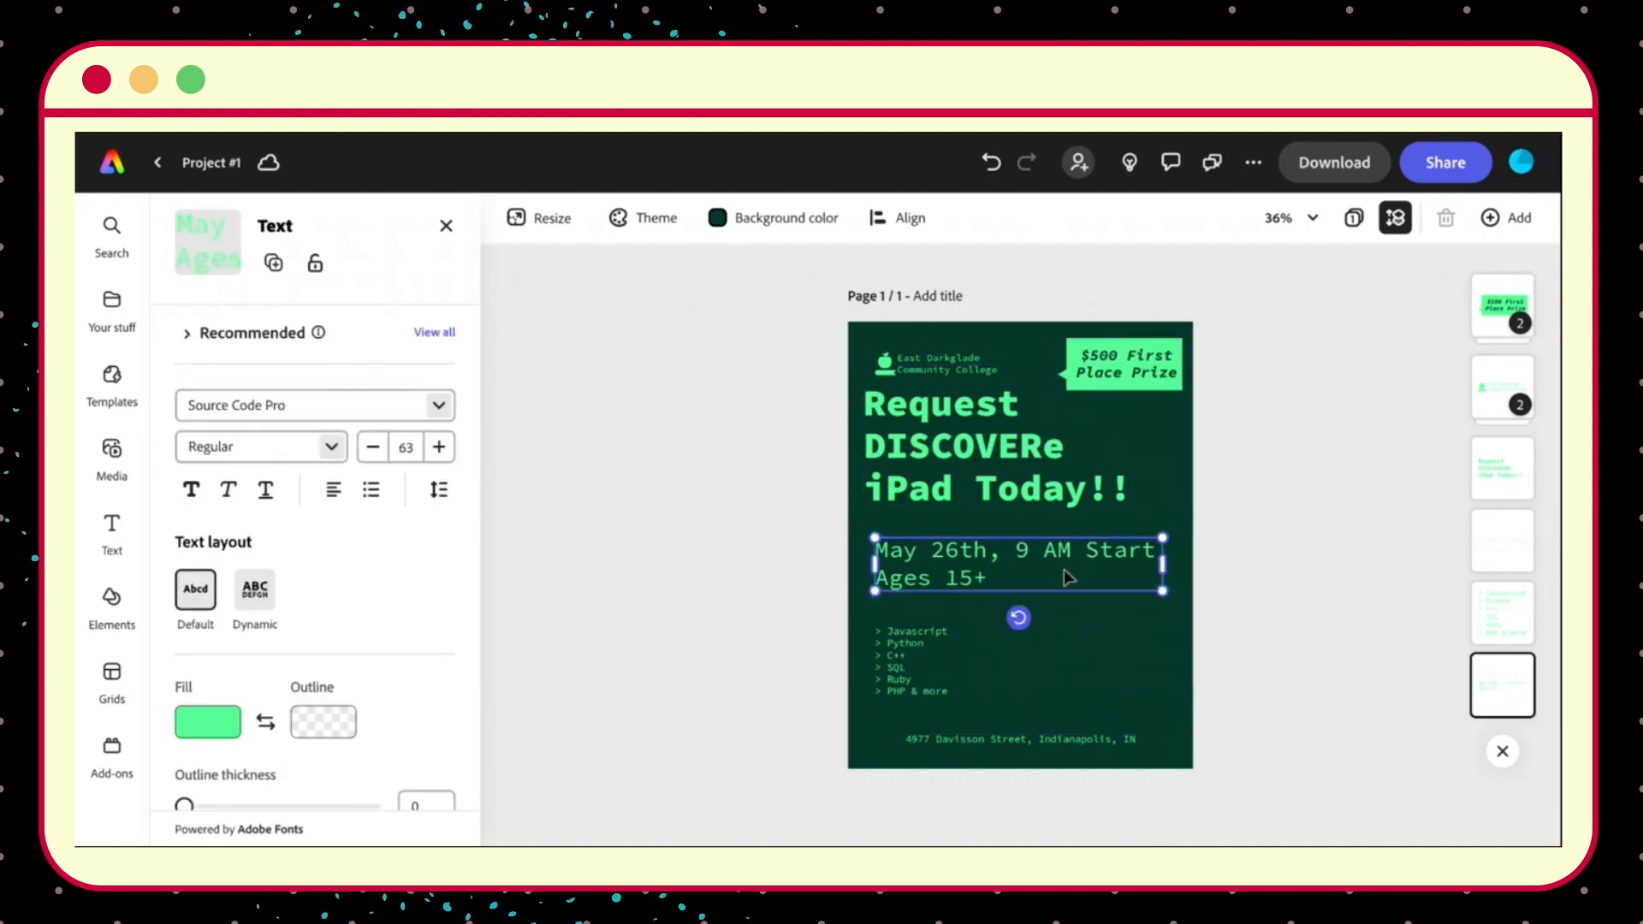
pyautogui.click(1054, 686)
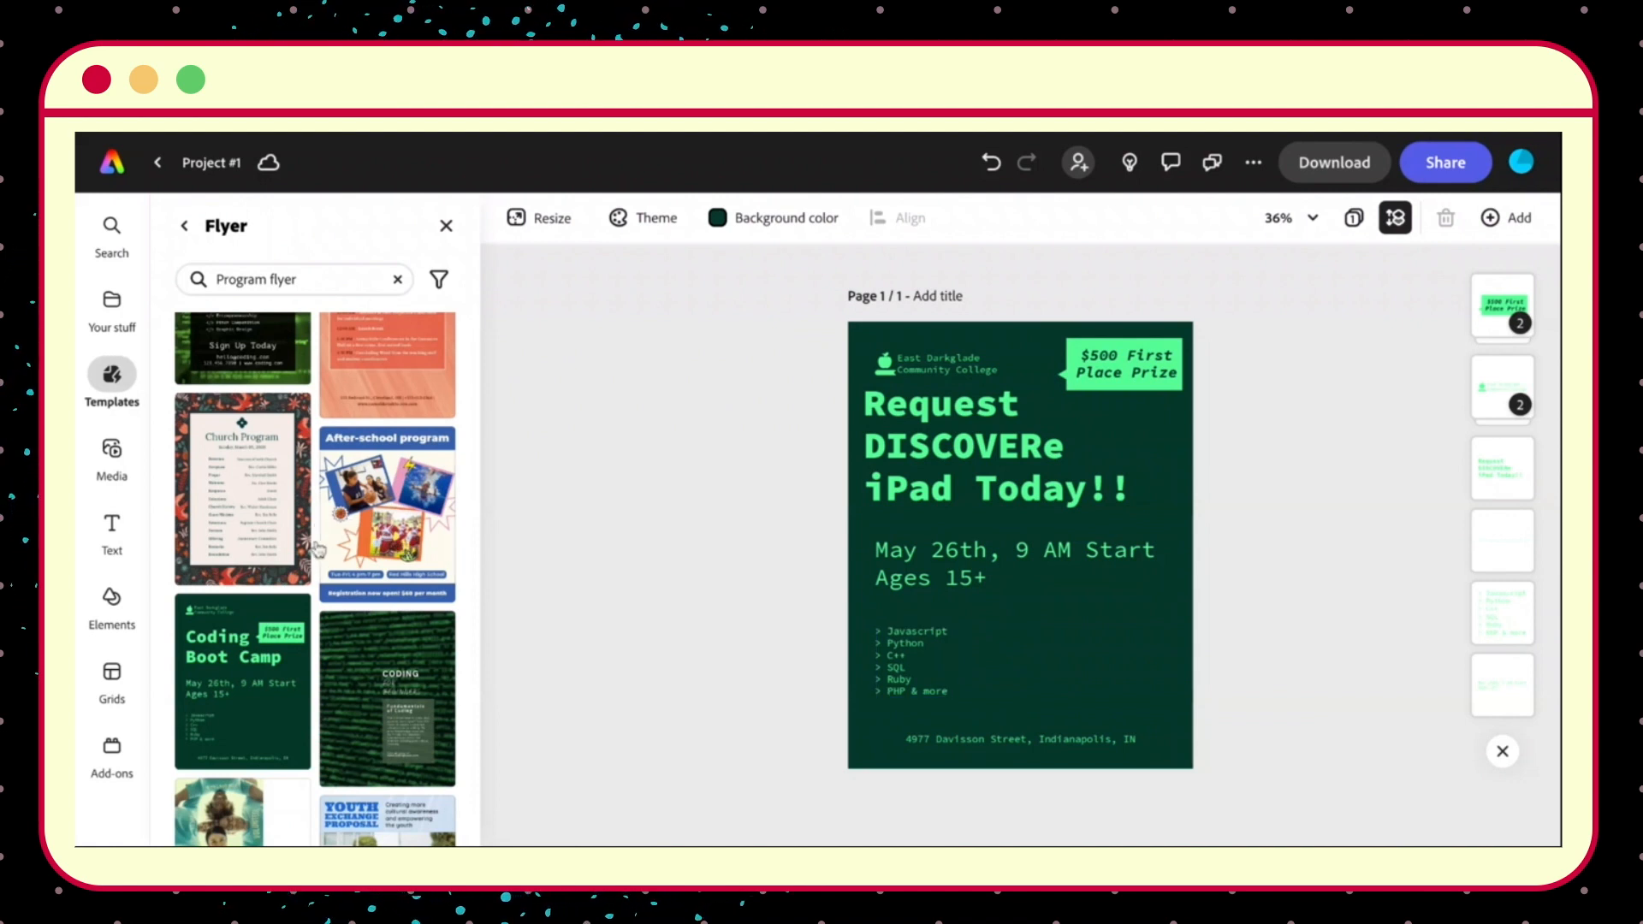
# Search the stock photos for "iPad".
pyautogui.scroll(2, 315, 549)
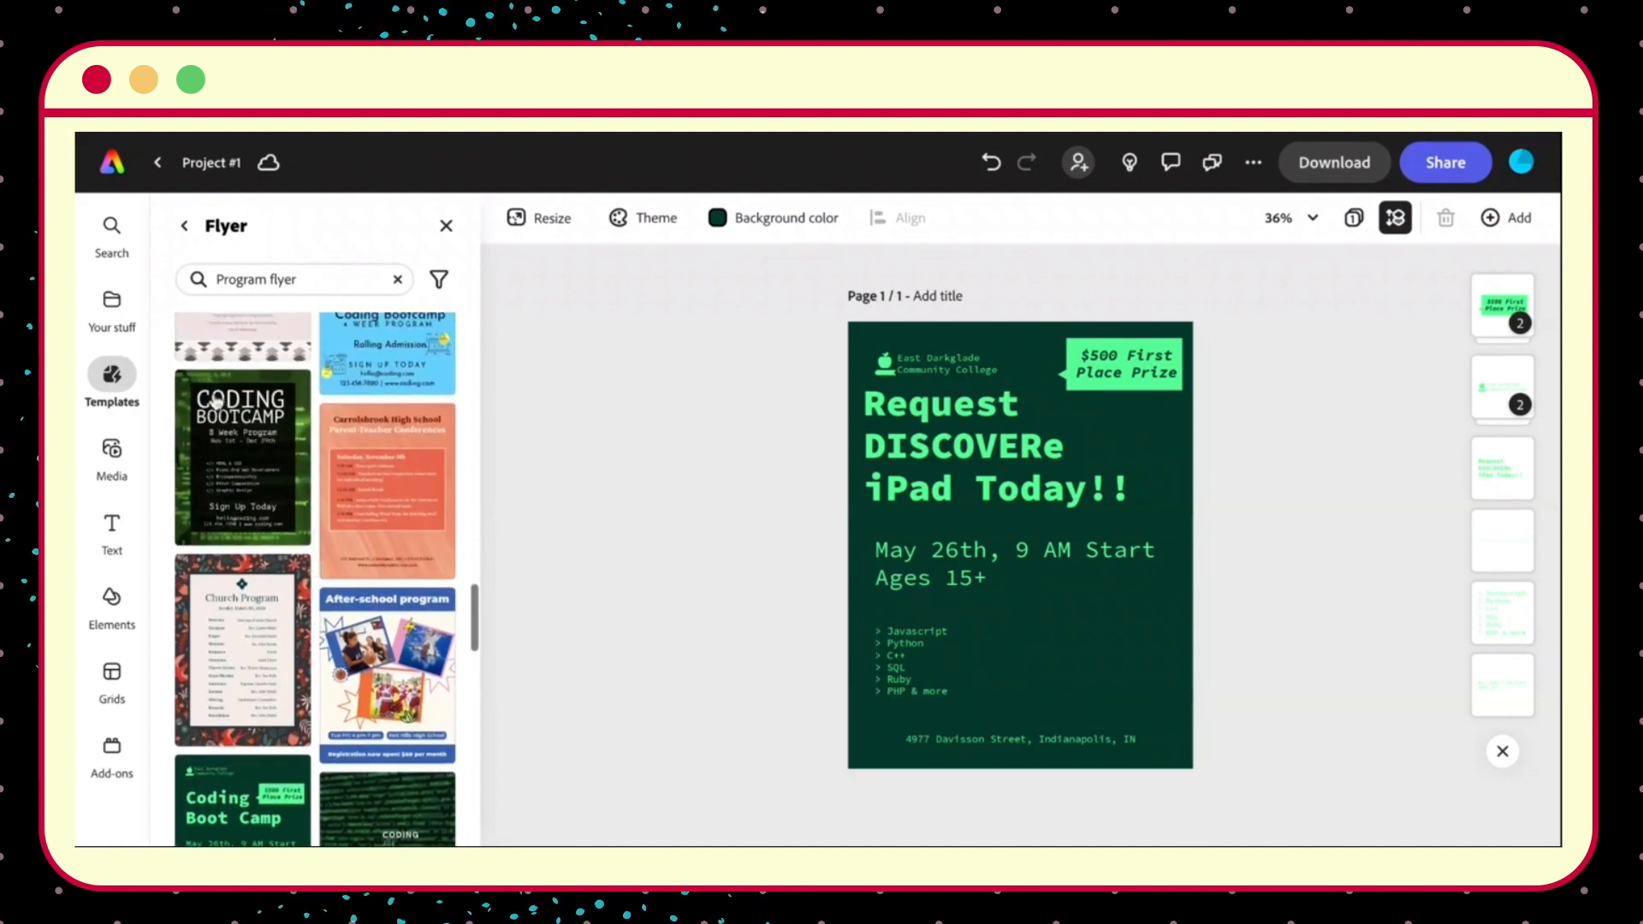
pyautogui.click(114, 454)
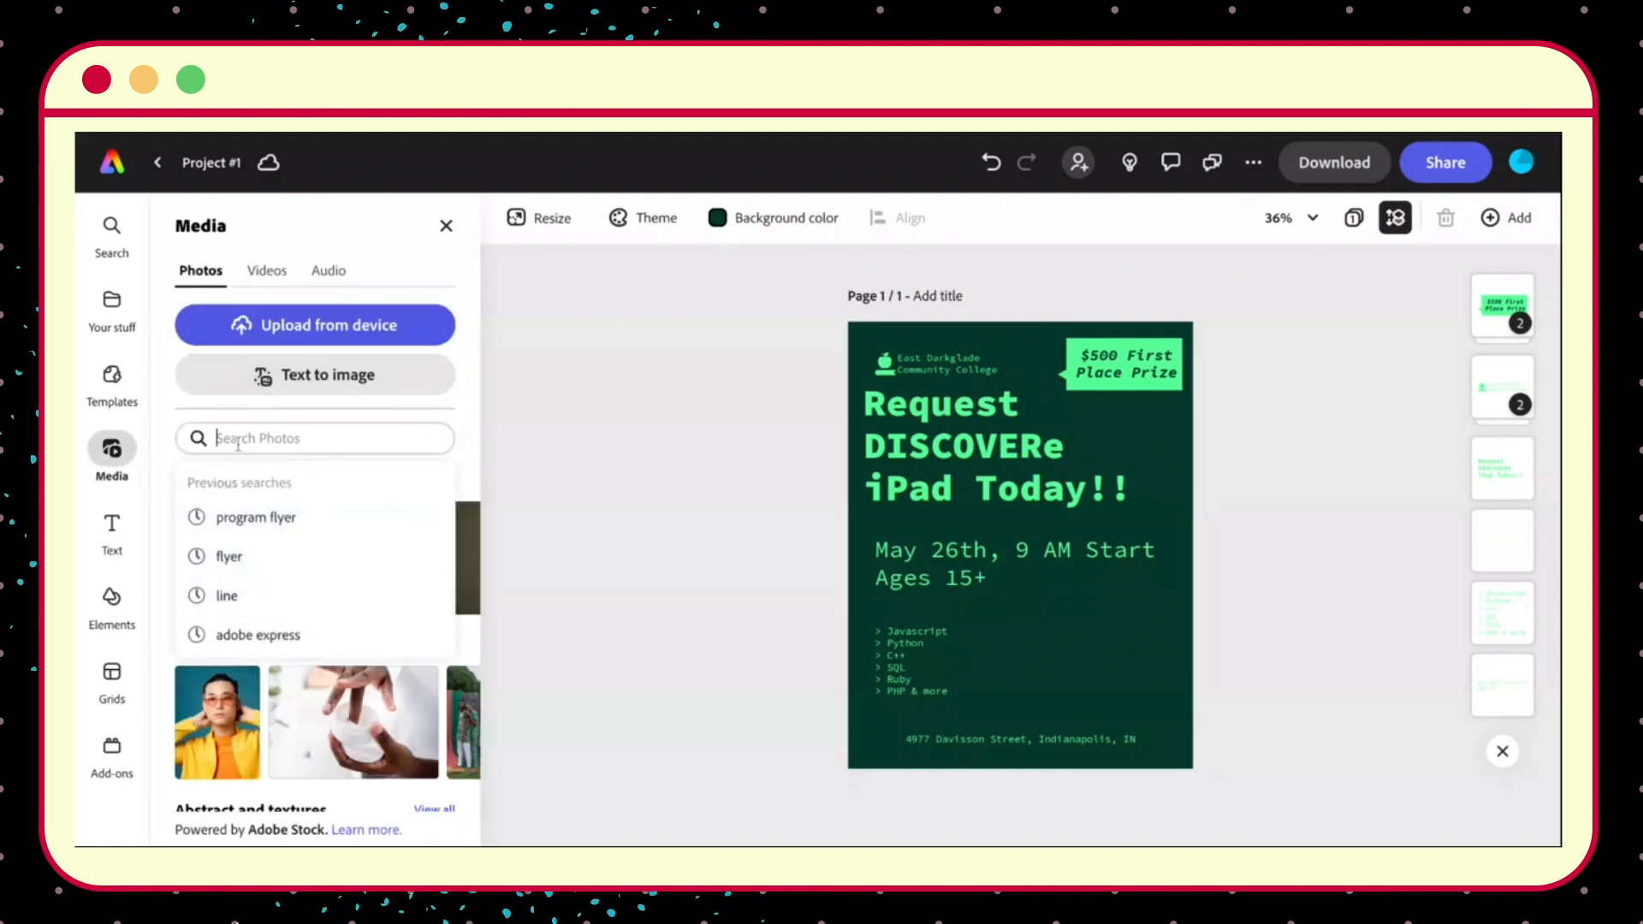
pyautogui.write('iPad')
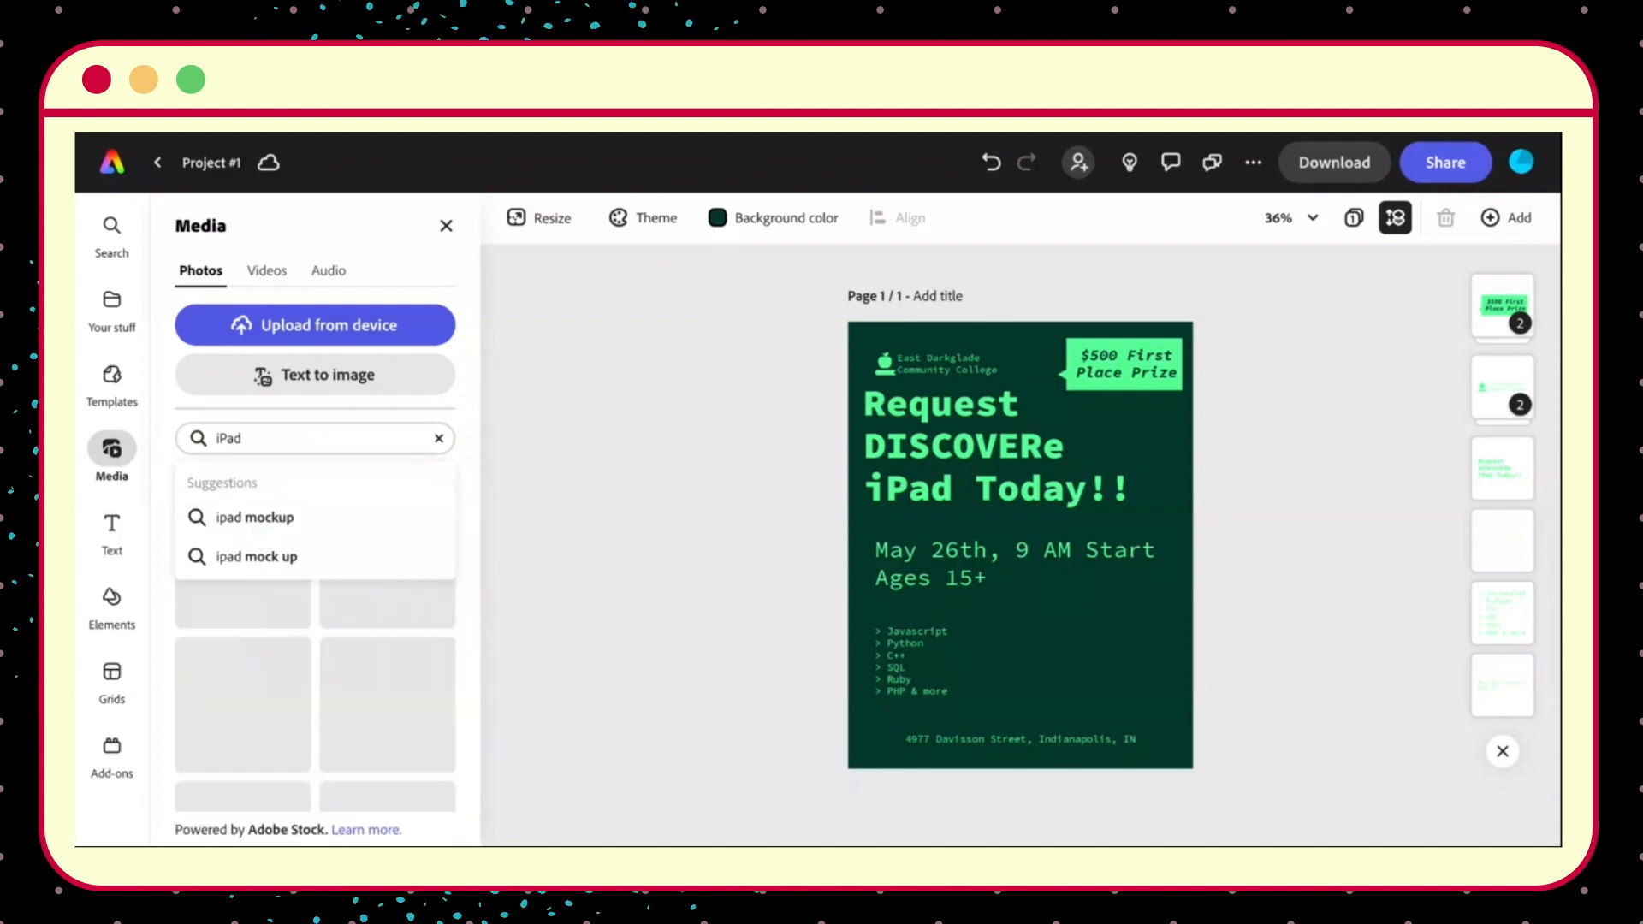
pyautogui.press('Return')
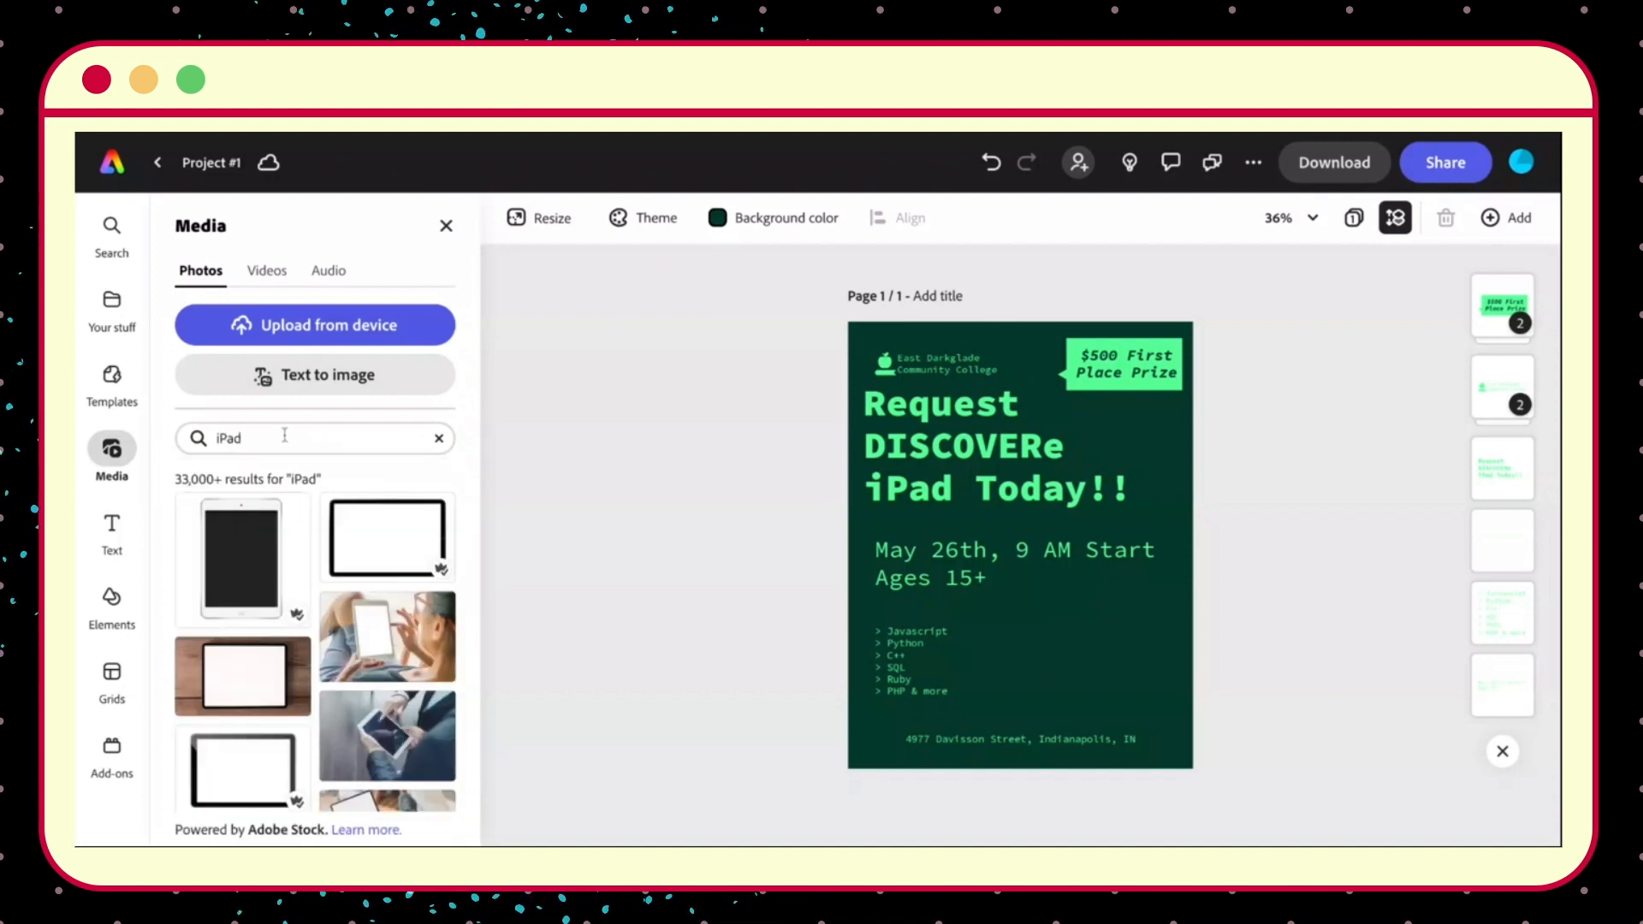
# Add the photo of hands typing on a tablet with a keyboard, enlarge it to nearly page width and place it mid-page.
pyautogui.scroll(-3, 390, 664)
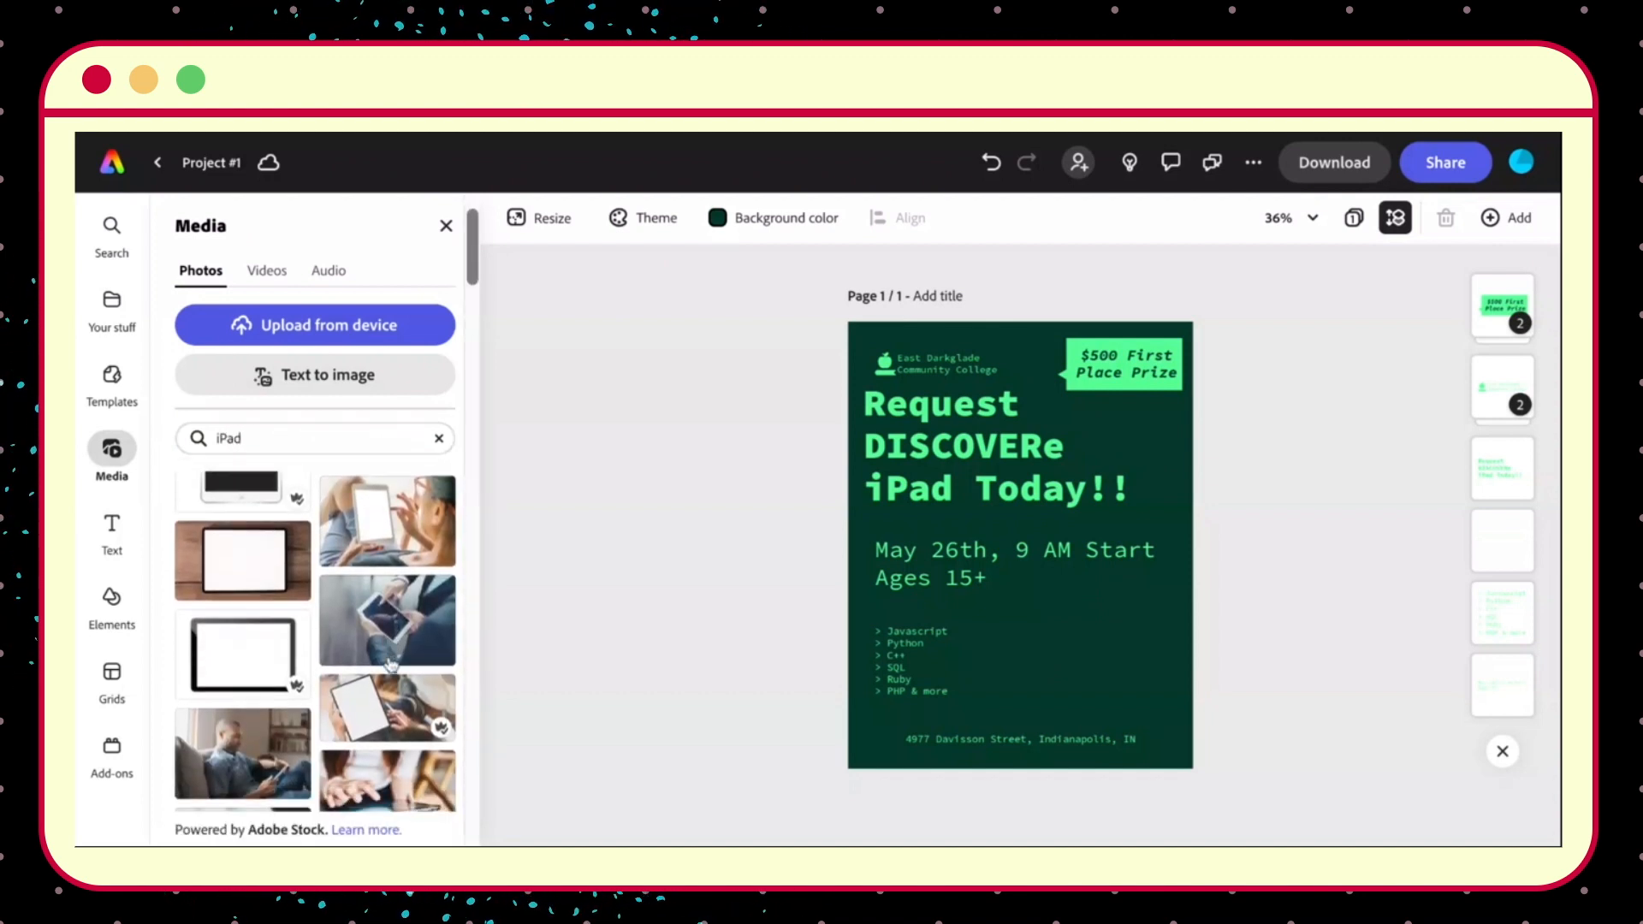
pyautogui.scroll(-5, 315, 641)
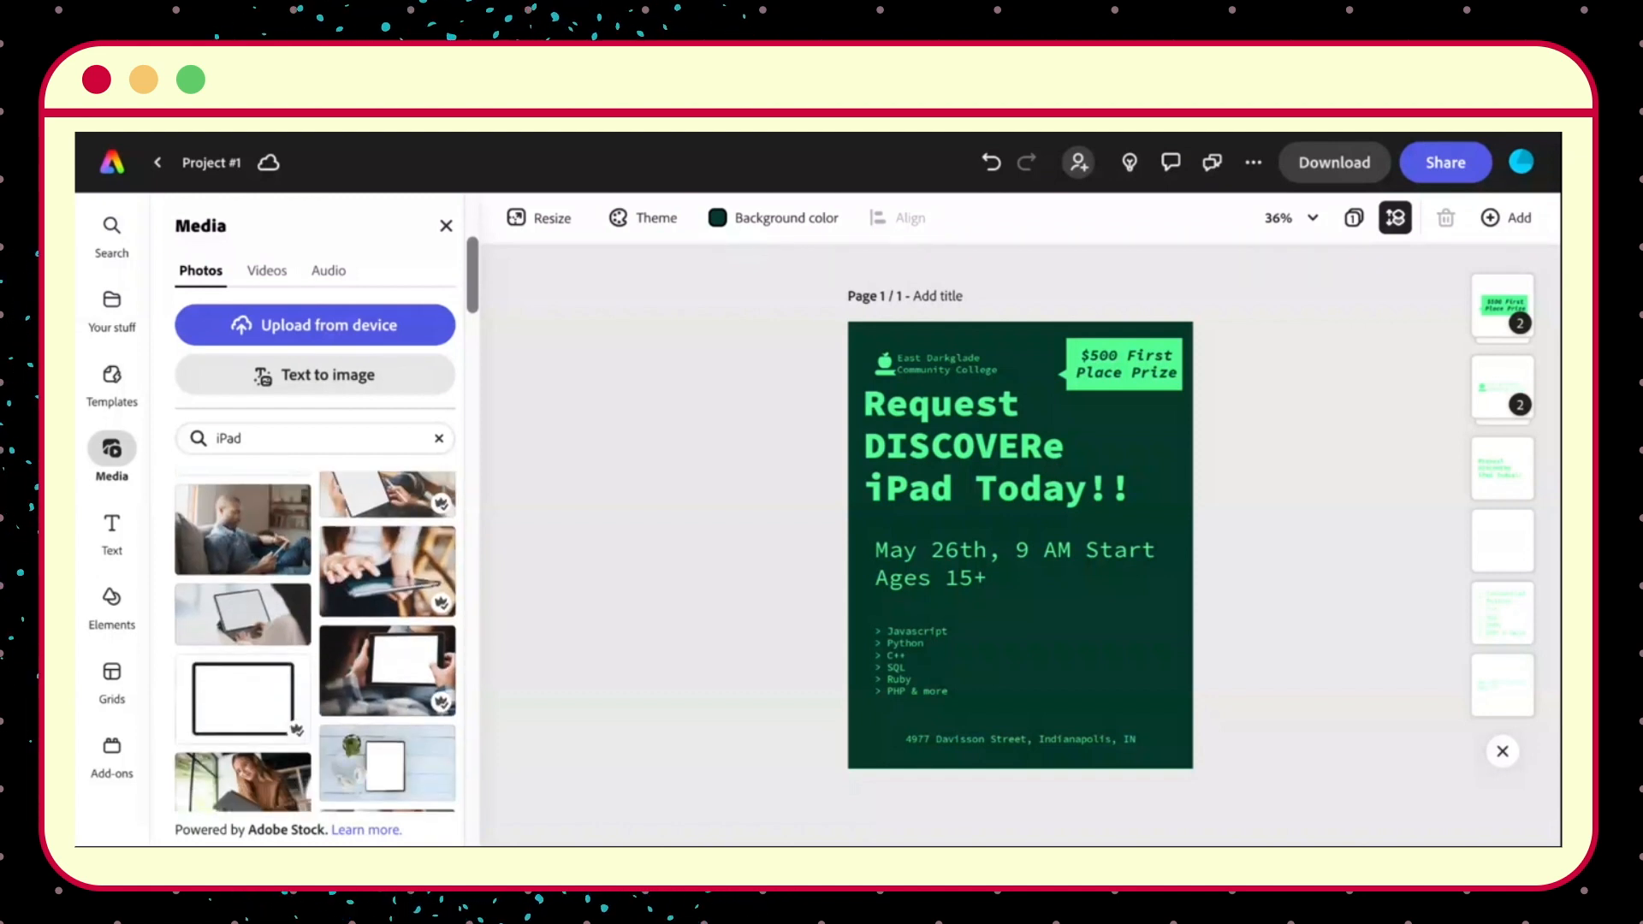
pyautogui.scroll(-1, 315, 642)
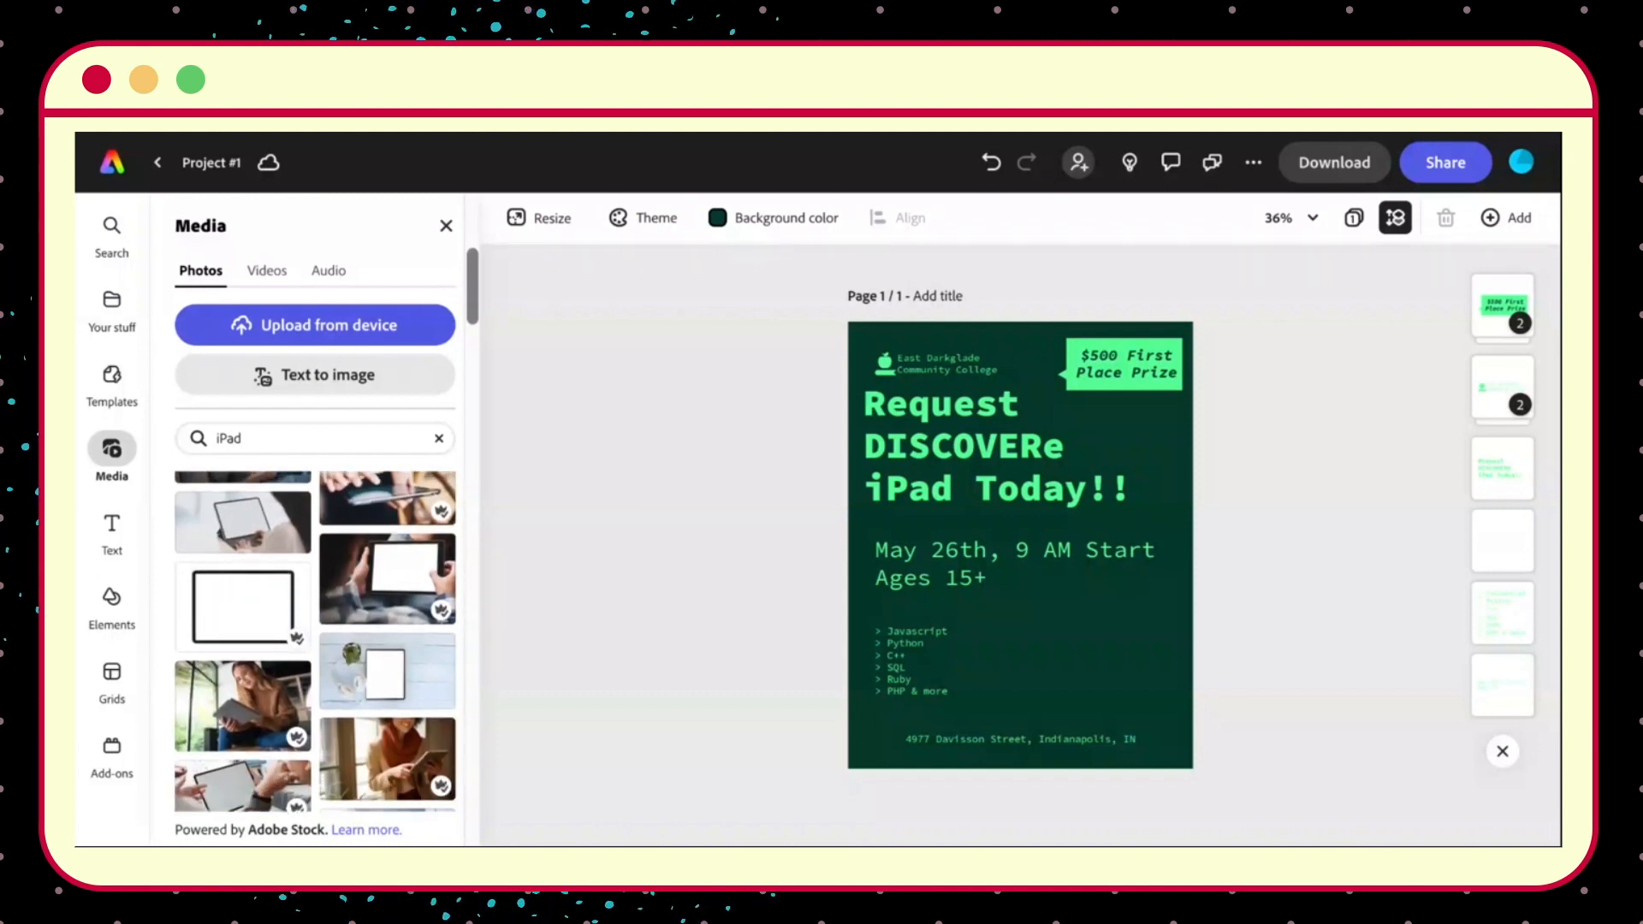
pyautogui.scroll(1, 315, 642)
pyautogui.scroll(1, 276, 604)
pyautogui.click(261, 587)
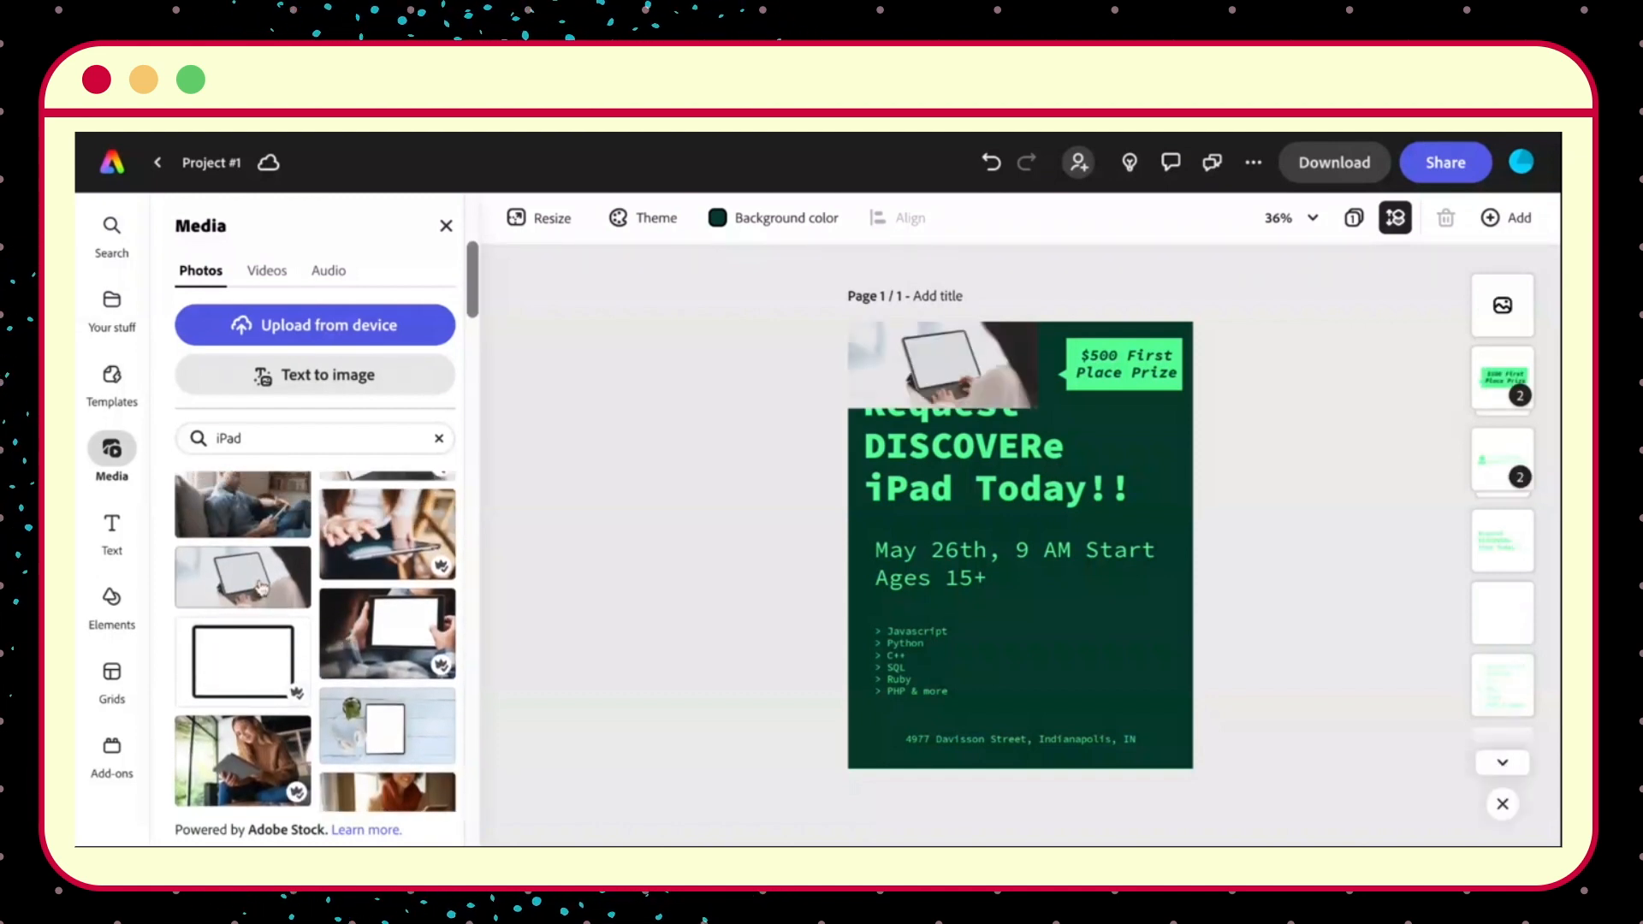
pyautogui.click(1032, 411)
pyautogui.moveTo(1042, 414); pyautogui.dragTo(1150, 461)
pyautogui.moveTo(1010, 384)
pyautogui.mouseDown()
pyautogui.moveTo(1011, 512)
pyautogui.moveTo(1032, 548)
pyautogui.mouseUp()
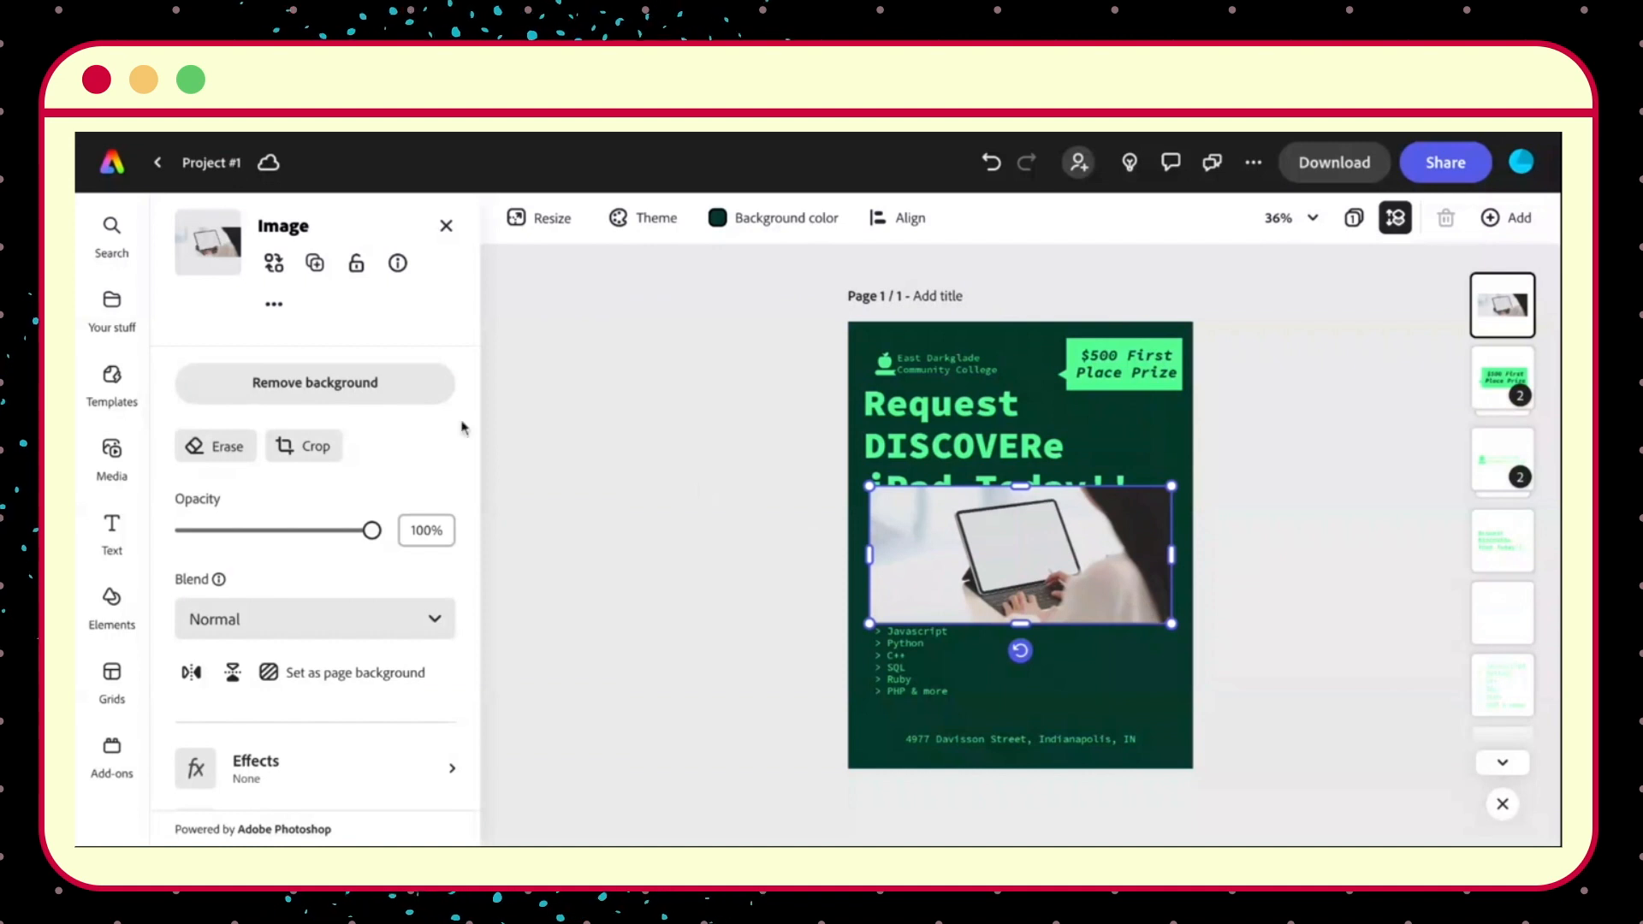
# Try removing the photo's background and moving the cutout to the flyer's lower-right corner, and undo both changes.
pyautogui.click(403, 392)
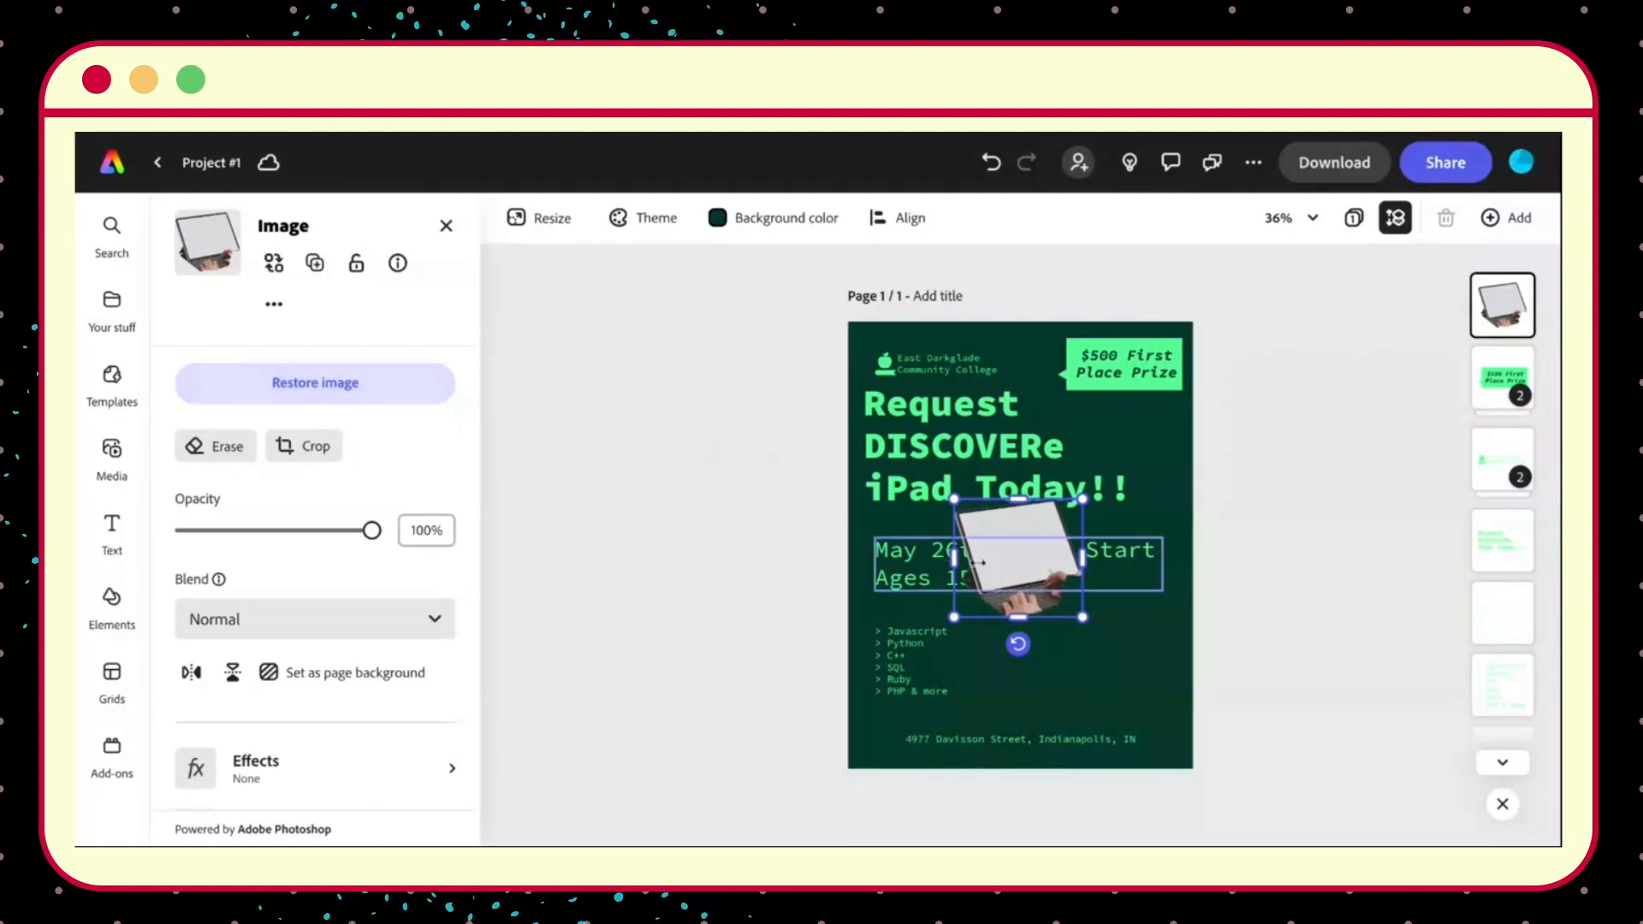
pyautogui.moveTo(1026, 568); pyautogui.dragTo(1147, 745)
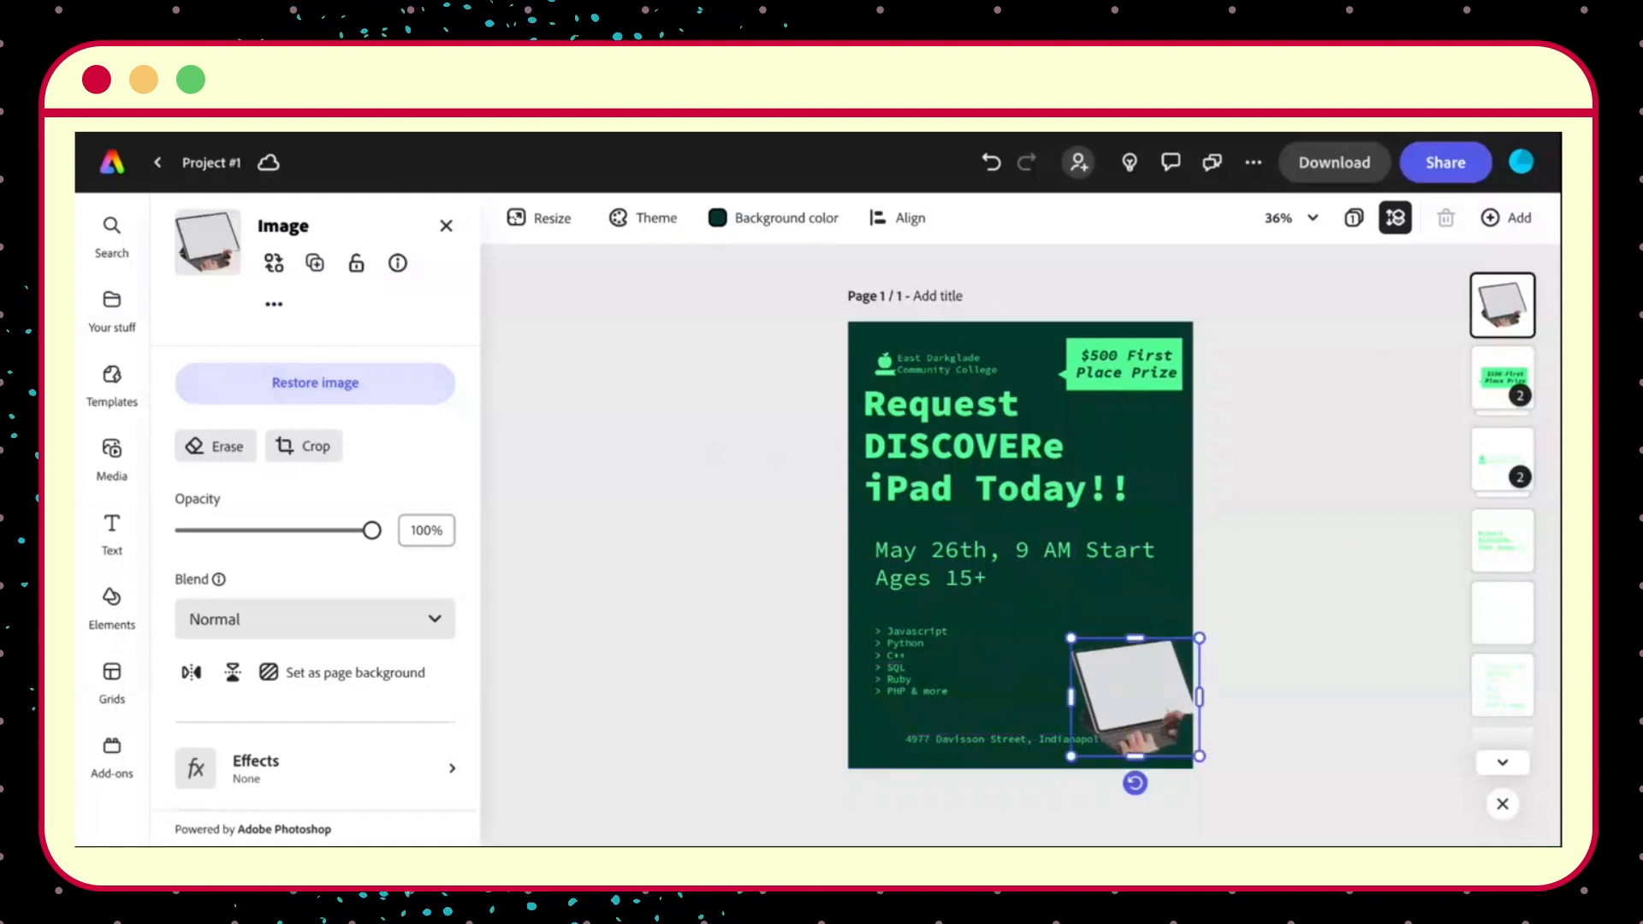
pyautogui.hotkey('ctrl', 'z')
pyautogui.hotkey('ctrl', 'z')
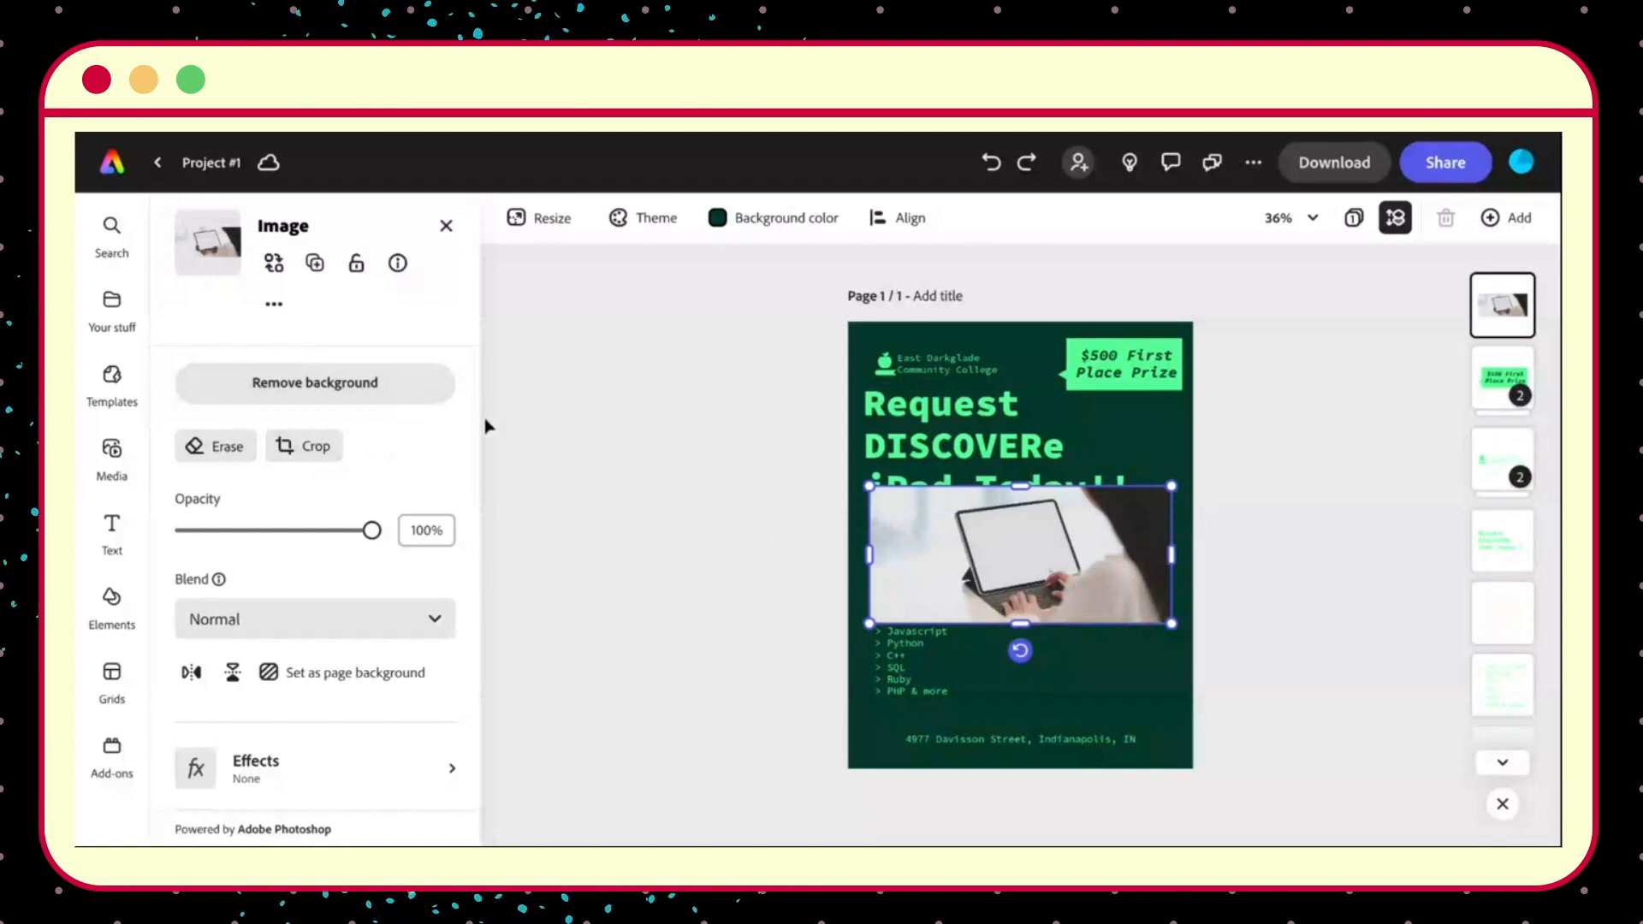
# Crop off the left part of the tablet photo with a freeform crop, and delete the photo from the flyer.
pyautogui.click(308, 437)
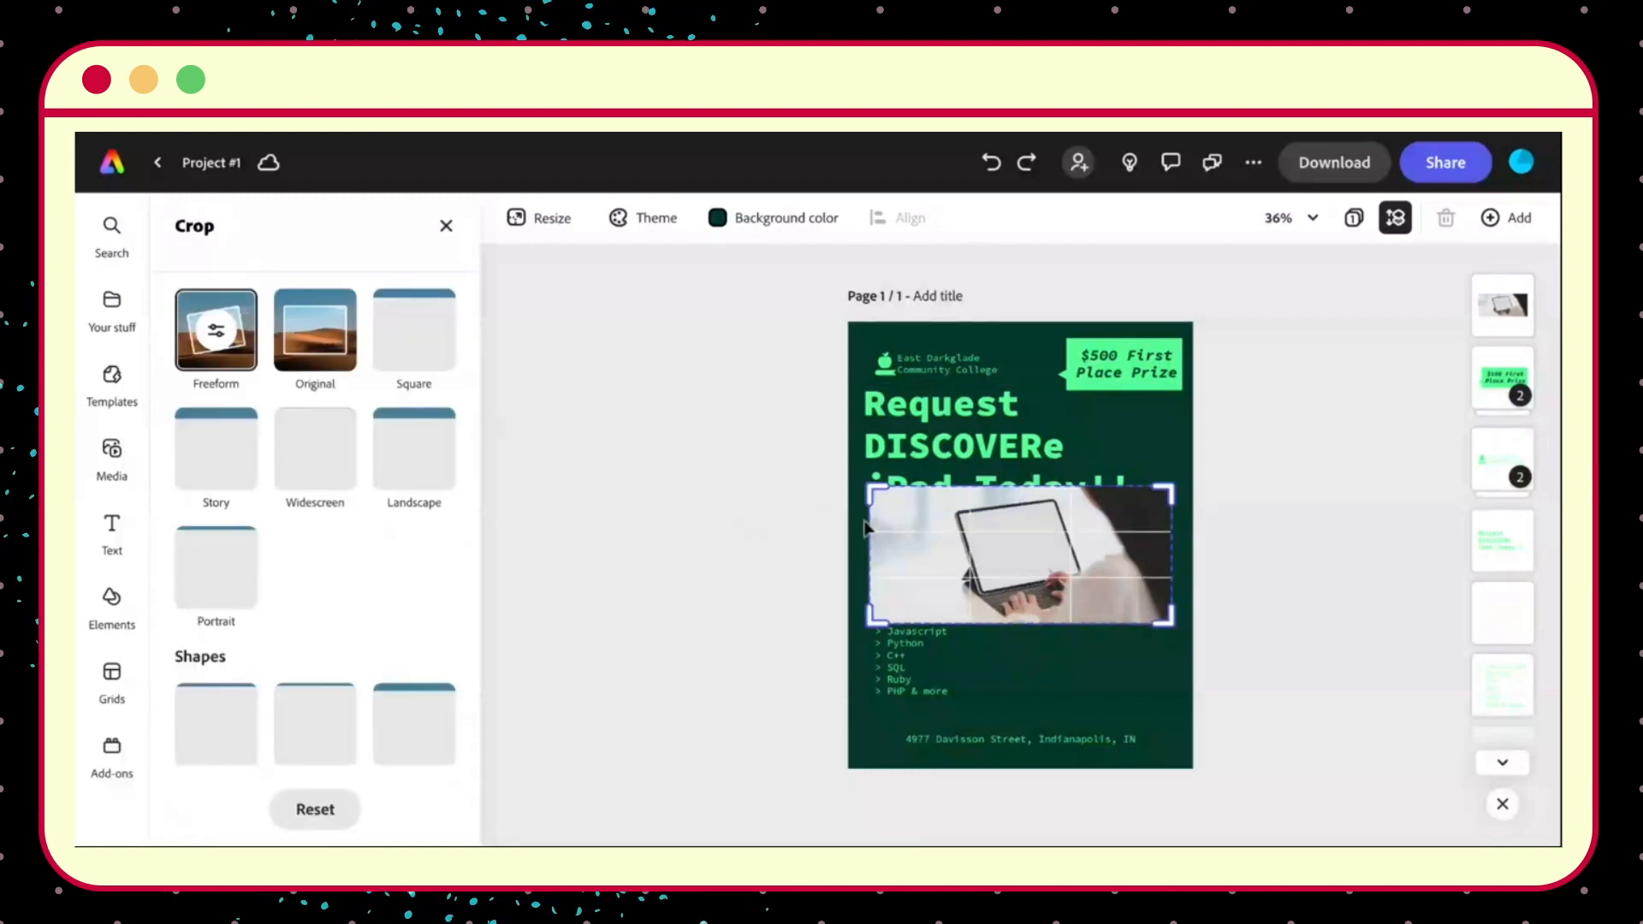
pyautogui.moveTo(872, 616); pyautogui.dragTo(941, 618)
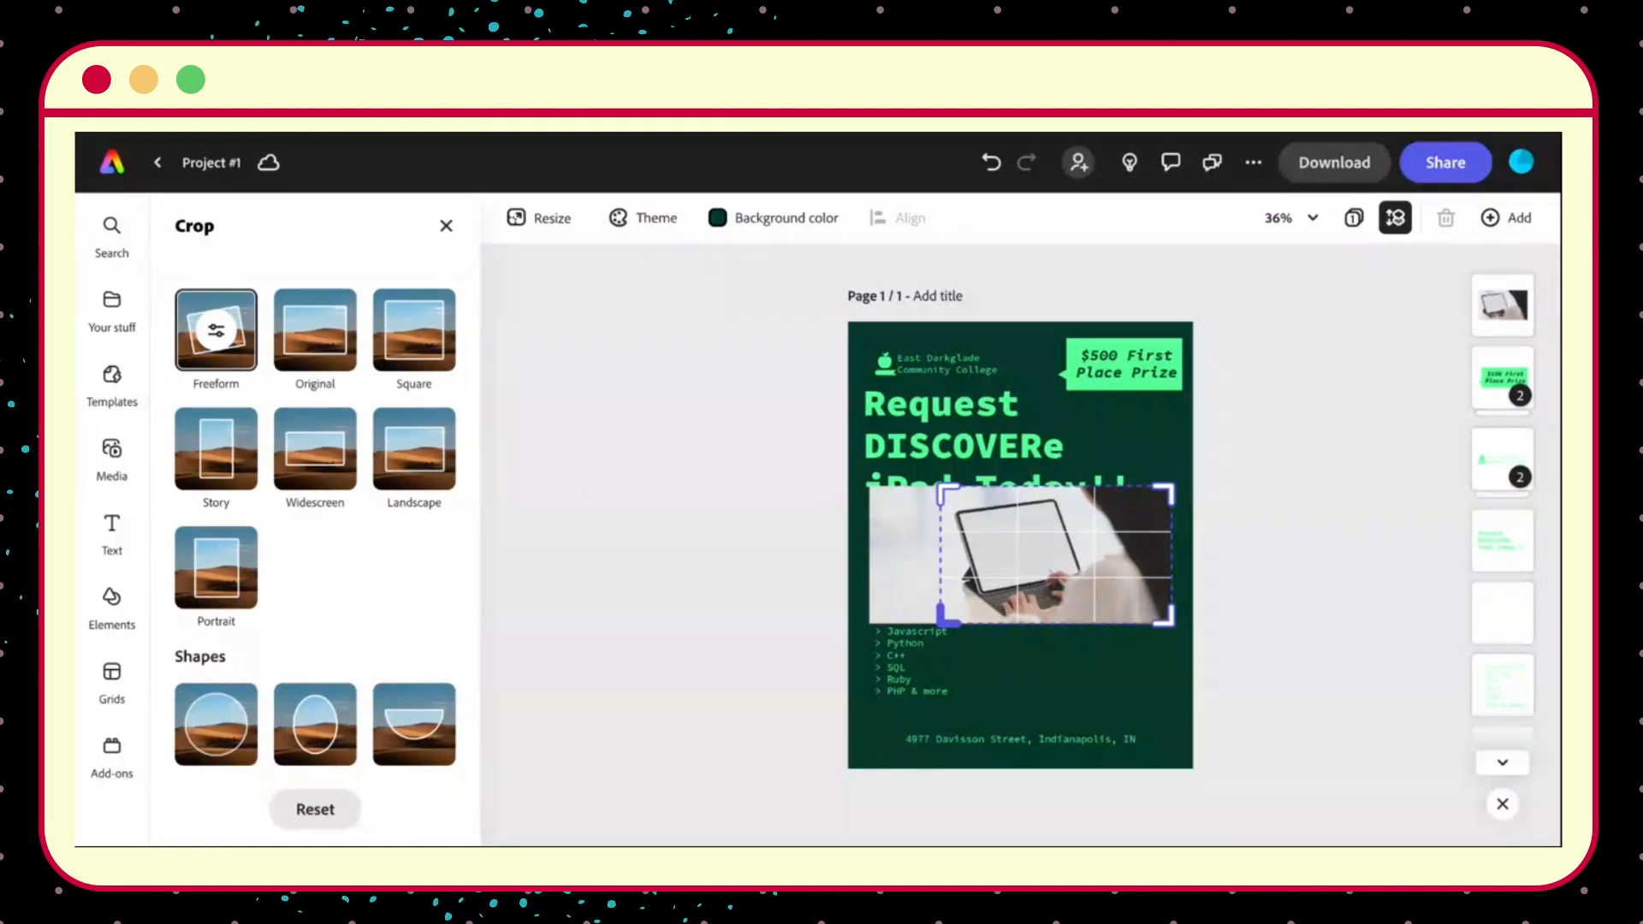
pyautogui.click(815, 520)
pyautogui.click(816, 519)
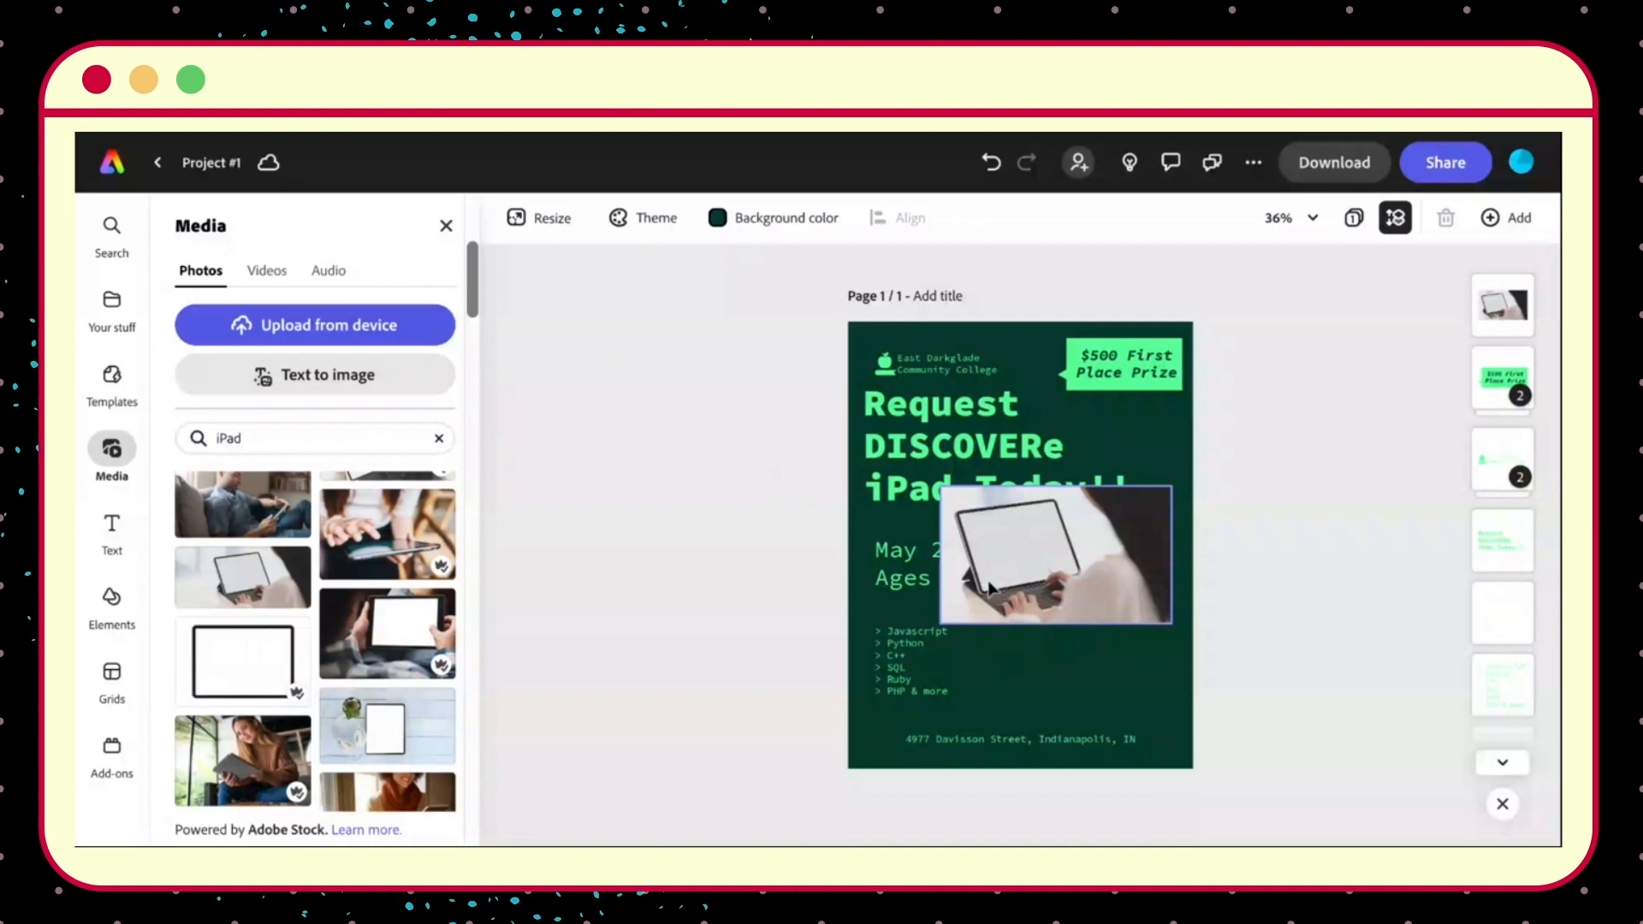
pyautogui.click(1025, 530)
pyautogui.press('Delete')
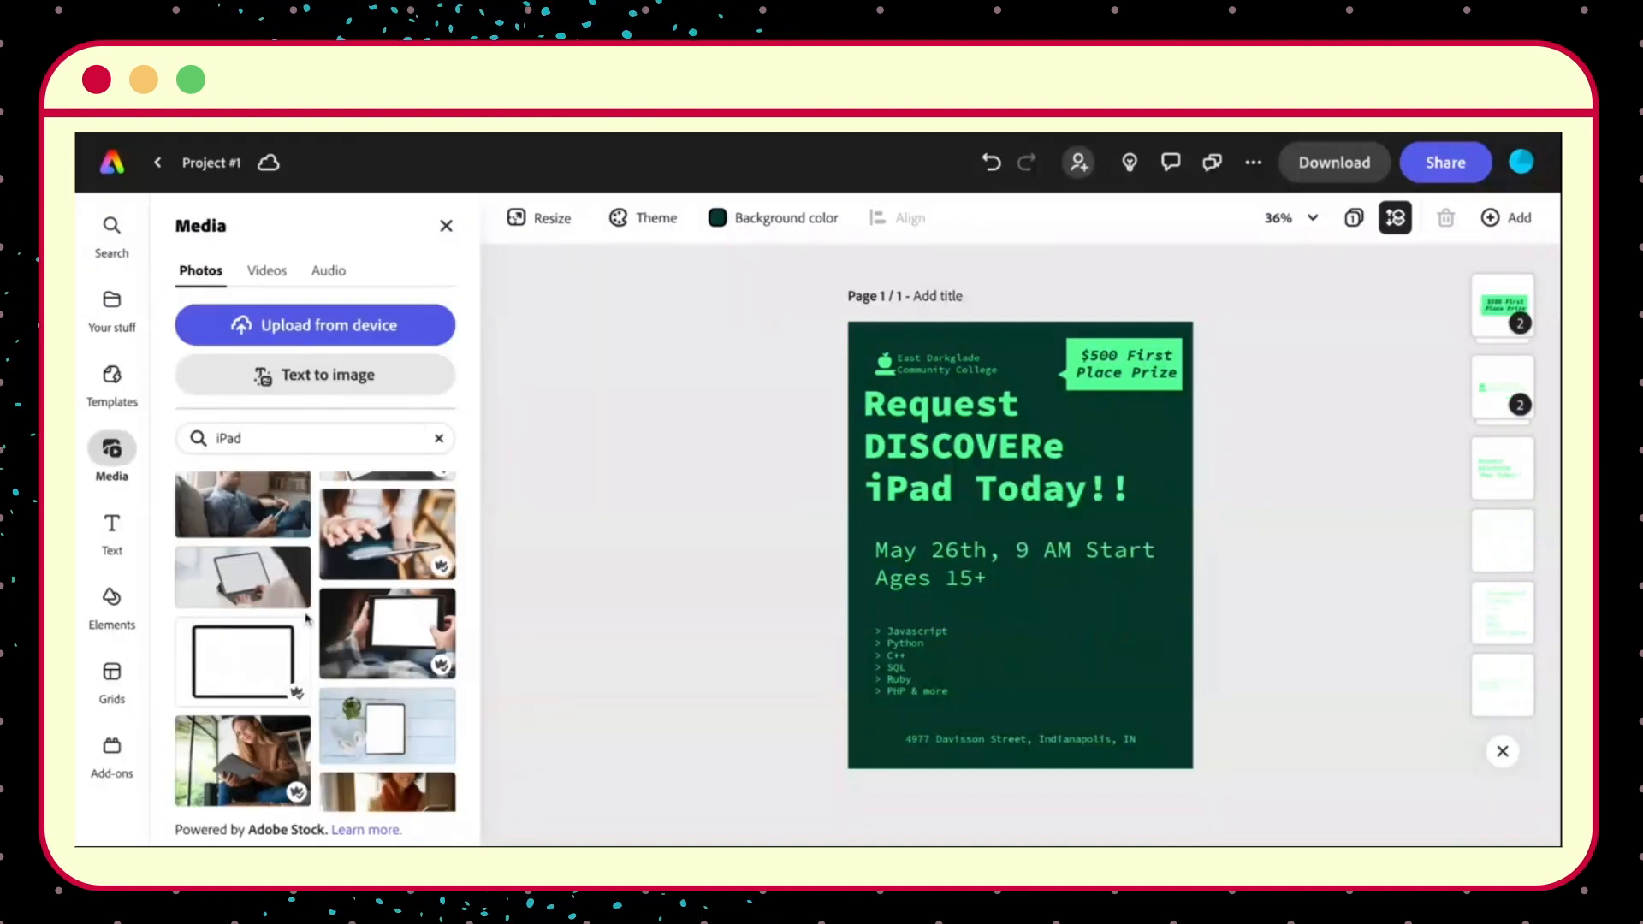
# Add the photo of hands holding a blank tablet above a wooden desk and place it at the lower right, beside the bullet list.
pyautogui.scroll(-5, 306, 616)
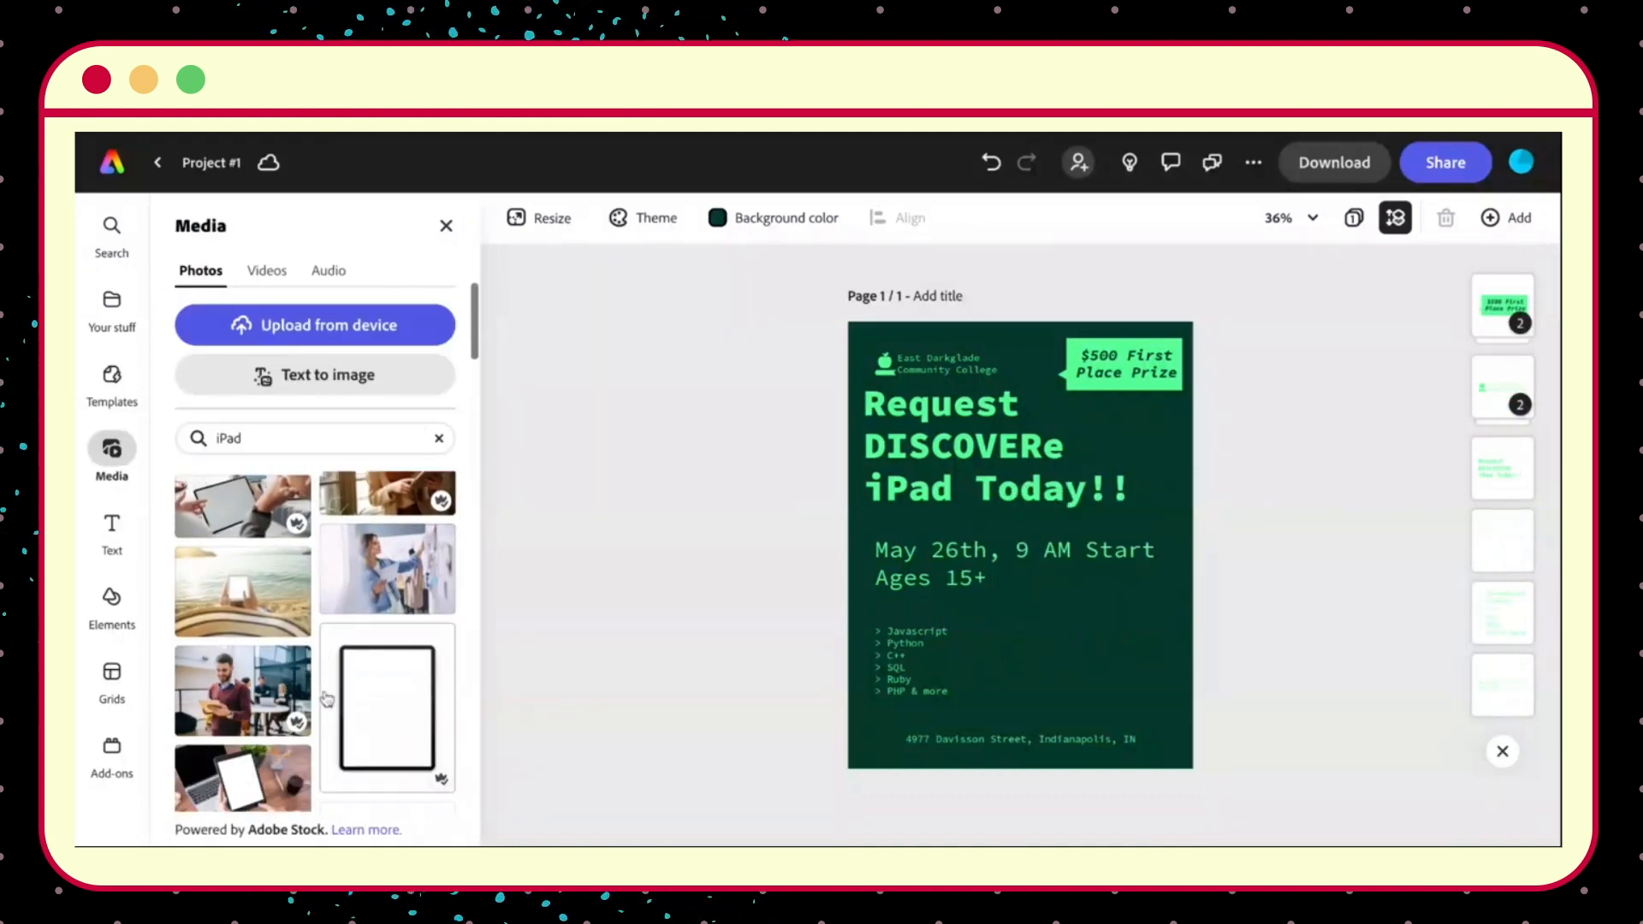
pyautogui.scroll(-3, 326, 698)
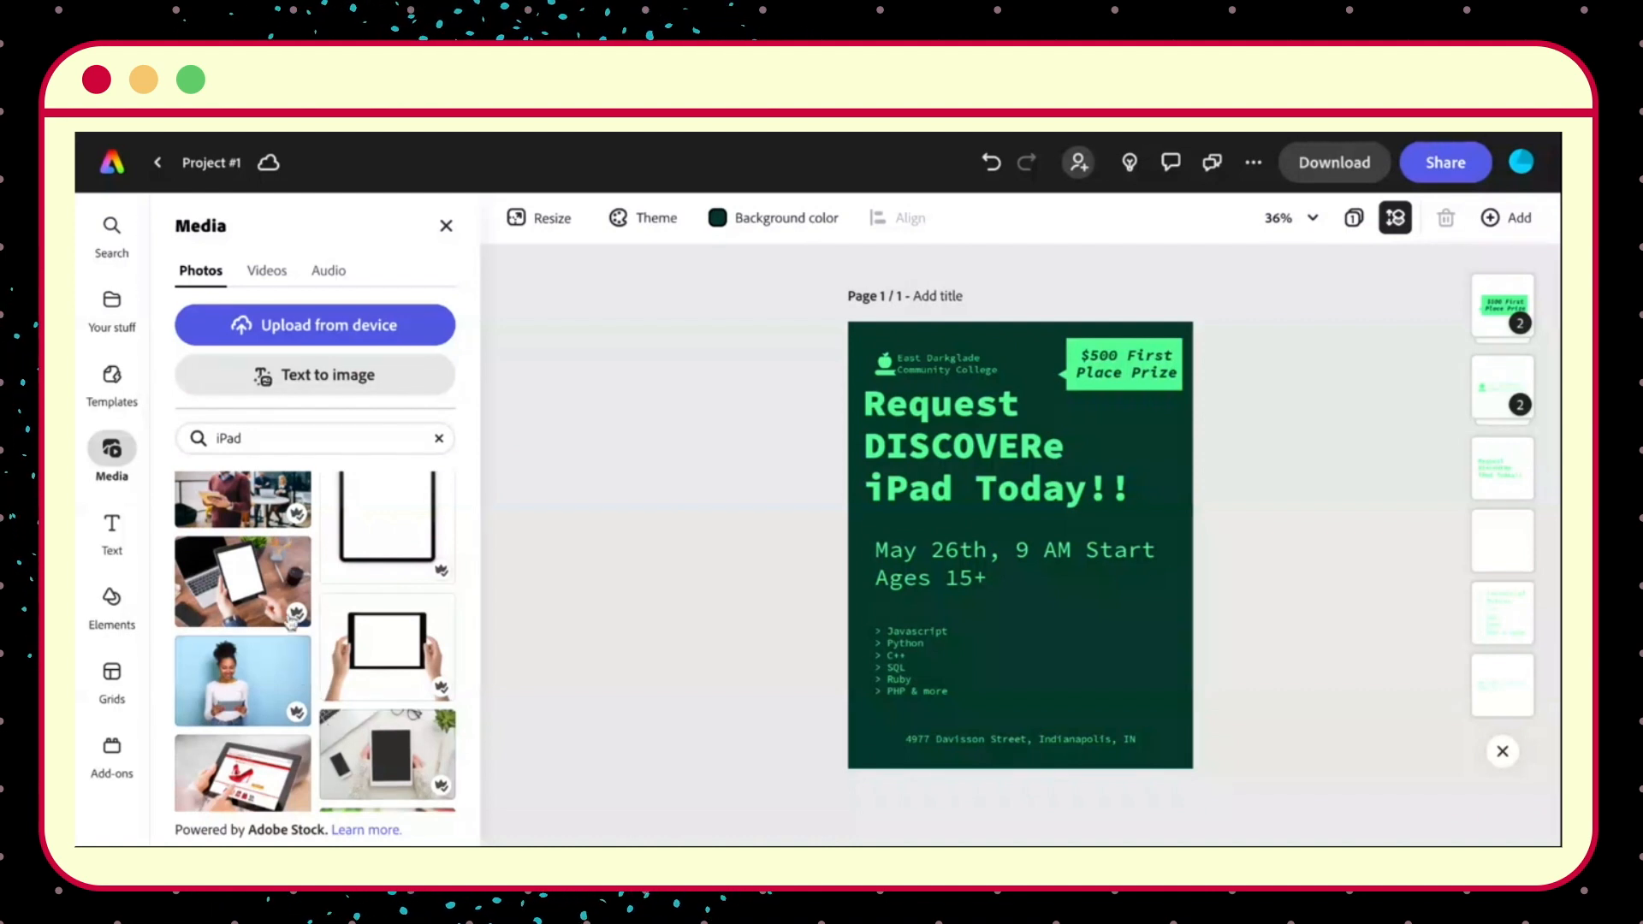
pyautogui.moveTo(296, 622)
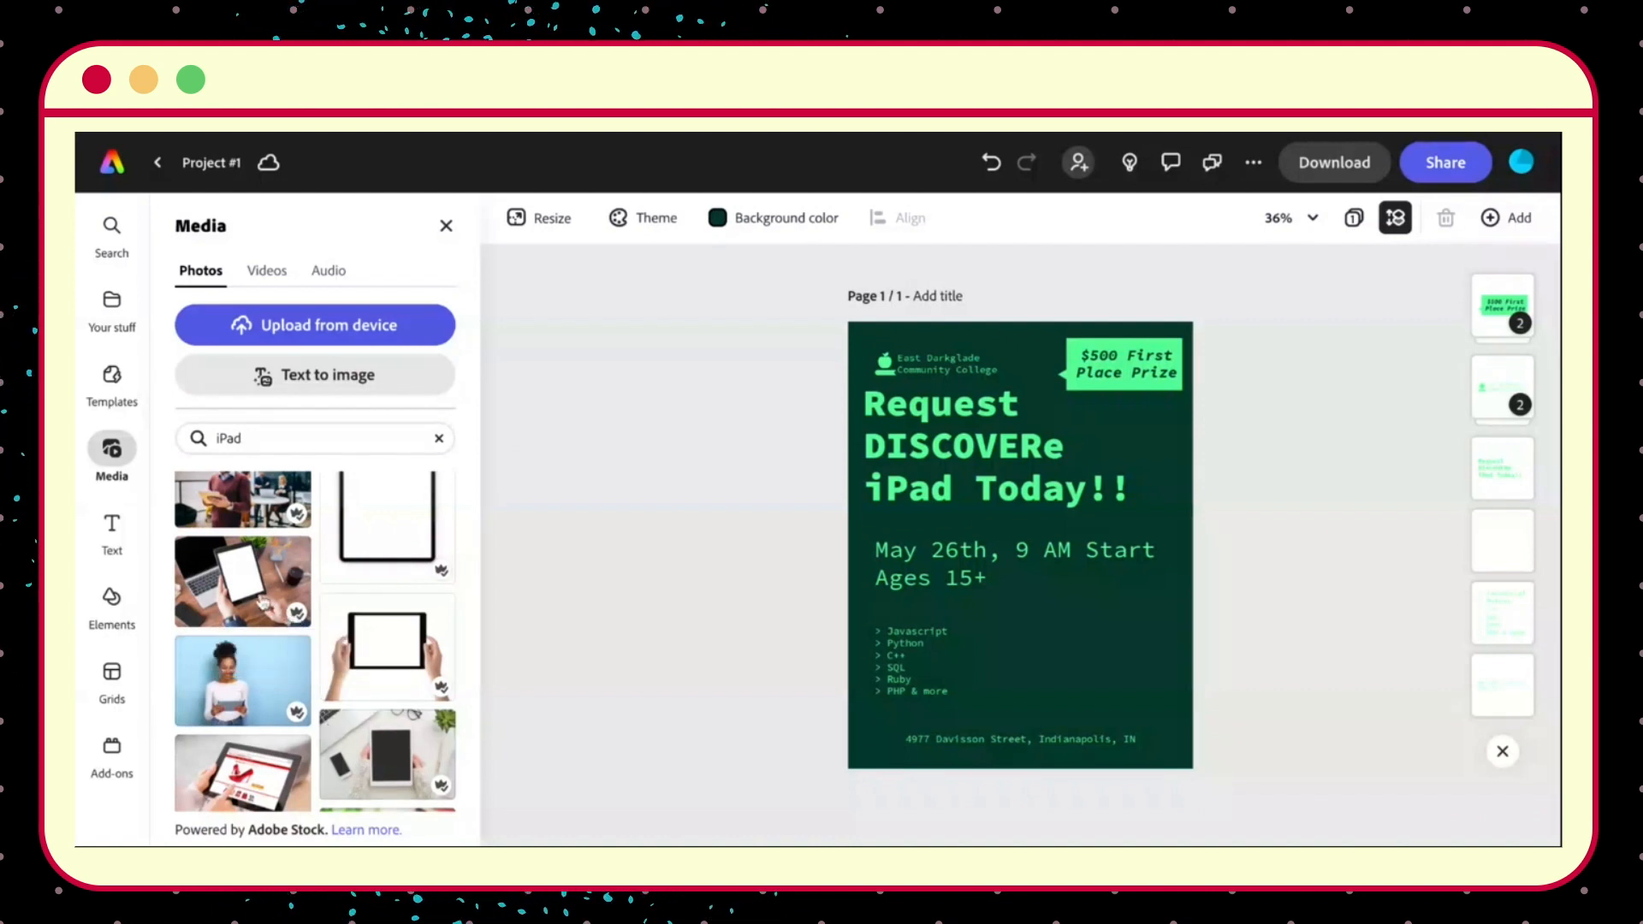
pyautogui.click(261, 601)
pyautogui.click(938, 380)
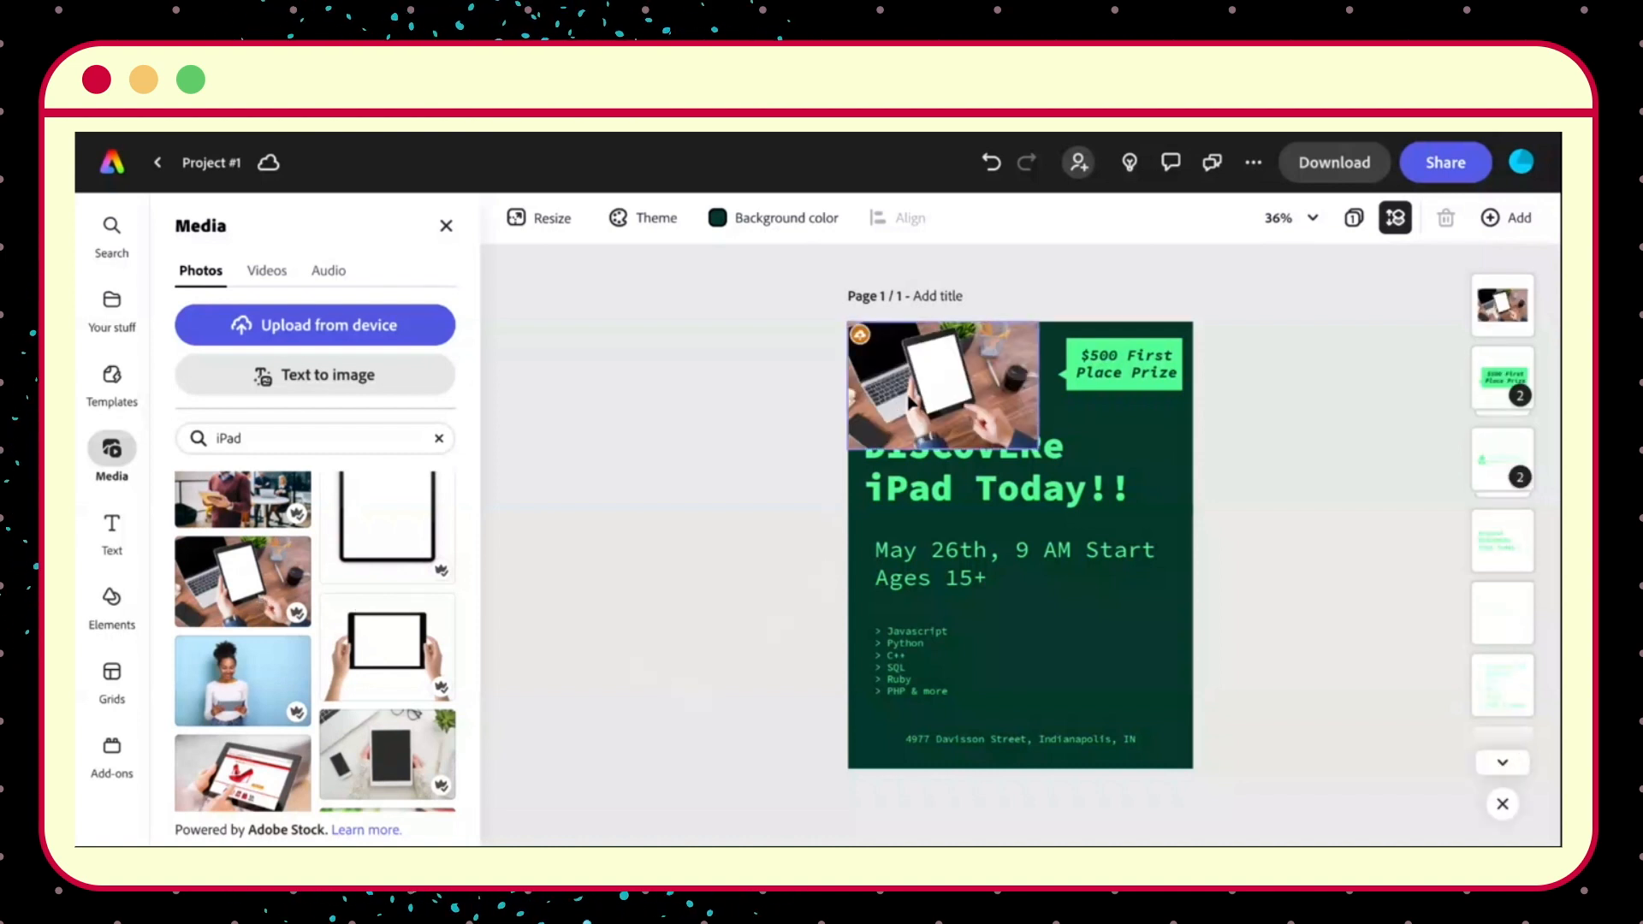
pyautogui.moveTo(938, 380); pyautogui.dragTo(1059, 631)
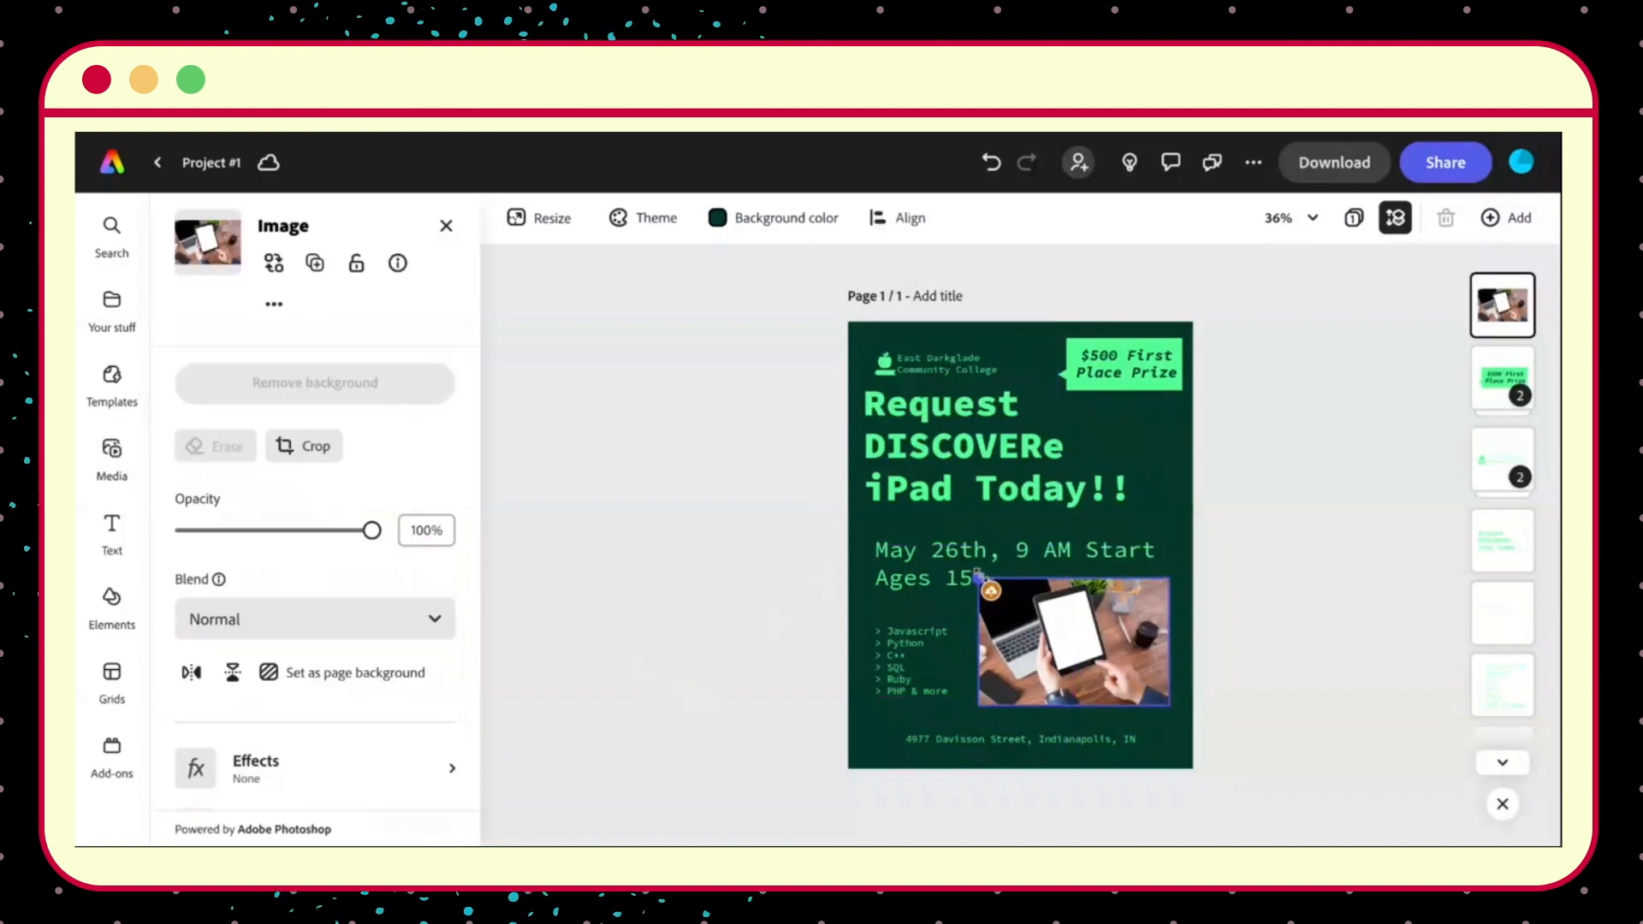
# Enlarge the photo of hands holding a tablet to nearly page width below the headline and remove its background.
pyautogui.moveTo(957, 565); pyautogui.dragTo(873, 512)
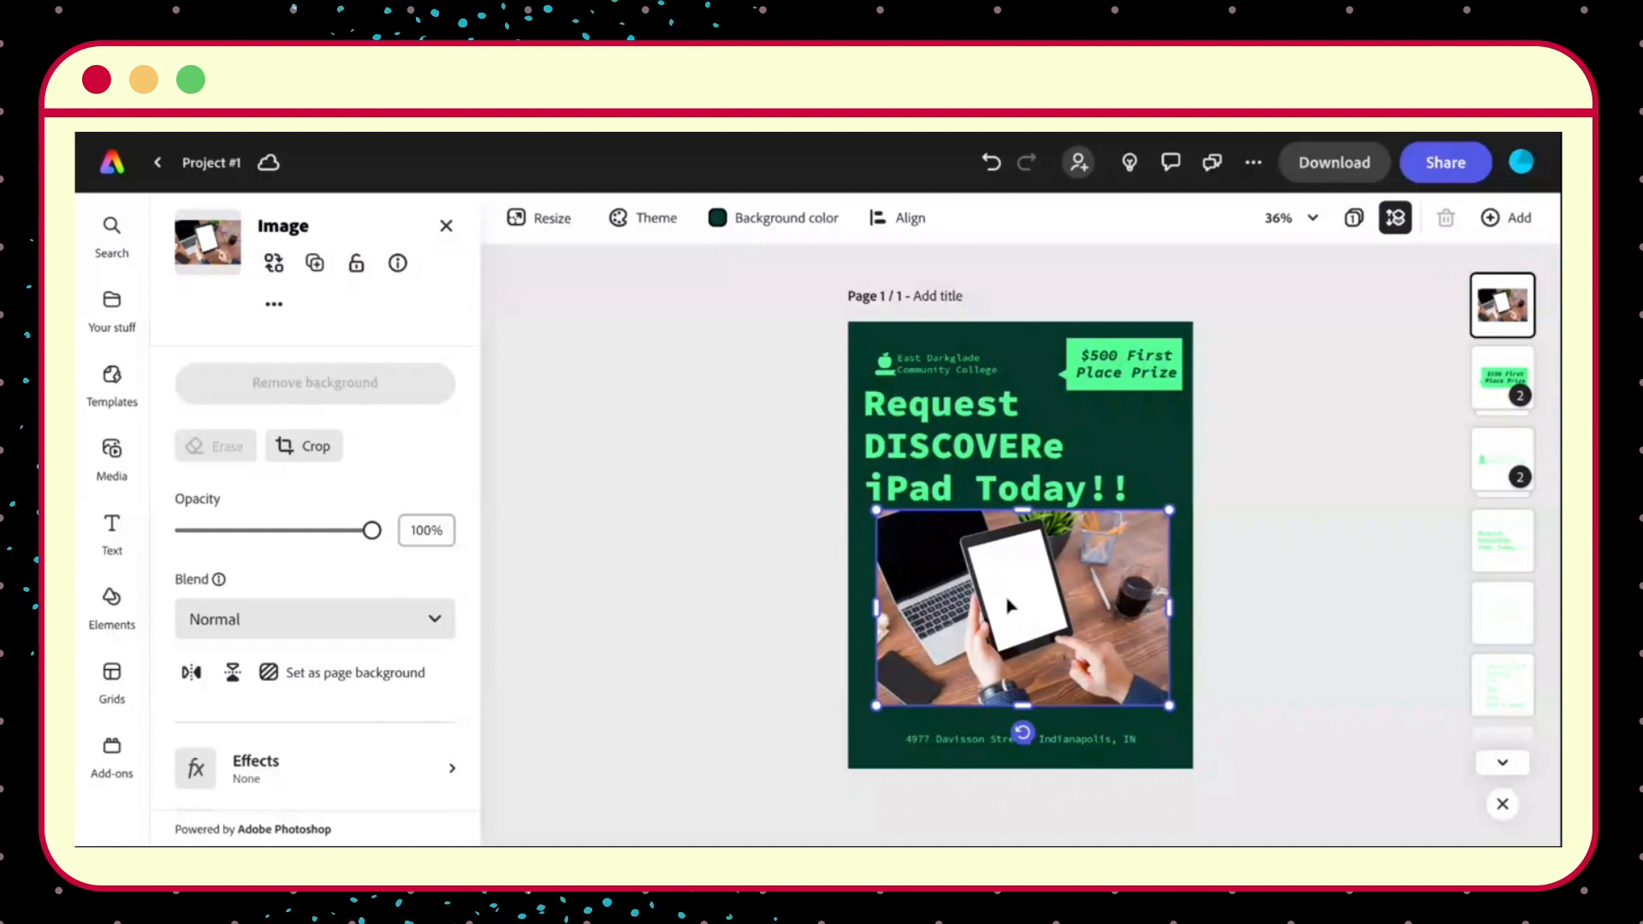
pyautogui.click(390, 395)
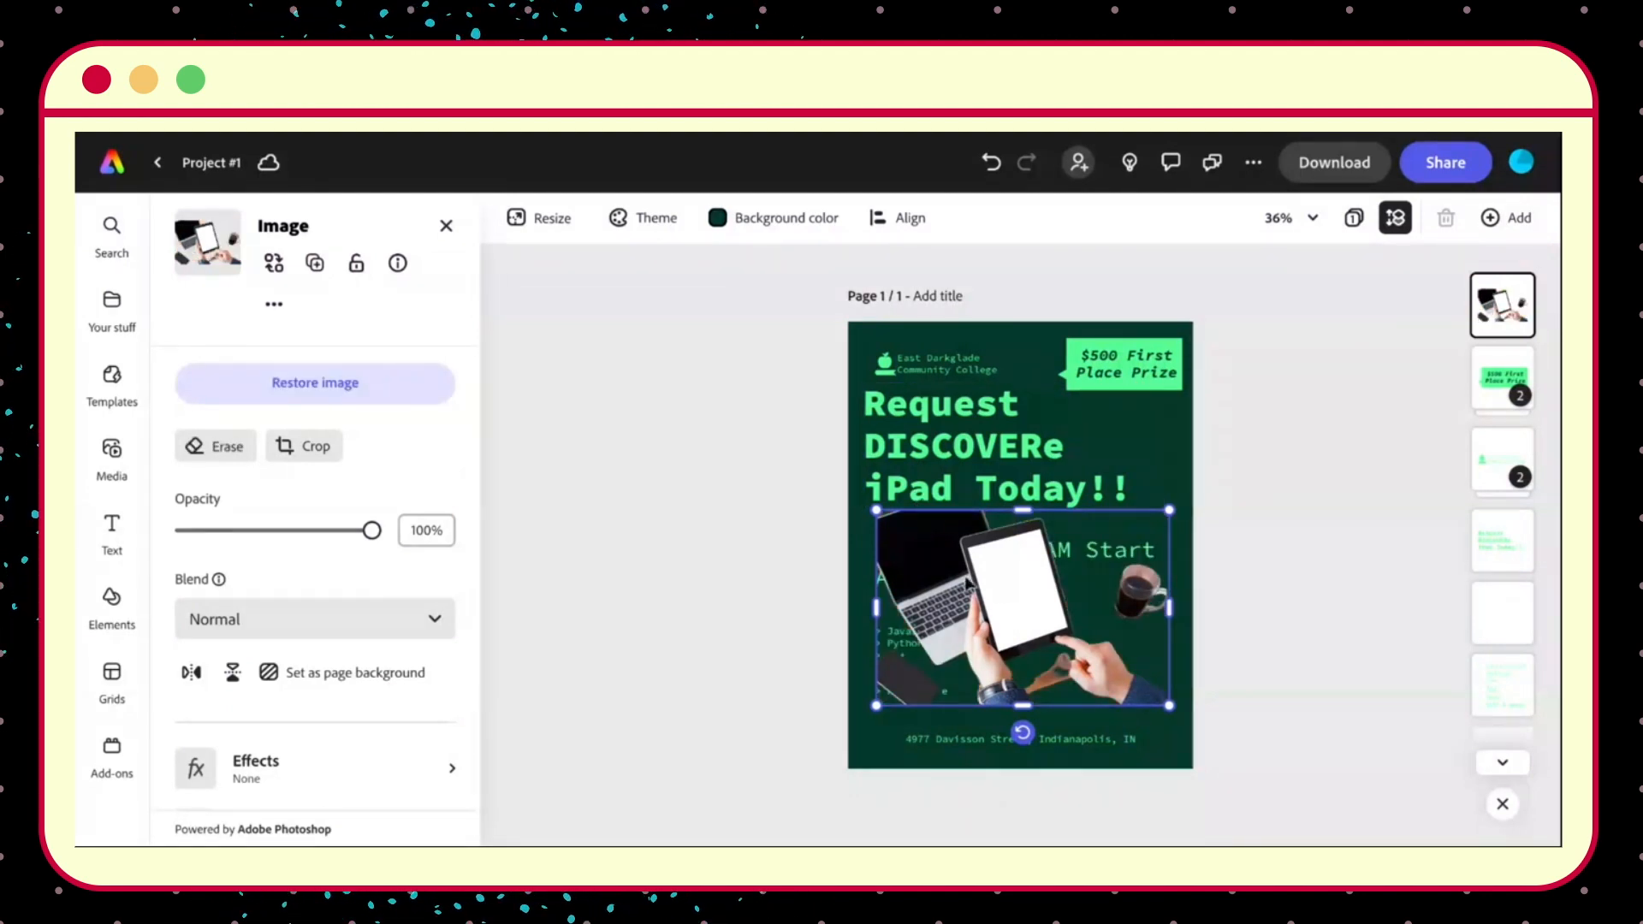
# Crop off the left part of the tablet cutout with a freeform crop, trimming away part of the laptop.
pyautogui.click(303, 445)
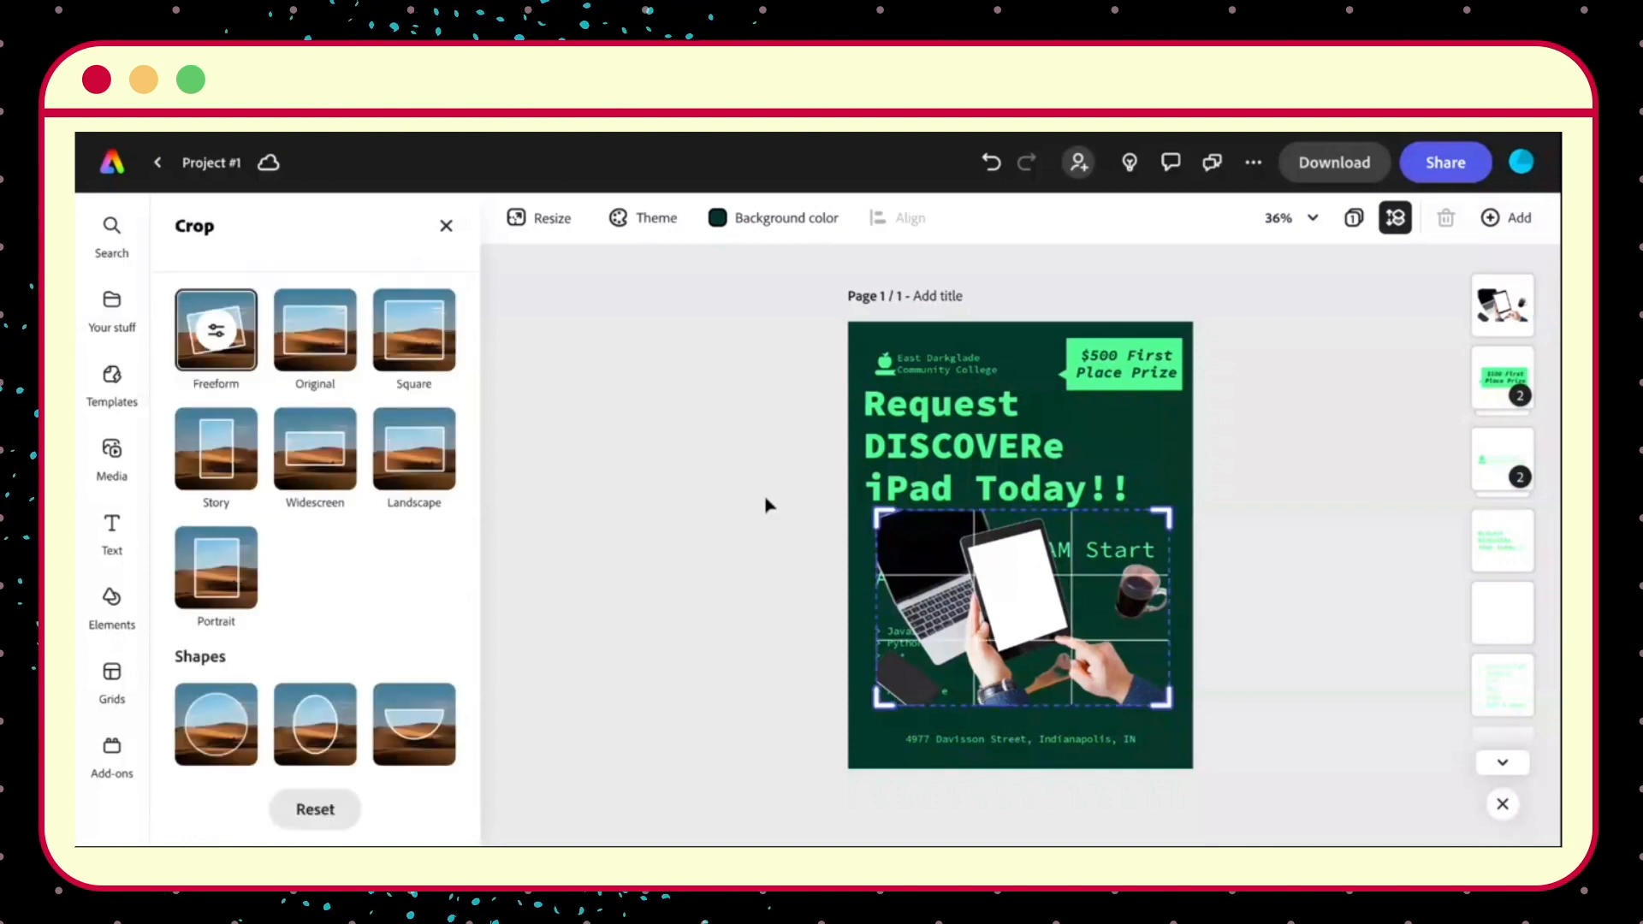
pyautogui.moveTo(888, 523); pyautogui.dragTo(939, 520)
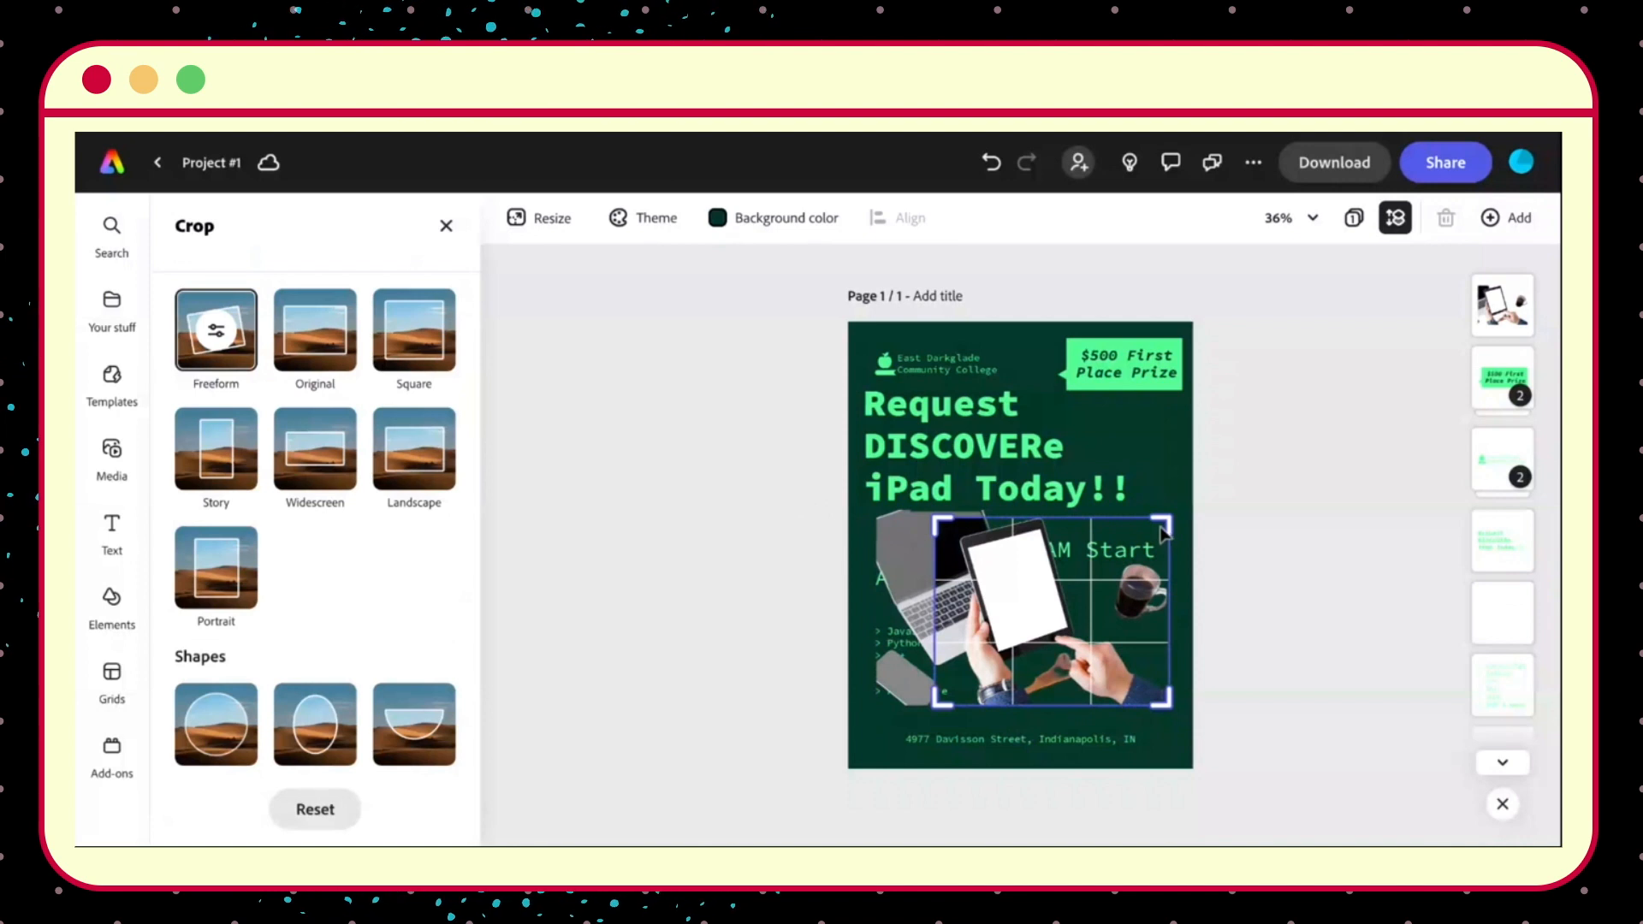
pyautogui.click(870, 611)
pyautogui.click(958, 603)
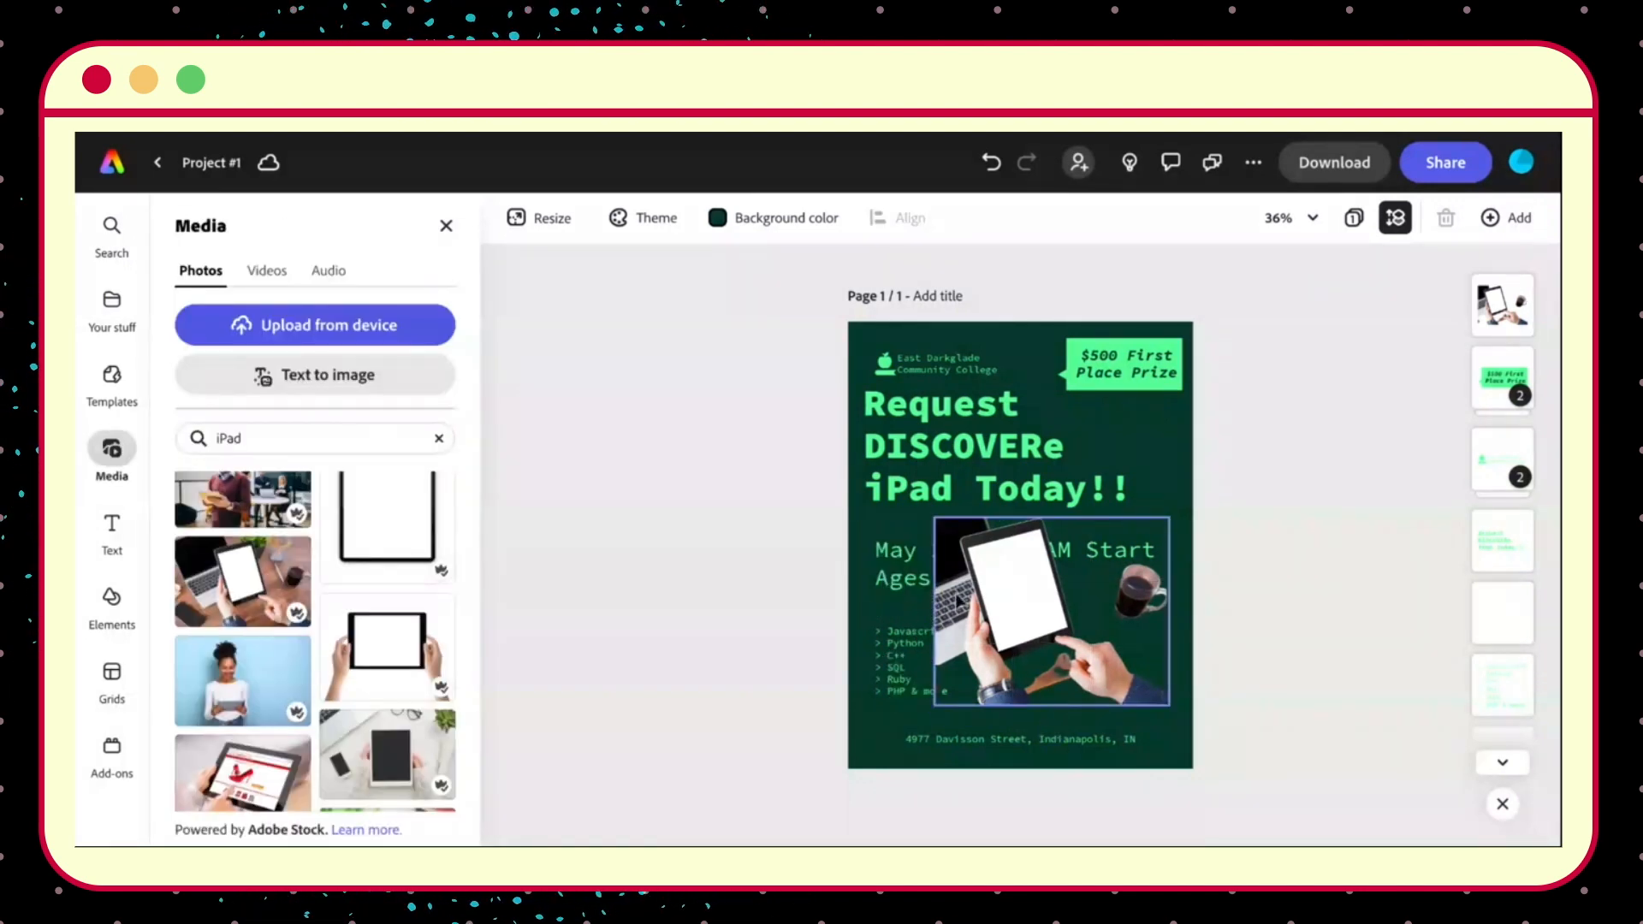
# Erase the leftover laptop, coffee cup and scrap between the hands with the Quick selection brush at size 40, keeping the tablet and both hands.
pyautogui.click(216, 446)
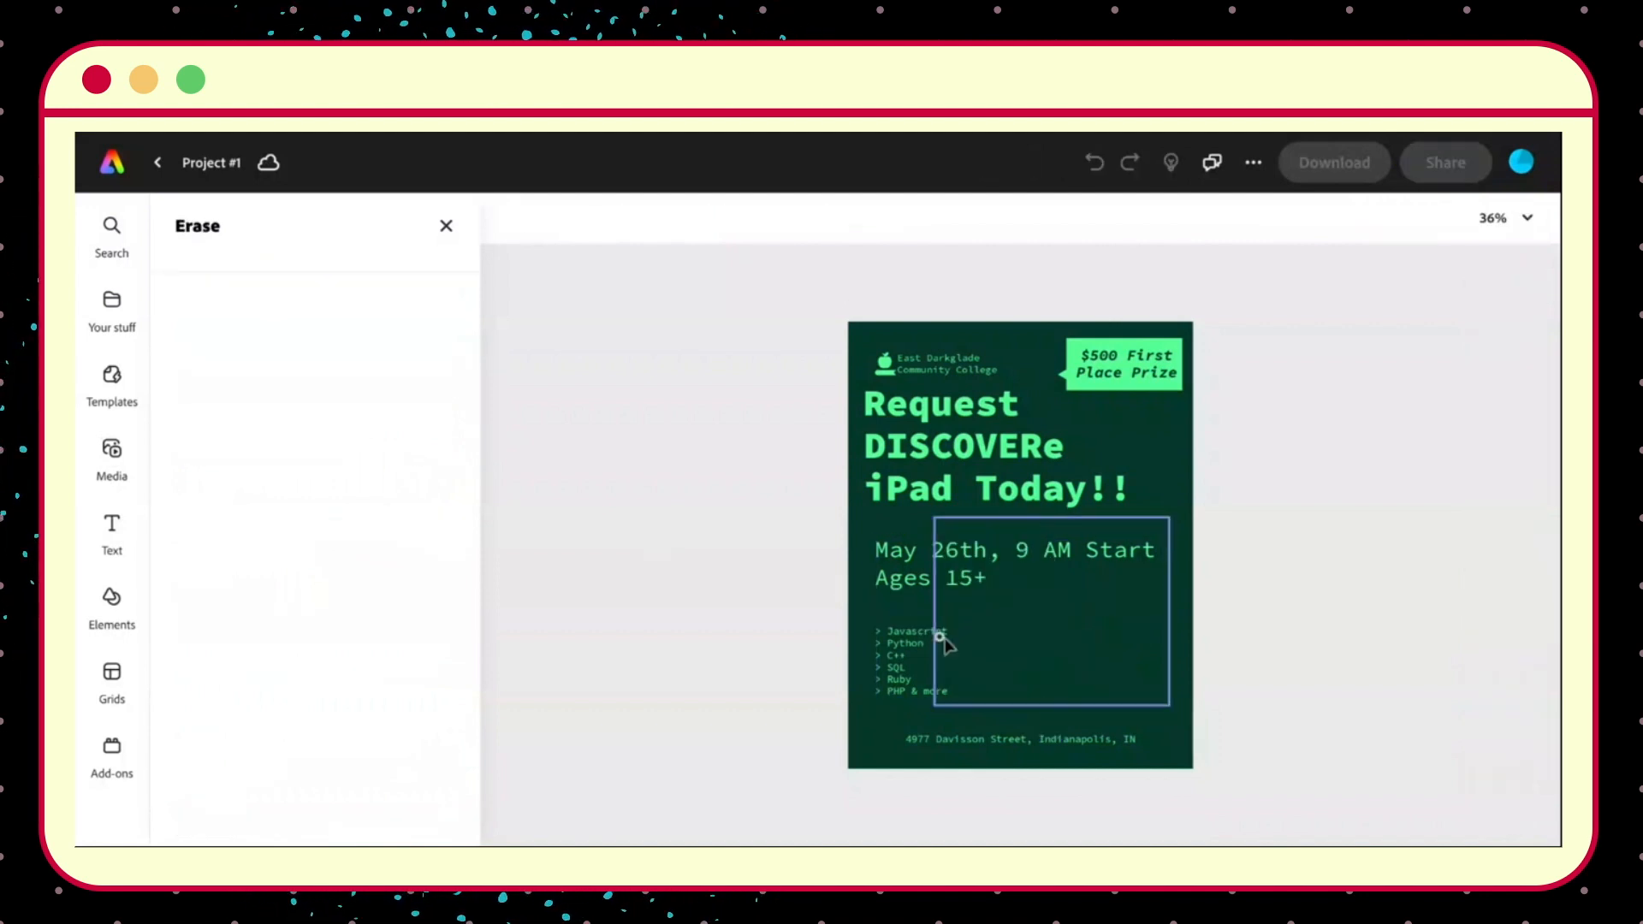
pyautogui.moveTo(936, 658); pyautogui.dragTo(935, 597)
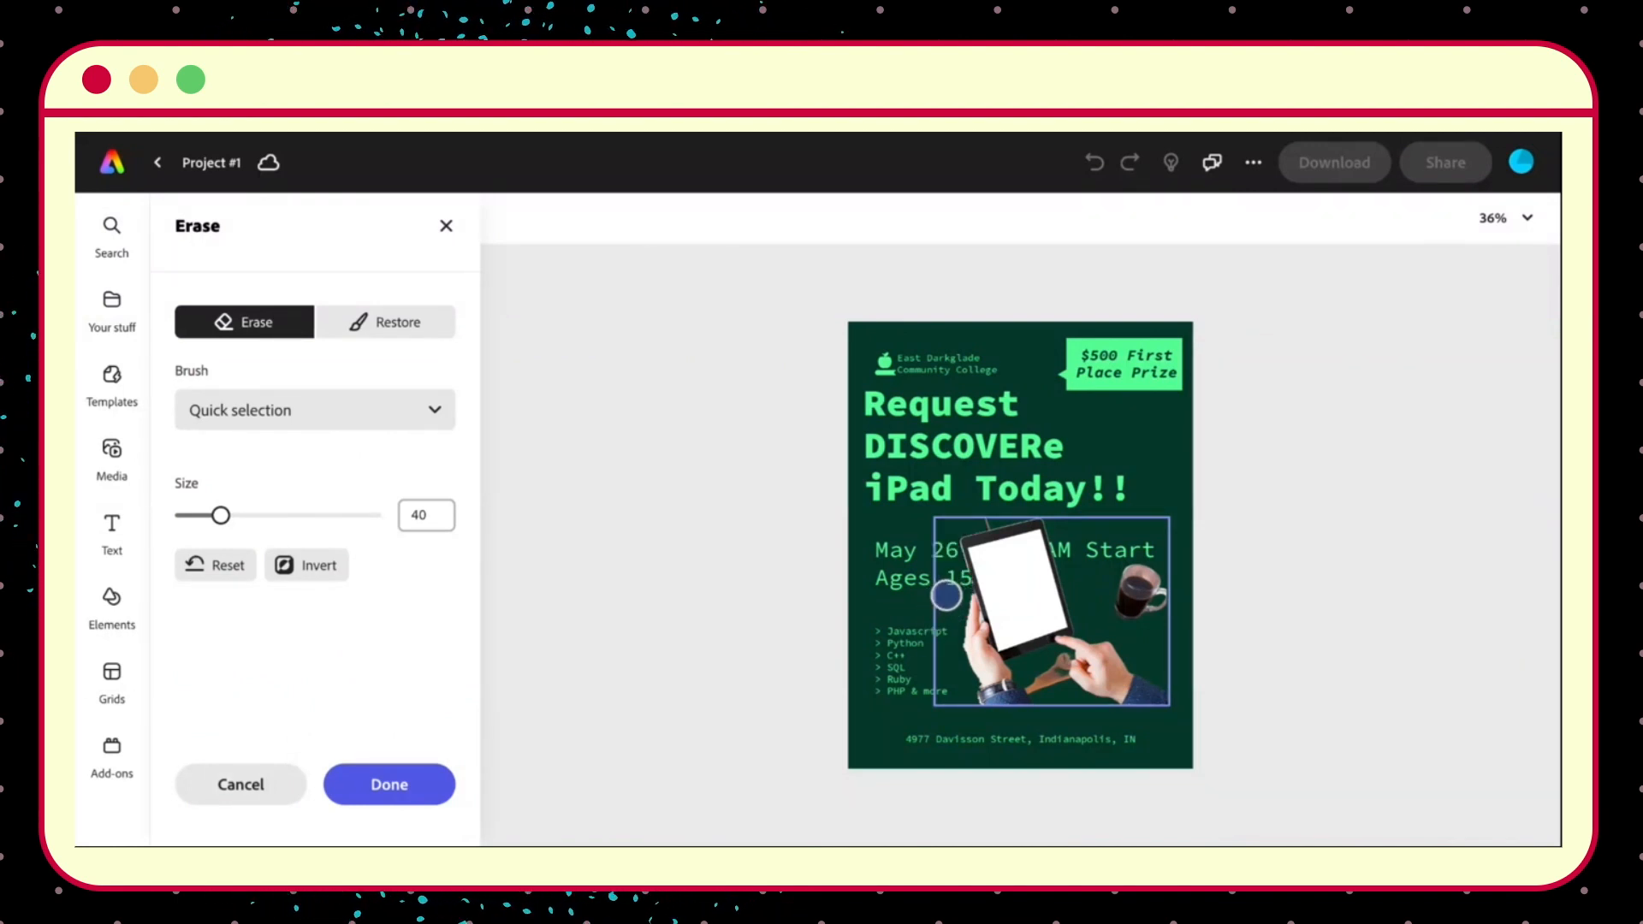
pyautogui.moveTo(1132, 573); pyautogui.dragTo(1122, 599)
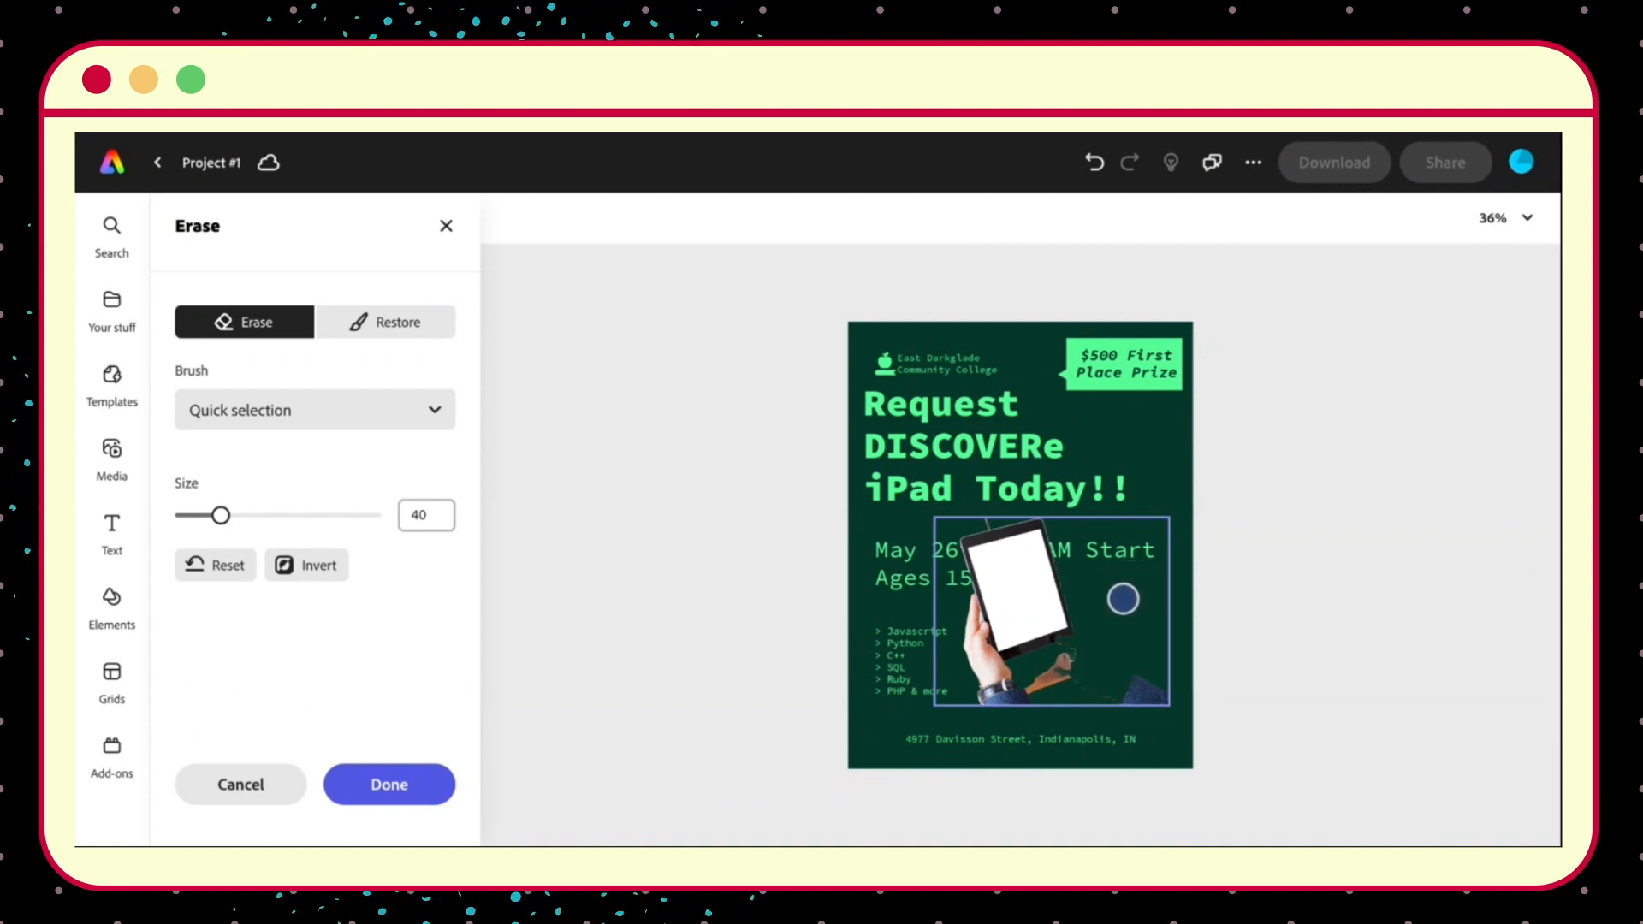
pyautogui.hotkey('ctrl', 'z')
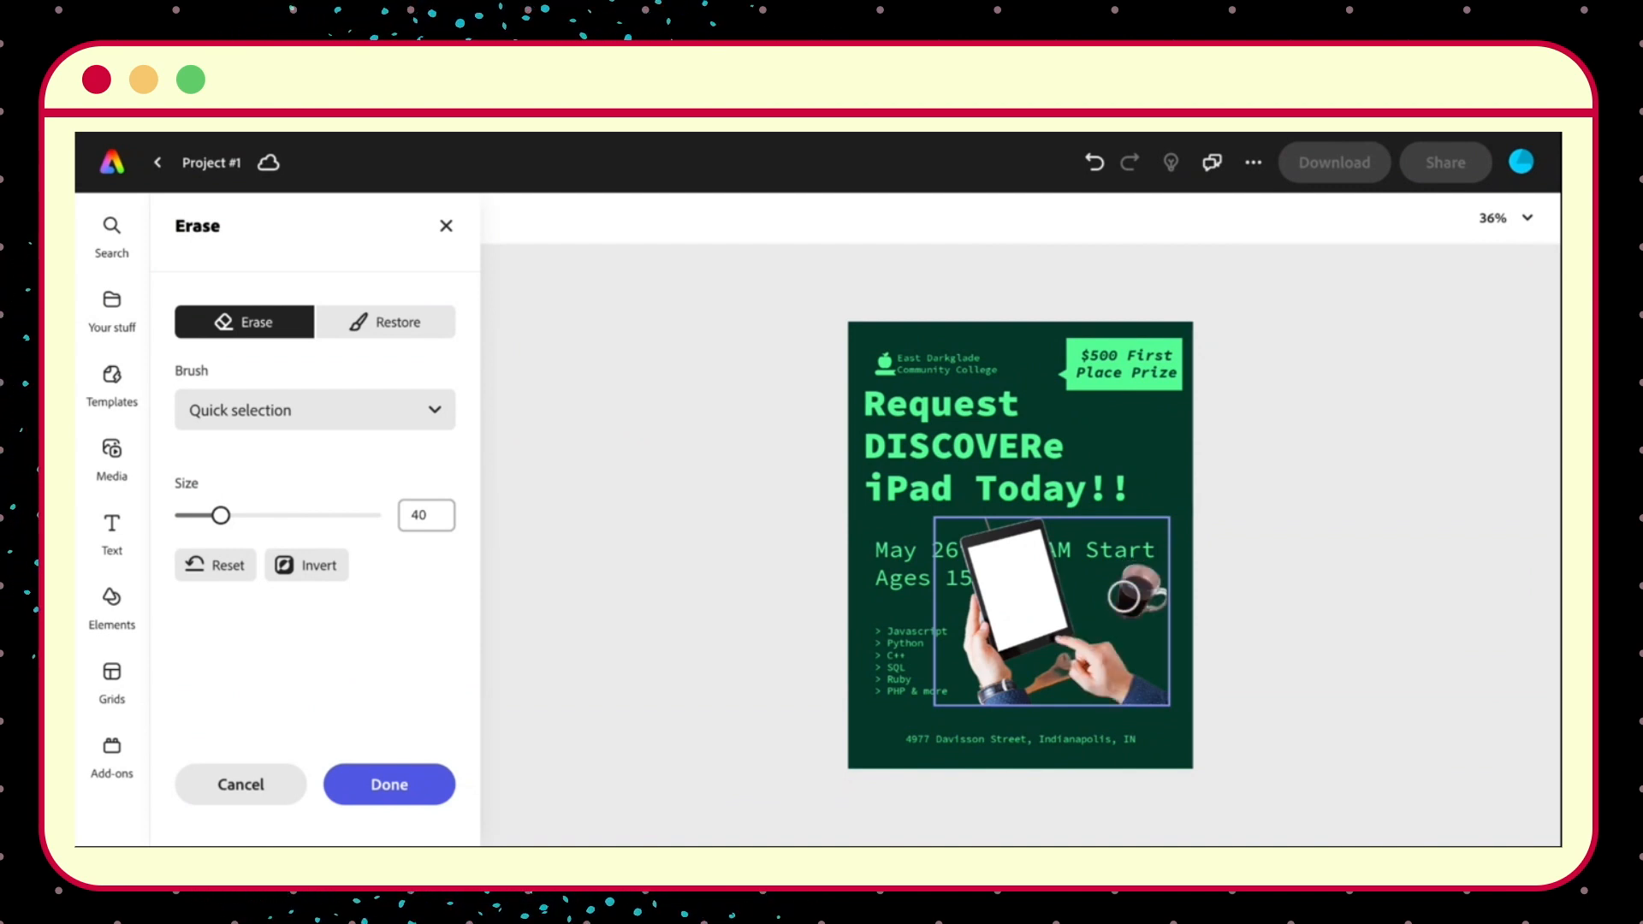
pyautogui.moveTo(1133, 584); pyautogui.dragTo(1144, 579)
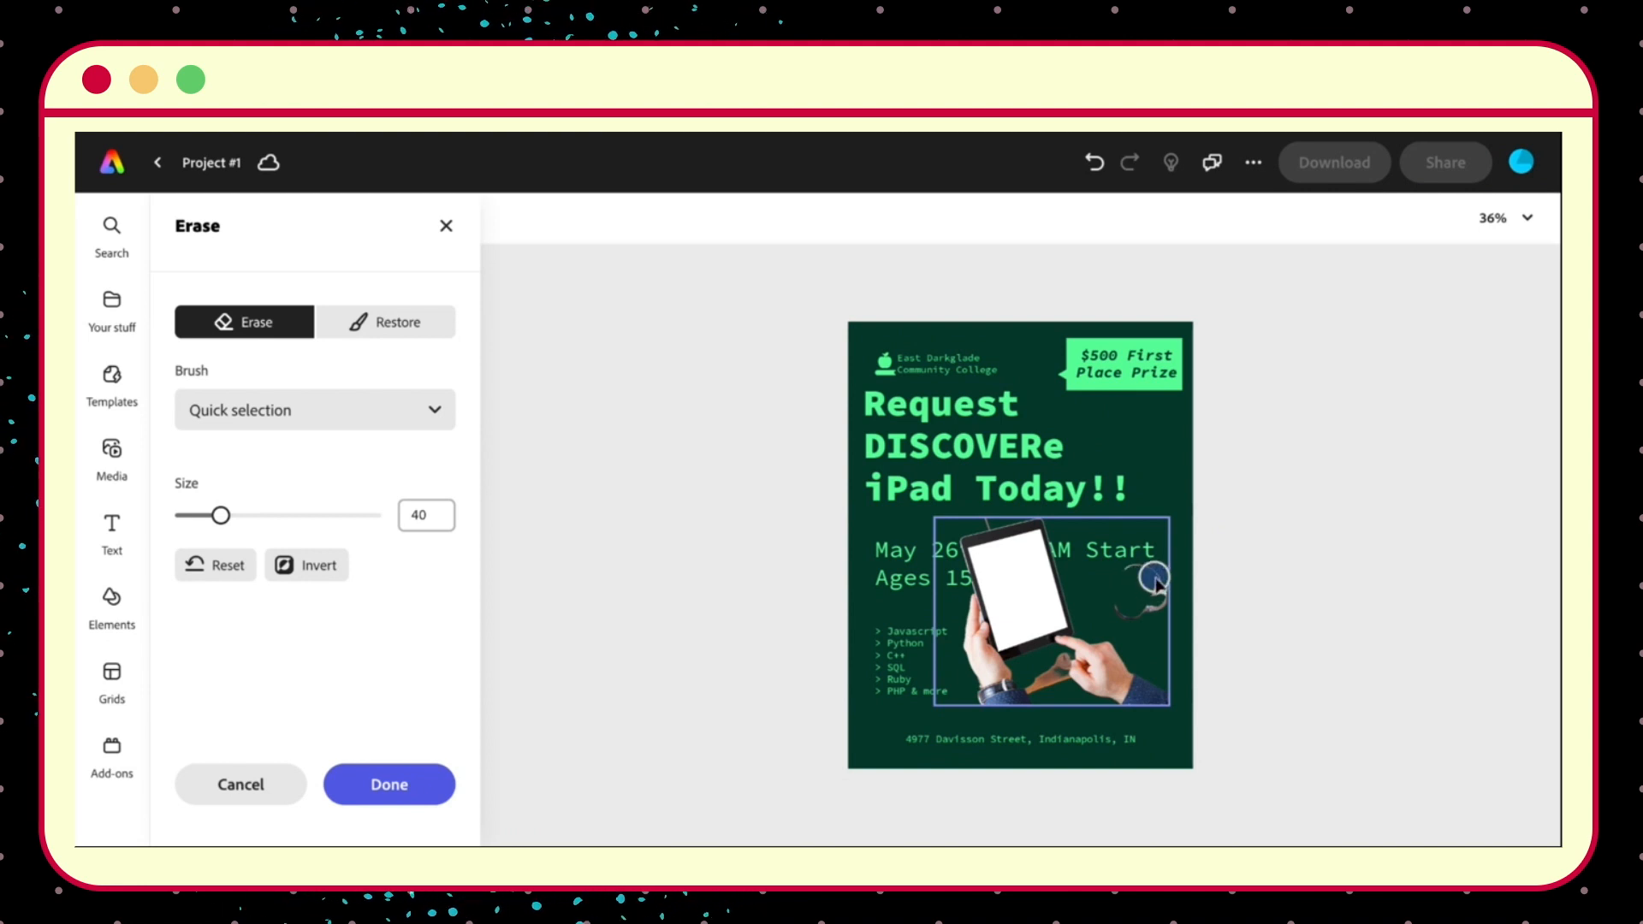
pyautogui.moveTo(1151, 605); pyautogui.dragTo(1130, 612)
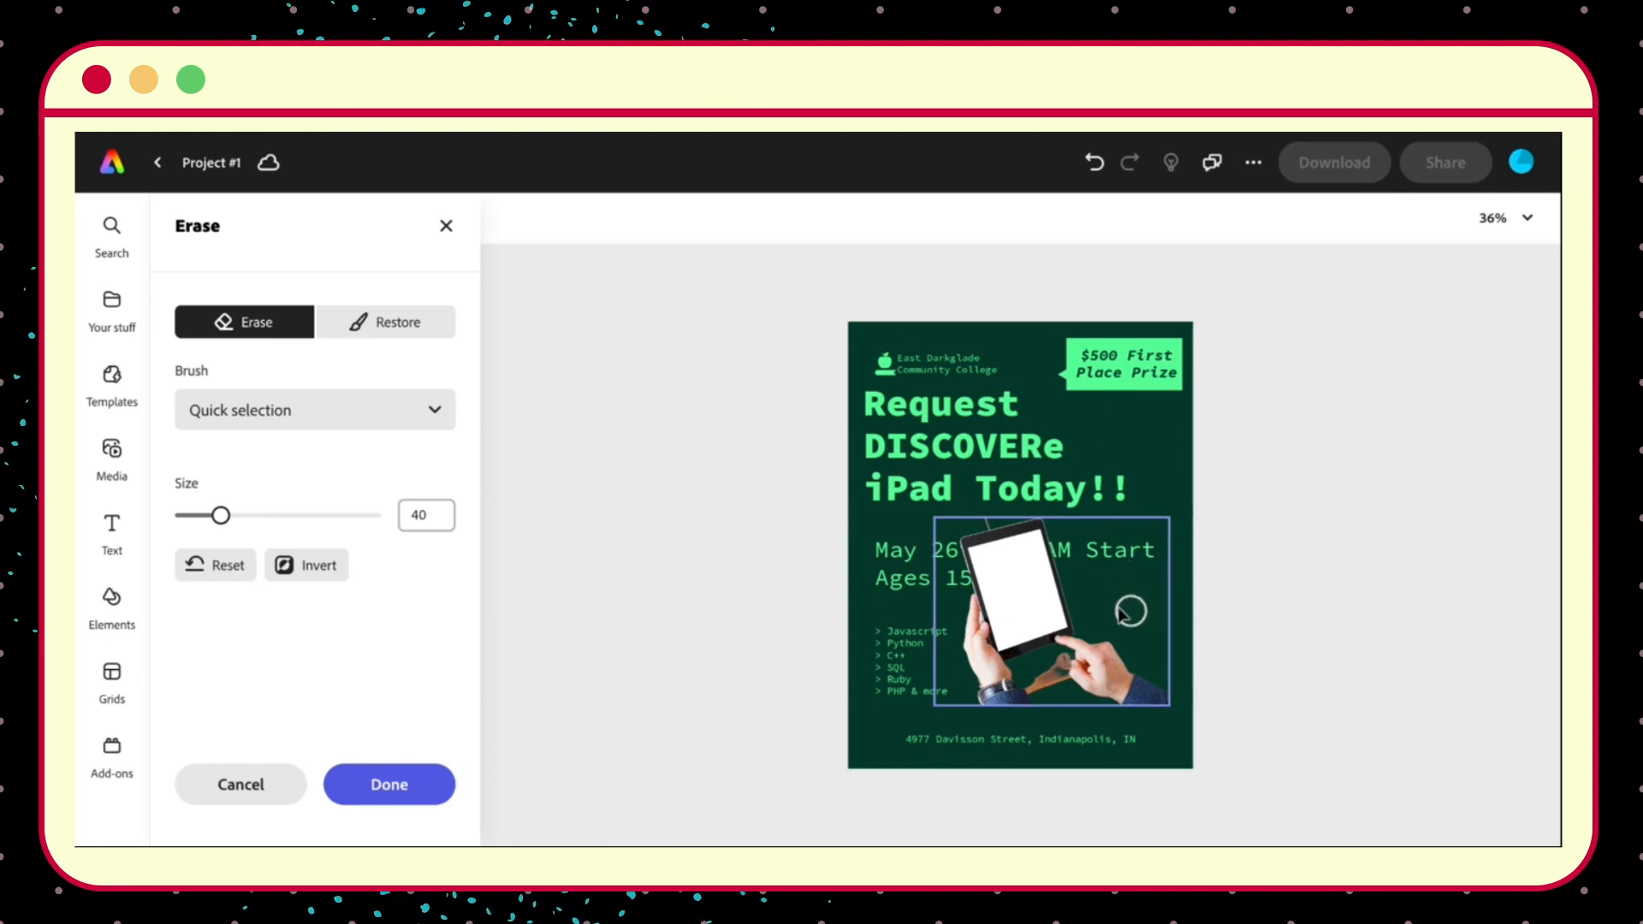
pyautogui.click(1043, 677)
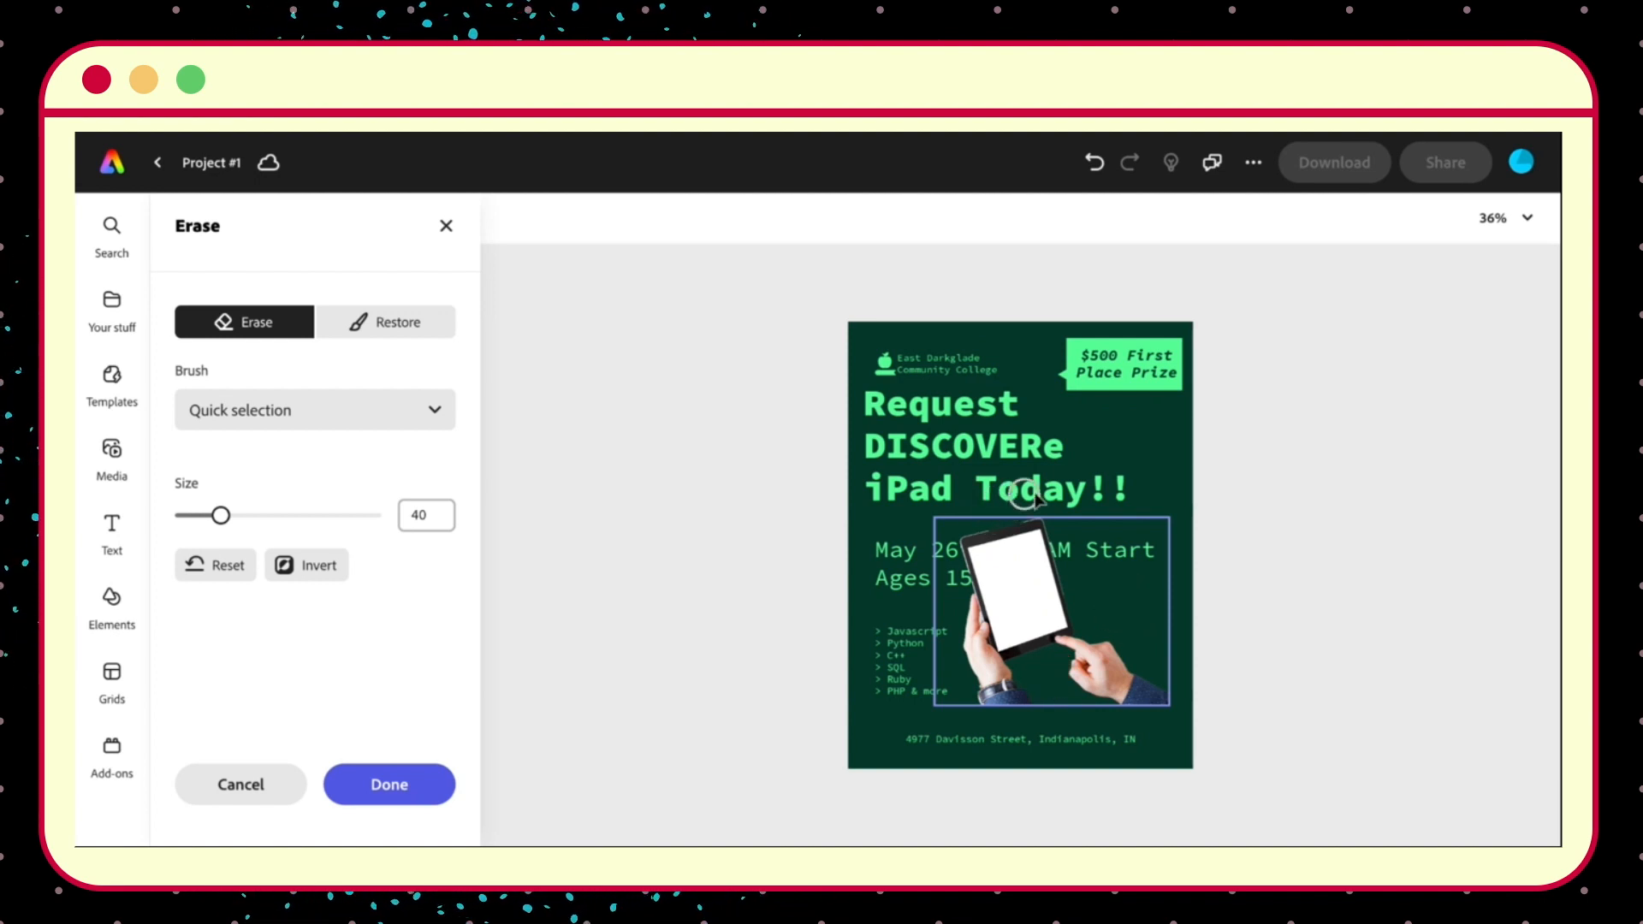
pyautogui.hotkey('ctrl', 'z')
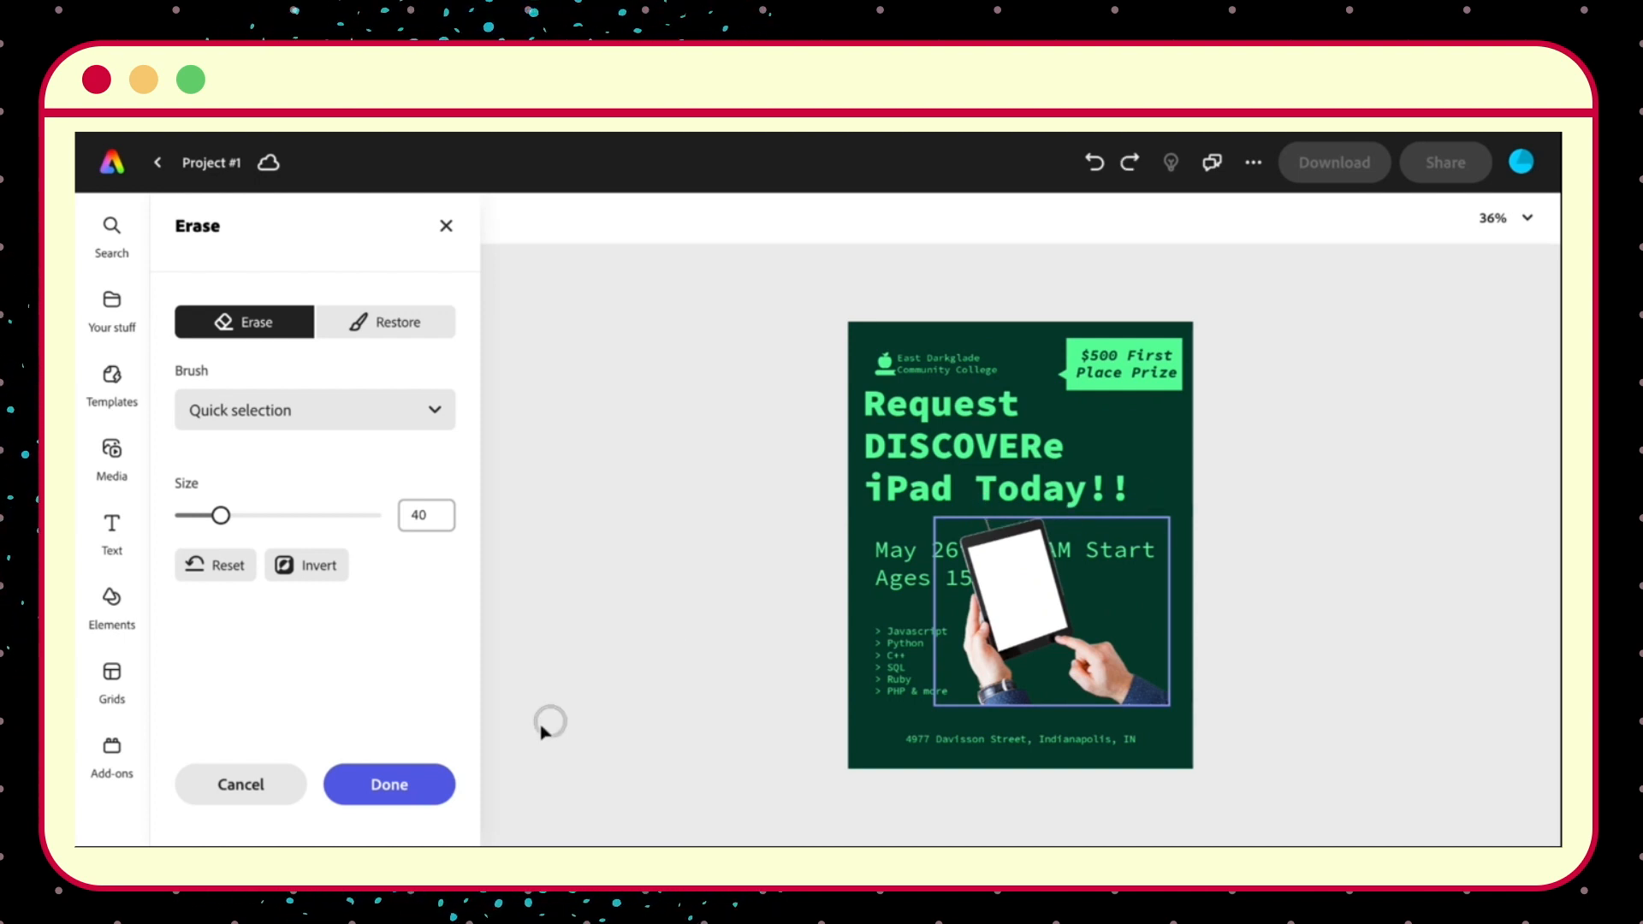
pyautogui.click(389, 784)
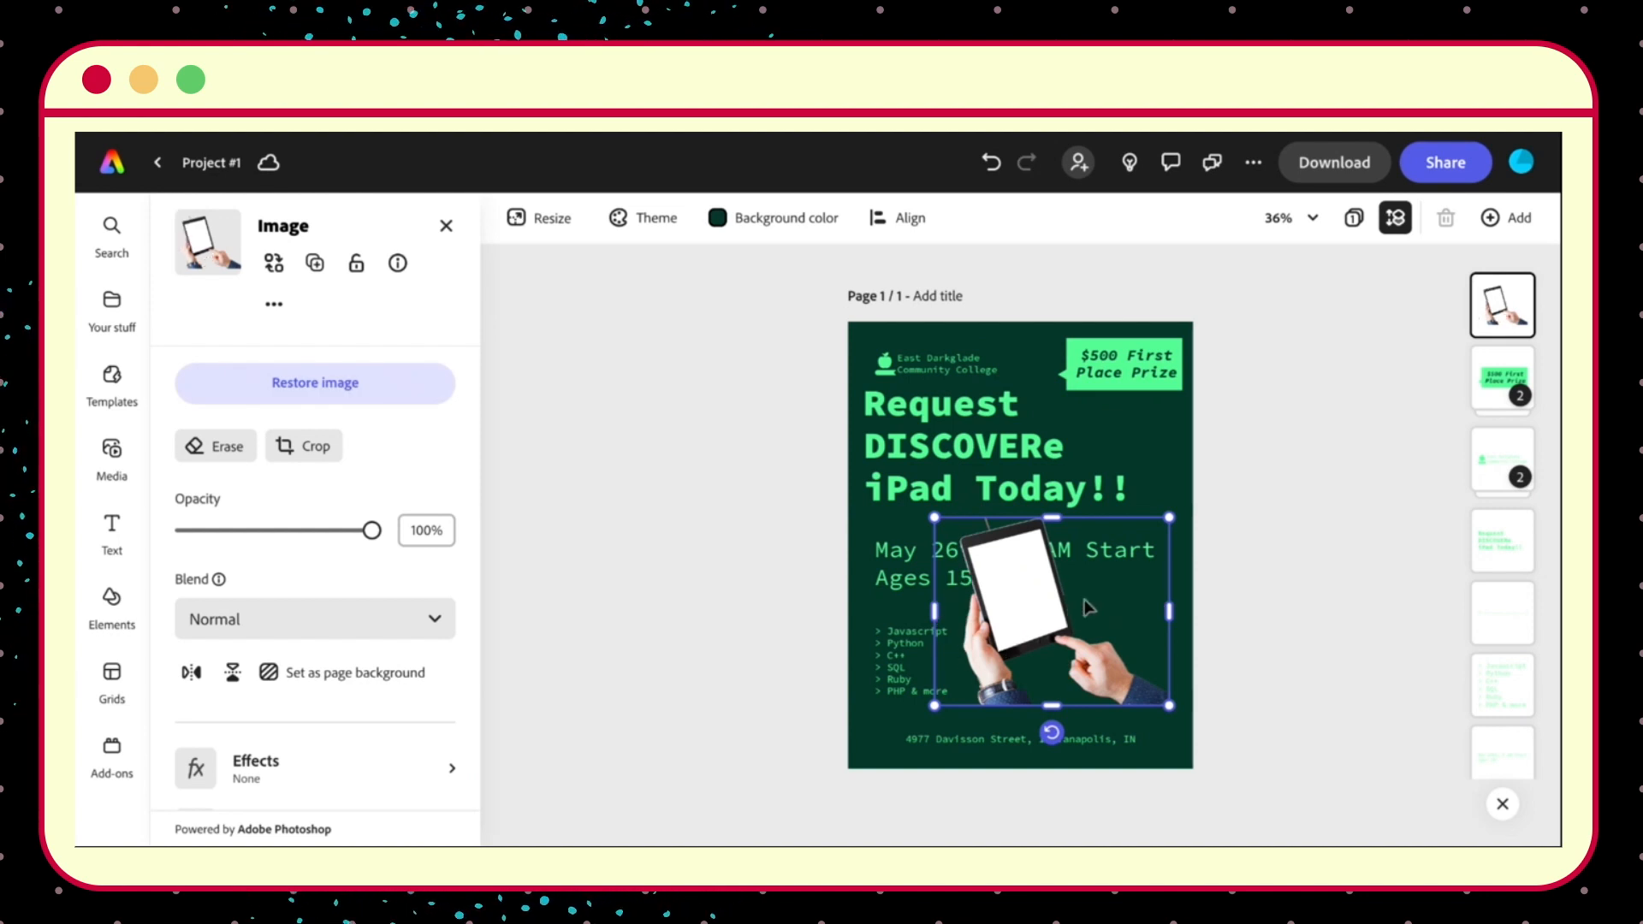
# Shrink the cutout of hands with the tablet to about half the page width and place it in the flyer's lower-right corner.
pyautogui.moveTo(1169, 519); pyautogui.dragTo(1126, 553)
pyautogui.moveTo(1002, 610); pyautogui.dragTo(1069, 680)
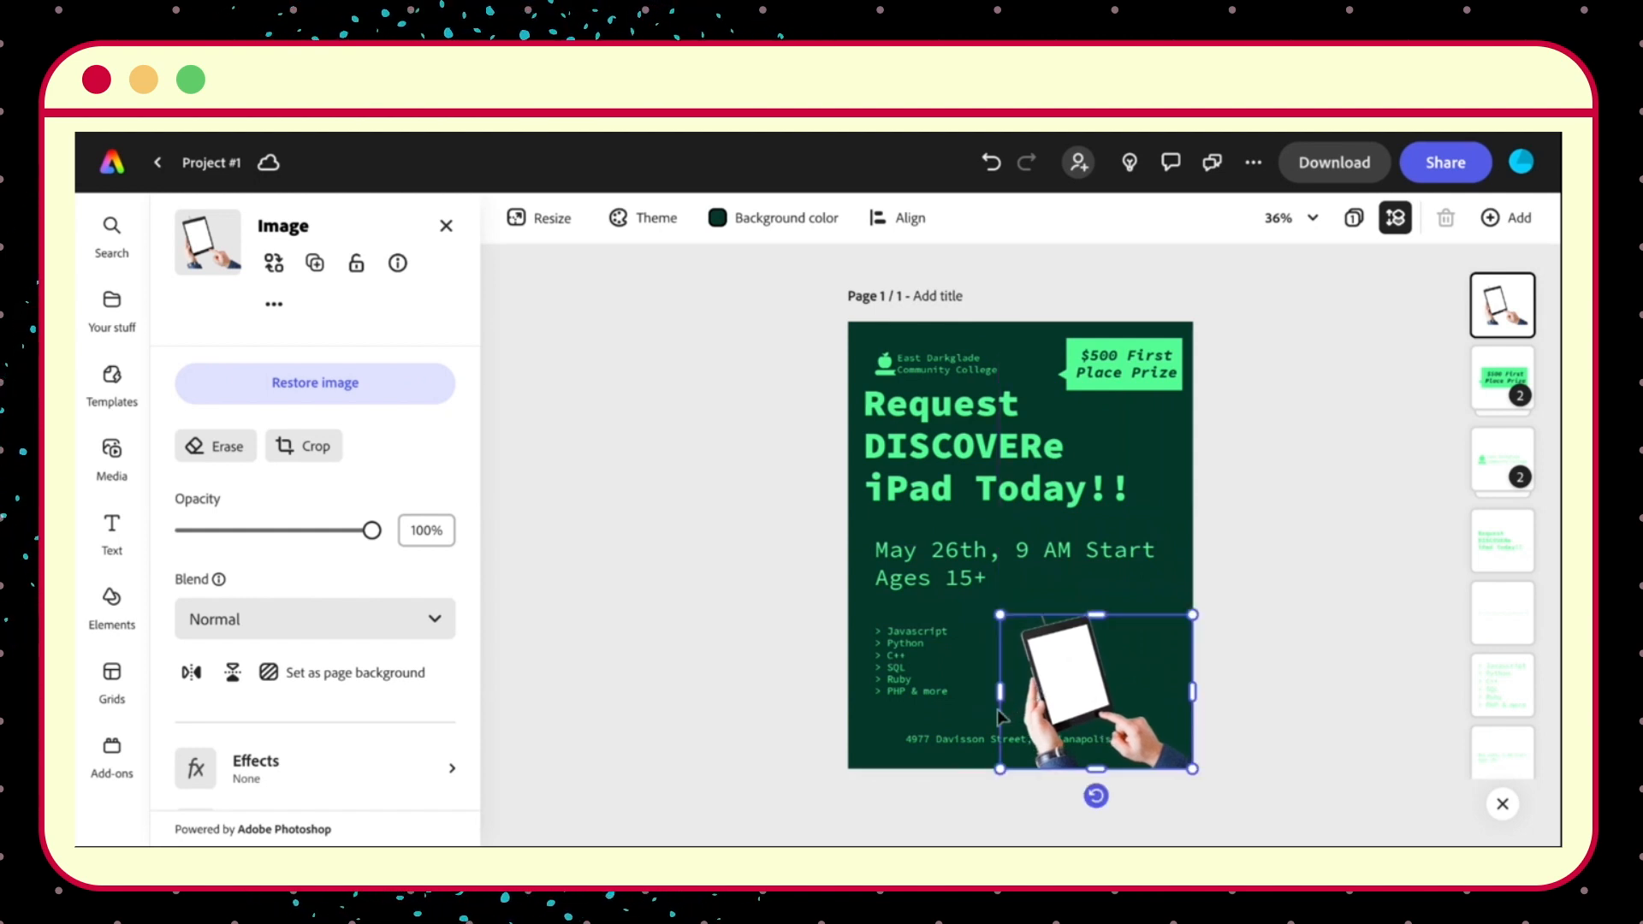
pyautogui.moveTo(999, 614); pyautogui.dragTo(1020, 632)
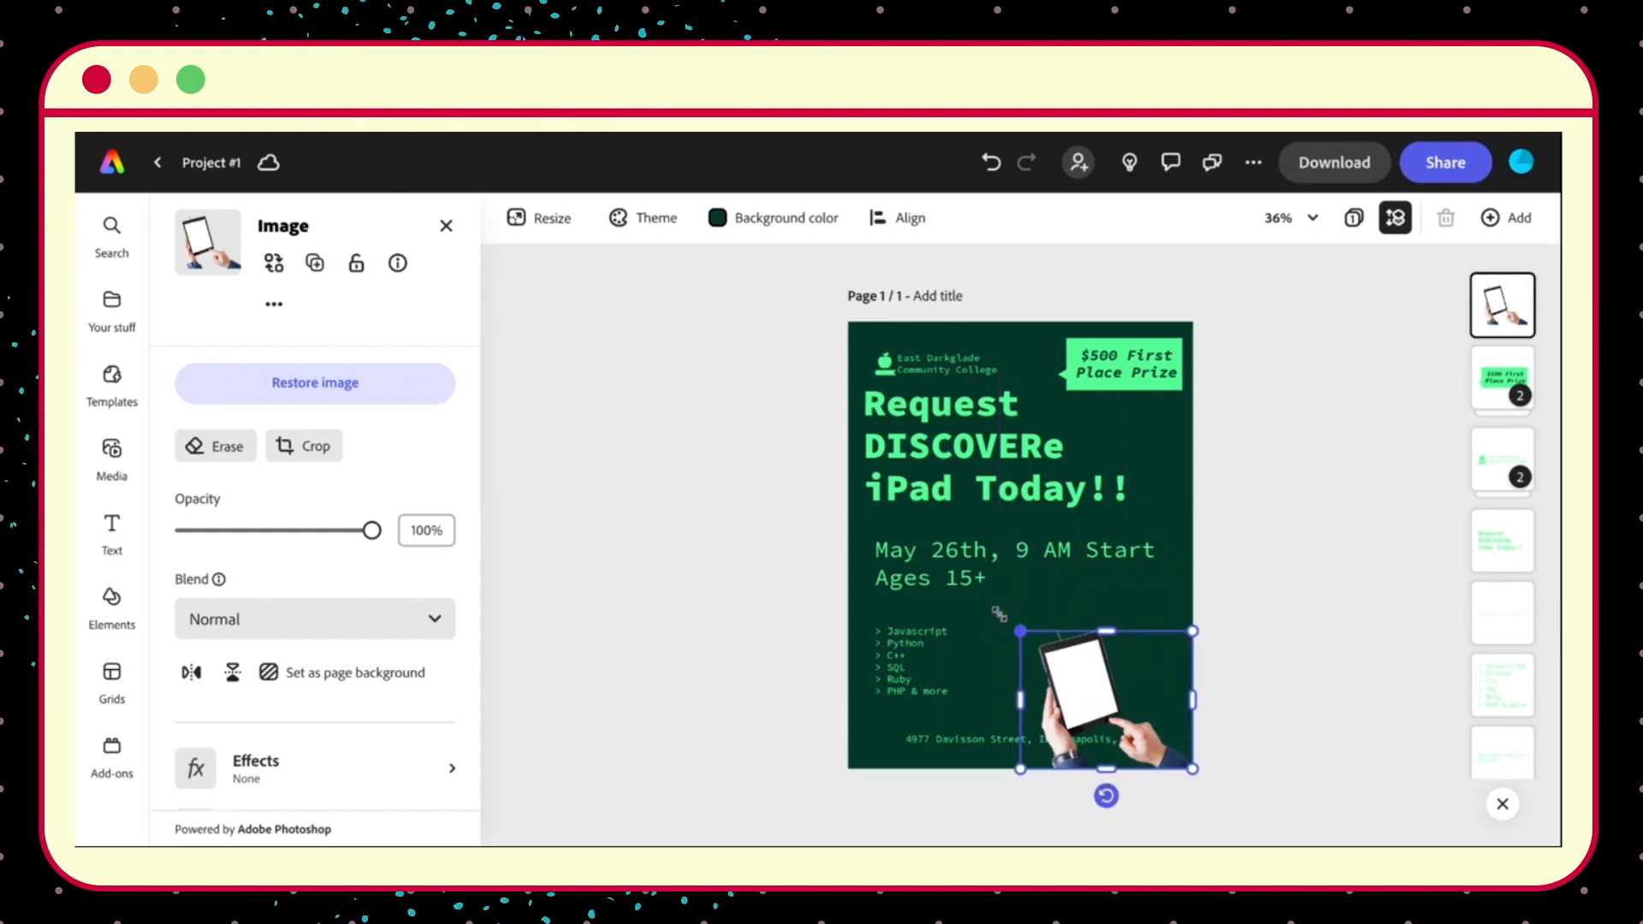
# Shift the street address line toward the flyer's left edge and replace its text with "Visit Us On the First Floor of the Fresno State Library".
pyautogui.click(982, 738)
pyautogui.moveTo(987, 738)
pyautogui.mouseDown()
pyautogui.moveTo(871, 745)
pyautogui.moveTo(939, 741)
pyautogui.moveTo(895, 741)
pyautogui.mouseUp()
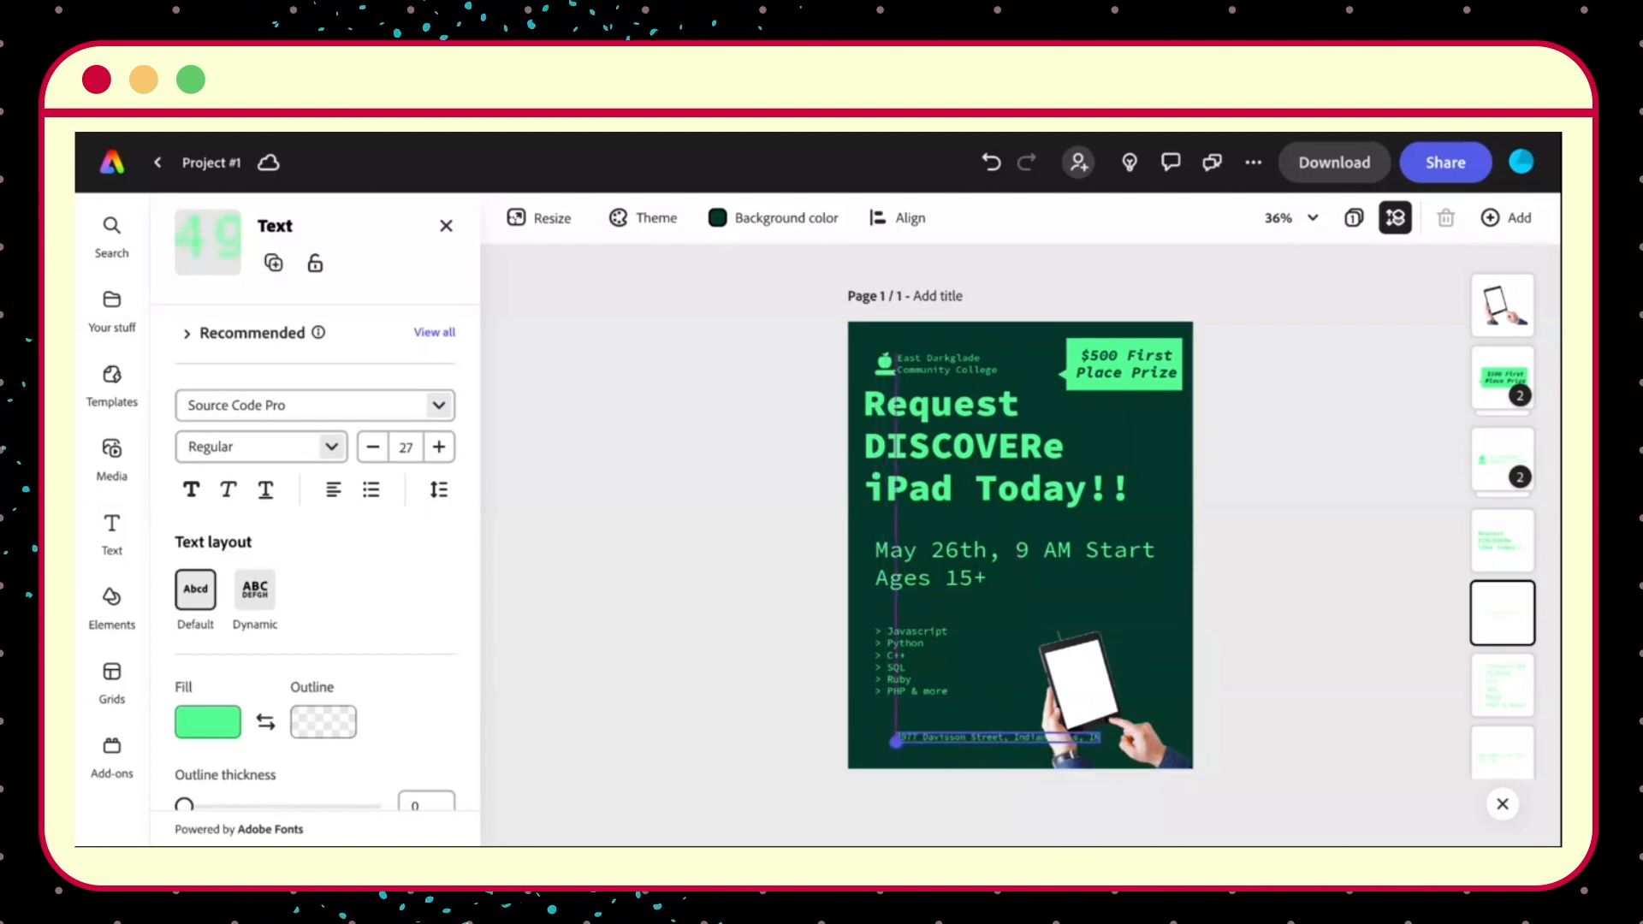
pyautogui.doubleClick(967, 742)
pyautogui.press('BackSpace')
pyautogui.write('IT')
pyautogui.write('sit ')
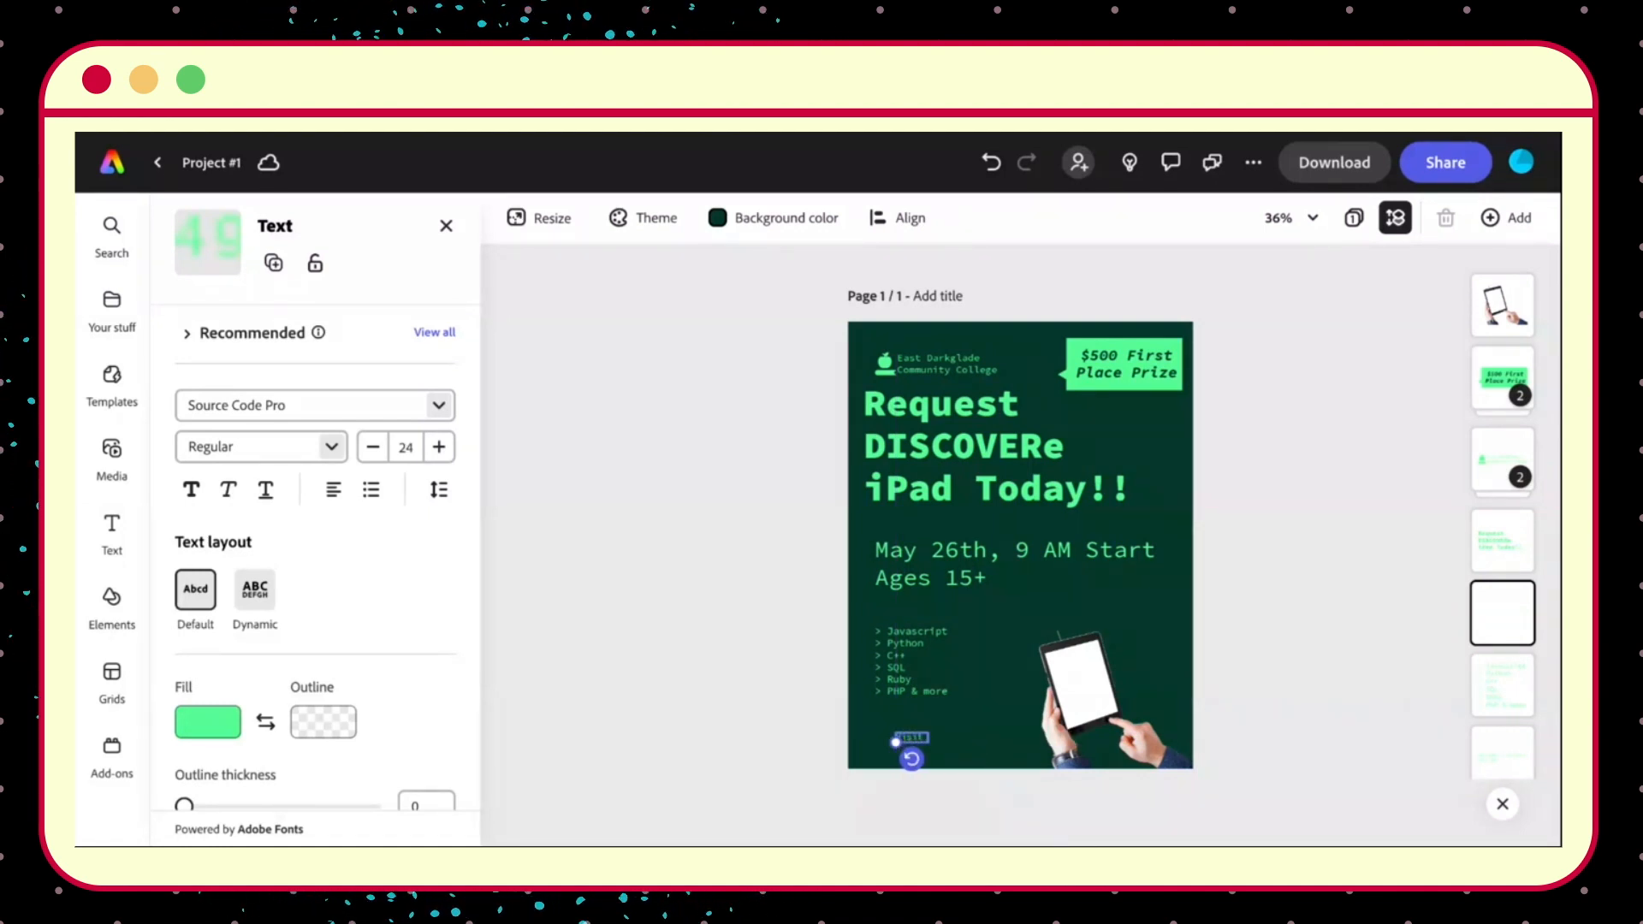
pyautogui.write('Us On the')
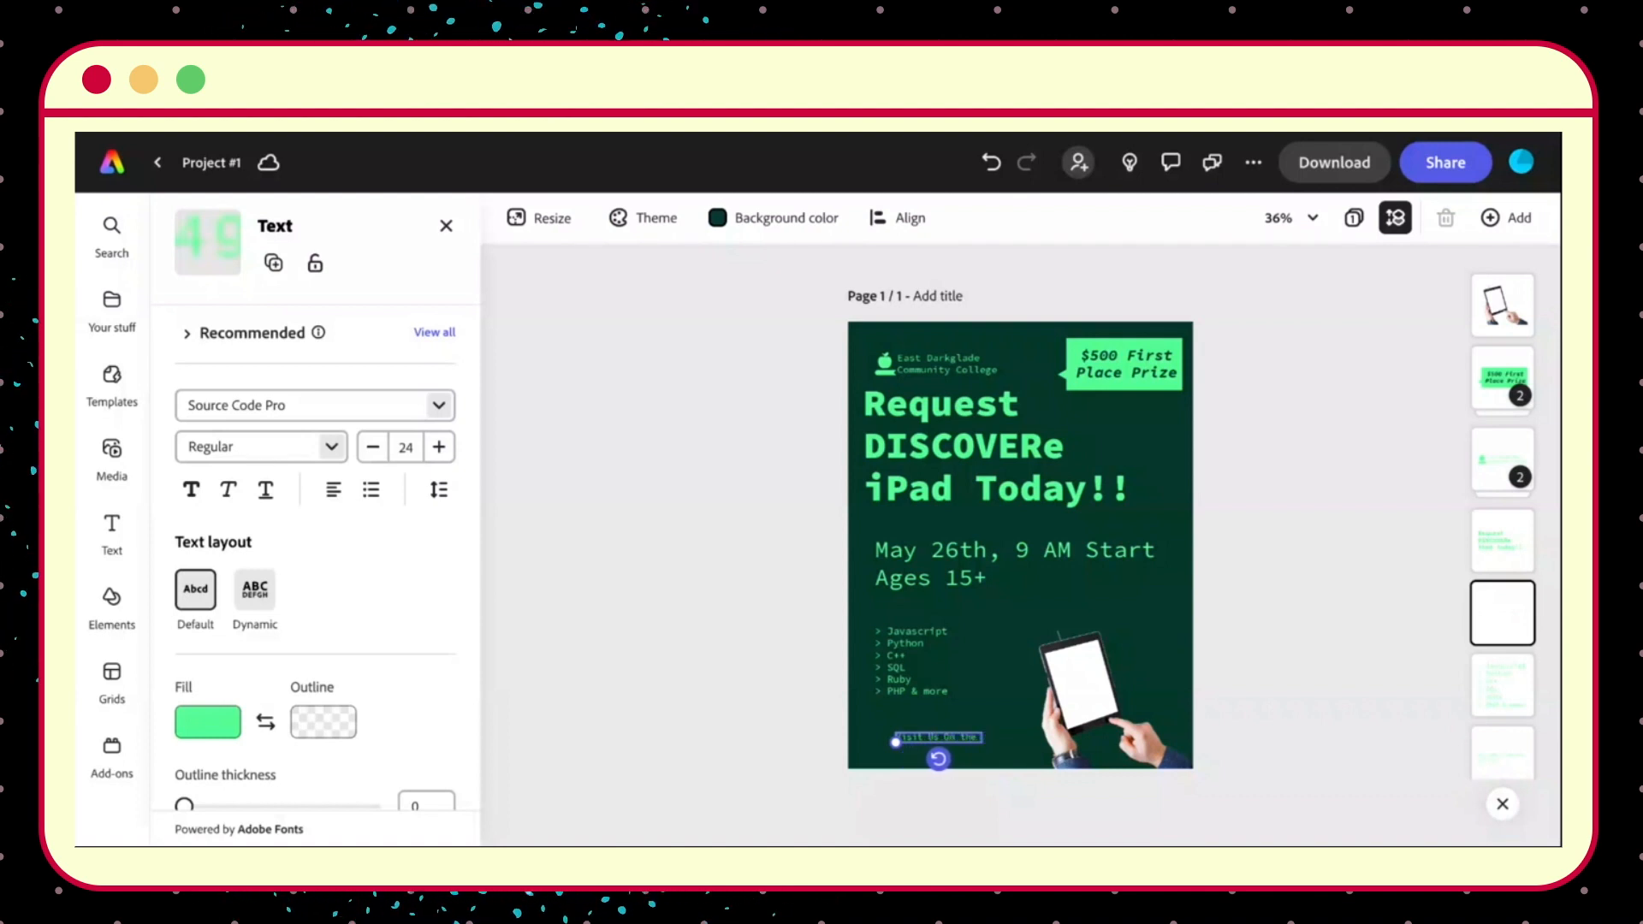
pyautogui.write(' Wirst Floor of the')
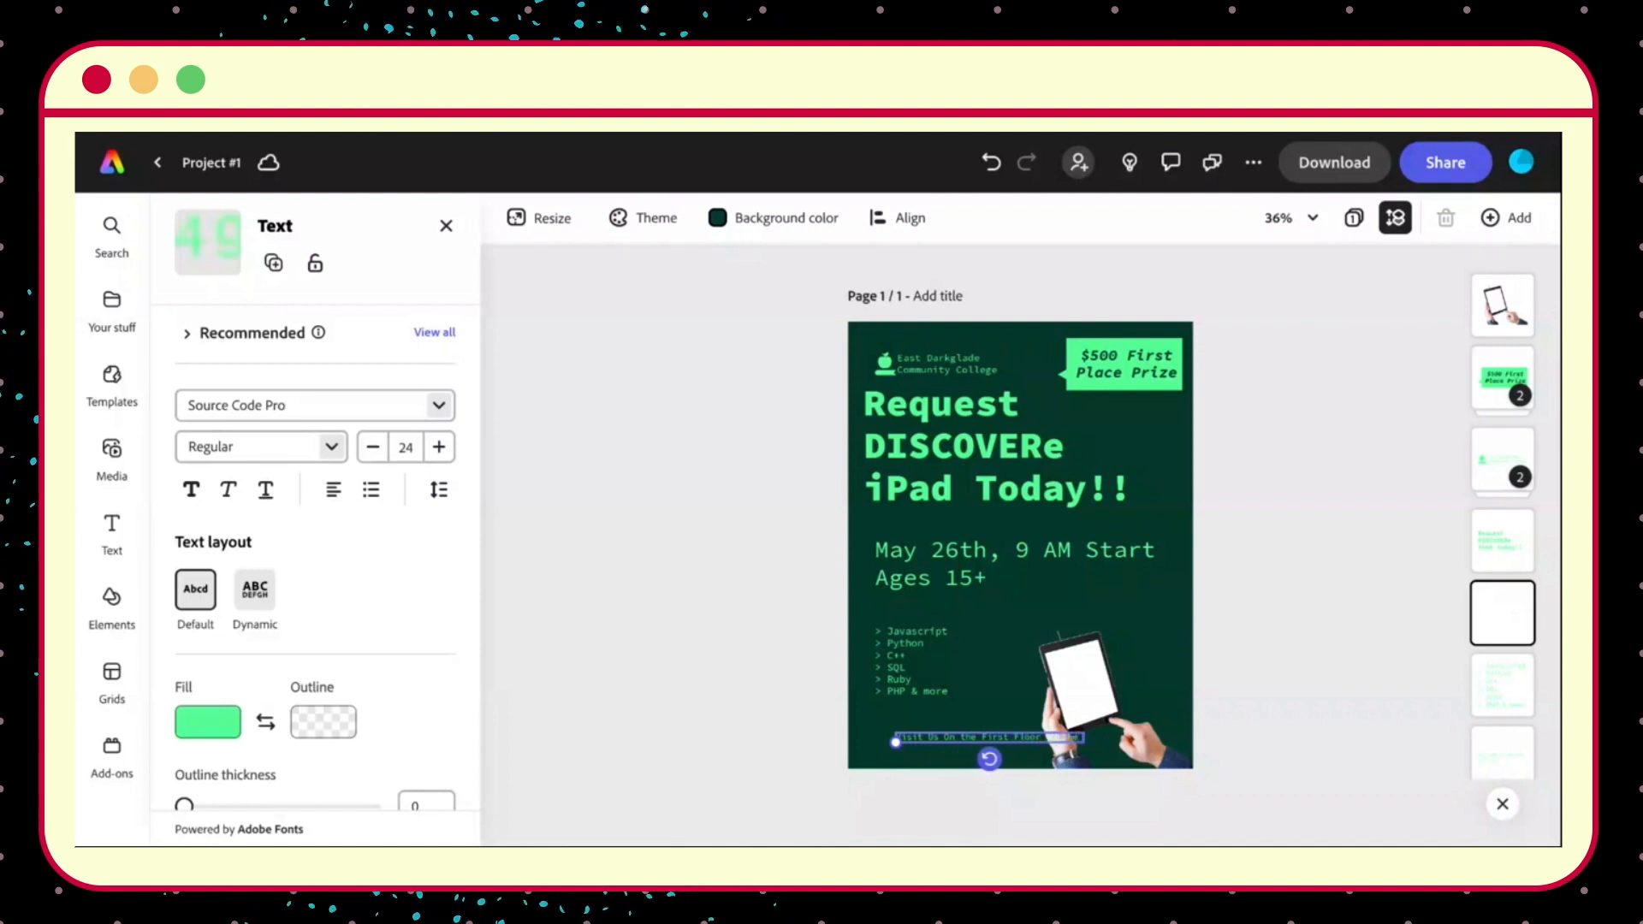
pyautogui.write(' Fresno')
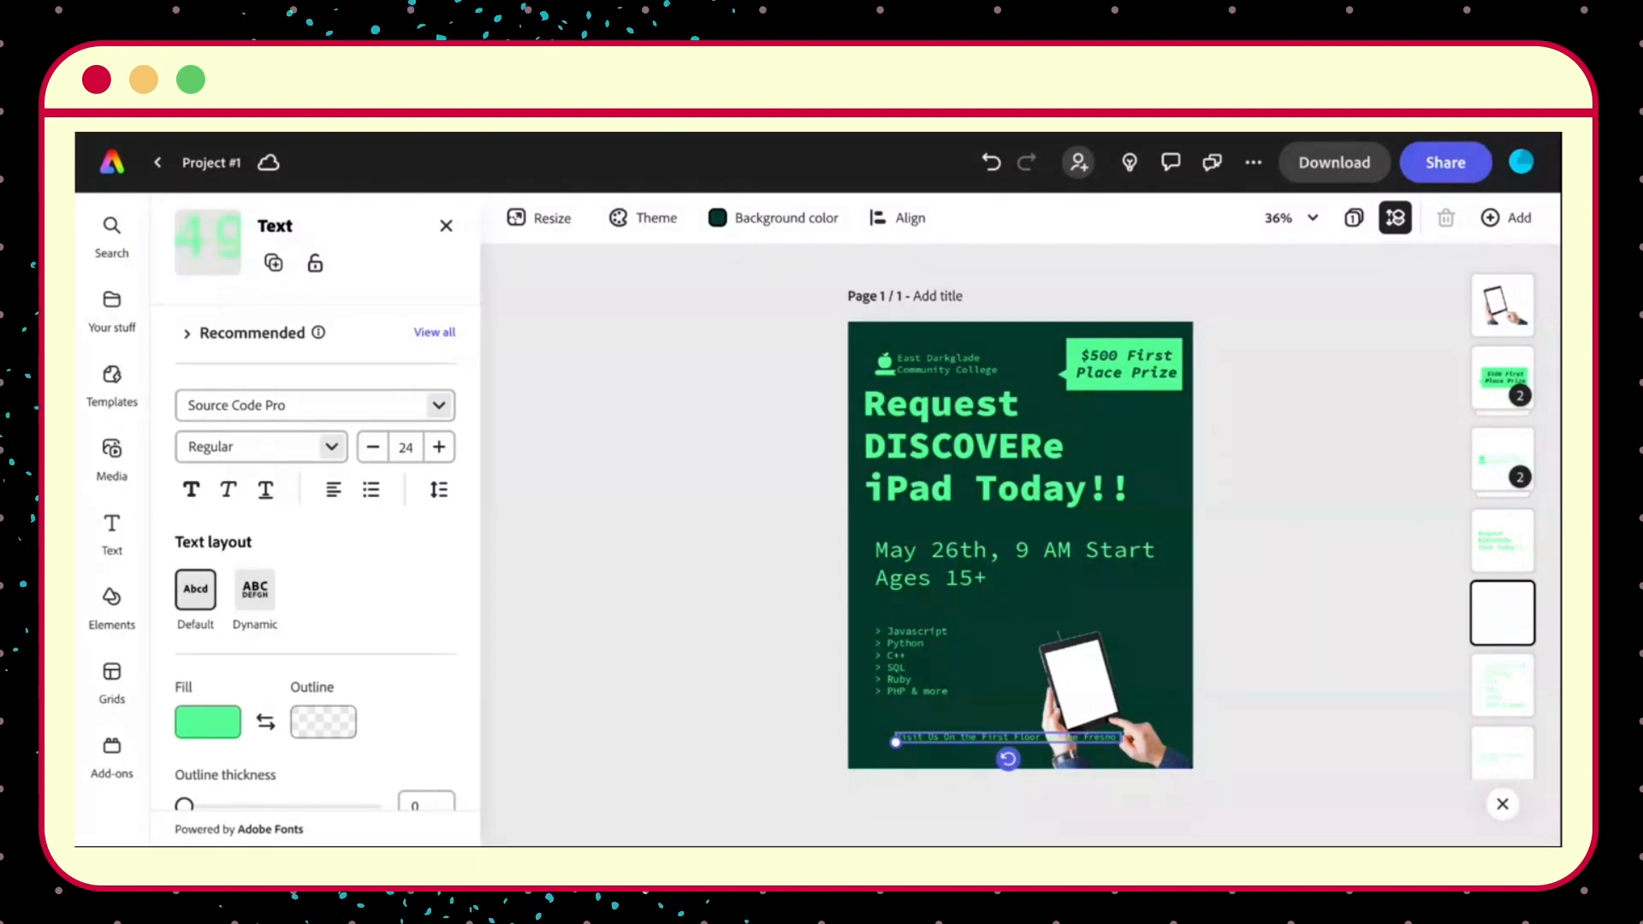
pyautogui.write(' Caate Library')
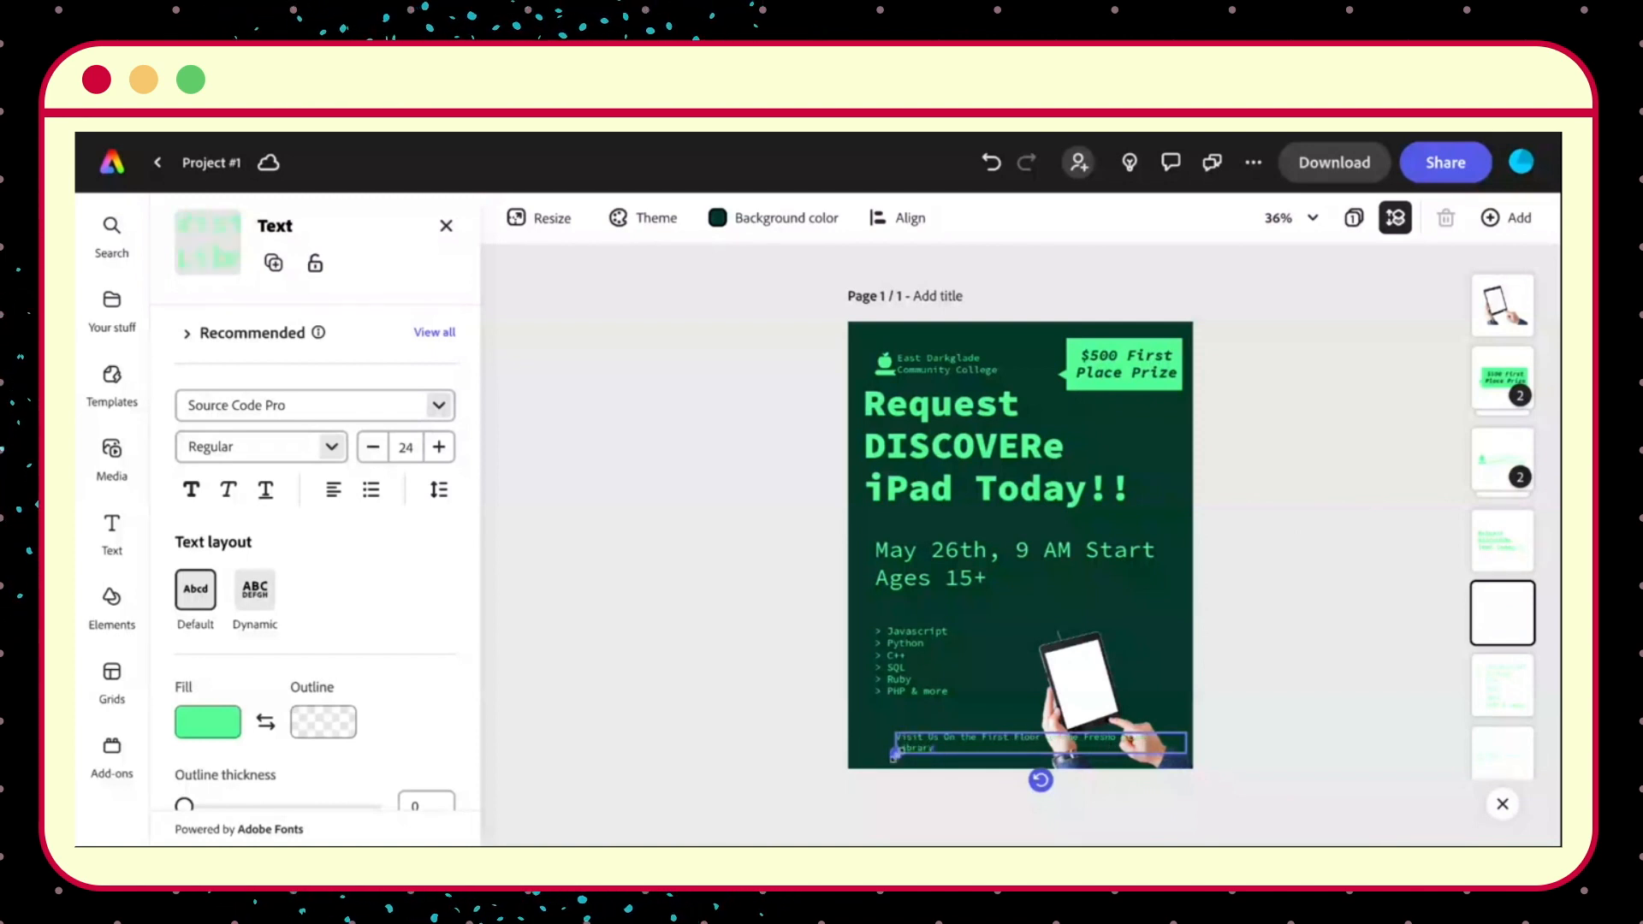
# Move the library location text up over the bullet list near the left margin and give it the Dynamic text layout.
pyautogui.moveTo(894, 755); pyautogui.dragTo(965, 663)
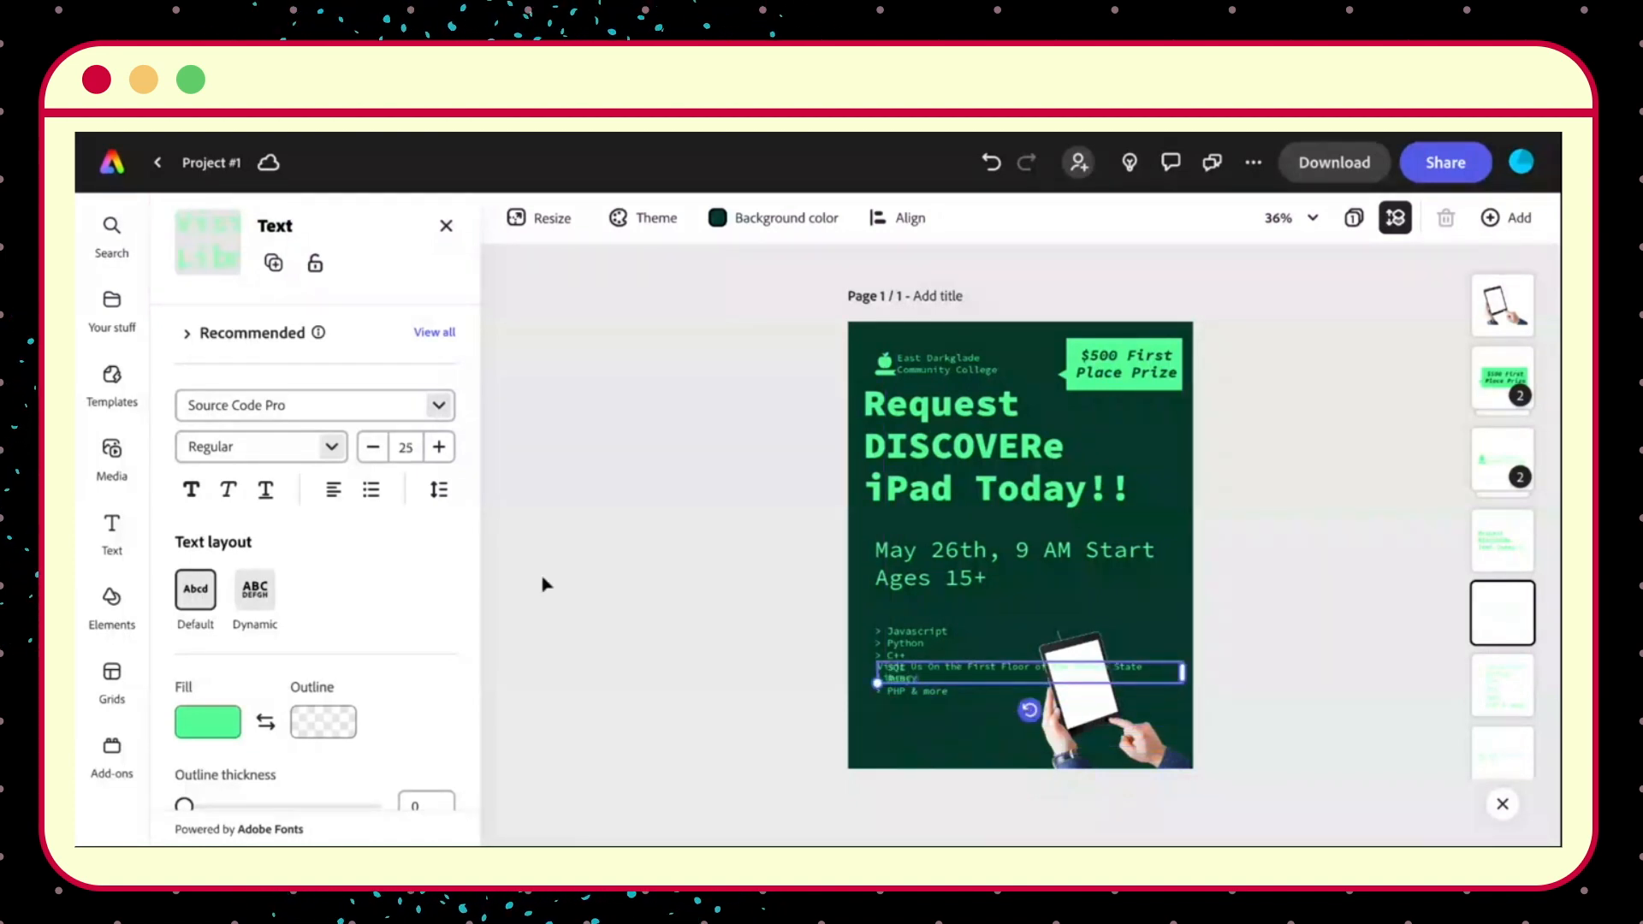
pyautogui.scroll(-5, 277, 640)
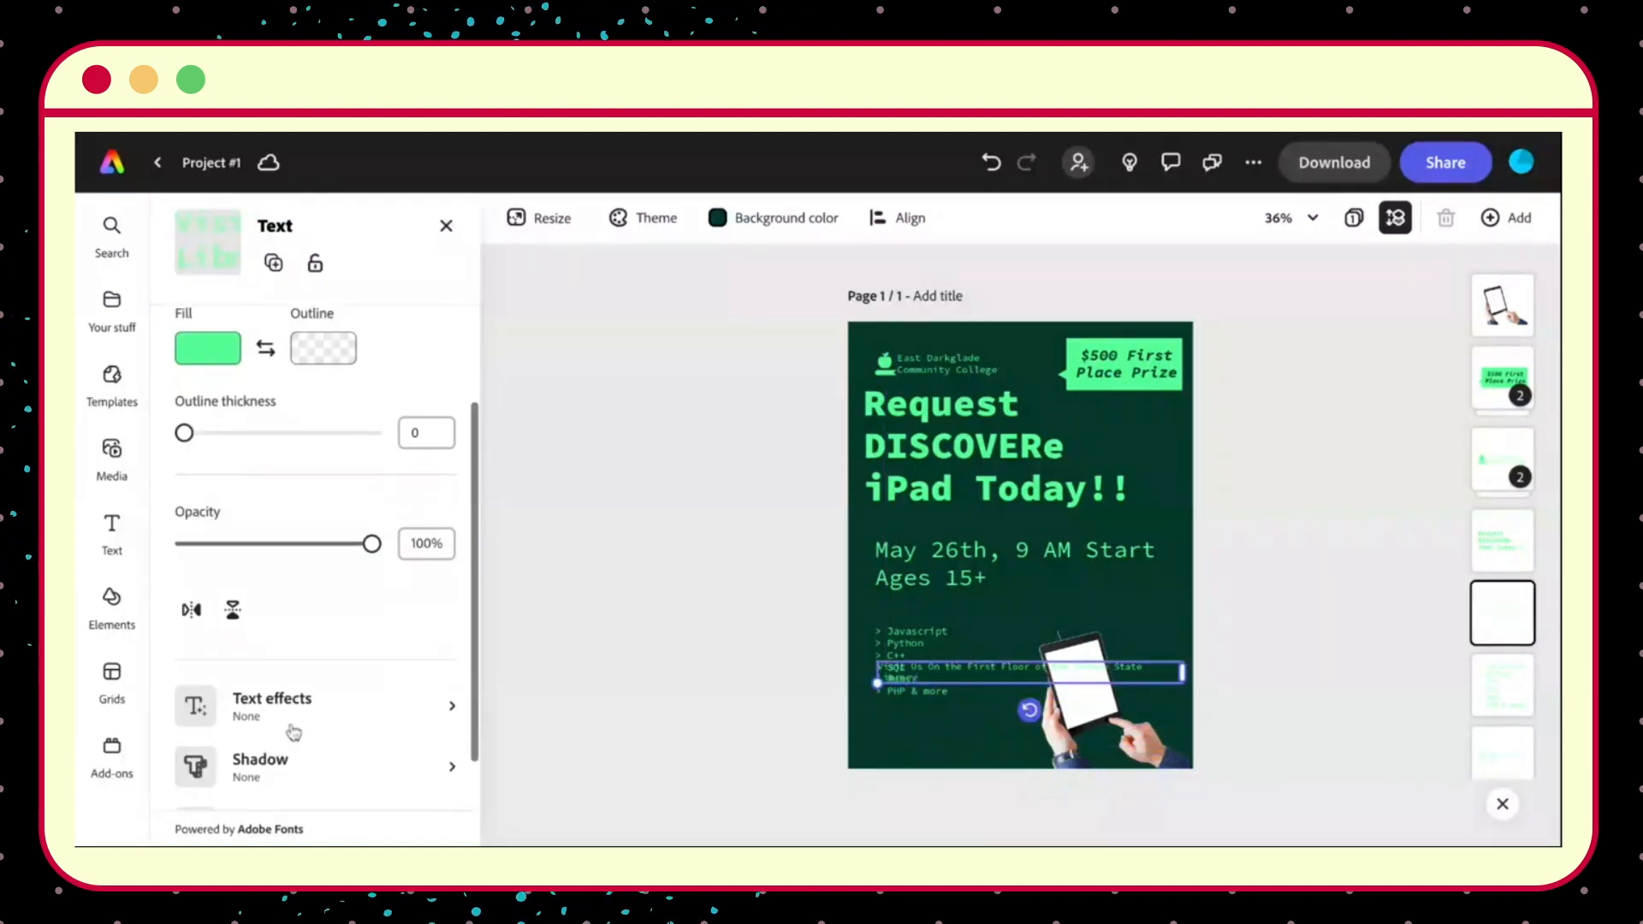
pyautogui.scroll(5, 293, 731)
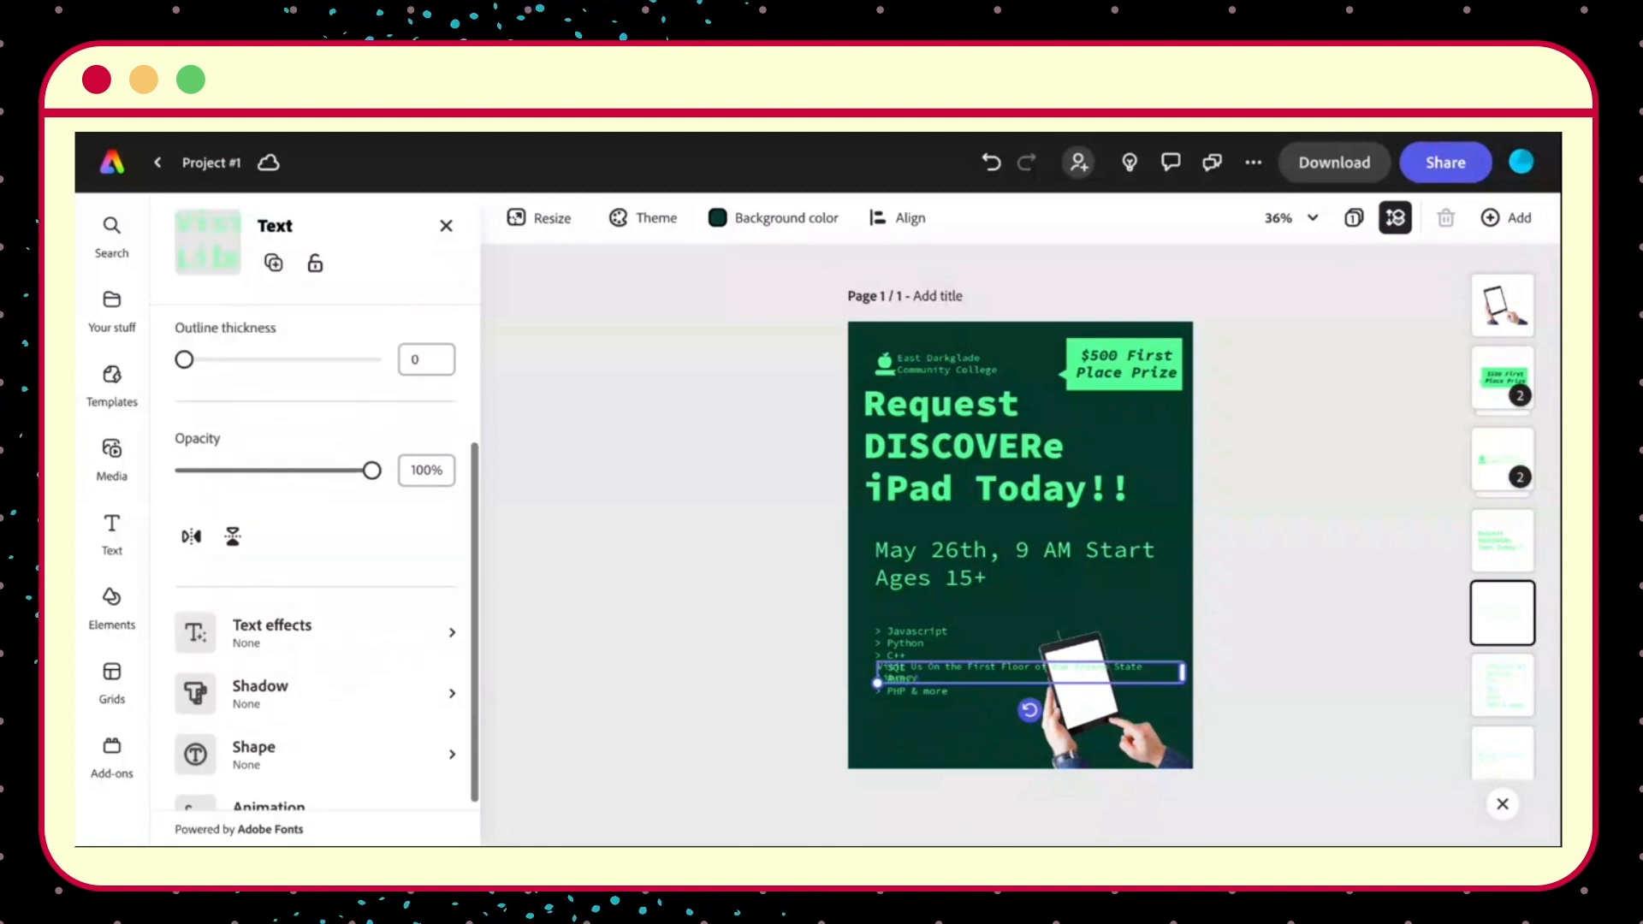
pyautogui.scroll(2, 259, 513)
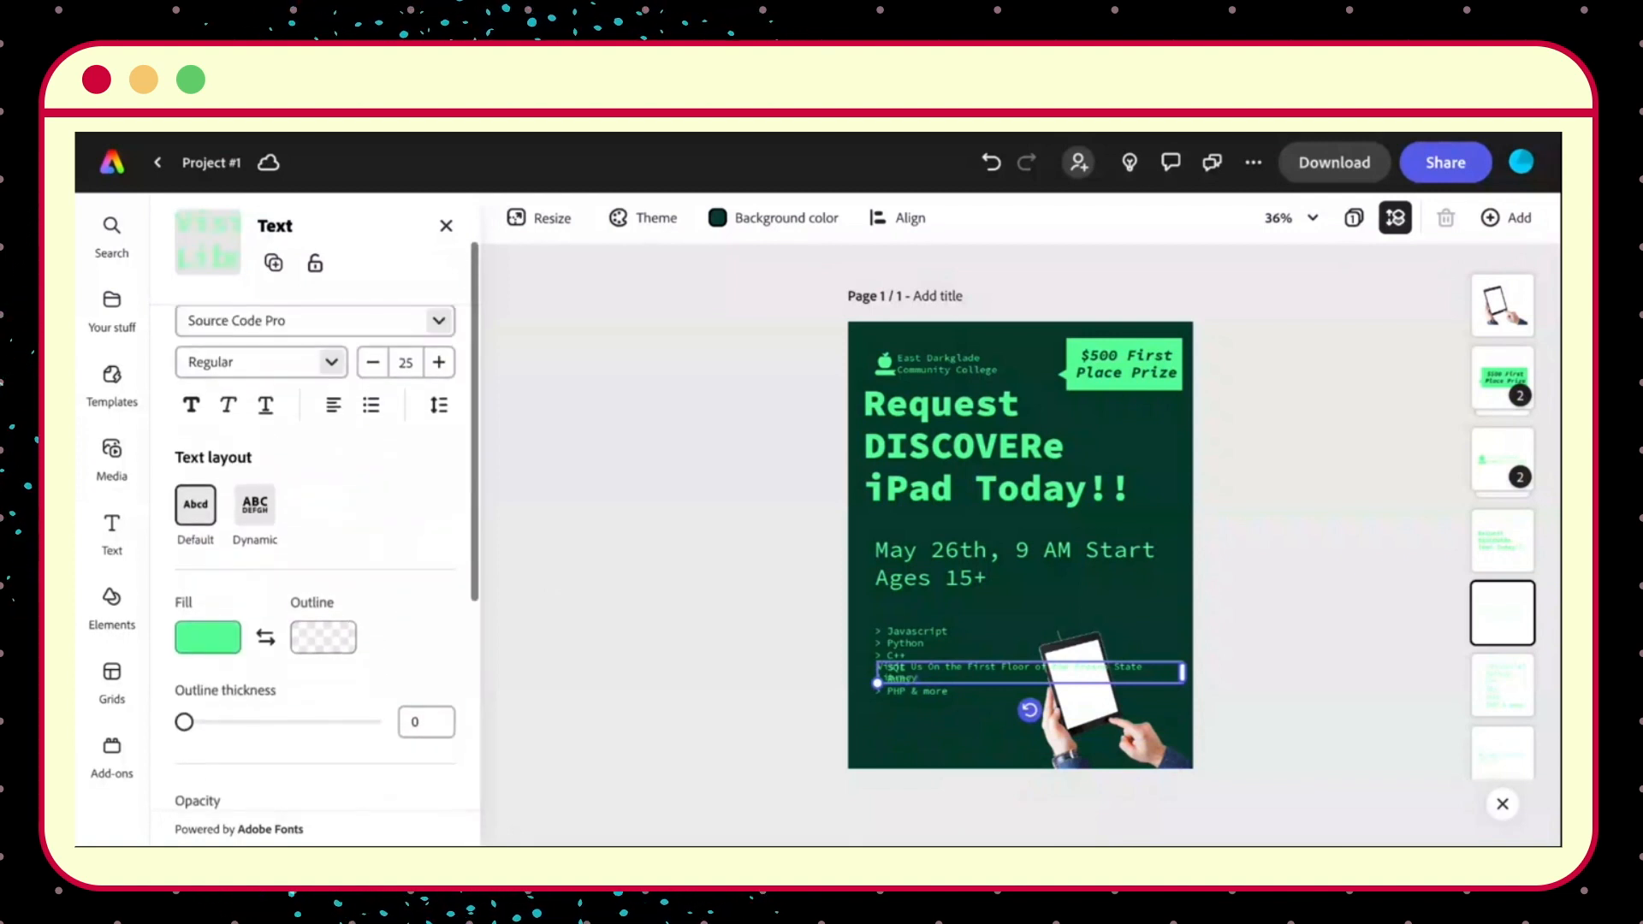
pyautogui.click(261, 522)
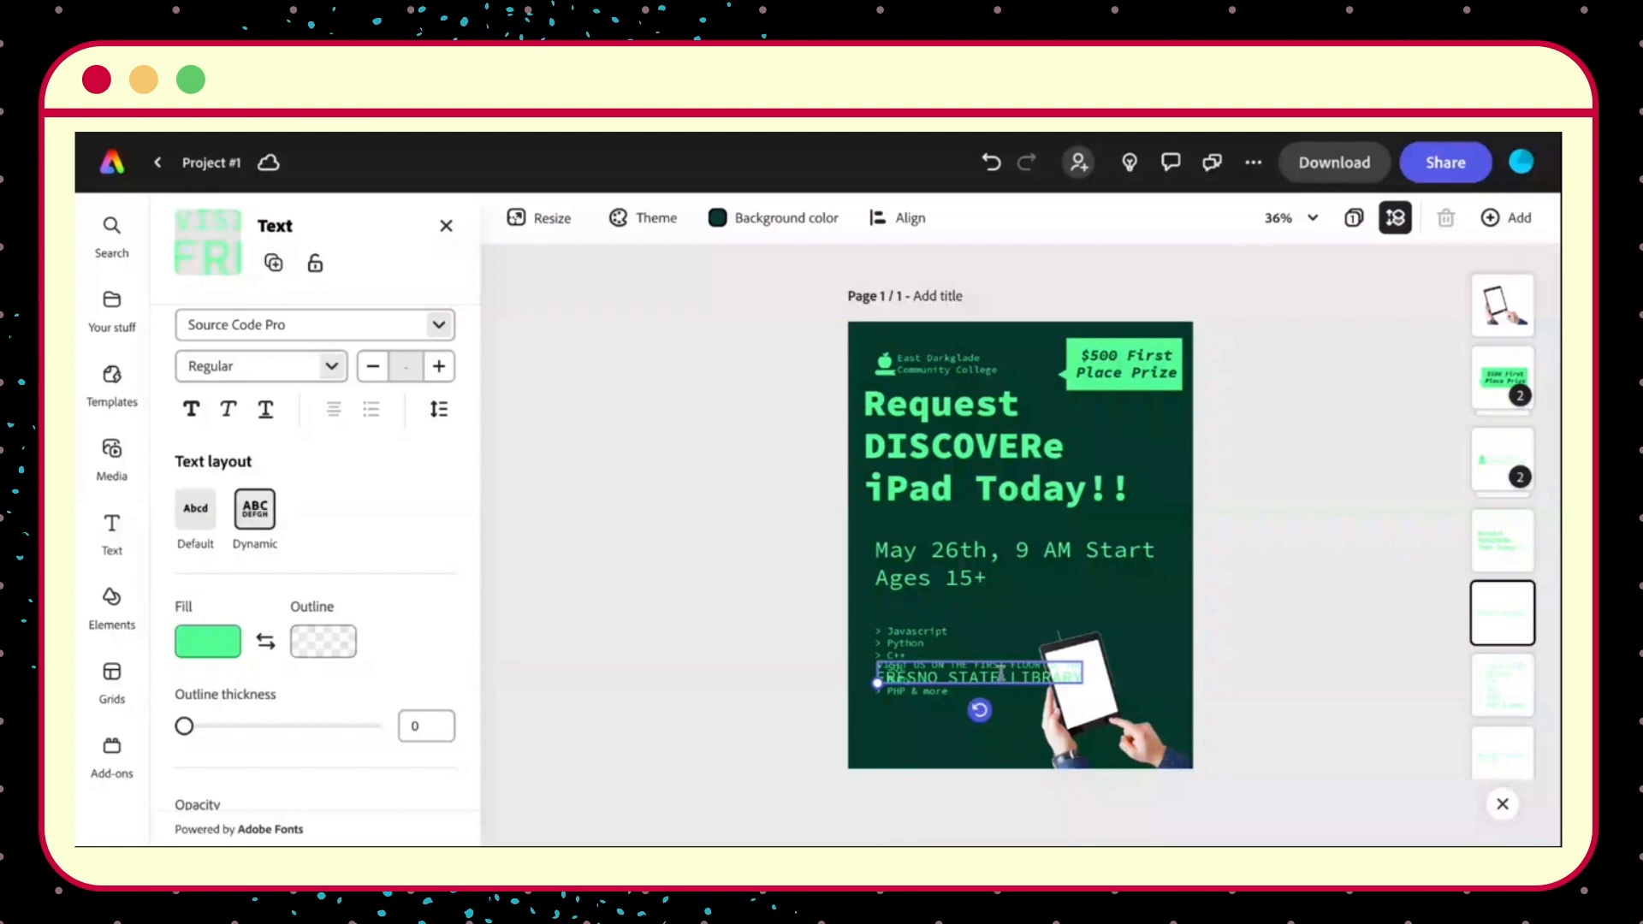
pyautogui.moveTo(874, 688); pyautogui.dragTo(870, 684)
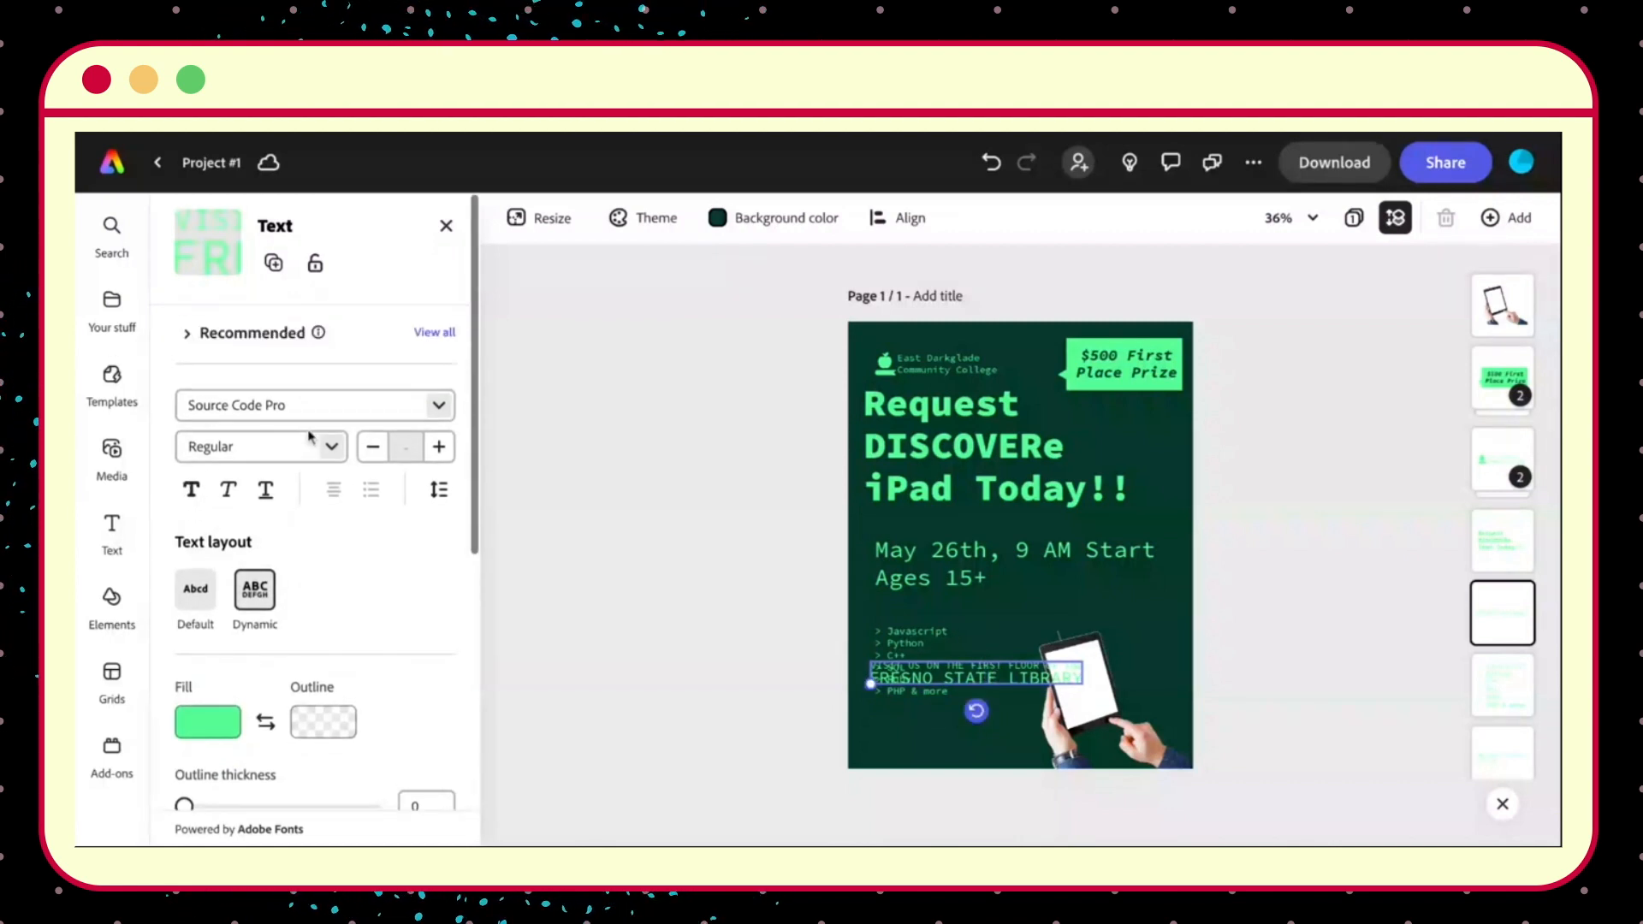
# Try the recommended fonts Mostra Nuova and Fira Sans Ultra Italic on the library location text, and set it to Josefin Slab Bold Italic.
pyautogui.click(188, 336)
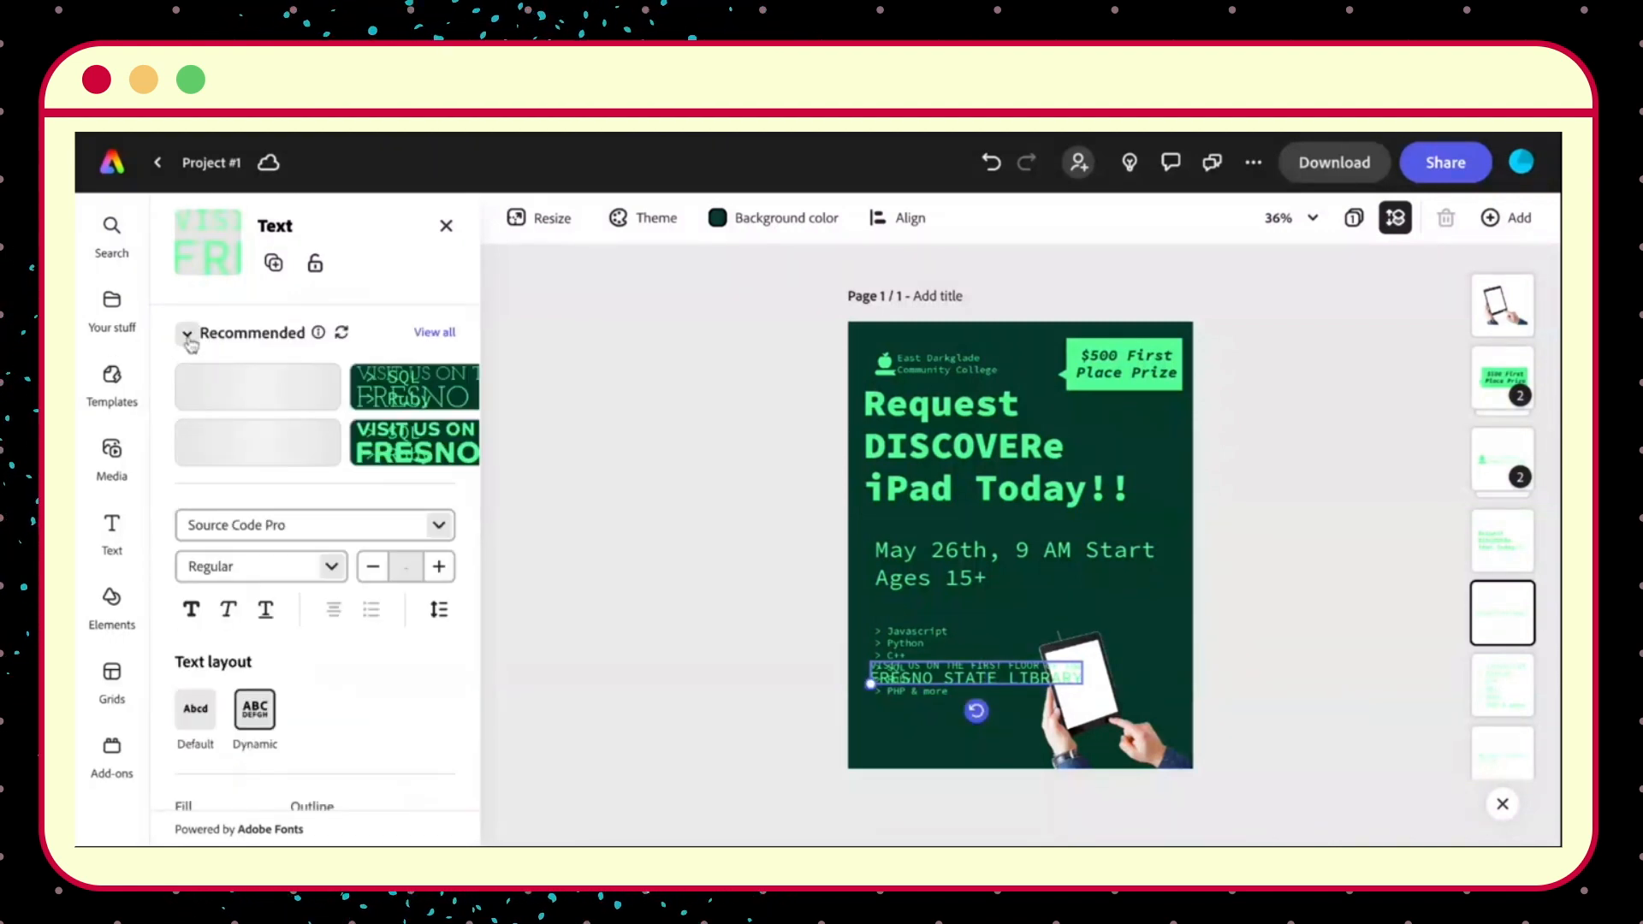
pyautogui.hscroll(8, 391, 454)
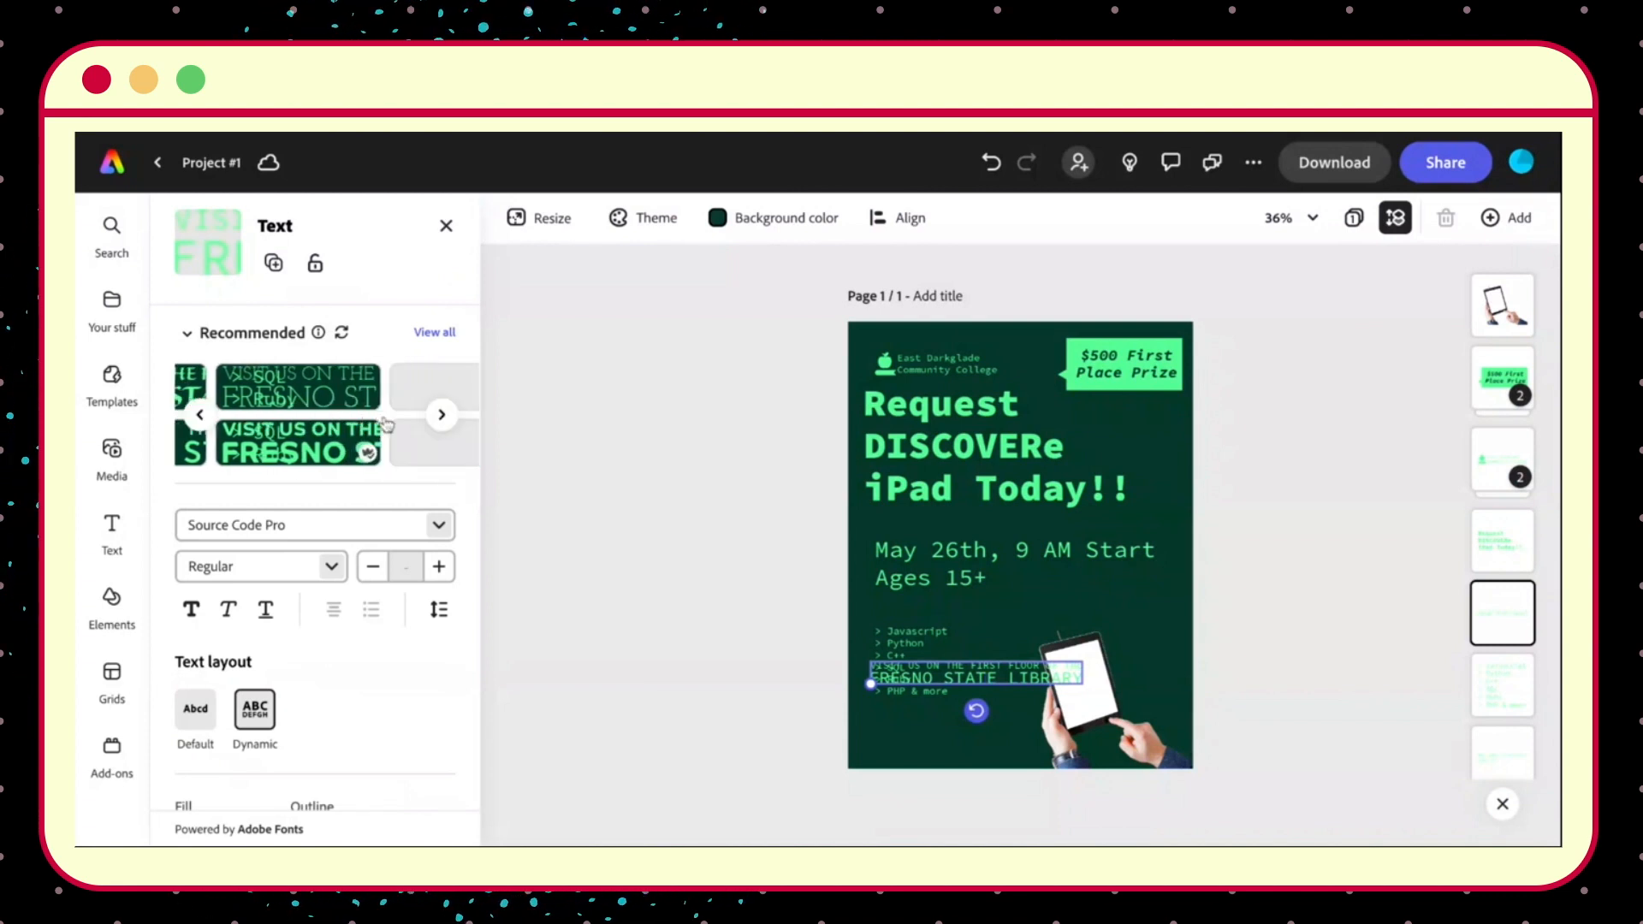
pyautogui.hscroll(6, 385, 424)
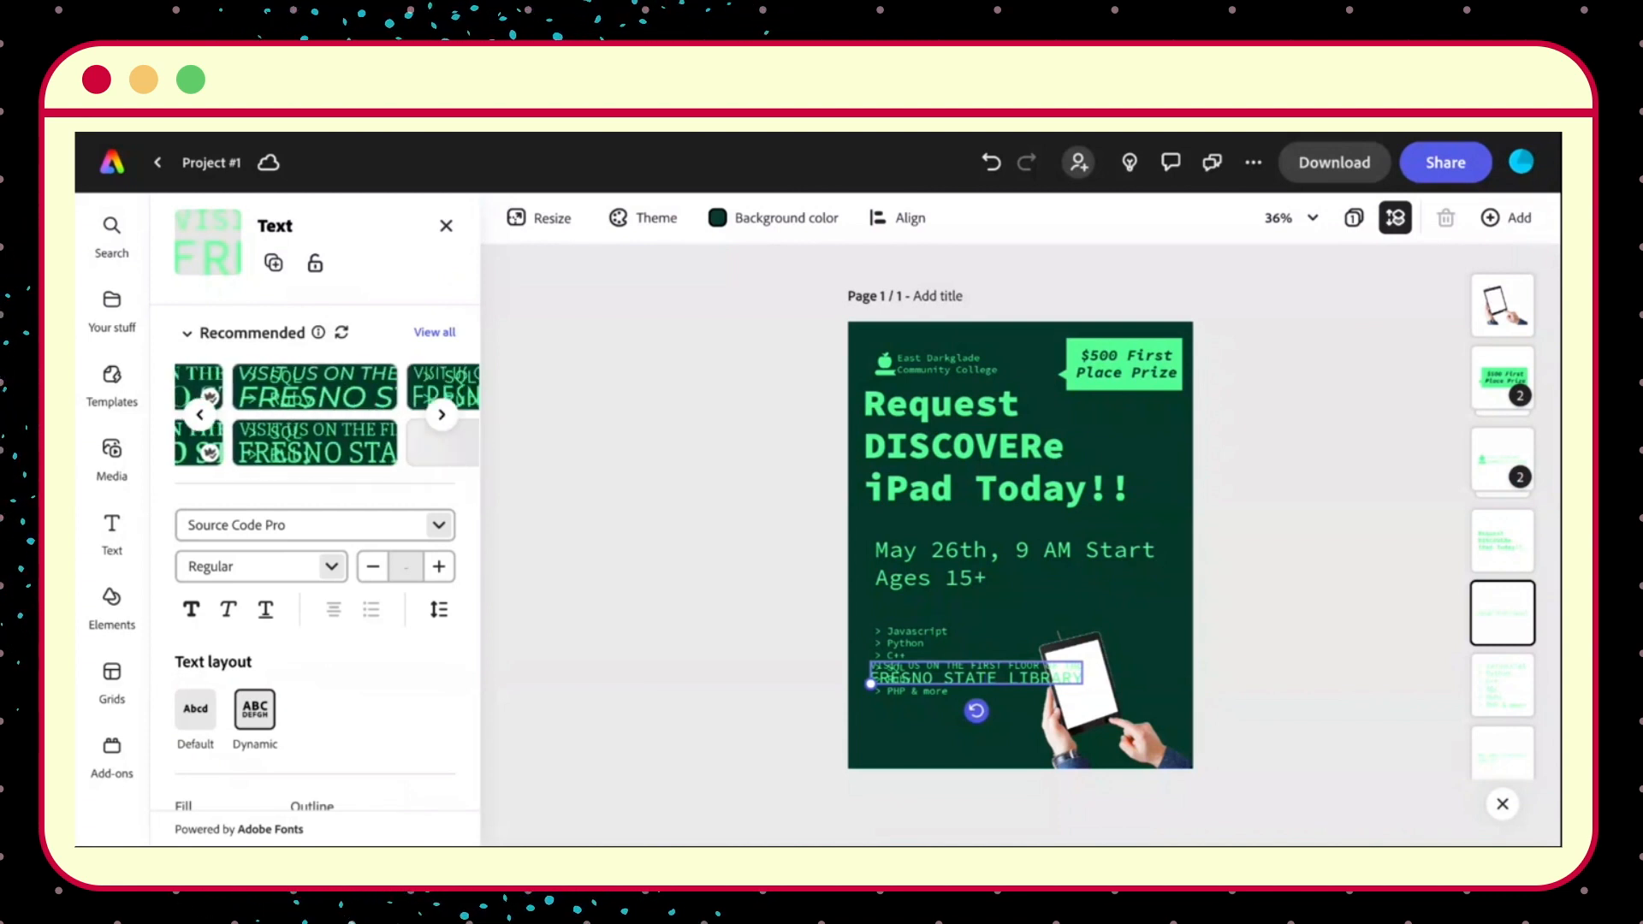
pyautogui.click(371, 392)
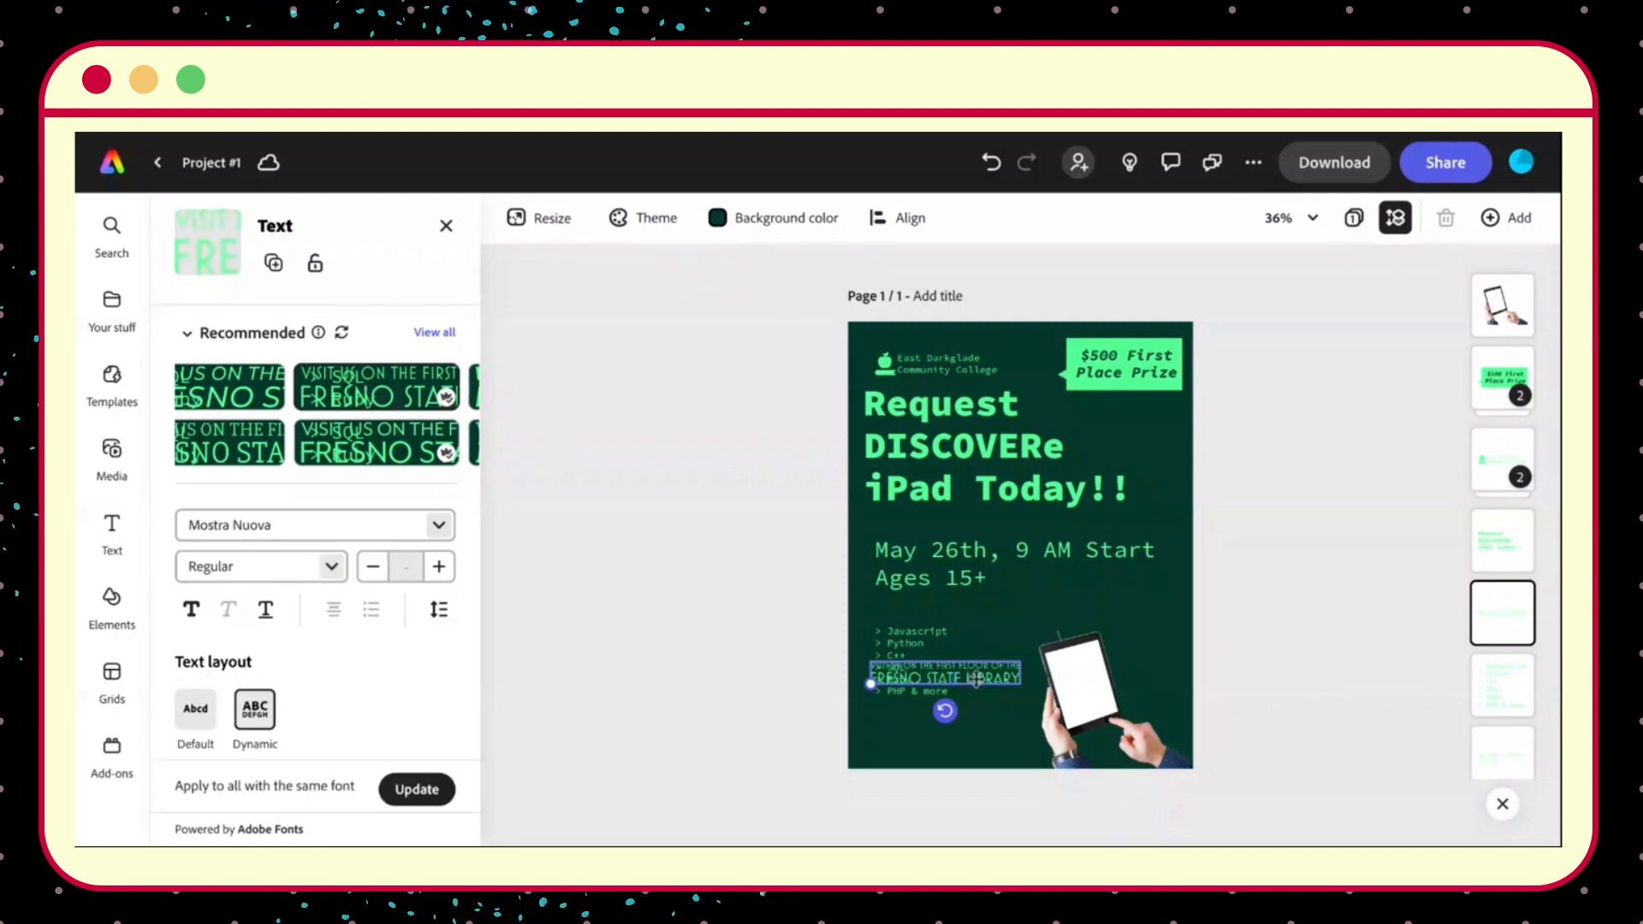
pyautogui.hscroll(6, 399, 440)
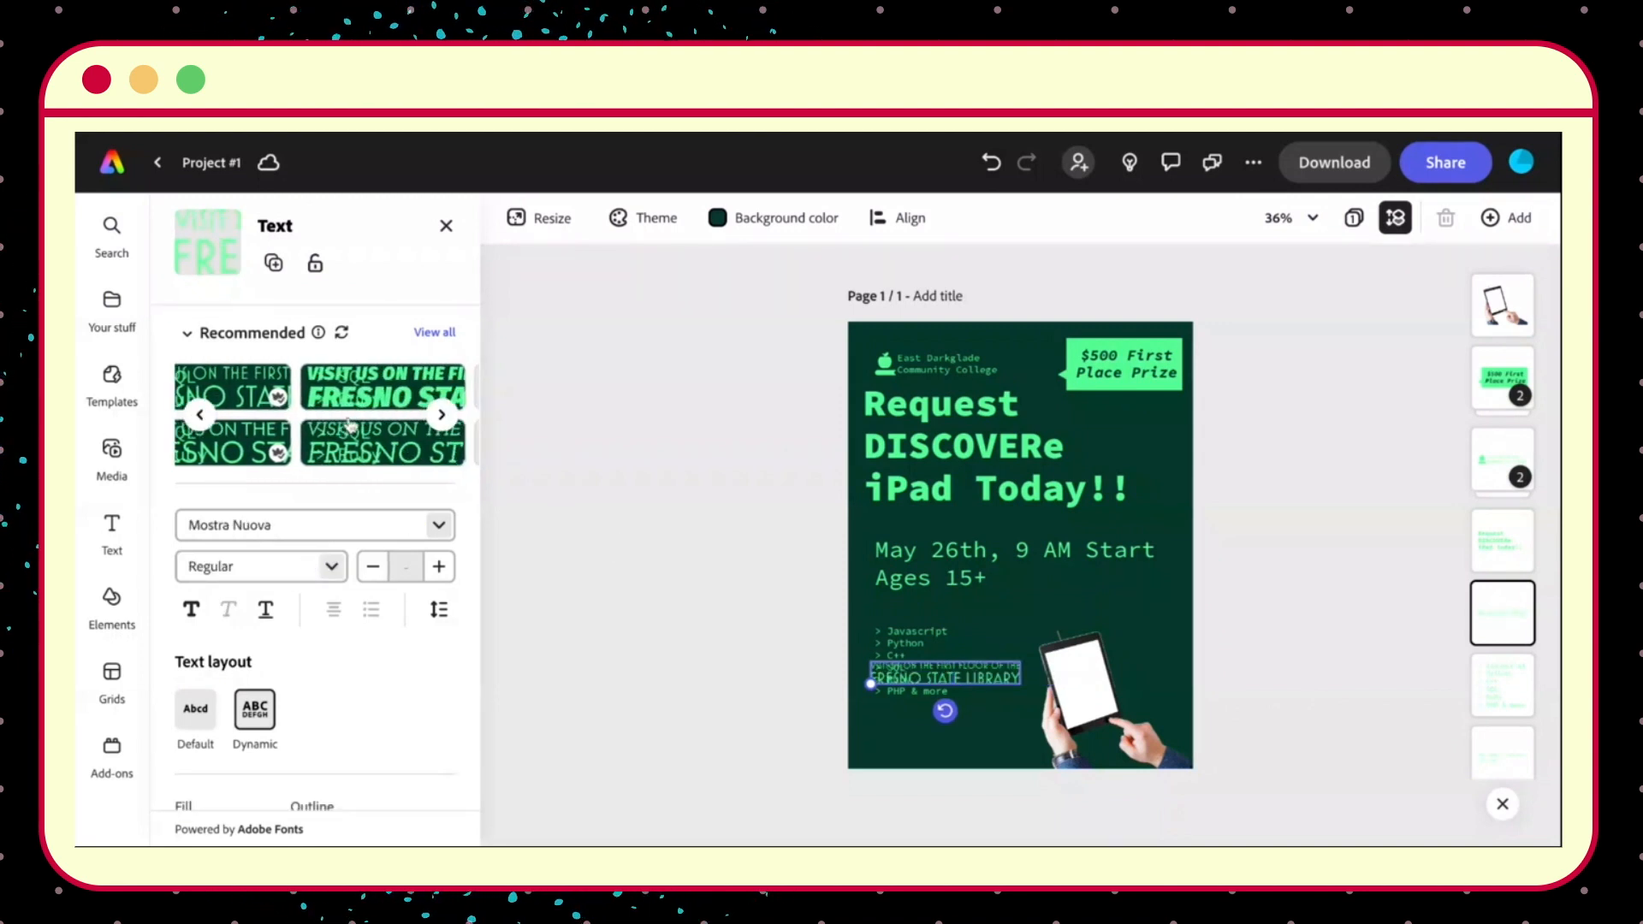
pyautogui.click(368, 399)
pyautogui.hscroll(2, 343, 419)
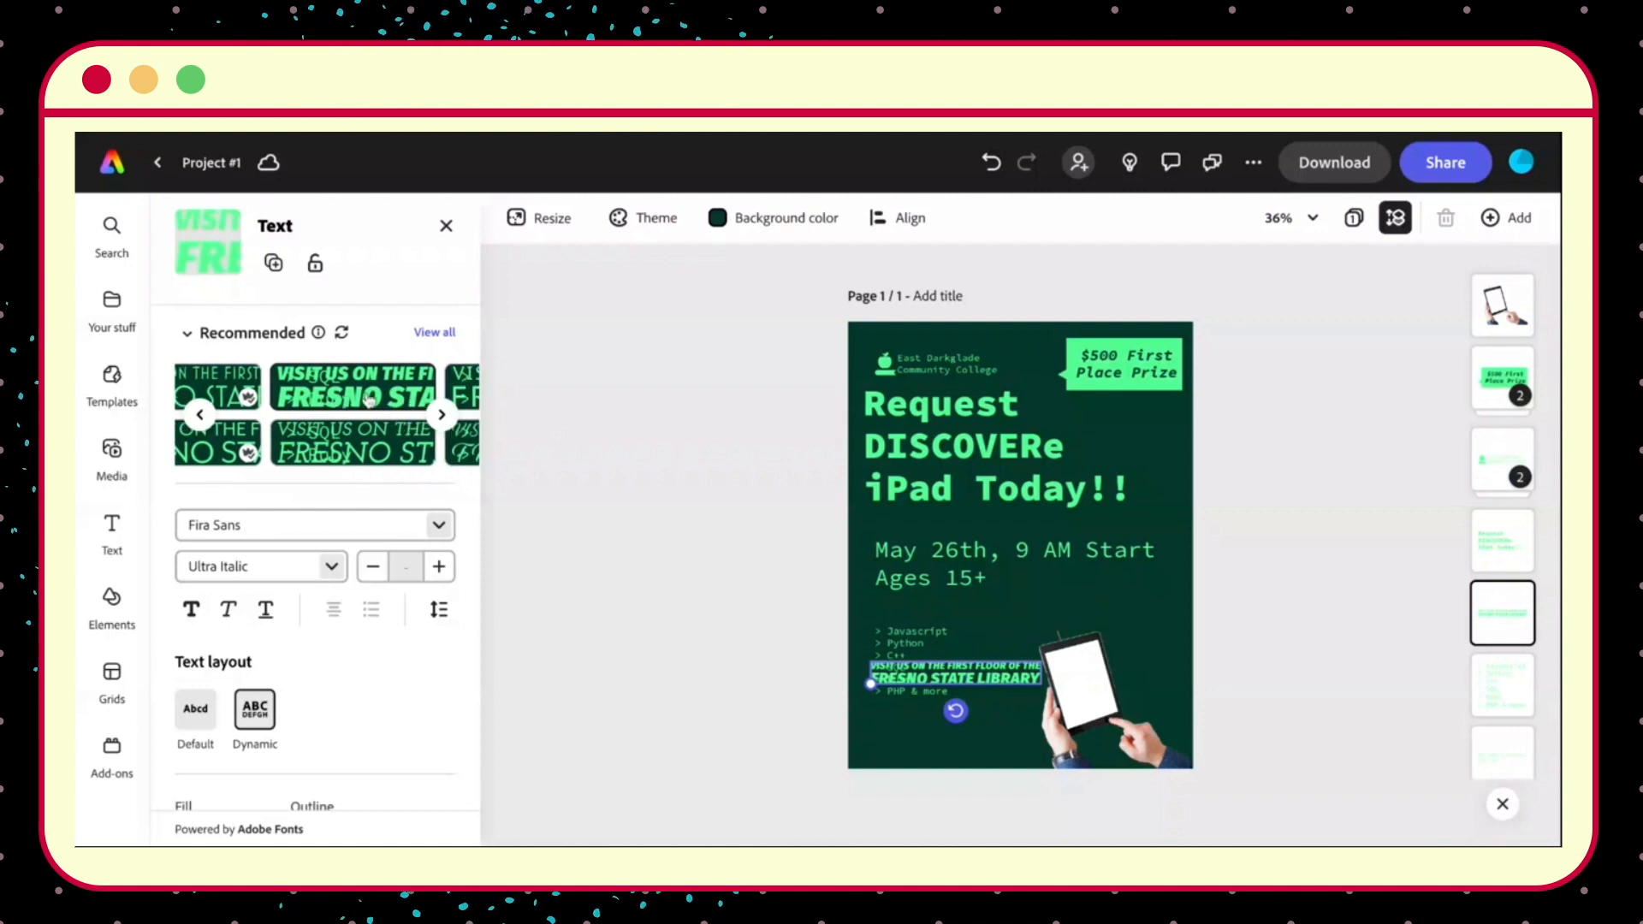
pyautogui.hscroll(-2, 334, 423)
pyautogui.click(255, 443)
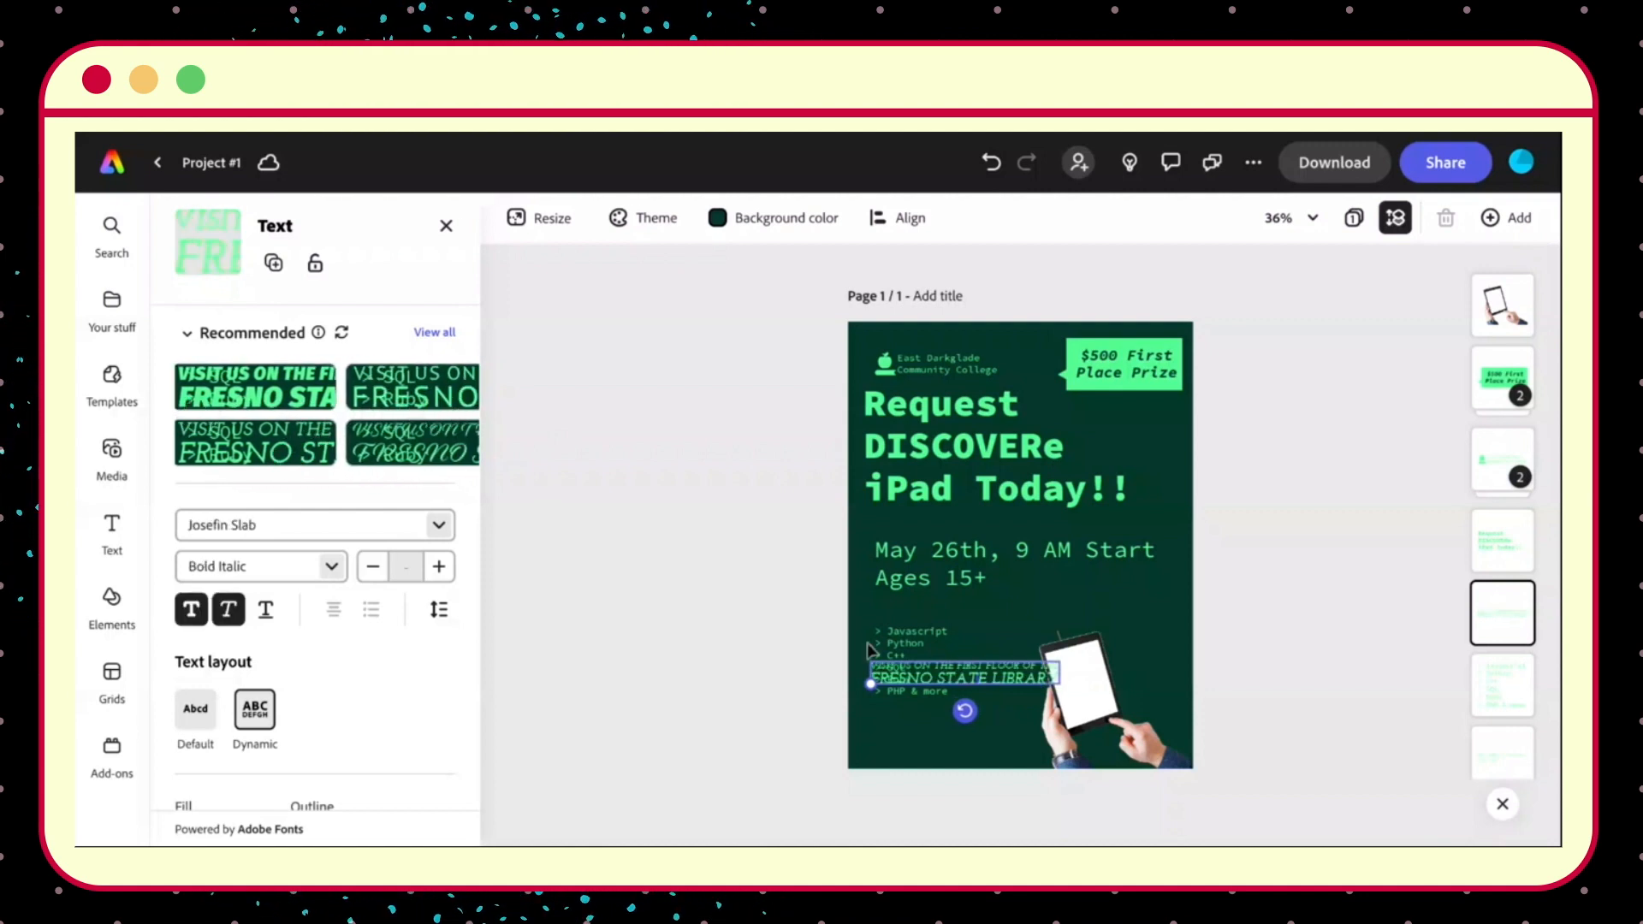
# Set the library location text in the recommended Rokkitt ExtraBold font and move it below the bullet list near the flyer's left edge.
pyautogui.hscroll(4, 352, 433)
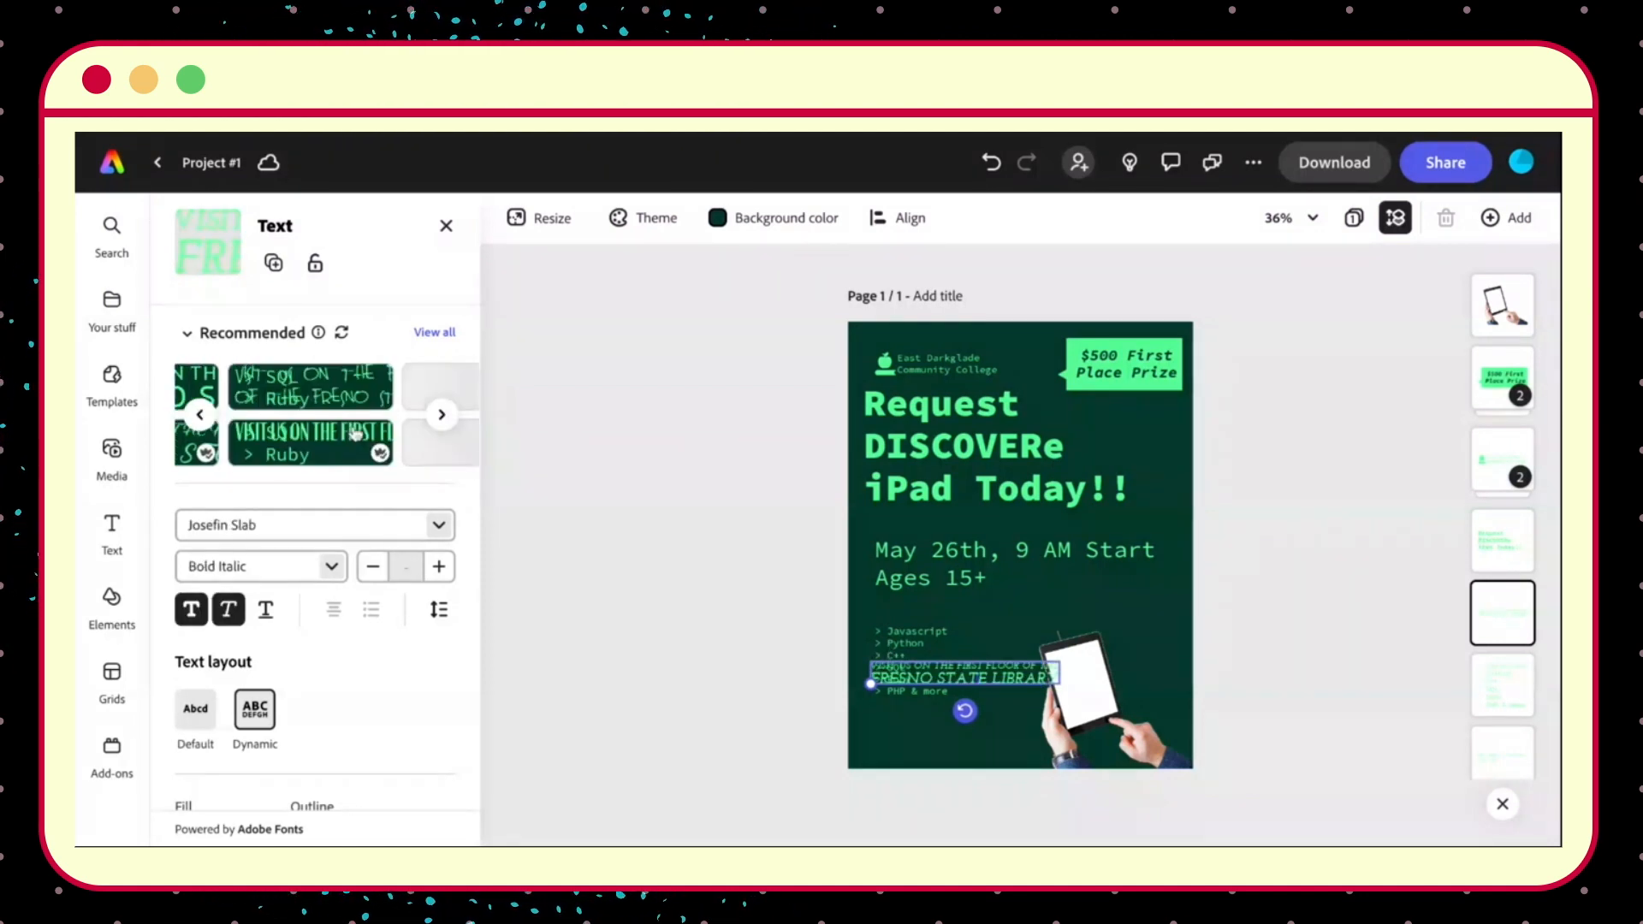
pyautogui.hscroll(3, 354, 433)
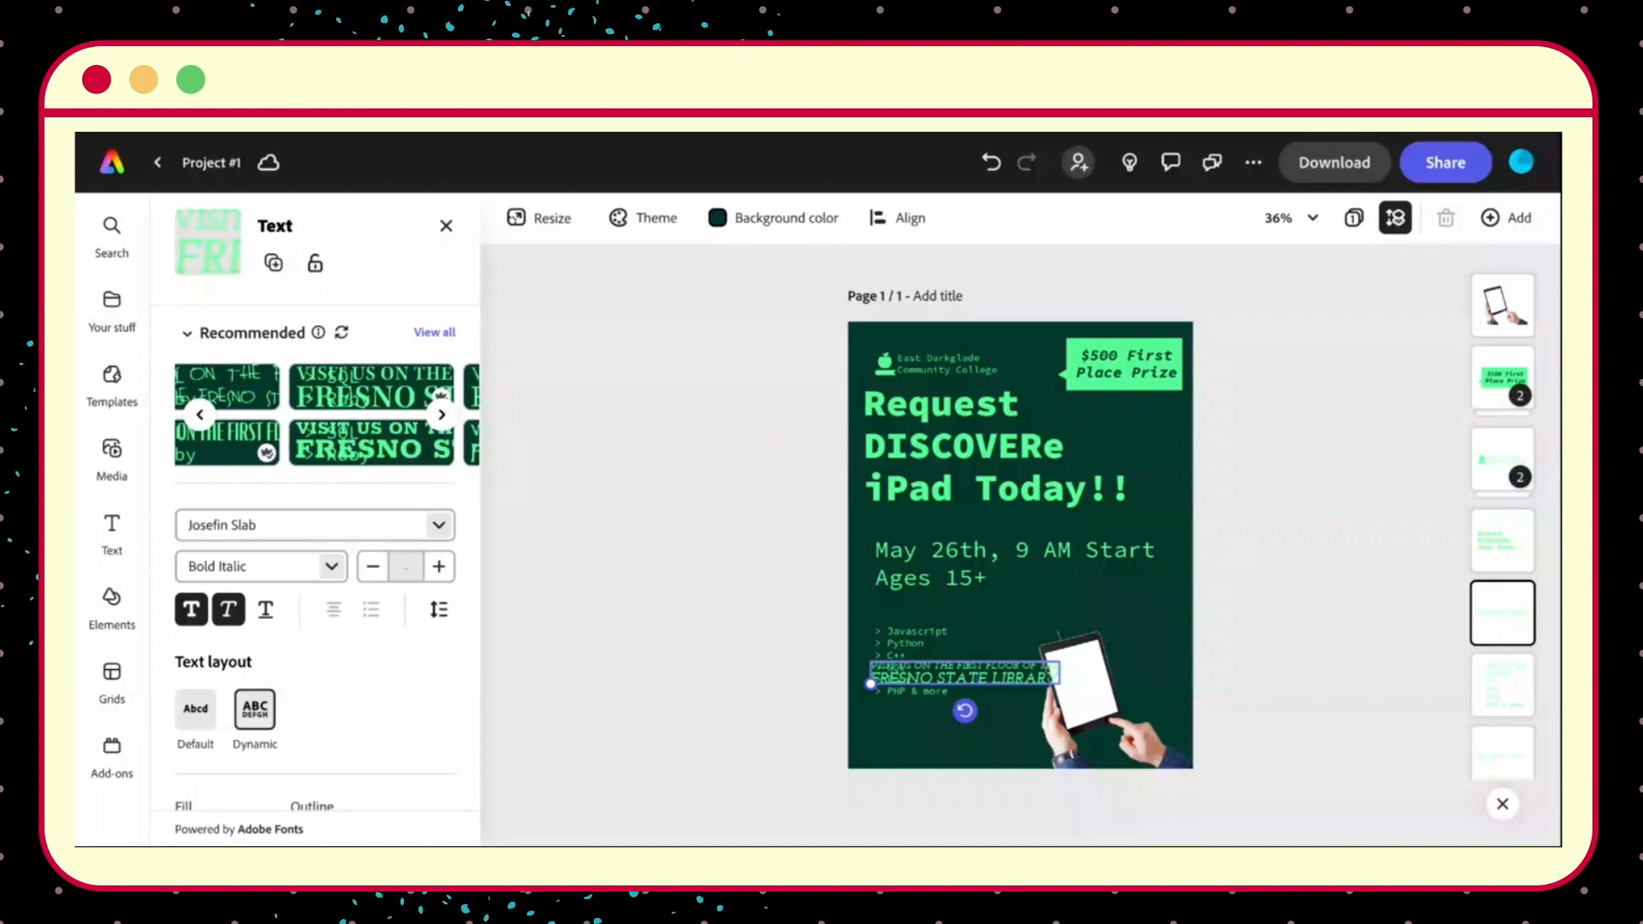
pyautogui.click(354, 436)
pyautogui.moveTo(994, 669); pyautogui.dragTo(977, 726)
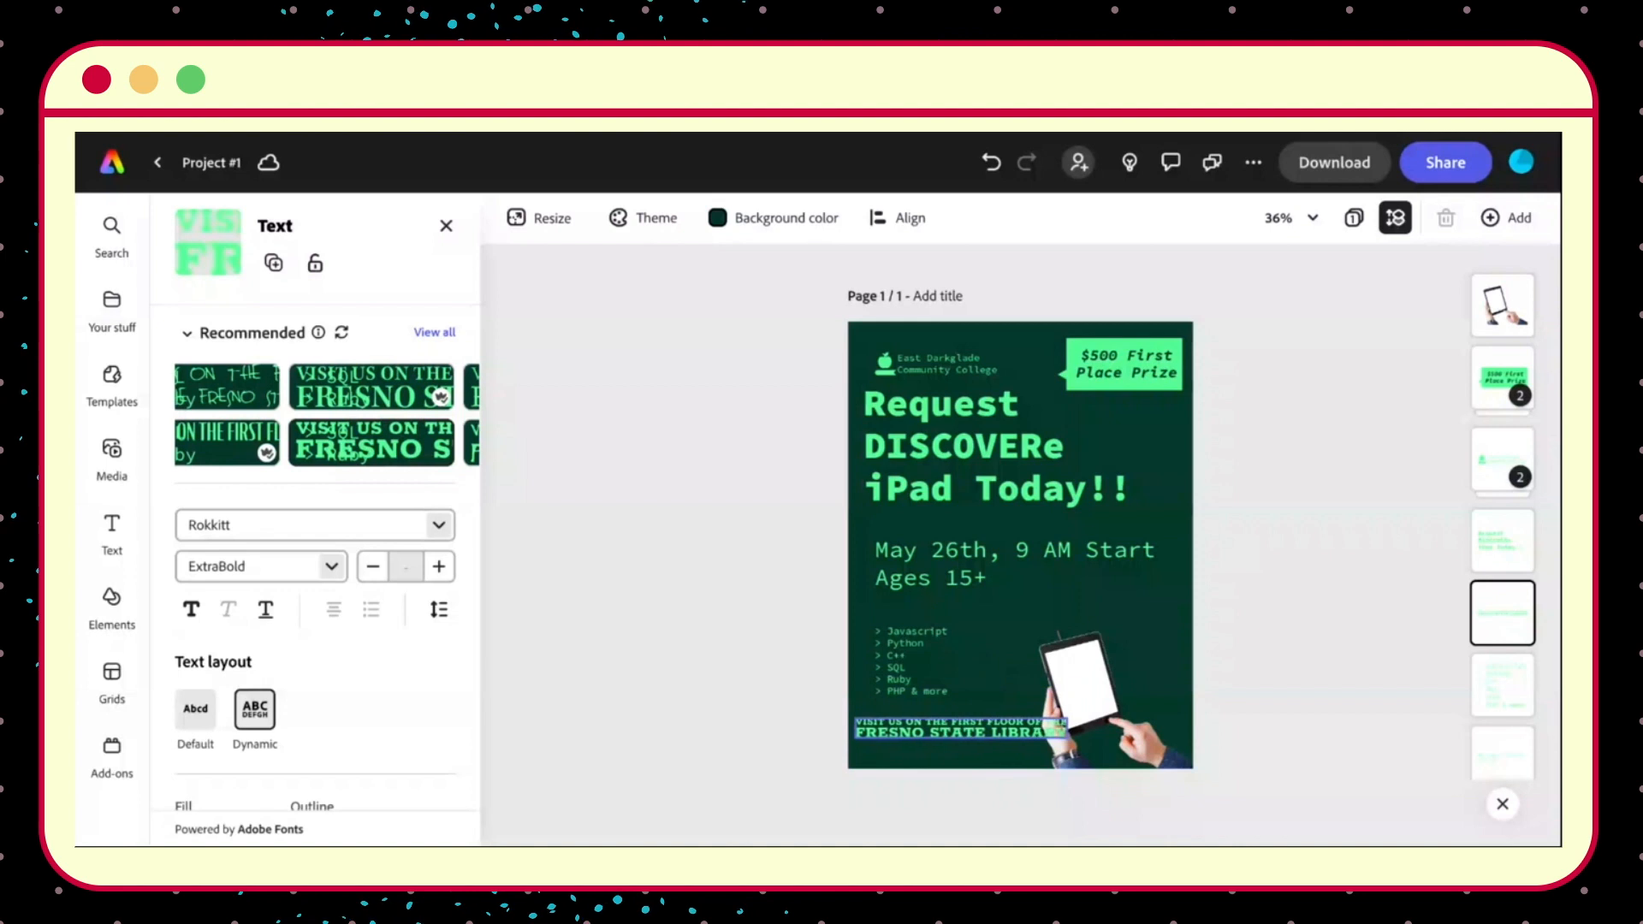
# Shift the tablet cutout to the page's right edge, clear of the library location text, and lower that text toward the page bottom.
pyautogui.moveTo(1085, 684); pyautogui.dragTo(1111, 685)
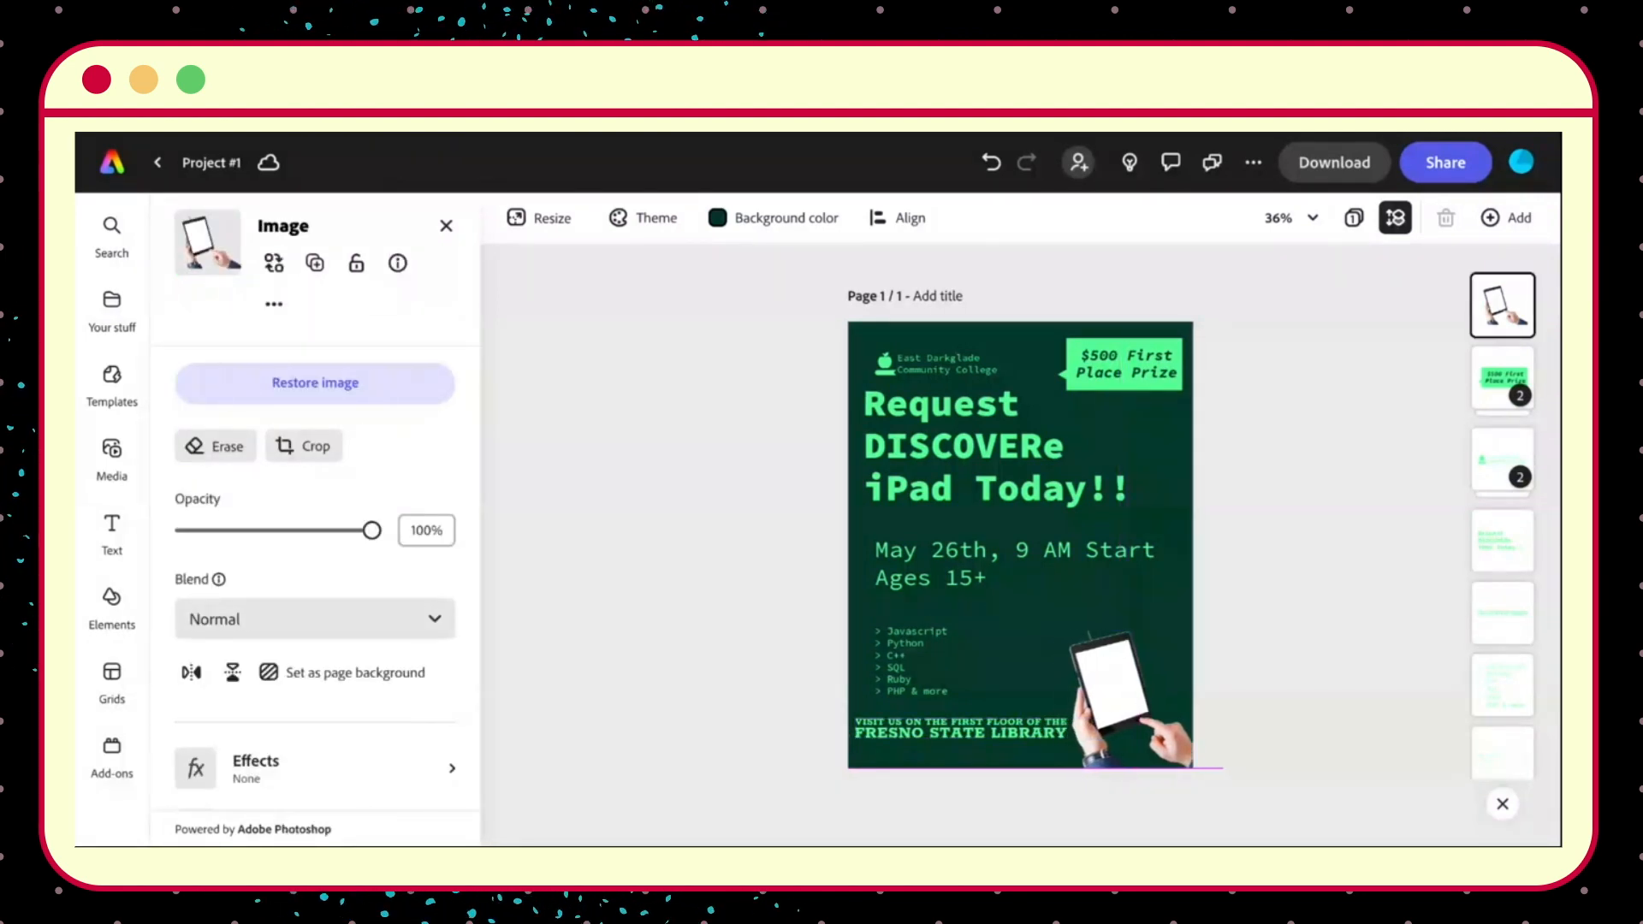
pyautogui.click(992, 729)
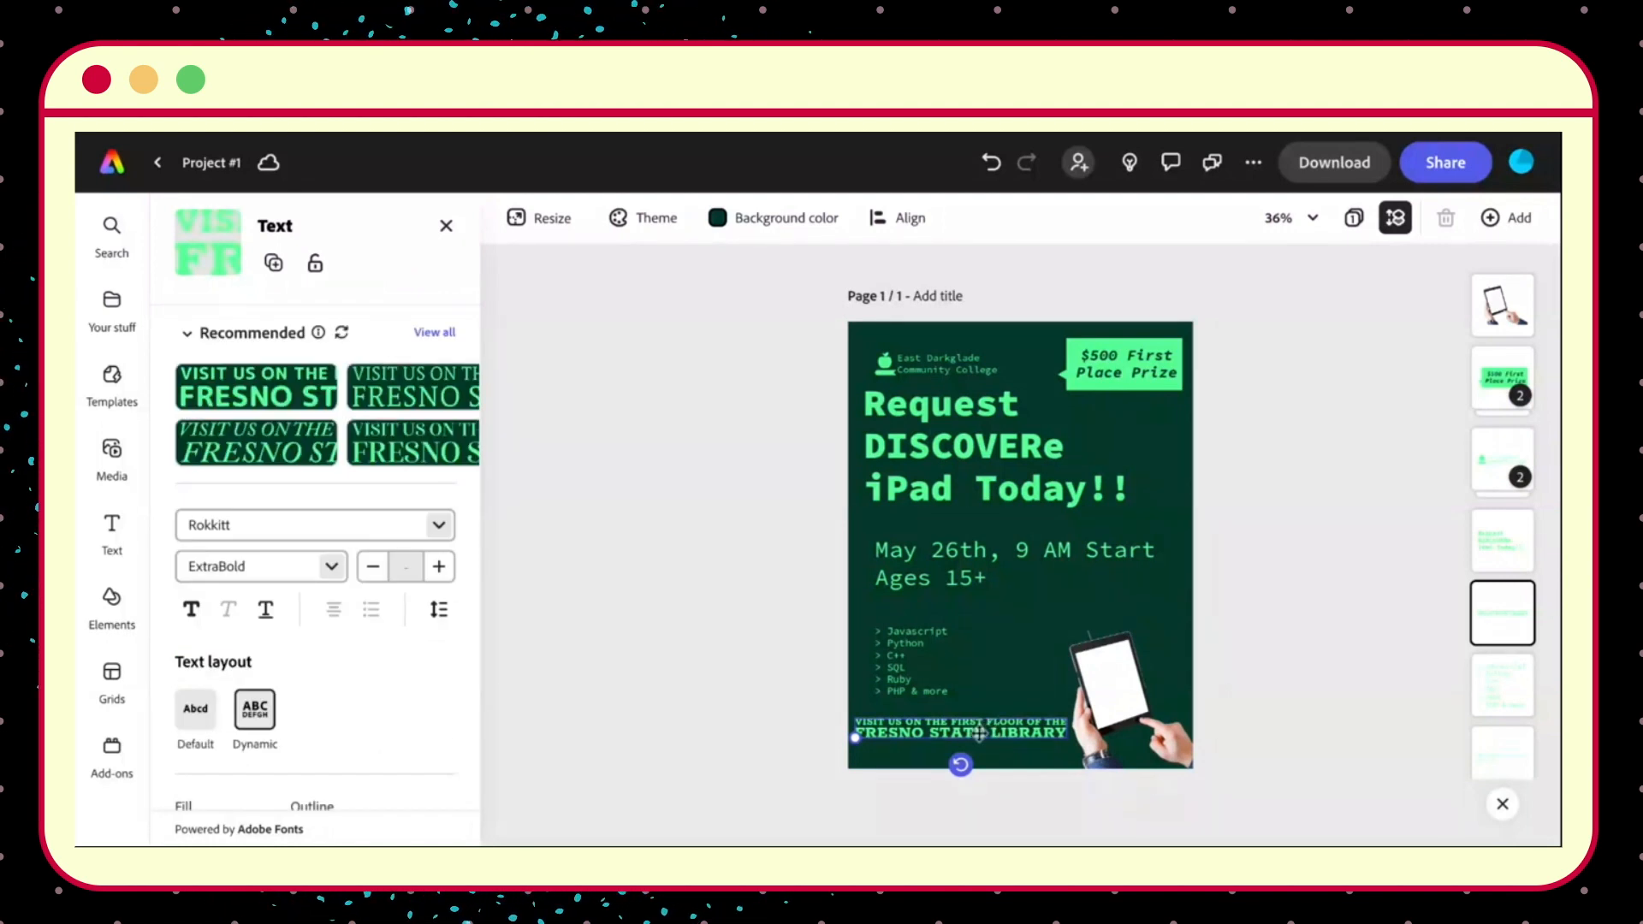
pyautogui.doubleClick(976, 731)
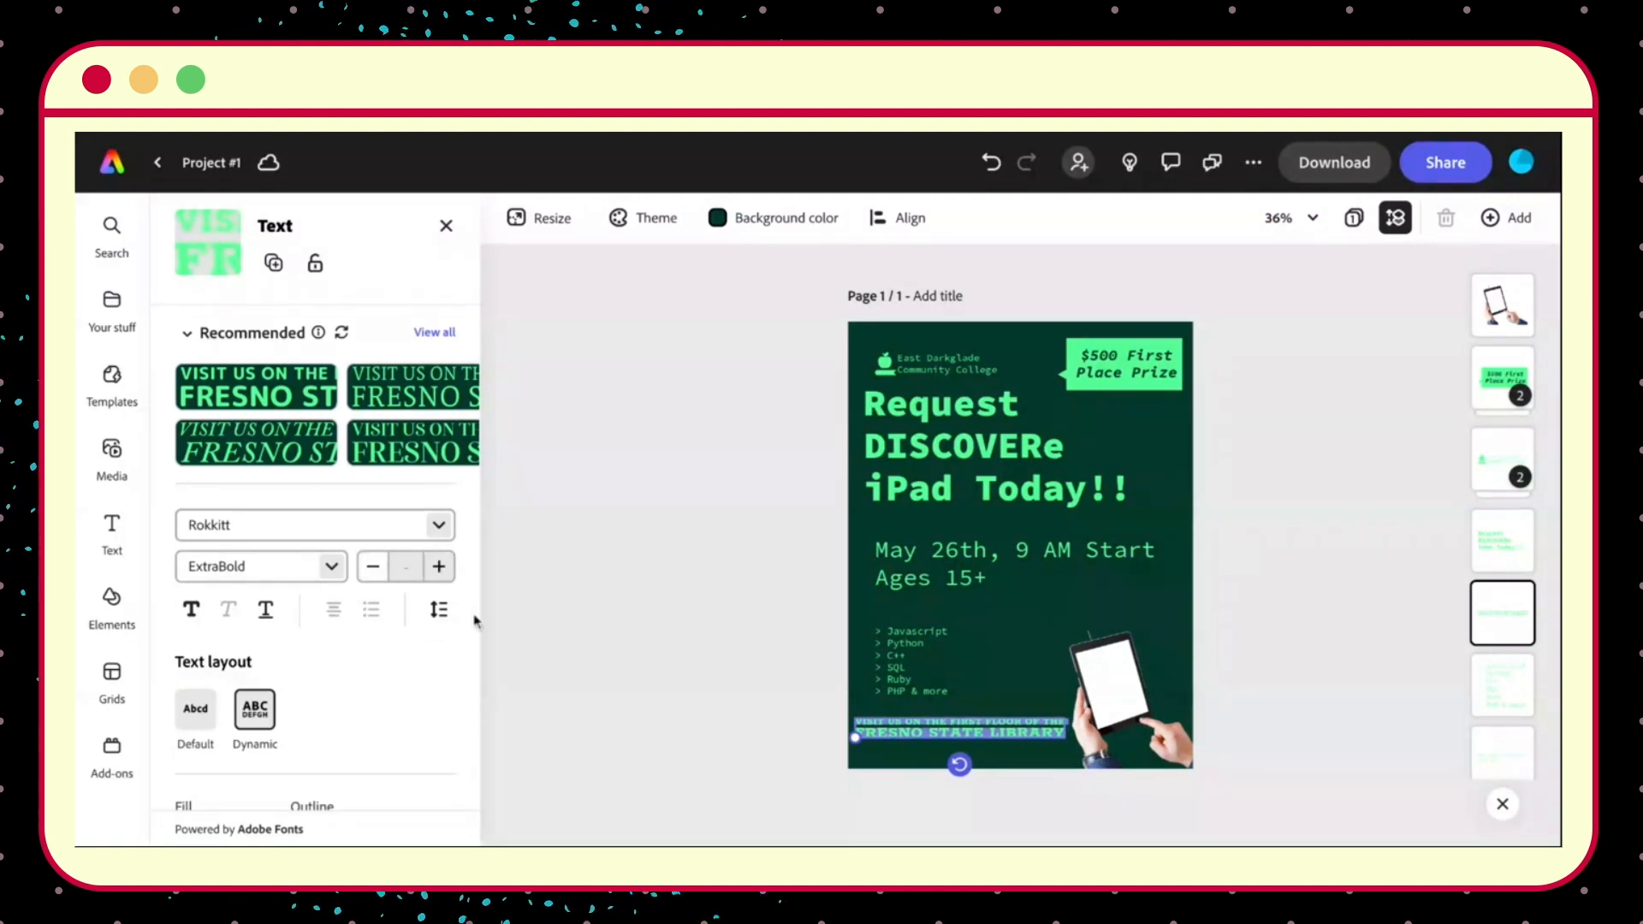
pyautogui.moveTo(963, 733); pyautogui.dragTo(962, 747)
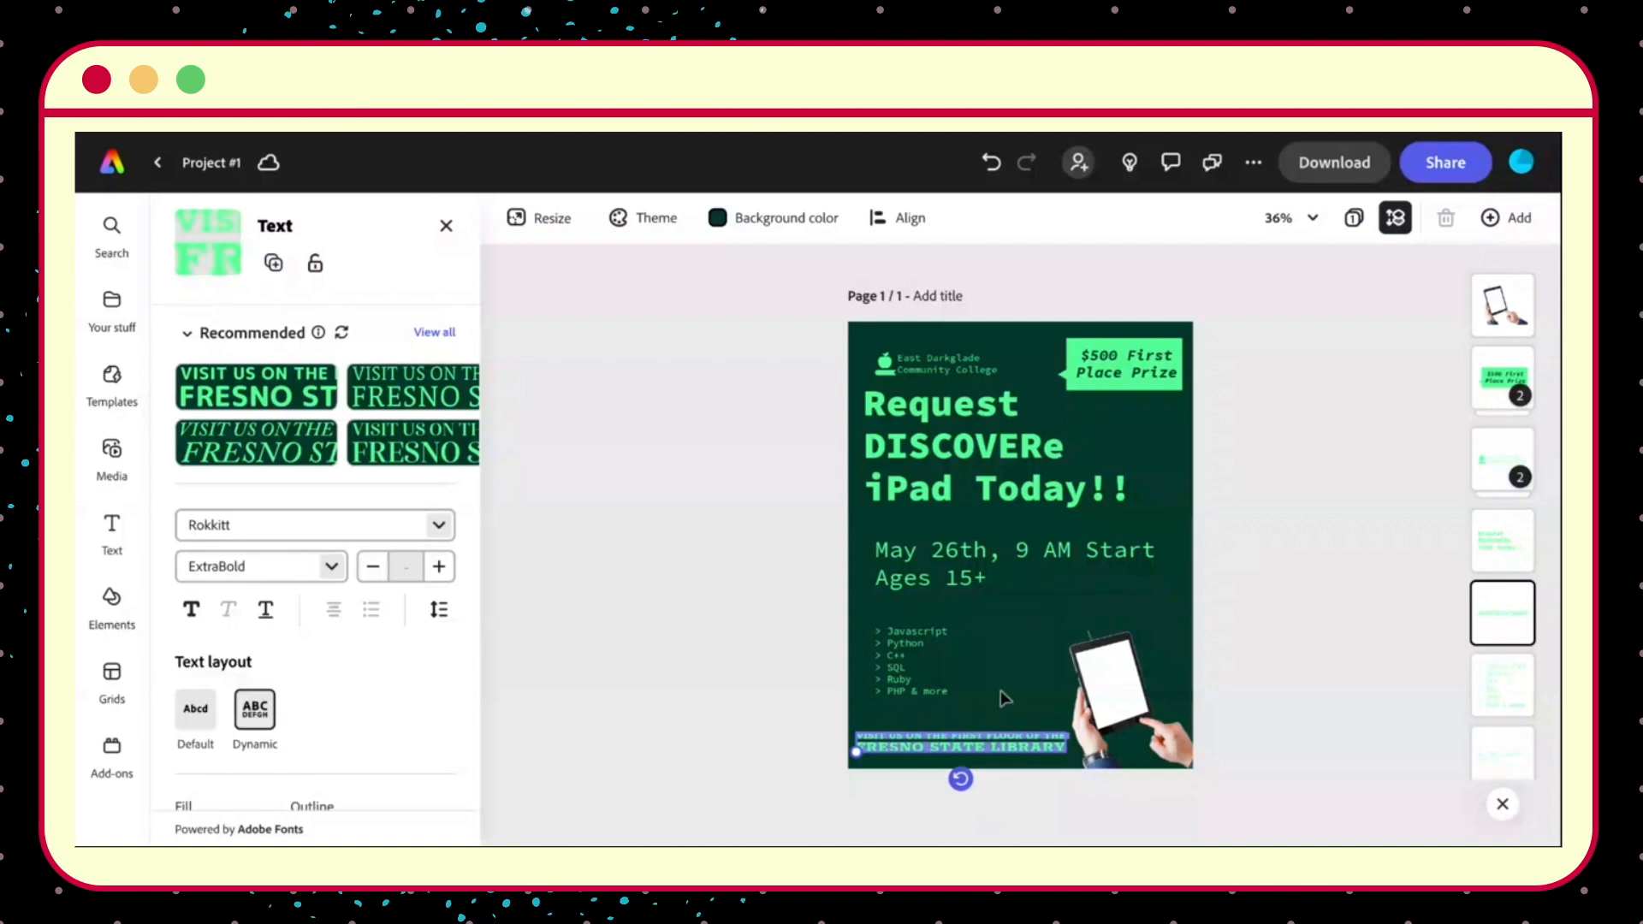
pyautogui.click(1266, 682)
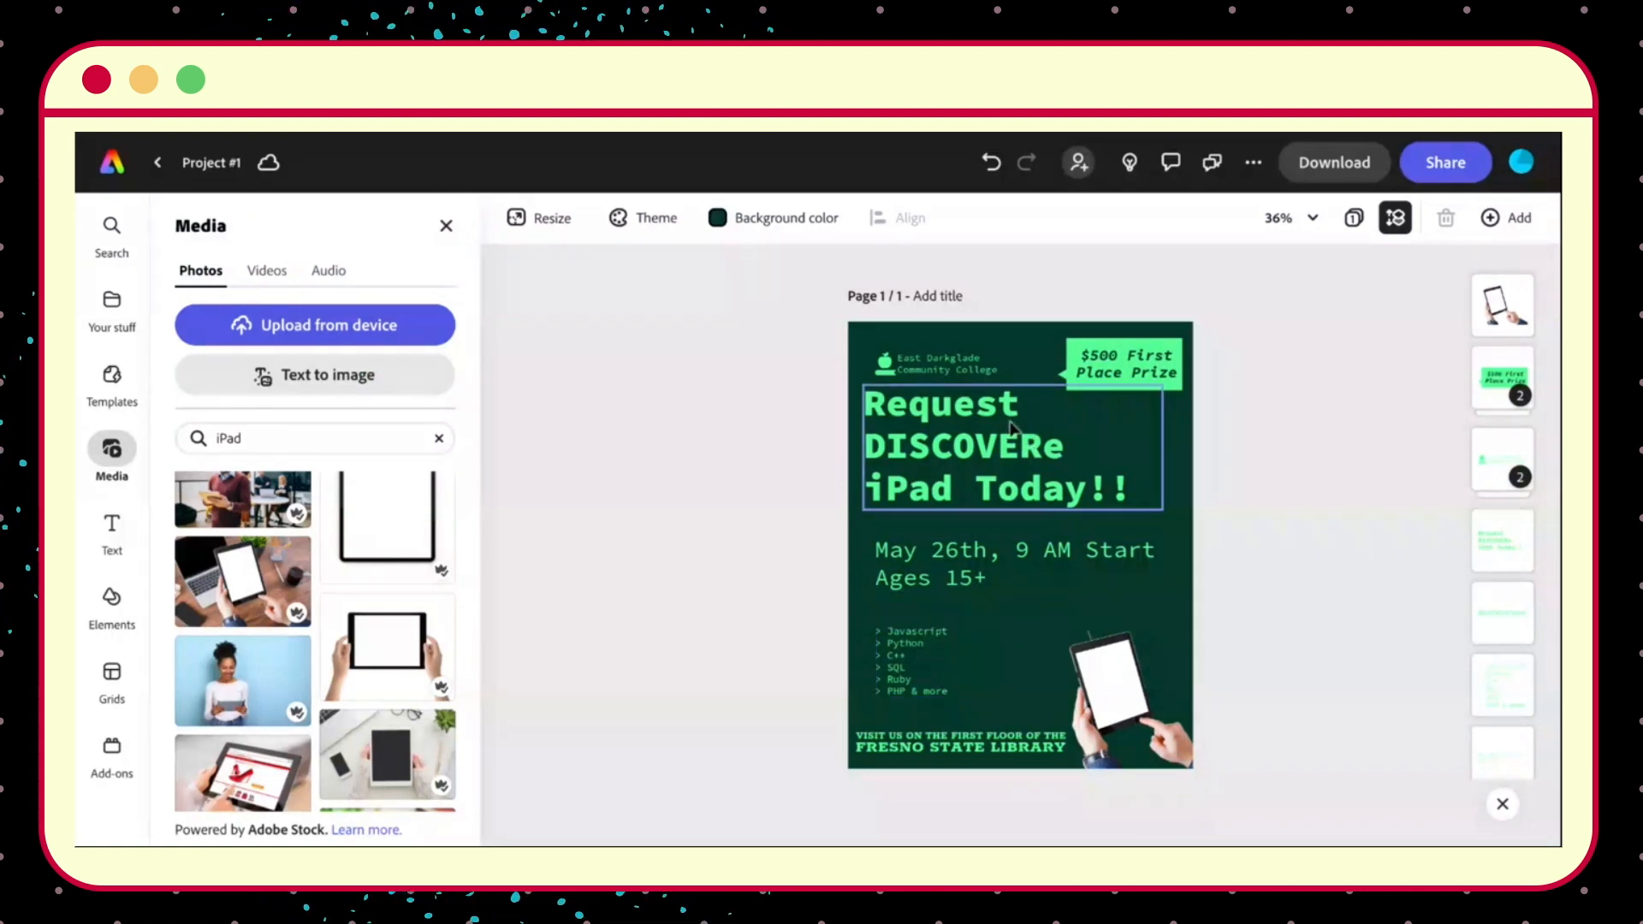
pyautogui.click(997, 369)
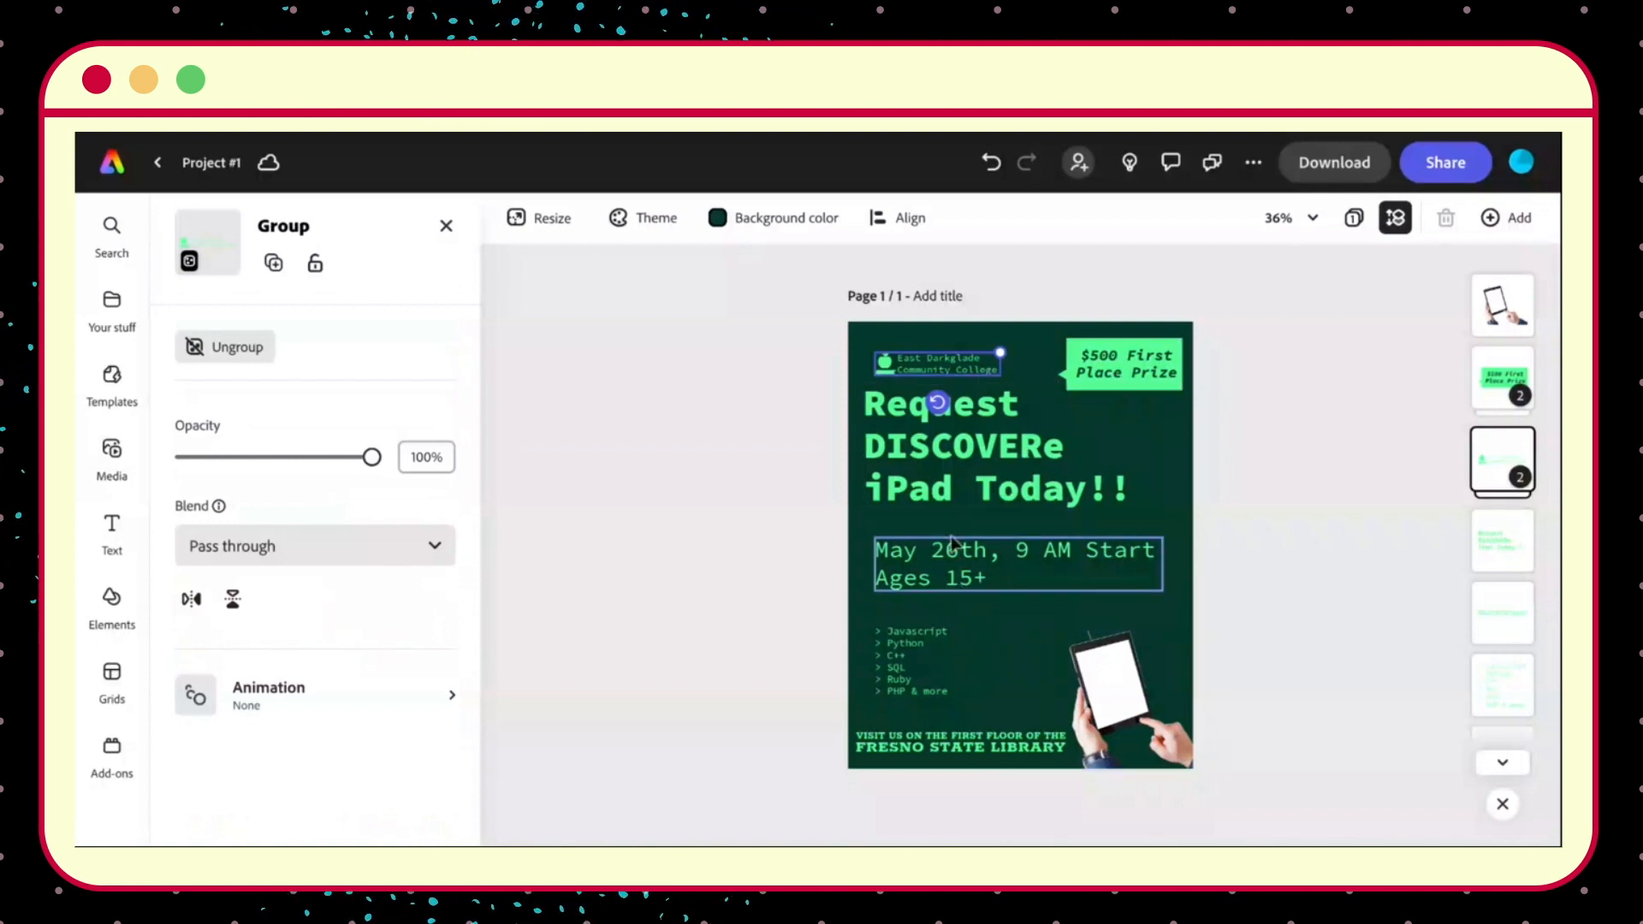
pyautogui.click(1010, 498)
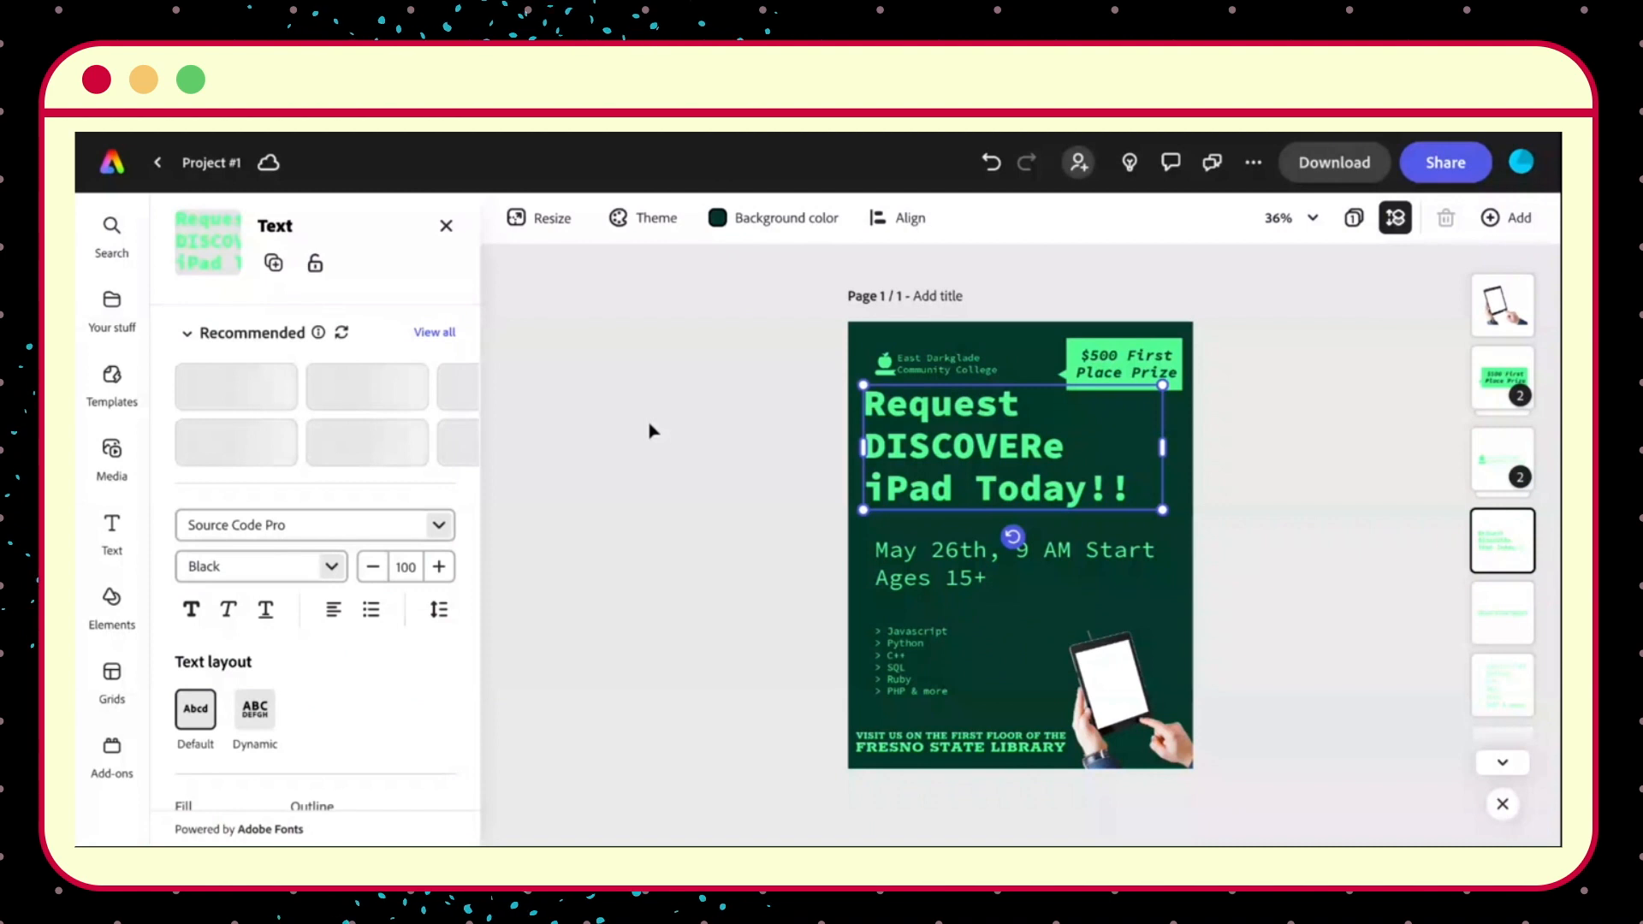
pyautogui.click(984, 646)
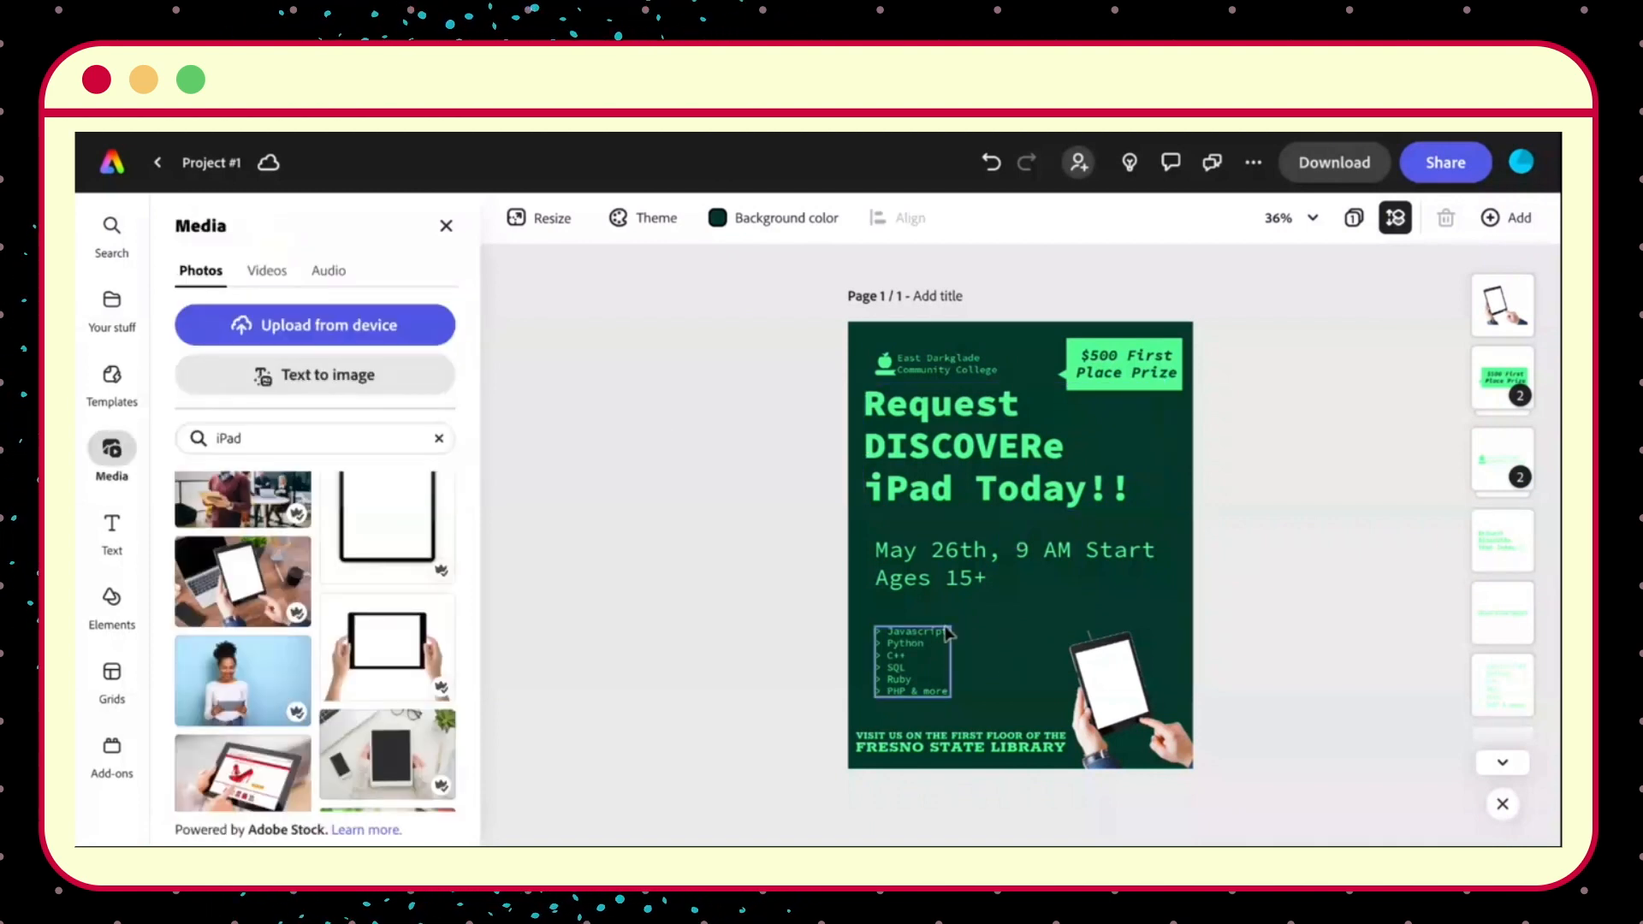
pyautogui.click(947, 633)
pyautogui.click(1048, 642)
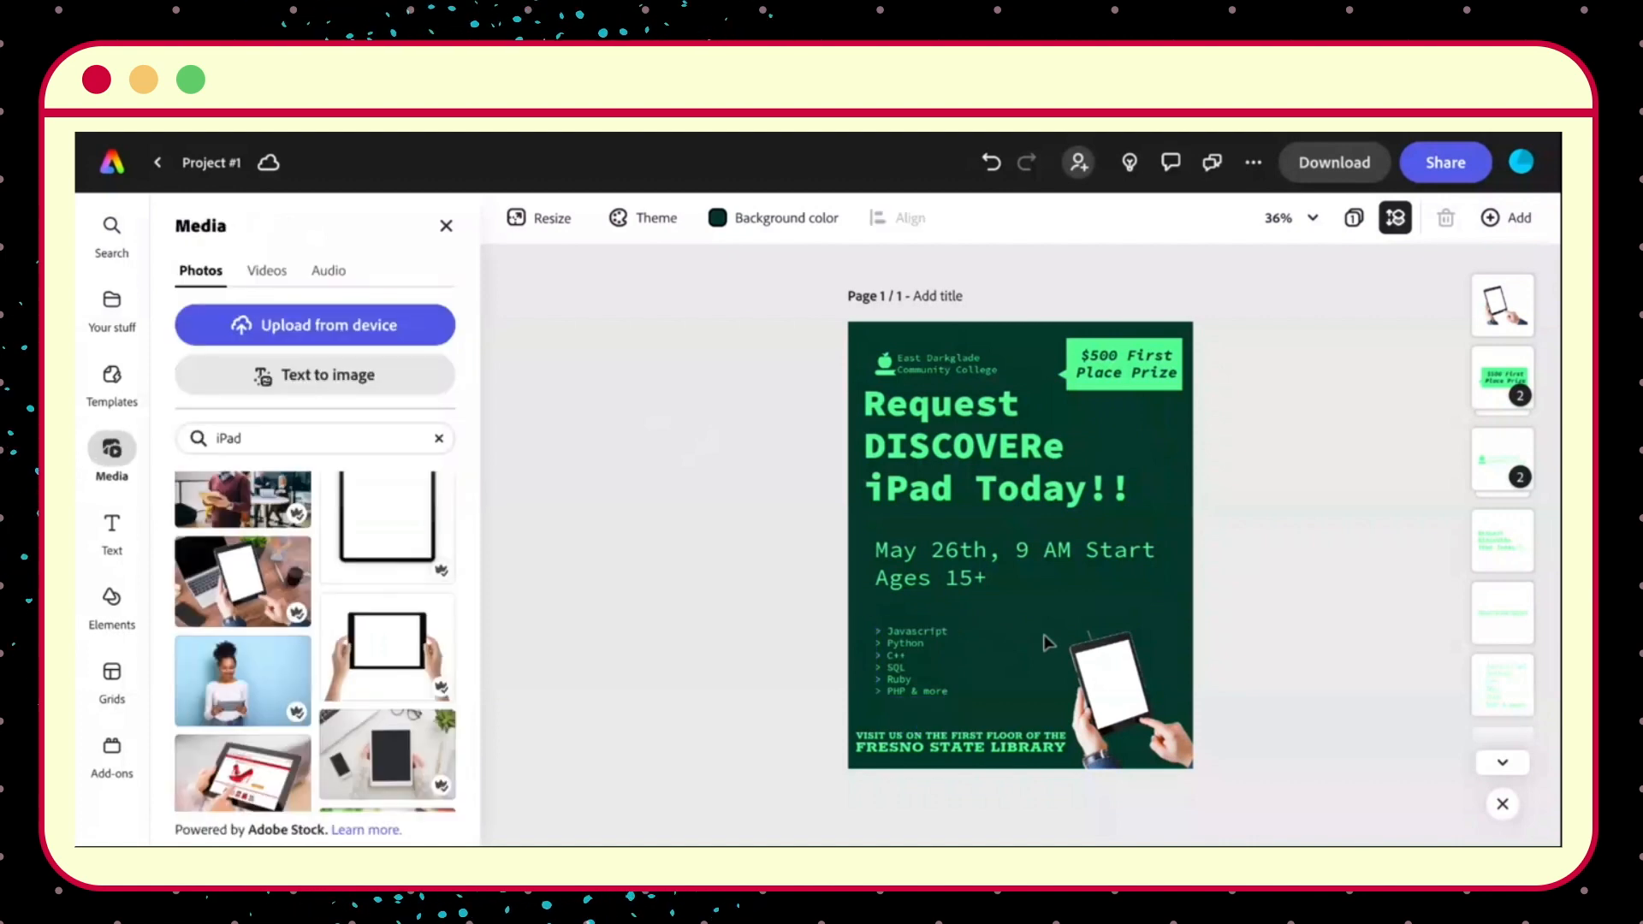
# Change the page background to a custom light blue, #9AB1FC.
pyautogui.click(734, 224)
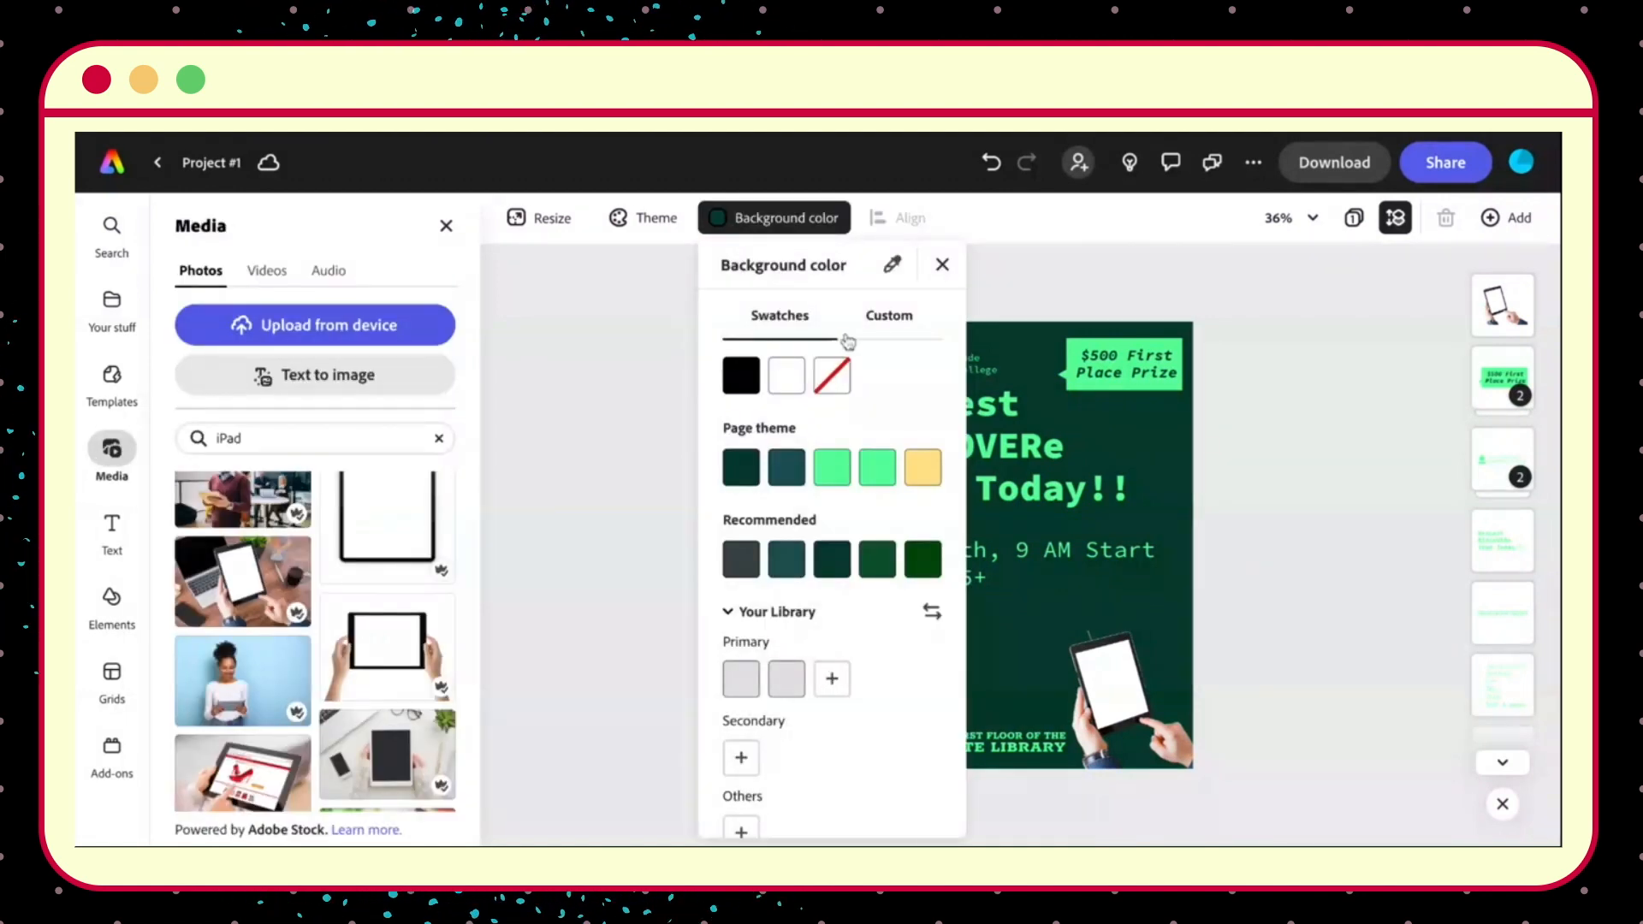
pyautogui.click(873, 327)
pyautogui.moveTo(827, 373); pyautogui.dragTo(930, 372)
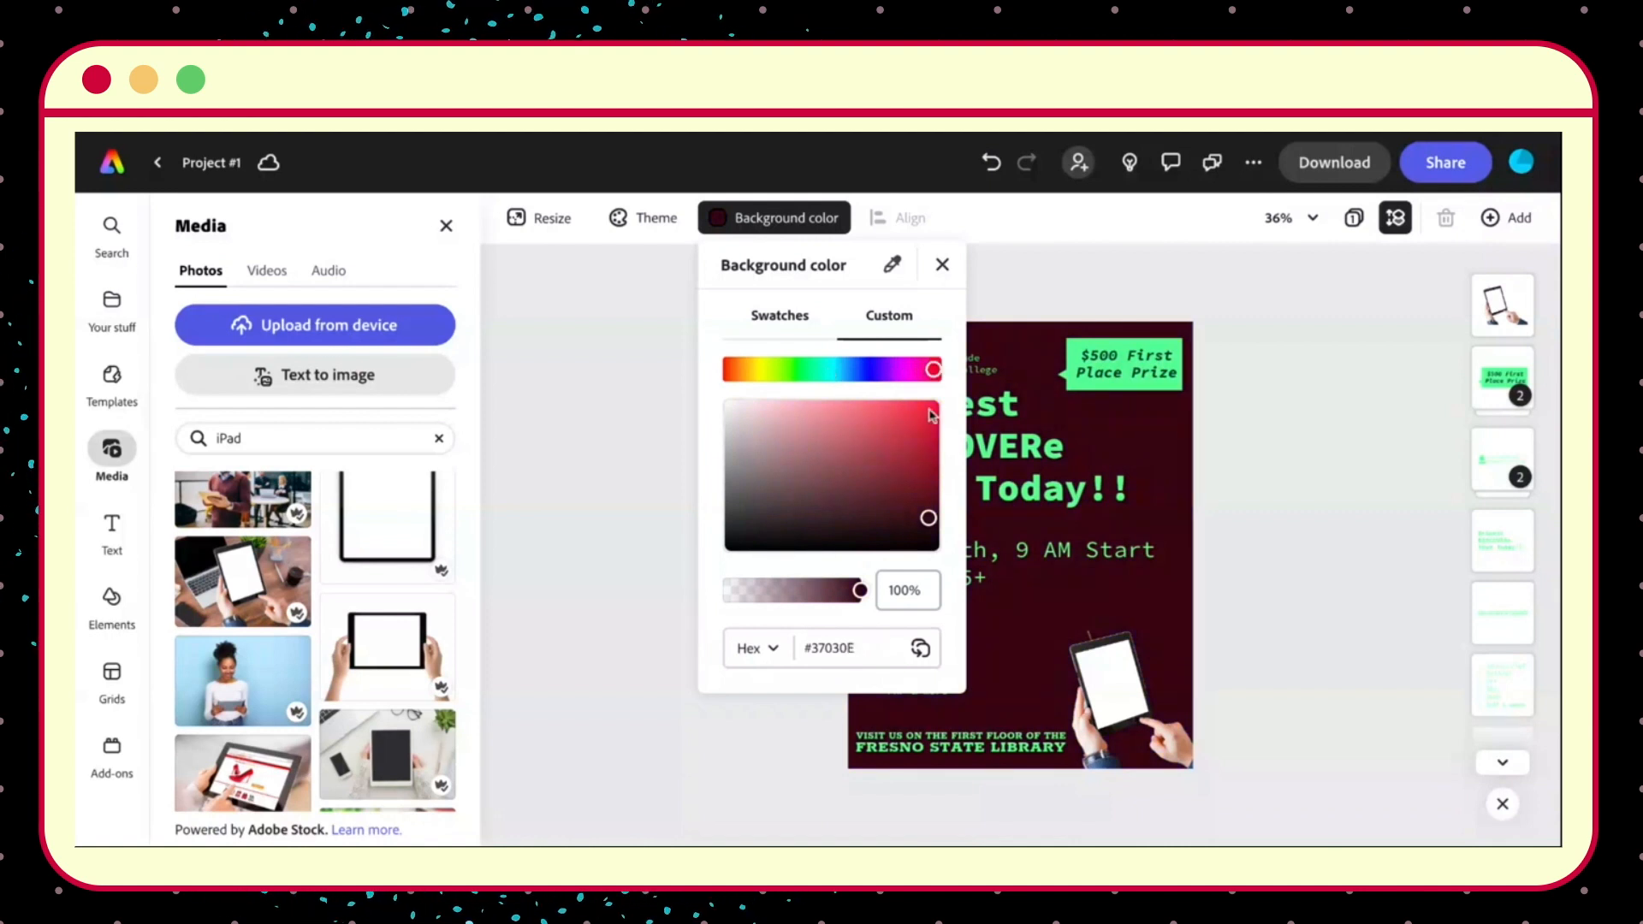
pyautogui.moveTo(928, 518); pyautogui.dragTo(866, 369)
pyautogui.moveTo(925, 426); pyautogui.dragTo(810, 408)
pyautogui.click(1026, 629)
# Try custom page background colors peach #FCB99A and red #F74A4A, and undo both changes.
pyautogui.click(995, 483)
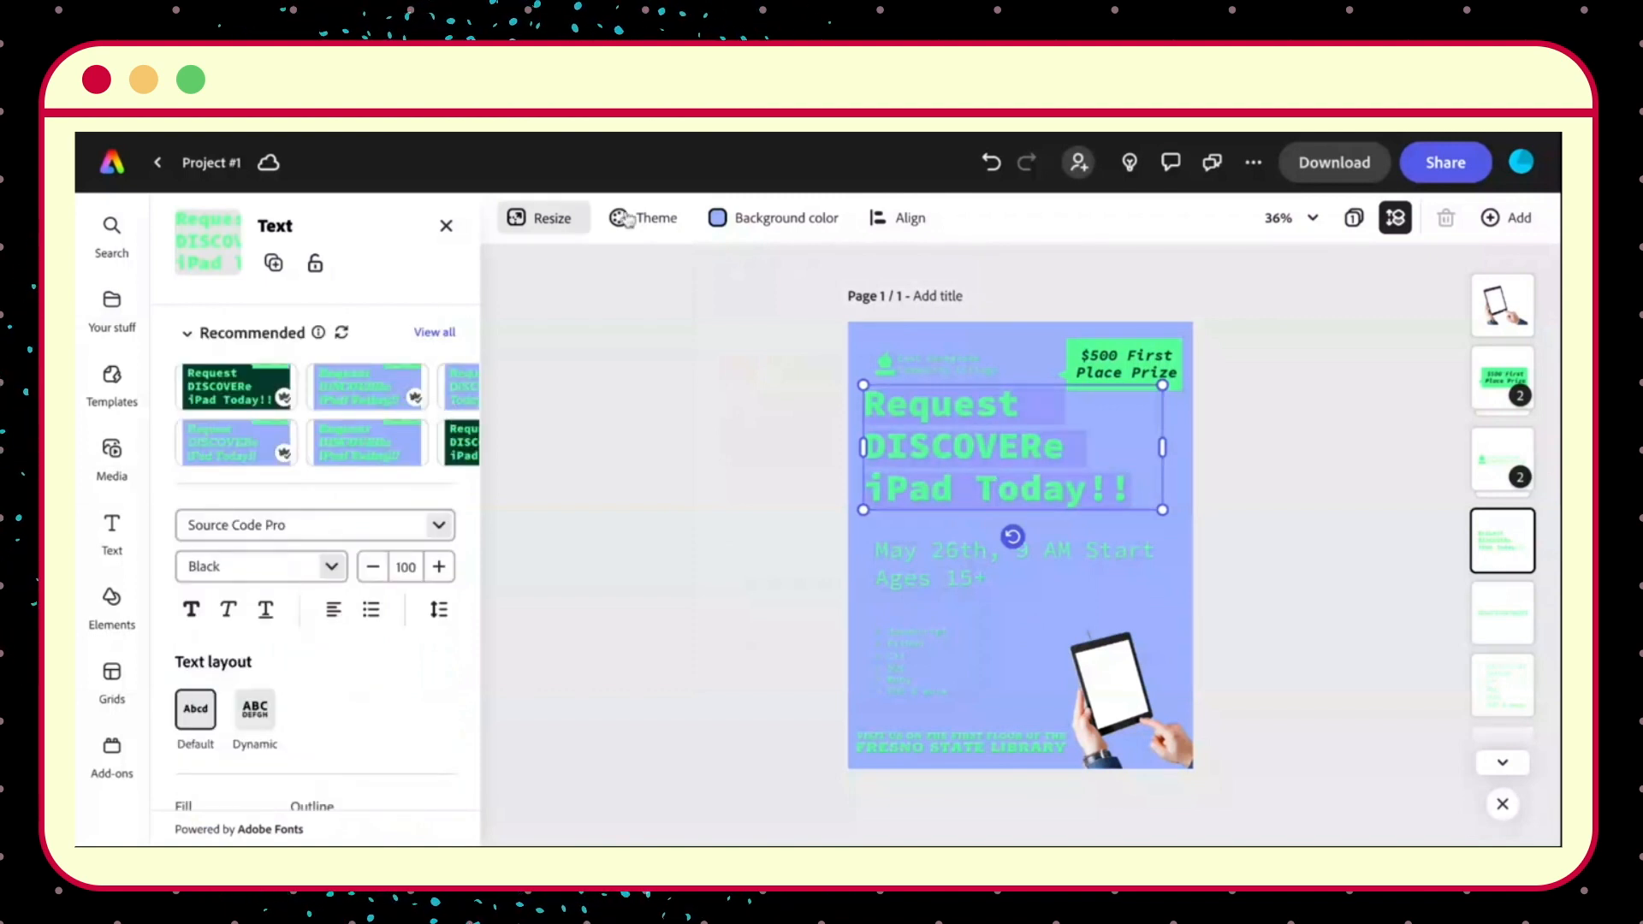
pyautogui.click(753, 218)
pyautogui.click(883, 321)
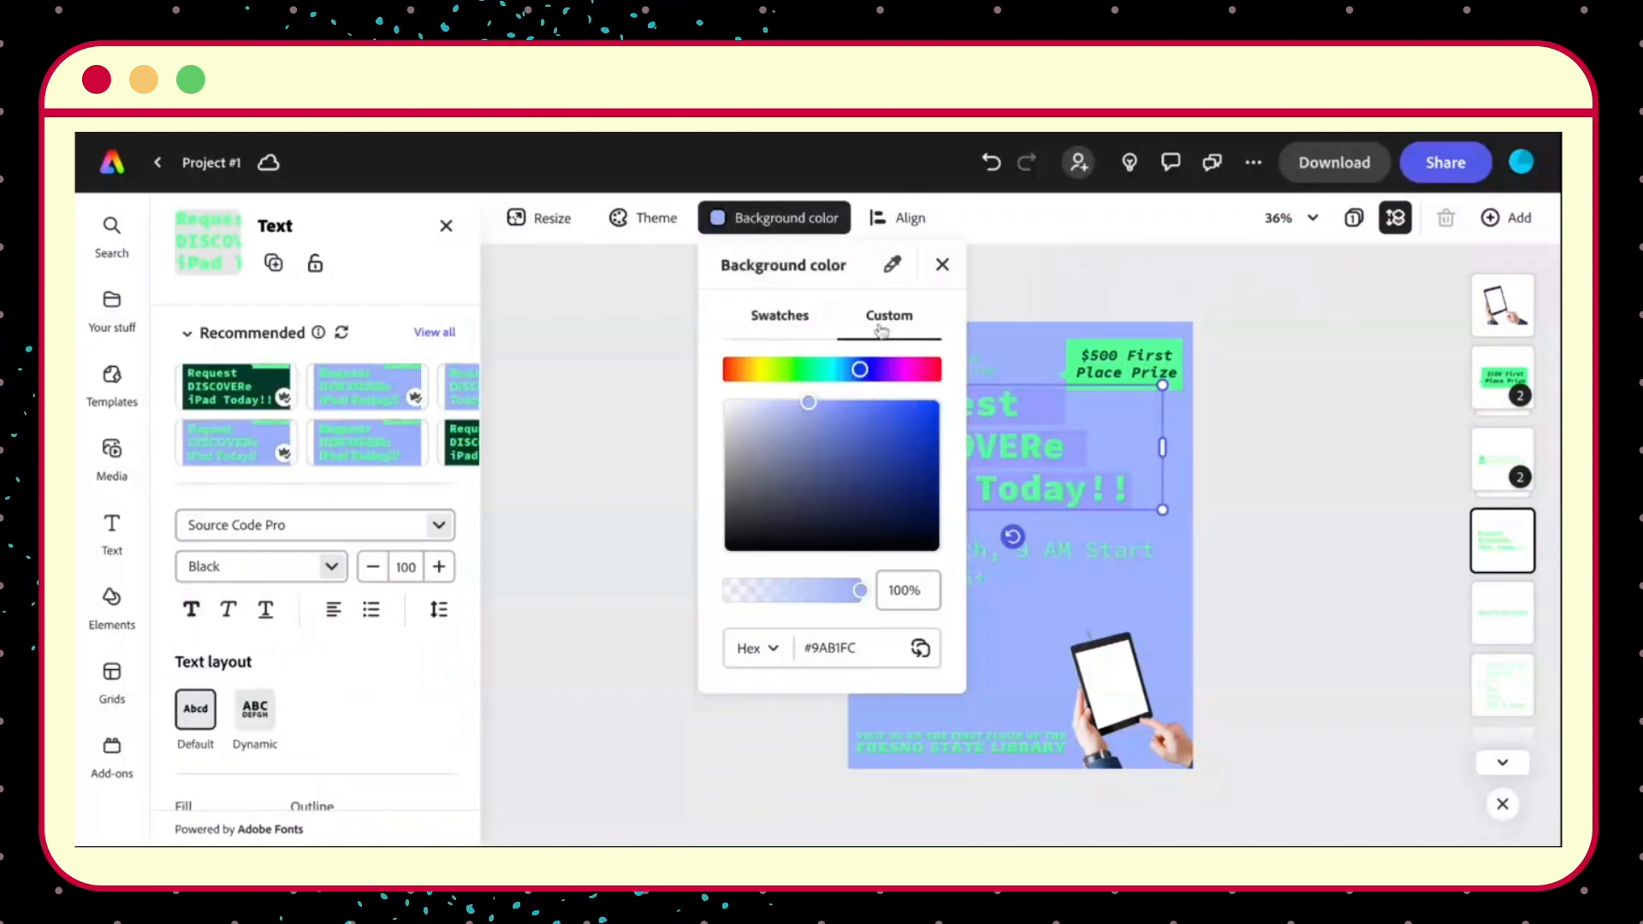
pyautogui.moveTo(862, 372); pyautogui.dragTo(733, 372)
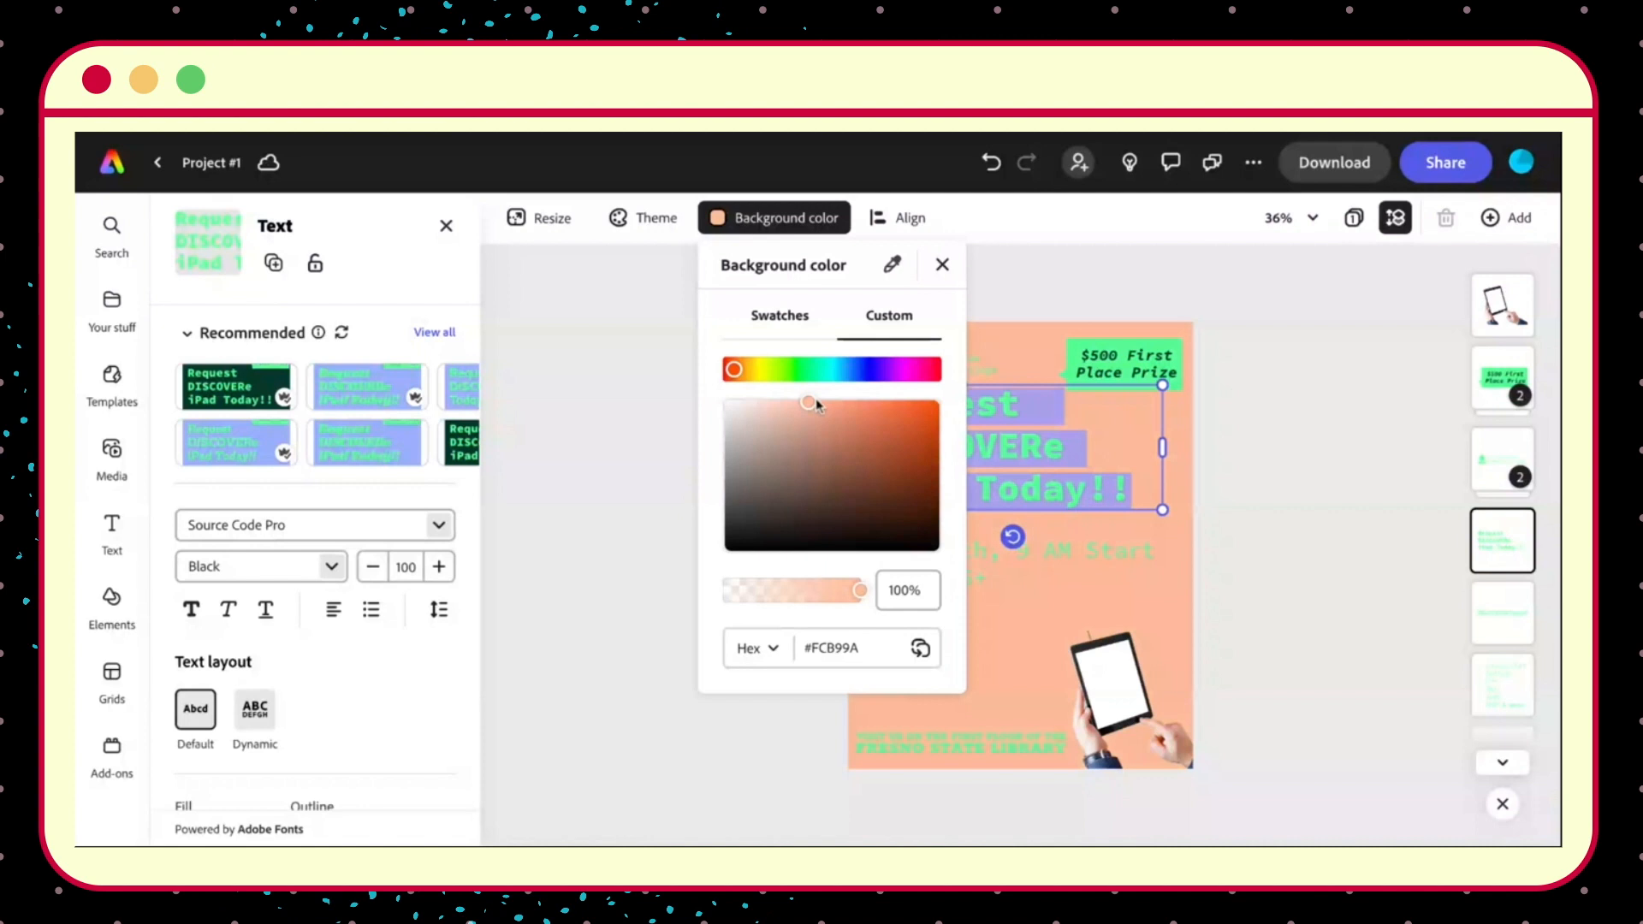
pyautogui.moveTo(730, 370); pyautogui.dragTo(882, 407)
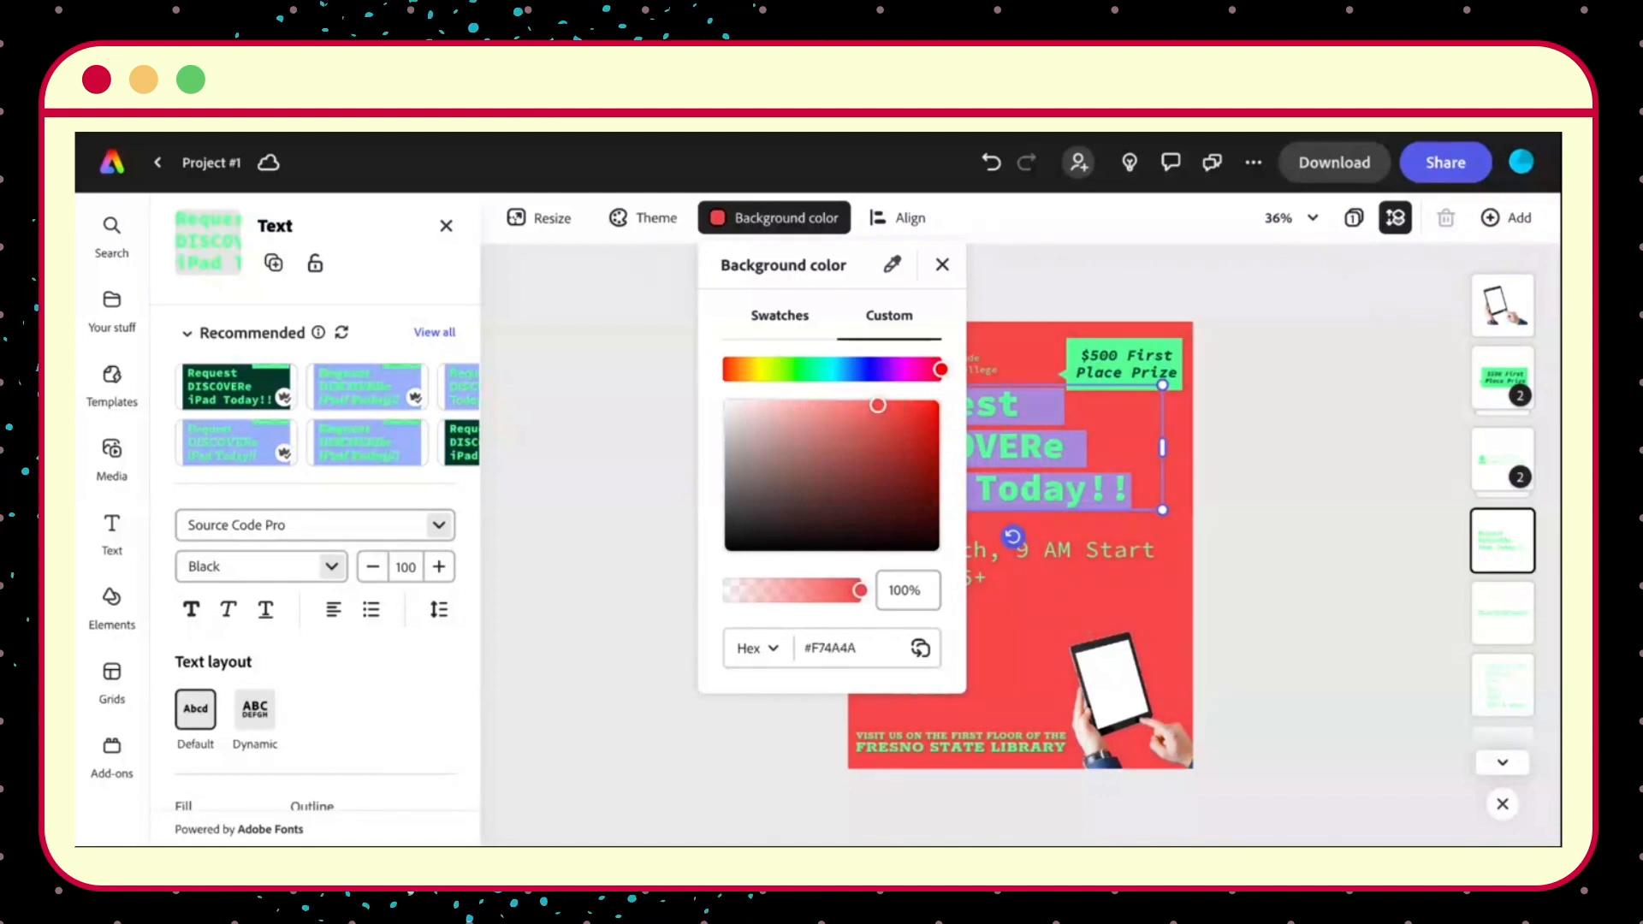
pyautogui.click(942, 264)
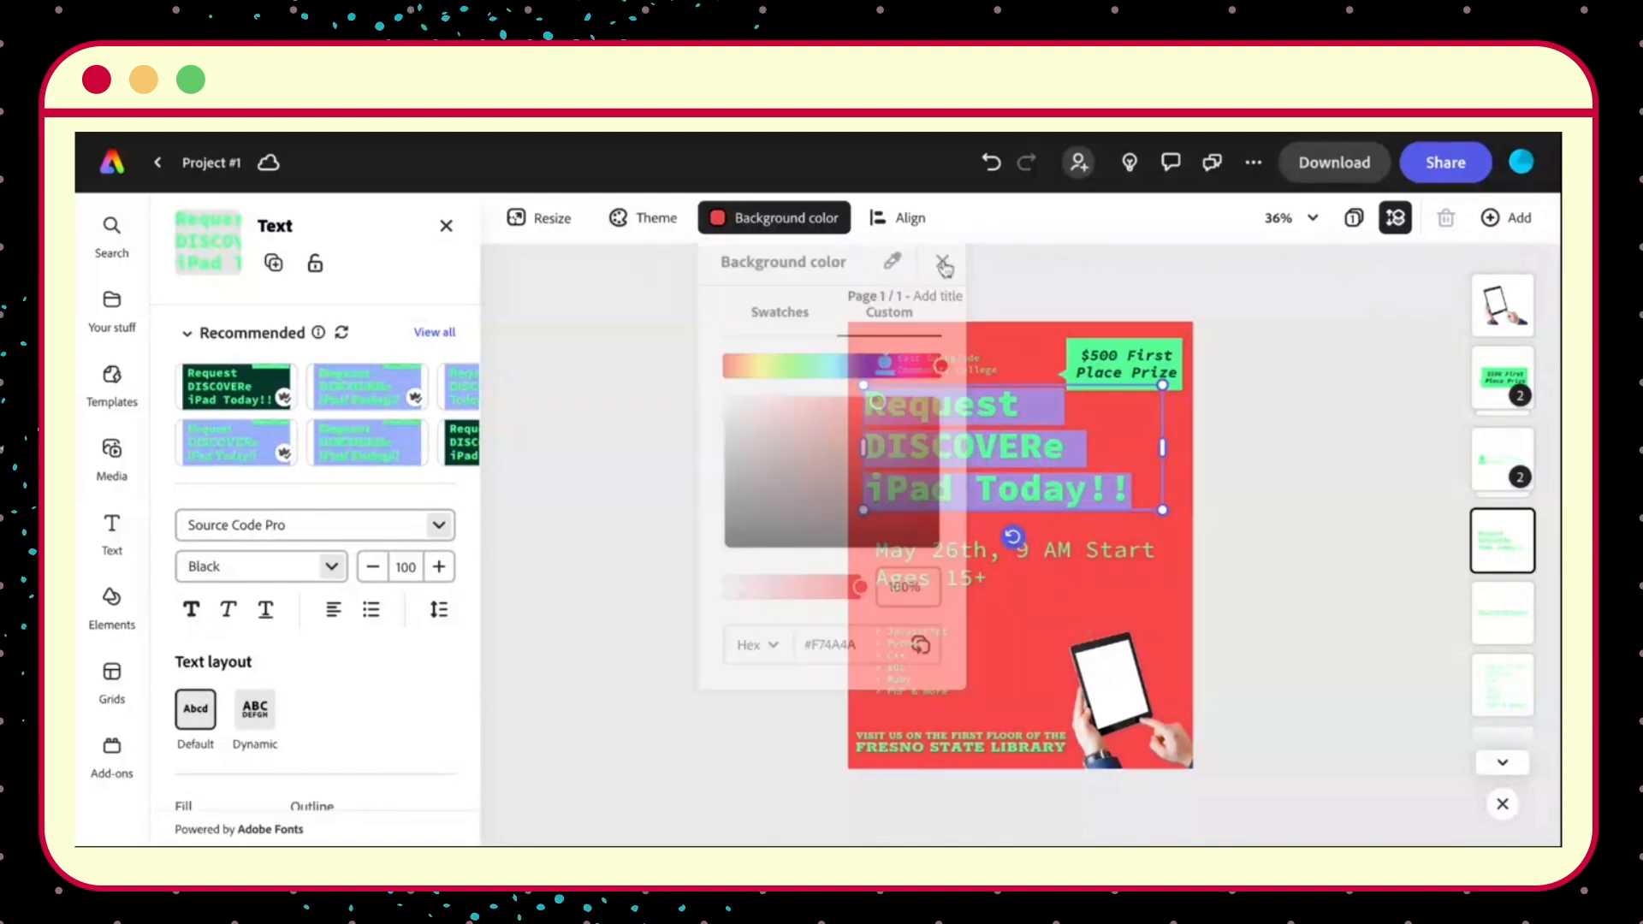
pyautogui.hotkey('ctrl', 'z')
pyautogui.hotkey('ctrl', 'z')
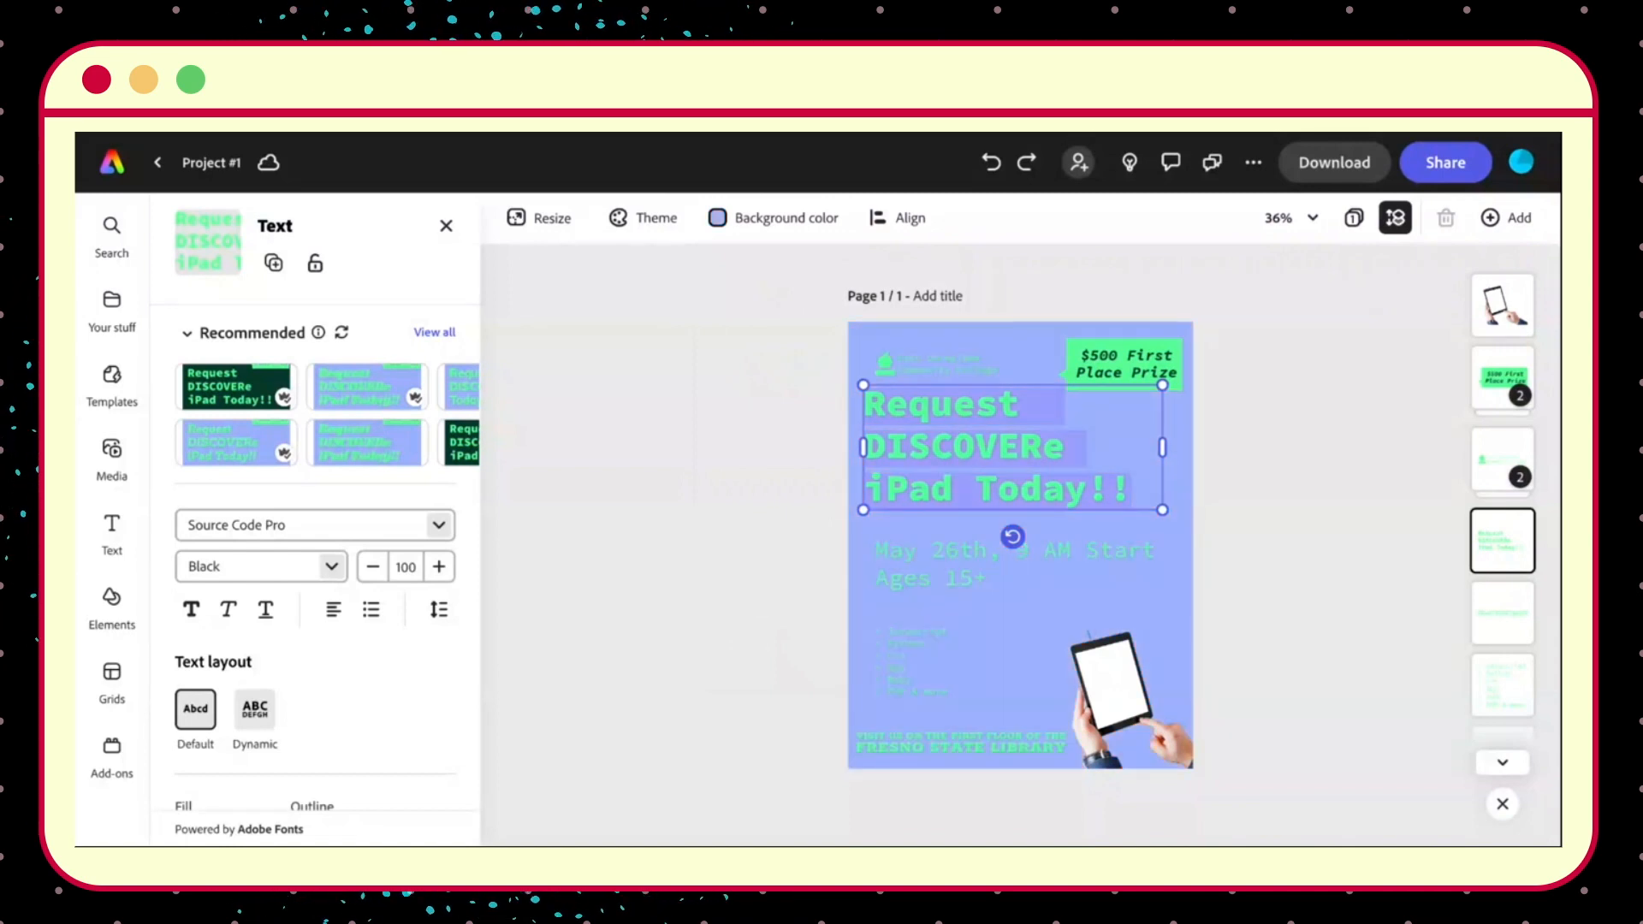
# Recolor the whole "Request DISCOVERe iPad Today!!" headline with a custom bright red fill, #FF1717.
pyautogui.click(957, 416)
pyautogui.hotkey('ctrl', 'a')
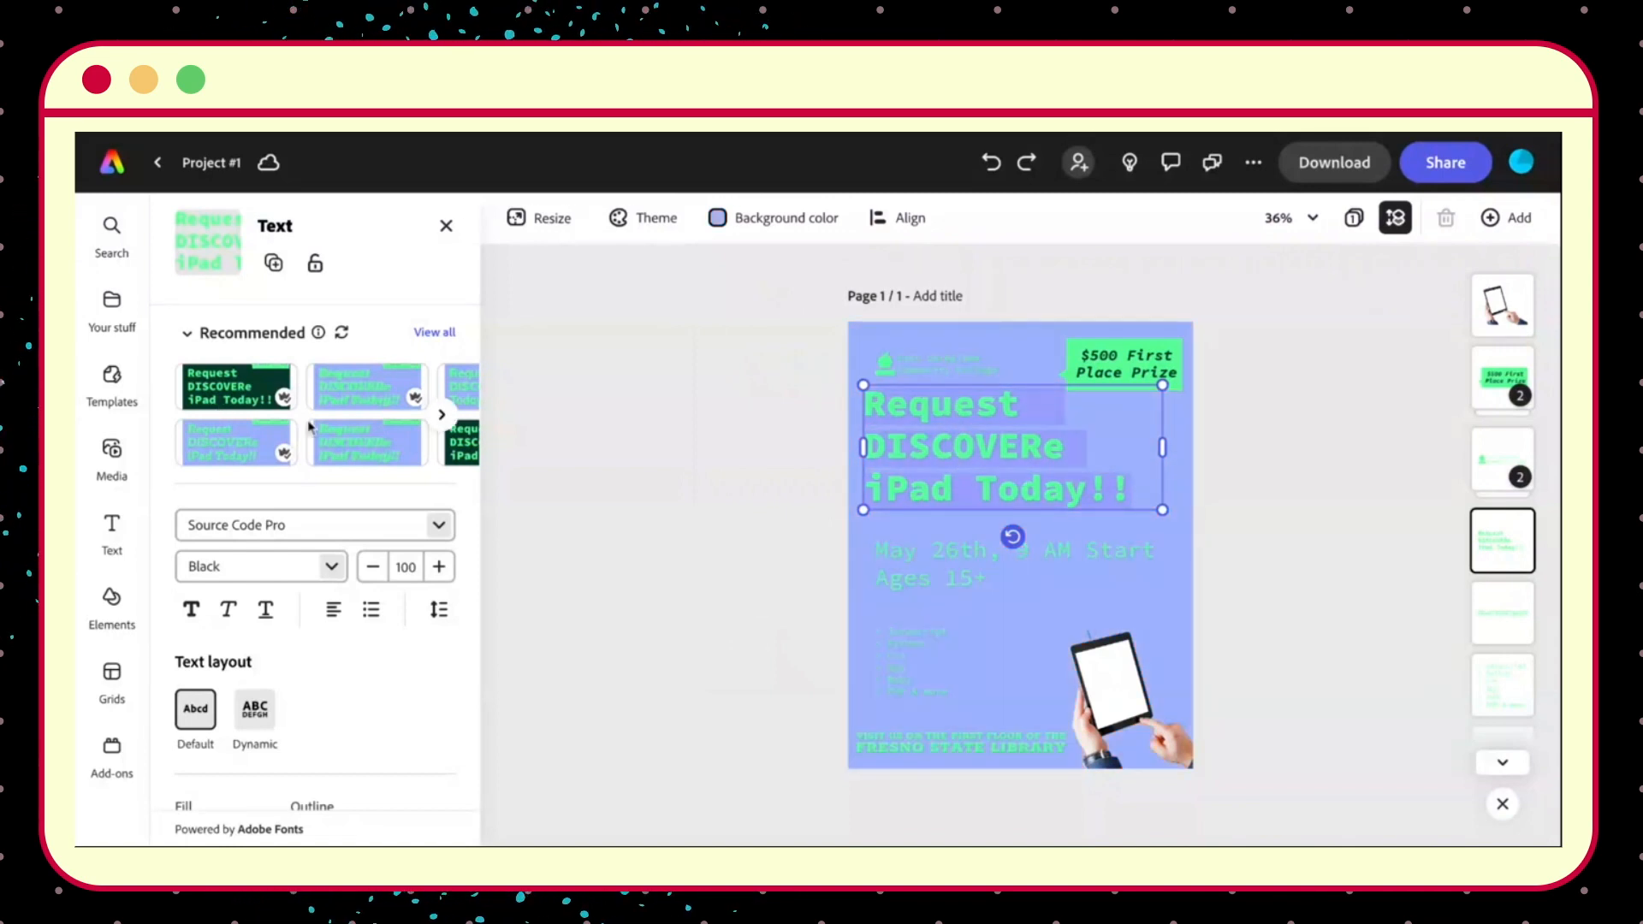
pyautogui.scroll(-3, 326, 596)
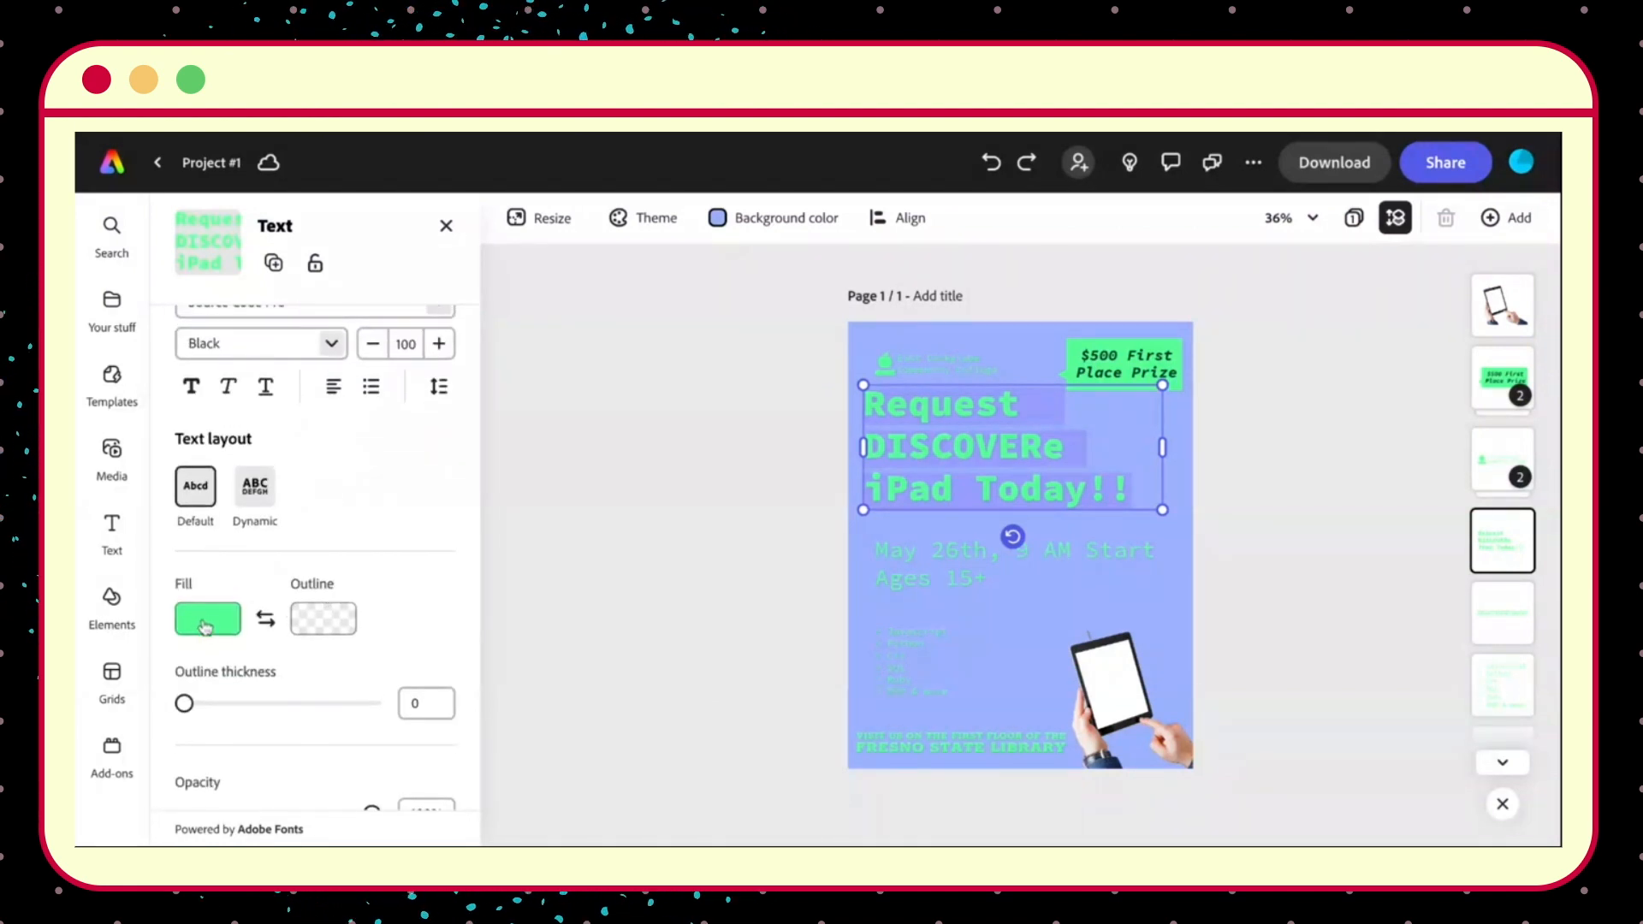
pyautogui.click(205, 621)
pyautogui.click(443, 252)
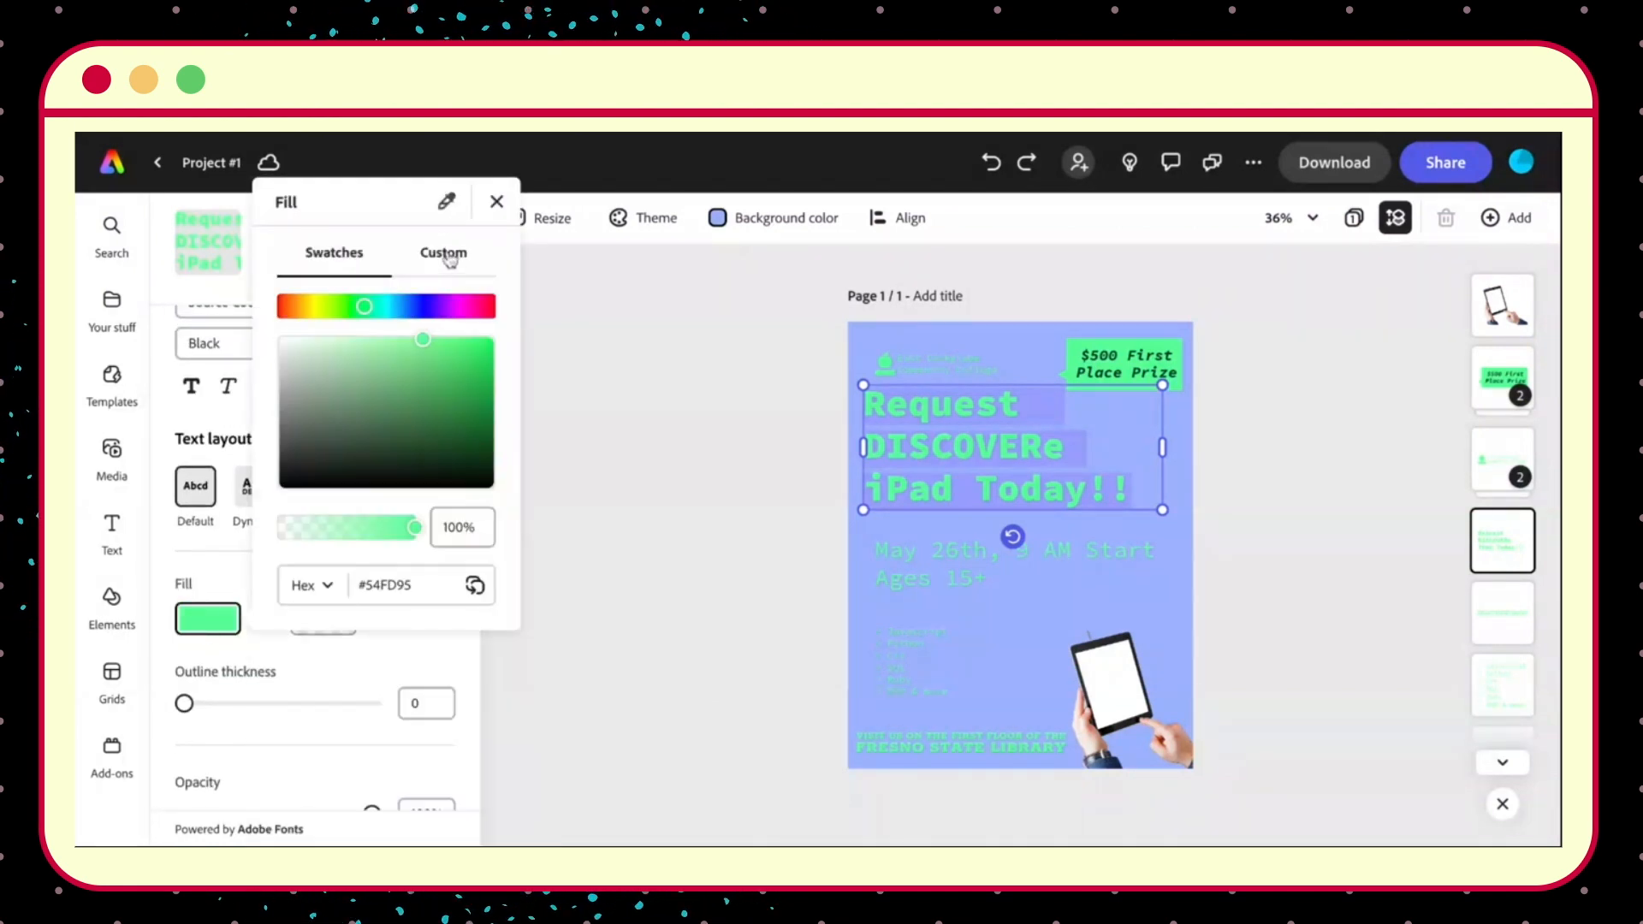
pyautogui.moveTo(364, 308); pyautogui.dragTo(276, 307)
pyautogui.moveTo(423, 341); pyautogui.dragTo(477, 338)
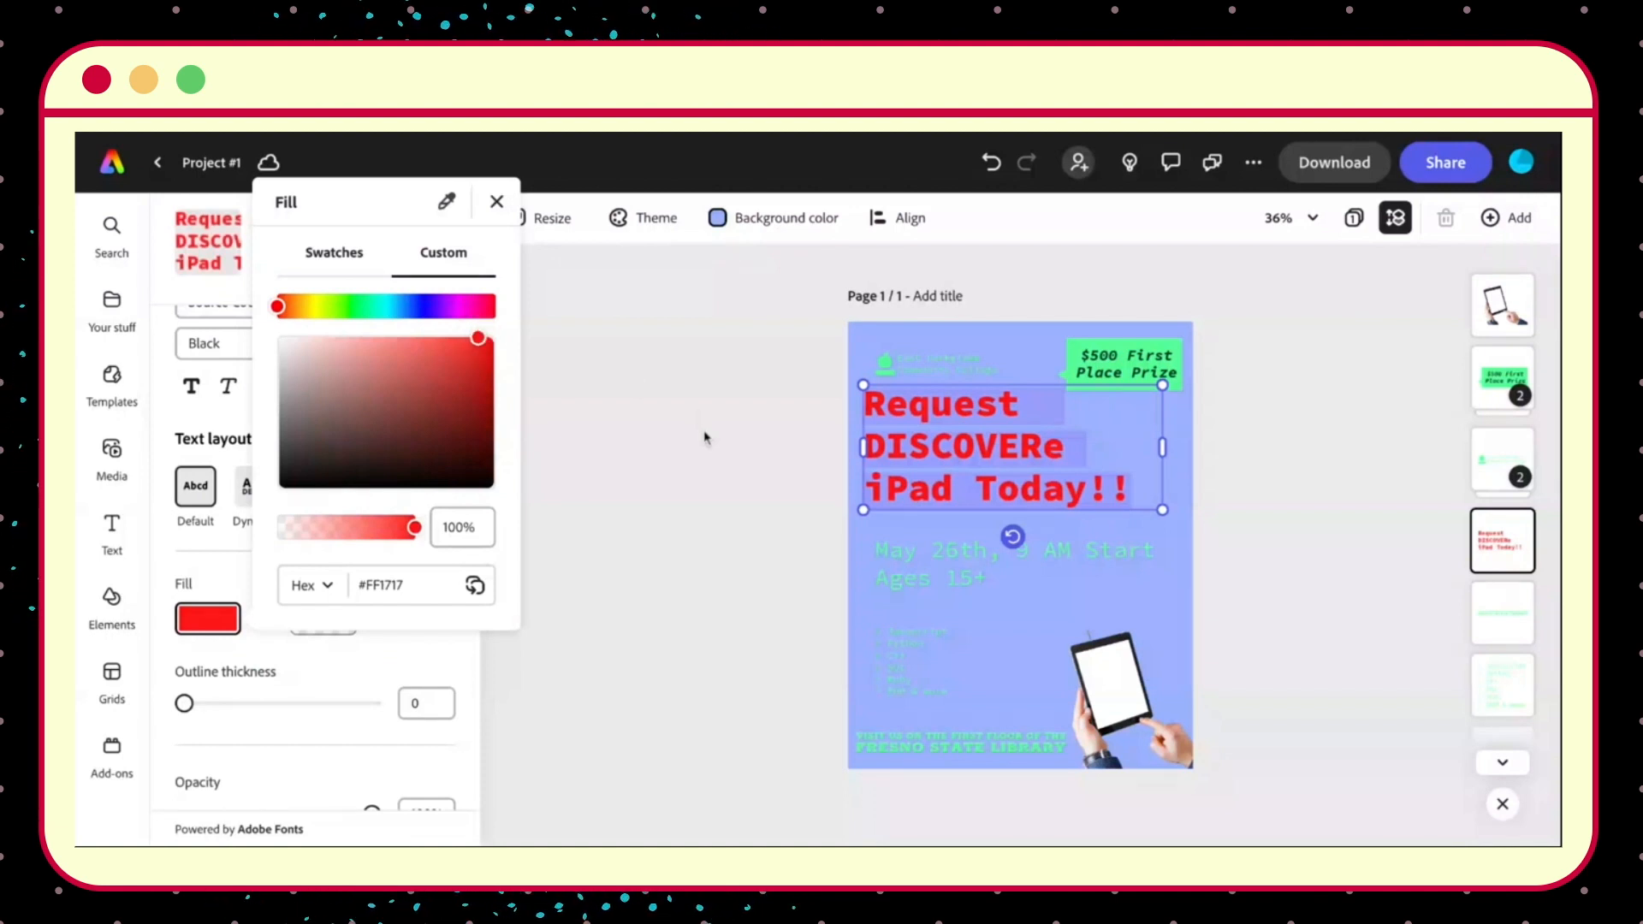
pyautogui.click(706, 434)
pyautogui.click(1010, 644)
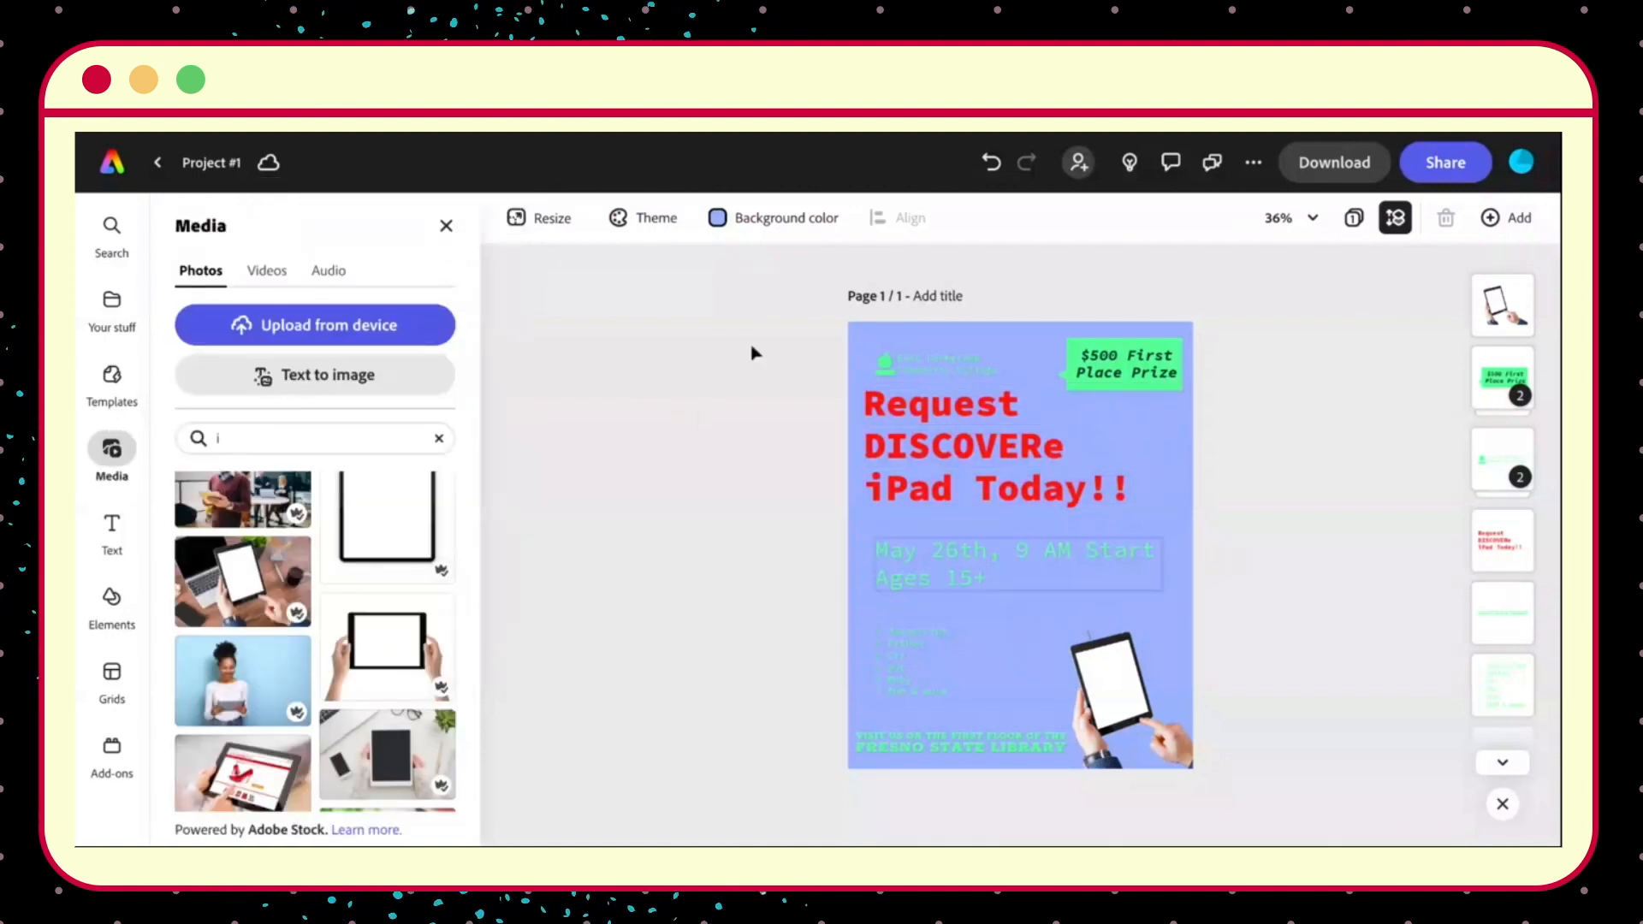
# Deepen the page background to a custom saturated blue, #2B5DFF.
pyautogui.click(738, 219)
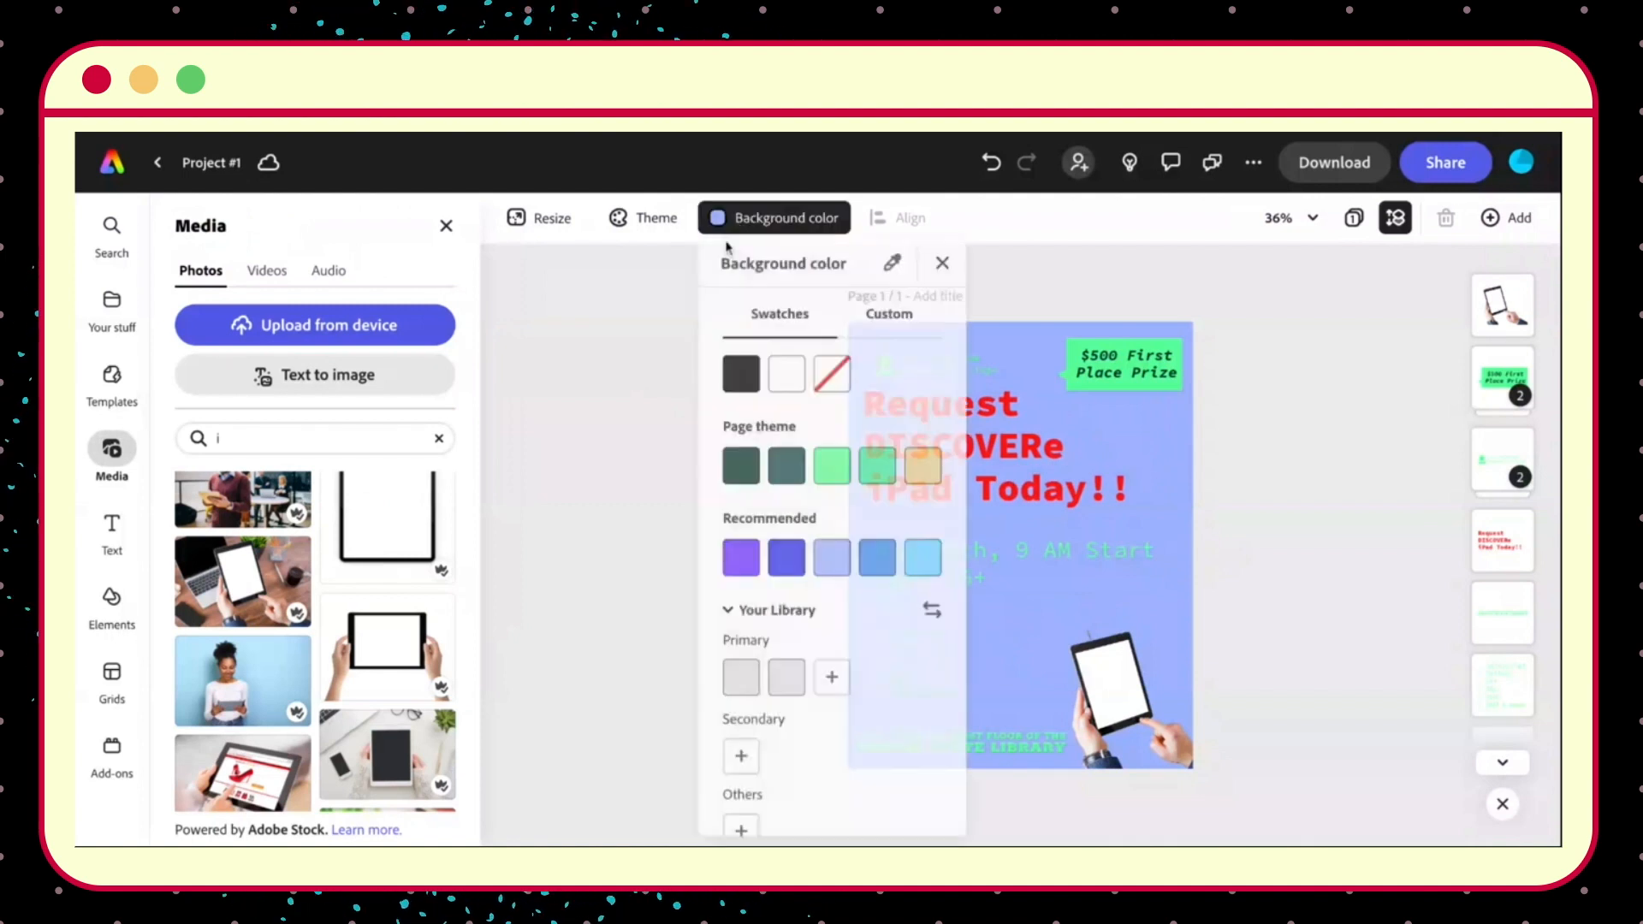
pyautogui.click(876, 332)
pyautogui.moveTo(806, 408); pyautogui.dragTo(908, 401)
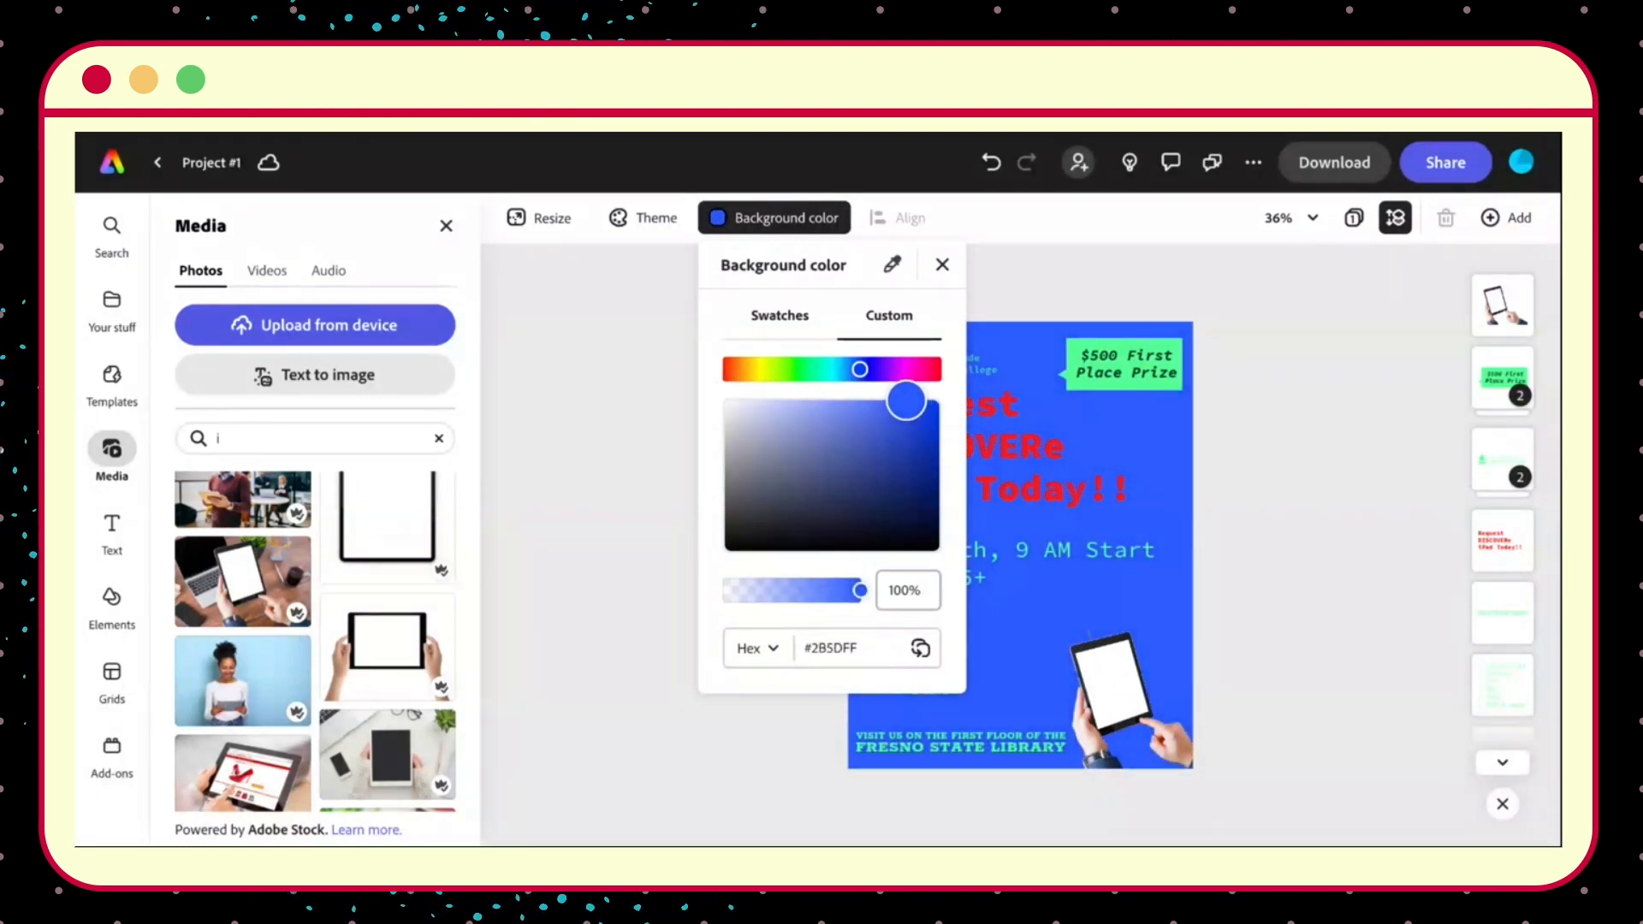
pyautogui.click(1299, 548)
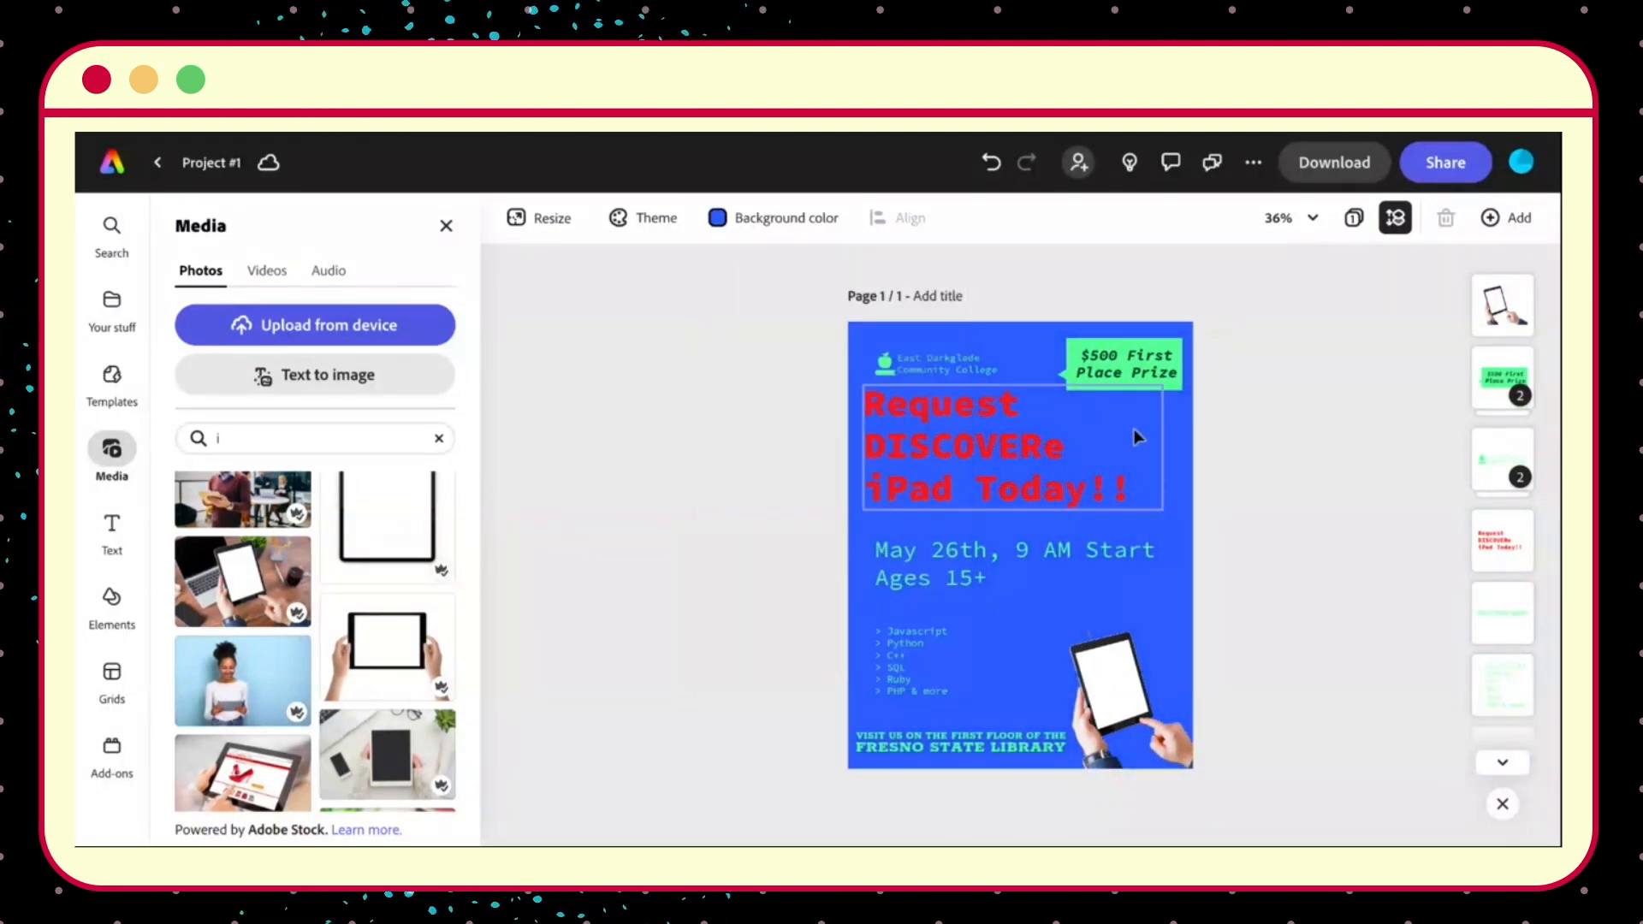
# Nudge the red headline slightly down and set the page background to white.
pyautogui.click(1065, 467)
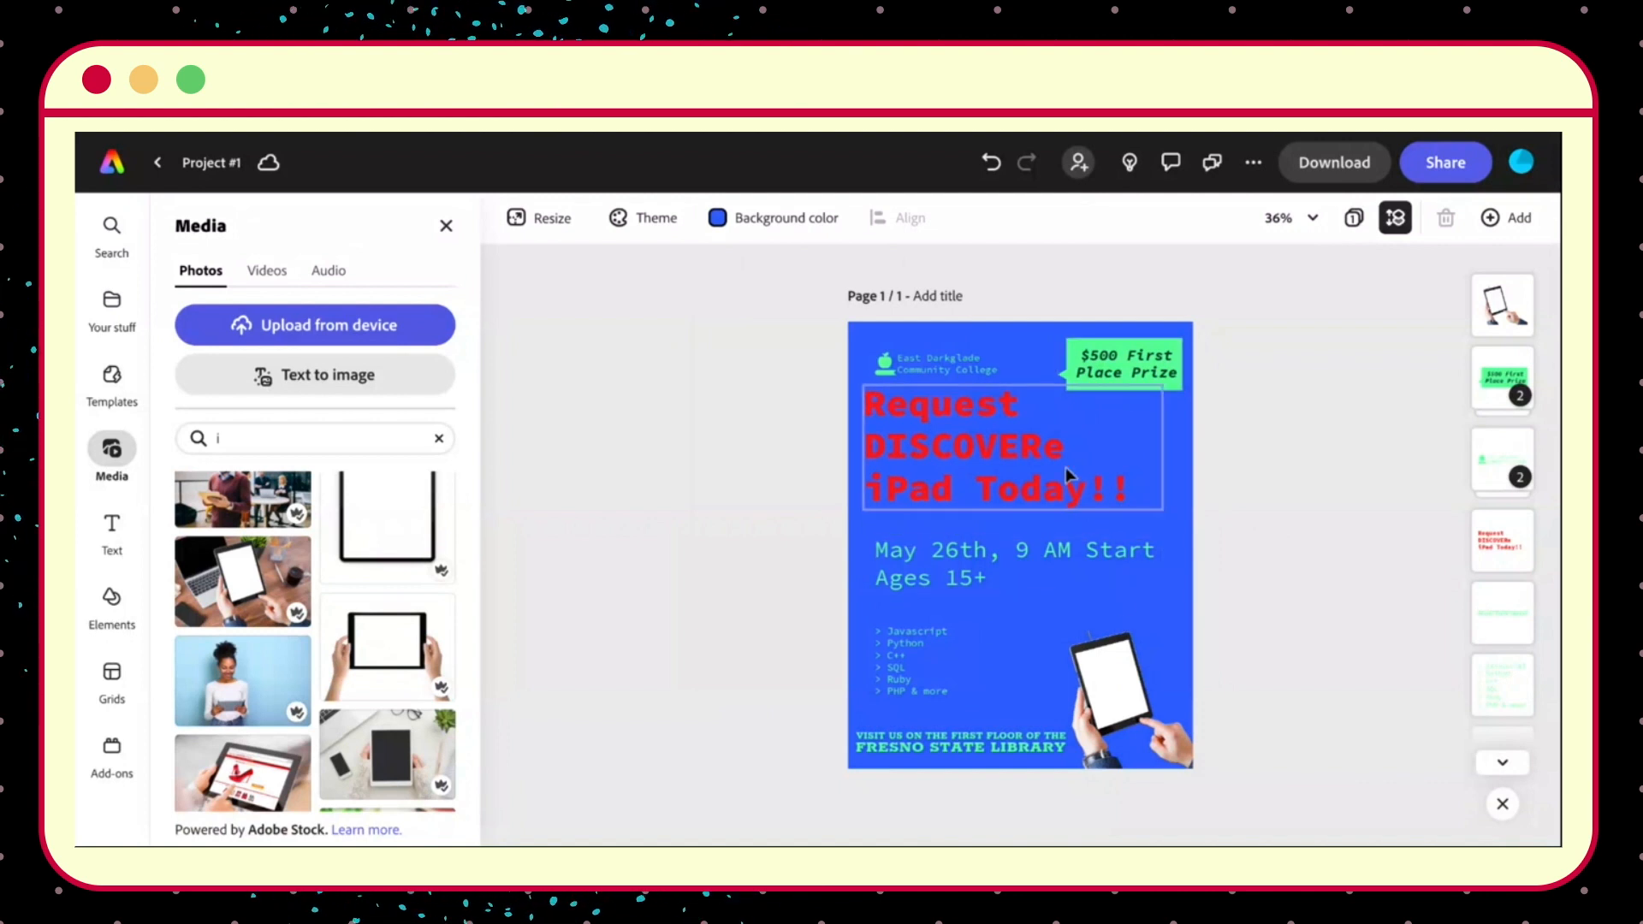
pyautogui.click(1045, 678)
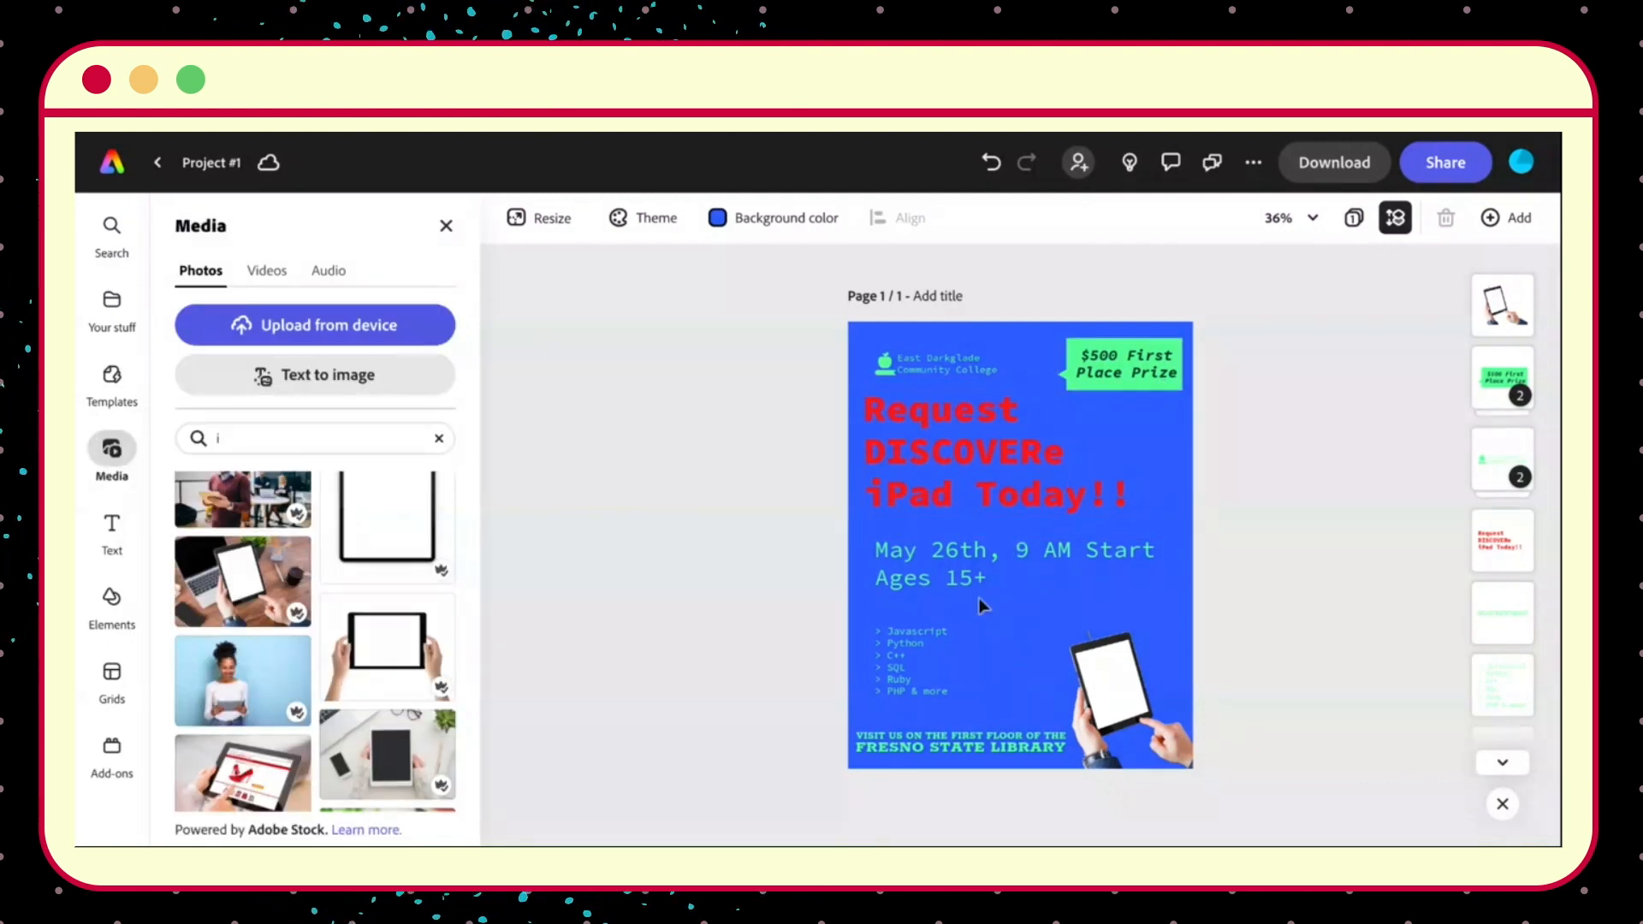
pyautogui.click(794, 224)
pyautogui.click(784, 371)
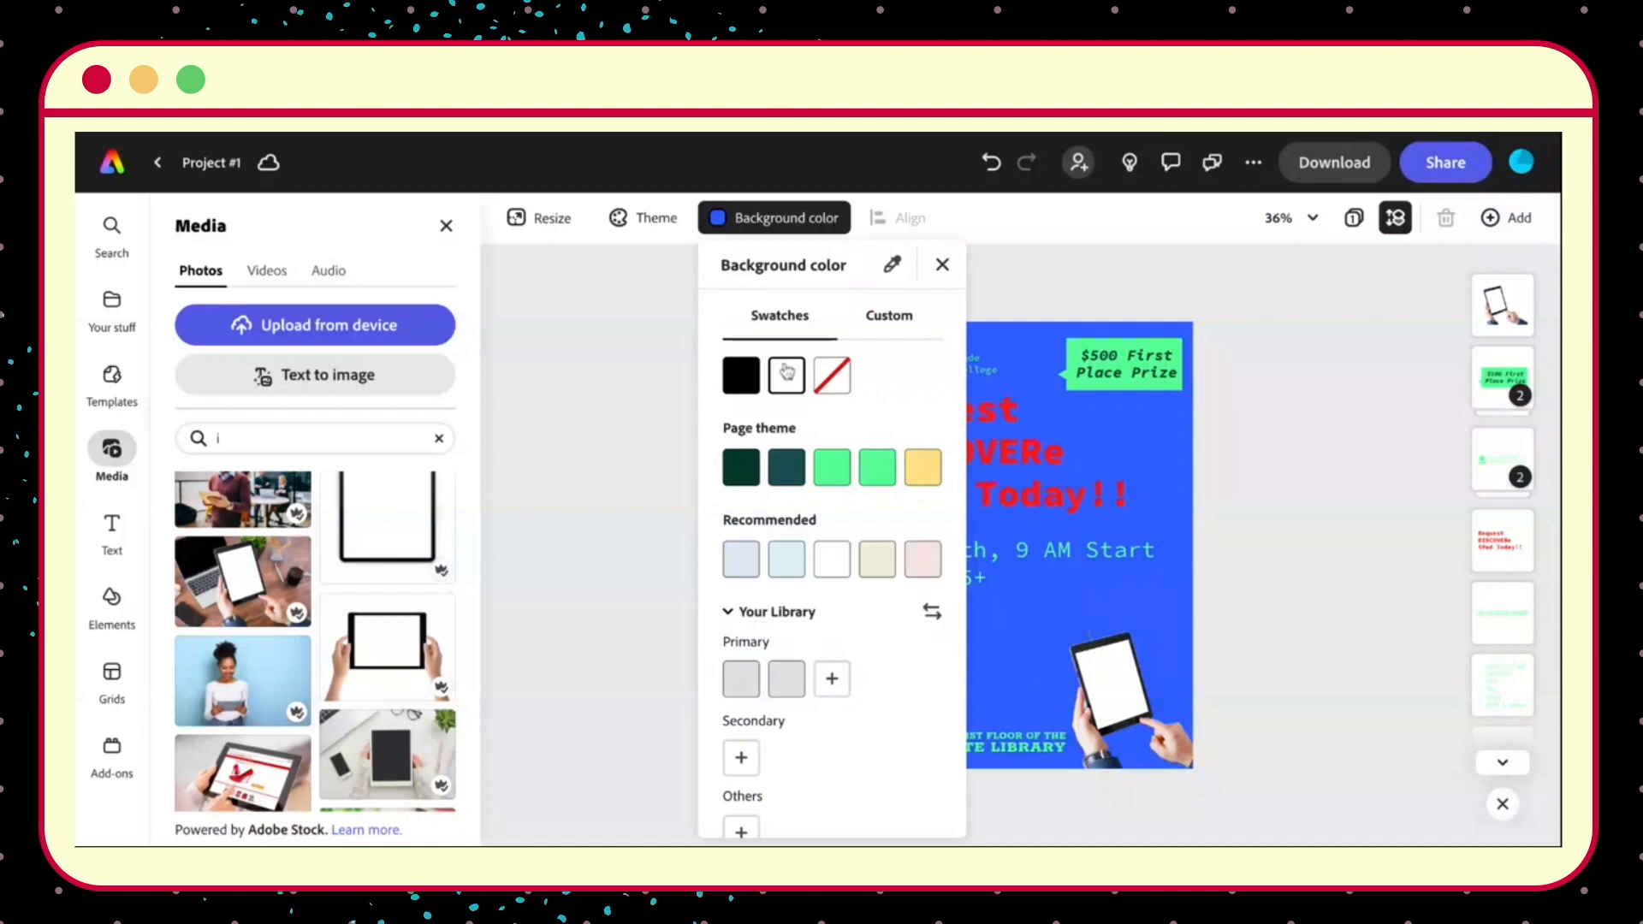
pyautogui.click(1298, 562)
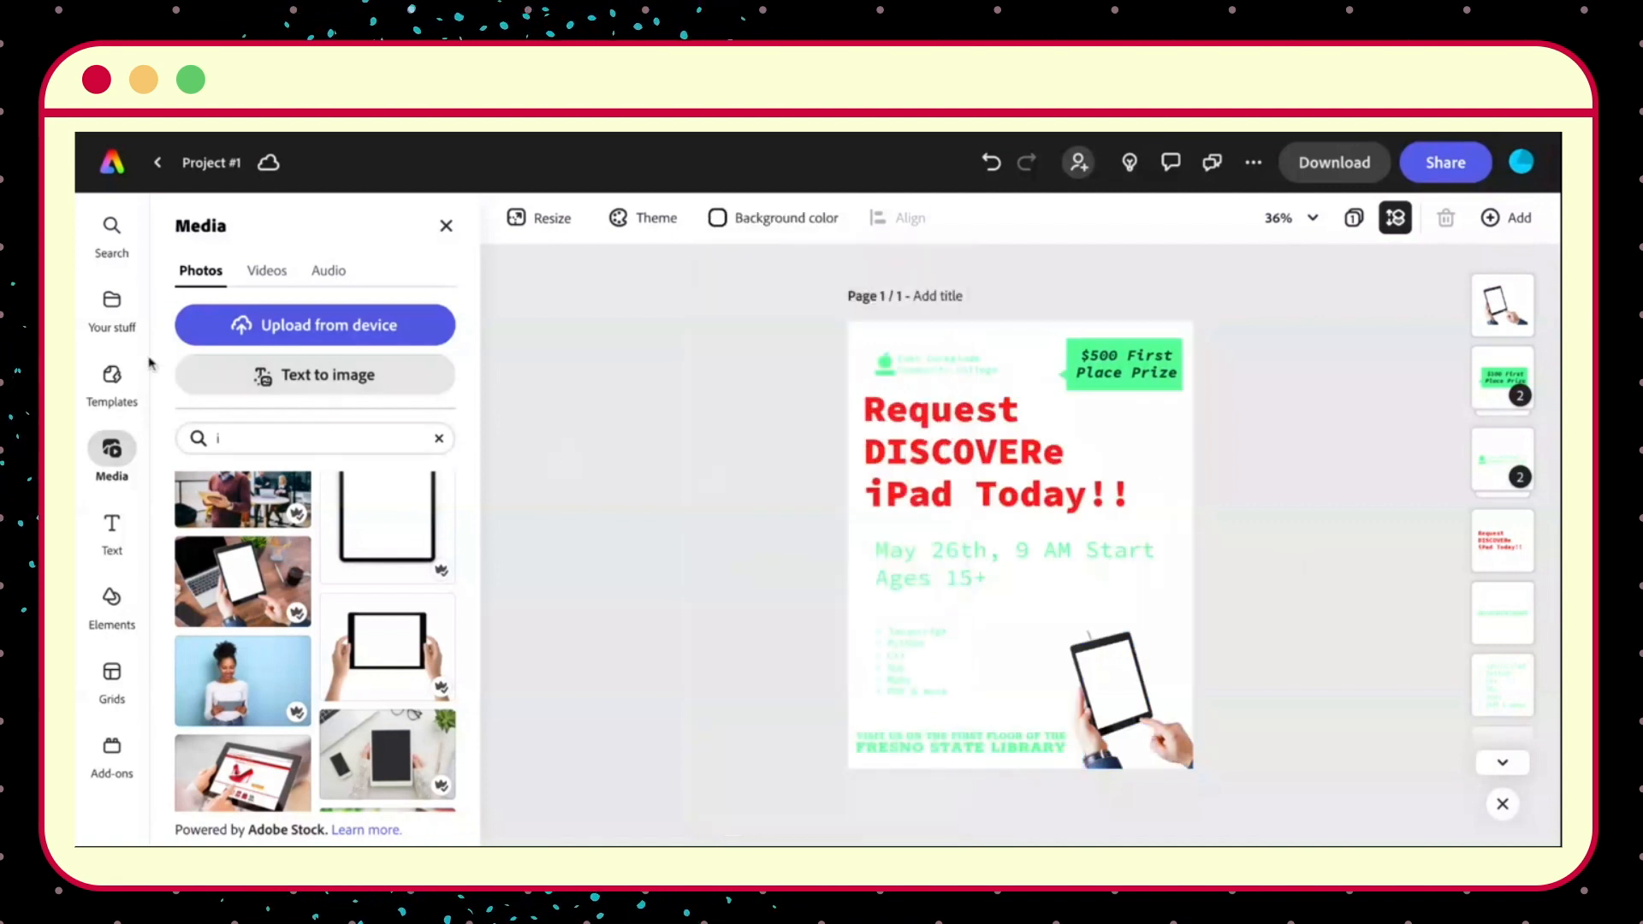
# Add a parallelogram from the Geometric shapes collection to the flyer.
pyautogui.click(122, 597)
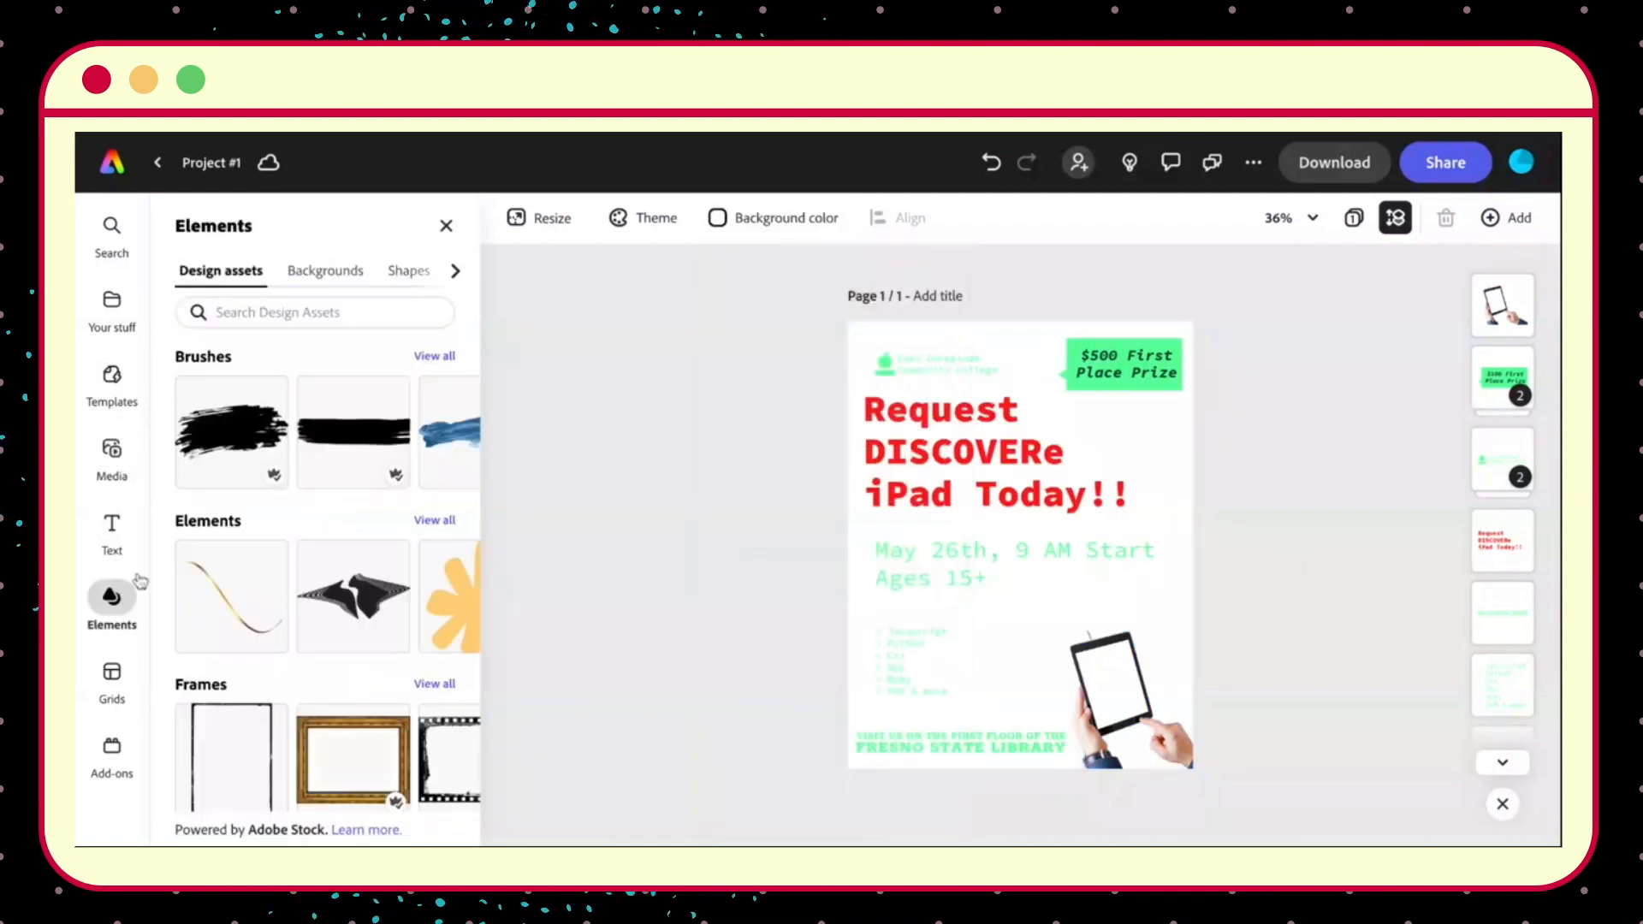
pyautogui.click(406, 271)
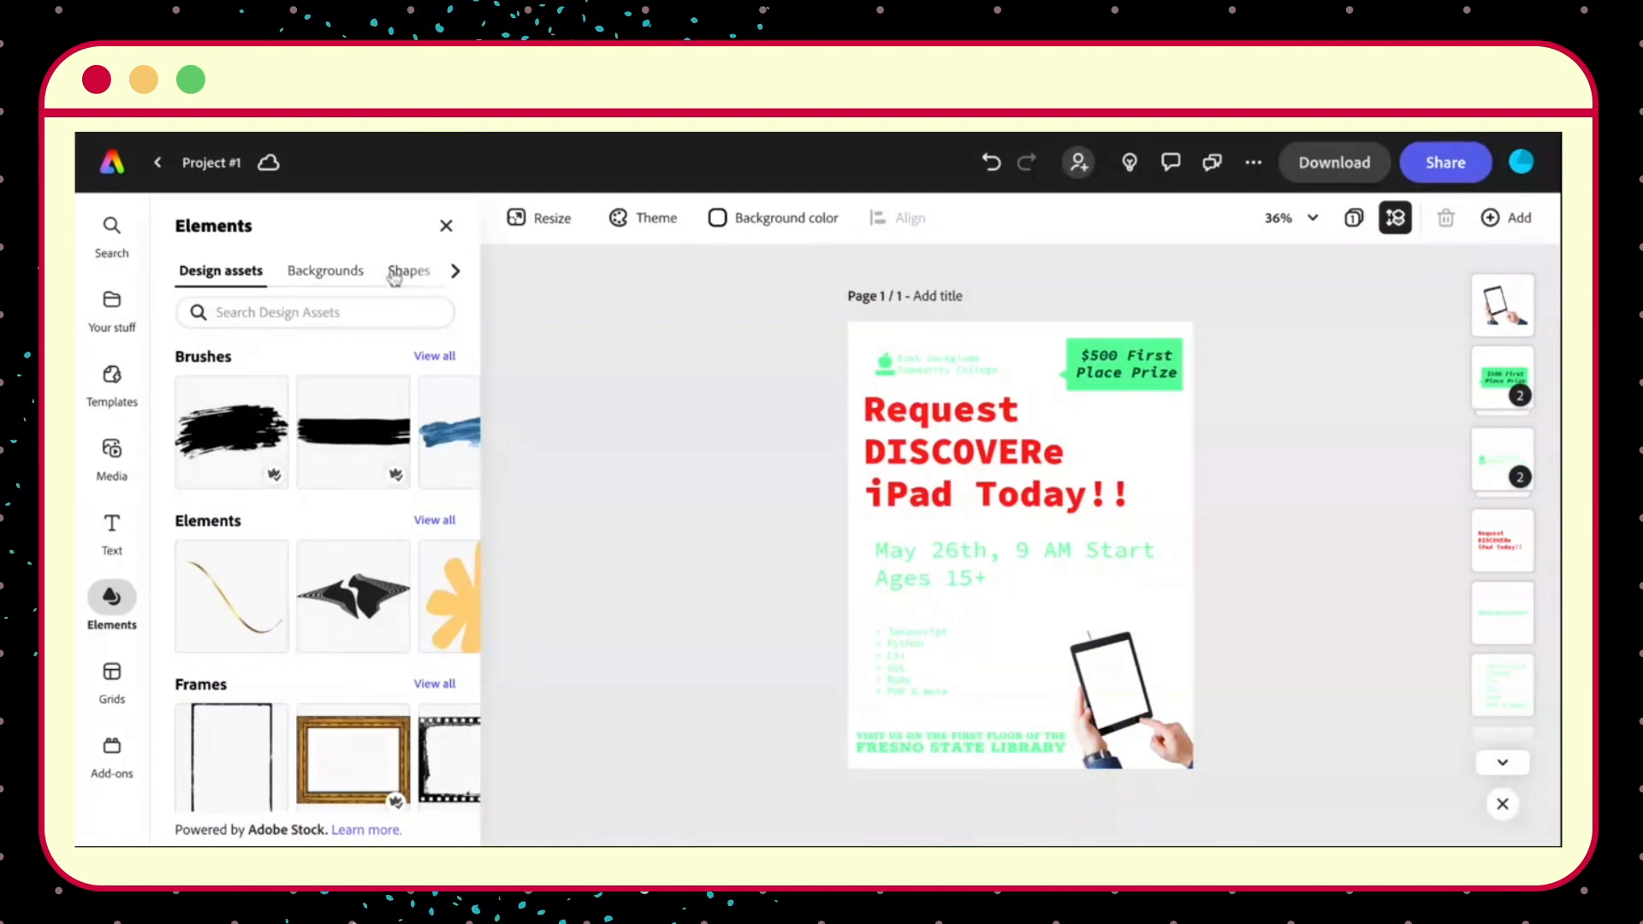
pyautogui.hscroll(5, 335, 449)
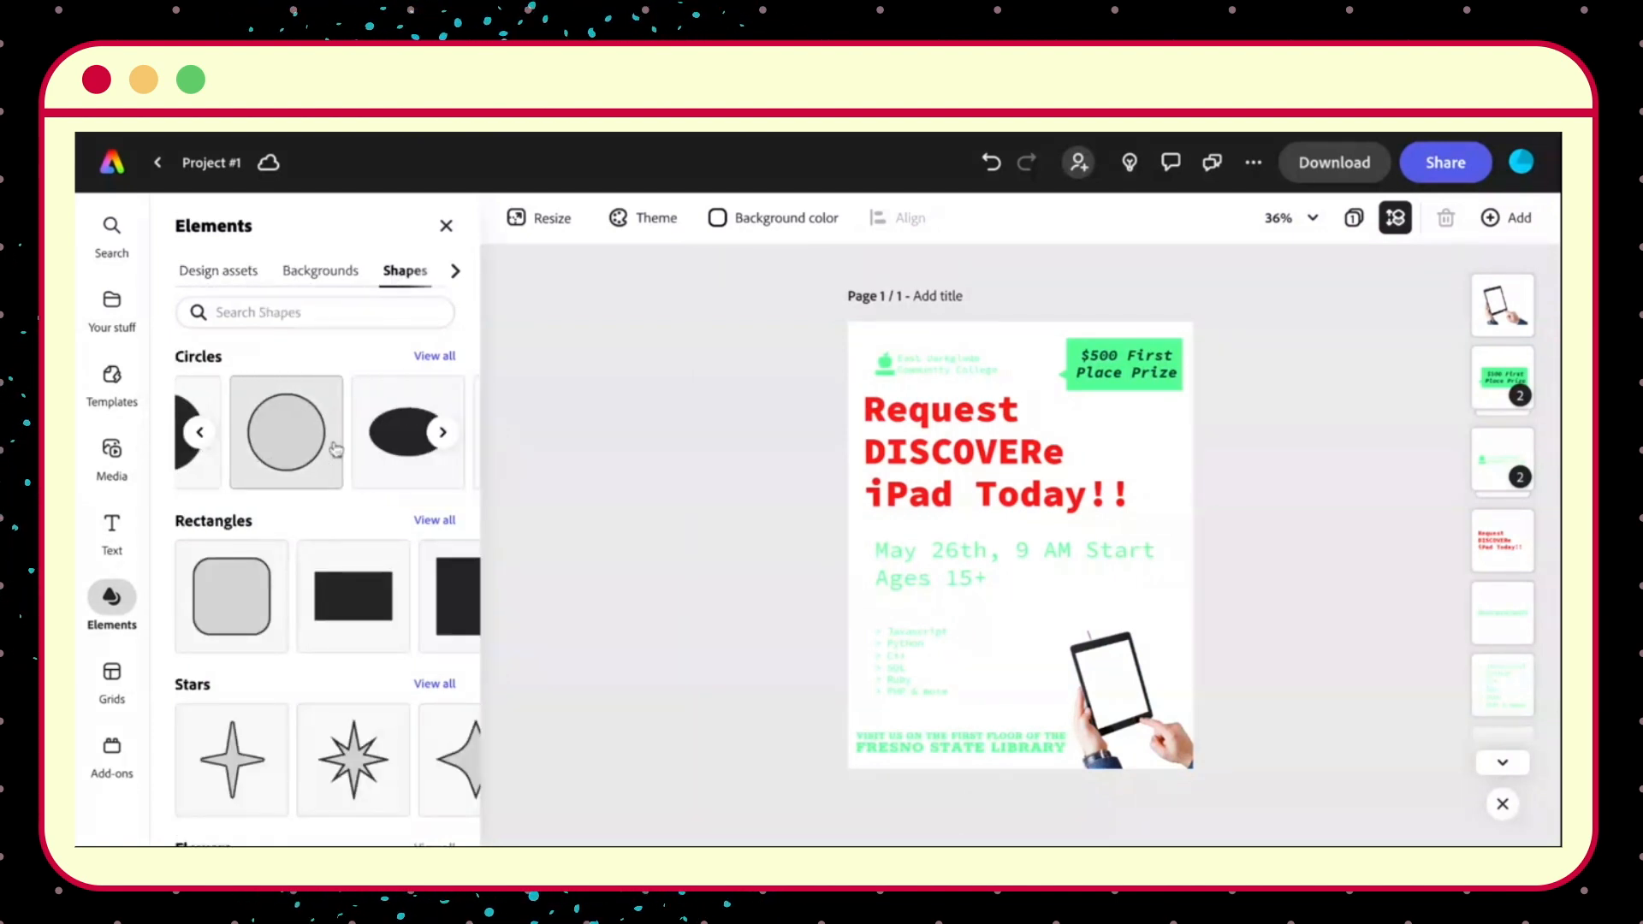
pyautogui.hscroll(5, 321, 451)
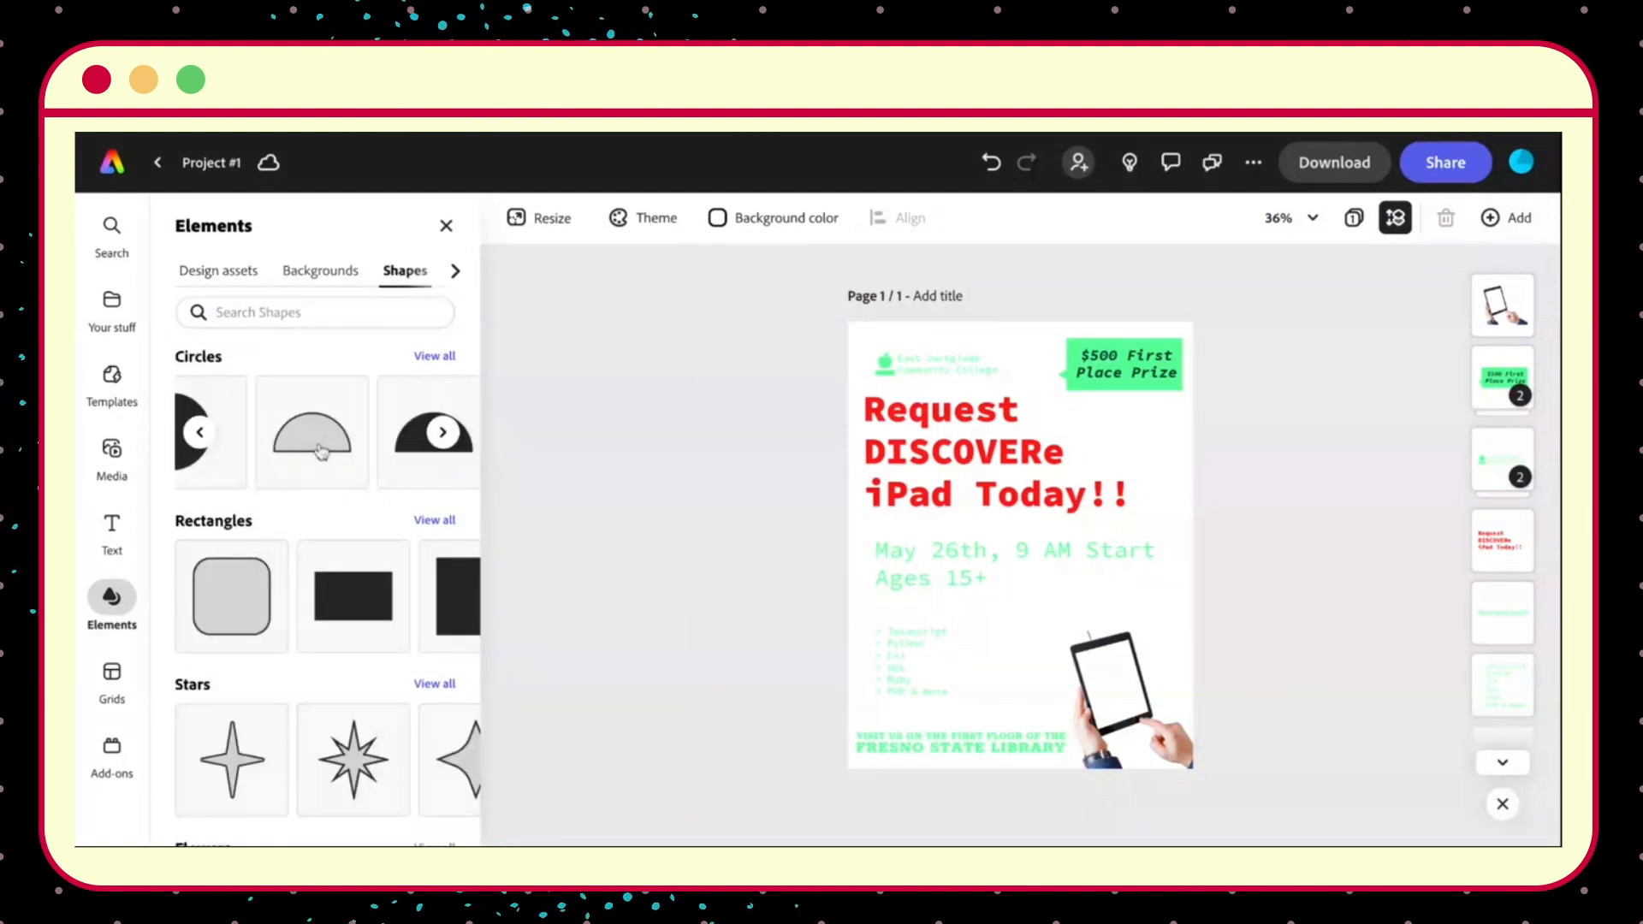
pyautogui.scroll(-1, 350, 587)
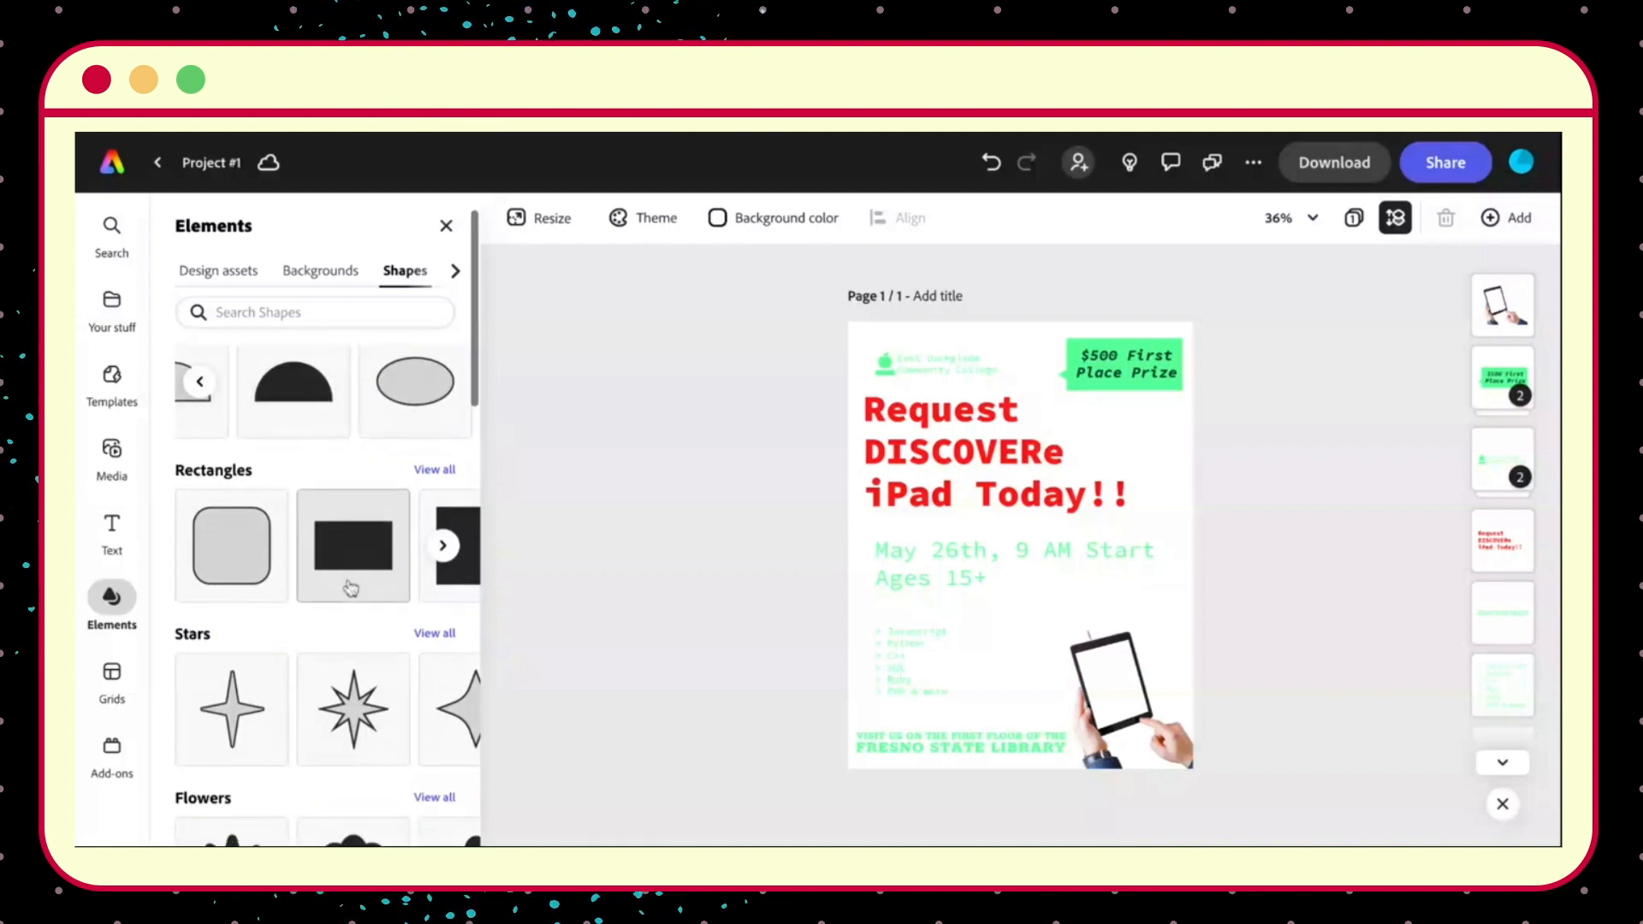
pyautogui.scroll(-3, 338, 636)
pyautogui.scroll(-5, 338, 636)
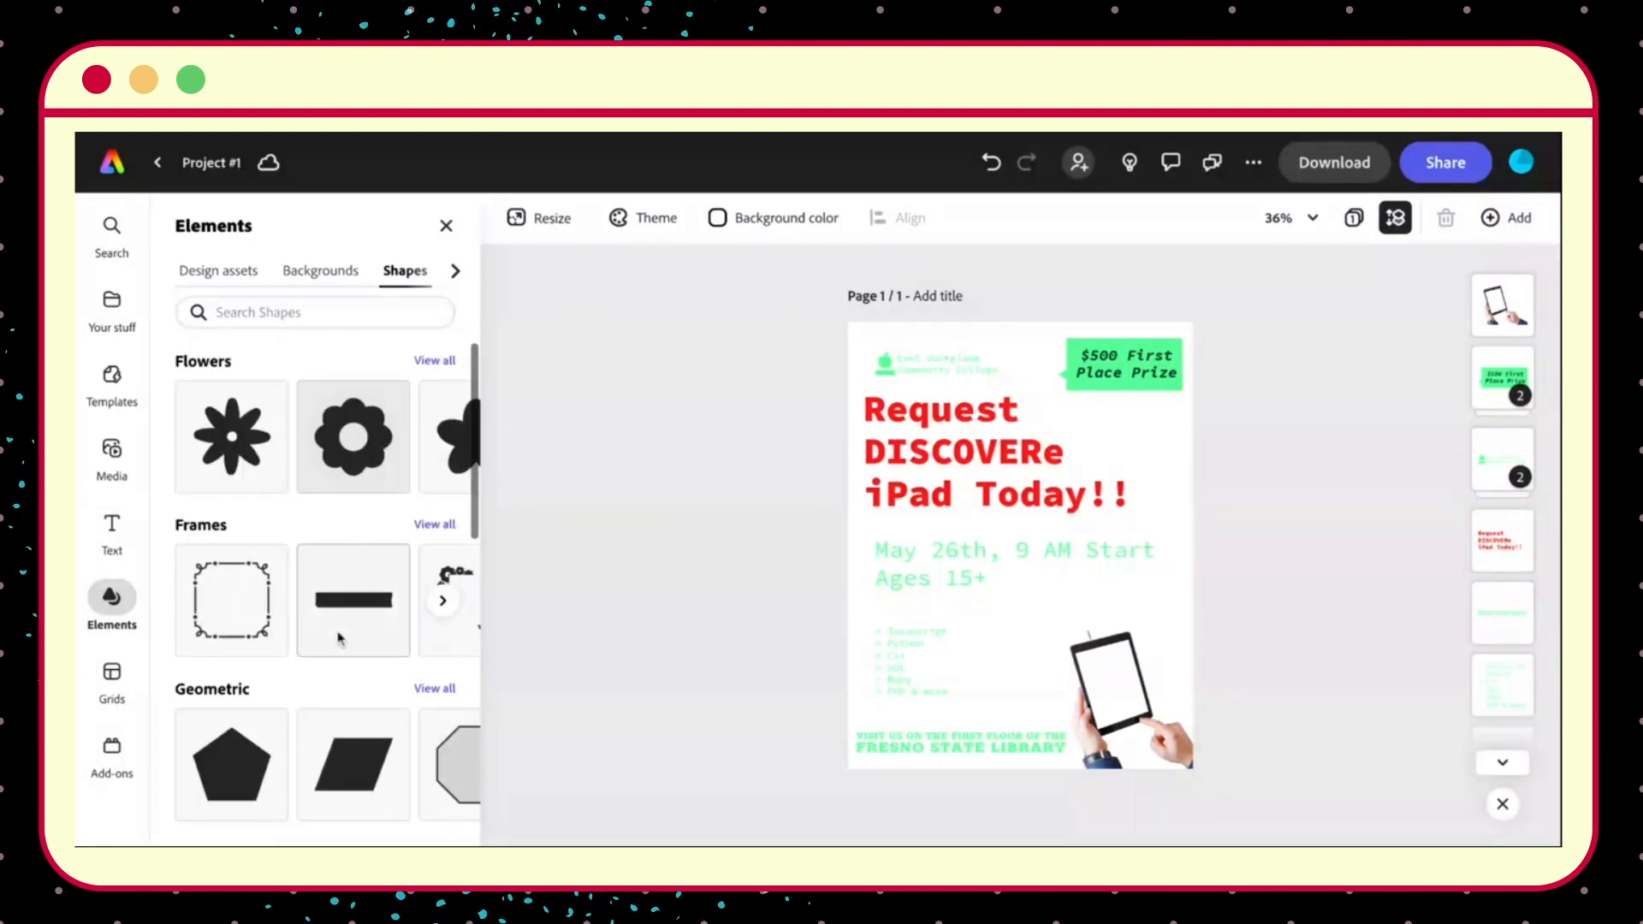
pyautogui.click(434, 535)
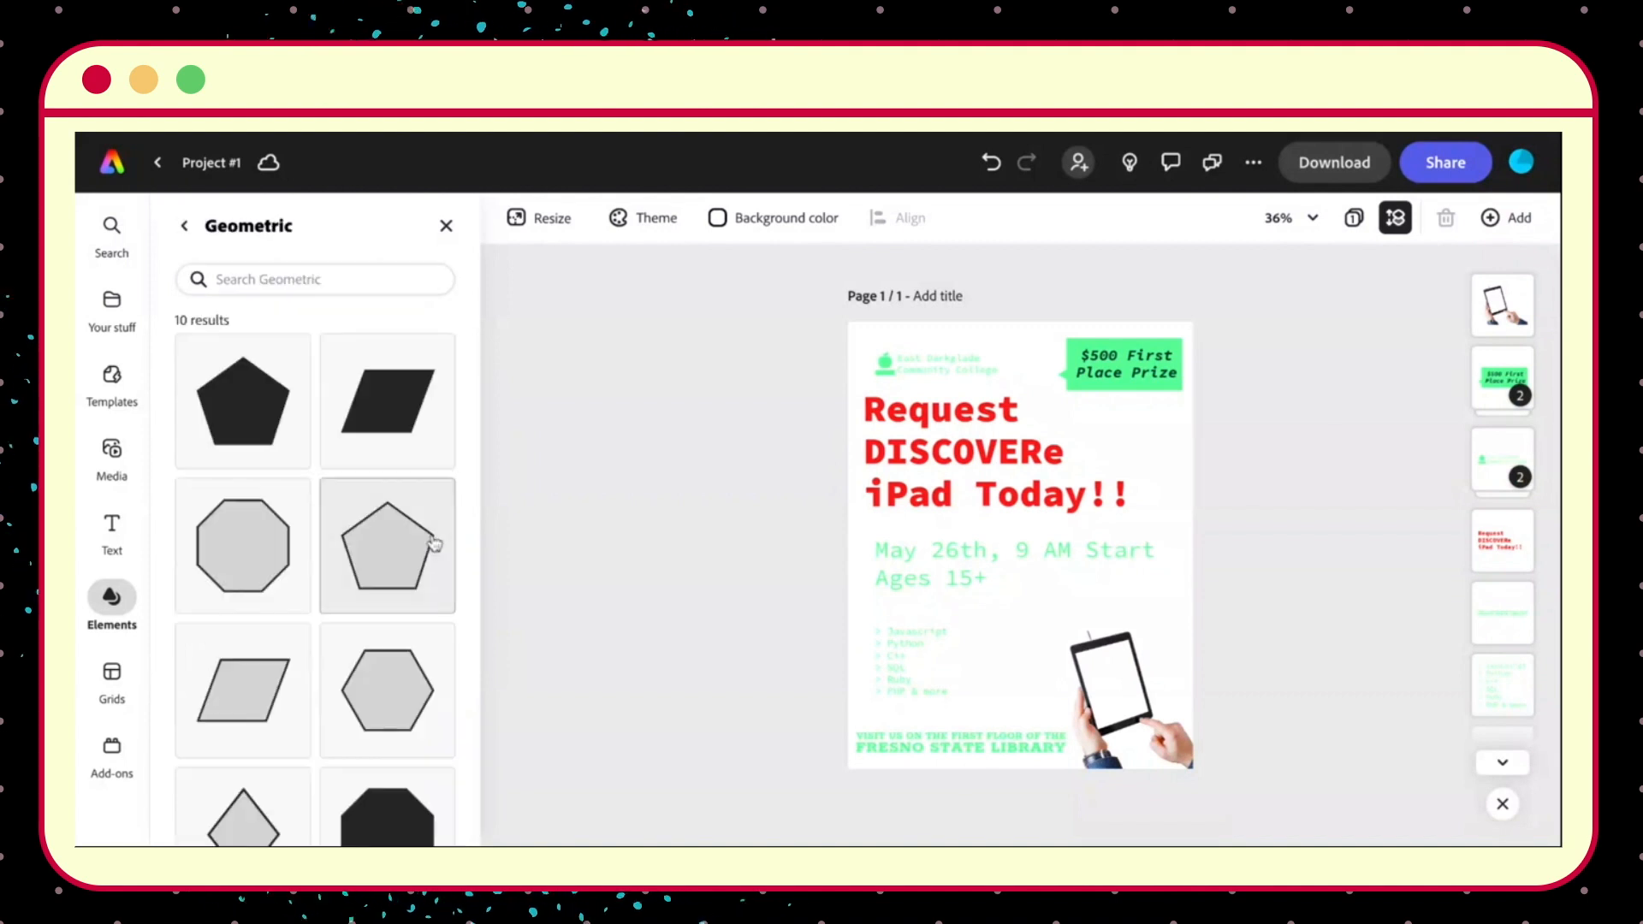
pyautogui.scroll(-4, 420, 560)
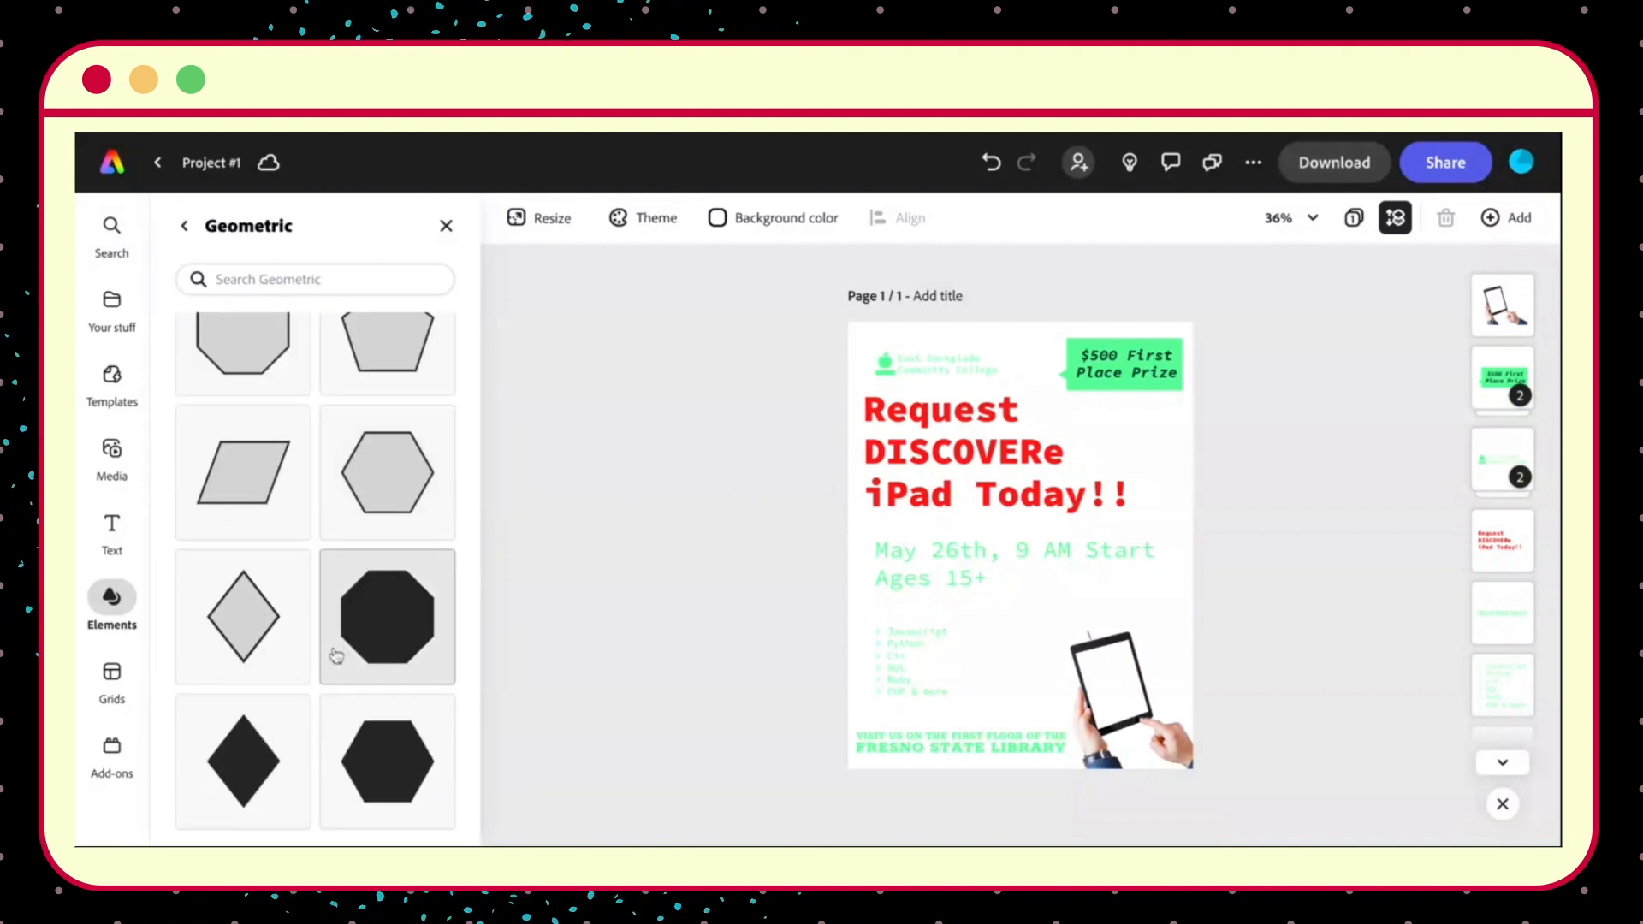
pyautogui.scroll(4, 388, 616)
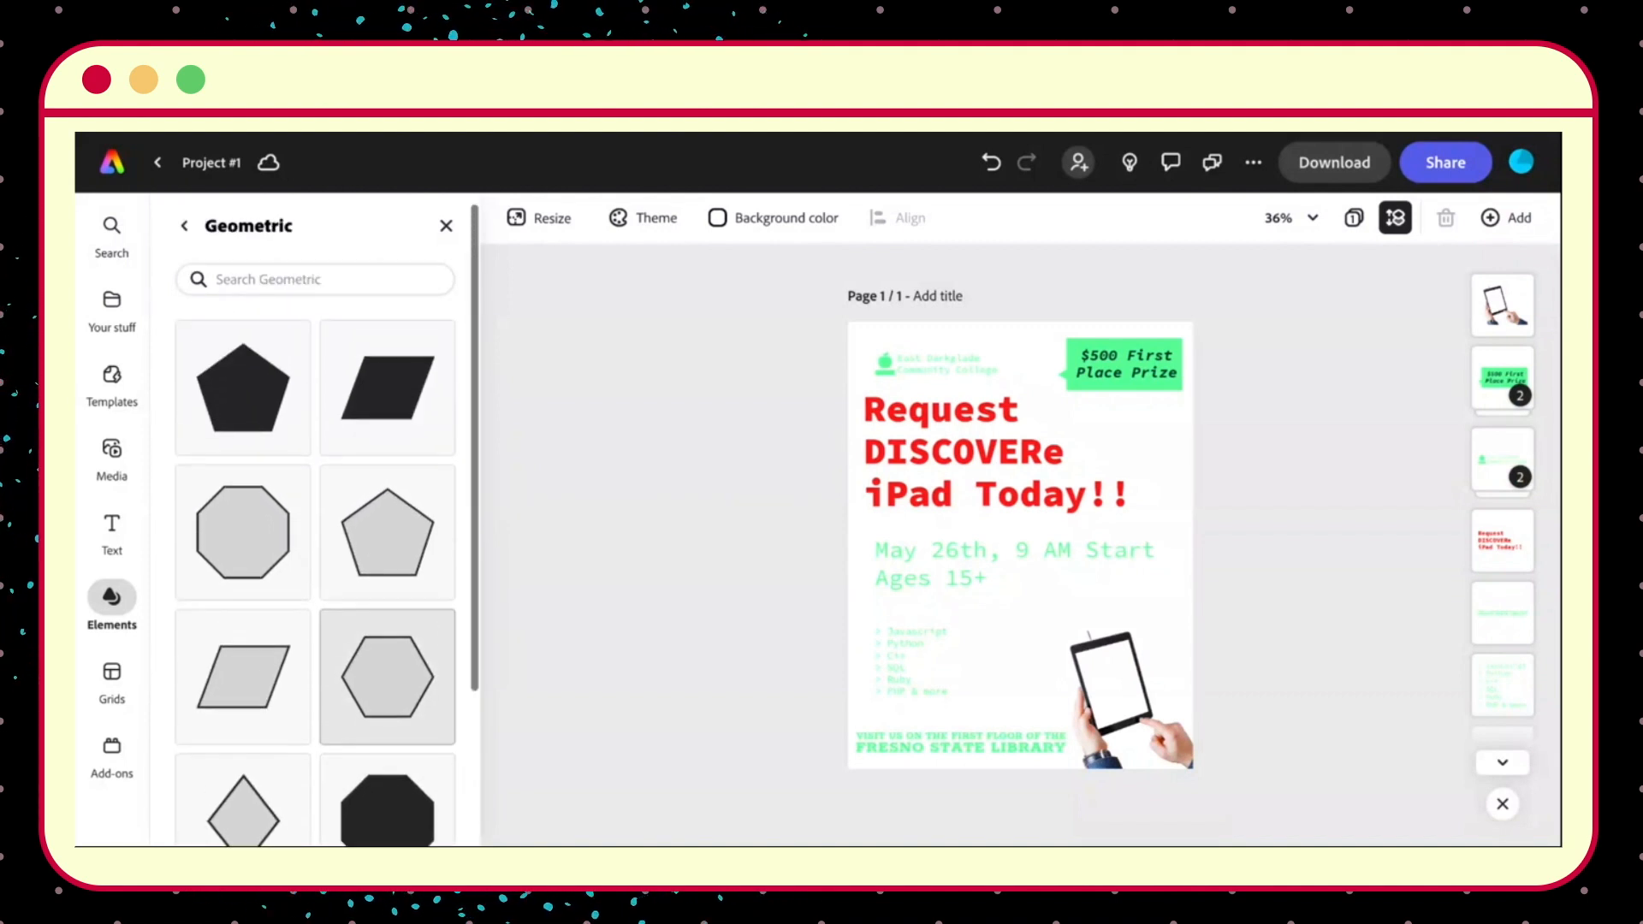
pyautogui.click(248, 679)
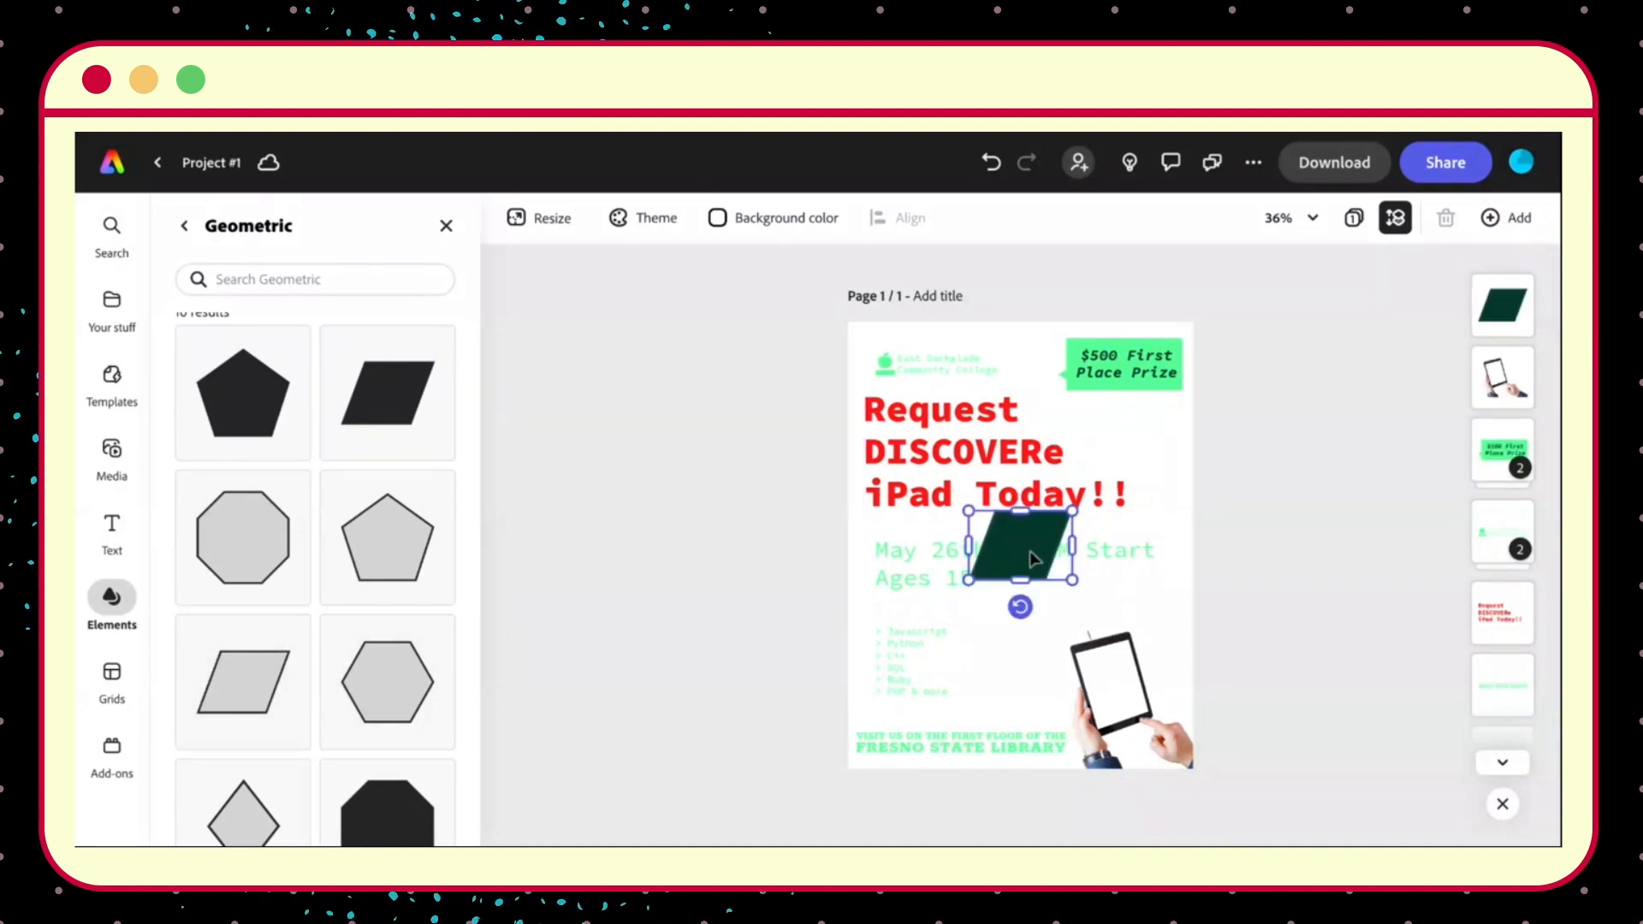
# Enlarge the parallelogram past the page edges so it covers the upper two-thirds, leaving its slanted edge near the lower right corner.
pyautogui.moveTo(1072, 511); pyautogui.dragTo(1231, 404)
pyautogui.moveTo(1140, 467); pyautogui.dragTo(1273, 661)
pyautogui.moveTo(985, 520); pyautogui.dragTo(965, 465)
pyautogui.moveTo(1256, 609); pyautogui.dragTo(1273, 621)
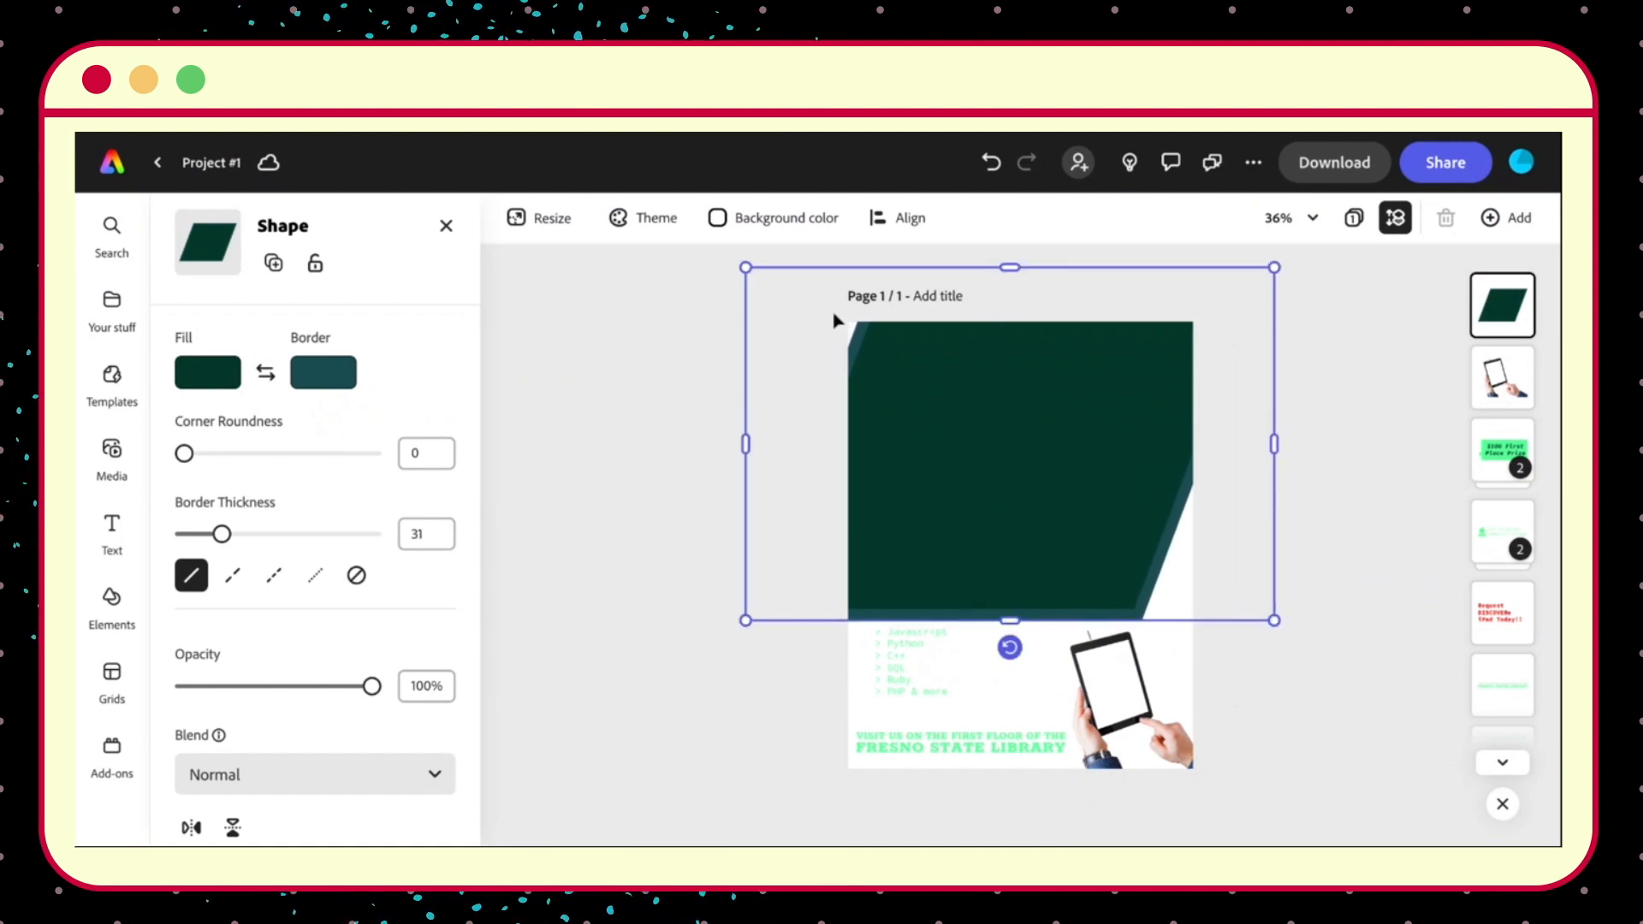
pyautogui.moveTo(745, 267); pyautogui.dragTo(709, 245)
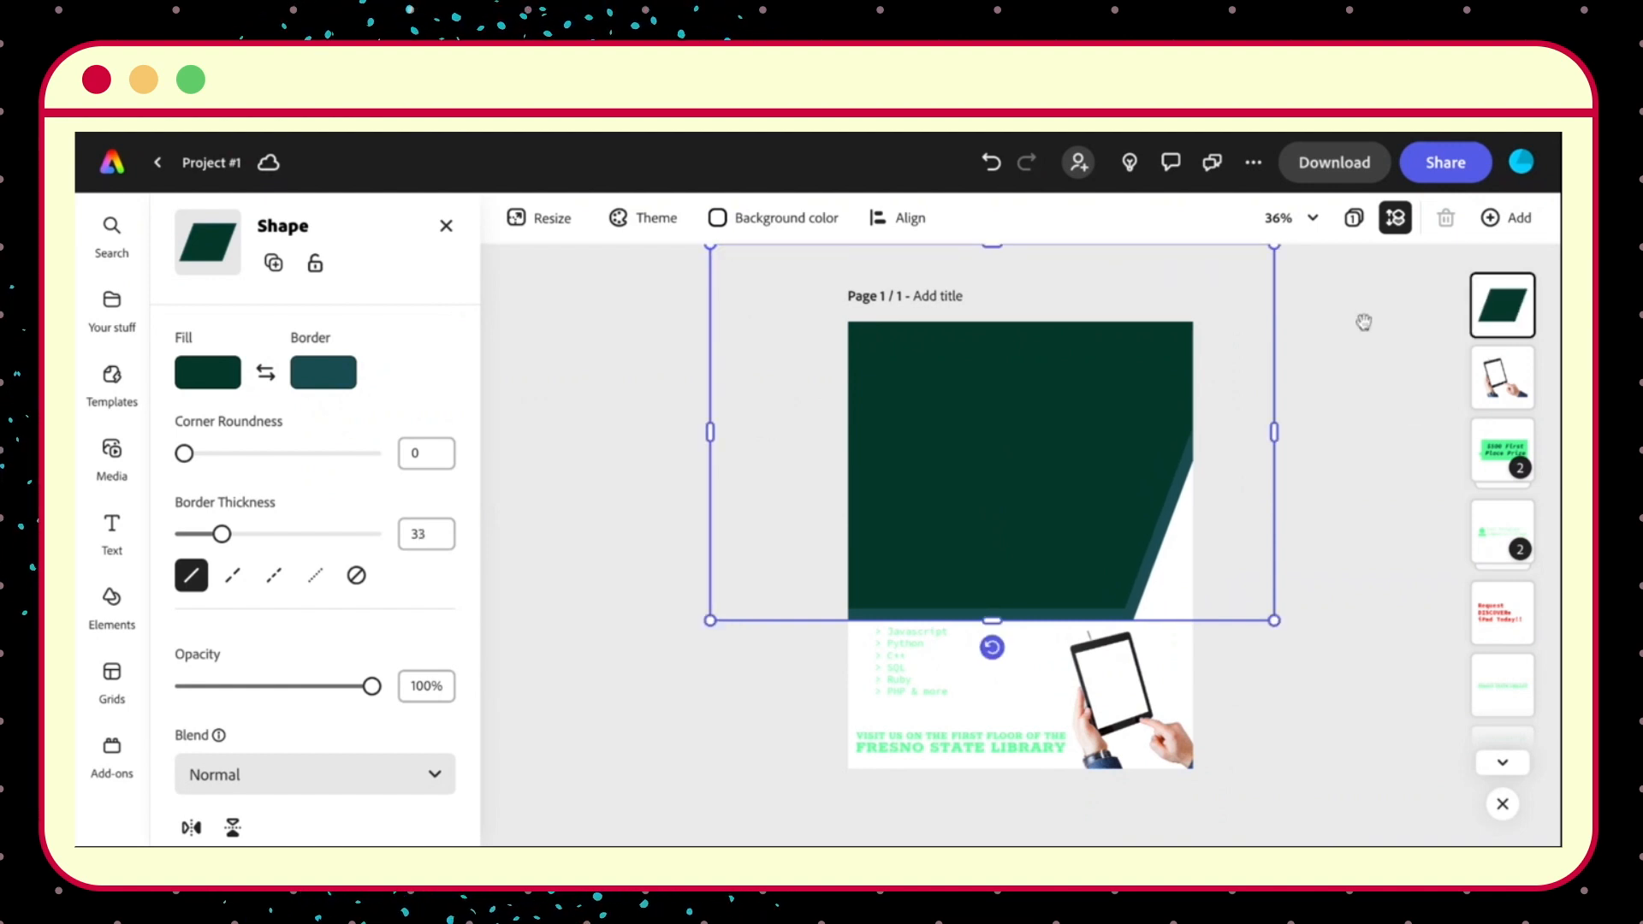
# Recolor the parallelogram with a custom light periwinkle blue fill, #96ADFF.
pyautogui.click(208, 375)
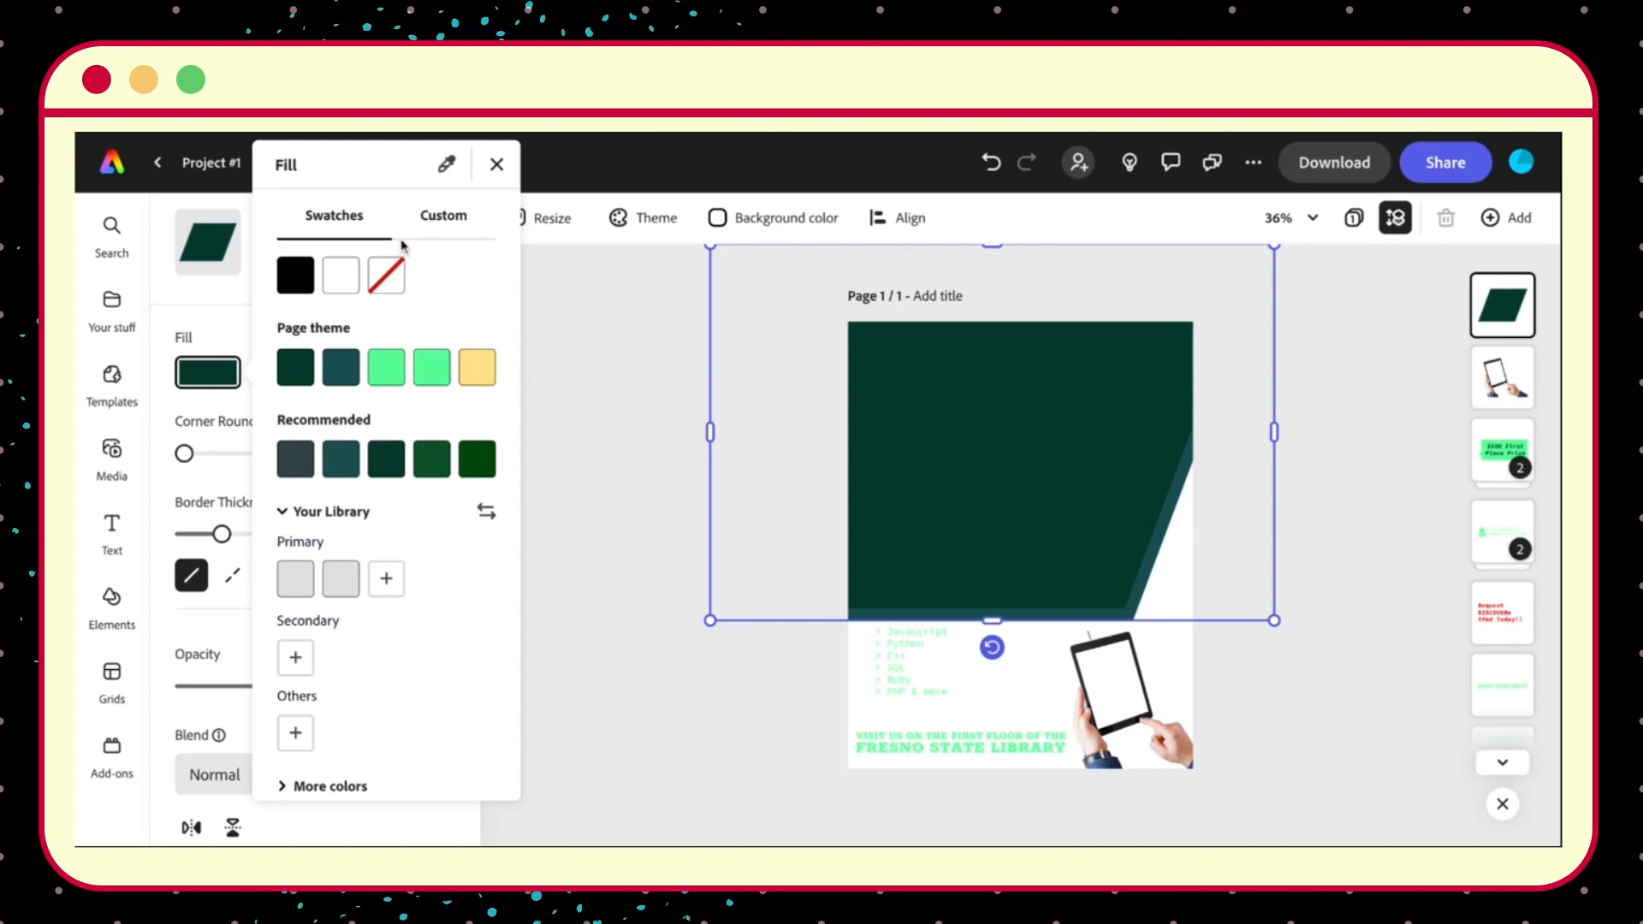
pyautogui.click(432, 217)
pyautogui.click(417, 270)
pyautogui.moveTo(418, 277); pyautogui.dragTo(426, 279)
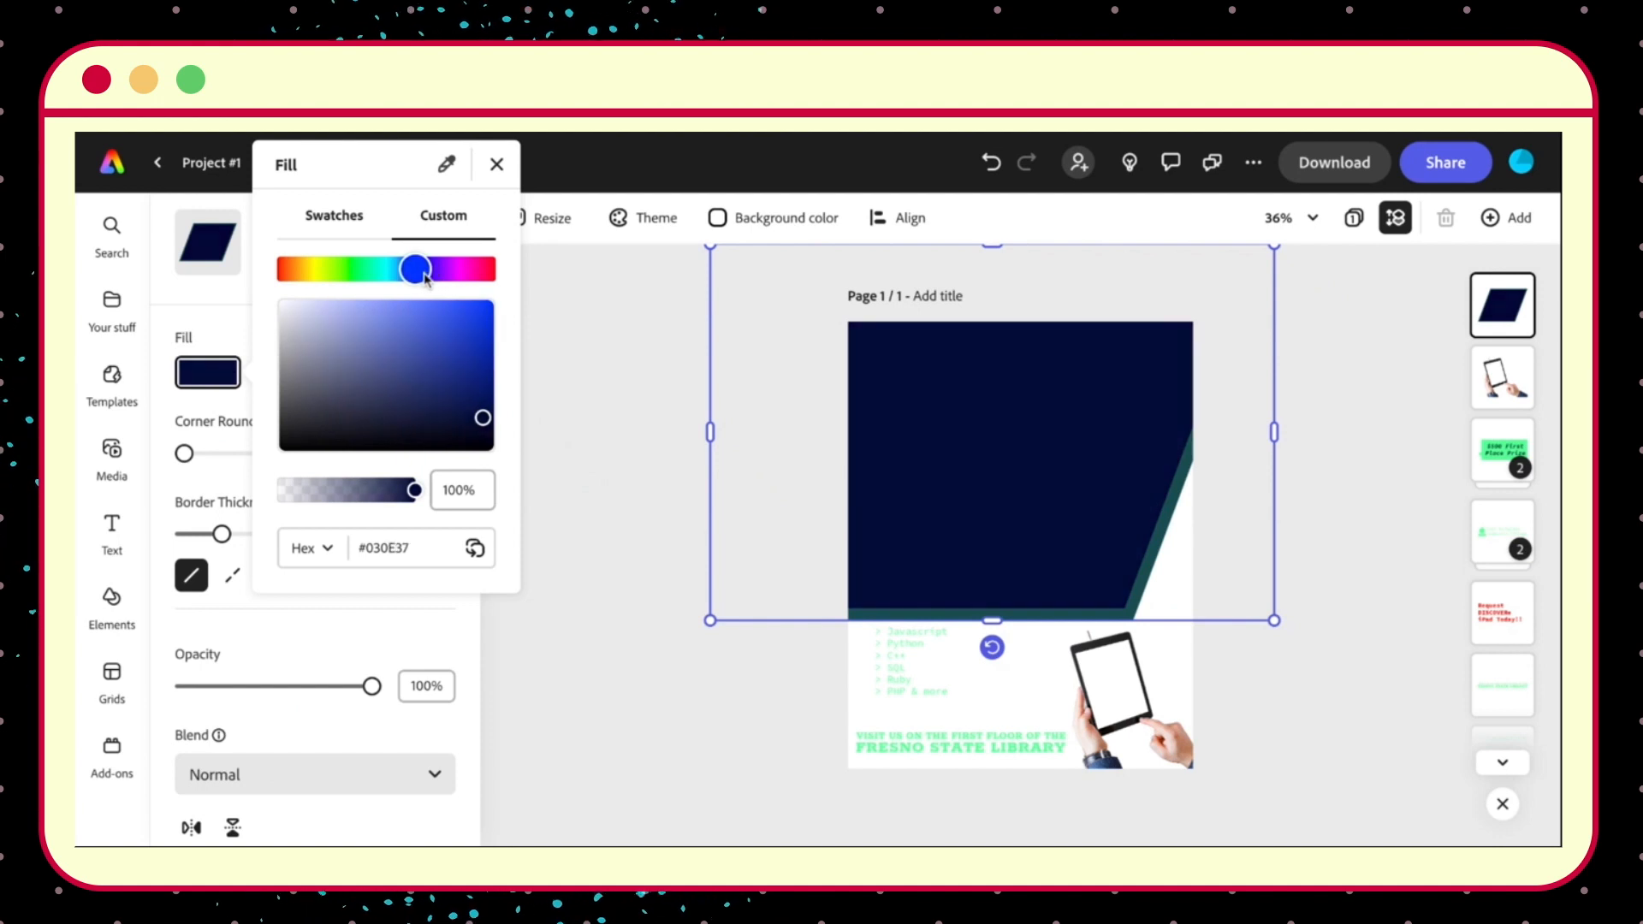
pyautogui.moveTo(482, 417)
pyautogui.mouseDown()
pyautogui.moveTo(450, 319)
pyautogui.moveTo(368, 295)
pyautogui.mouseUp()
pyautogui.click(496, 164)
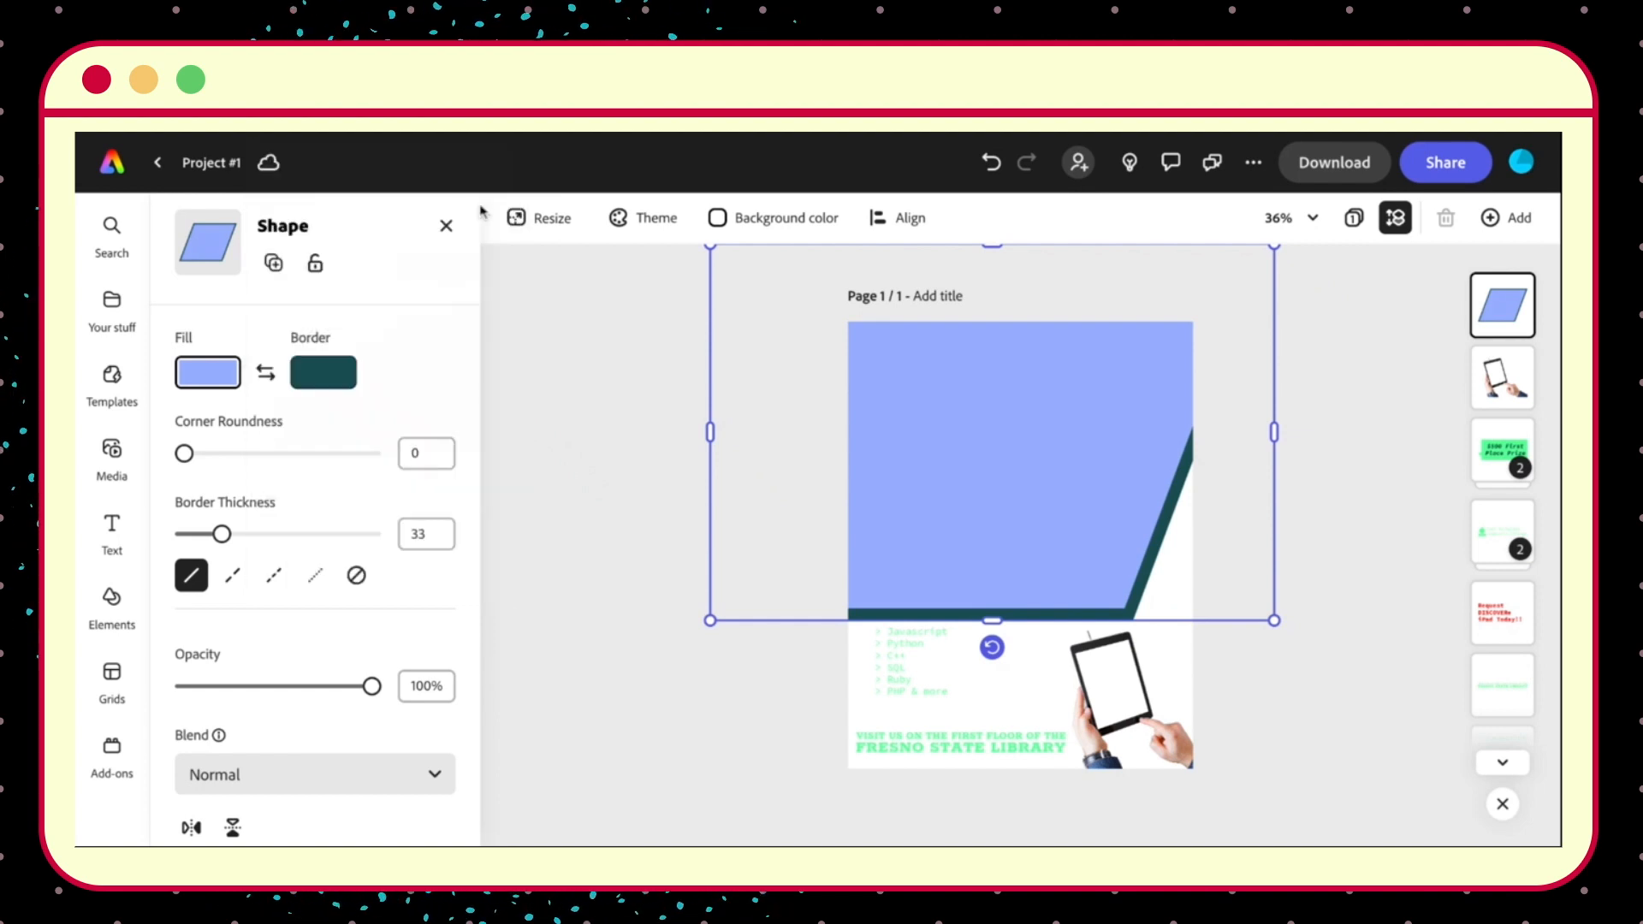
# Remove the parallelogram's border.
pyautogui.click(351, 385)
pyautogui.click(501, 289)
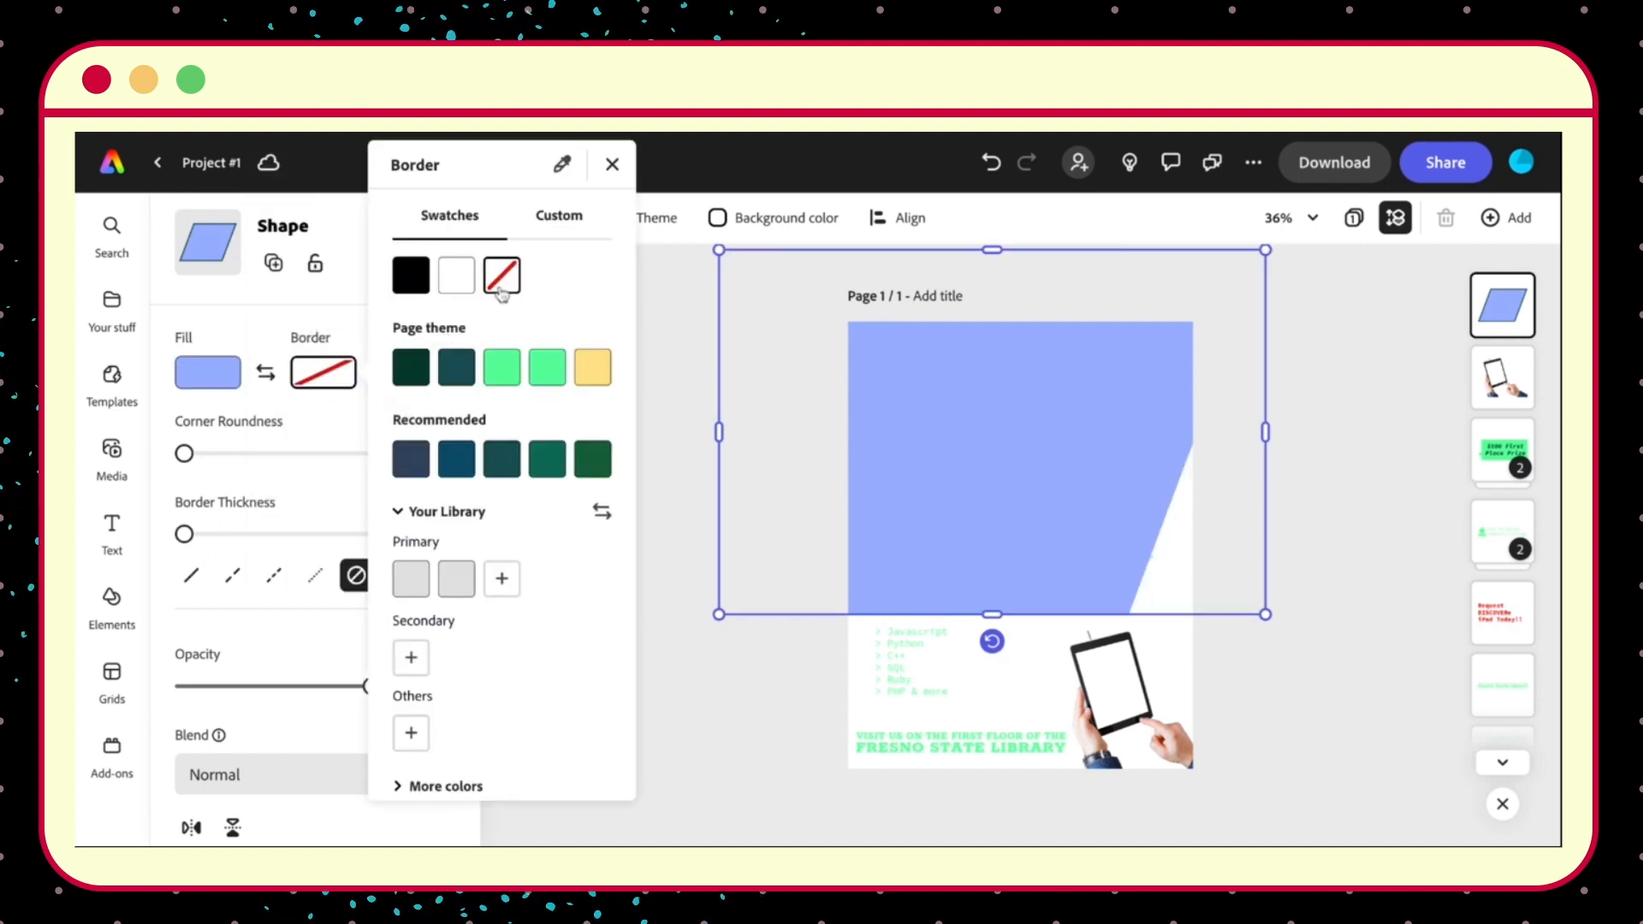
pyautogui.click(1293, 415)
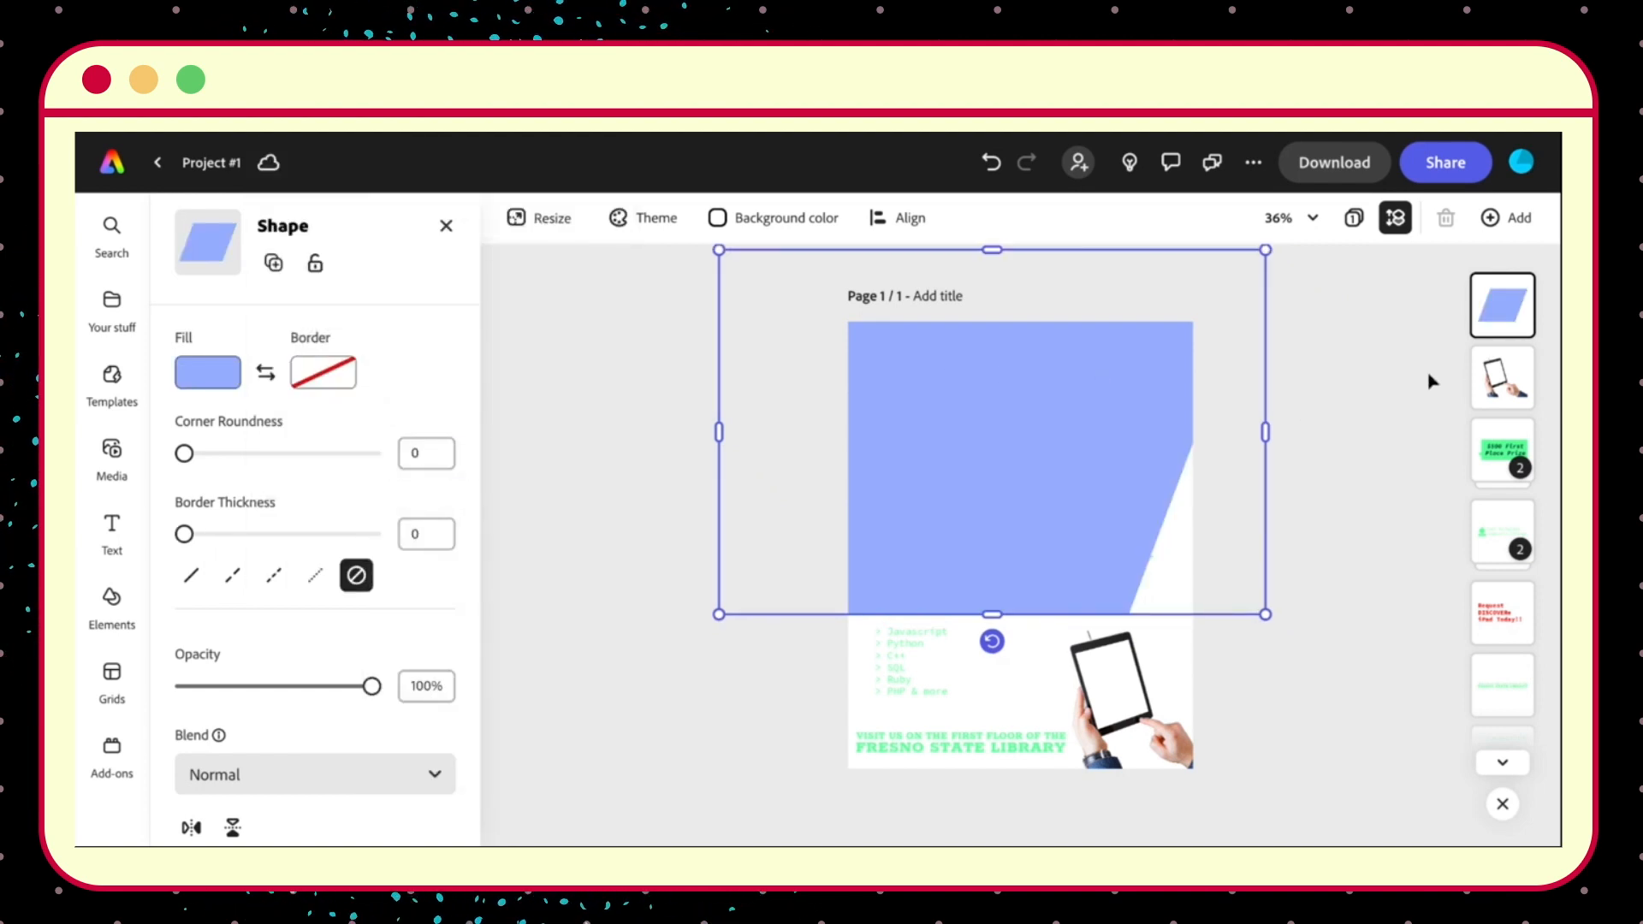
pyautogui.click(1361, 407)
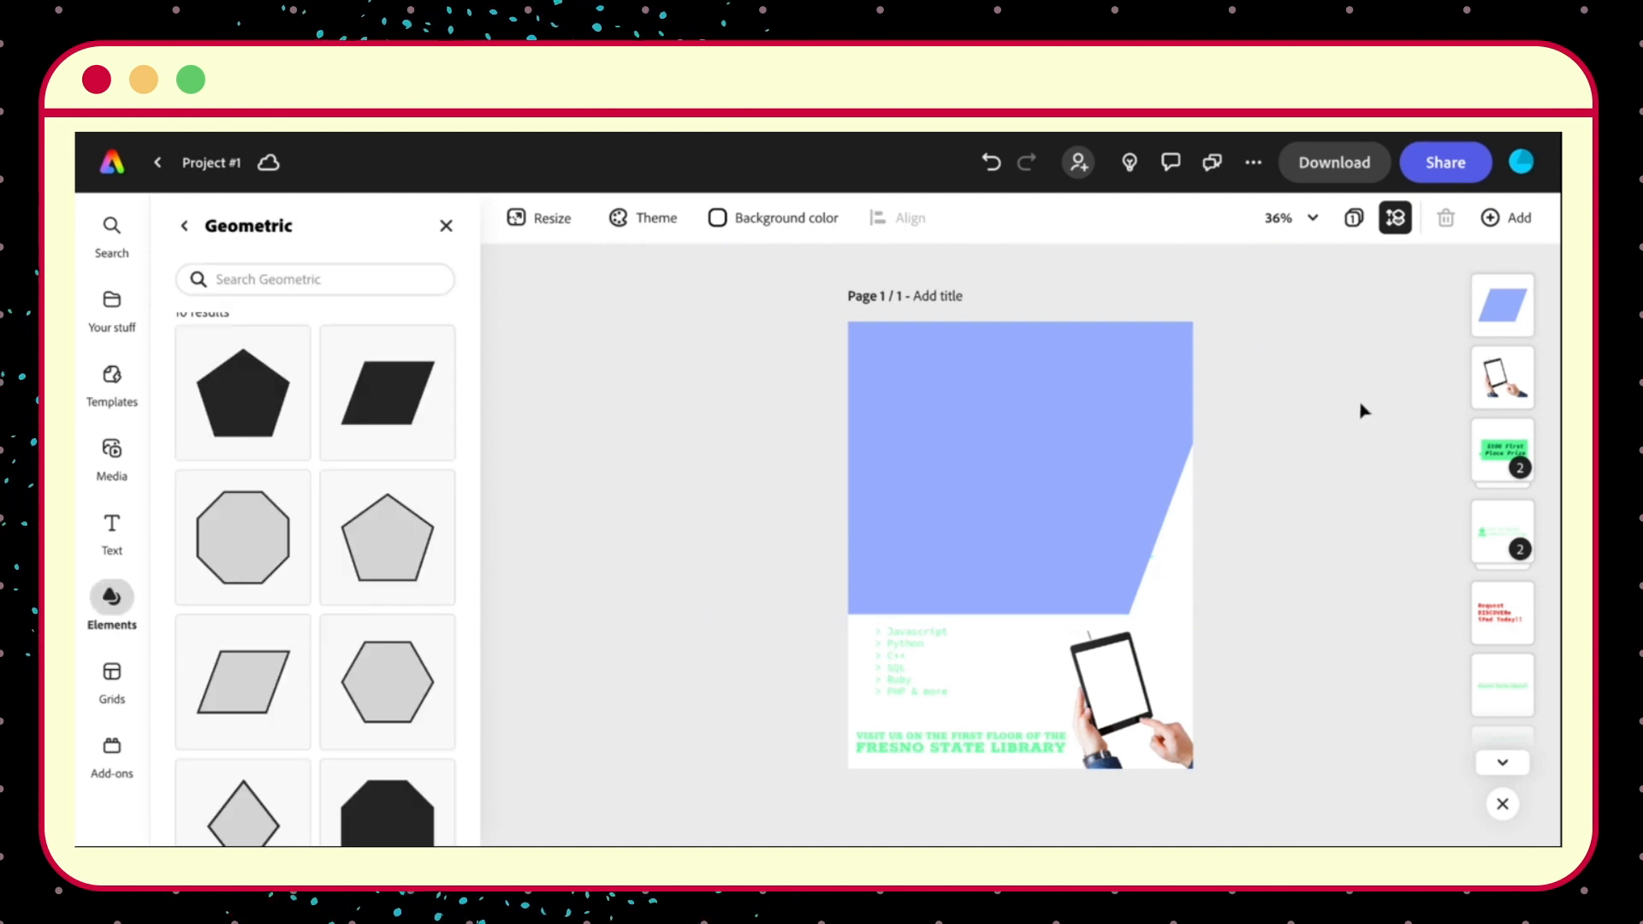
# Reorder the blue parallelogram to the bottom layer, behind all the flyer's text and images.
pyautogui.click(1511, 316)
pyautogui.moveTo(1511, 315); pyautogui.dragTo(1502, 591)
pyautogui.moveTo(1503, 736); pyautogui.dragTo(1503, 740)
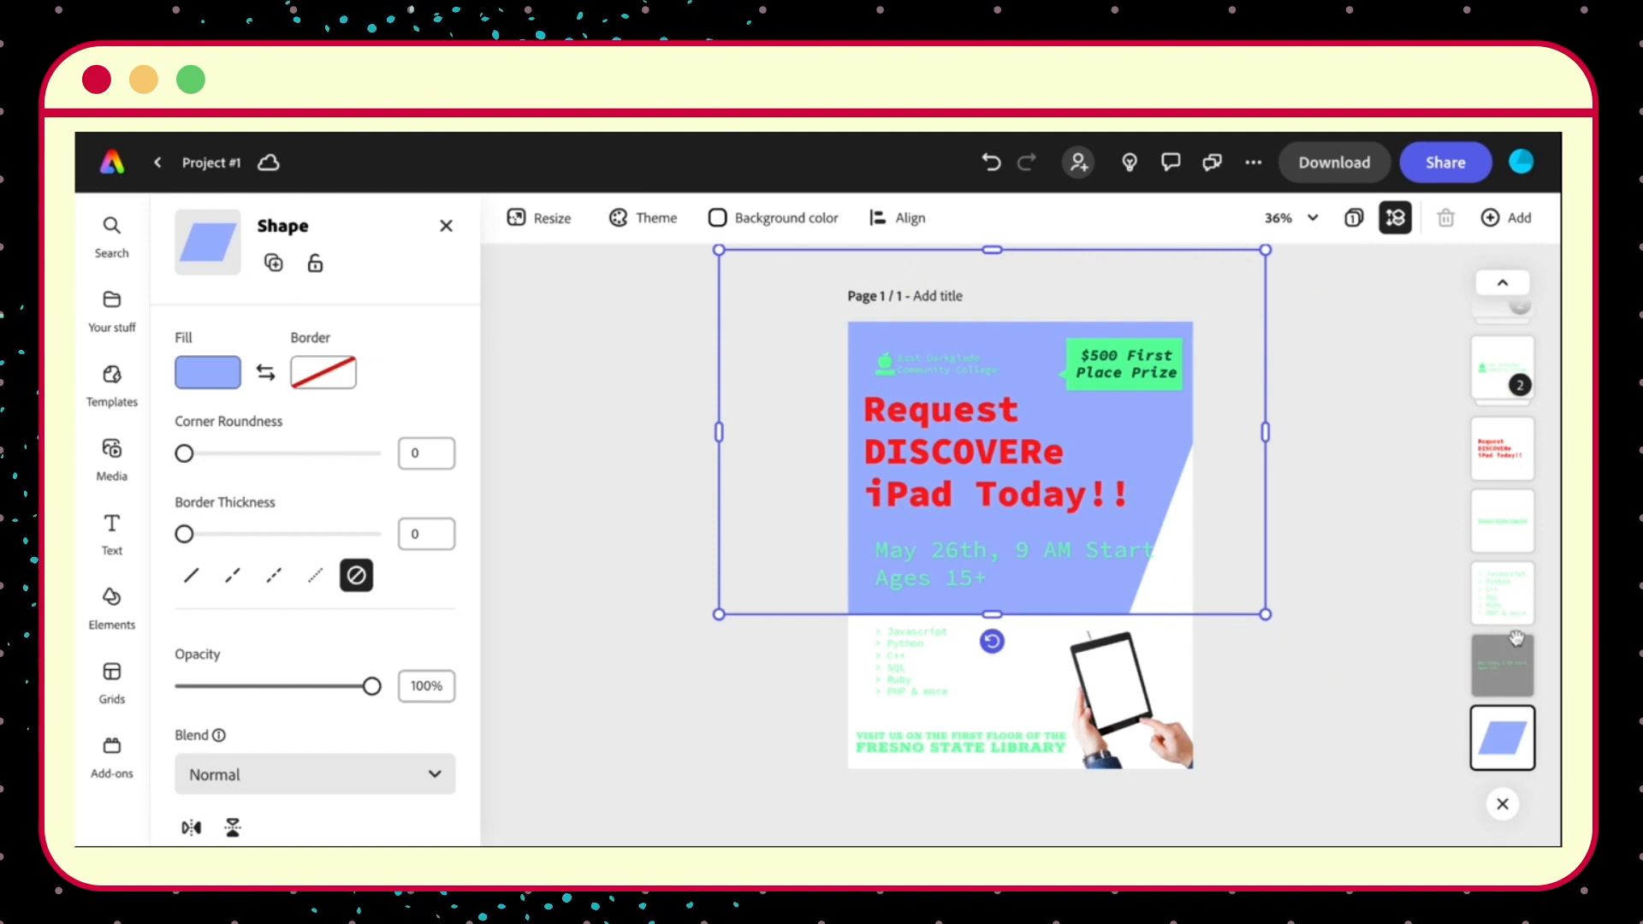
pyautogui.click(1341, 533)
# Shift the "May 26th, 9 AM Start Ages 15+" text slightly left and up within the blue shape.
pyautogui.click(1096, 551)
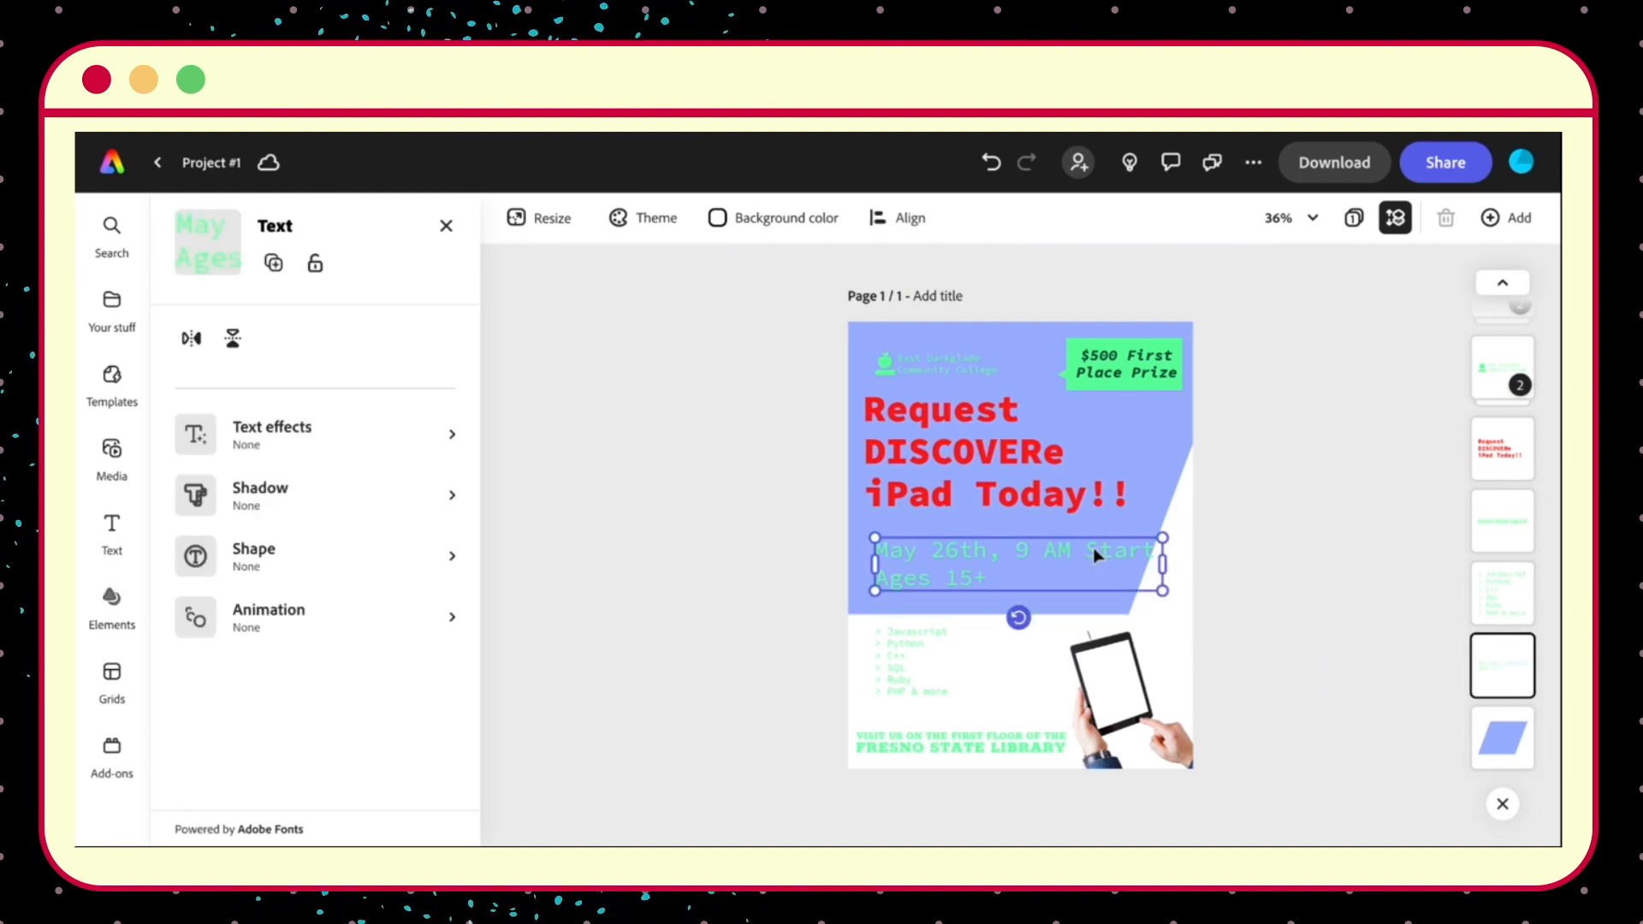
pyautogui.moveTo(1078, 559); pyautogui.dragTo(1062, 554)
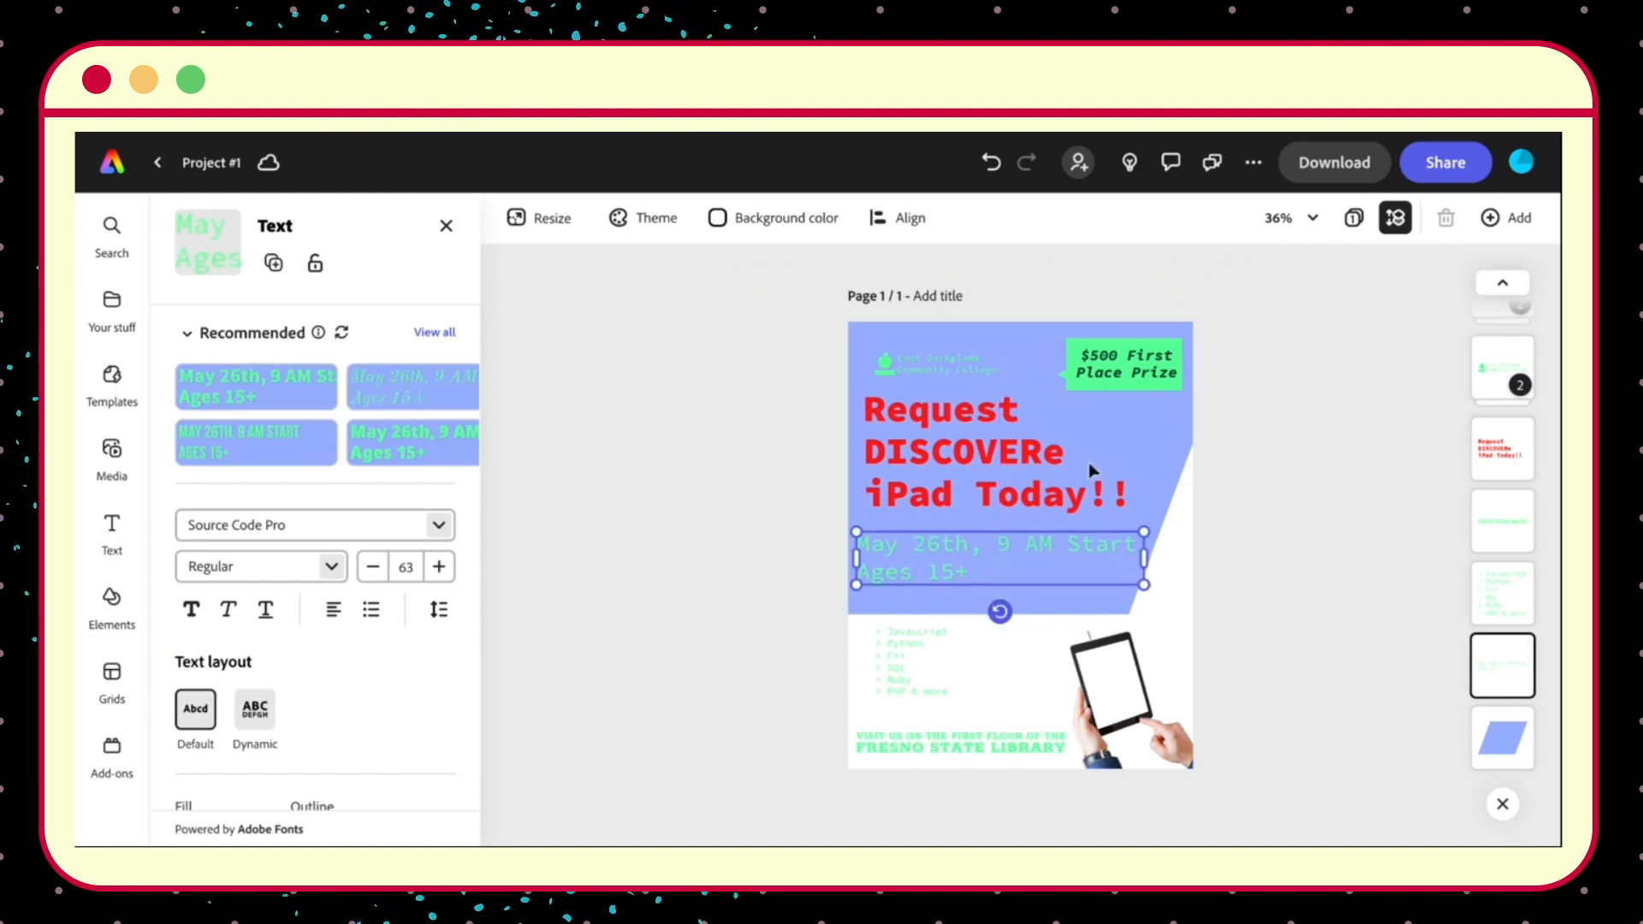
pyautogui.click(1235, 446)
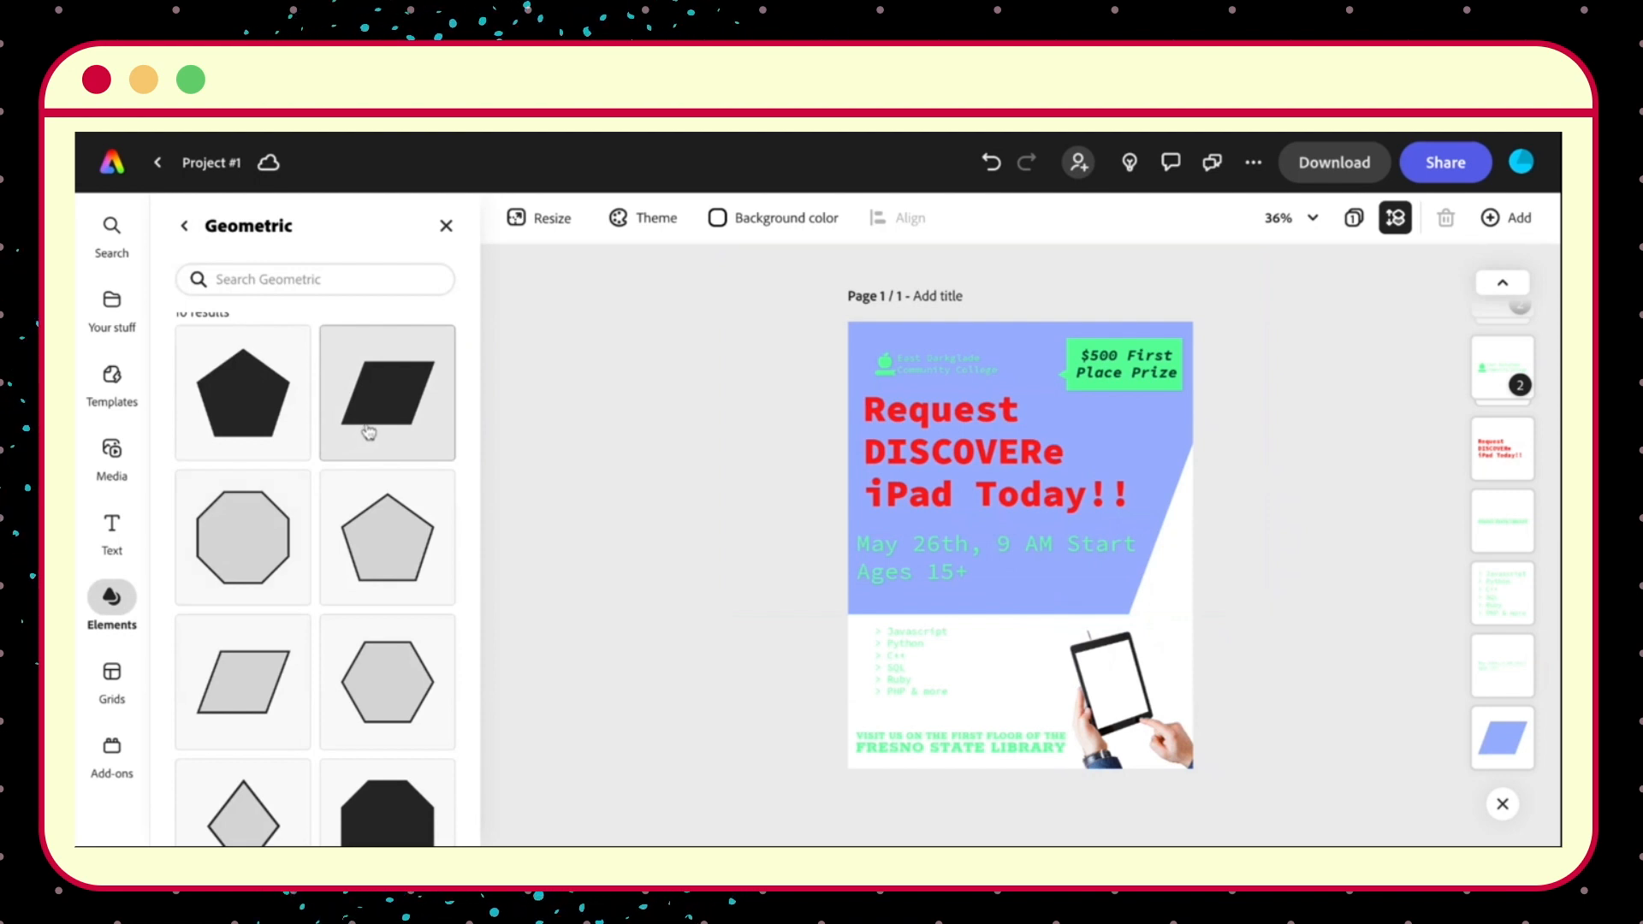
# Add a solid rectangle from the Rectangles shapes to the flyer.
pyautogui.scroll(-3, 319, 531)
pyautogui.scroll(4, 320, 531)
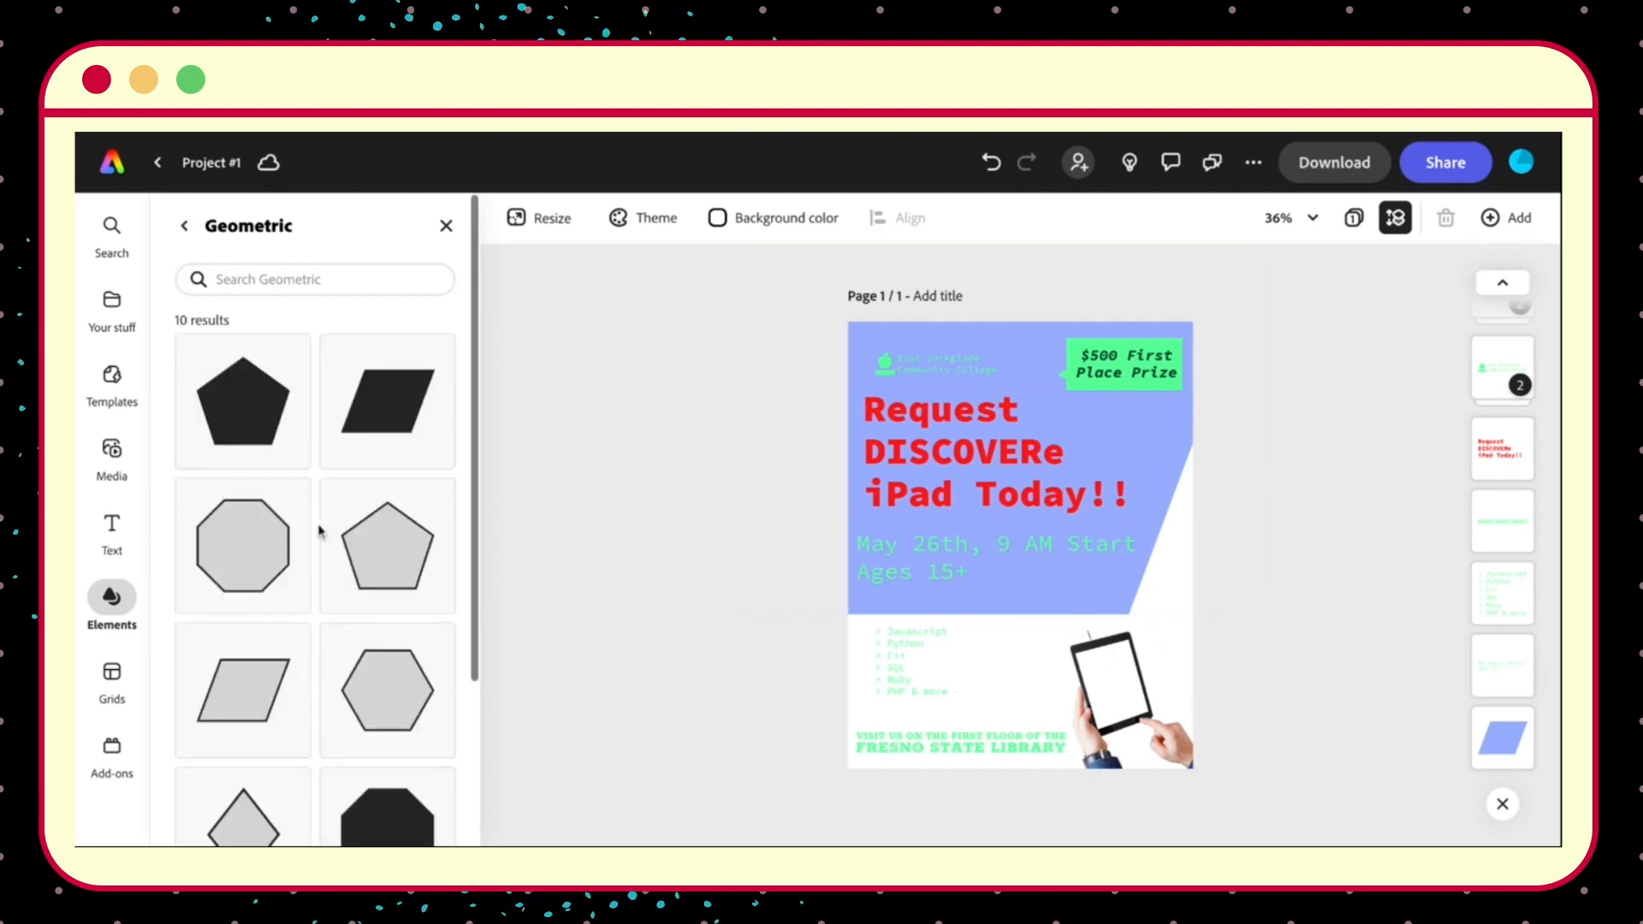
pyautogui.click(184, 226)
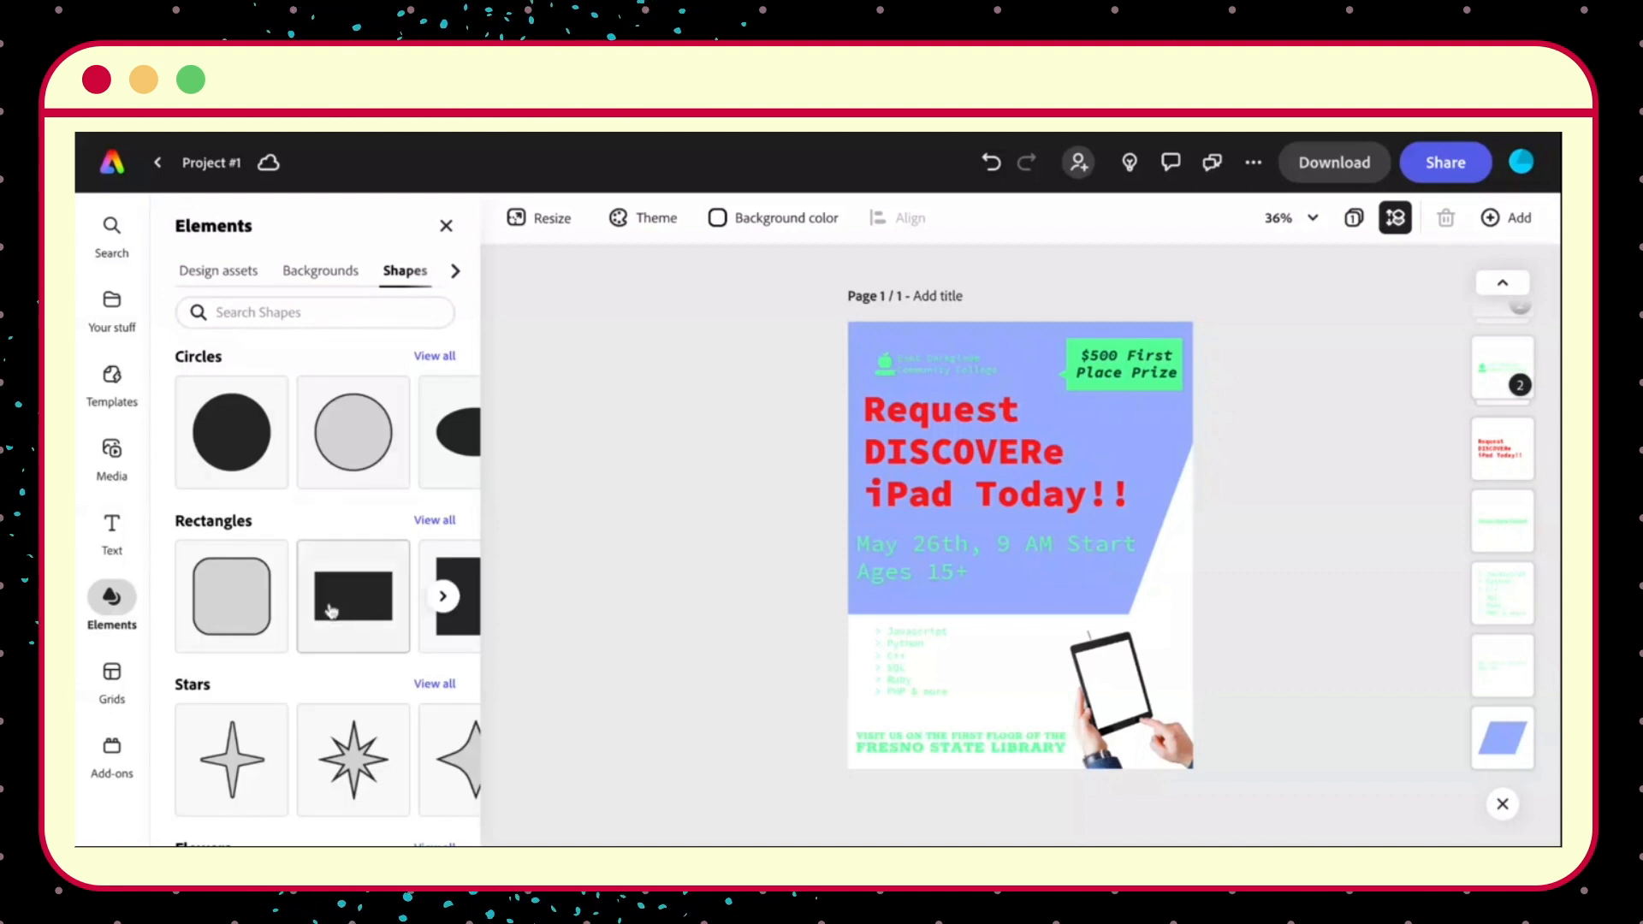
pyautogui.click(349, 648)
pyautogui.click(1001, 569)
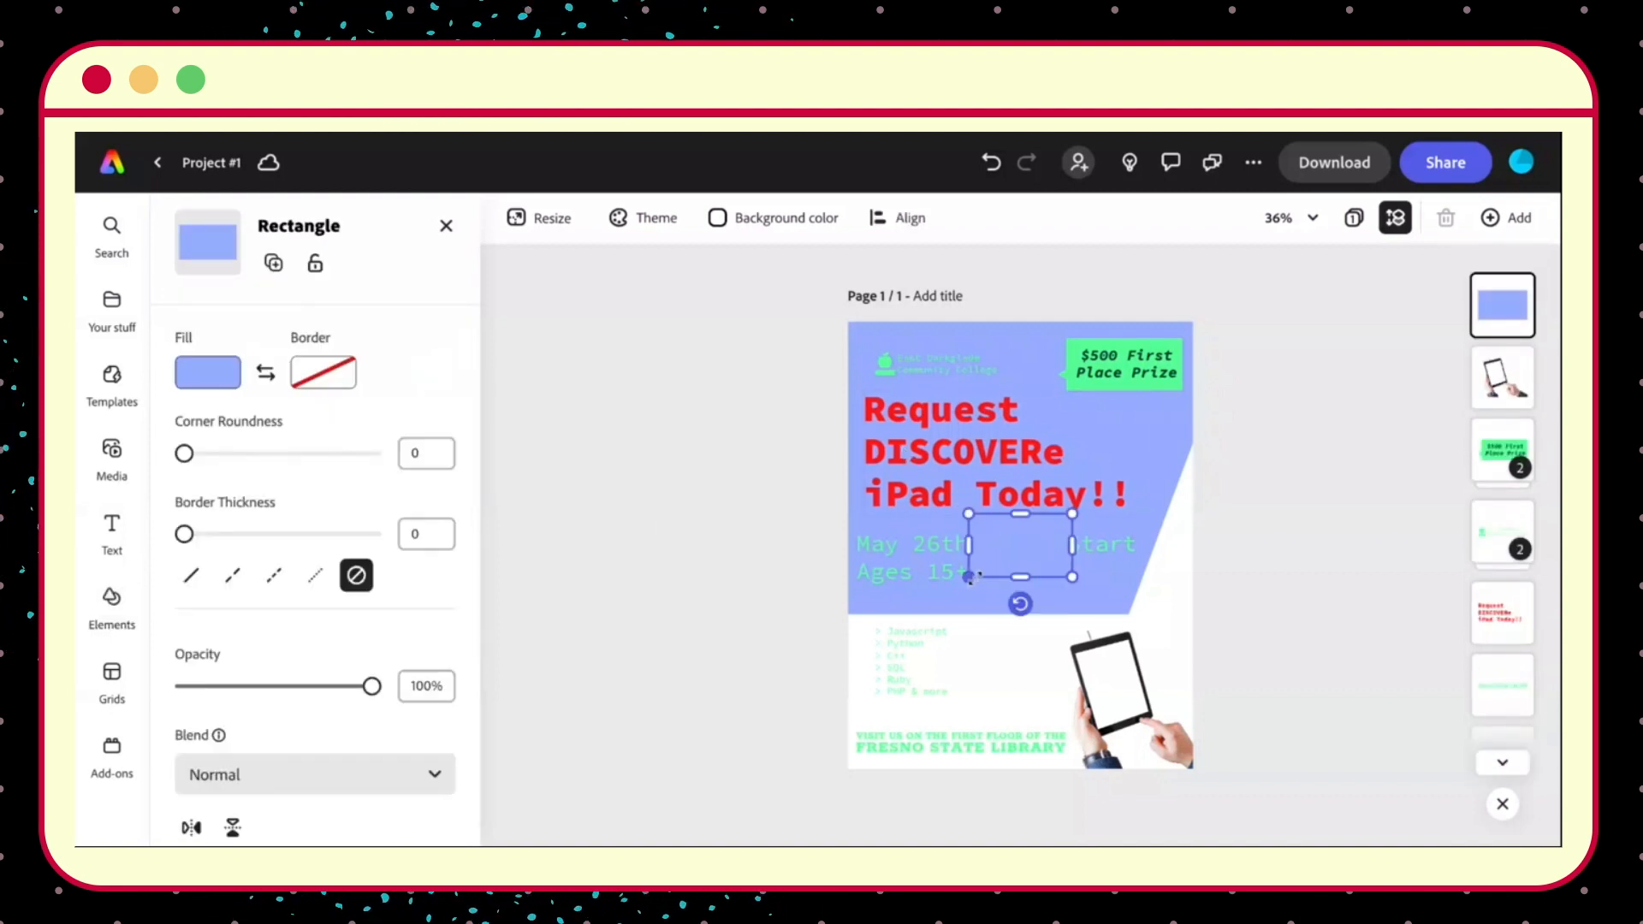
# Give the new rectangle a custom coral red fill, #FF6E78.
pyautogui.click(216, 376)
pyautogui.click(420, 227)
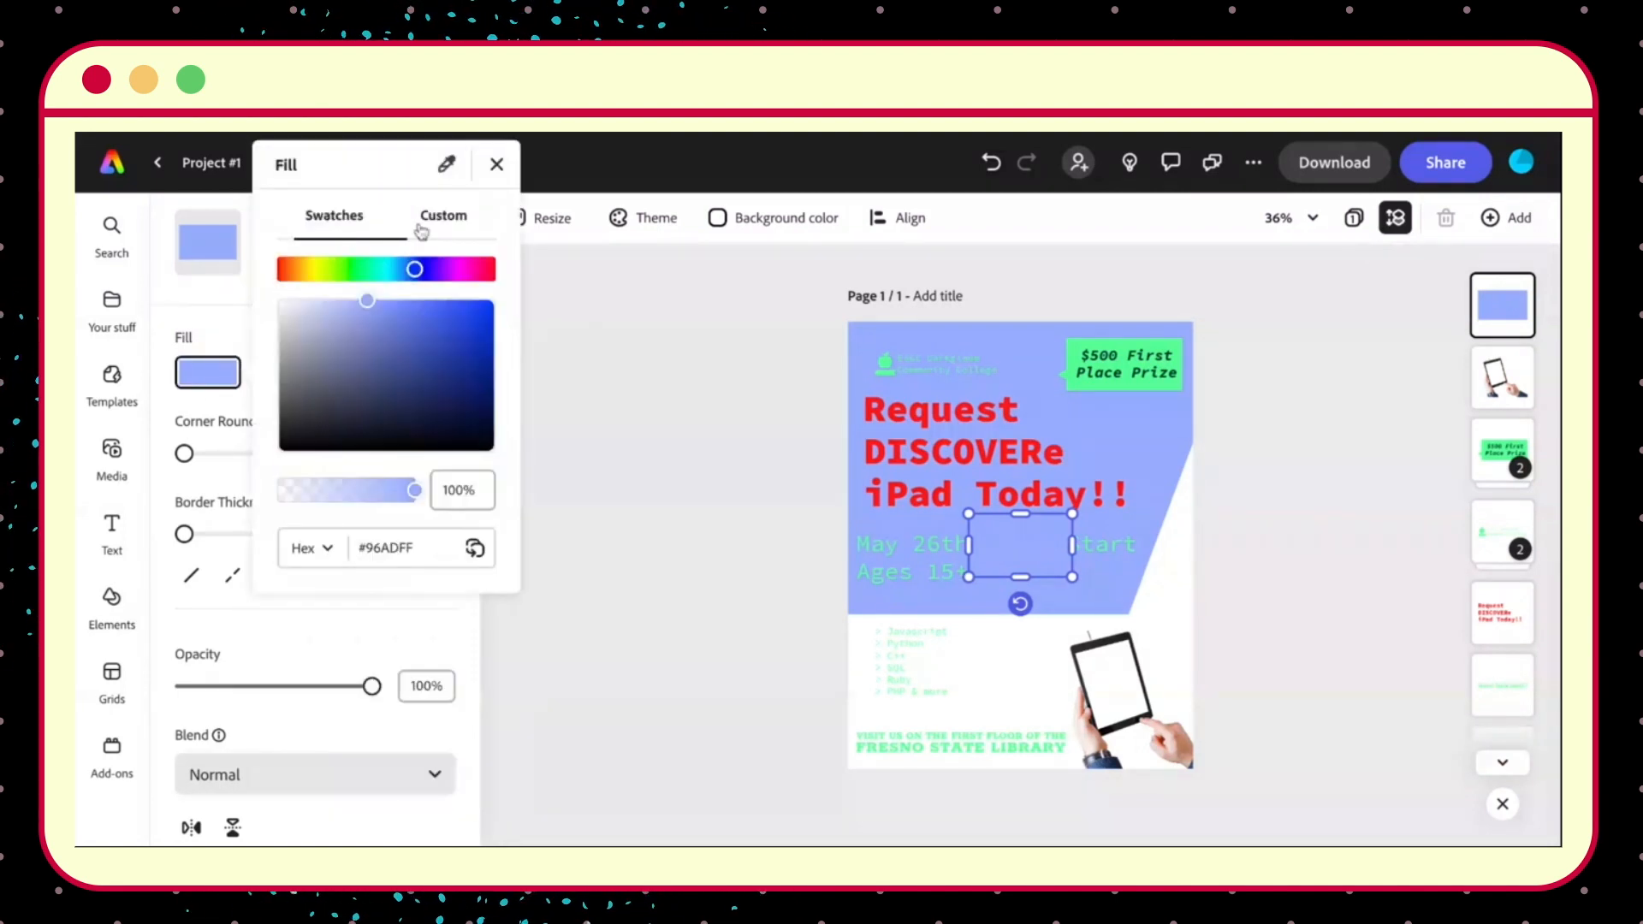
pyautogui.moveTo(415, 274); pyautogui.dragTo(499, 271)
pyautogui.click(369, 307)
pyautogui.moveTo(369, 306); pyautogui.dragTo(403, 300)
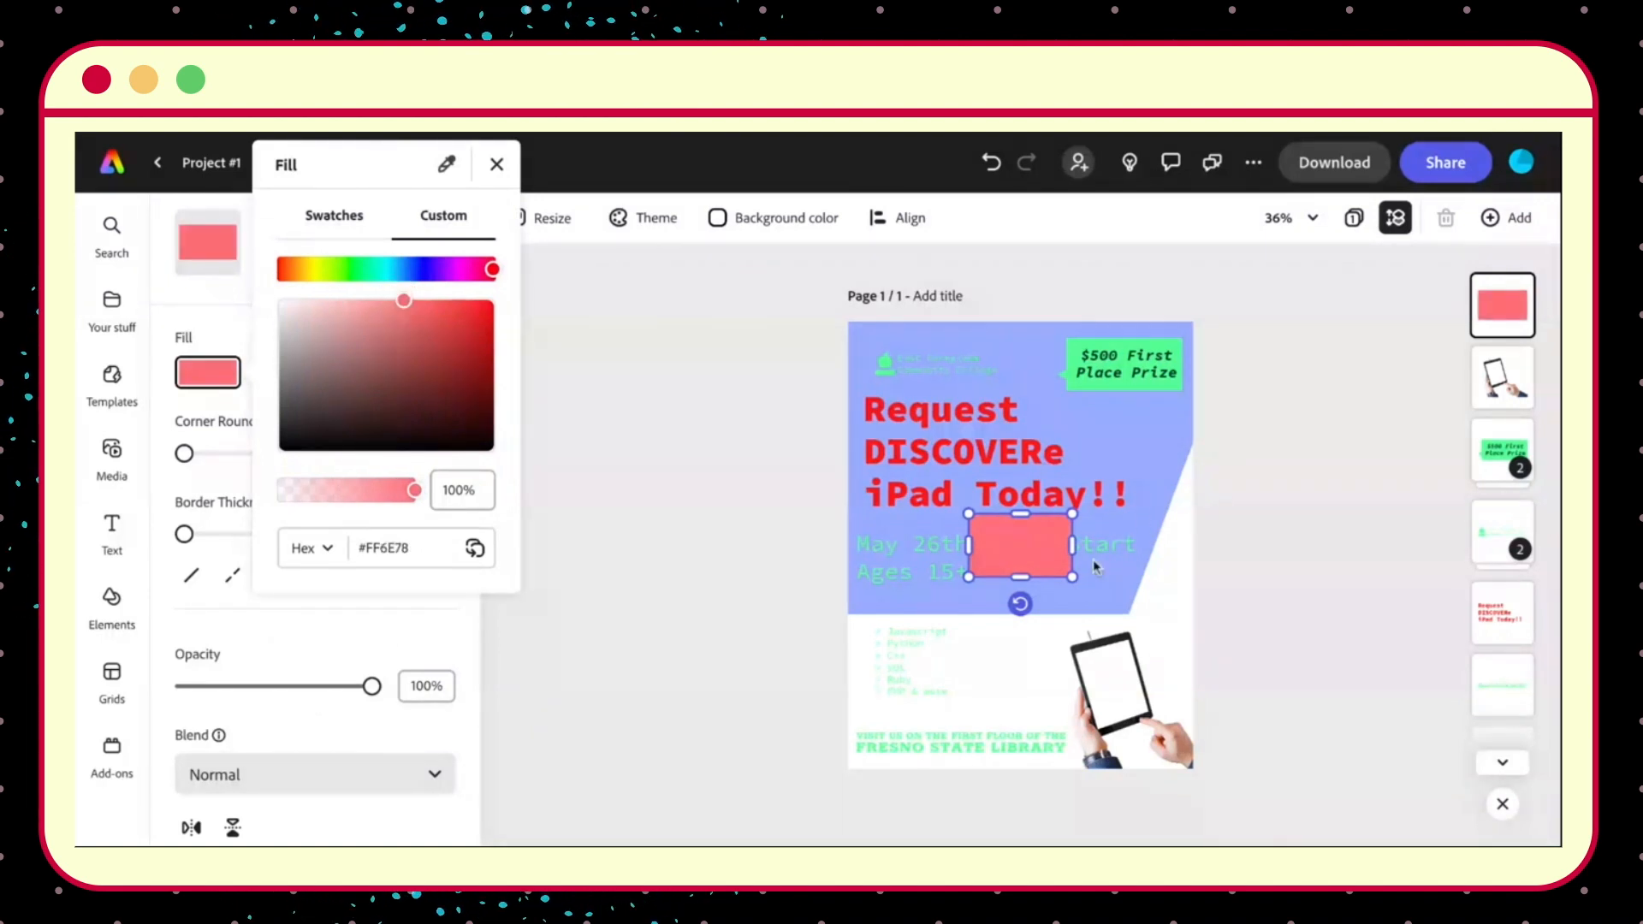
pyautogui.click(1006, 551)
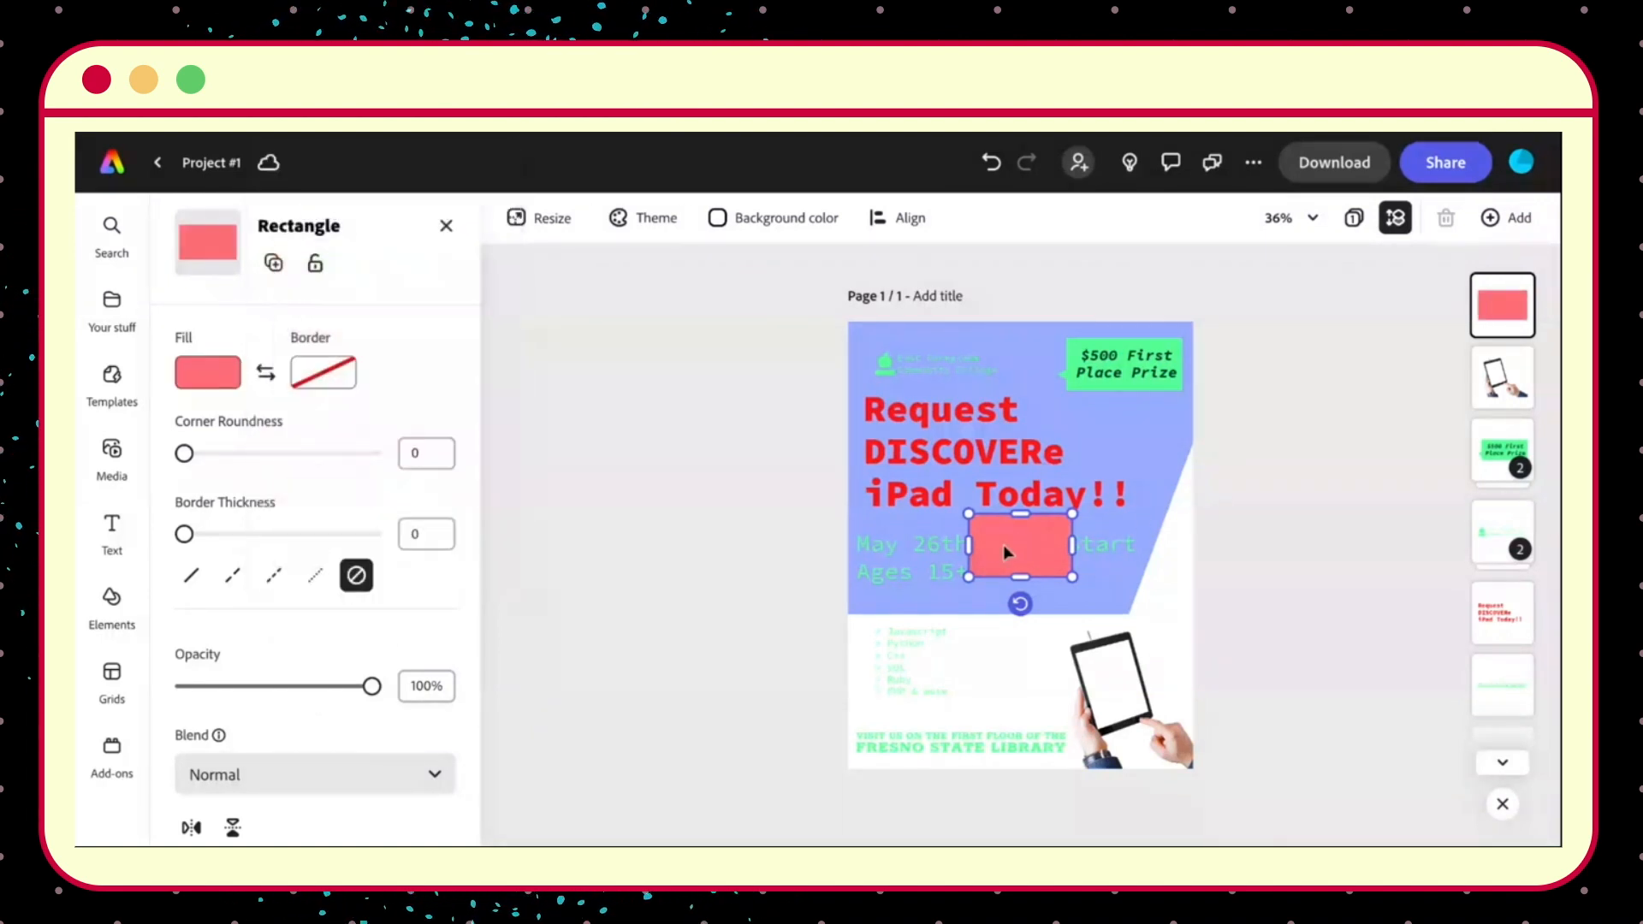
# Enlarge the coral rectangle over the page's lower part and slanted gap, and place it on the bottom layer behind the blue shape.
pyautogui.moveTo(1018, 550); pyautogui.dragTo(1223, 841)
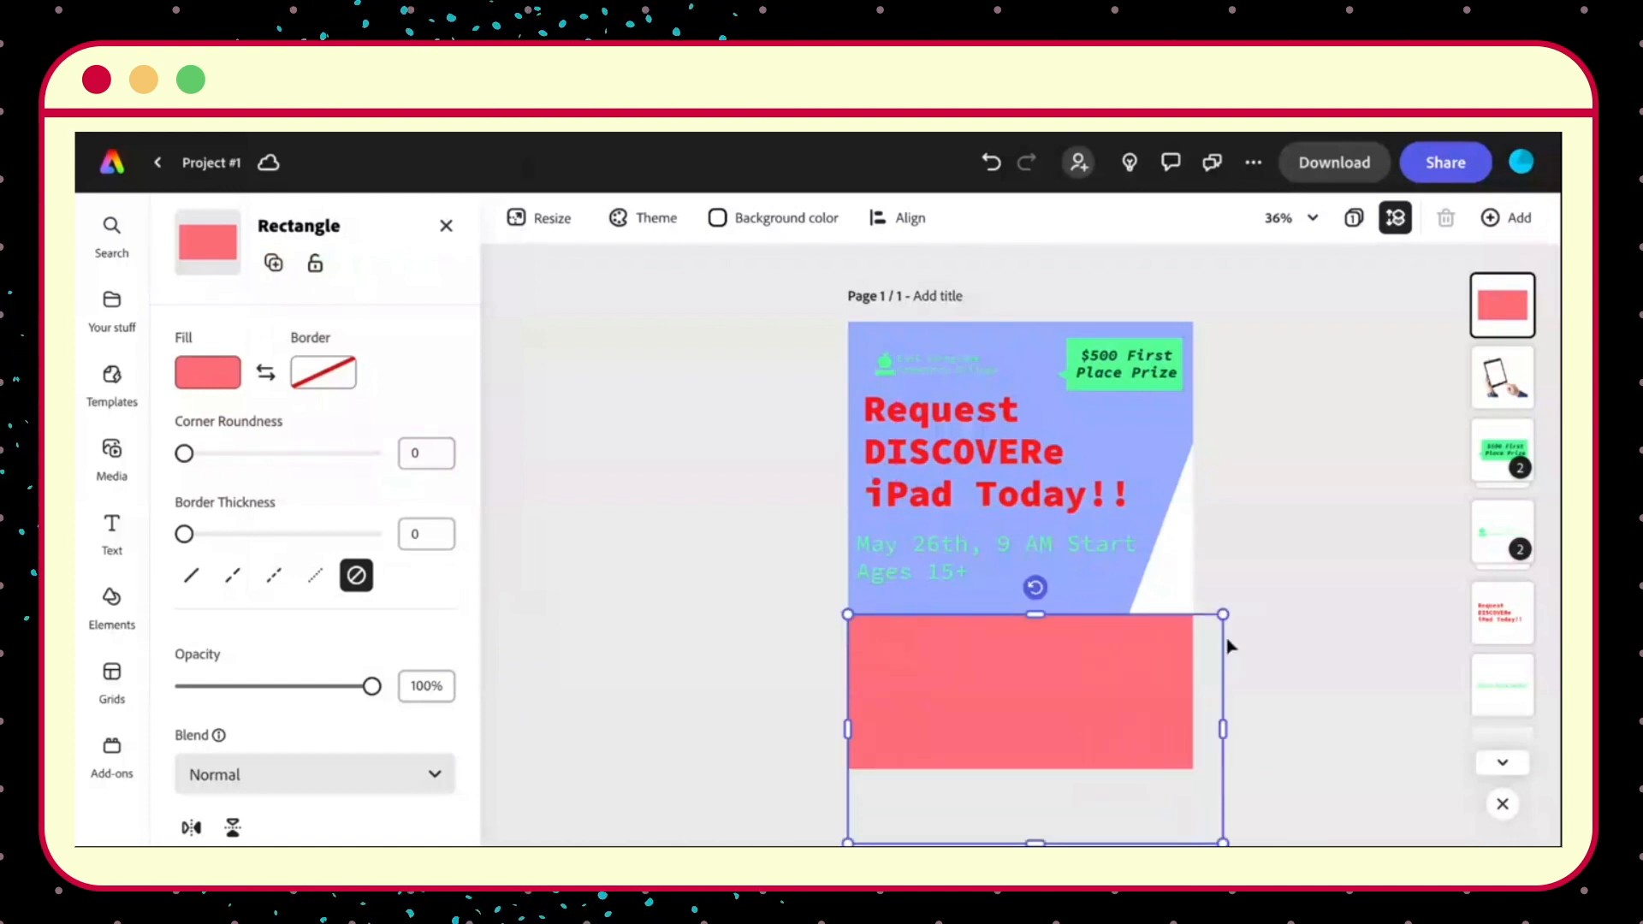
pyautogui.moveTo(1223, 613); pyautogui.dragTo(1510, 376)
pyautogui.moveTo(1508, 310); pyautogui.dragTo(1503, 738)
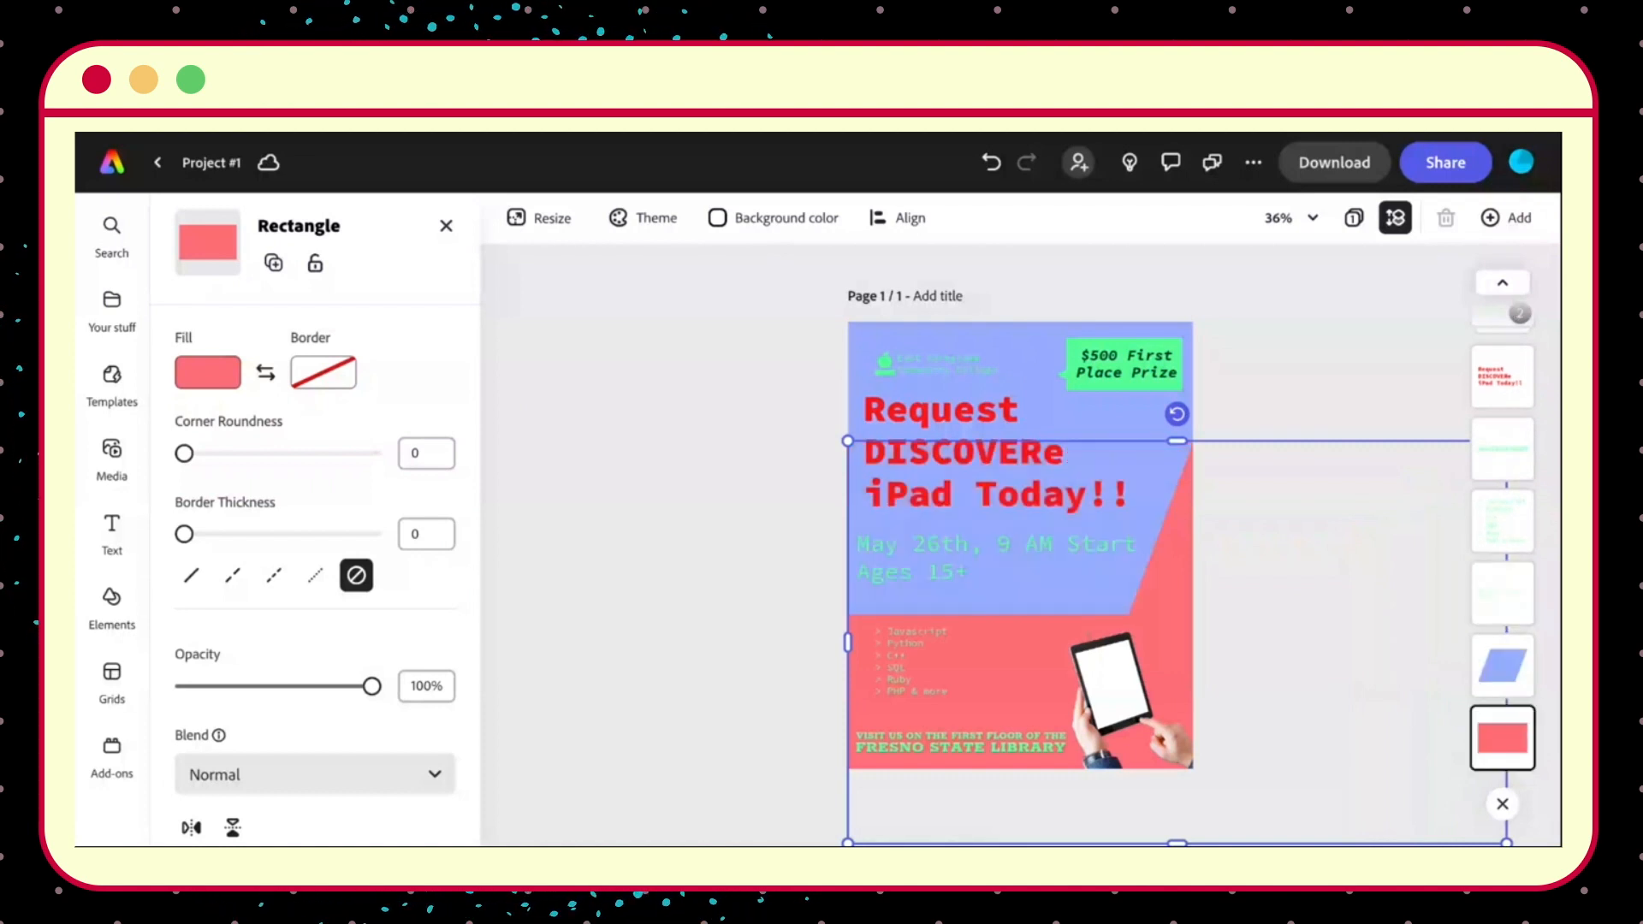
pyautogui.click(1347, 404)
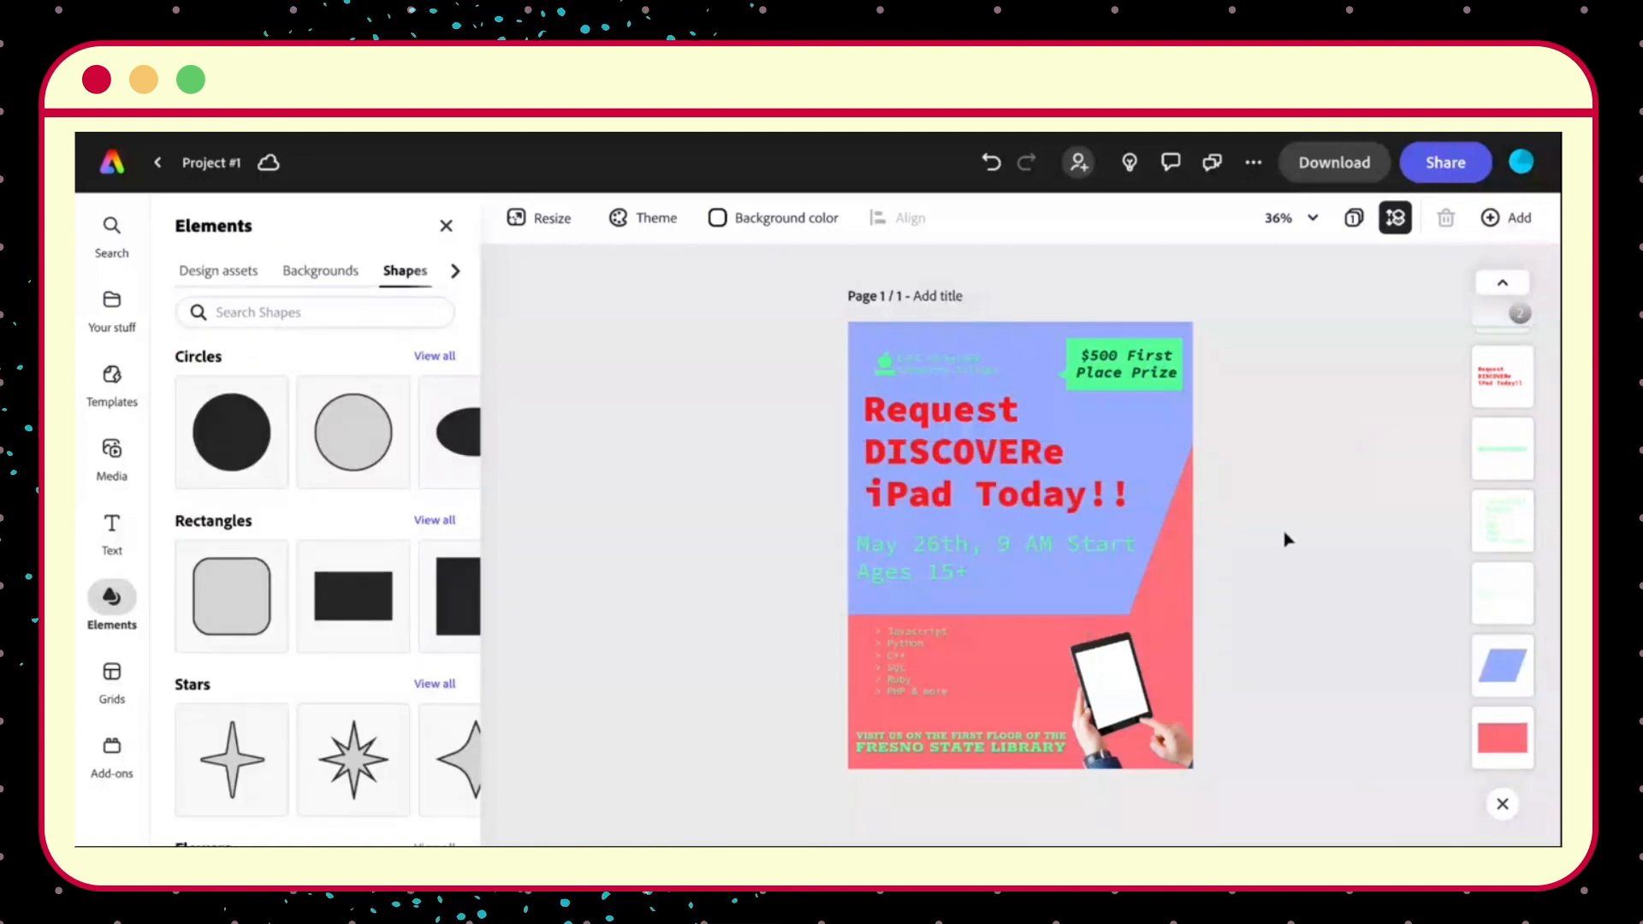
# Lighten the coral rectangle's custom fill to a softer salmon pink.
pyautogui.click(997, 693)
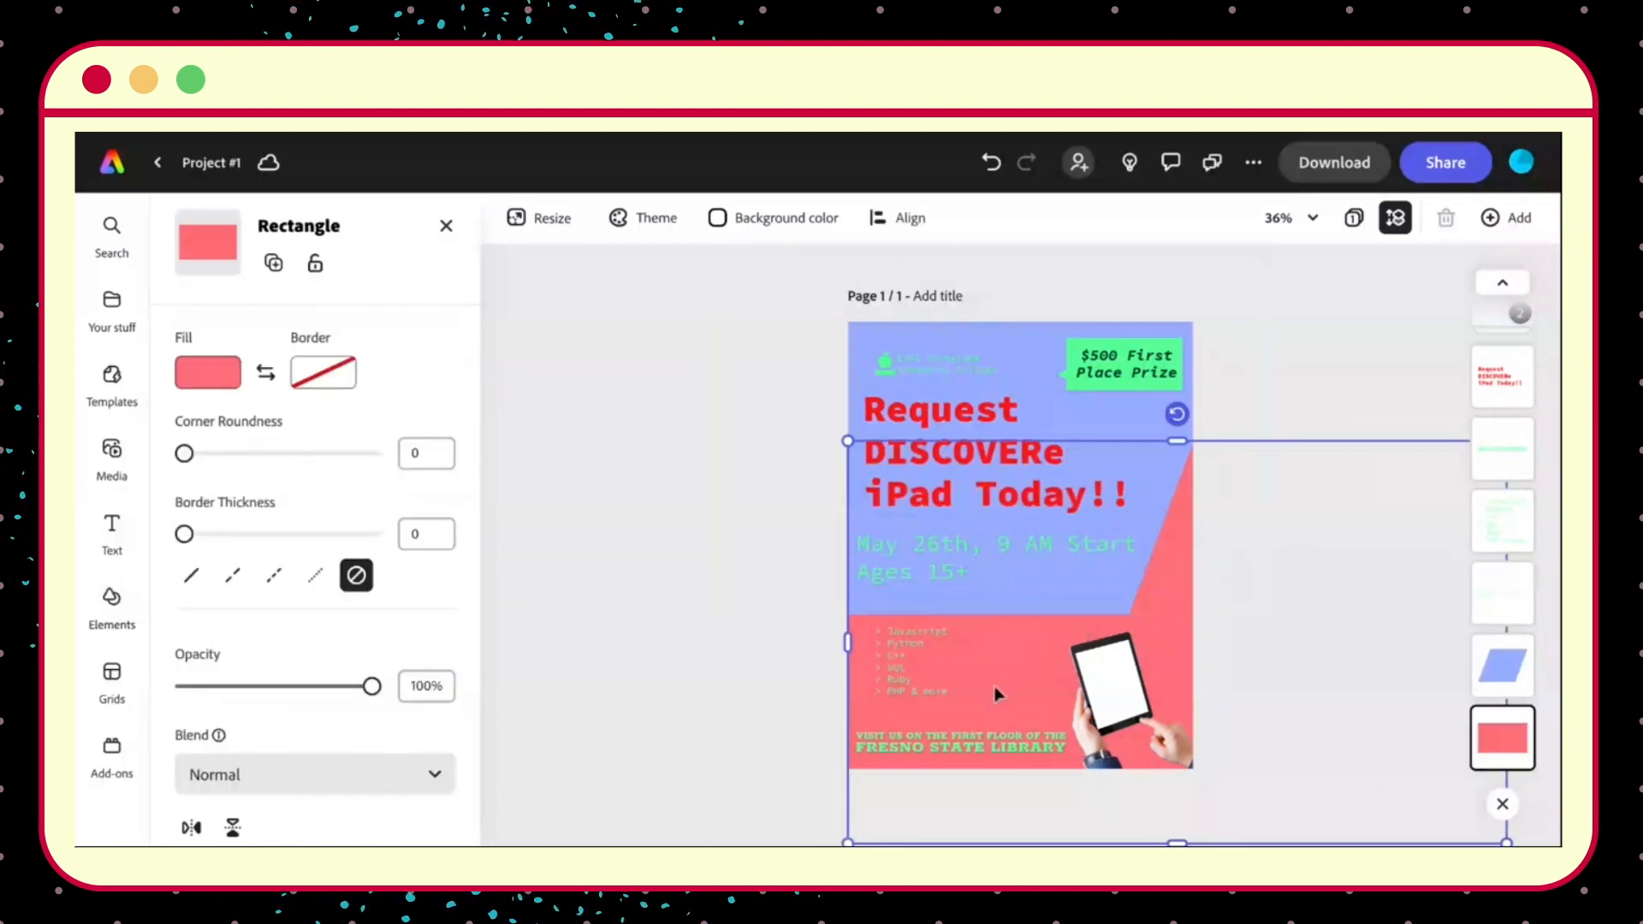
pyautogui.click(208, 372)
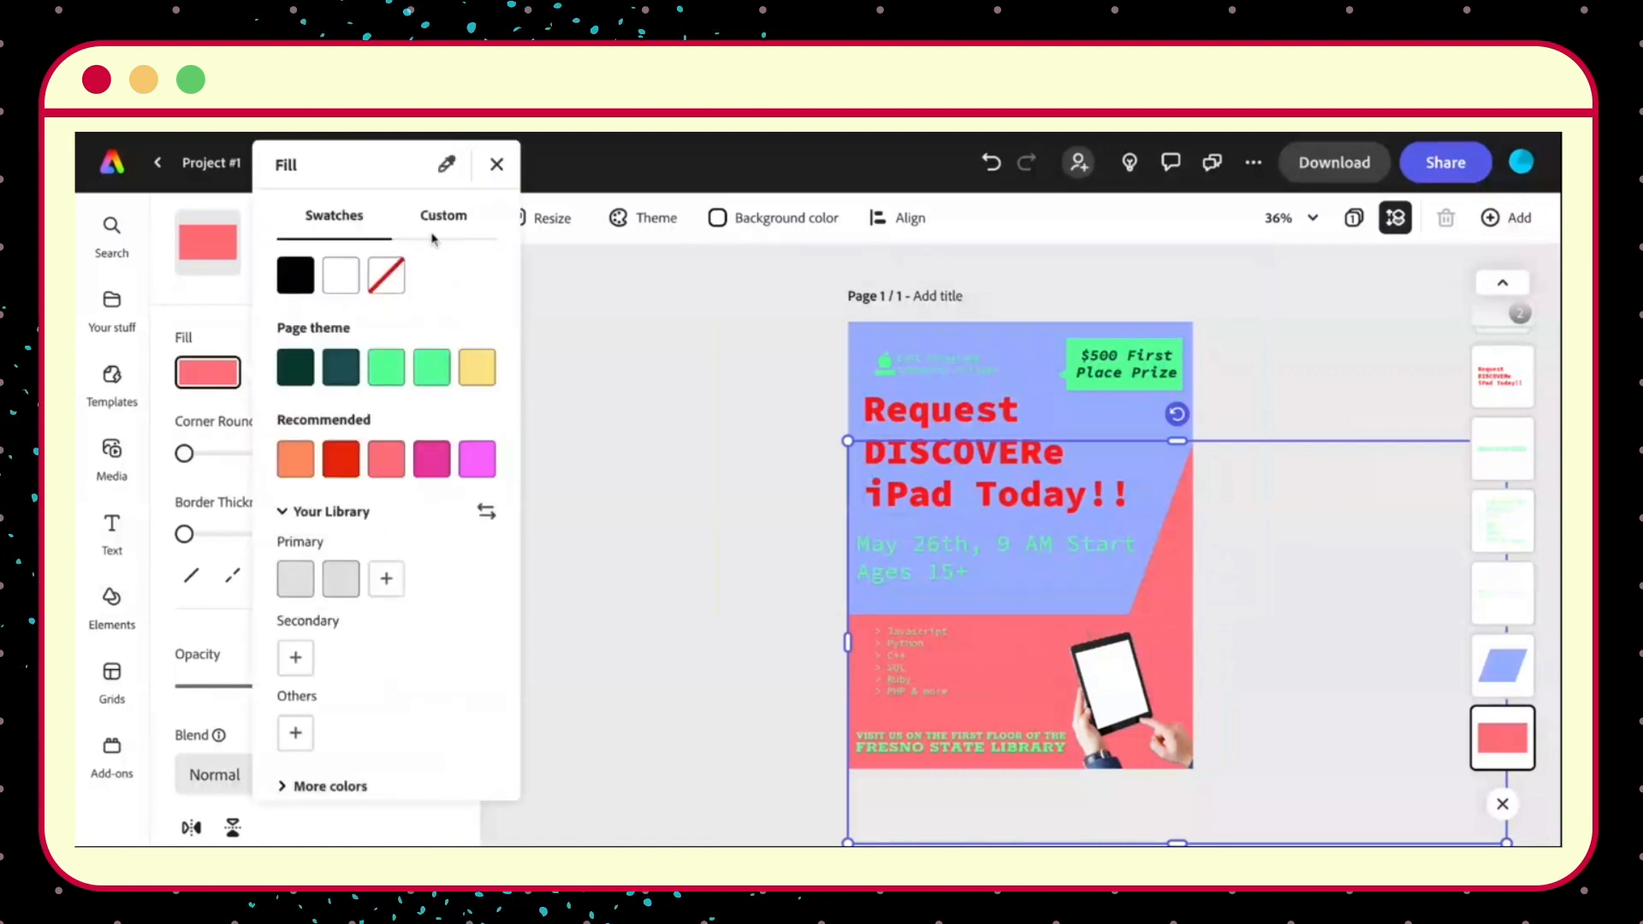
pyautogui.click(453, 214)
pyautogui.moveTo(401, 300)
pyautogui.mouseDown()
pyautogui.moveTo(352, 300)
pyautogui.moveTo(367, 300)
pyautogui.mouseUp()
pyautogui.click(733, 352)
pyautogui.click(1392, 334)
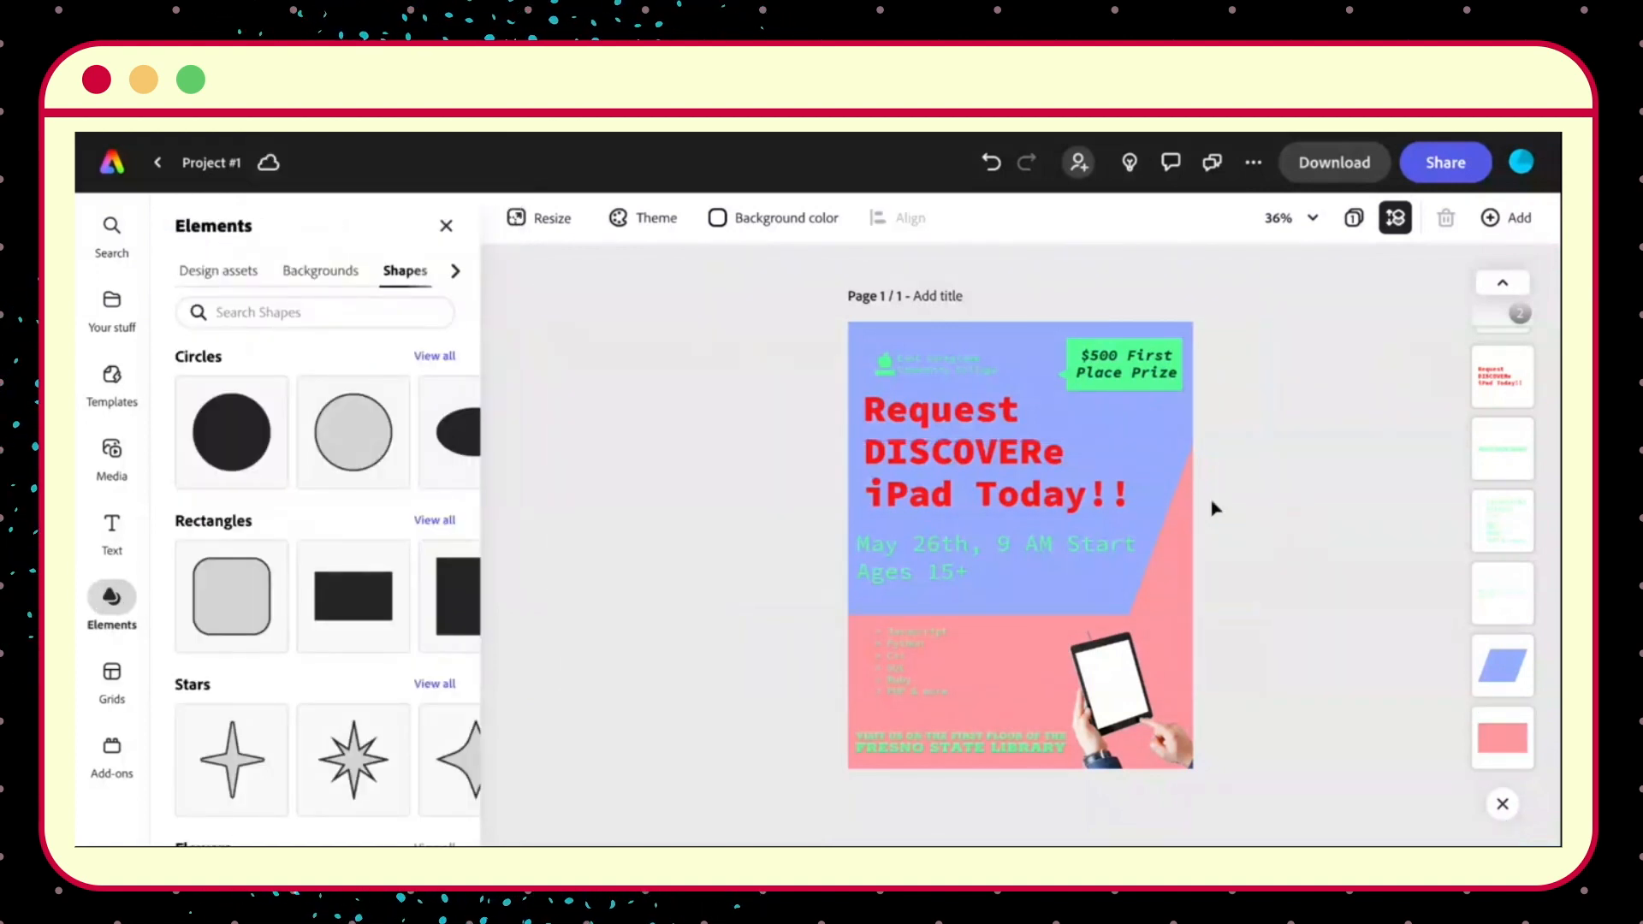
# Enlarge the bulleted programming-language list in the flyer's lower part to font size 31.
pyautogui.click(916, 681)
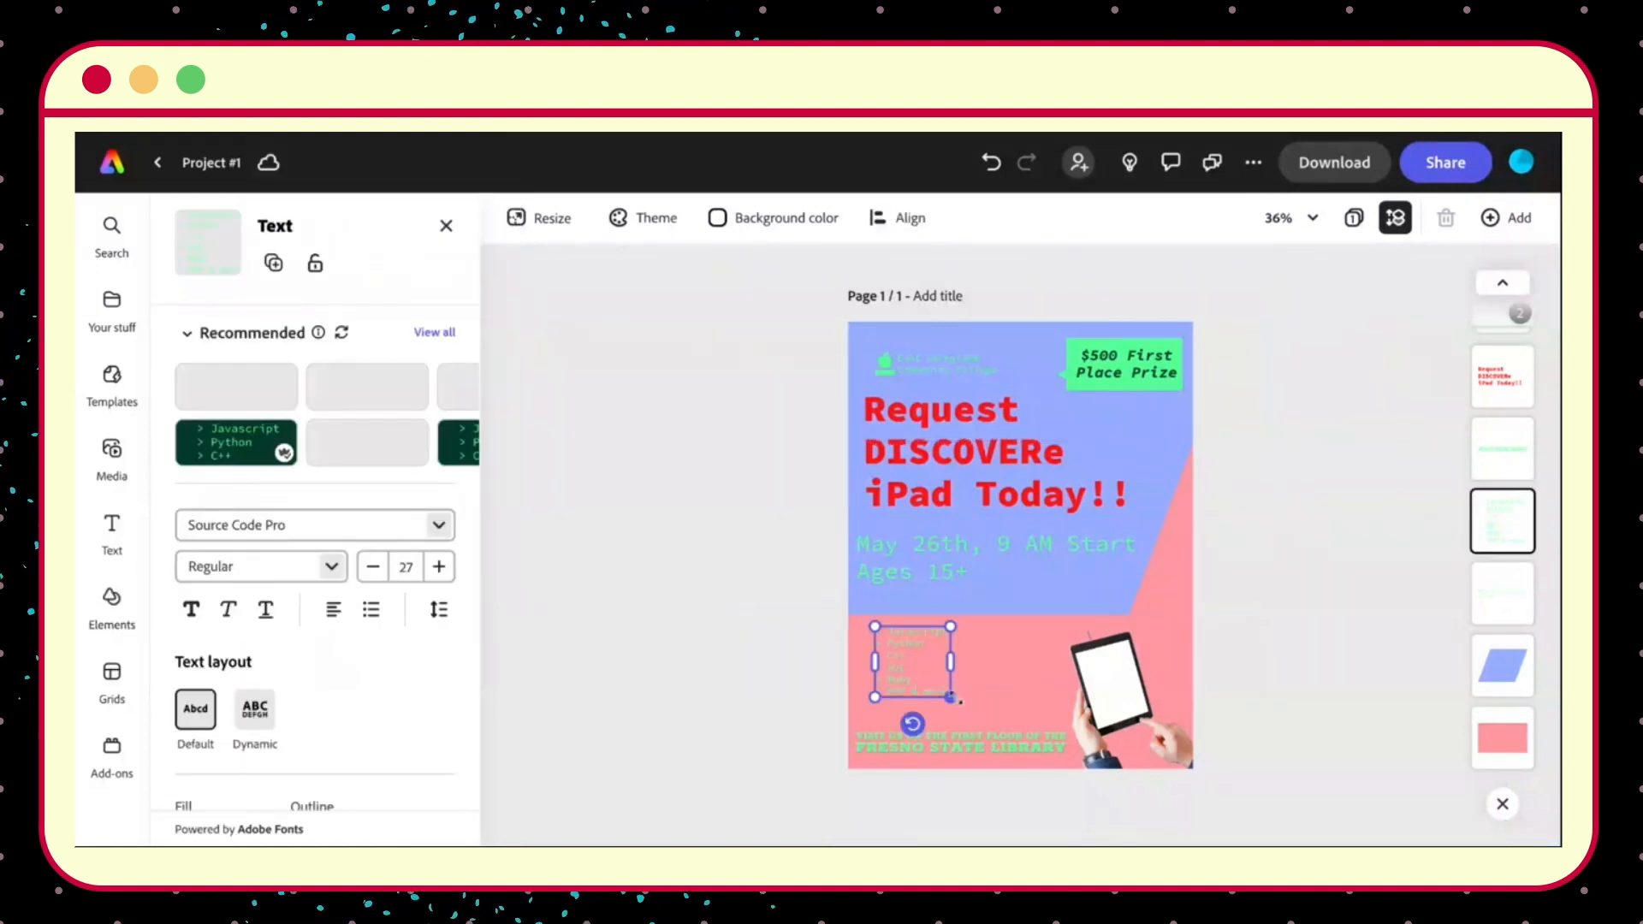
pyautogui.moveTo(949, 696); pyautogui.dragTo(959, 697)
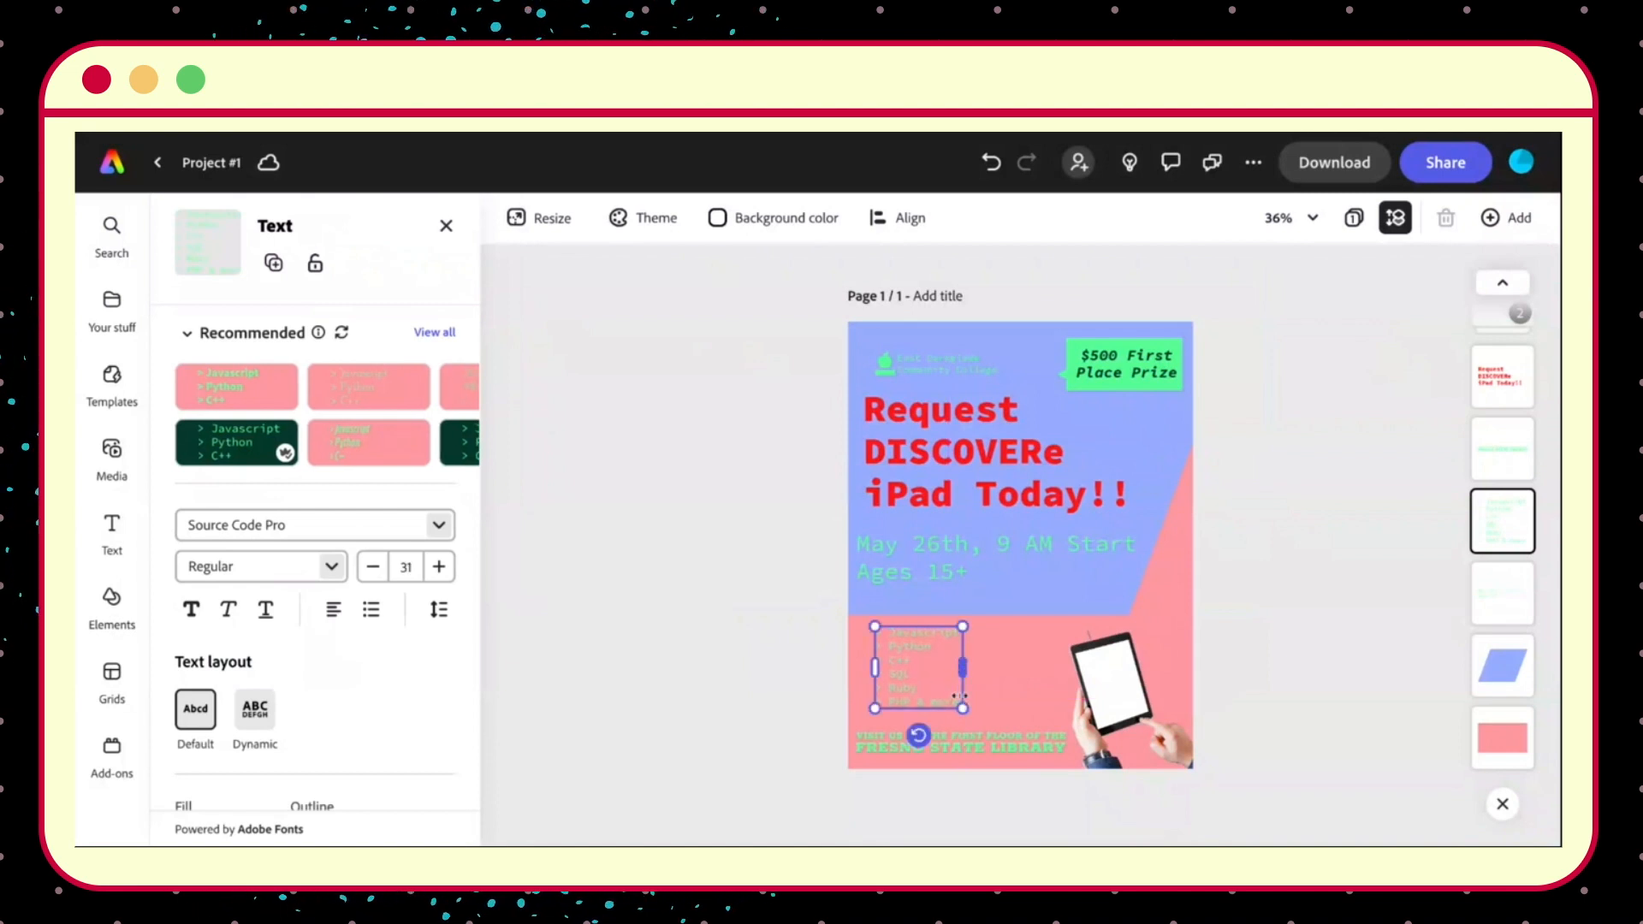
pyautogui.click(778, 667)
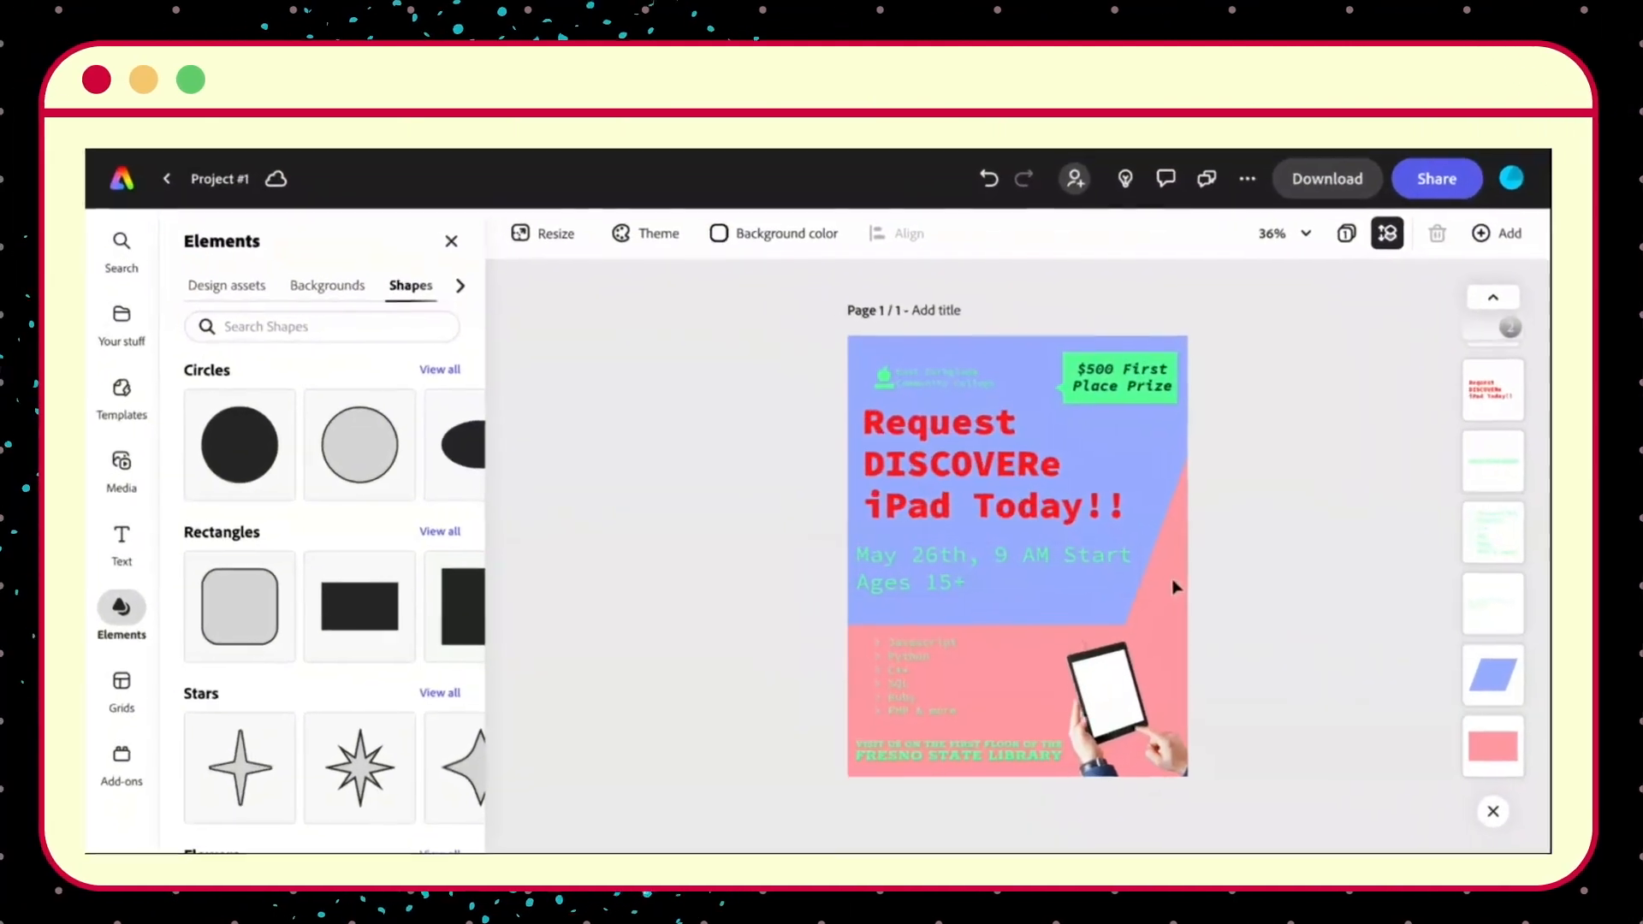
# Change the red headline's wording to "Request a DISCOVERe iPad Today!!" with a single space before the "a".
pyautogui.click(1059, 502)
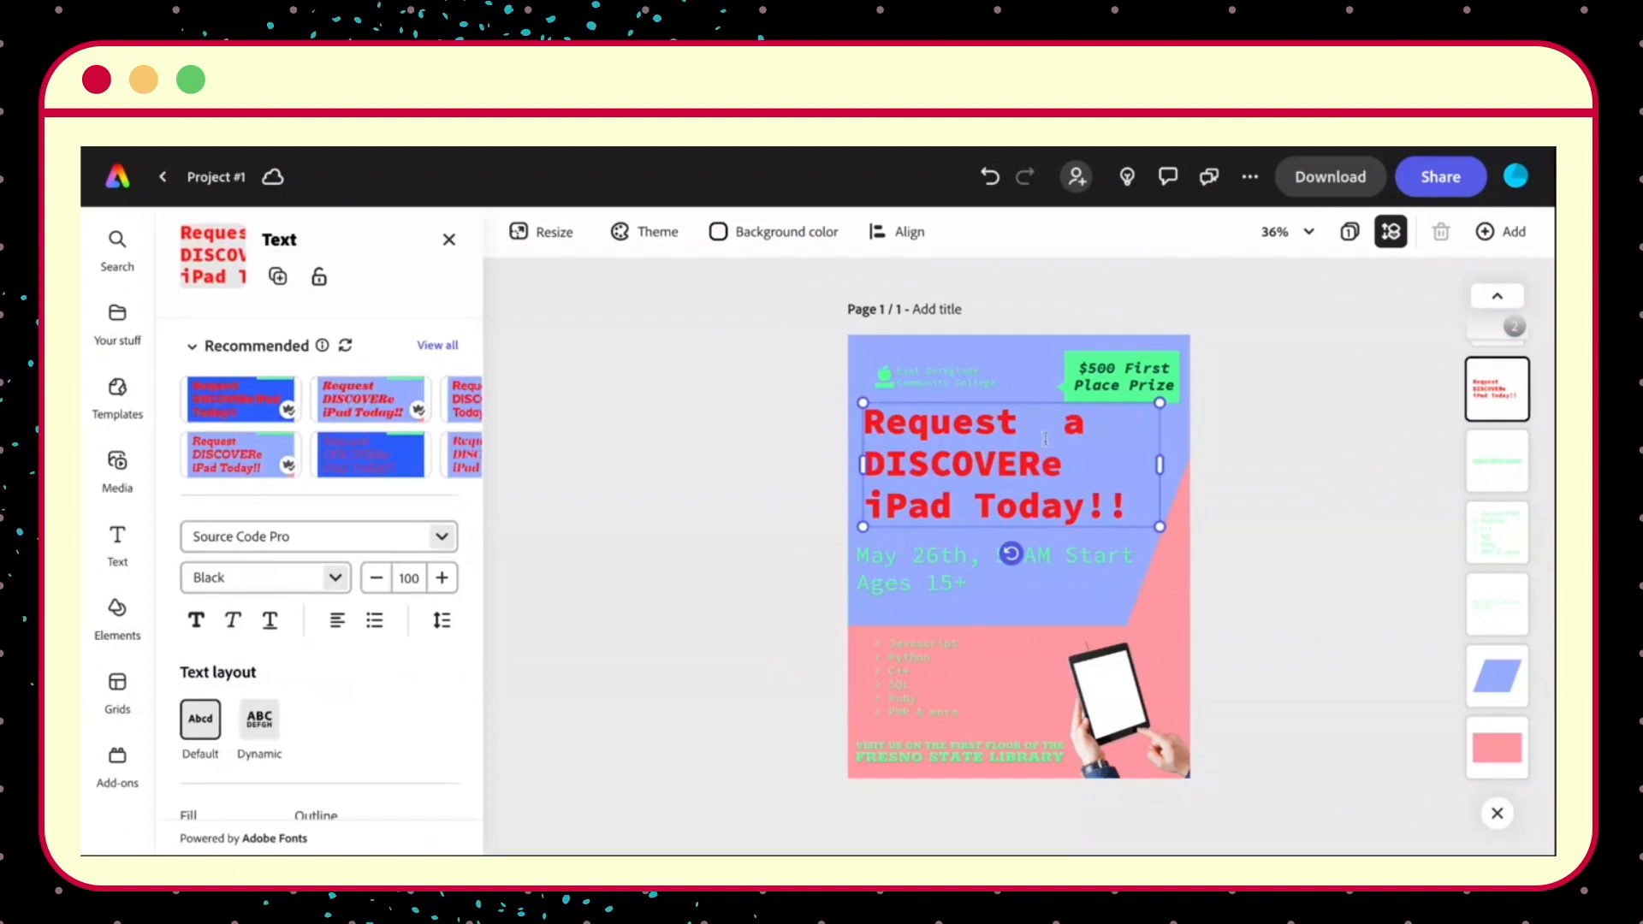
pyautogui.press('BackSpace')
pyautogui.press('BackSpace')
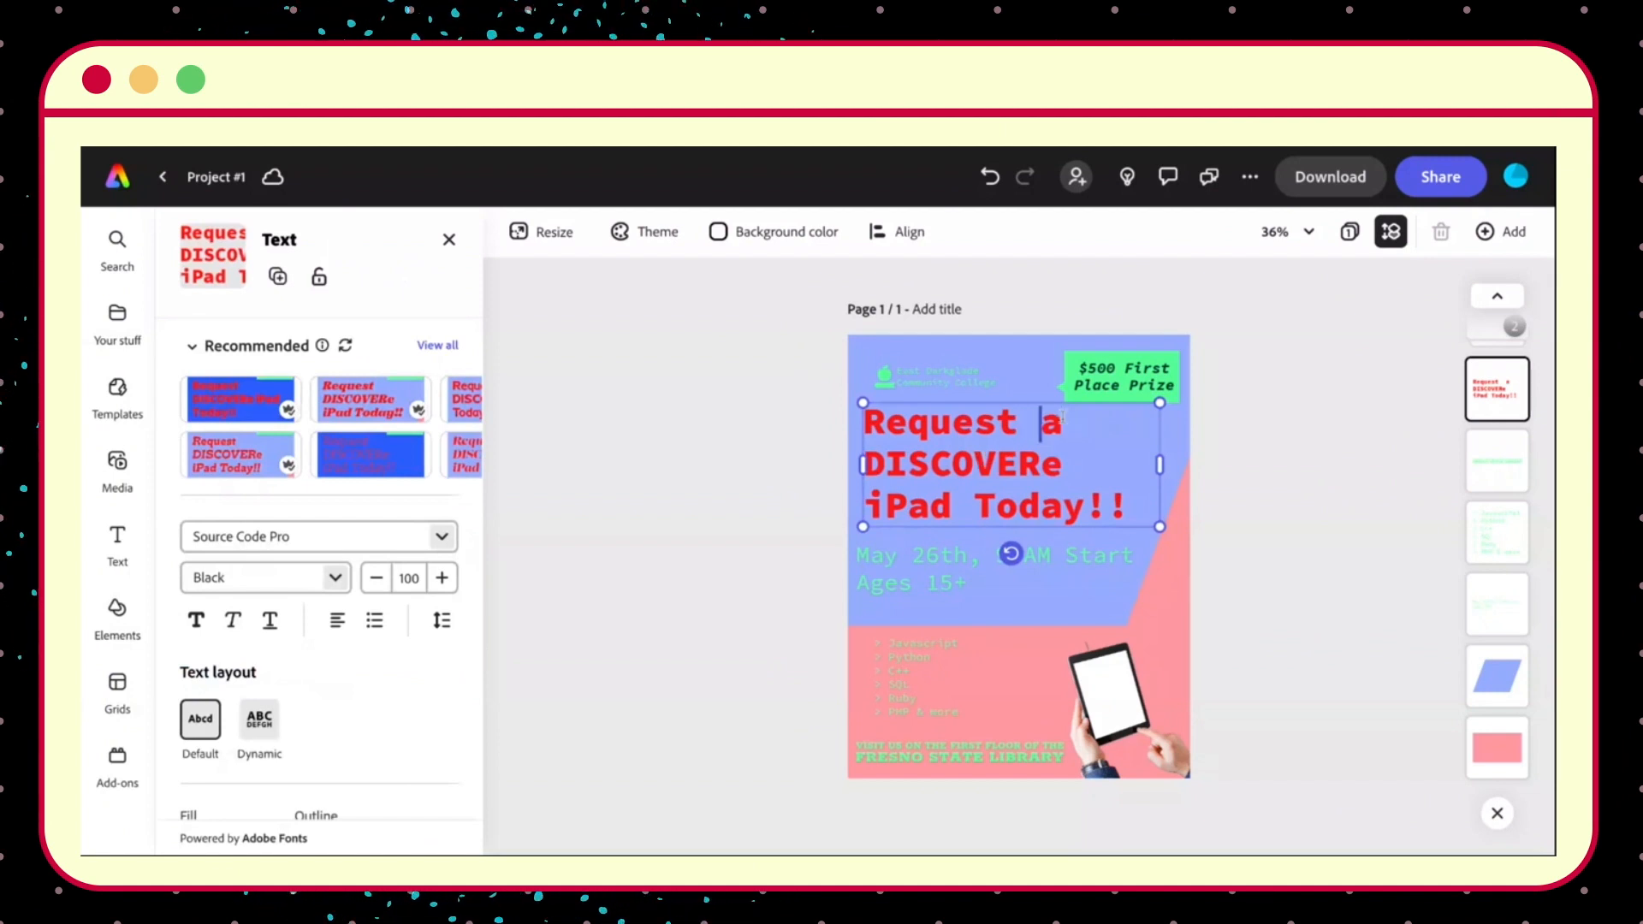
pyautogui.click(1345, 453)
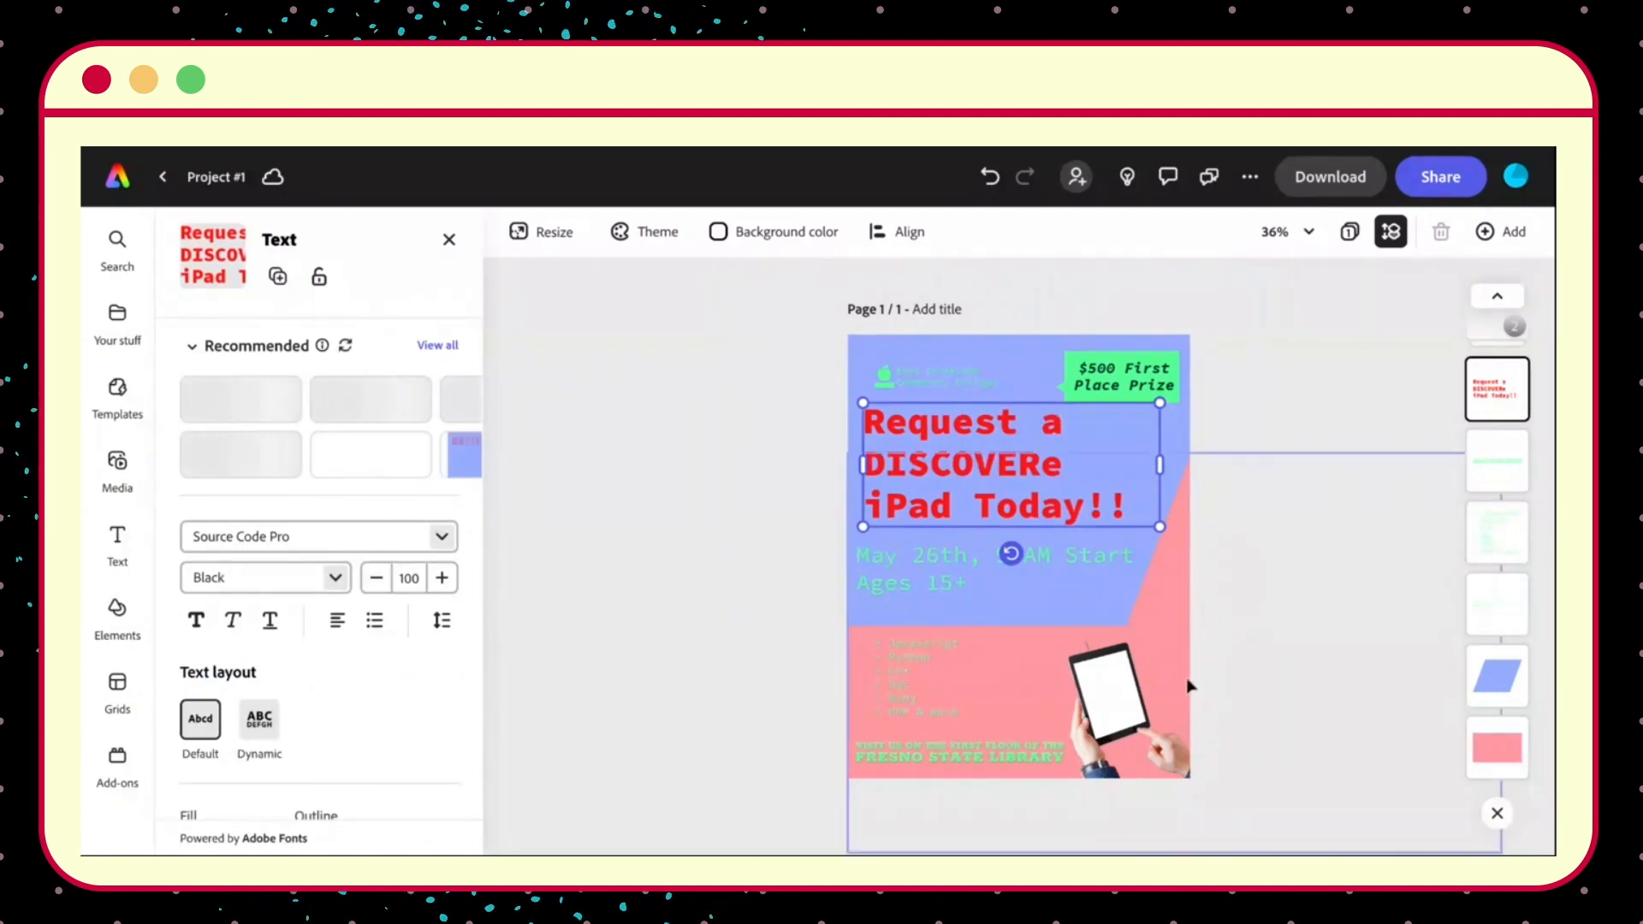
pyautogui.click(805, 601)
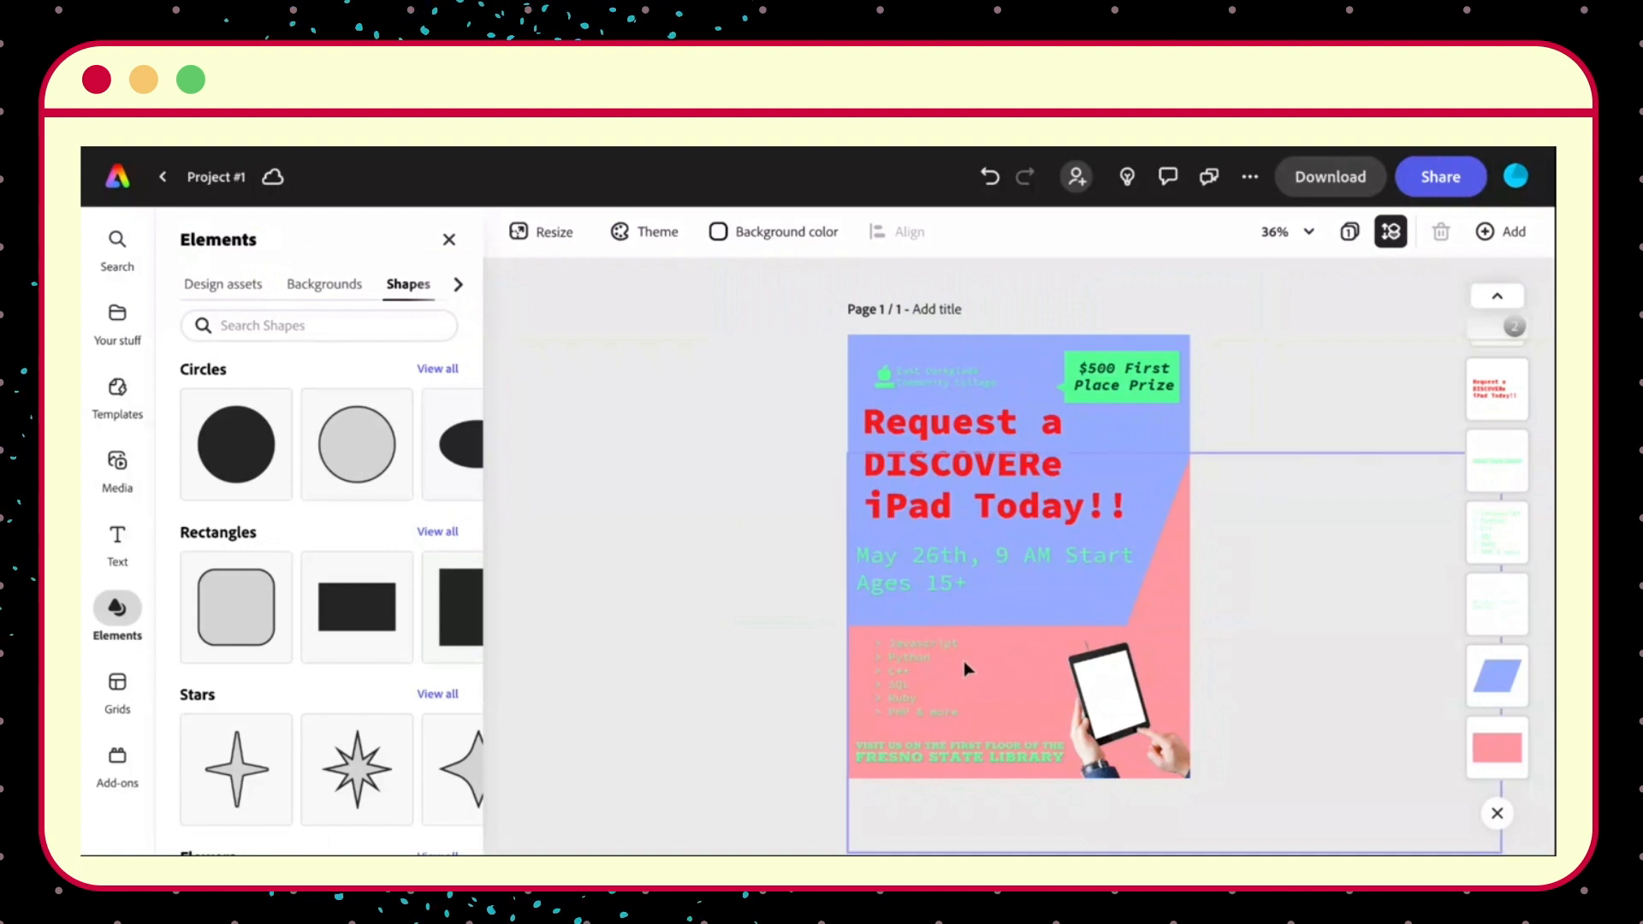
pyautogui.click(937, 746)
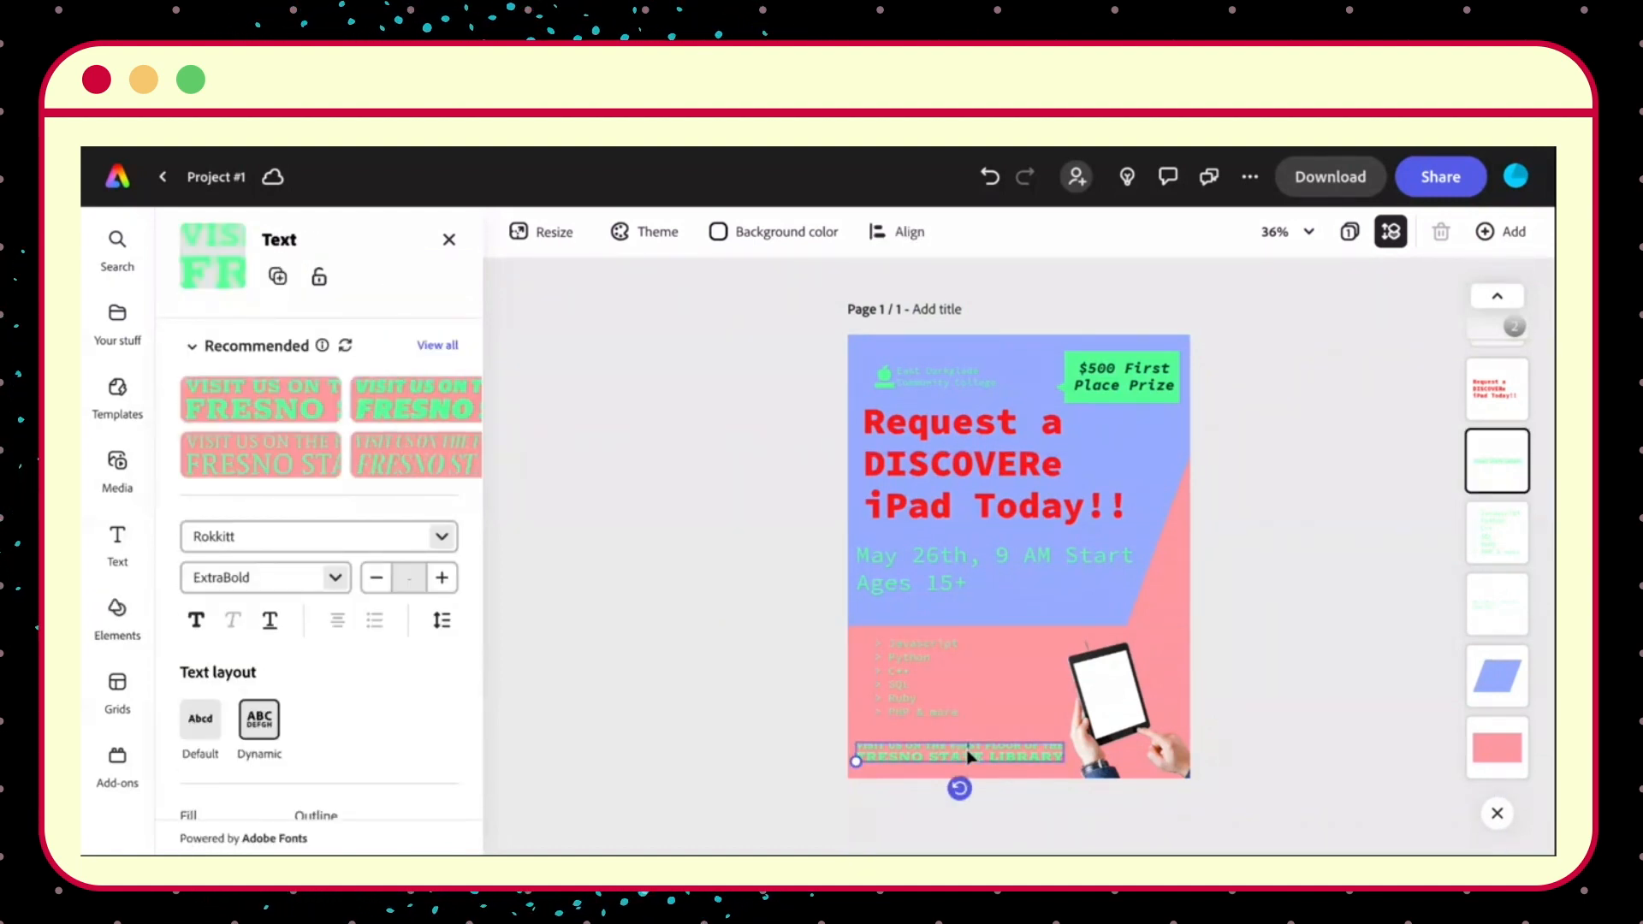
pyautogui.press('BackSpace')
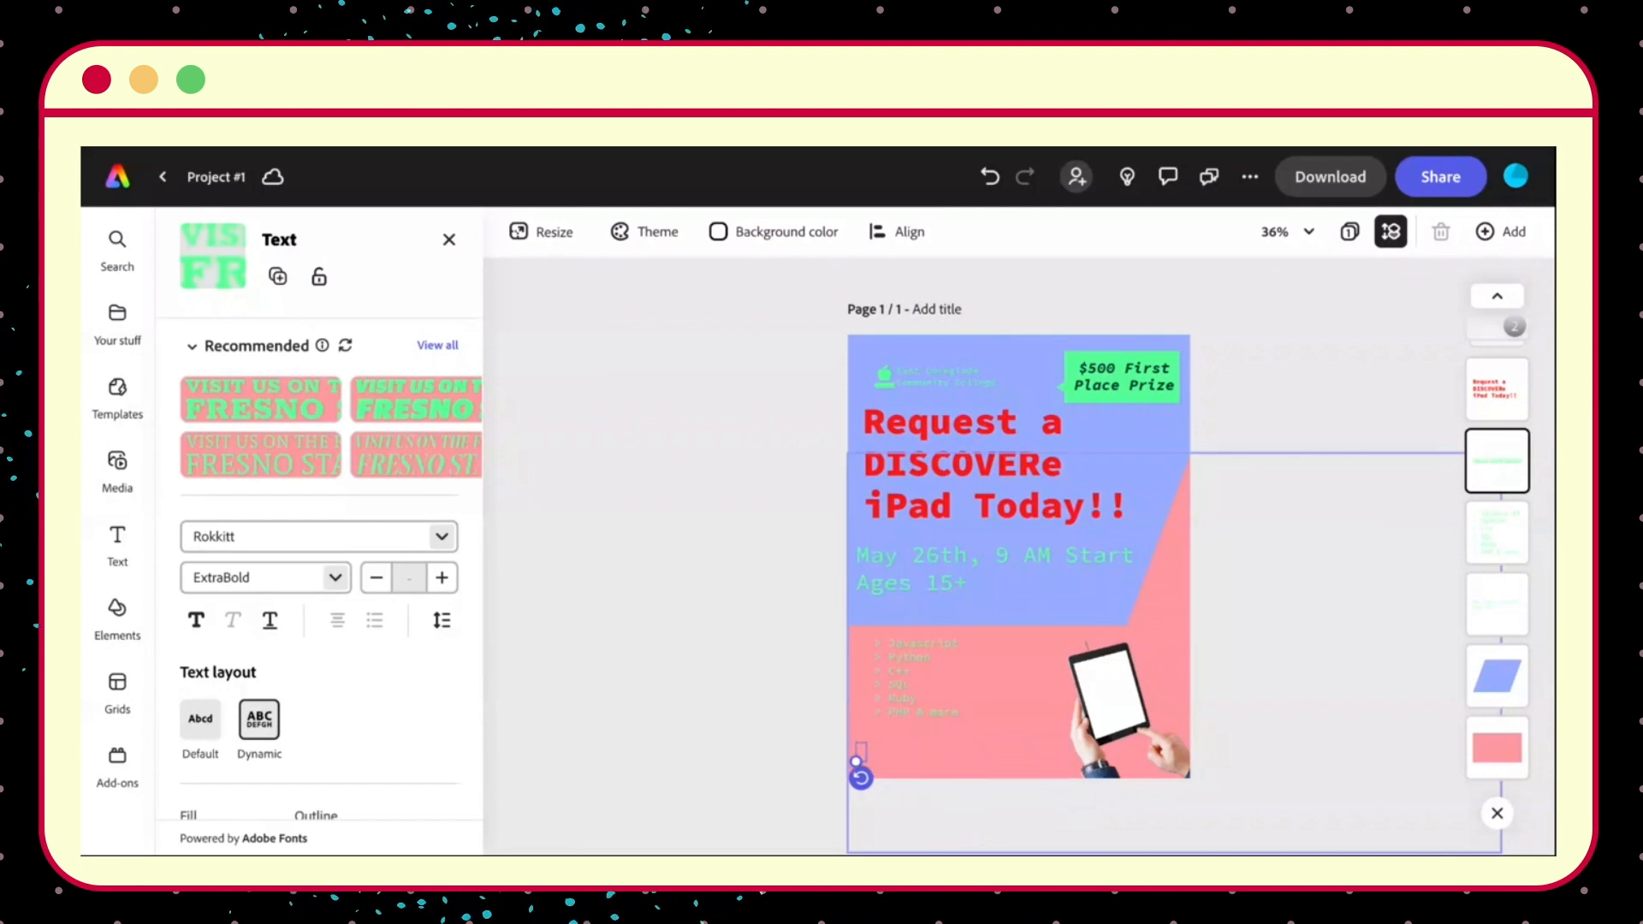
pyautogui.hotkey('ctrl', 'z')
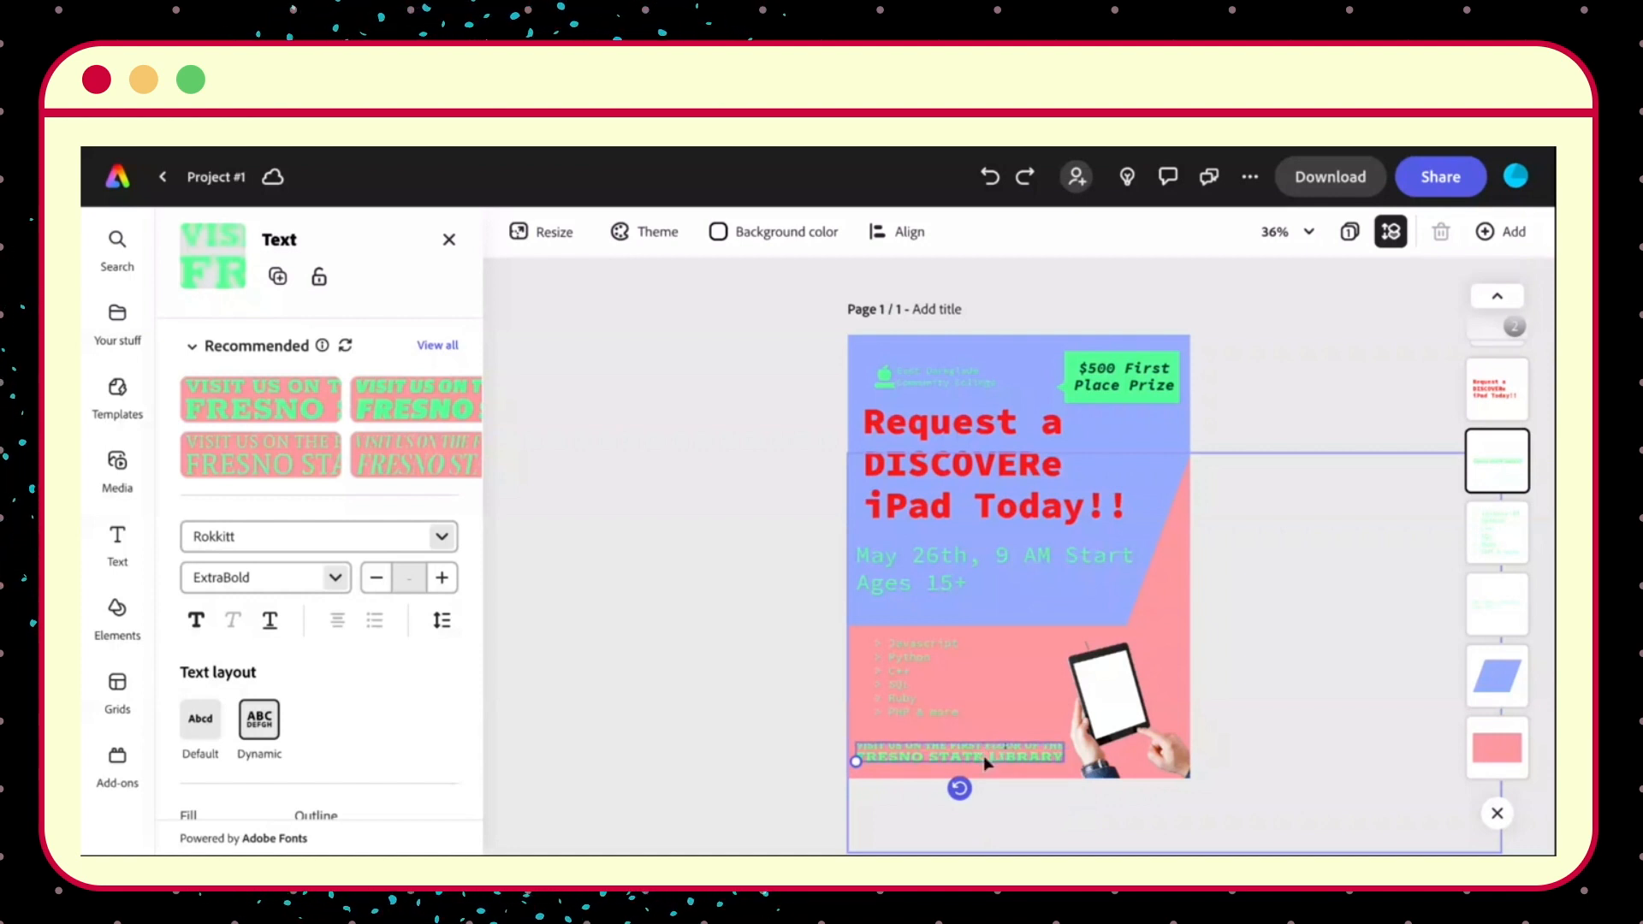
pyautogui.press('BackSpace')
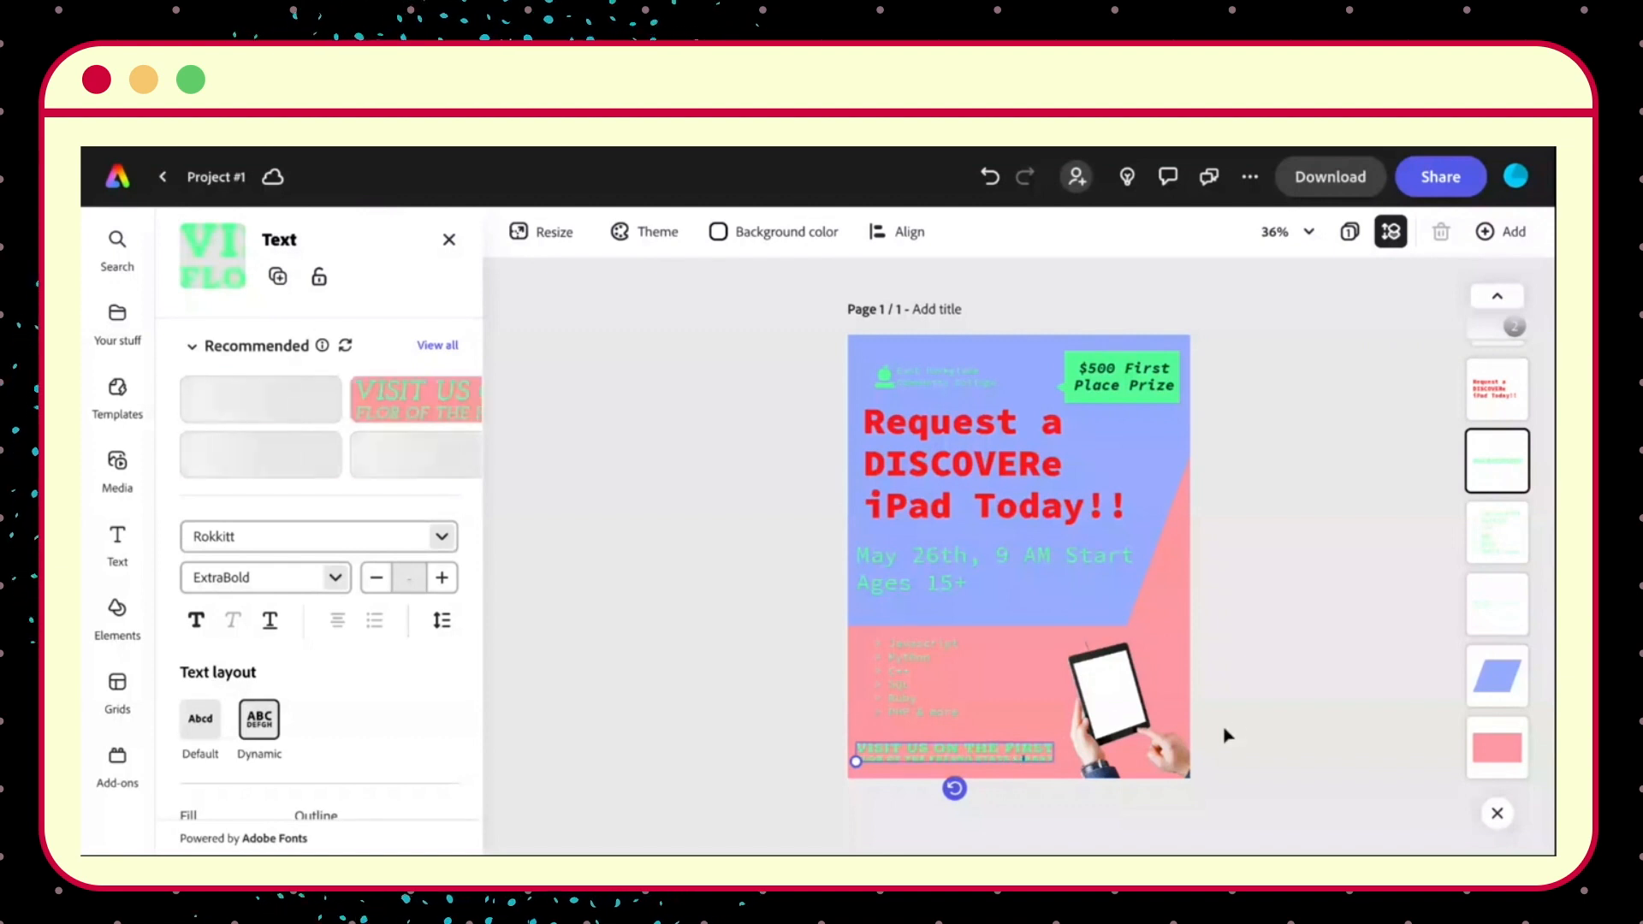
# Delete the green "Visit us on the first floor of the Fresno State Library" text from the flyer's lower edge.
pyautogui.click(1309, 756)
pyautogui.click(987, 750)
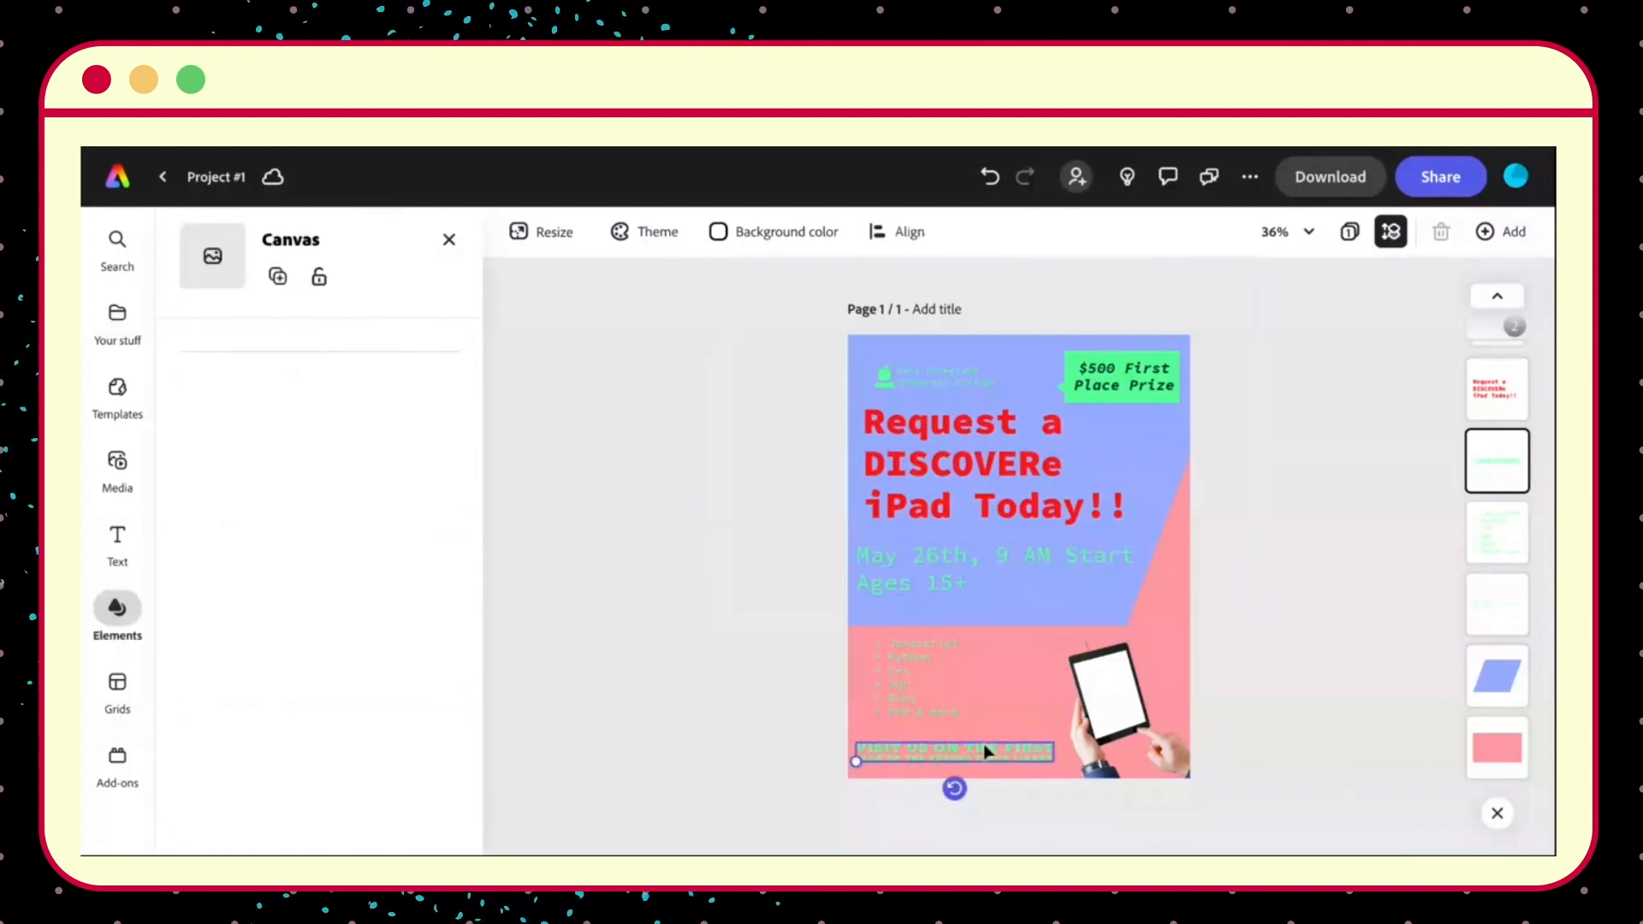
pyautogui.press('Delete')
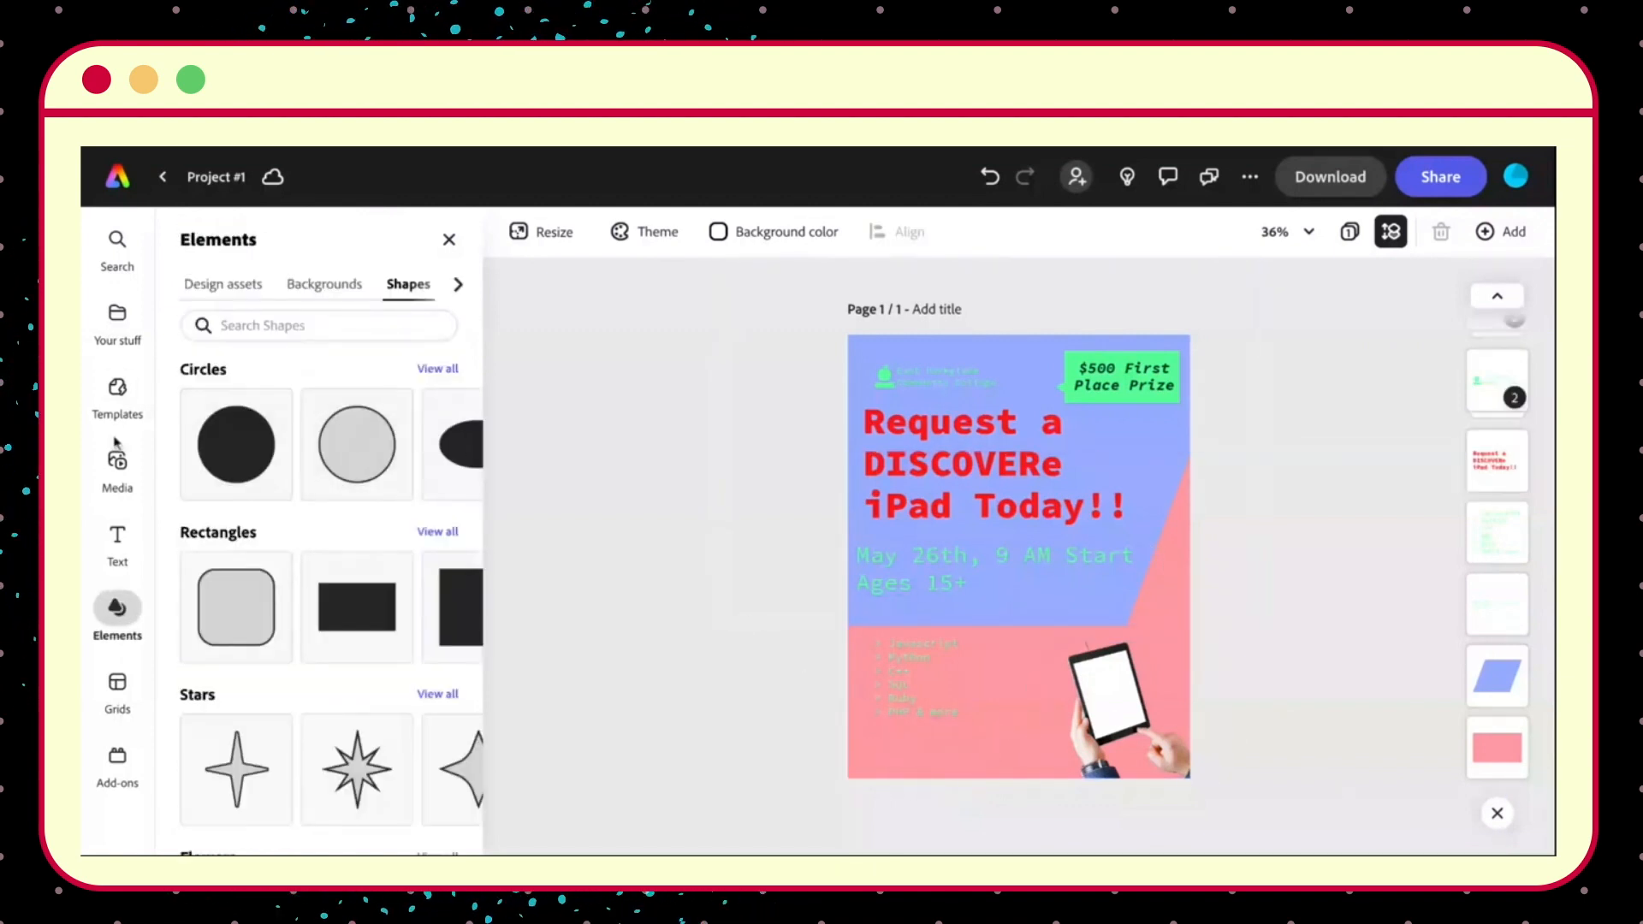
# Return to the home page and start the Generate QR code quick action.
pyautogui.click(126, 190)
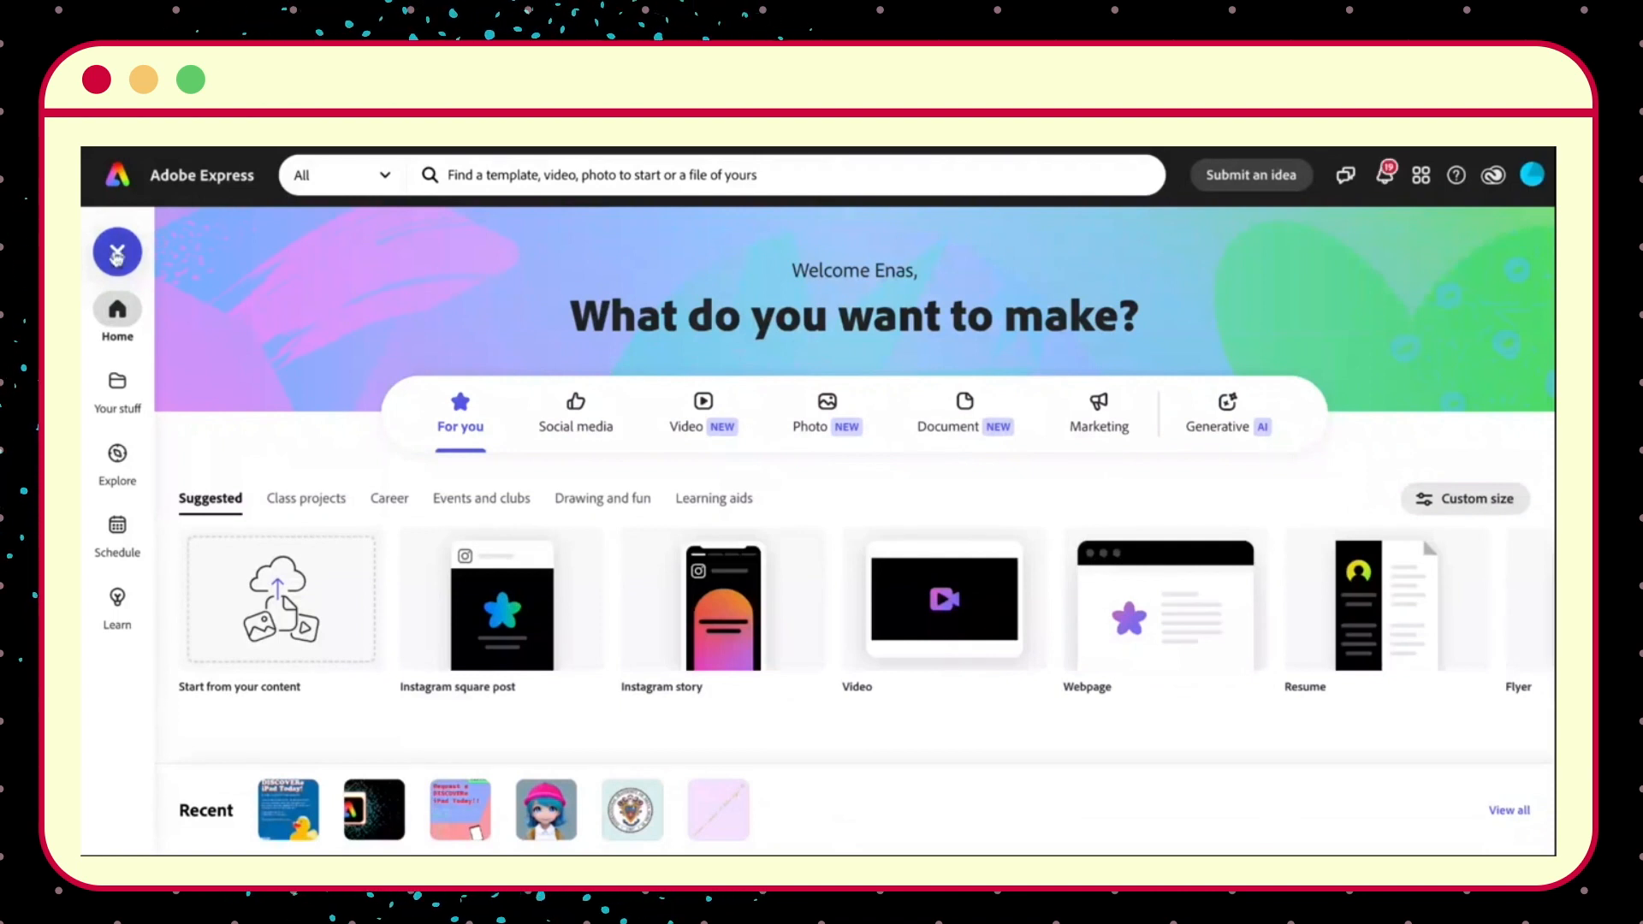
pyautogui.click(117, 253)
pyautogui.click(210, 318)
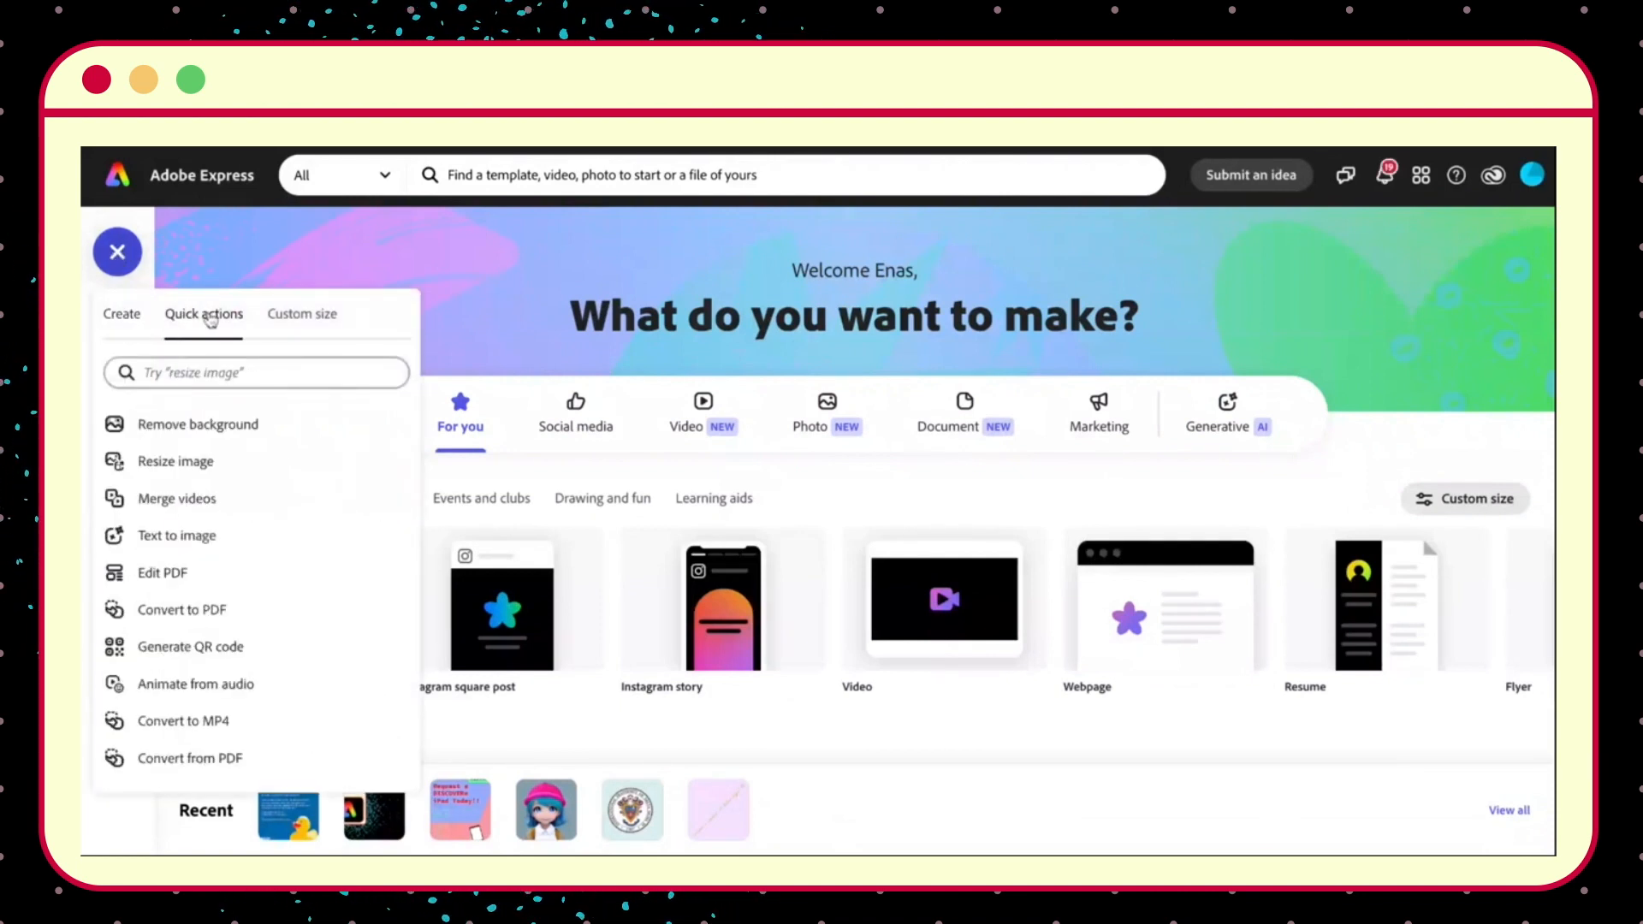
pyautogui.scroll(-1, 239, 566)
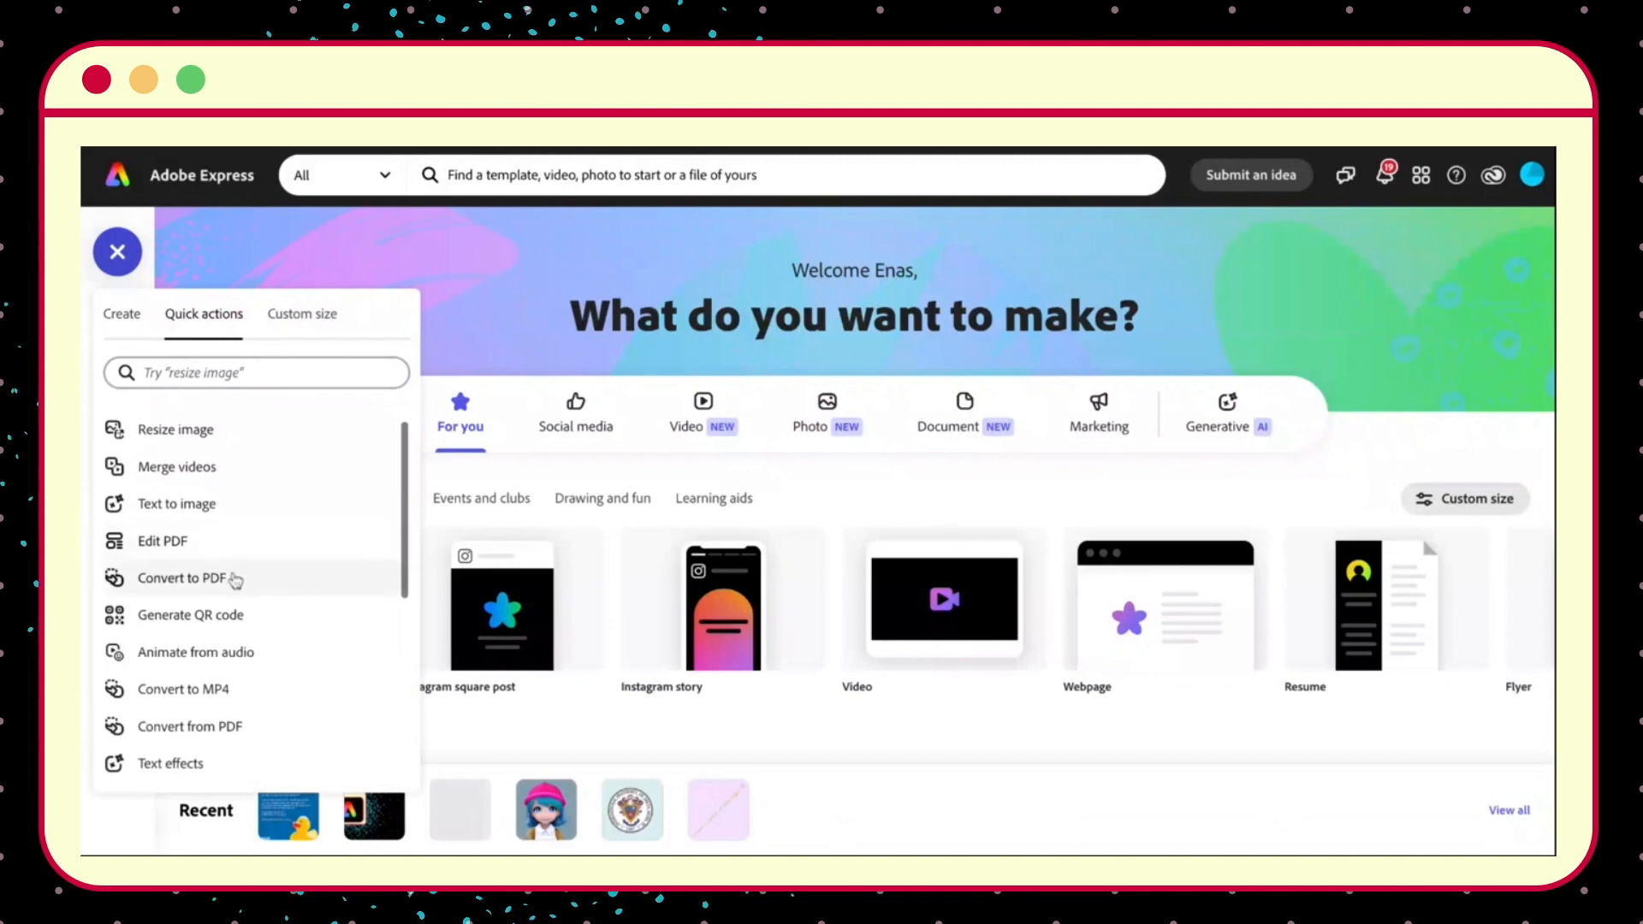
pyautogui.click(225, 617)
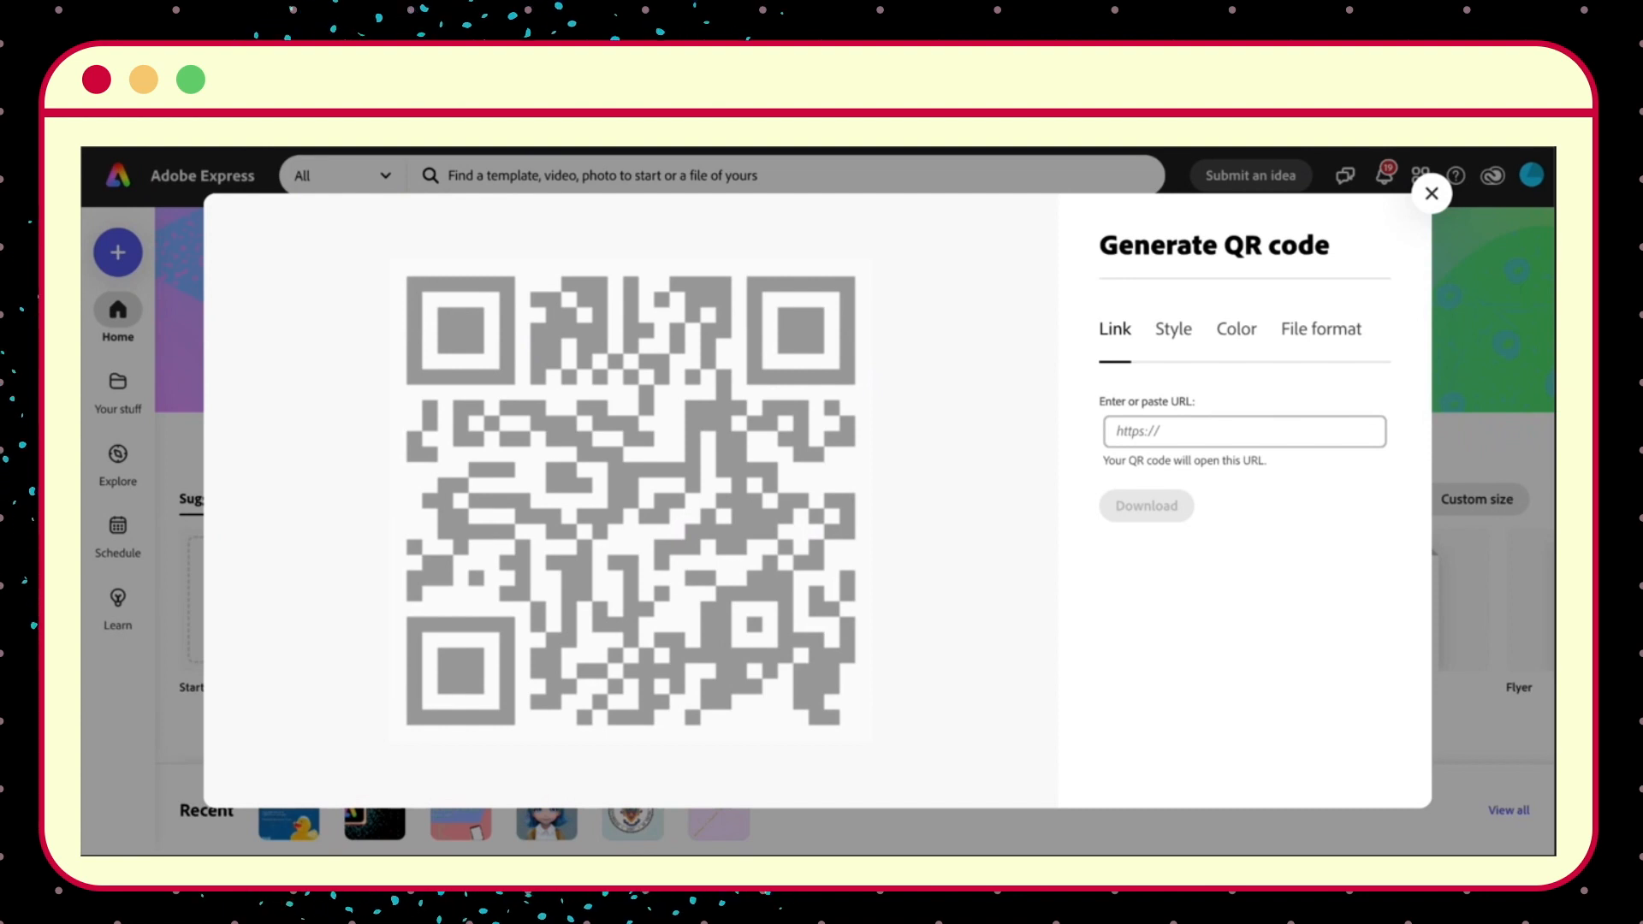
# Paste the academics.fresnostate.edu DISCOVERe page URL as the QR code's link to generate the code.
pyautogui.click(1166, 425)
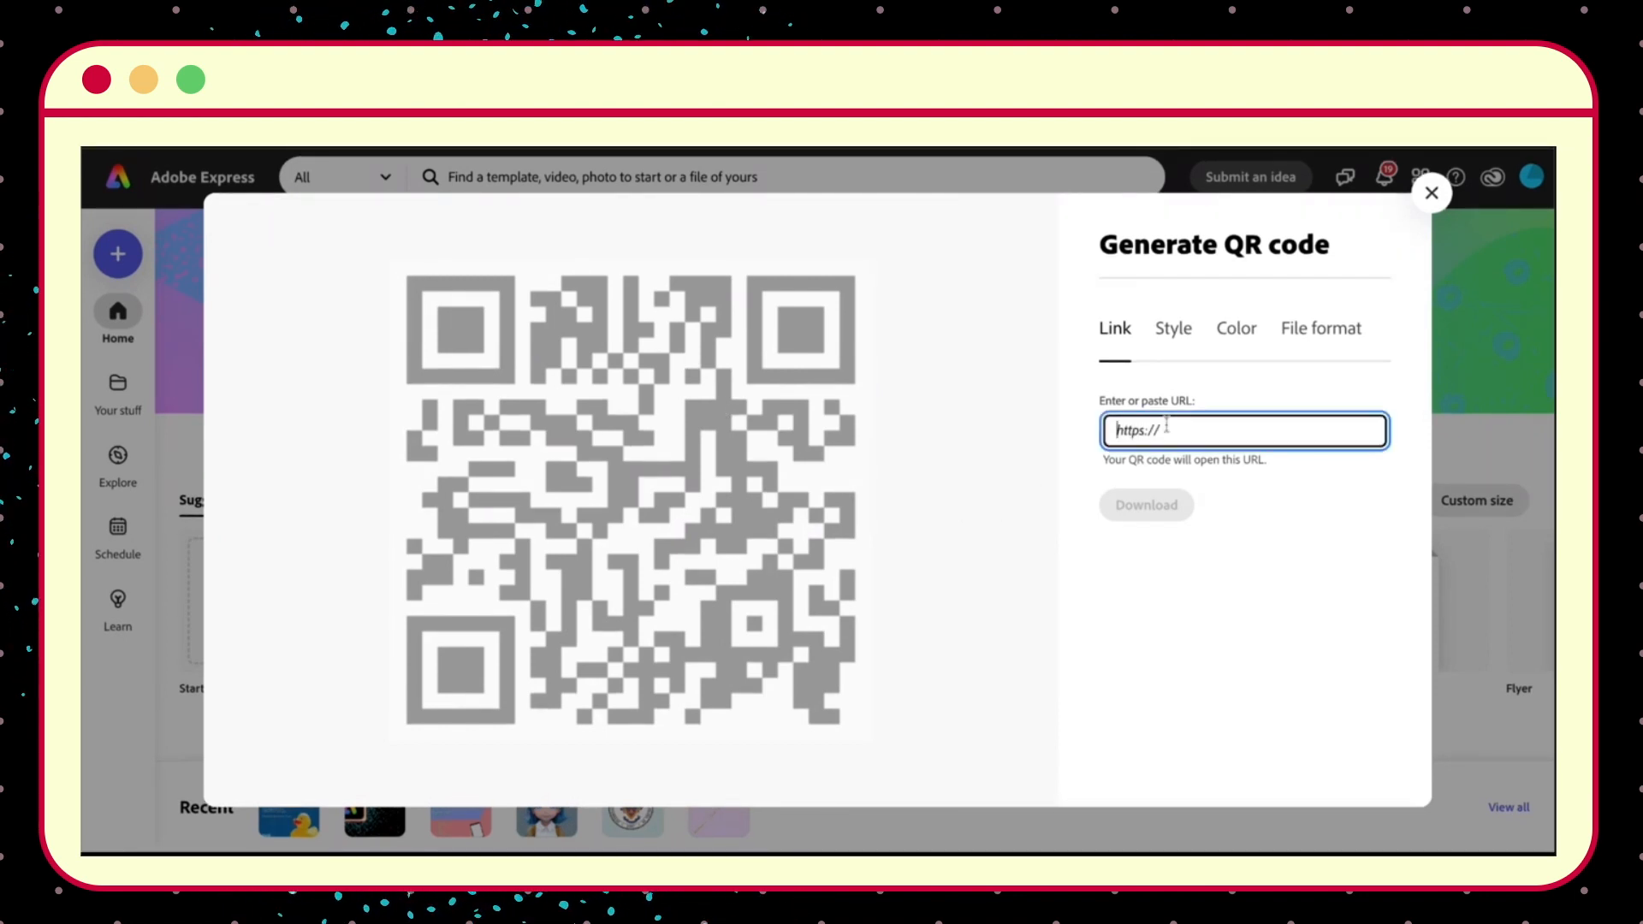
pyautogui.hotkey('ctrl', 'v')
pyautogui.hotkey('ctrl', 'a')
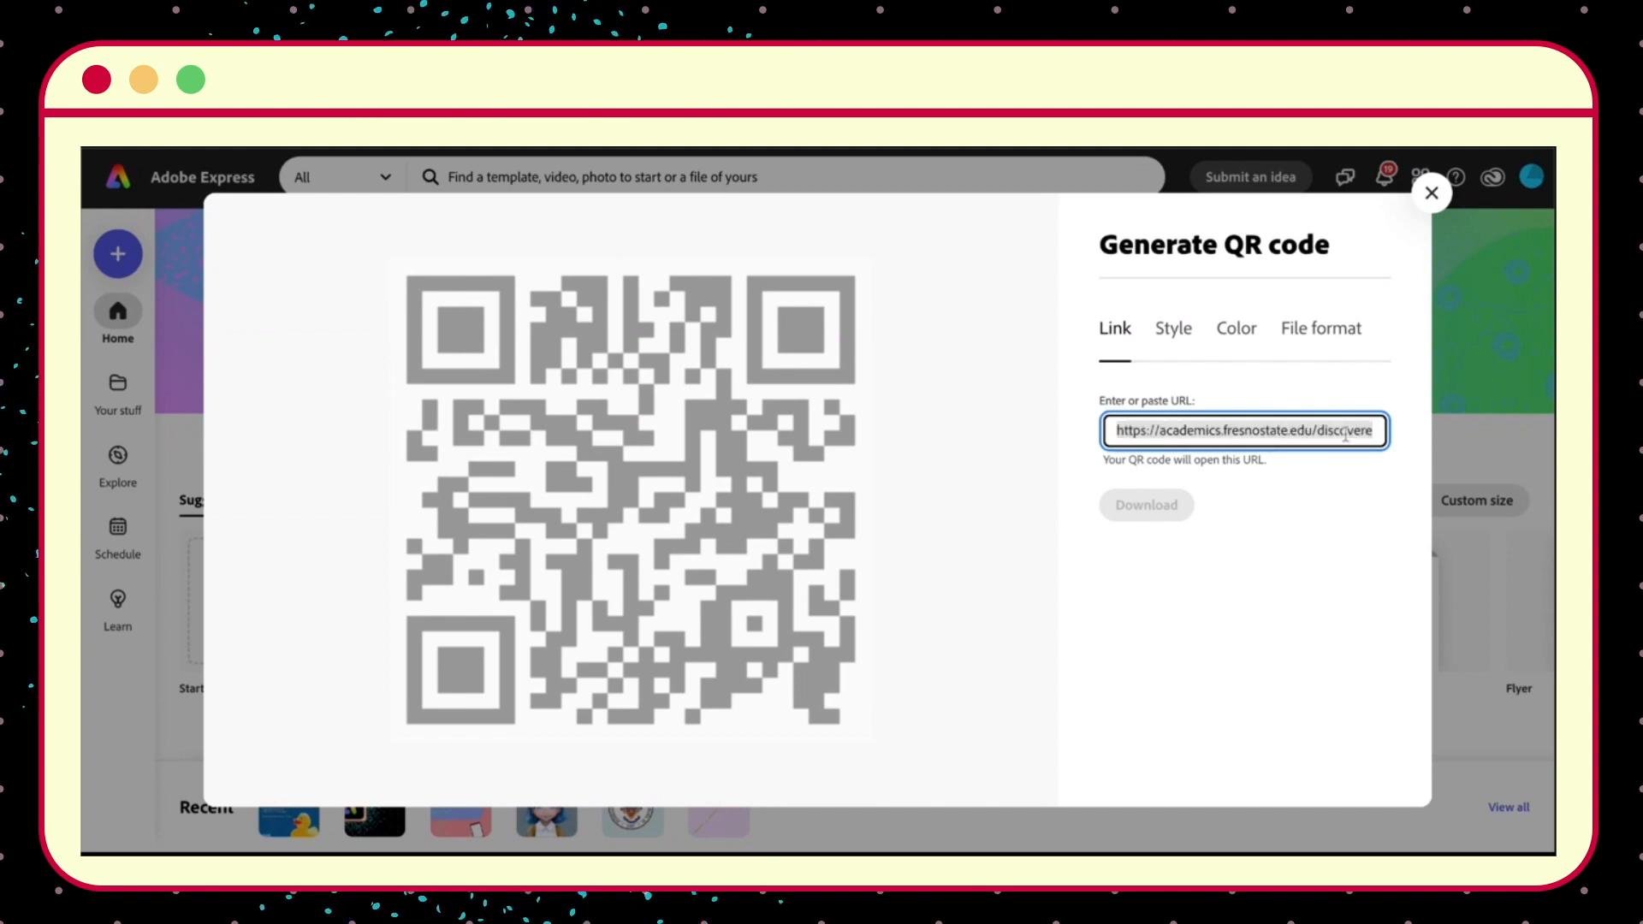
pyautogui.click(1268, 540)
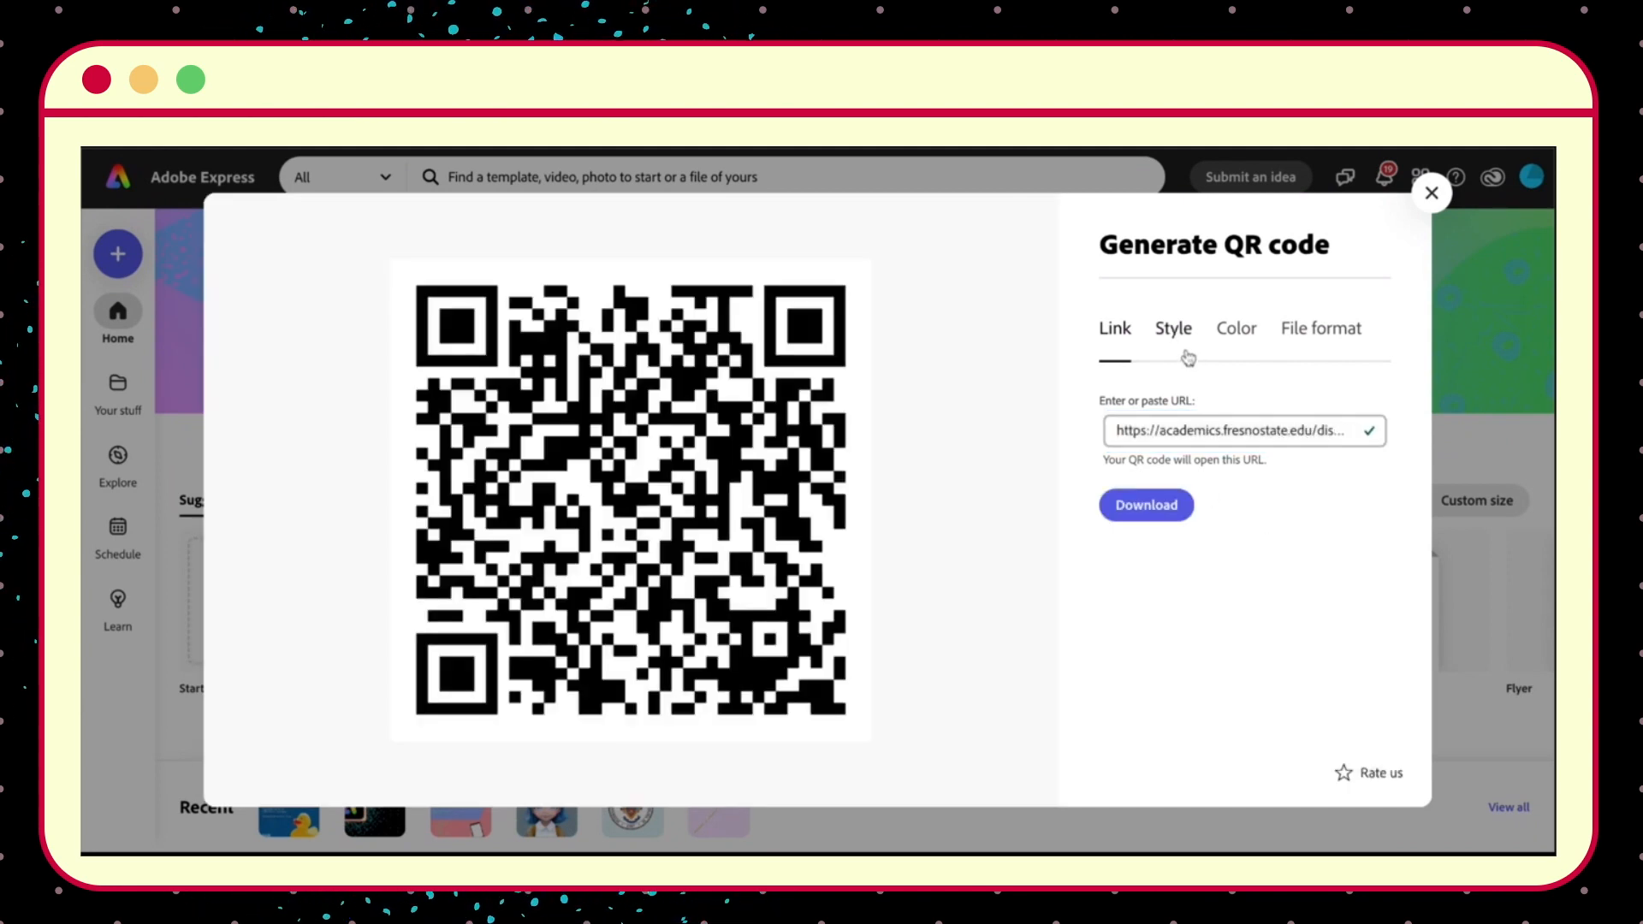
# Style the QR code with rounded connected dots, rounded-square marker borders and circular marker centers, and color it dark blue.
pyautogui.click(1172, 337)
pyautogui.click(1168, 434)
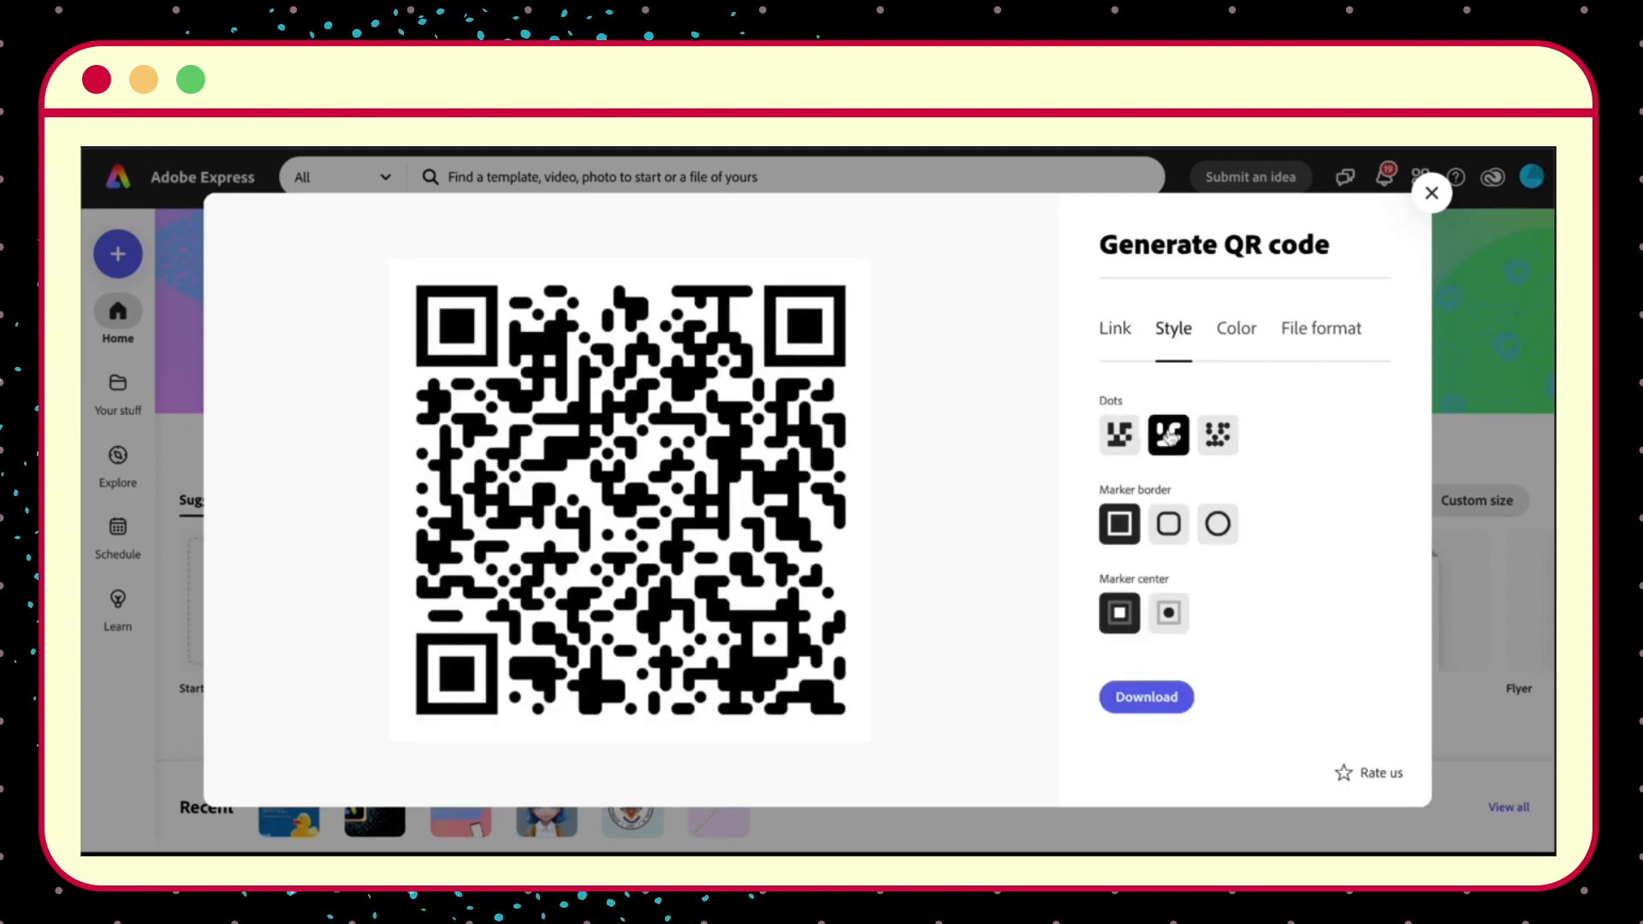
pyautogui.click(1167, 524)
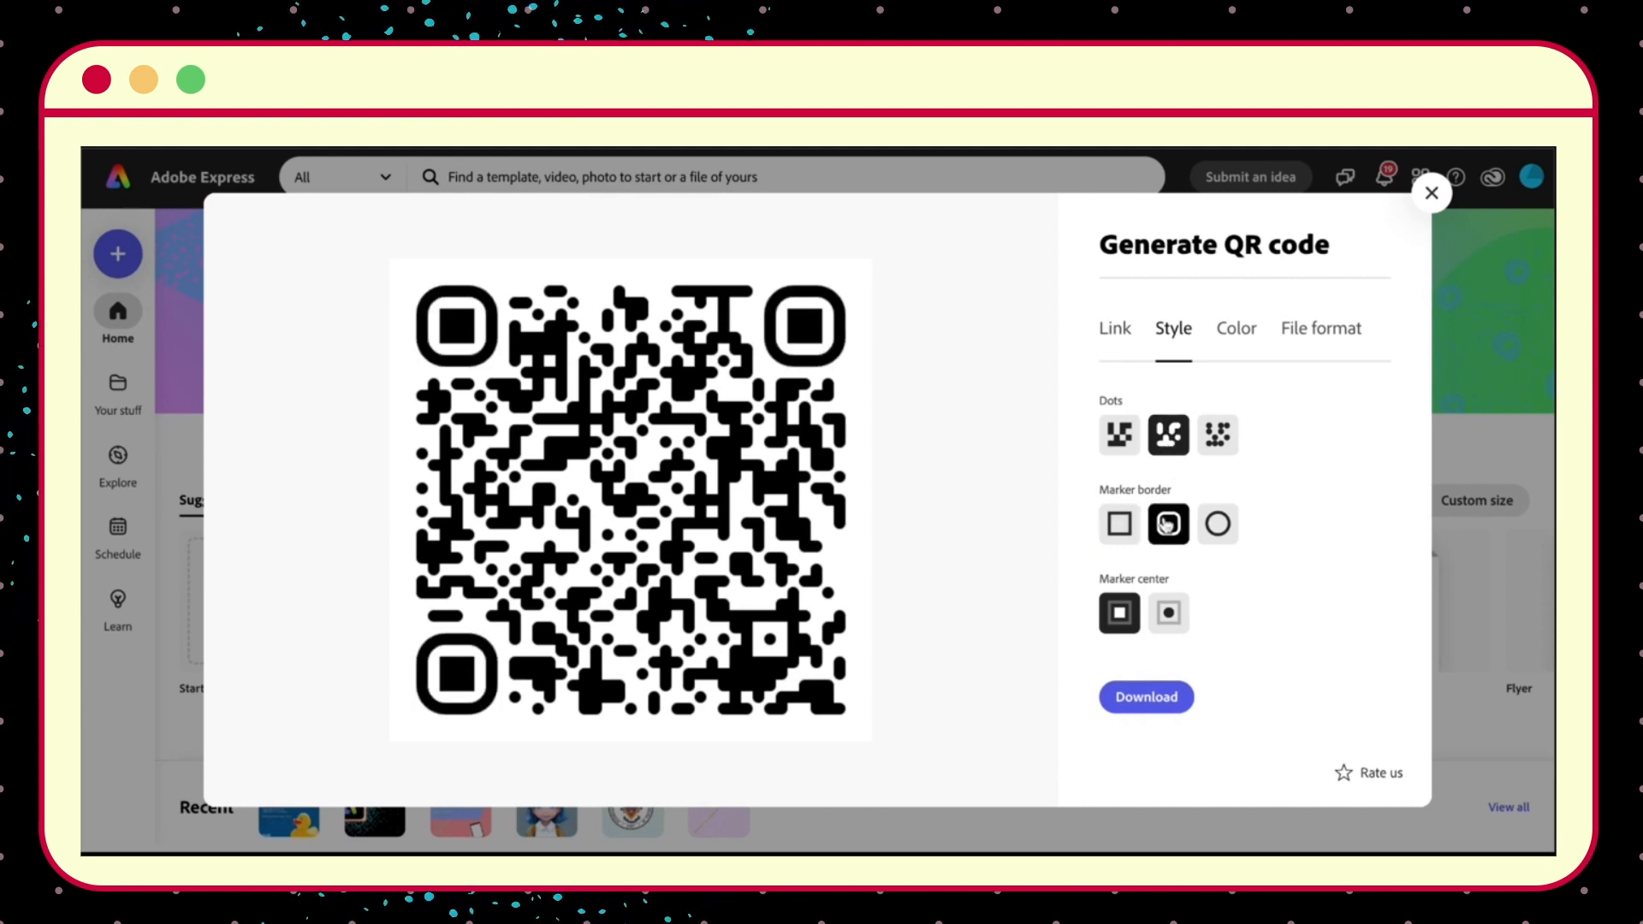
pyautogui.click(1169, 613)
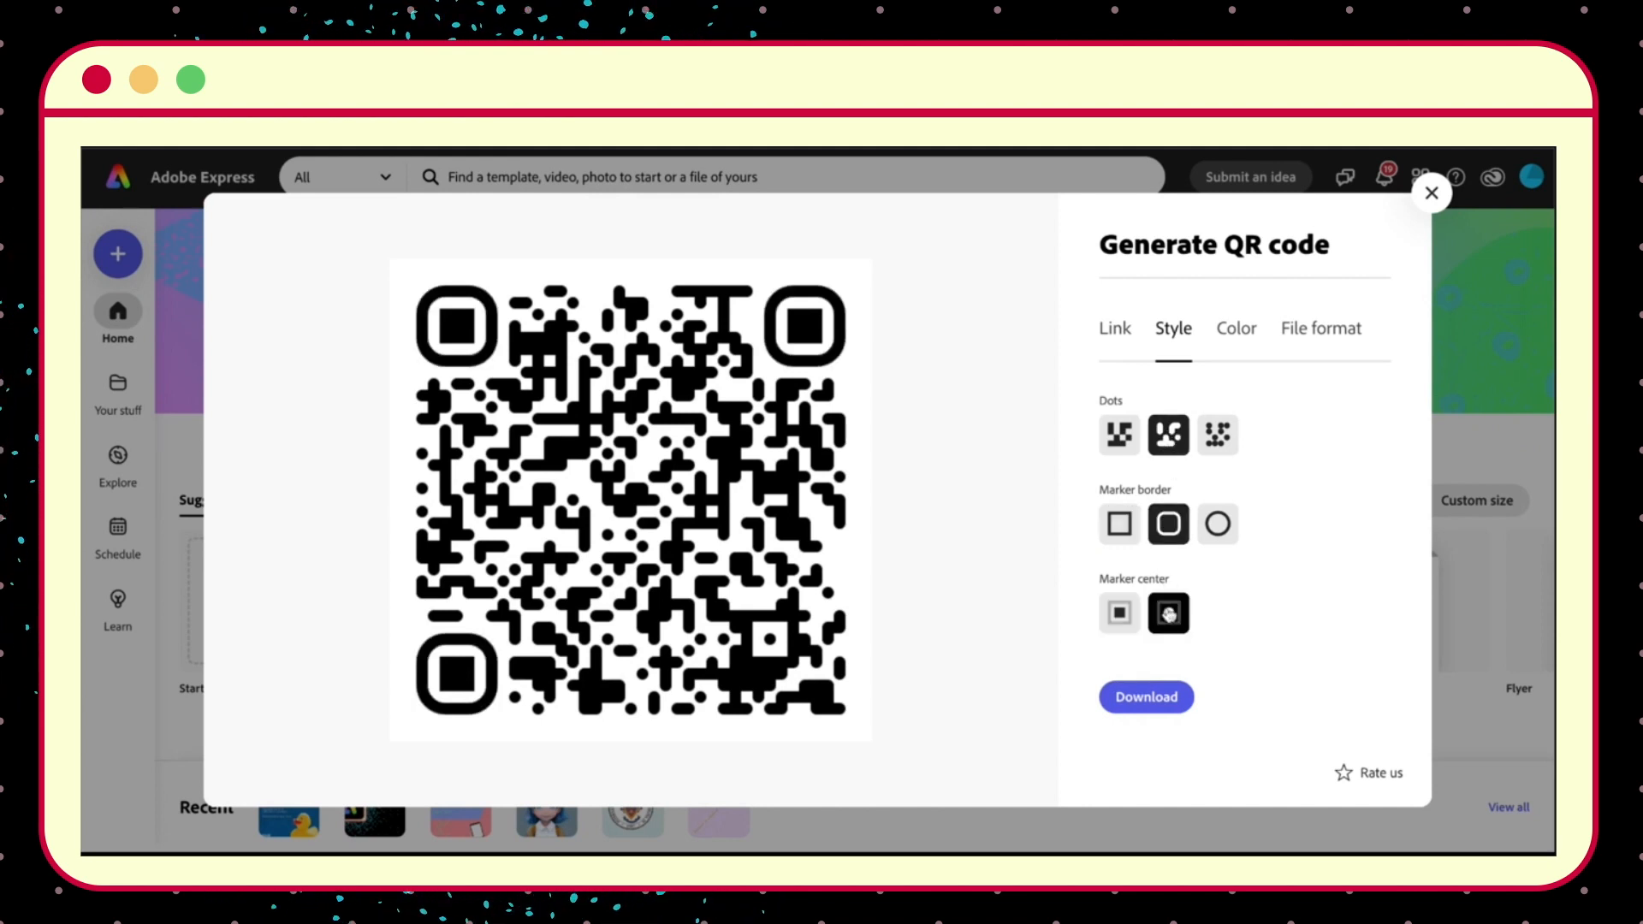
pyautogui.click(1234, 332)
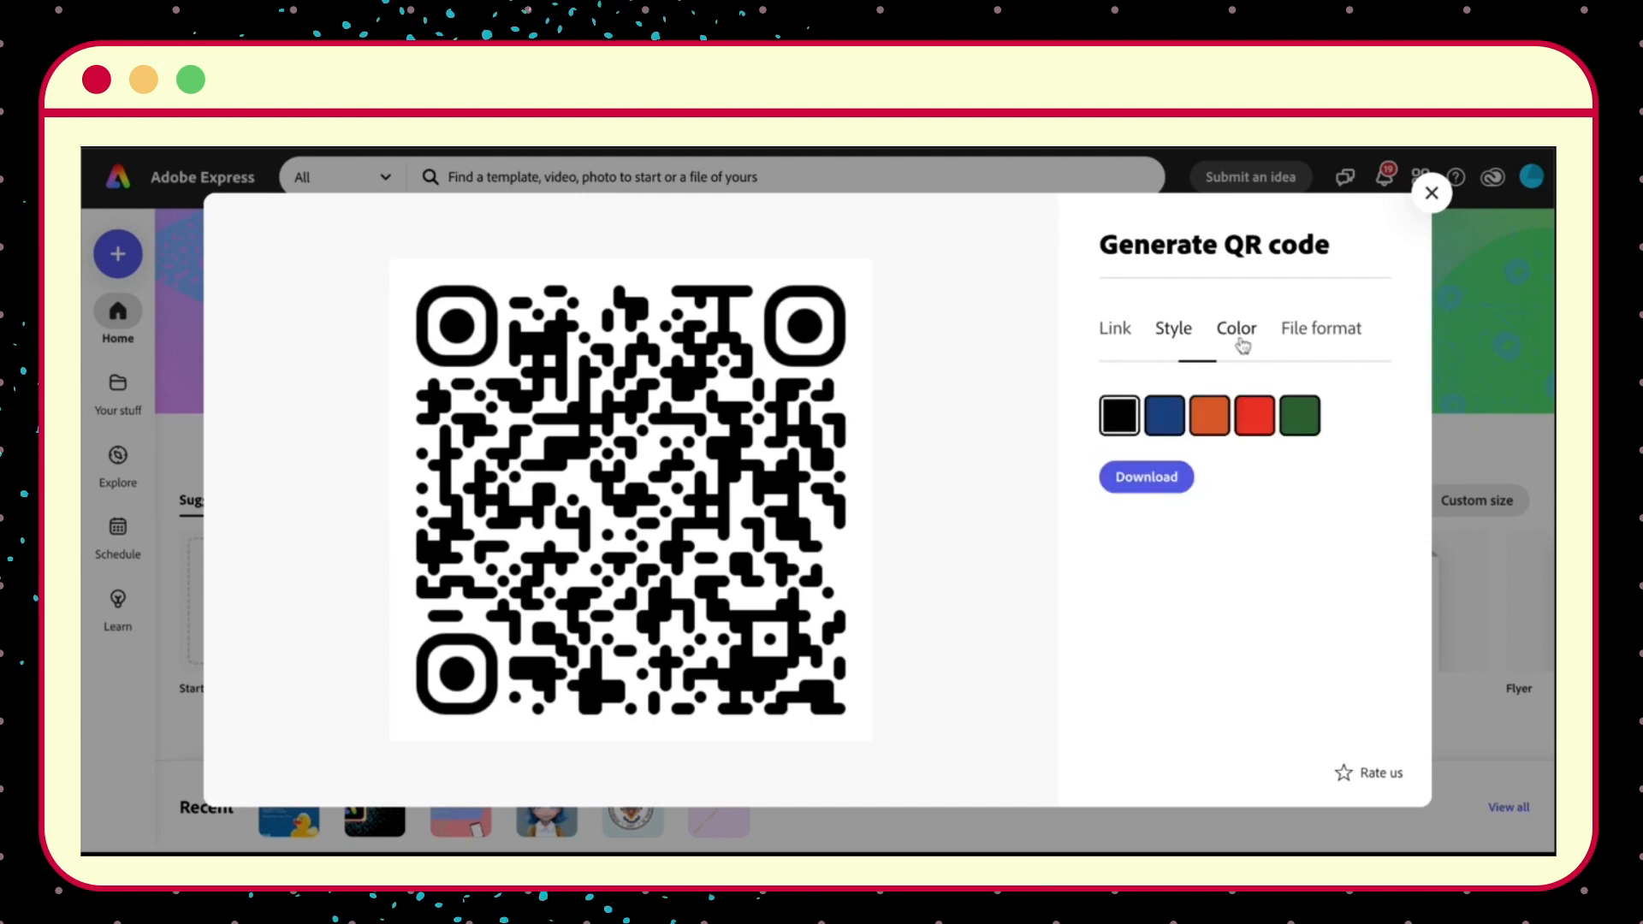
pyautogui.click(1172, 415)
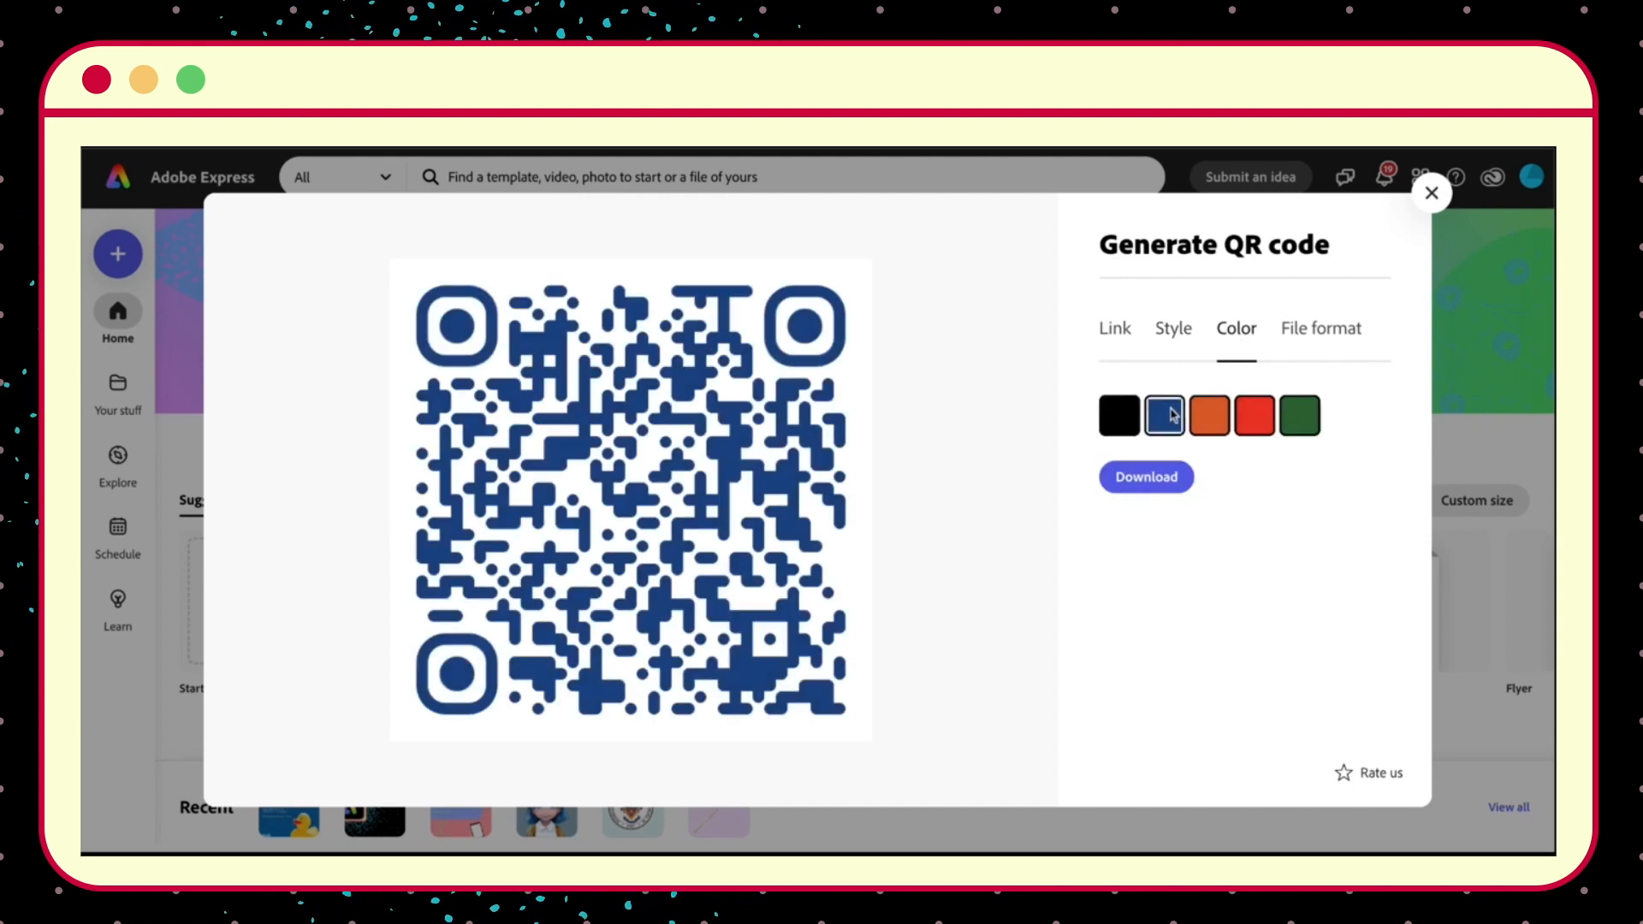
# Download the QR code as a JPG file and close the QR code generator.
pyautogui.click(1302, 343)
pyautogui.click(1194, 432)
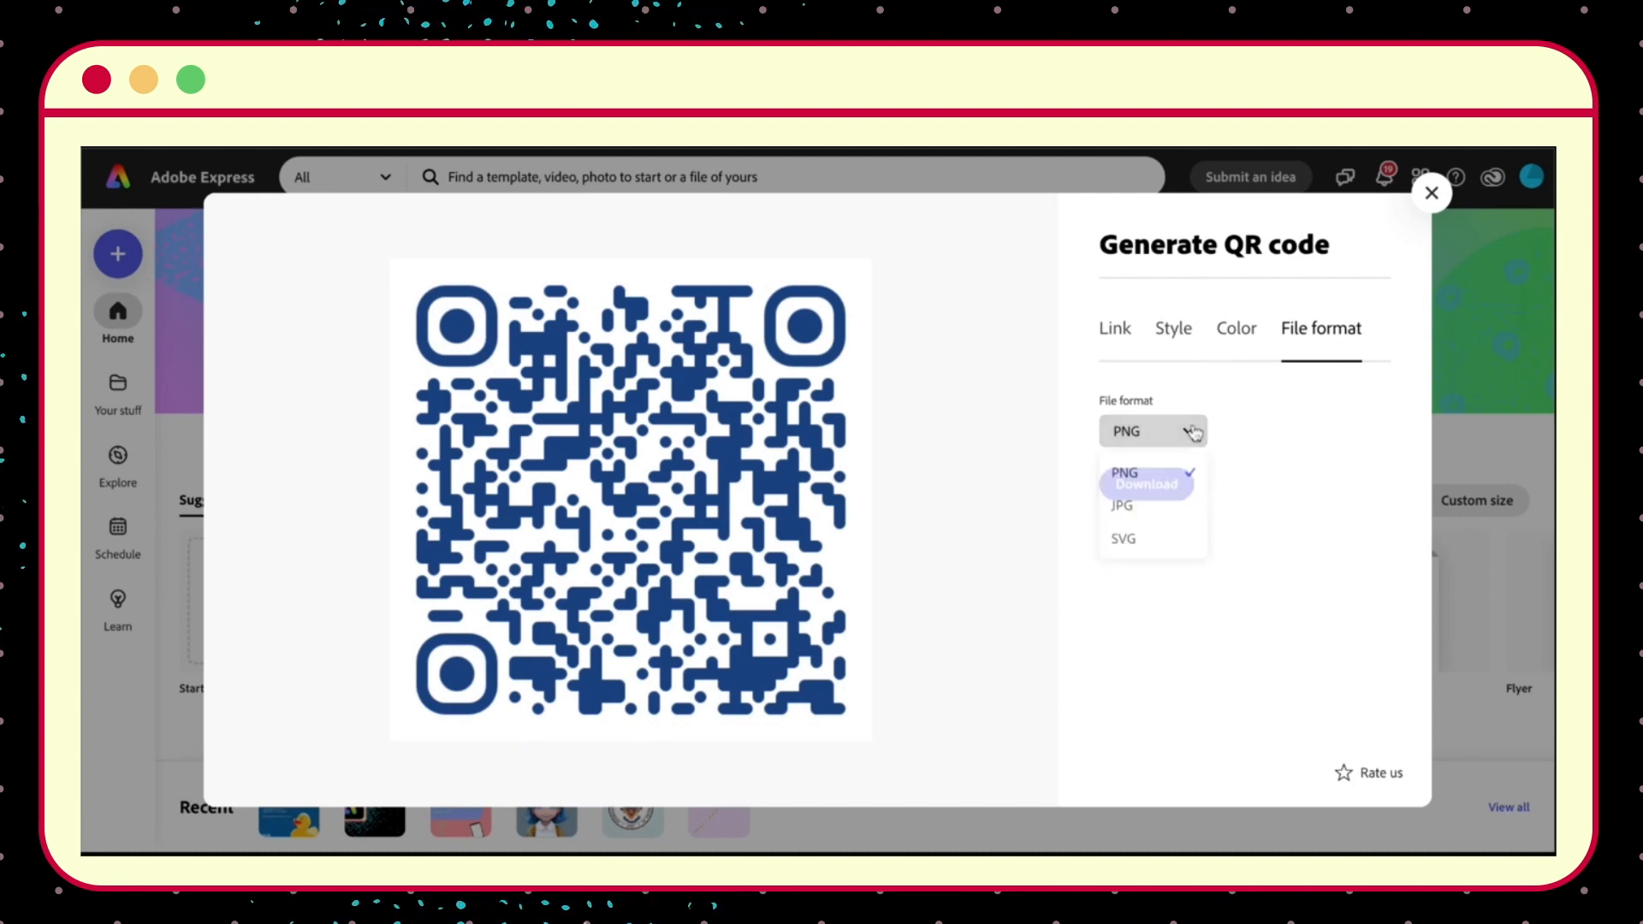
pyautogui.click(1191, 506)
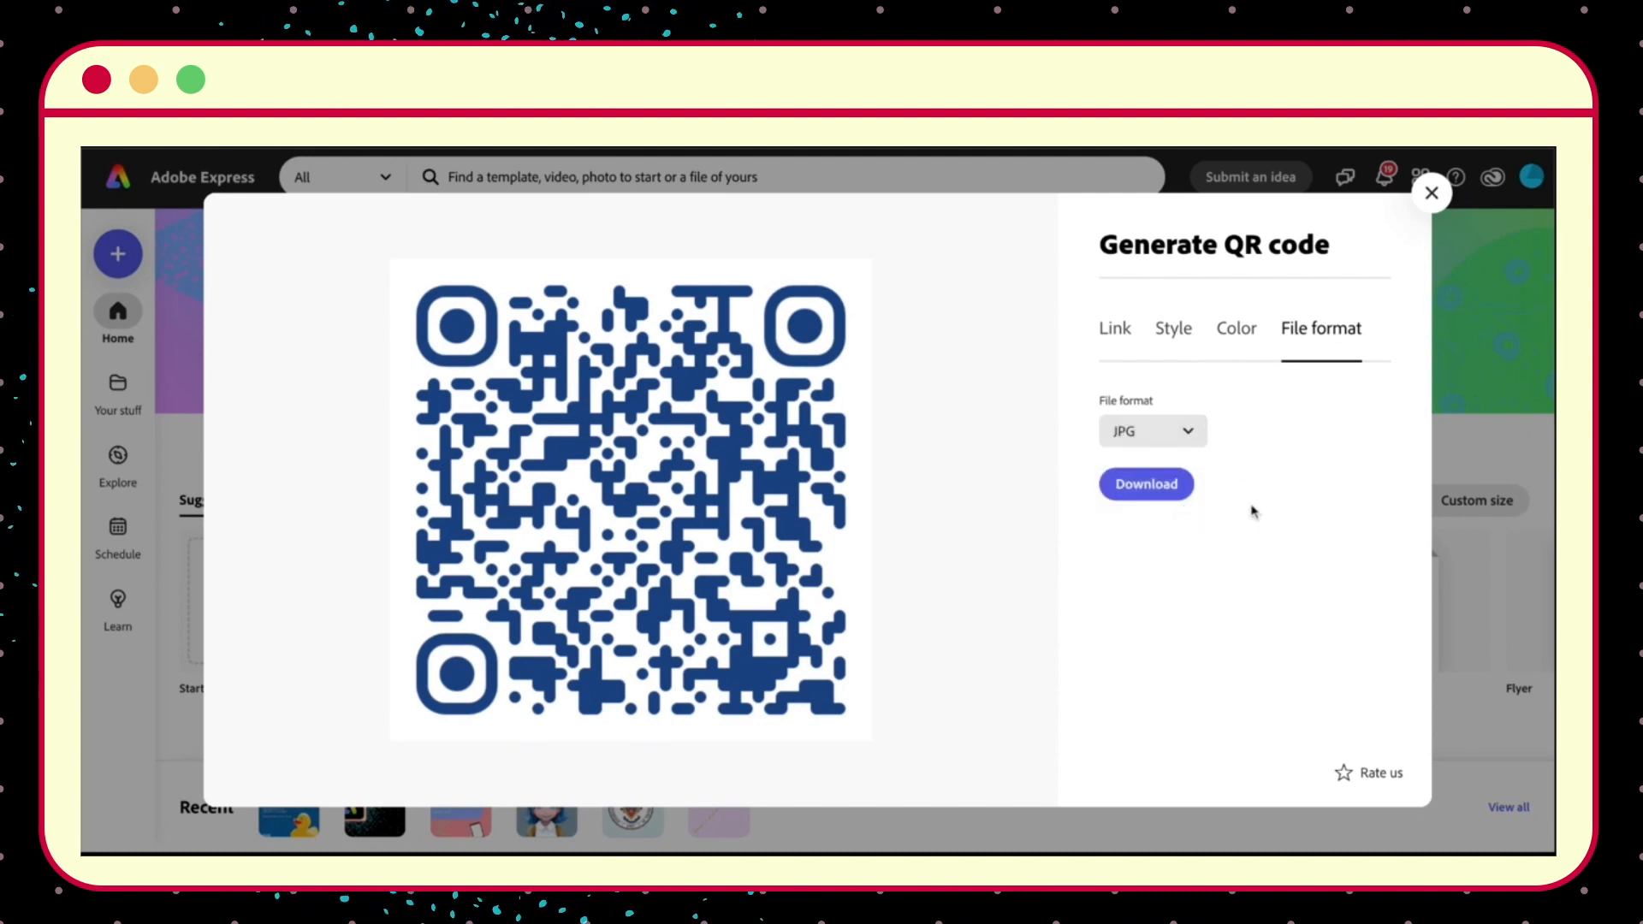
pyautogui.click(1166, 497)
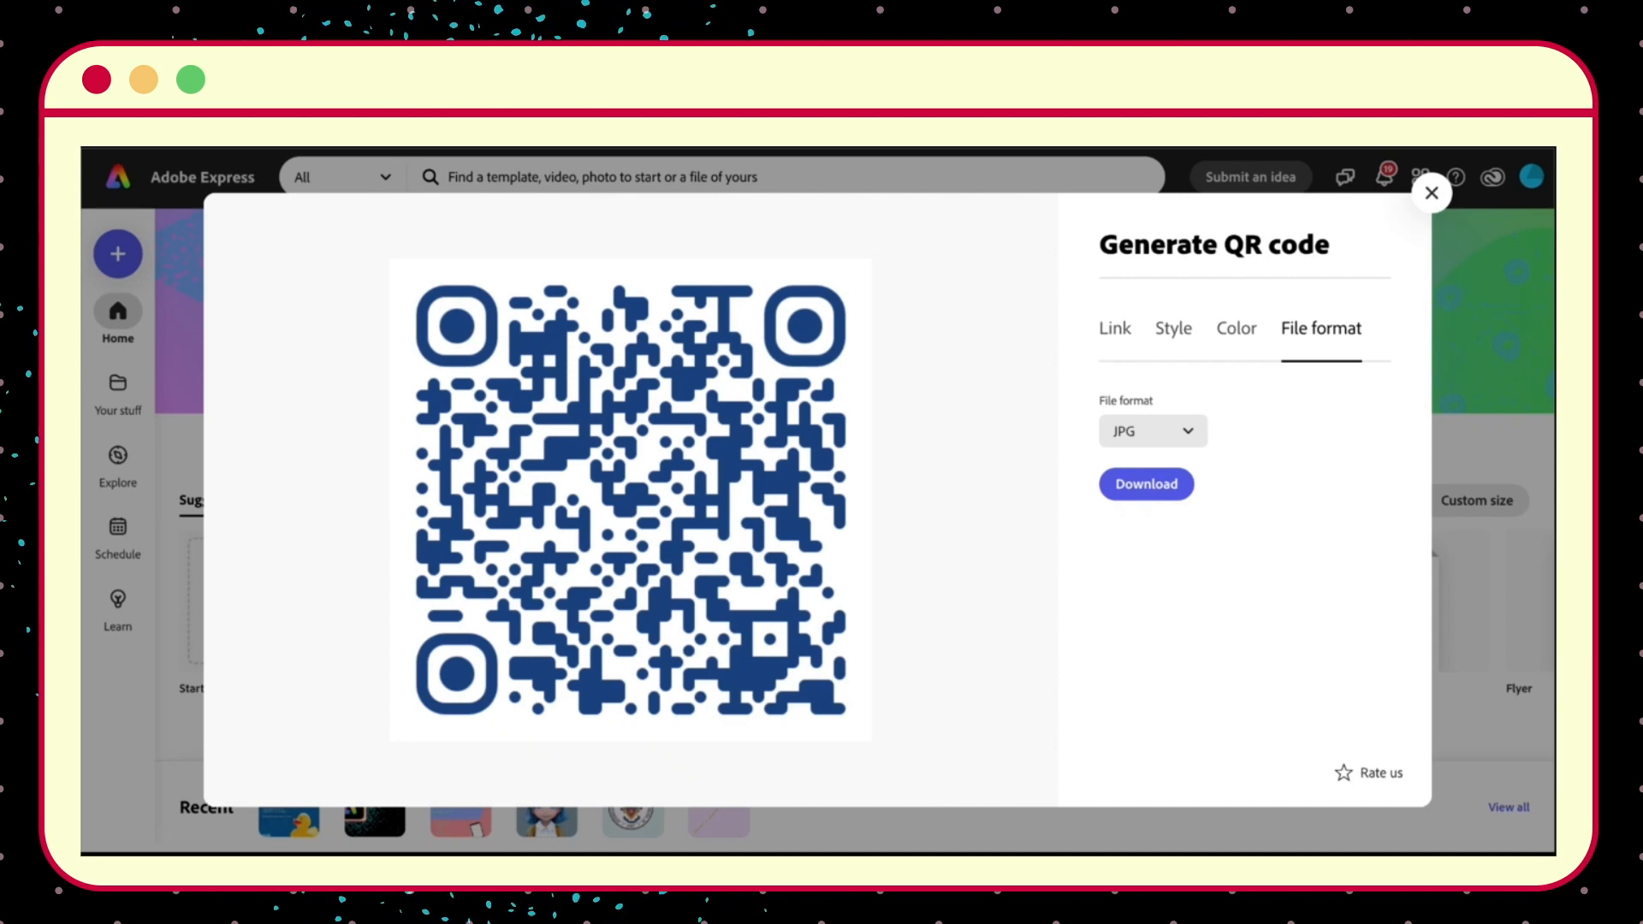
pyautogui.click(1431, 193)
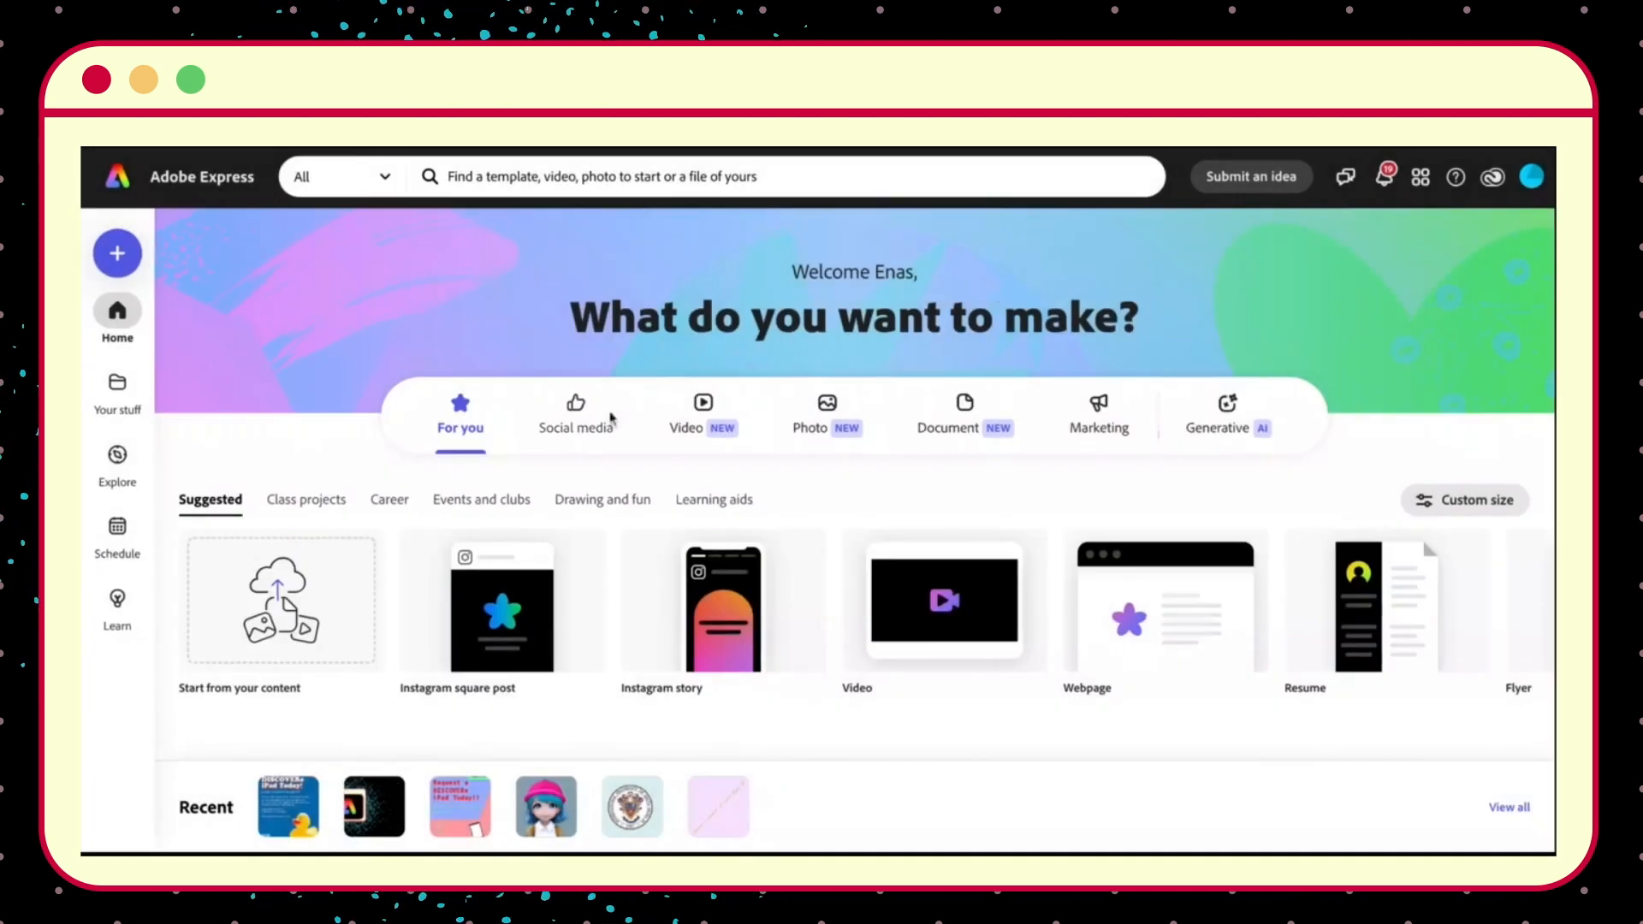
# Reopen the "Request a DISCOVERe iPad Today!!" flyer from the recent projects.
pyautogui.scroll(-1, 318, 695)
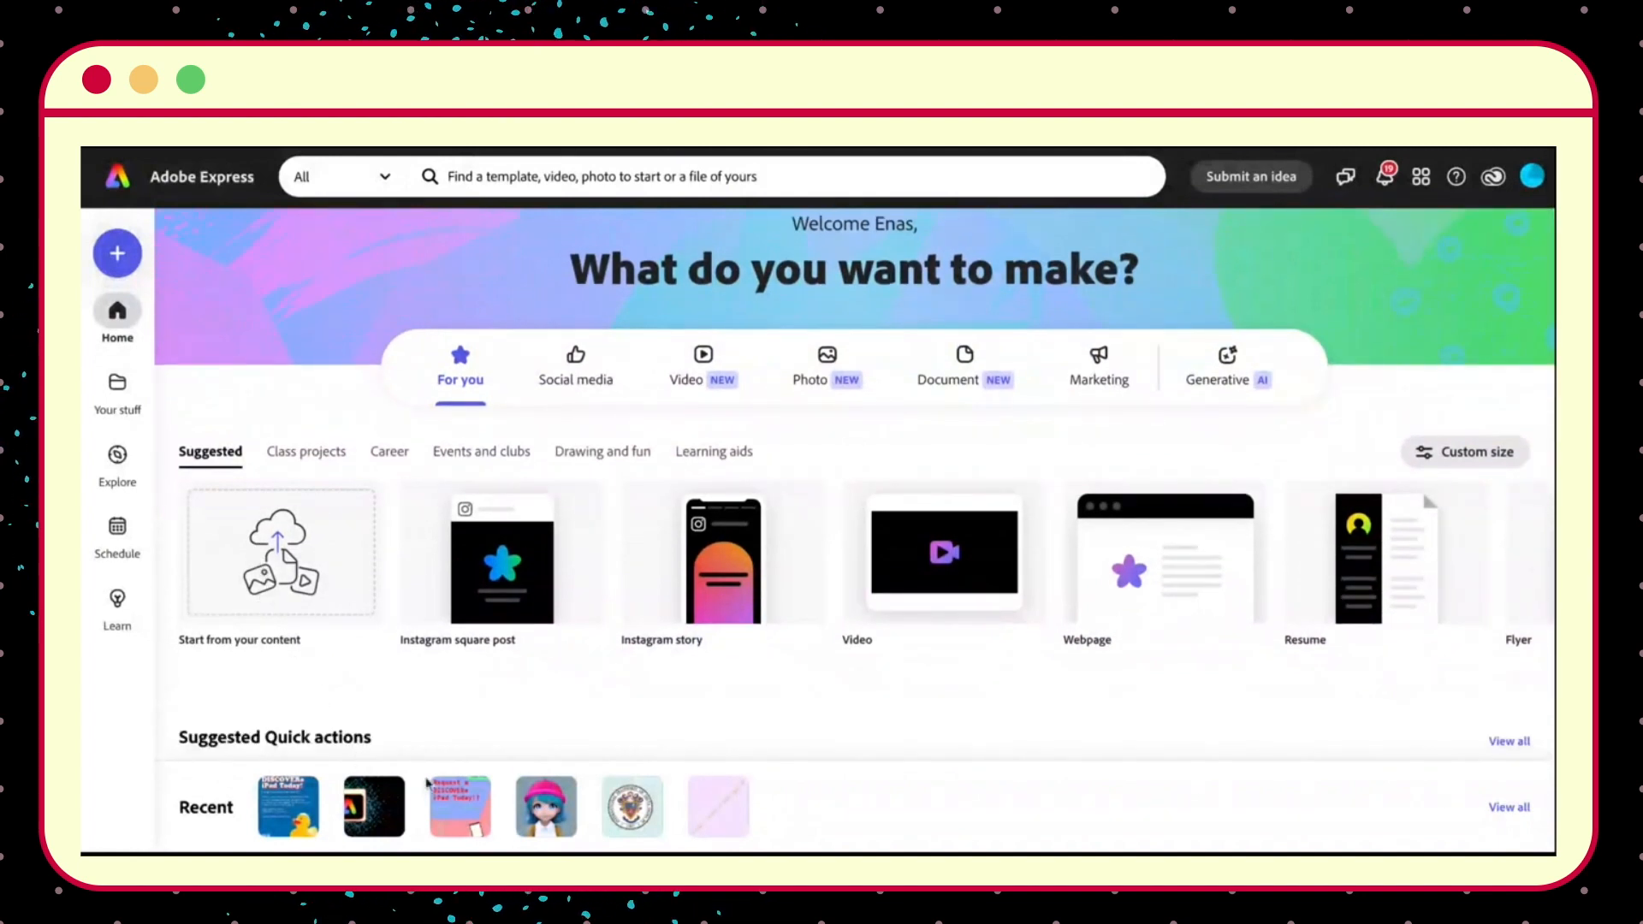
pyautogui.scroll(1, 413, 518)
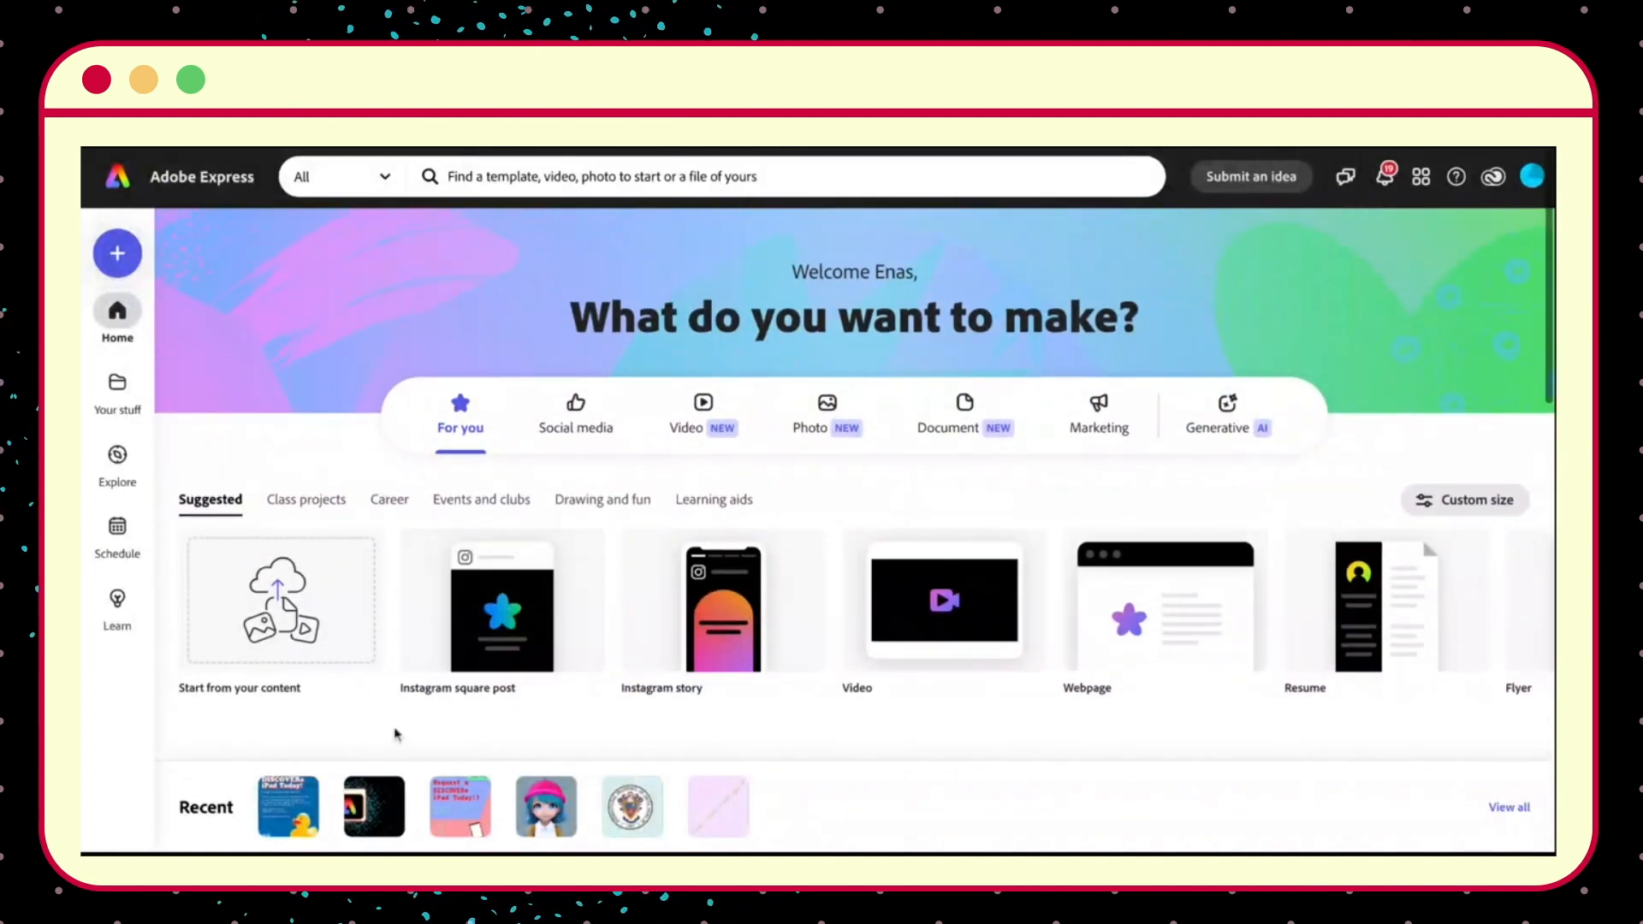
pyautogui.click(454, 796)
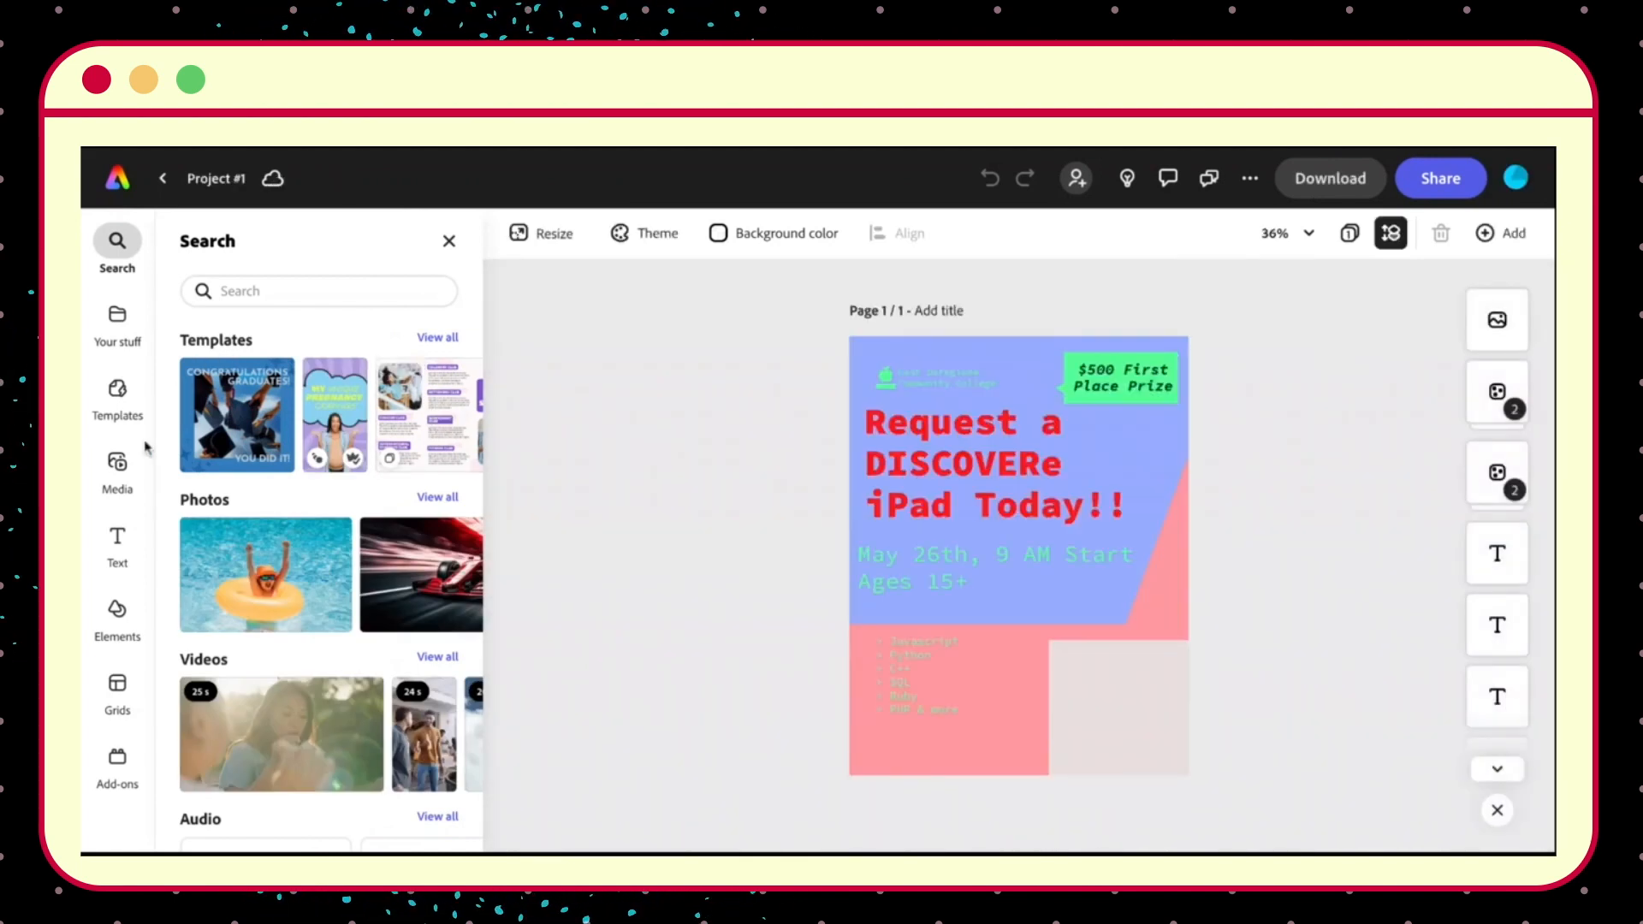
# Upload the QR code image from the device, shrink it and place it in the flyer's lower-left area below the bulleted list.
pyautogui.click(126, 467)
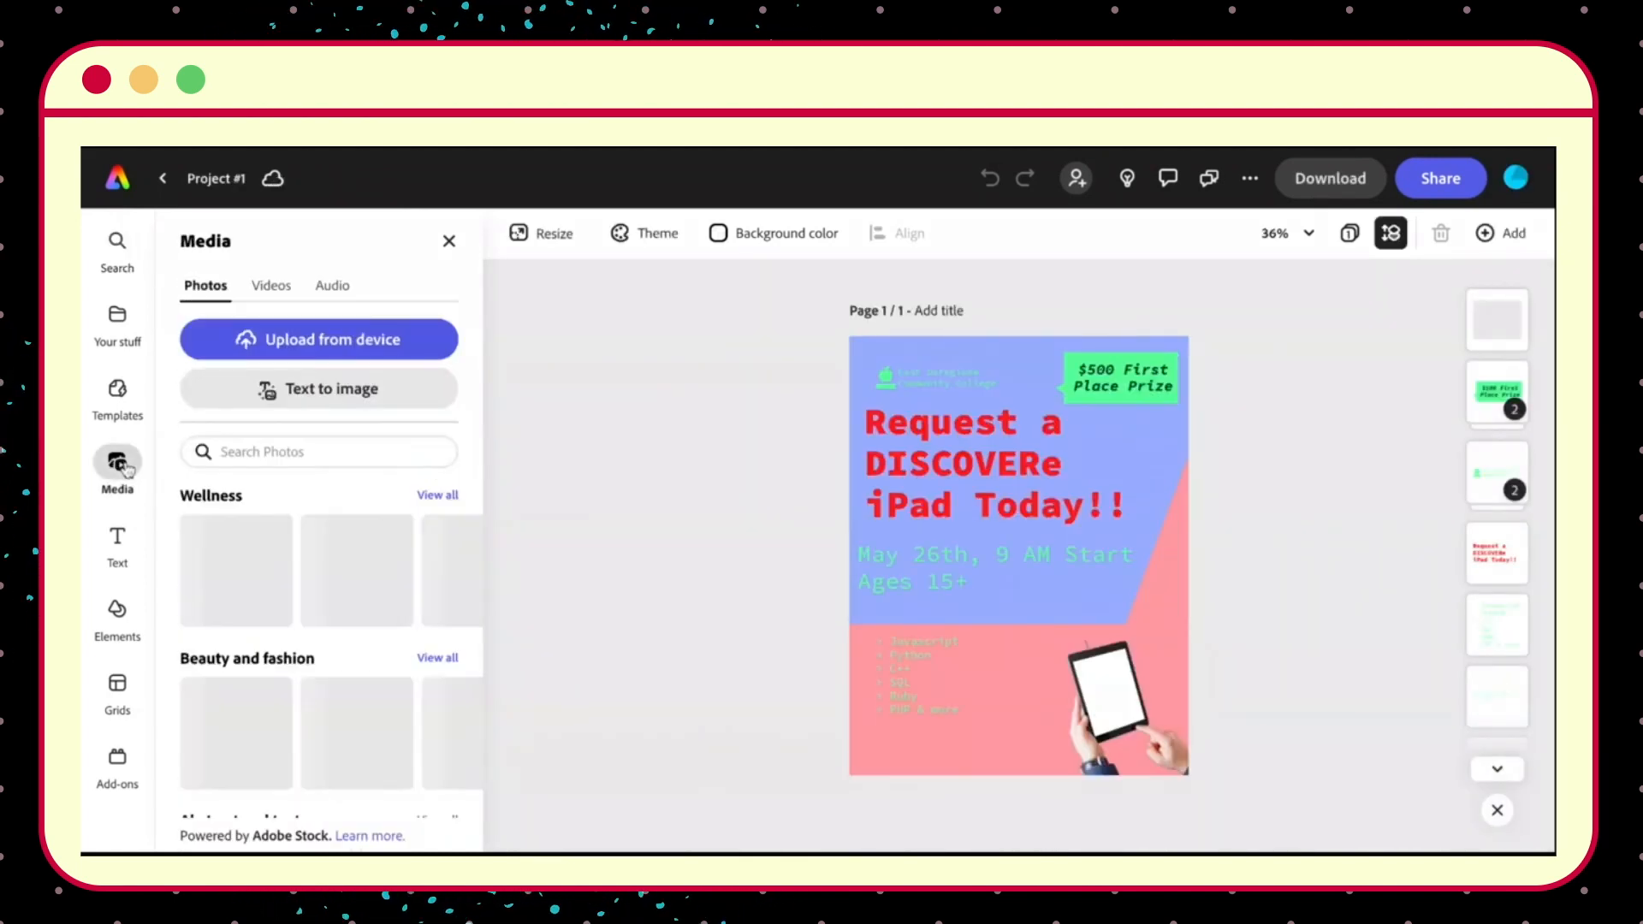
pyautogui.click(265, 343)
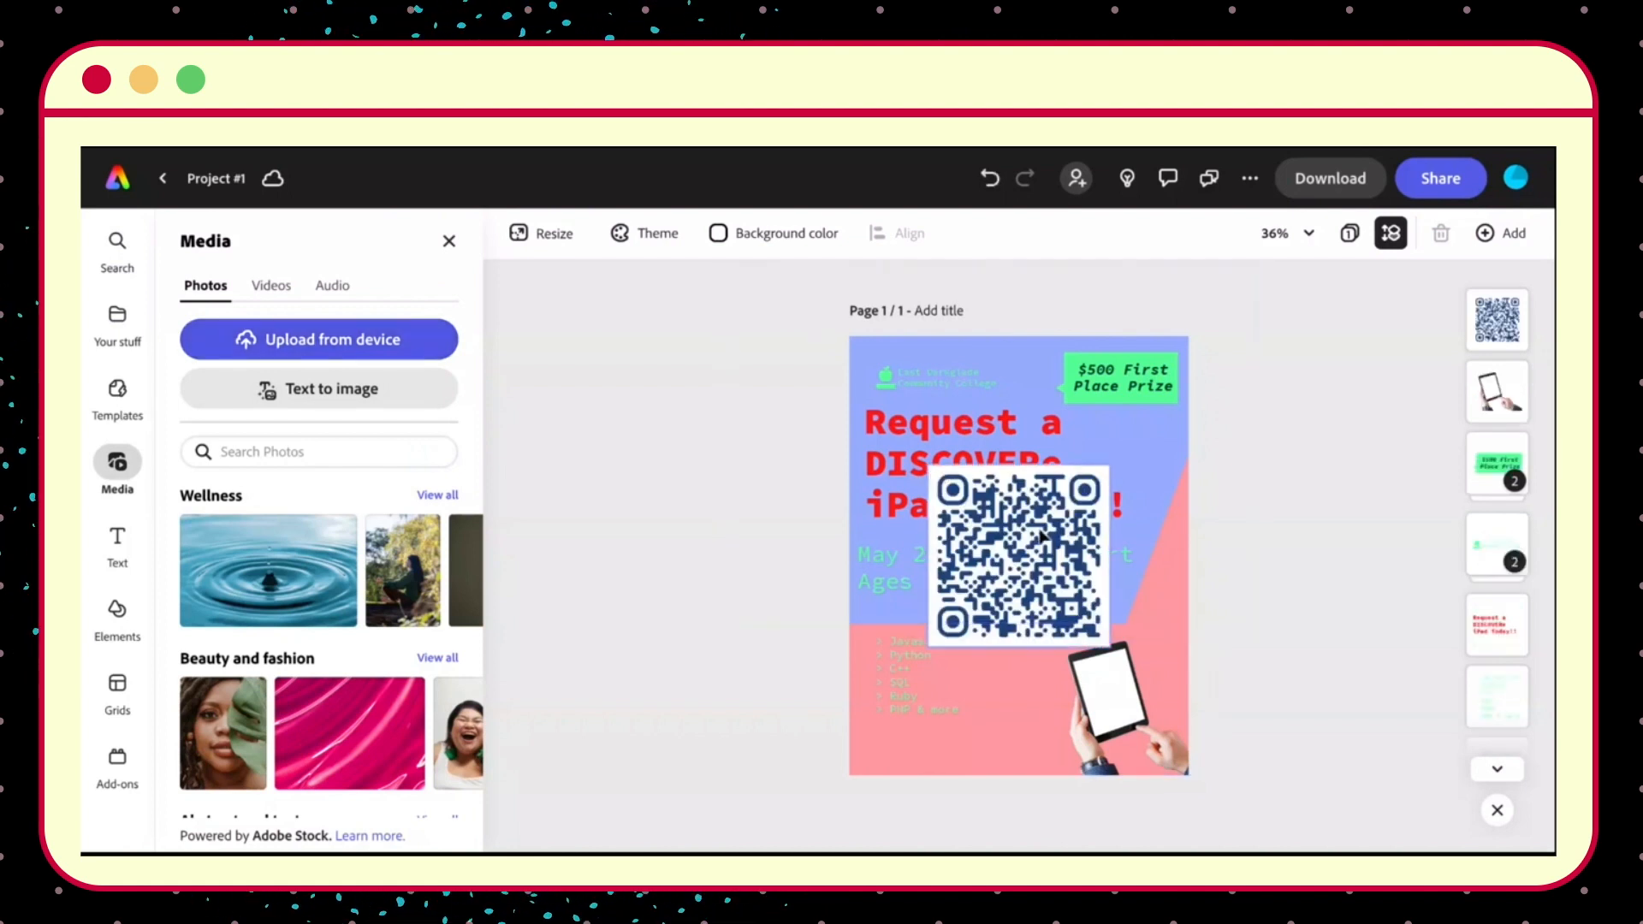
pyautogui.click(1035, 543)
pyautogui.moveTo(1108, 467); pyautogui.dragTo(1049, 524)
pyautogui.moveTo(987, 599); pyautogui.dragTo(937, 701)
# Delete the bulleted list above the QR code and nudge the QR code into the flyer's lower-left corner.
pyautogui.click(928, 681)
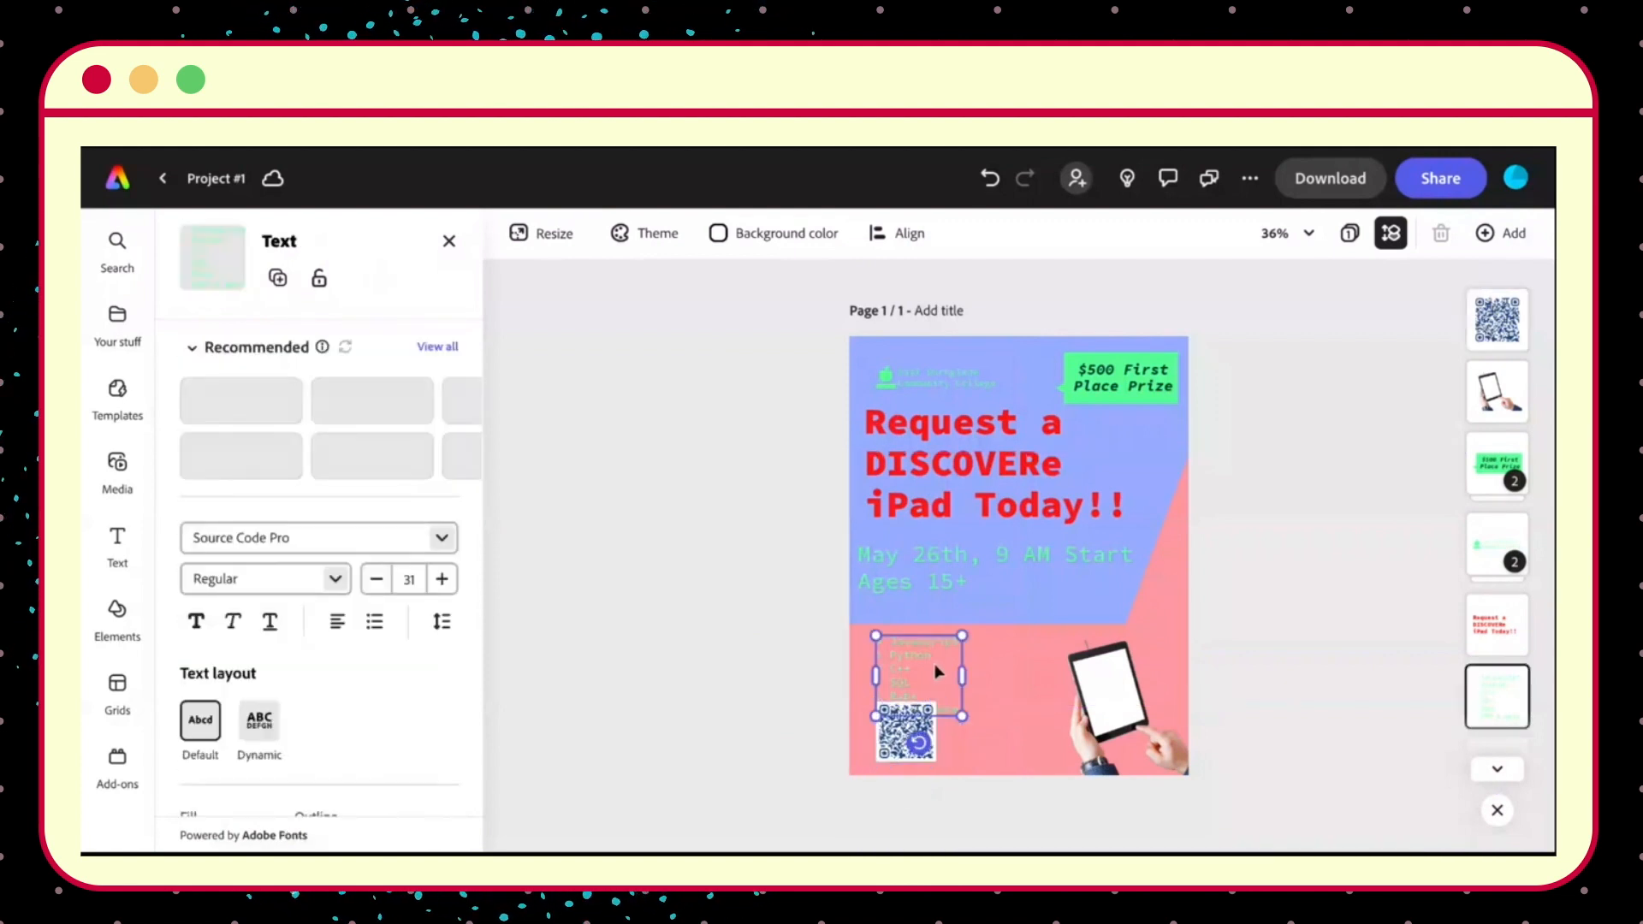
pyautogui.press('Delete')
pyautogui.moveTo(919, 734); pyautogui.dragTo(911, 736)
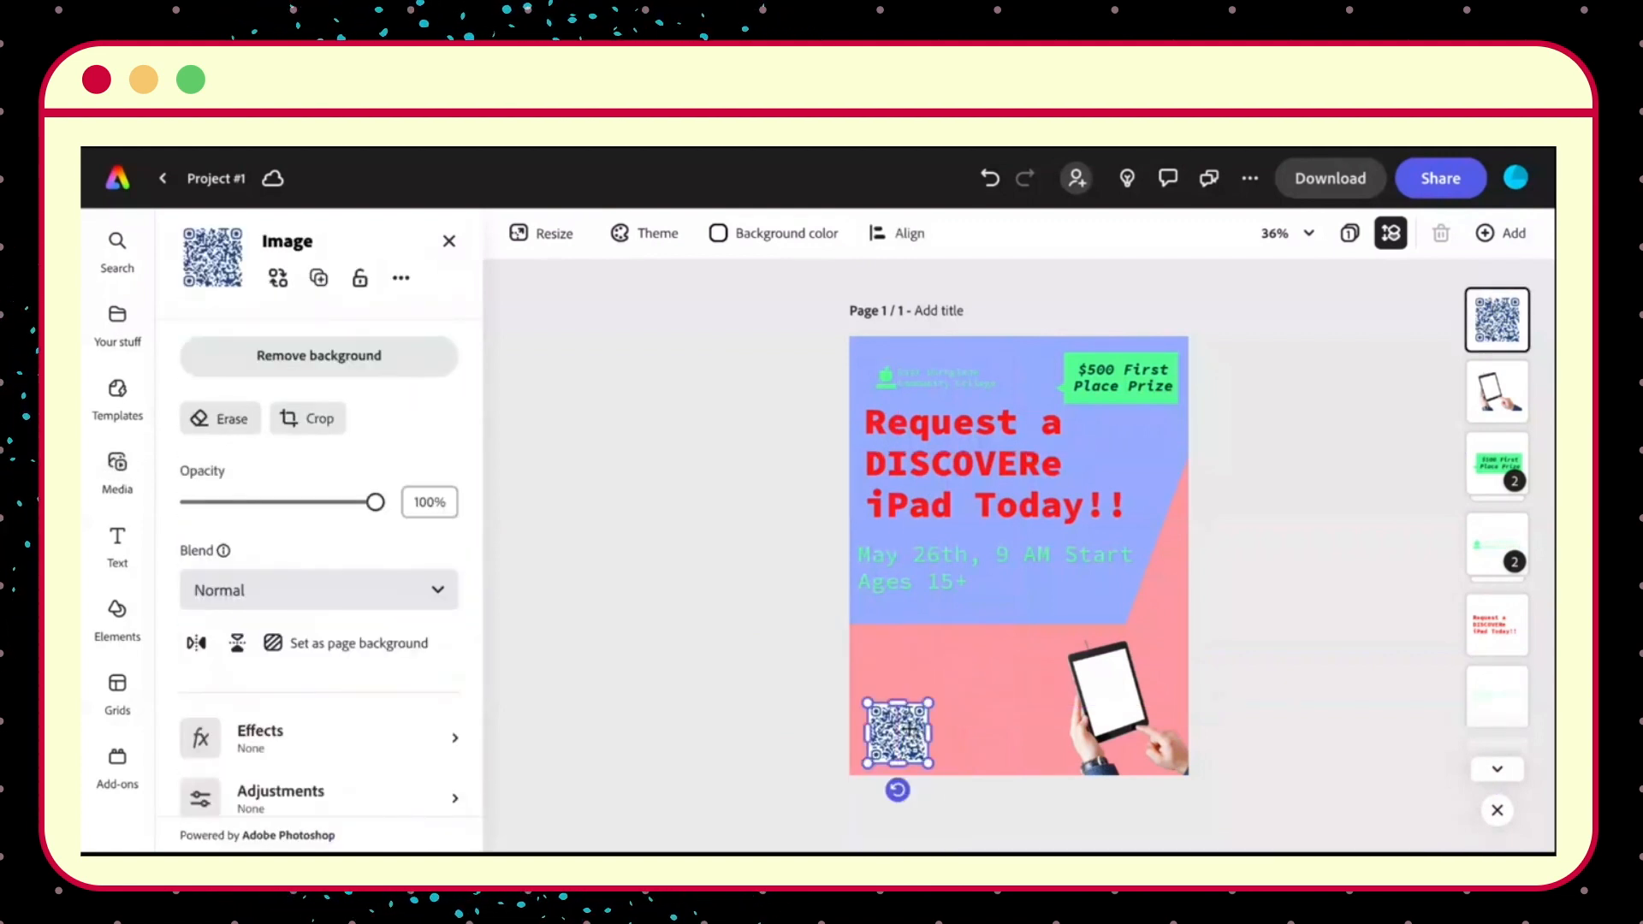
pyautogui.click(958, 706)
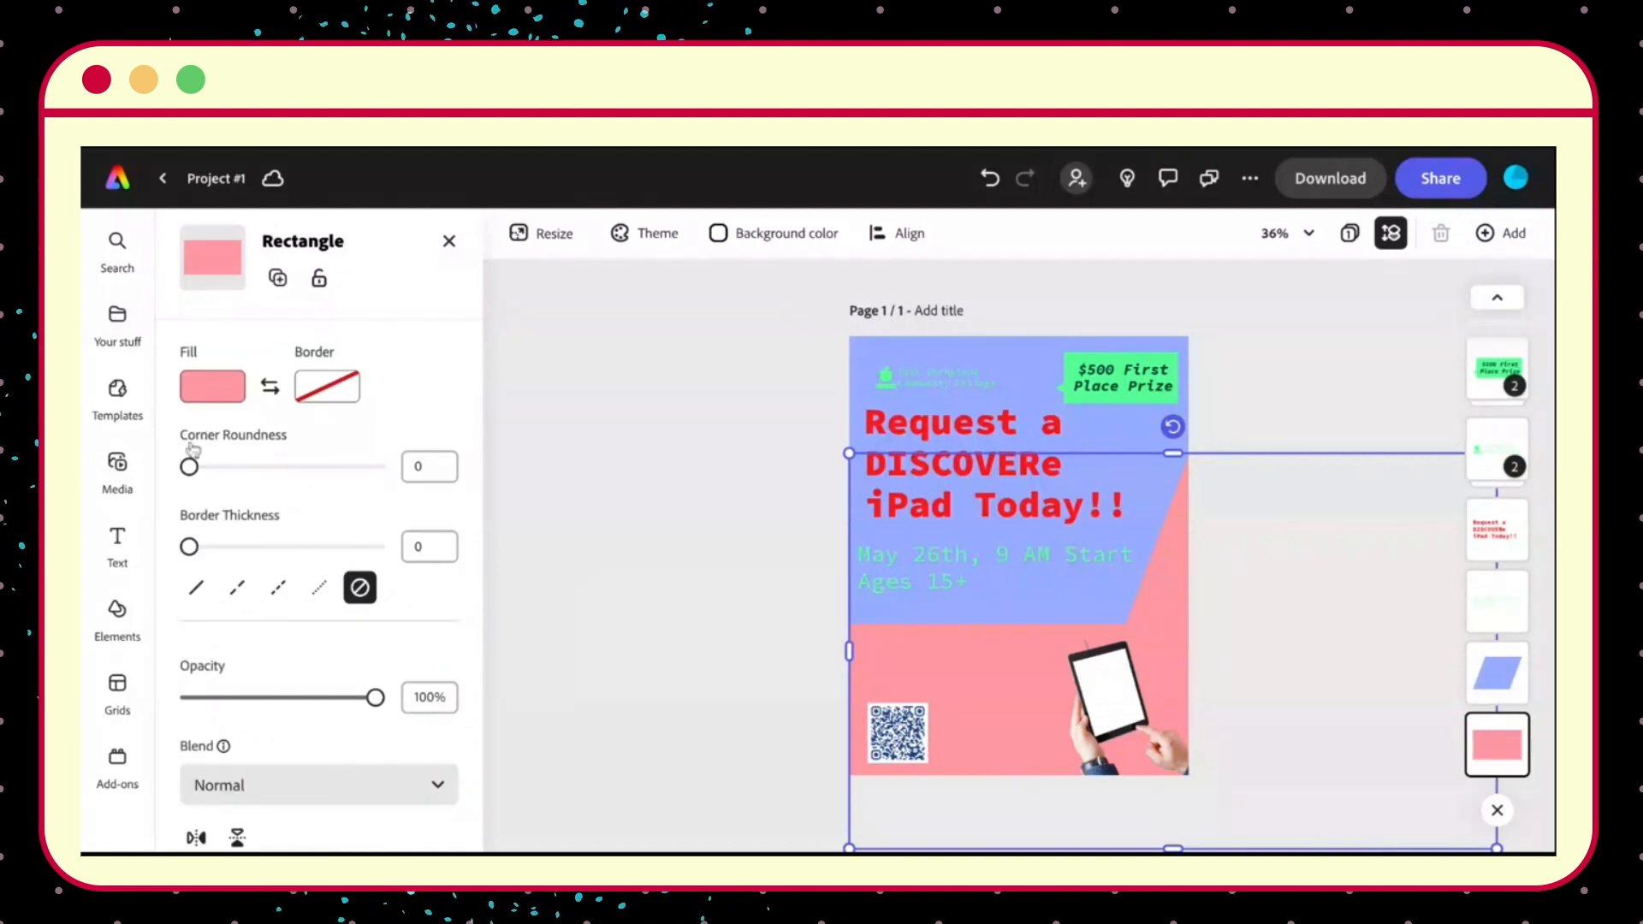
# Add a text box reading "Scan This QR Code to Learn More" and narrow it so the text wraps onto three lines.
pyautogui.click(117, 537)
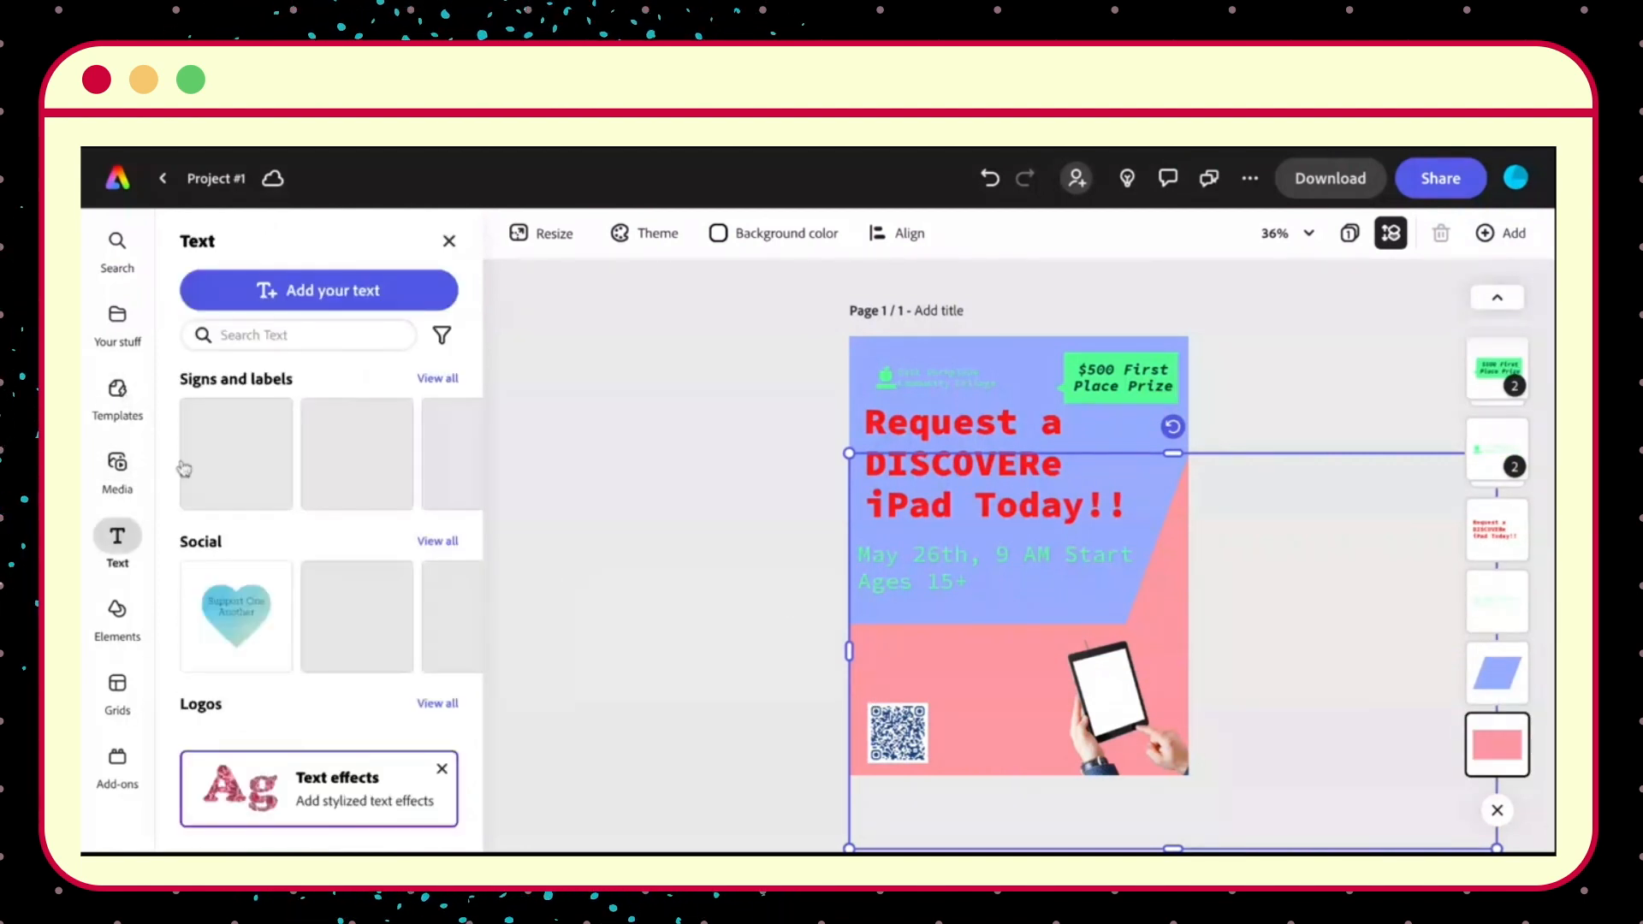
pyautogui.scroll(-2, 293, 541)
pyautogui.scroll(2, 294, 541)
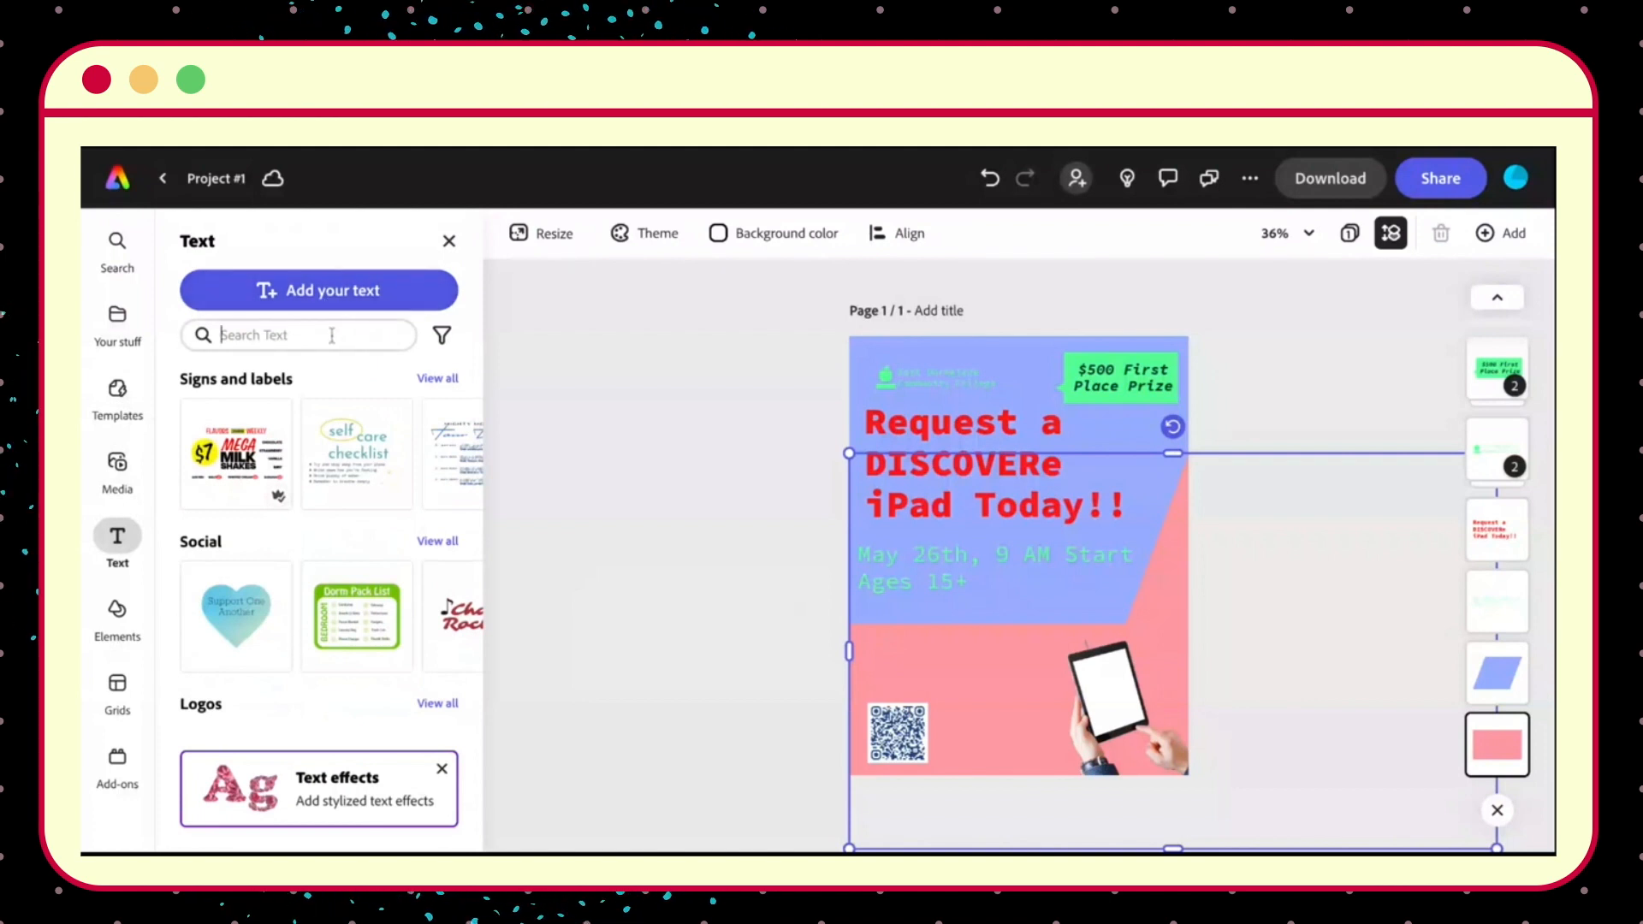
pyautogui.click(353, 295)
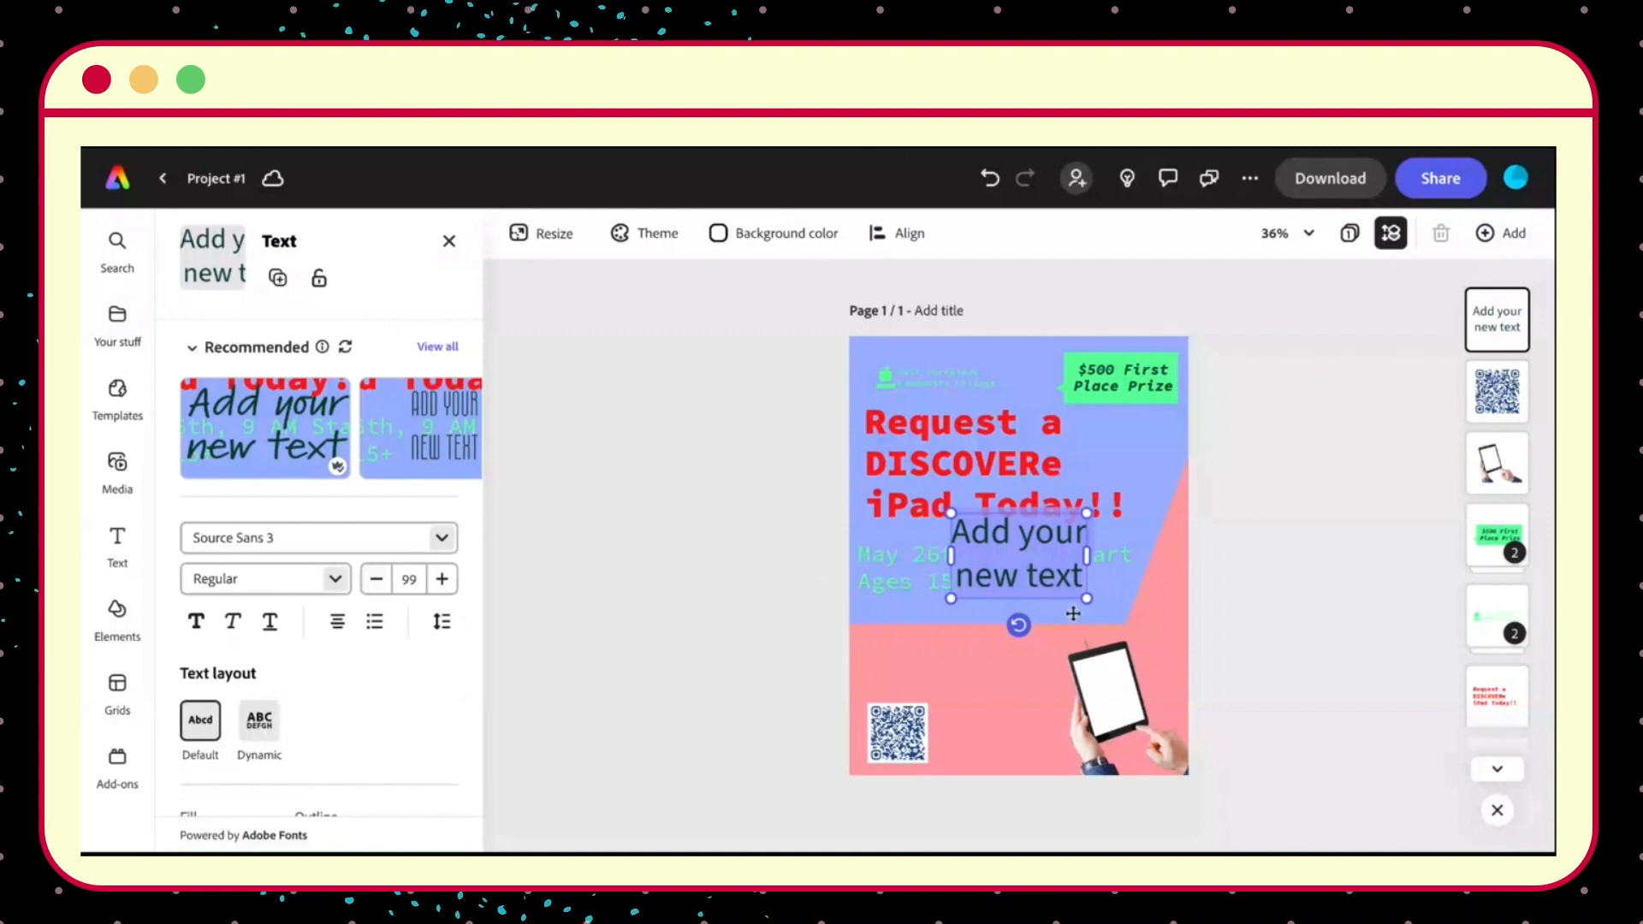
pyautogui.write('Scan This QR')
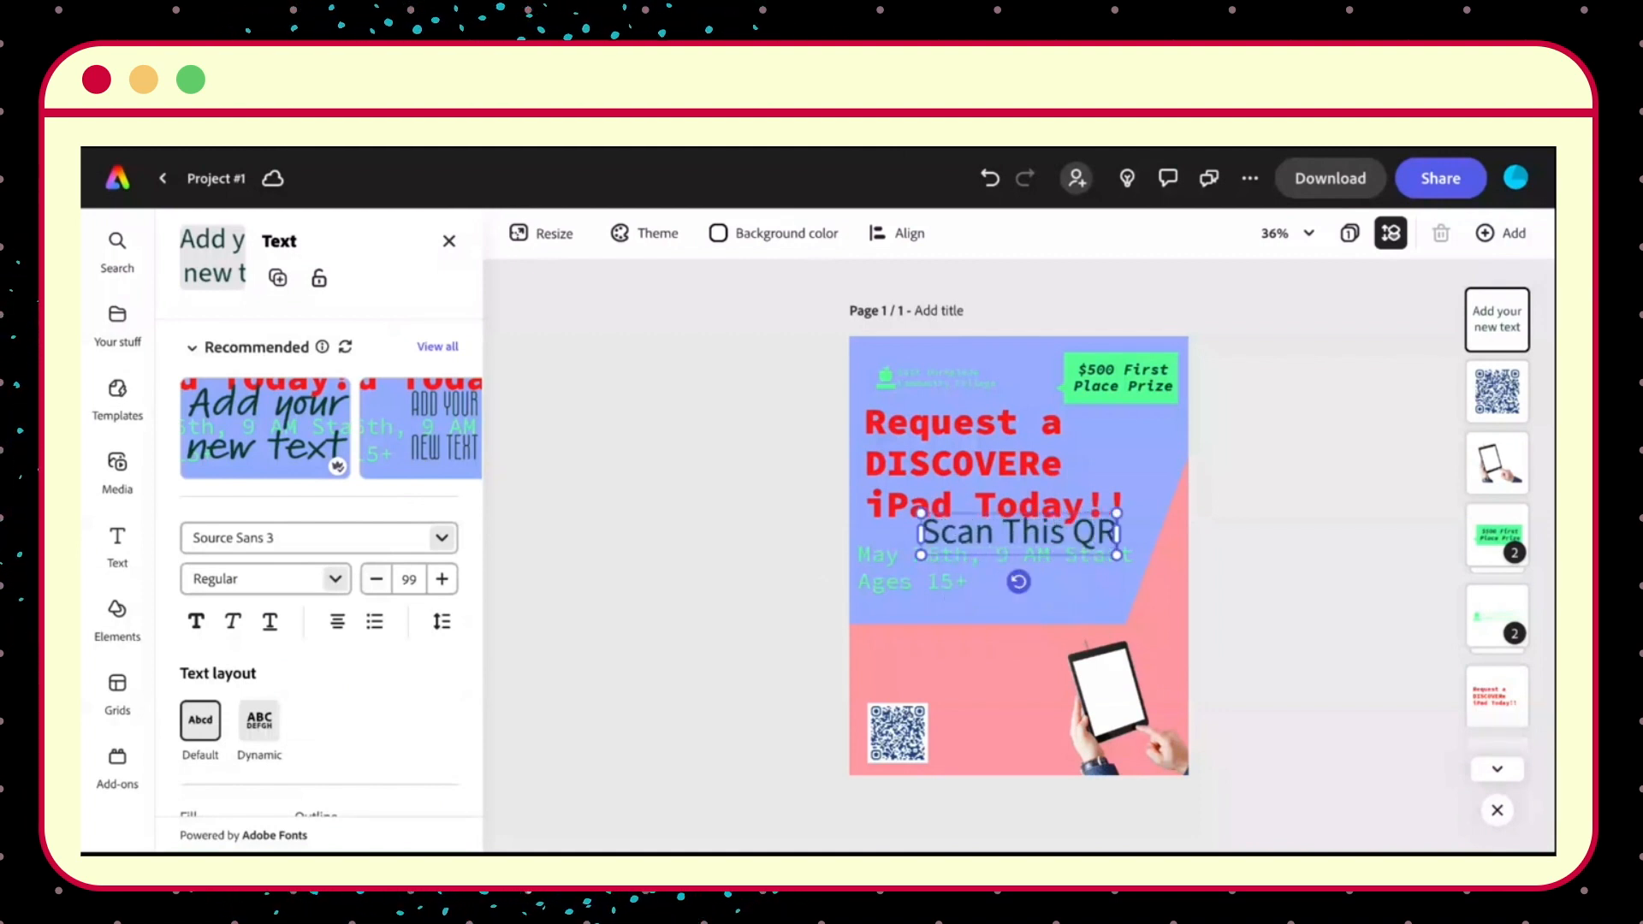
pyautogui.write(' Code')
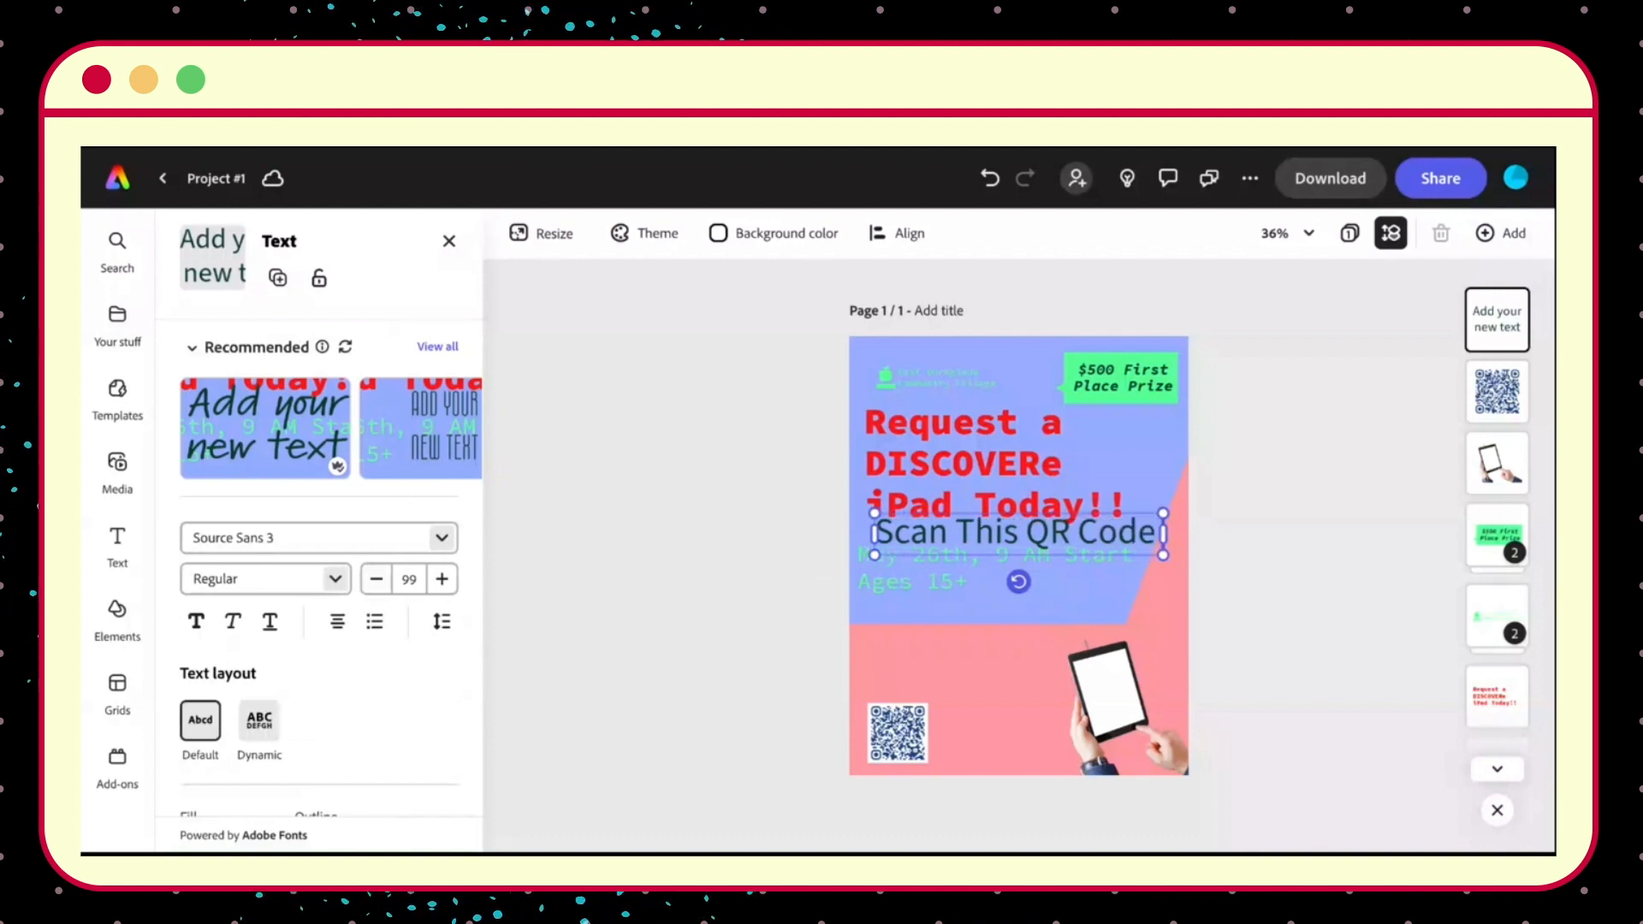
pyautogui.write(' to Learn More')
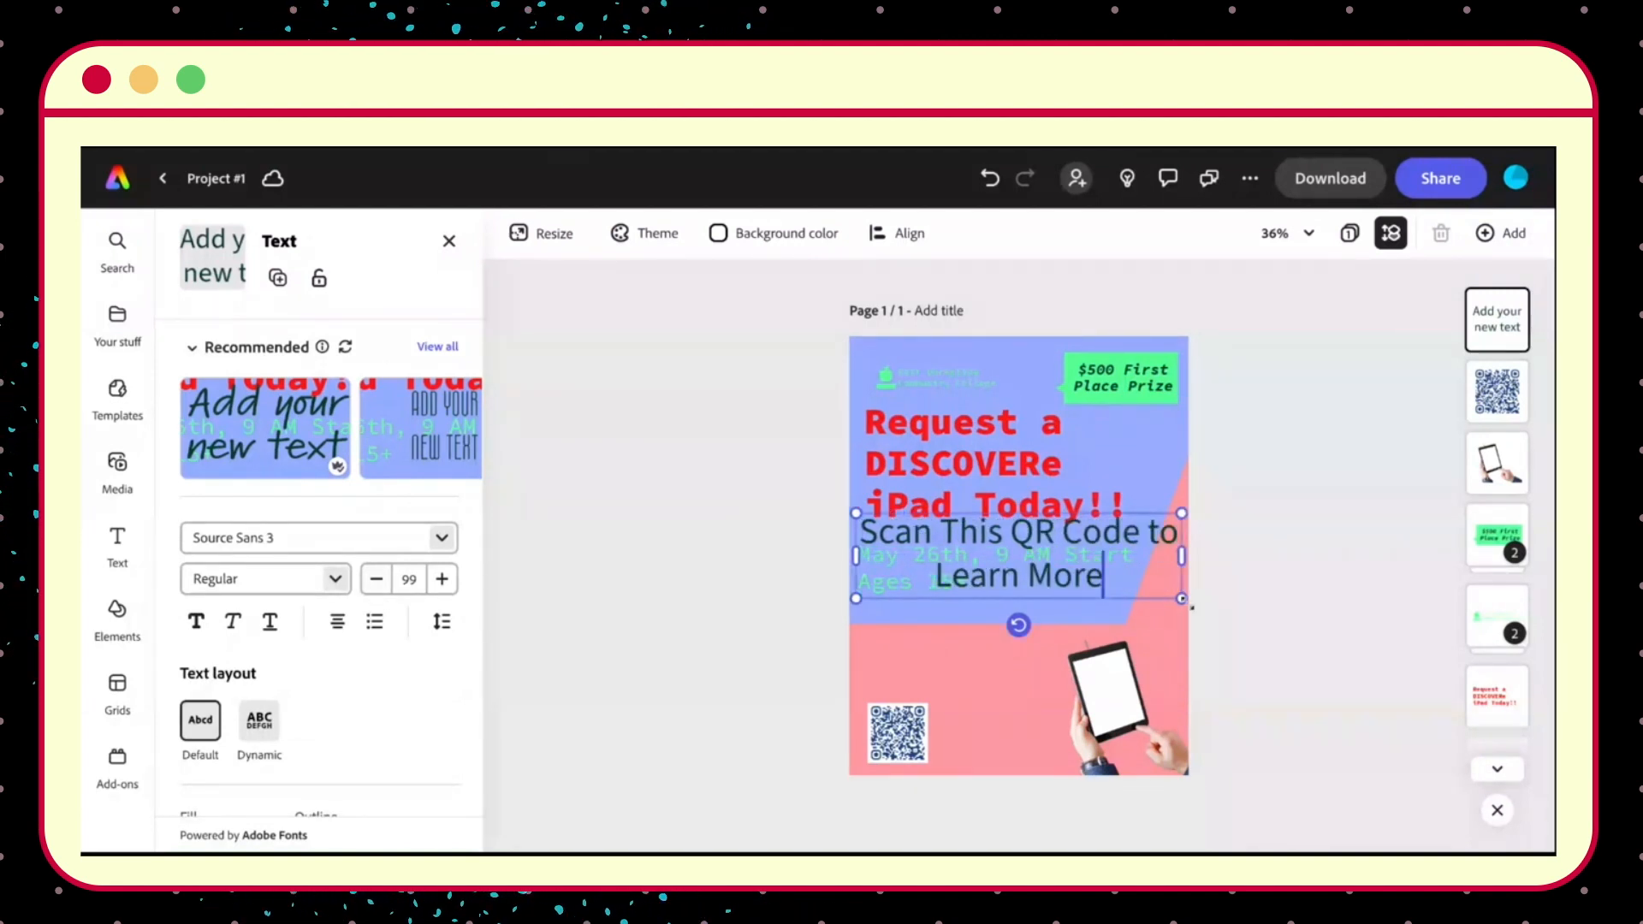
pyautogui.moveTo(1182, 554); pyautogui.dragTo(1081, 554)
# Browse the full font collection for the "Scan This QR Code to Learn More" text and filter it to English fonts.
pyautogui.click(443, 548)
pyautogui.scroll(-3, 449, 421)
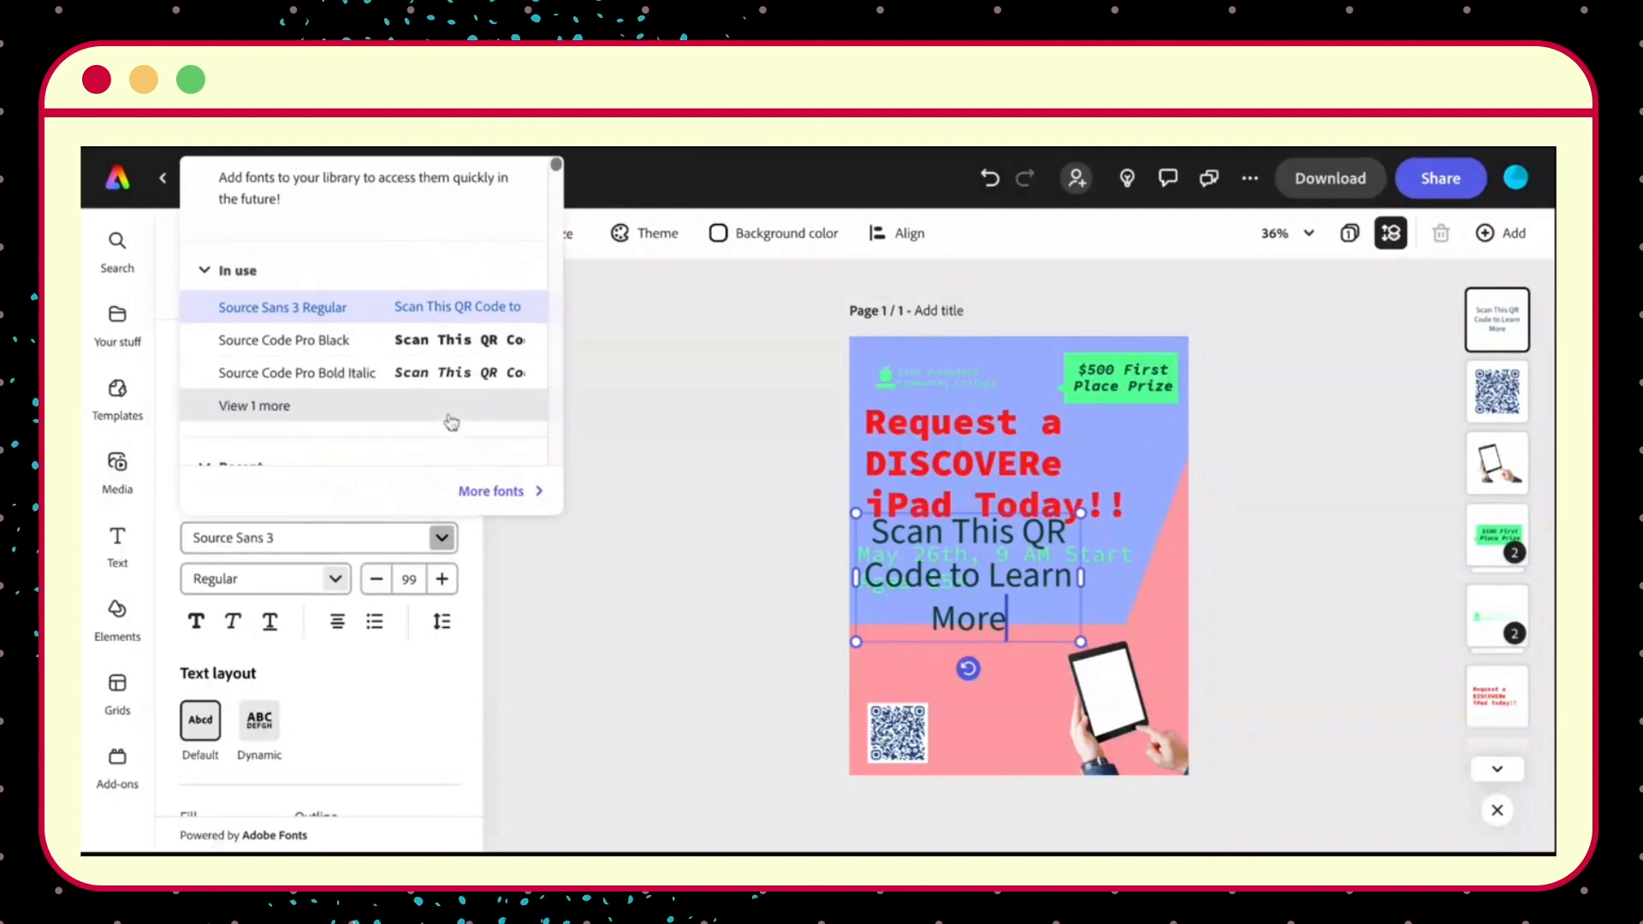
pyautogui.scroll(-4, 451, 422)
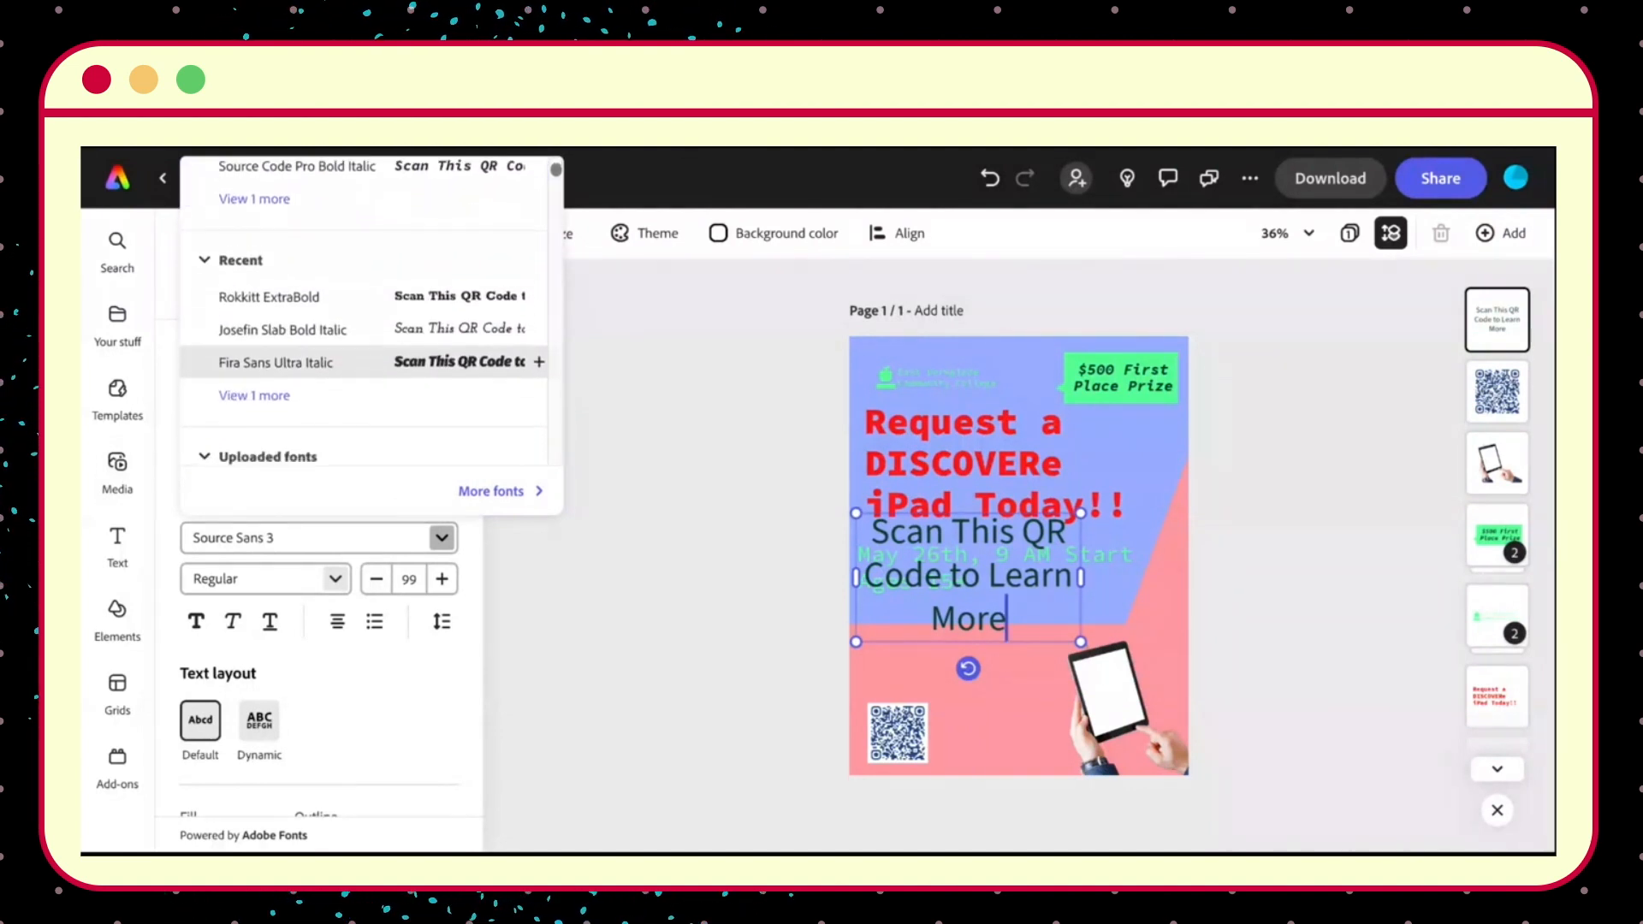
pyautogui.scroll(5, 451, 422)
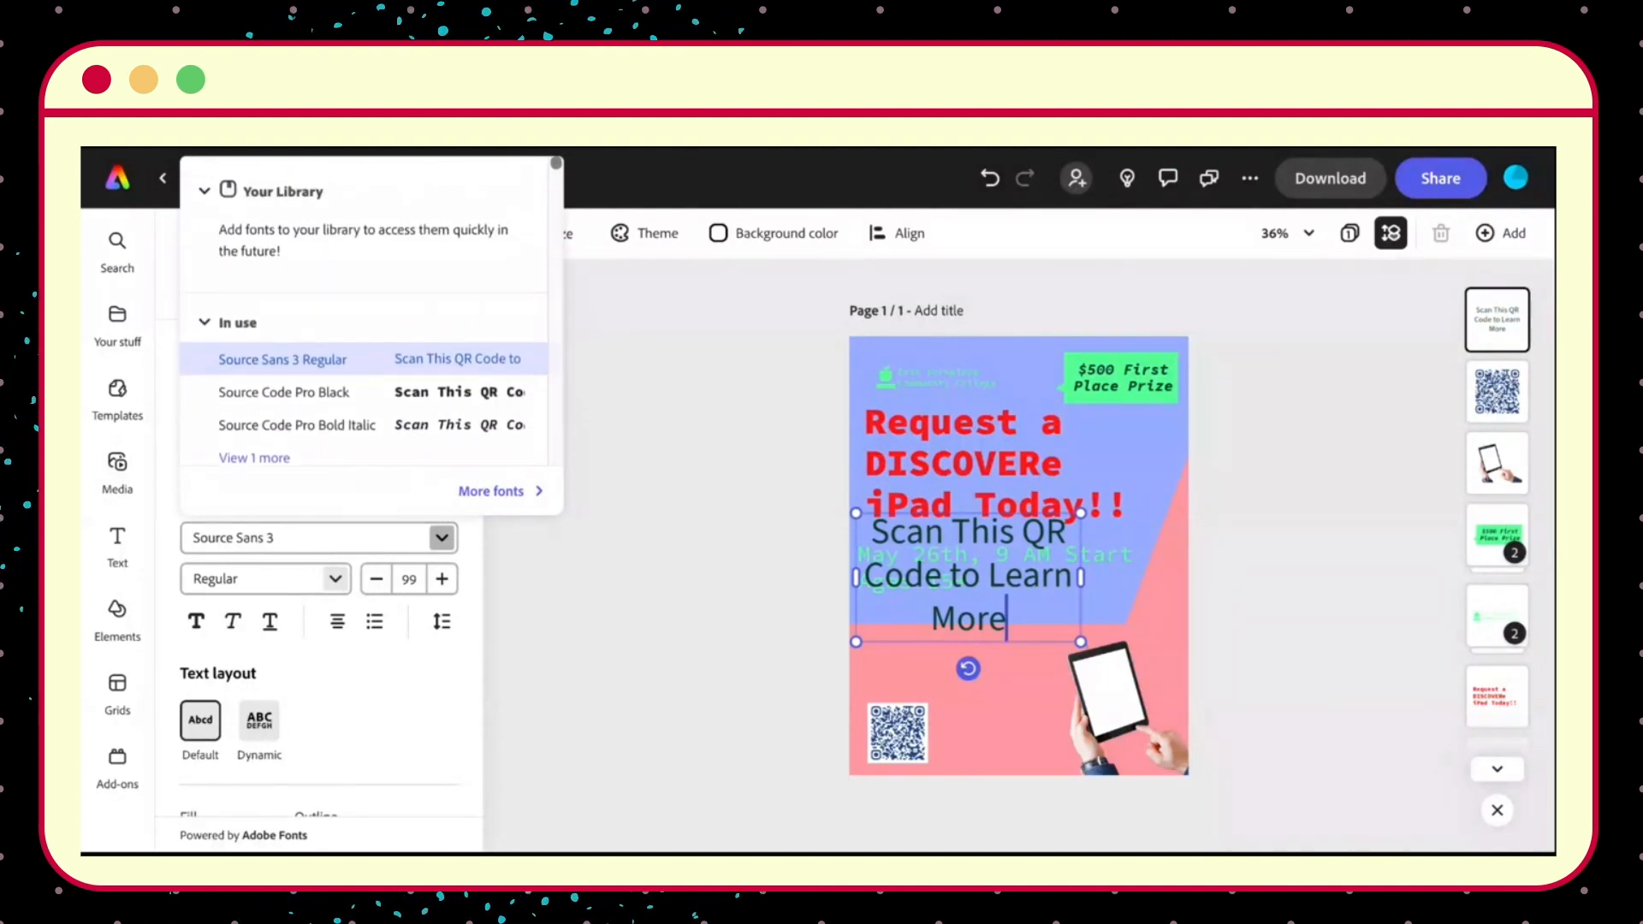
pyautogui.click(496, 490)
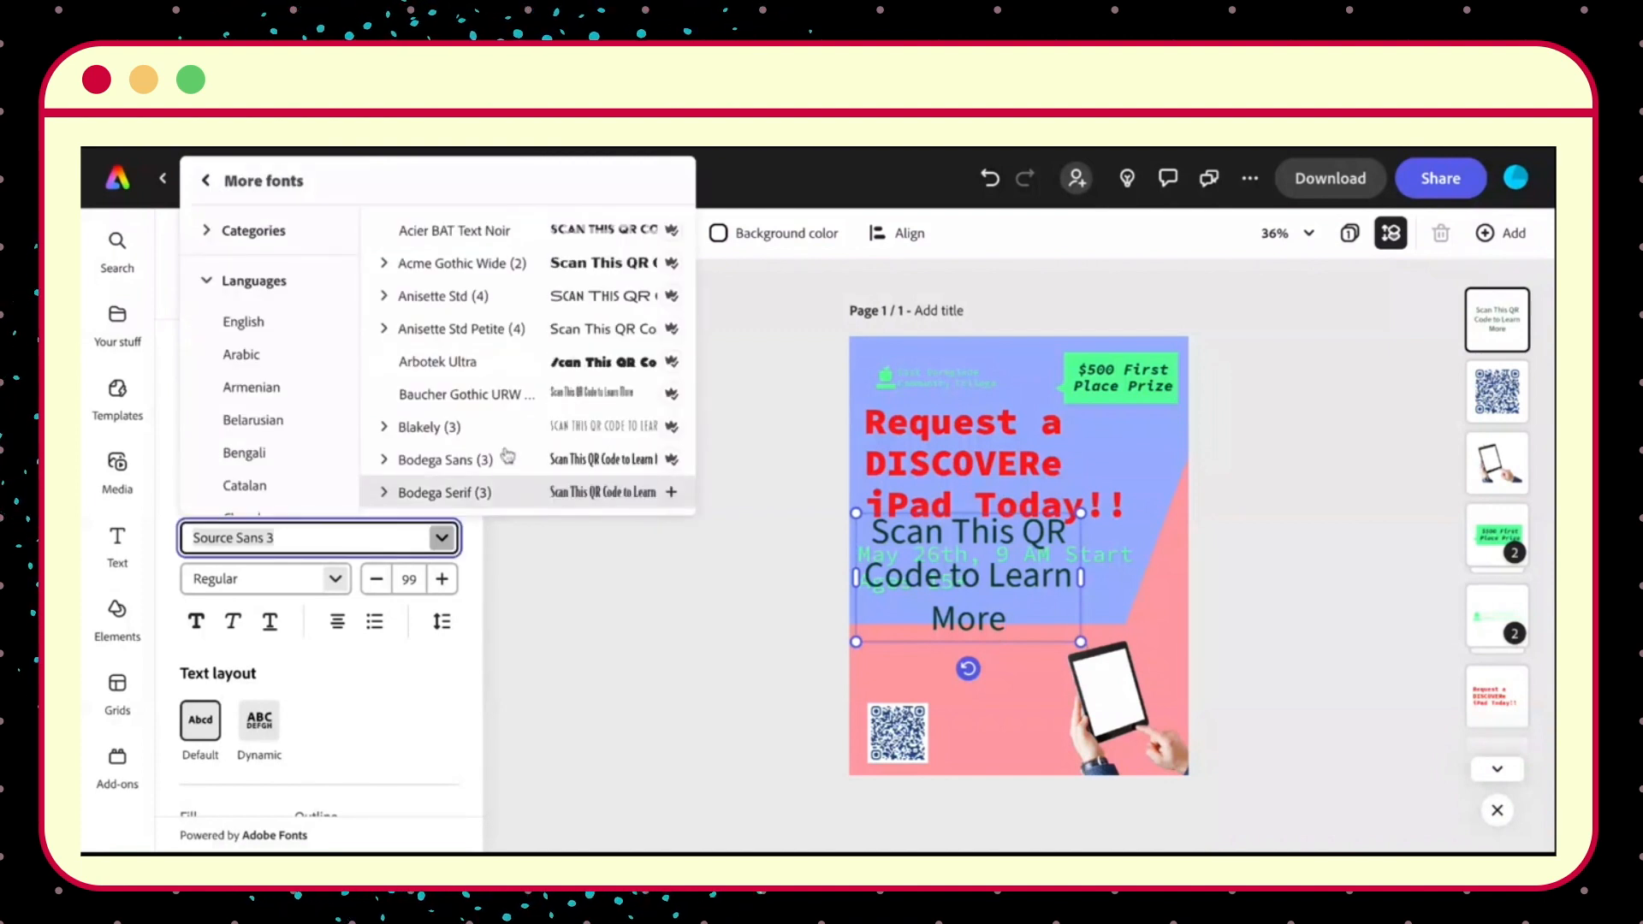
pyautogui.scroll(-2, 479, 409)
pyautogui.scroll(2, 481, 407)
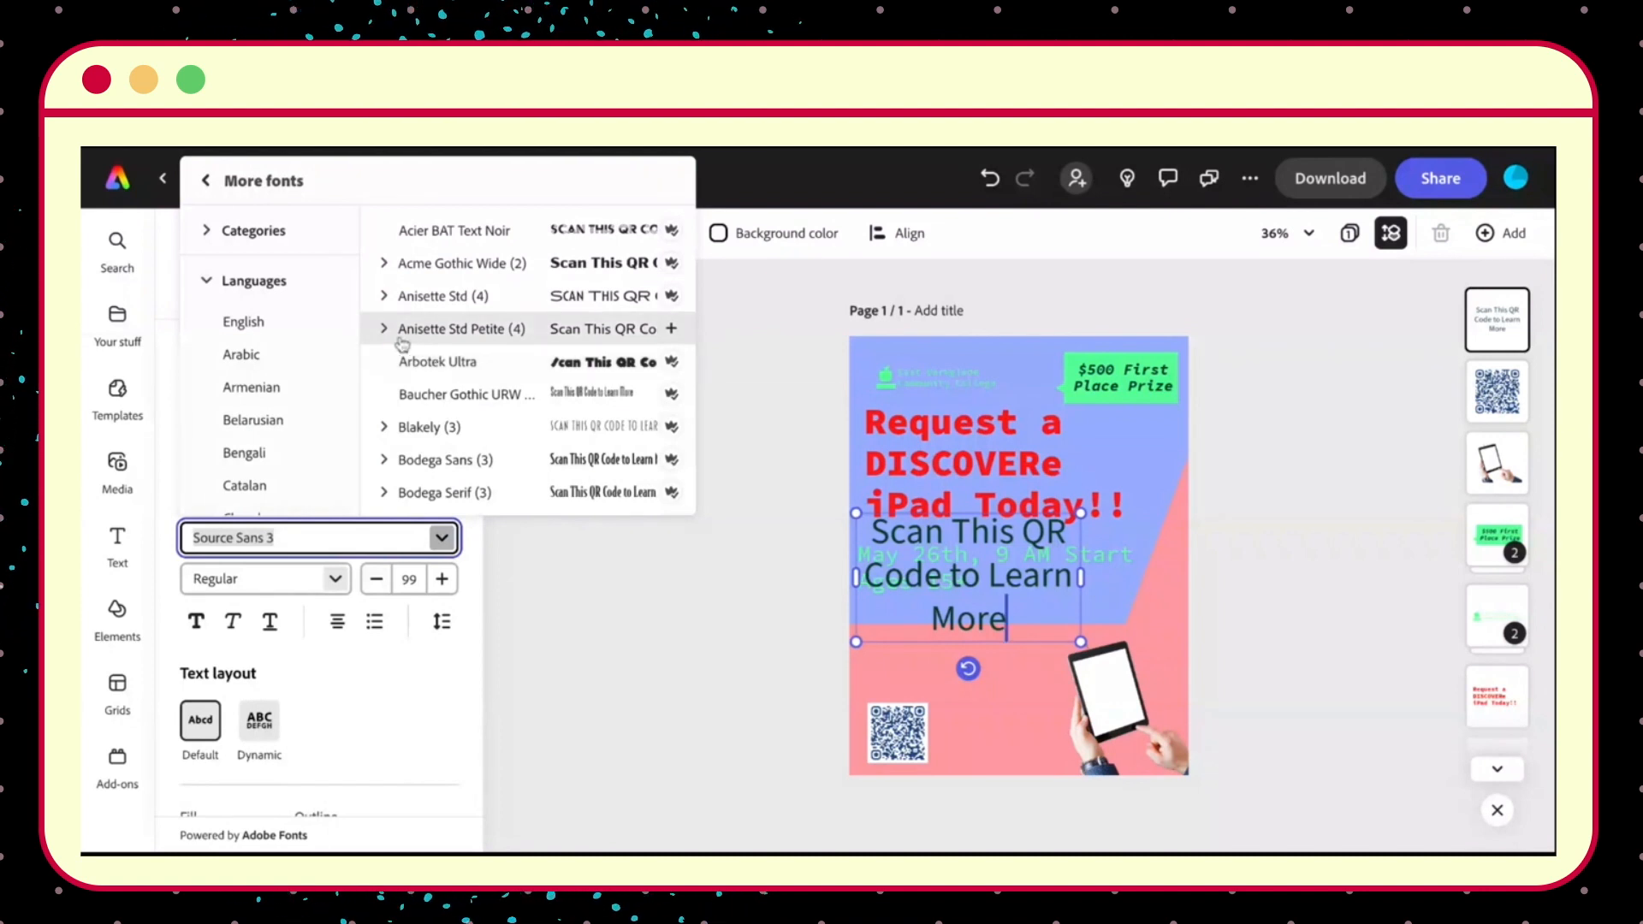
pyautogui.click(296, 328)
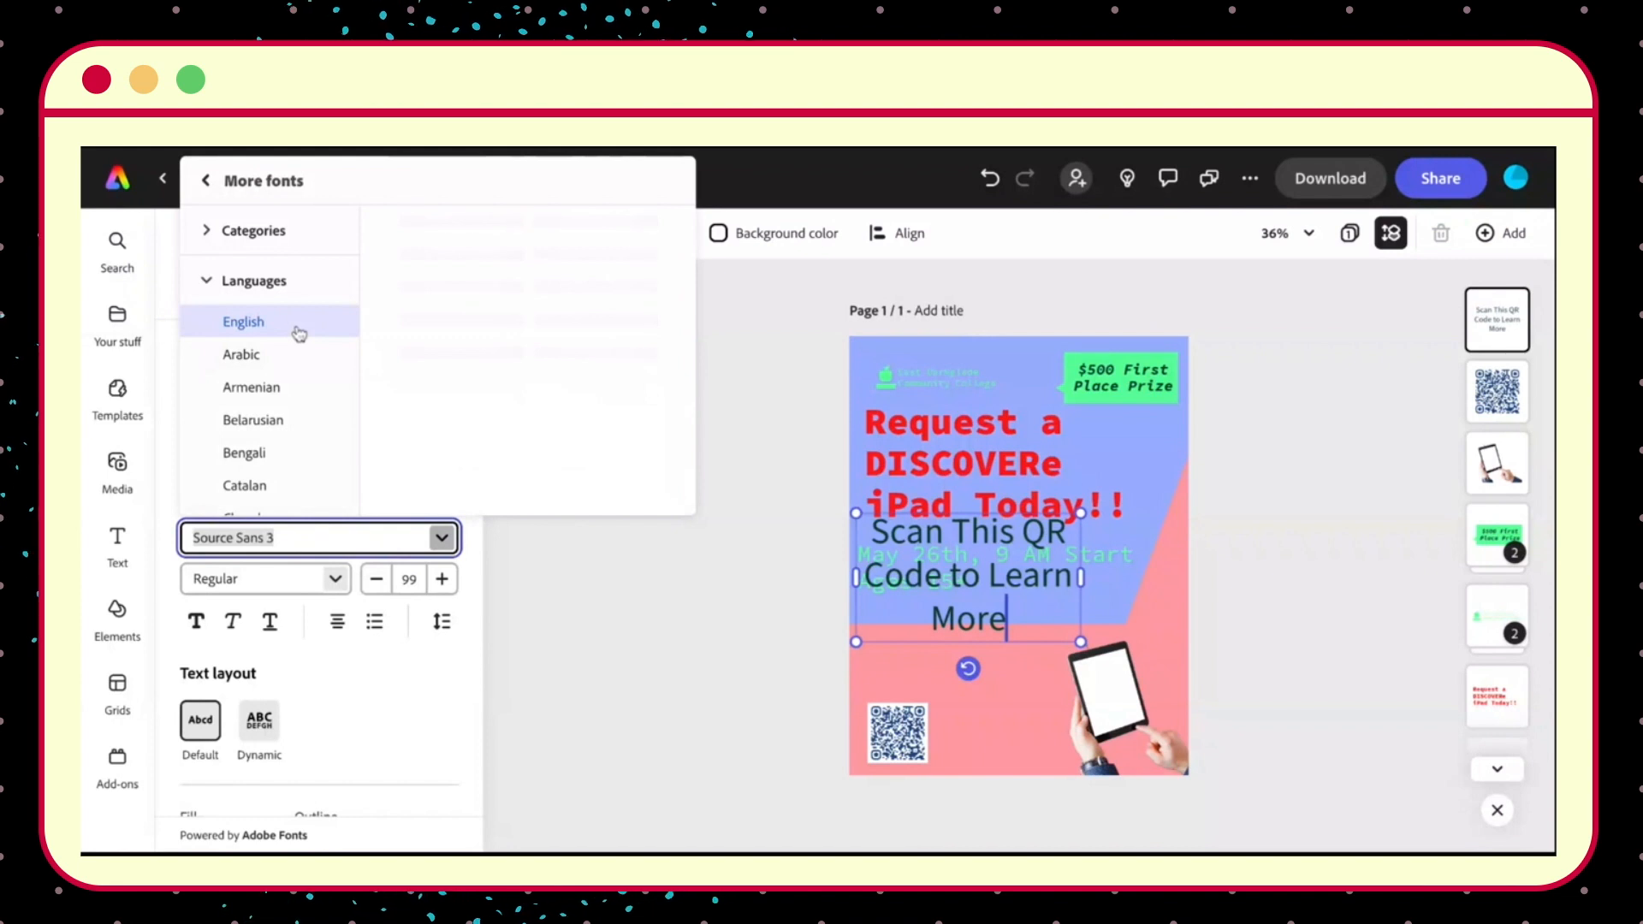
# Try to apply the Acier BAT font from the English font list to the "Scan This QR Code to Learn More" text.
pyautogui.scroll(-5, 459, 394)
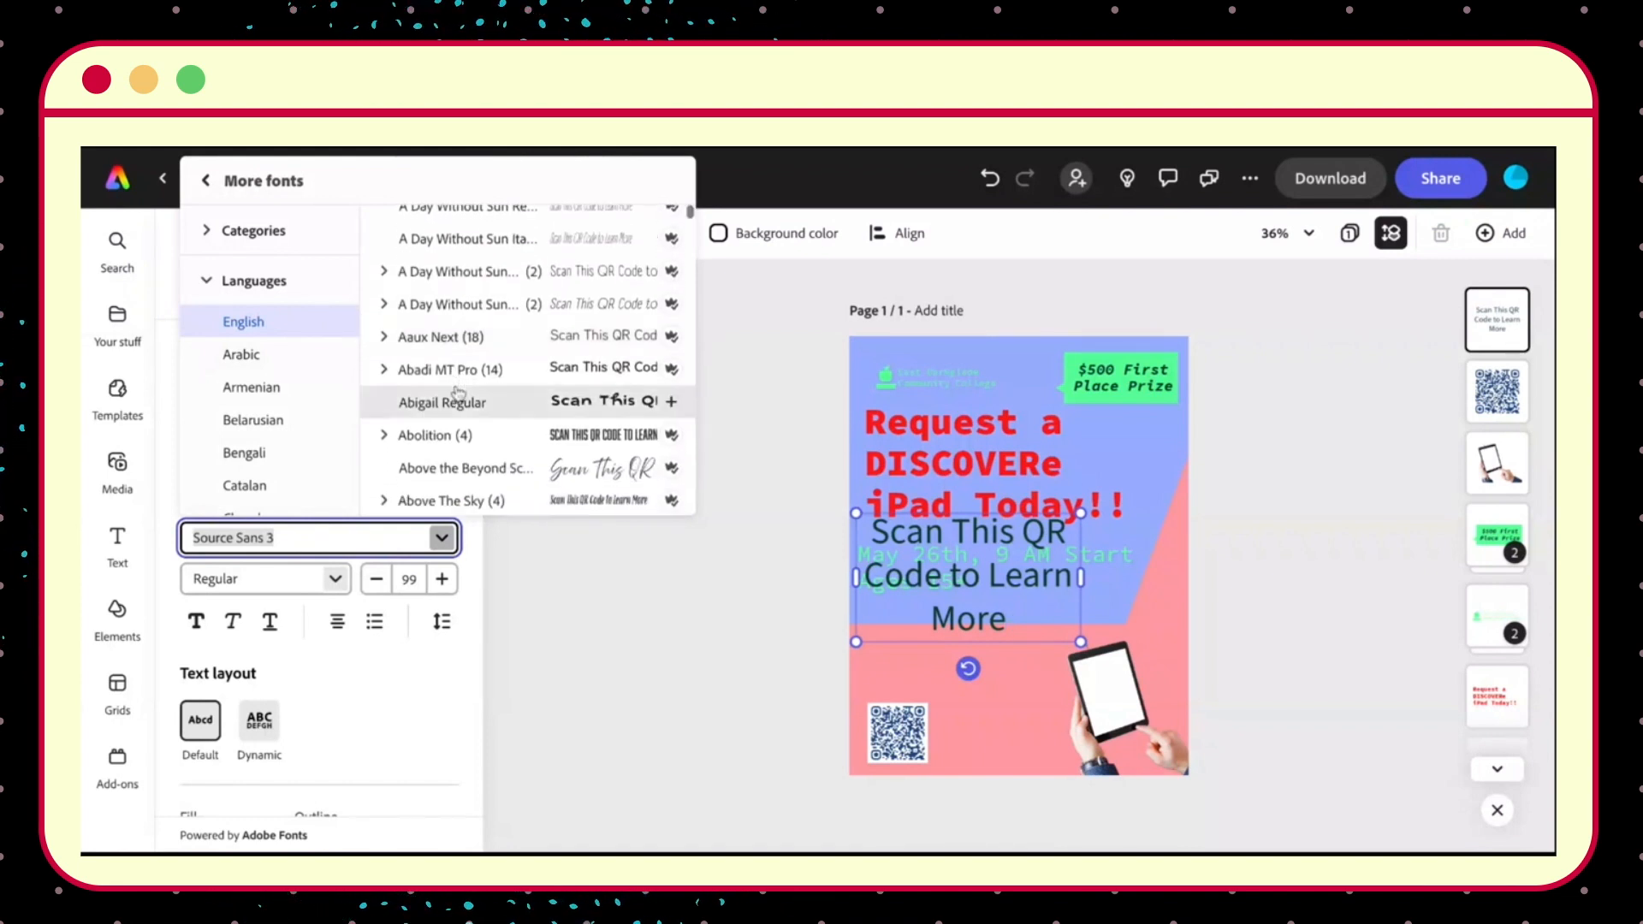
pyautogui.scroll(-7, 458, 376)
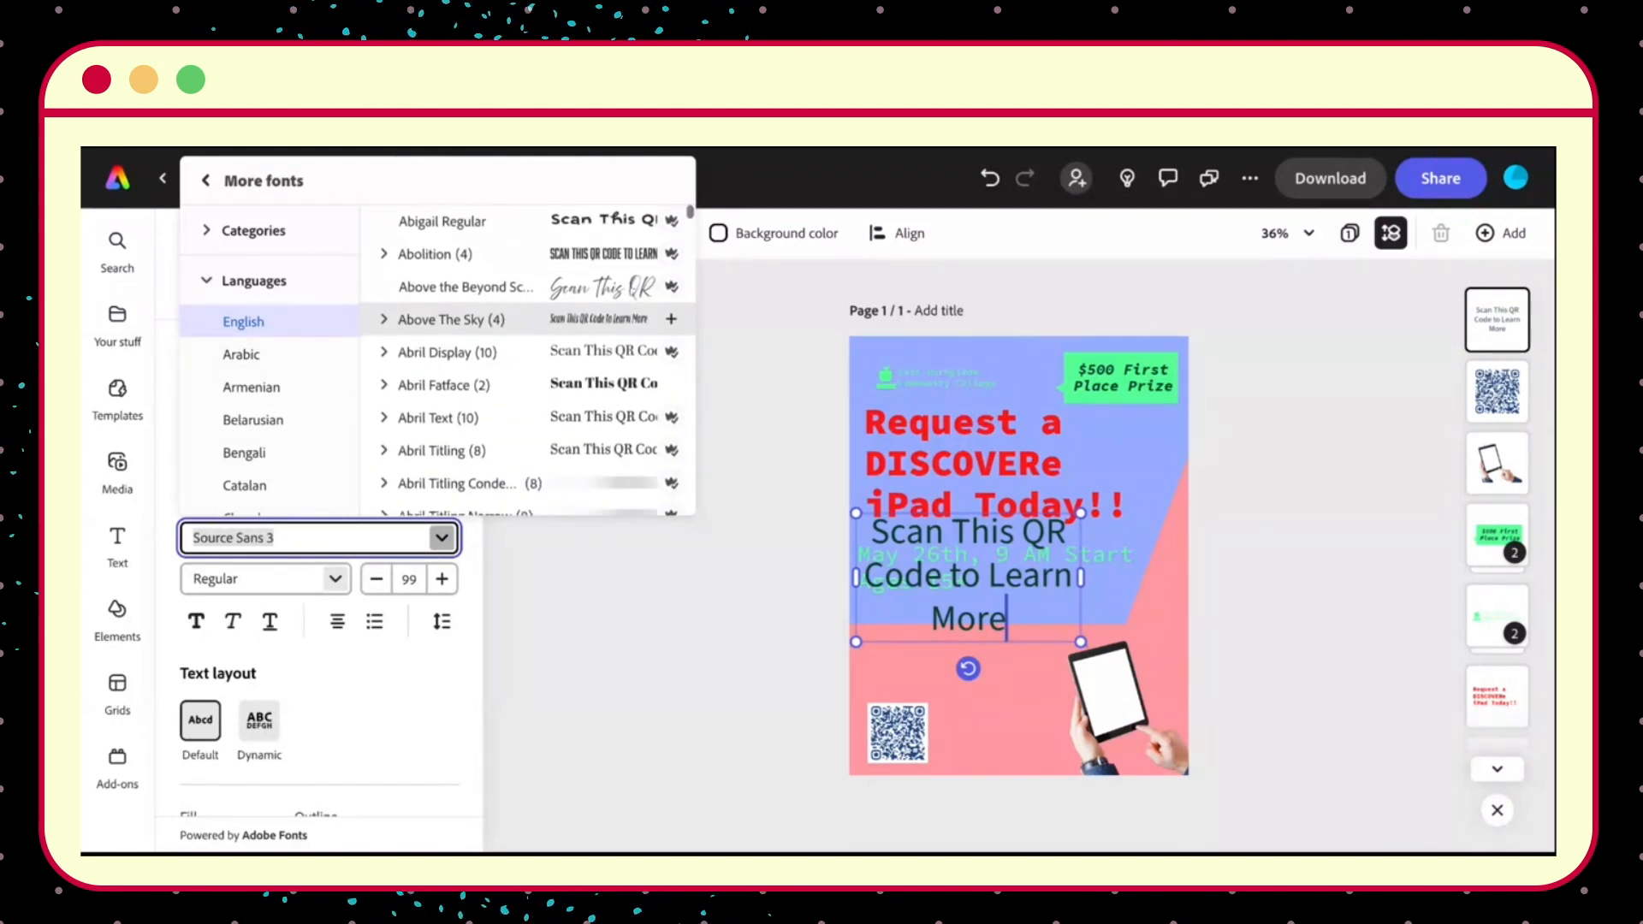
pyautogui.scroll(-3, 459, 376)
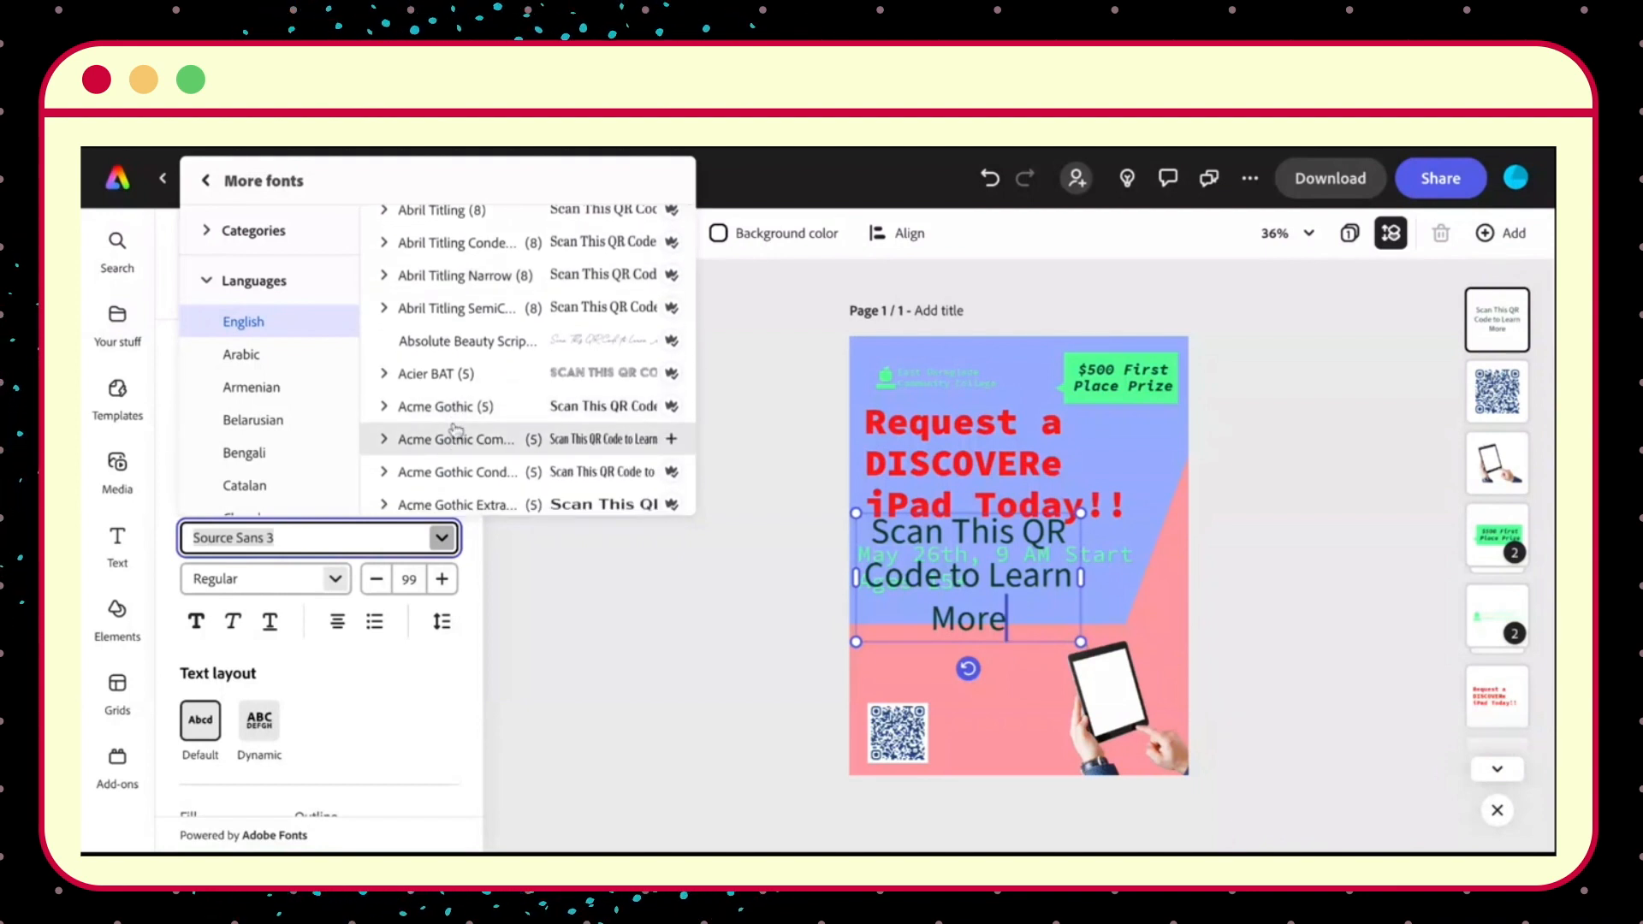
pyautogui.scroll(-2, 456, 428)
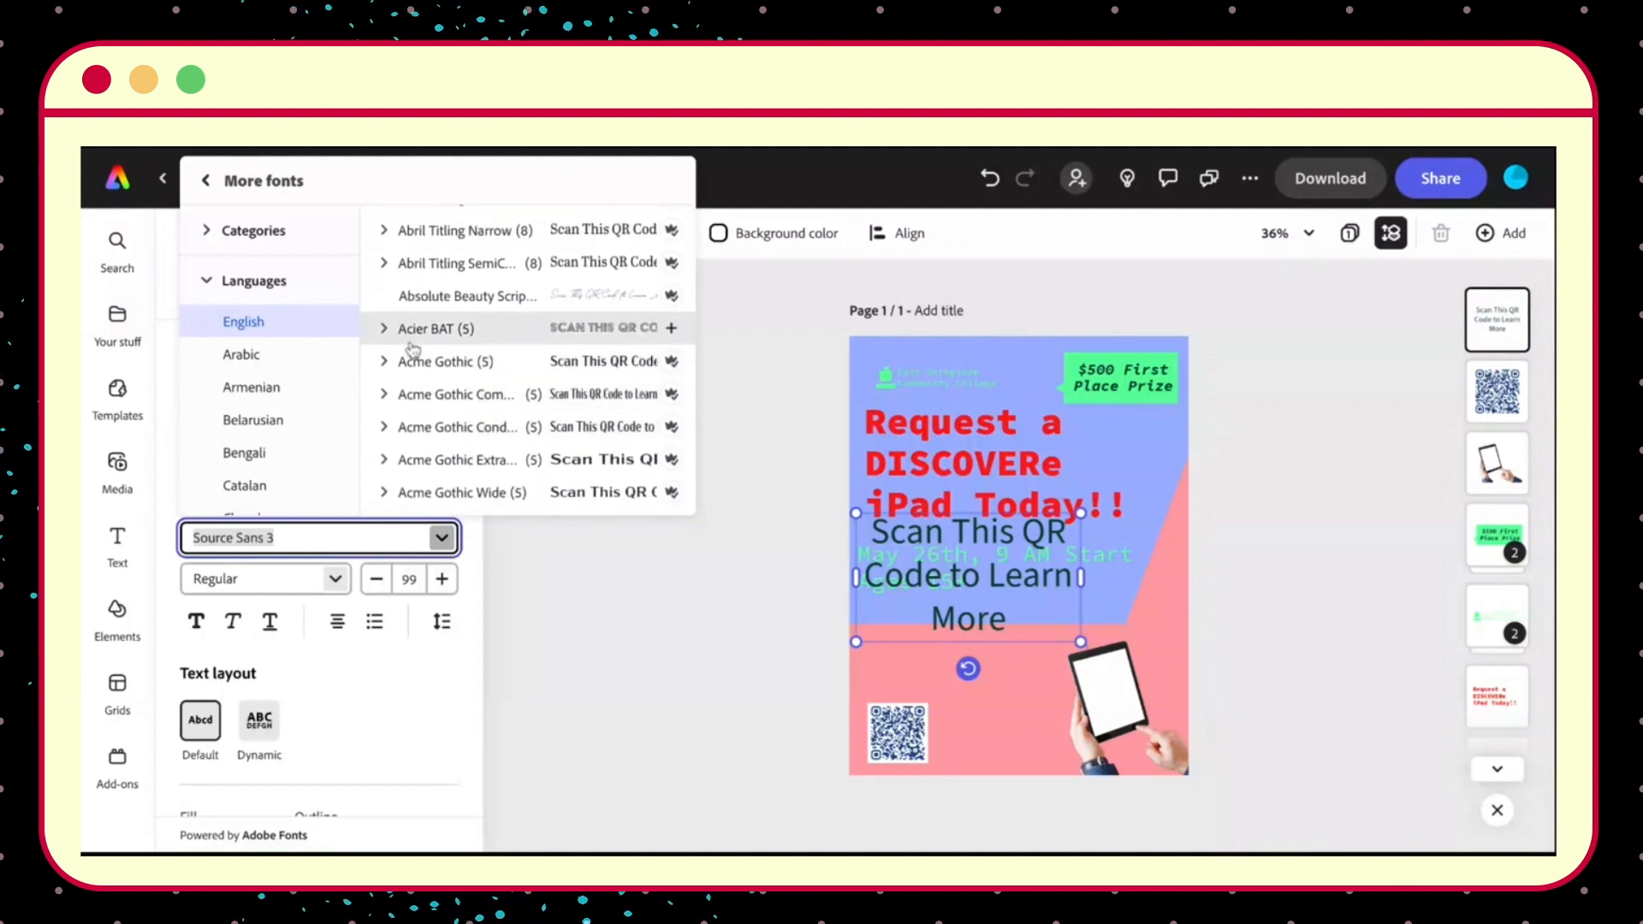
pyautogui.click(516, 340)
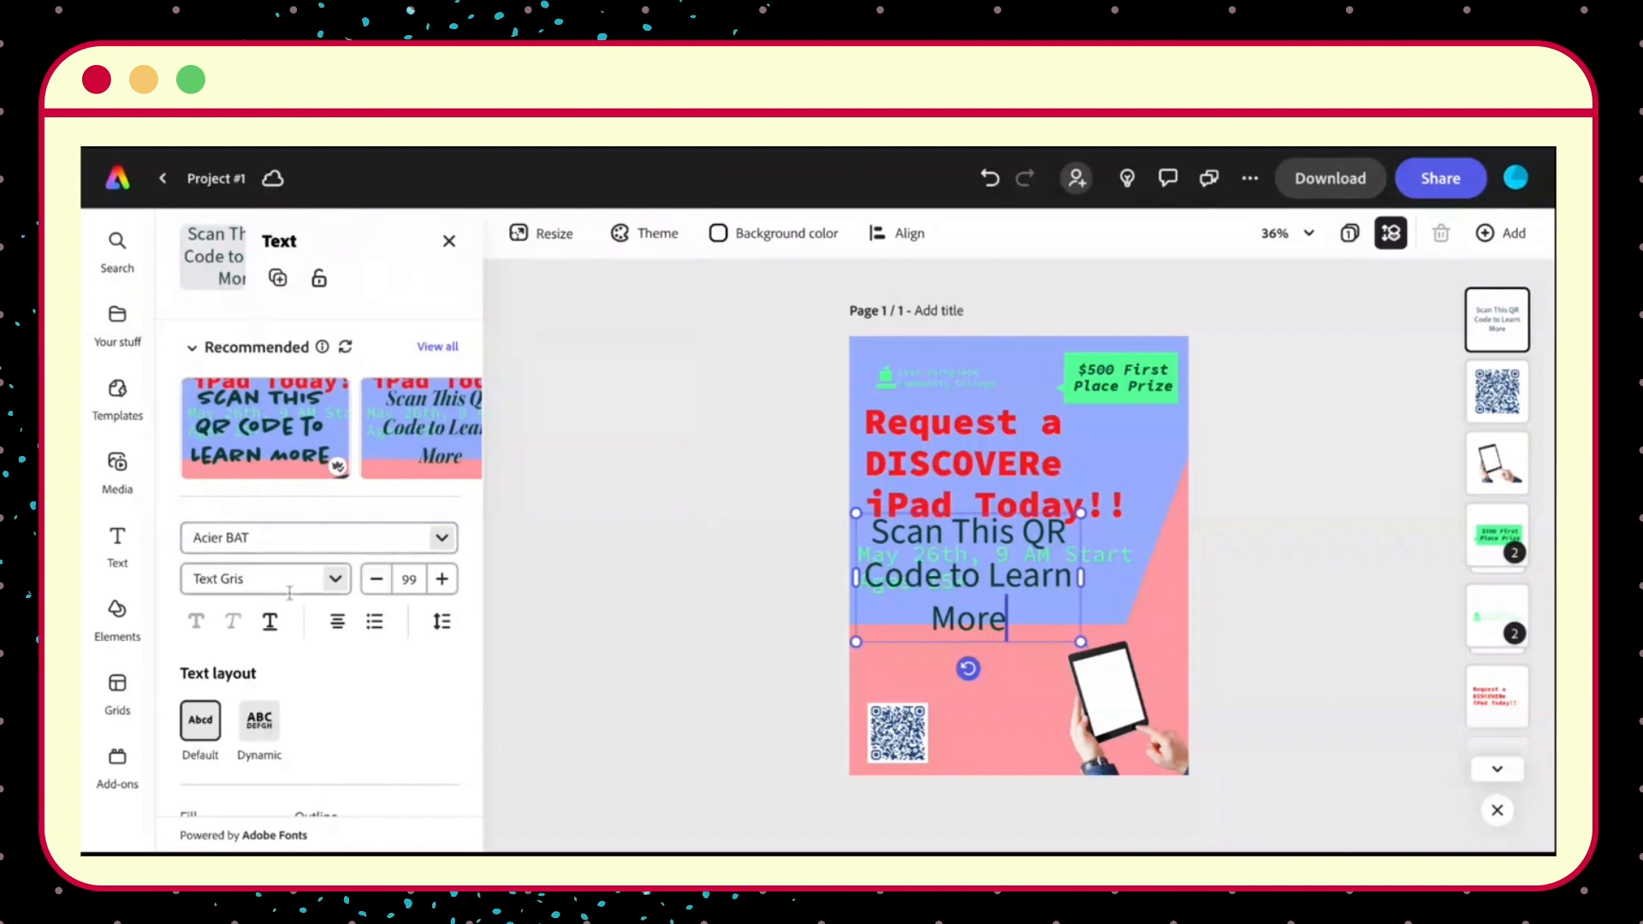
# Select all of the "Scan This QR Code to Learn More" text and apply the Acier BAT font from the full font list.
pyautogui.scroll(-1, 290, 592)
pyautogui.doubleClick(1006, 616)
pyautogui.click(1007, 616)
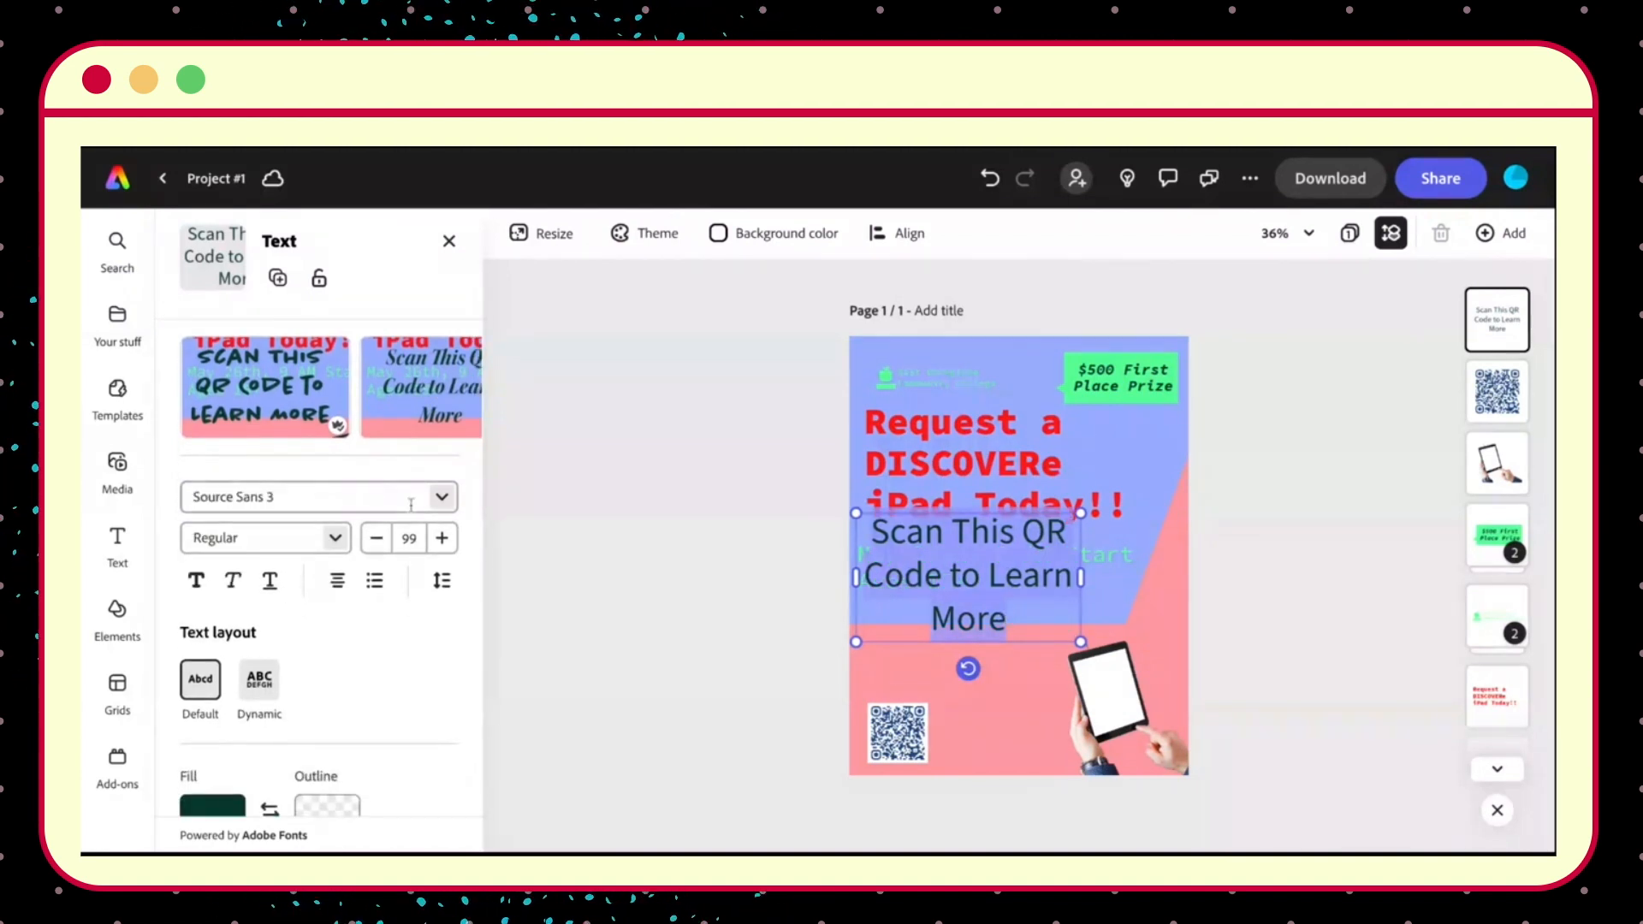
pyautogui.click(439, 500)
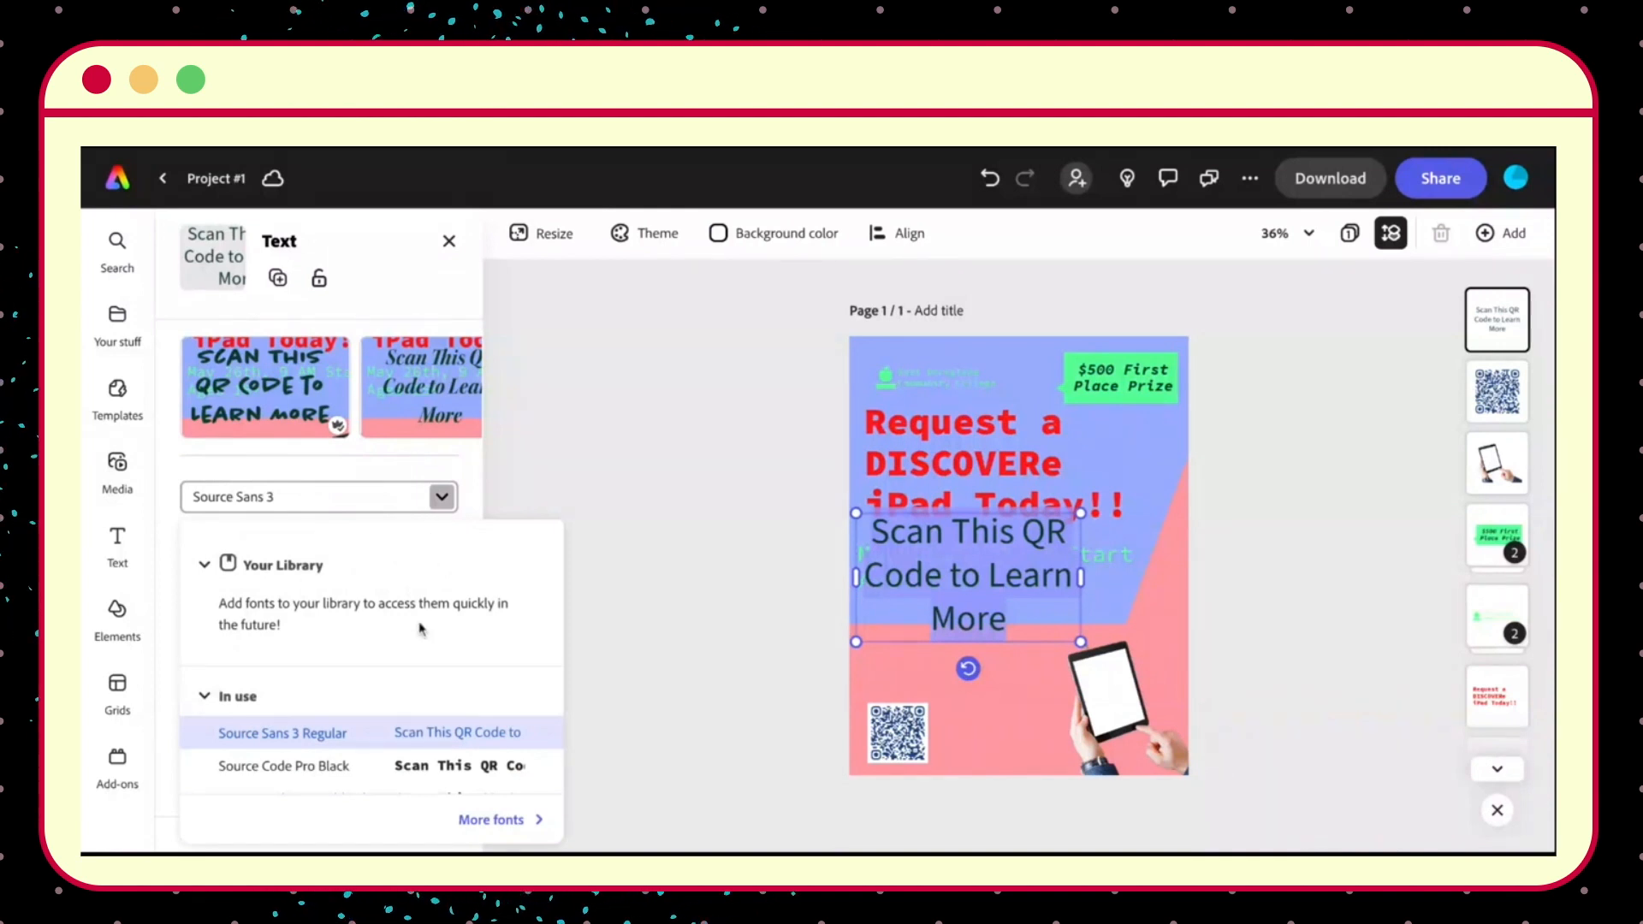
pyautogui.scroll(-5, 385, 727)
pyautogui.scroll(-3, 378, 758)
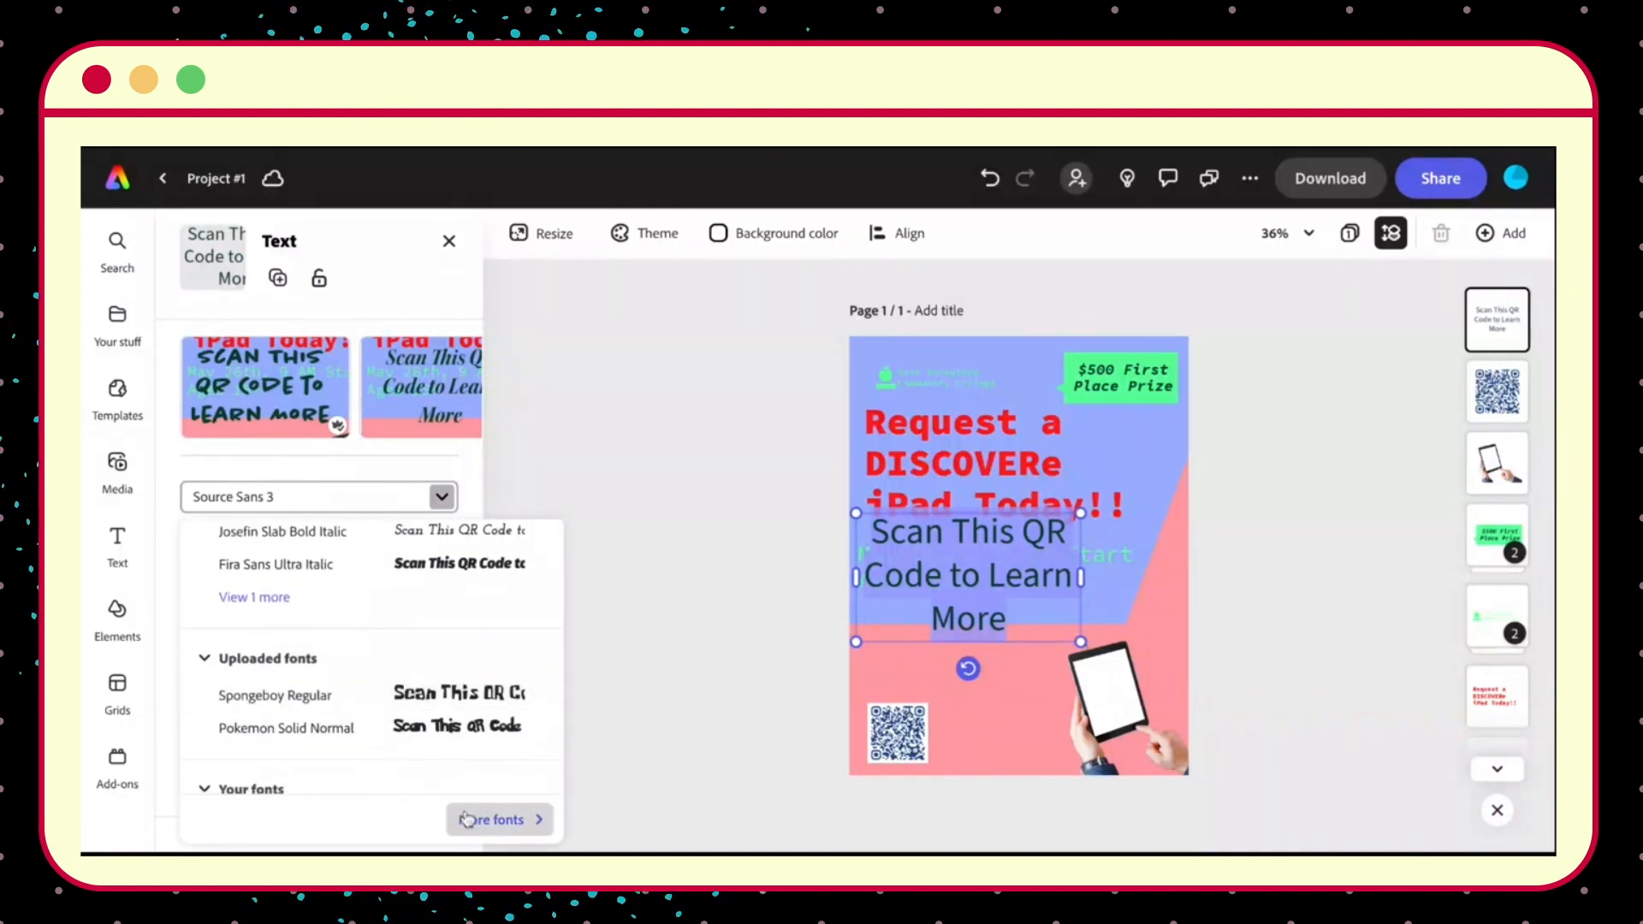
pyautogui.scroll(-1, 466, 759)
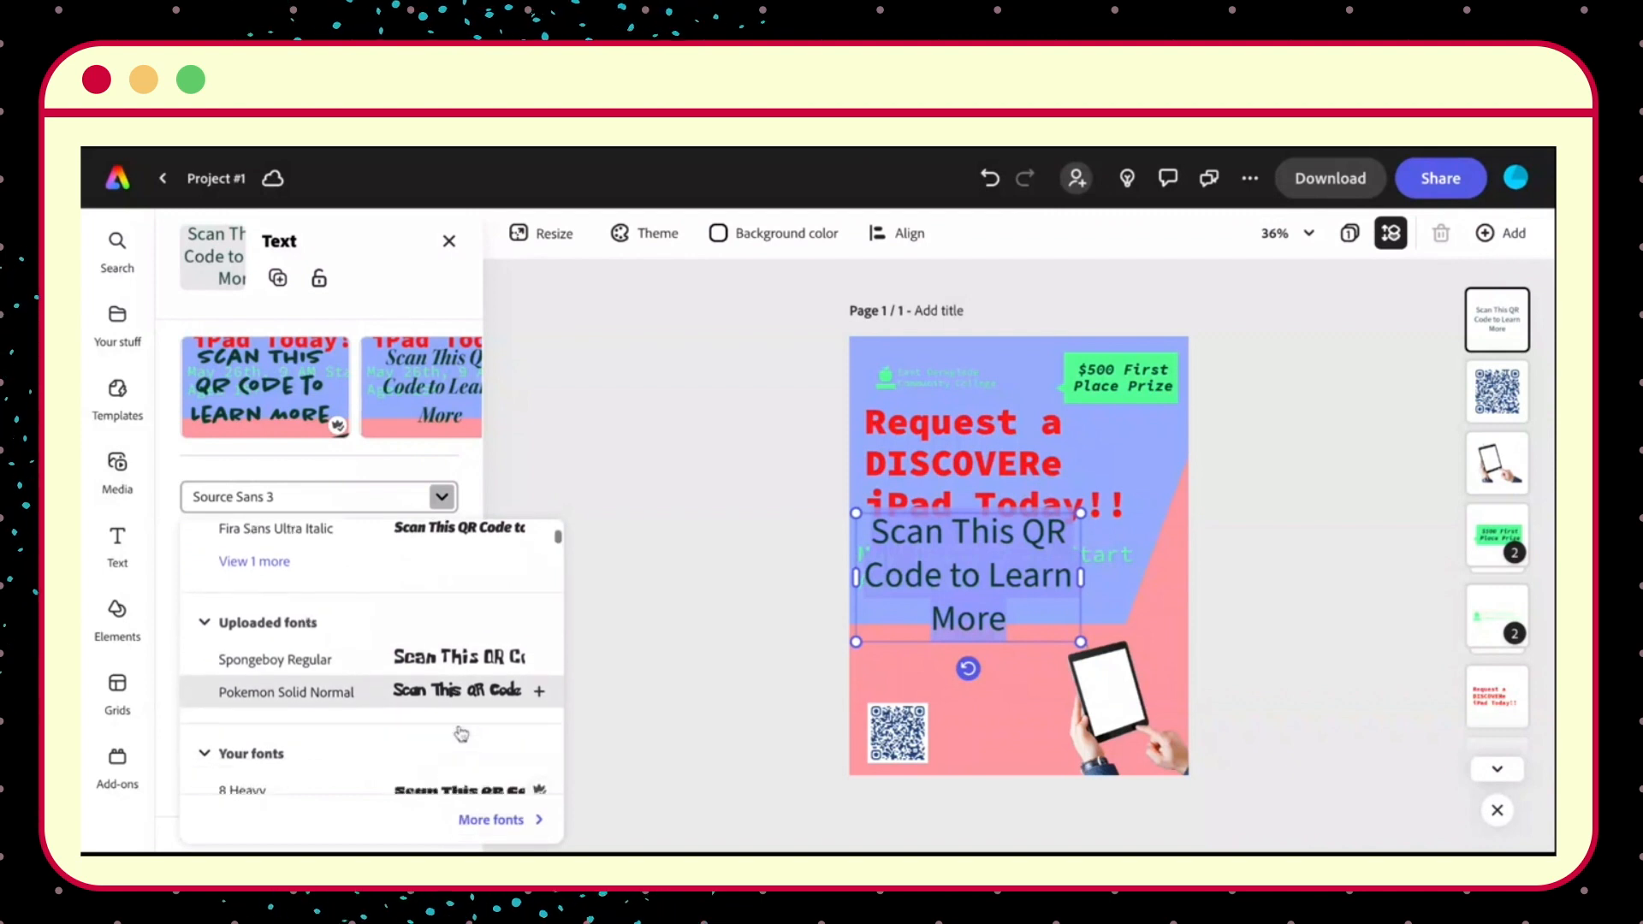
pyautogui.click(505, 819)
pyautogui.scroll(-3, 514, 667)
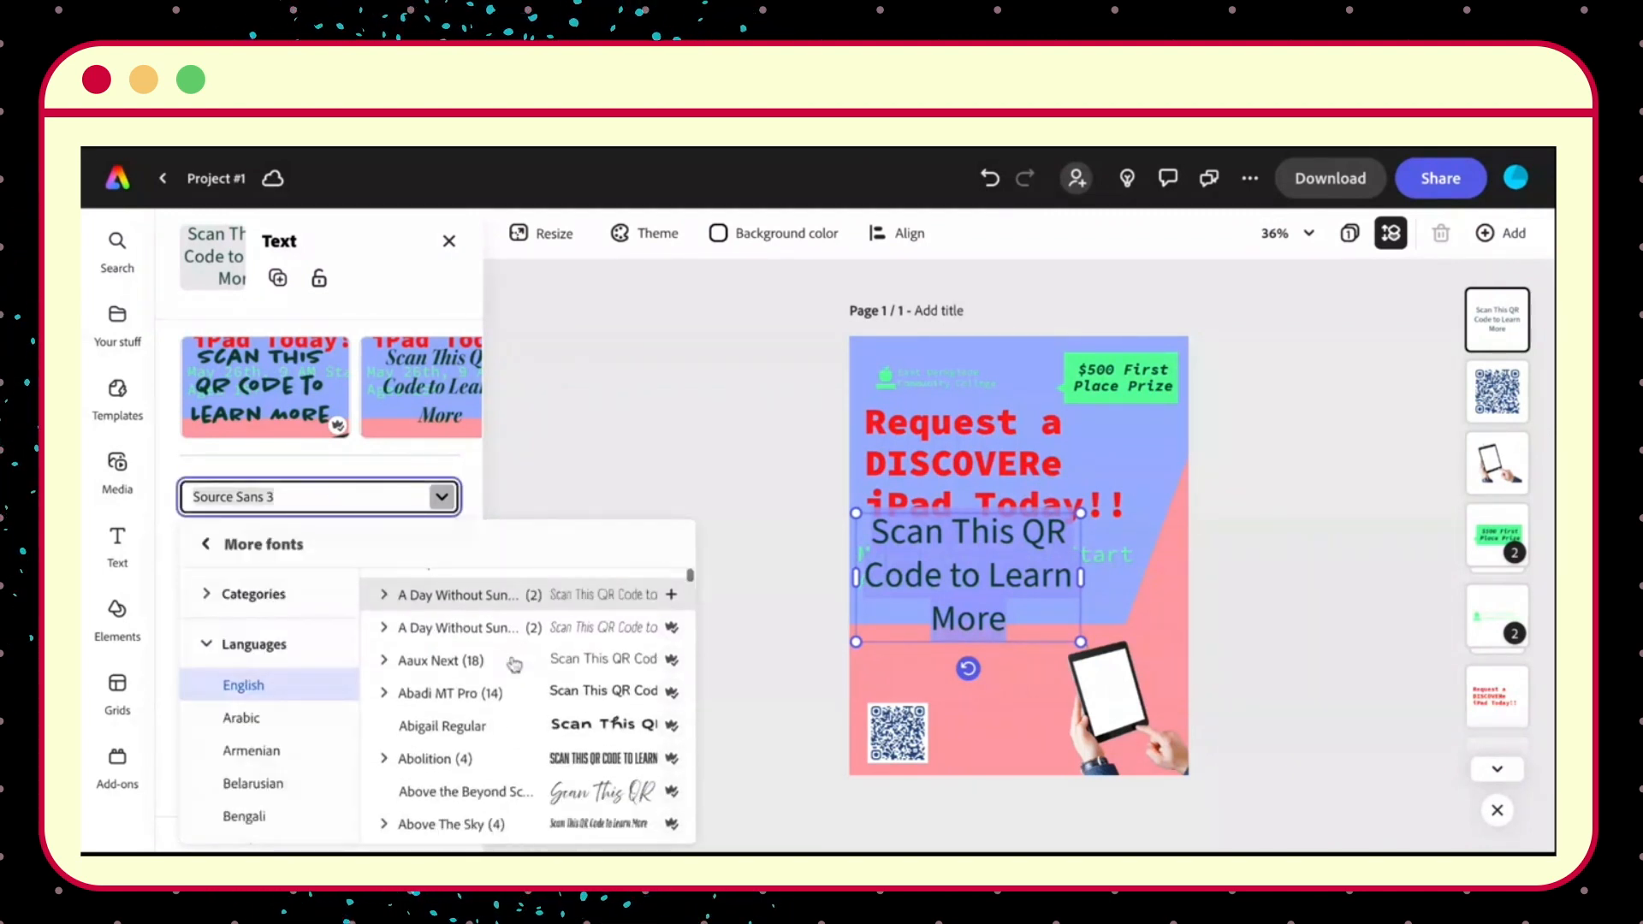
pyautogui.scroll(-10, 514, 664)
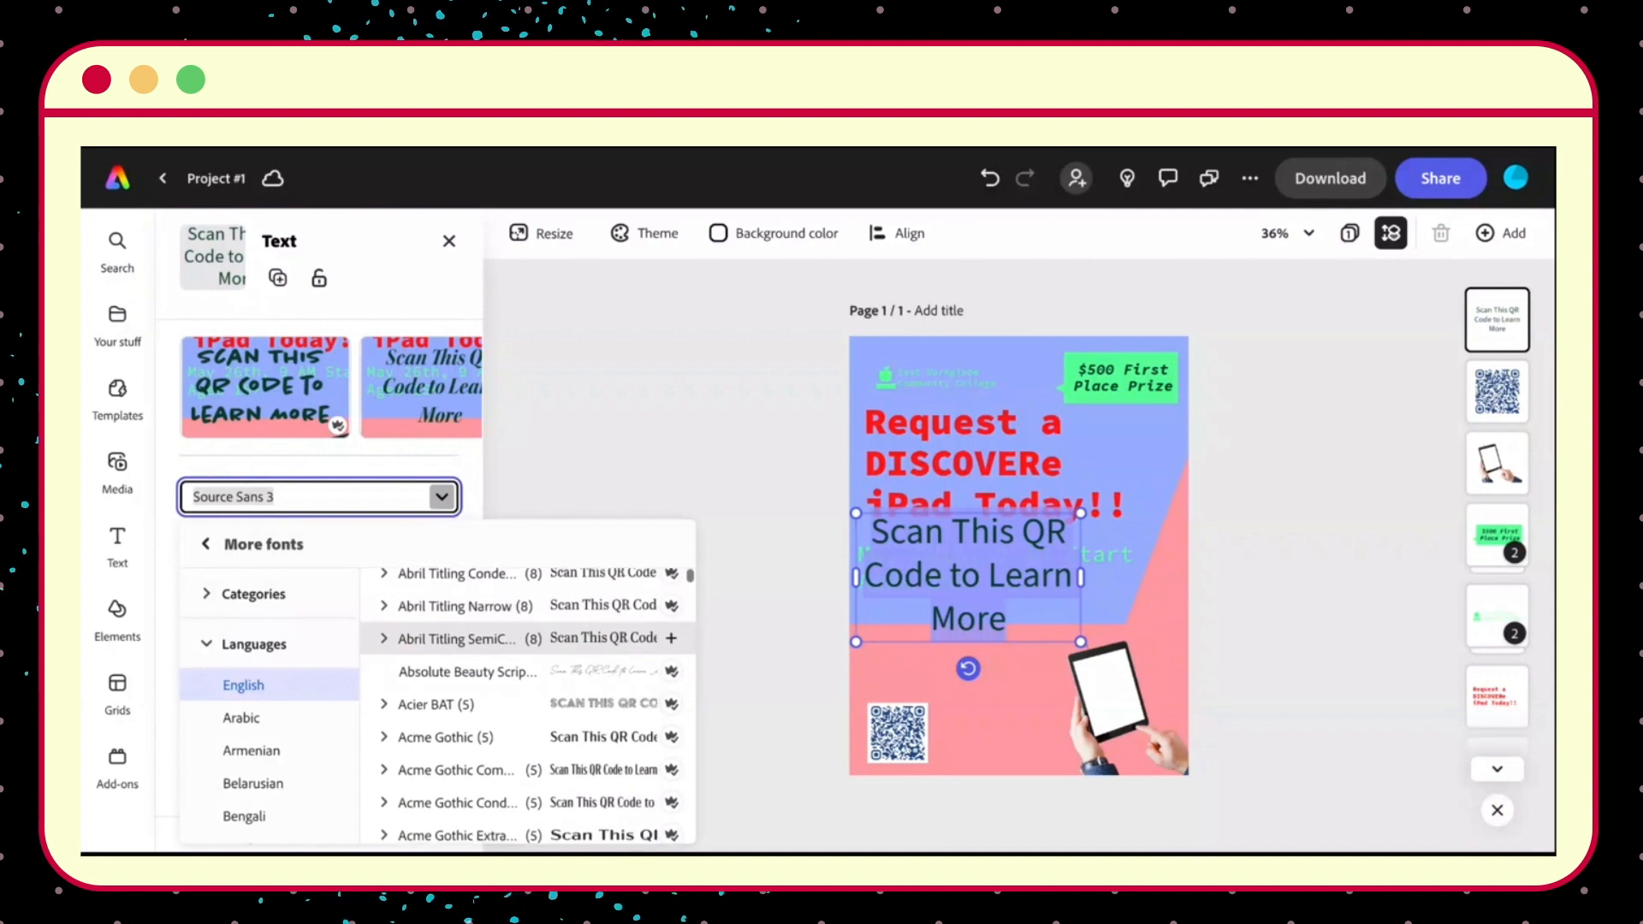
pyautogui.click(501, 685)
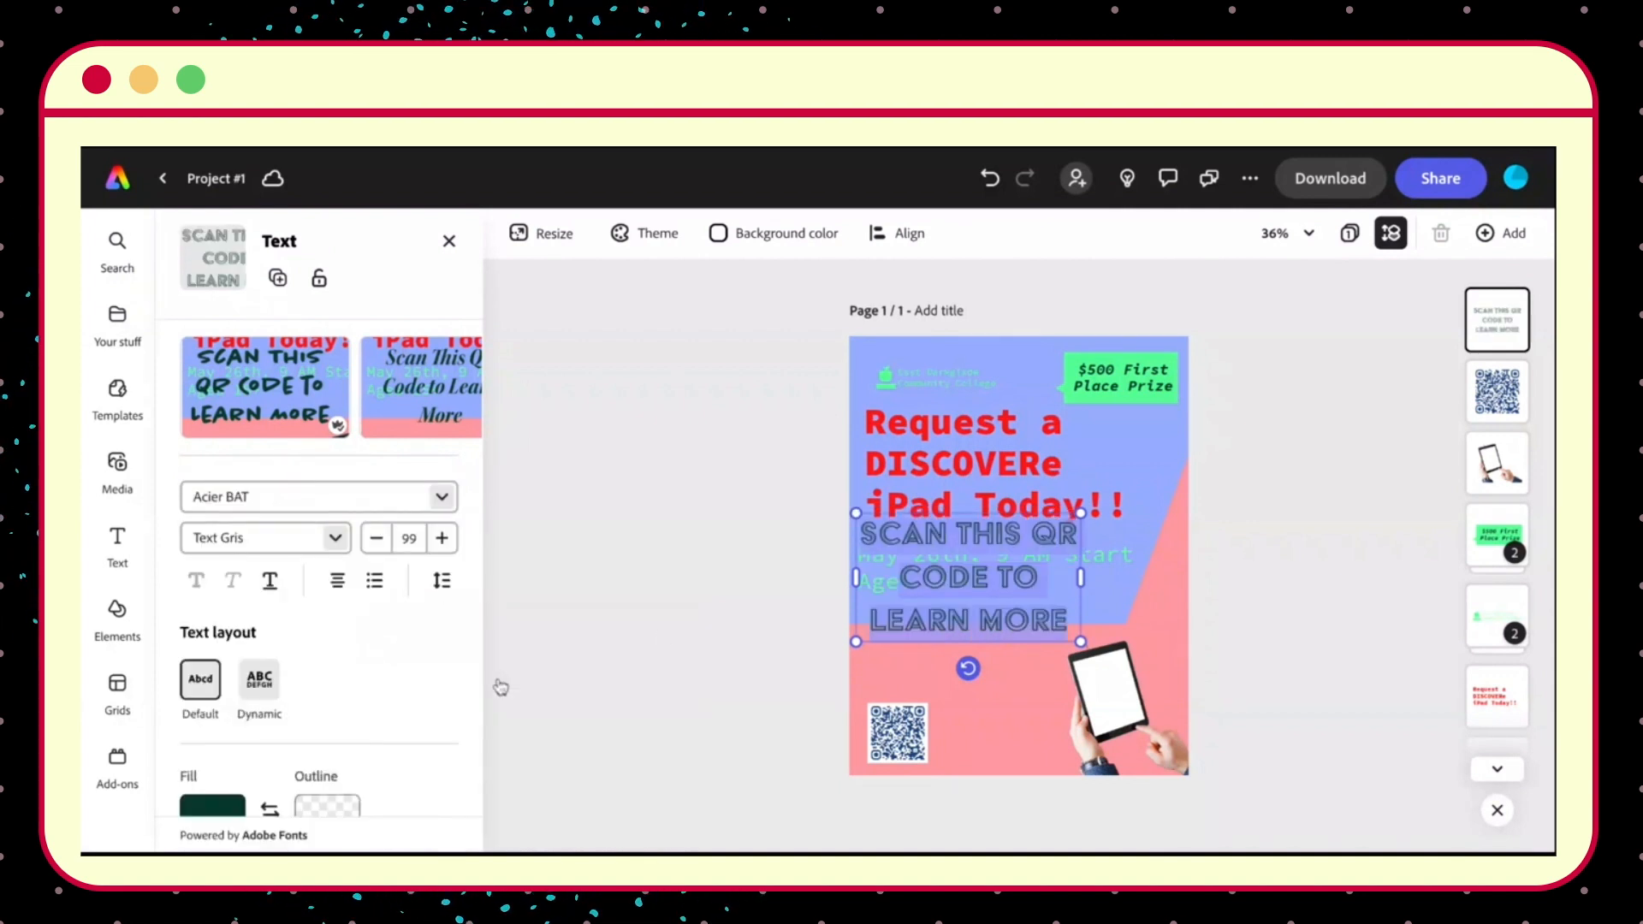
# Widen the QR code caption's text box slightly and set its font size to 80.
pyautogui.moveTo(1083, 579)
pyautogui.mouseDown()
pyautogui.moveTo(1138, 579)
pyautogui.moveTo(1100, 580)
pyautogui.mouseUp()
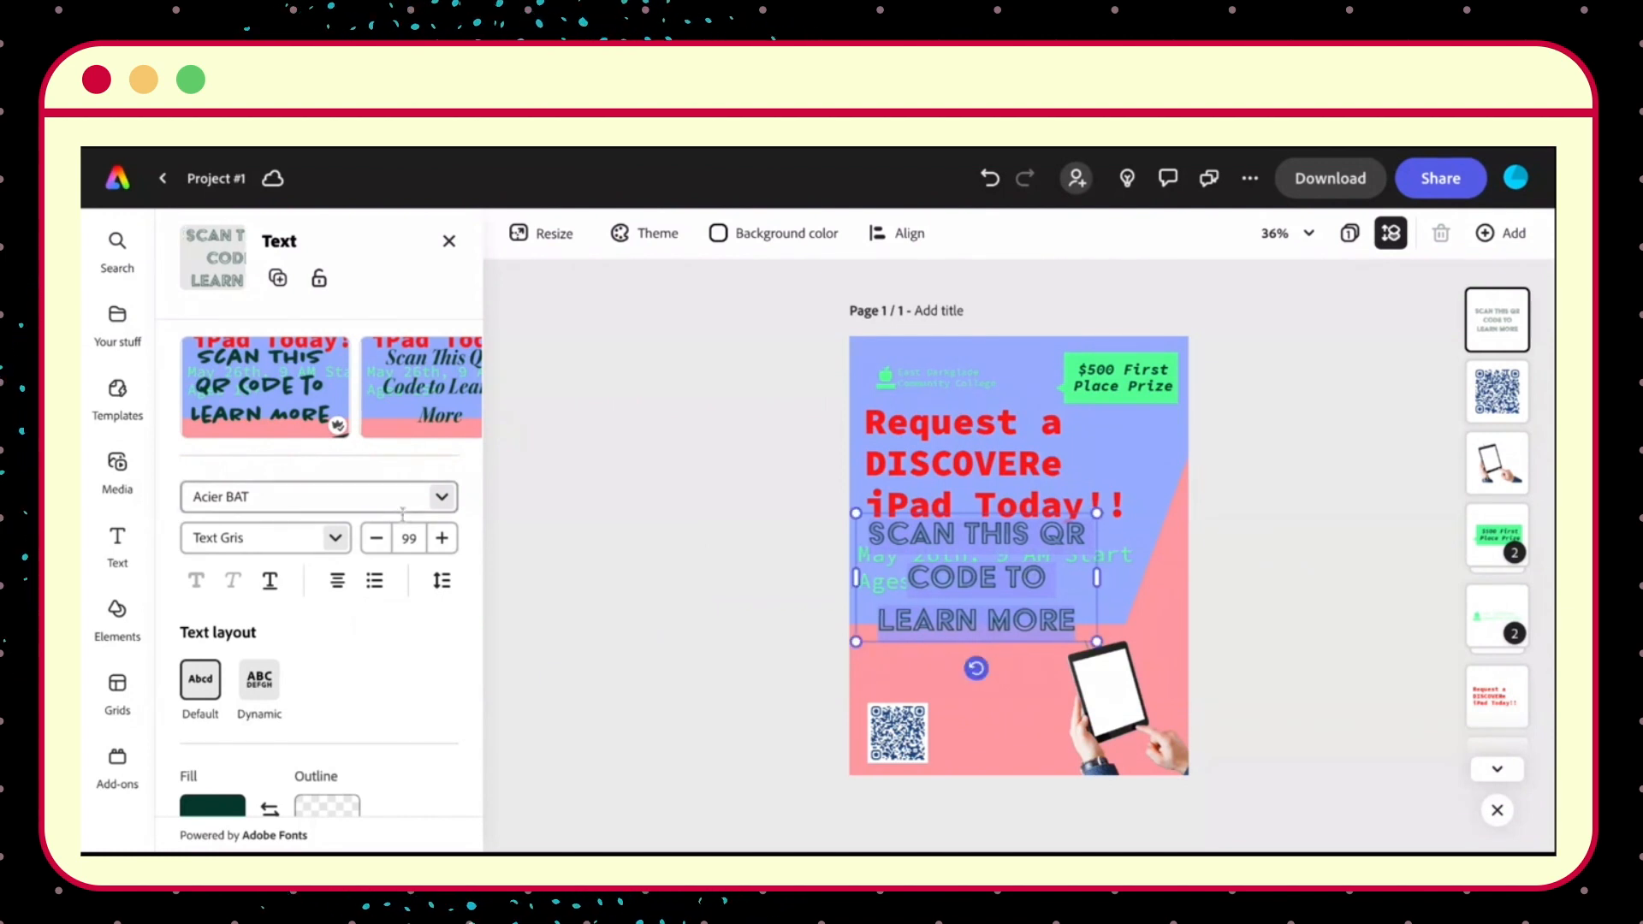
pyautogui.click(409, 539)
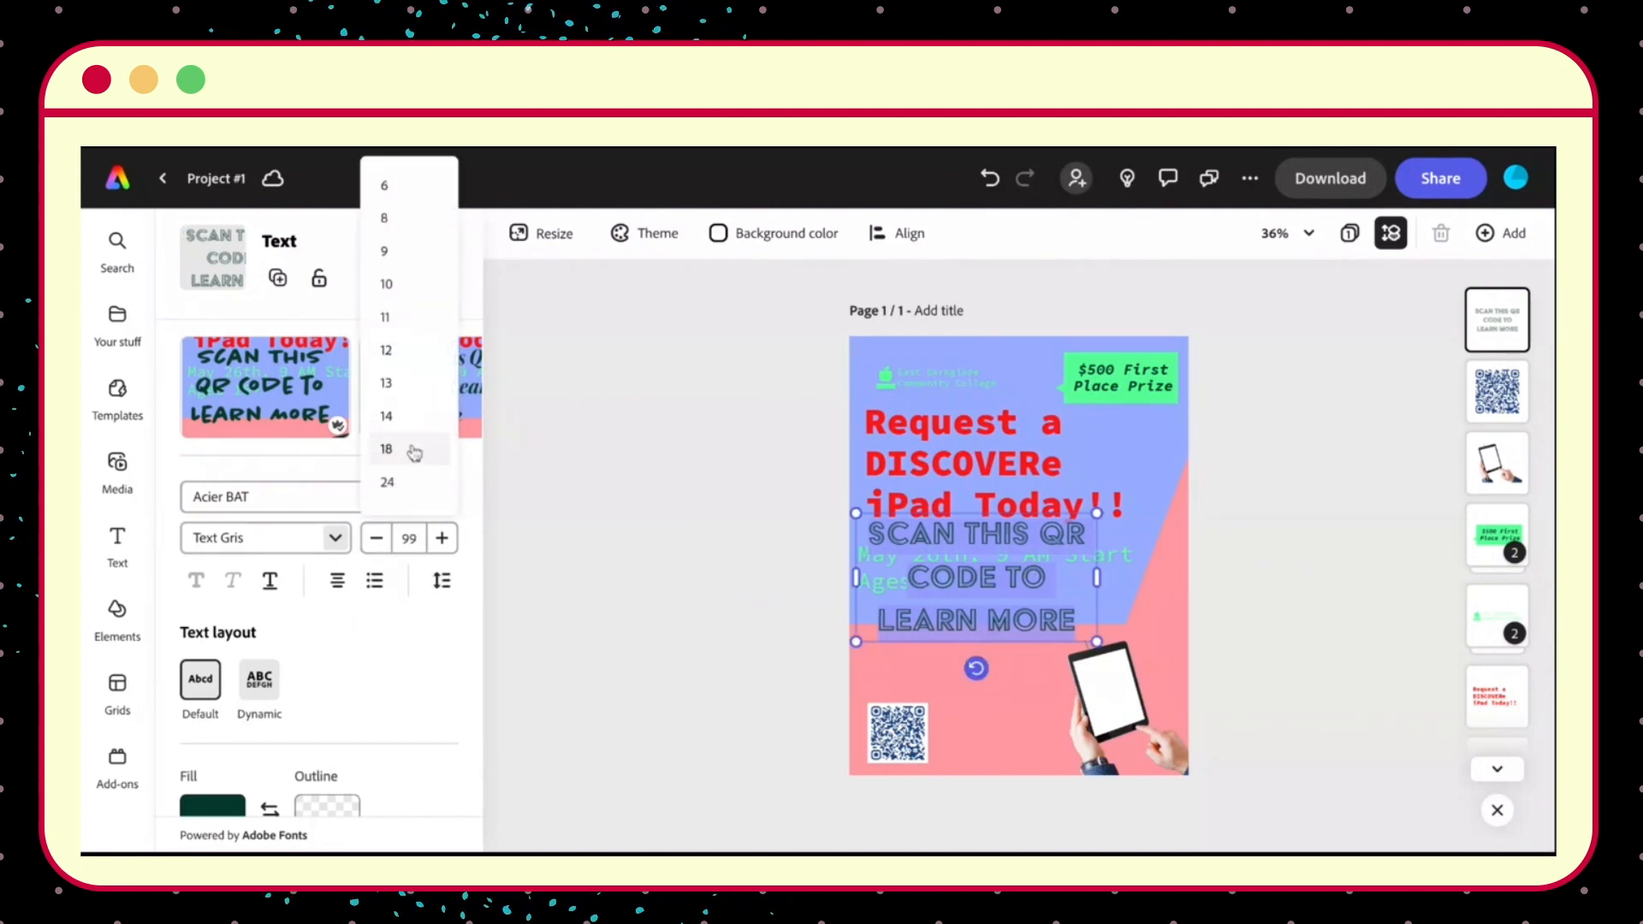
pyautogui.click(410, 537)
pyautogui.click(411, 538)
pyautogui.press('BackSpace')
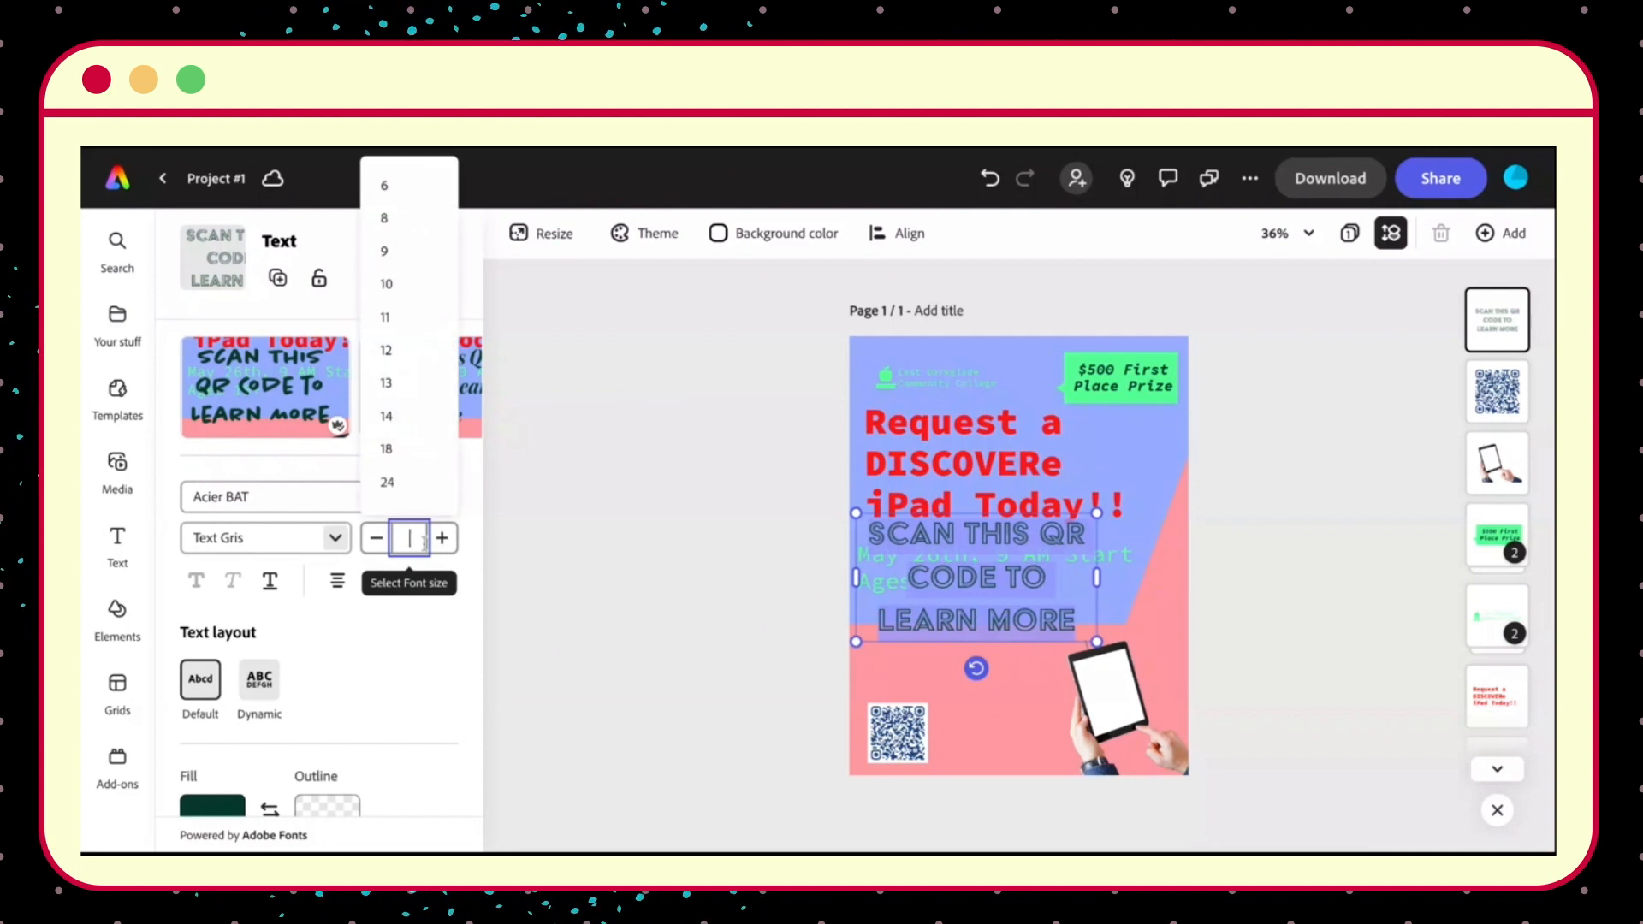
pyautogui.write('80')
pyautogui.press('Return')
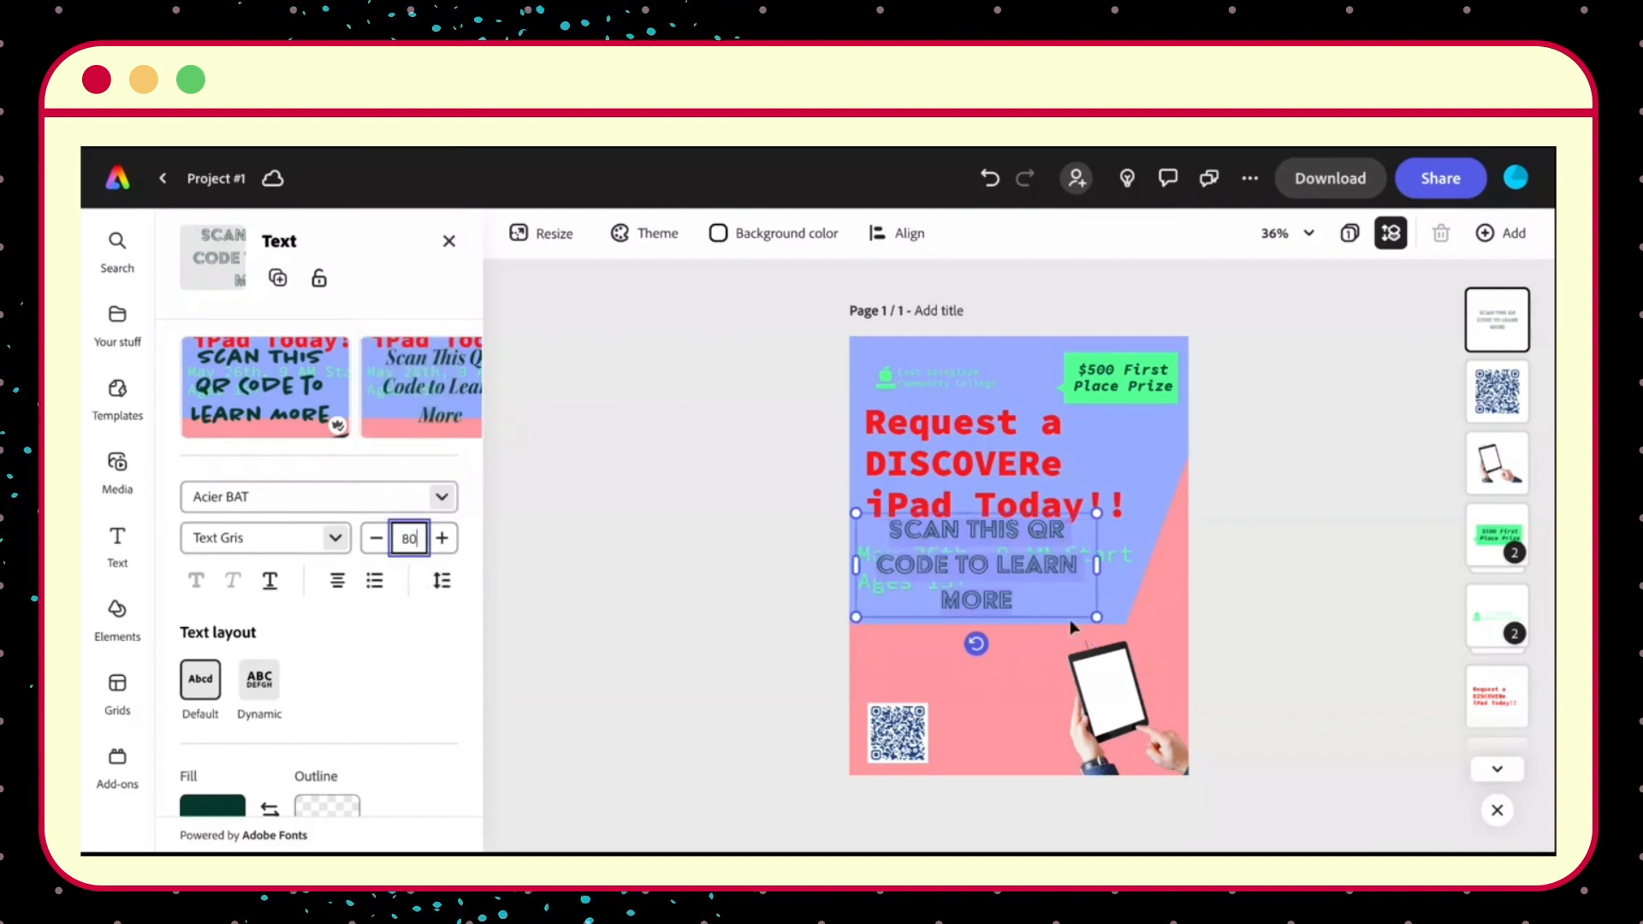
# Set the QR code caption's font size to 55 and move it onto the pink area just above the QR code.
pyautogui.click(417, 537)
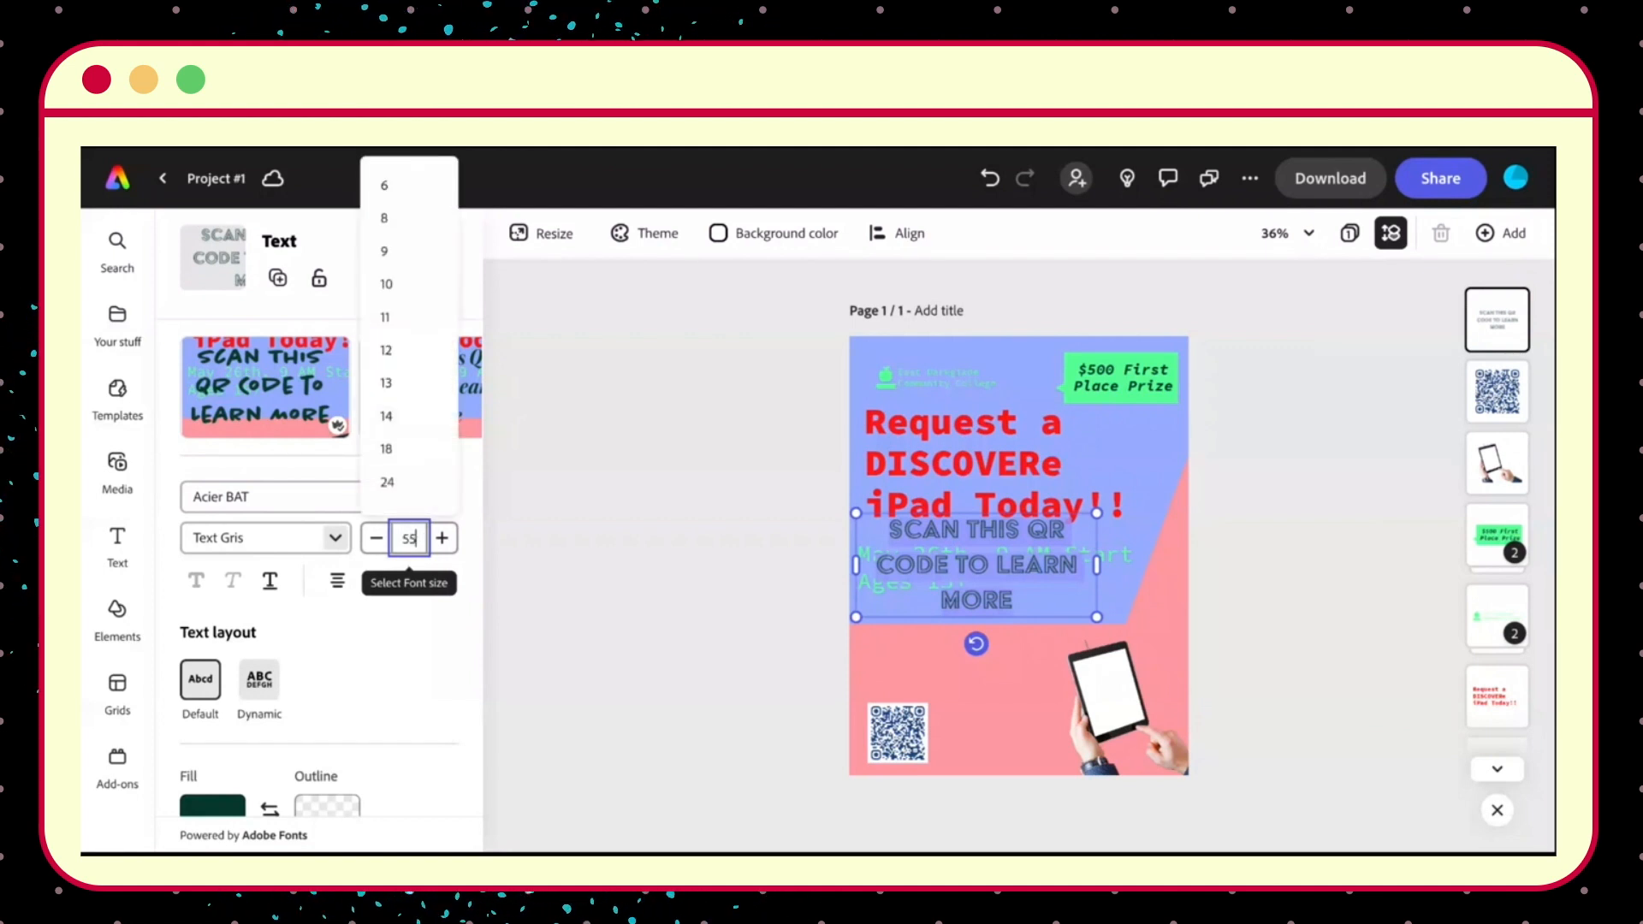
pyautogui.press('Return')
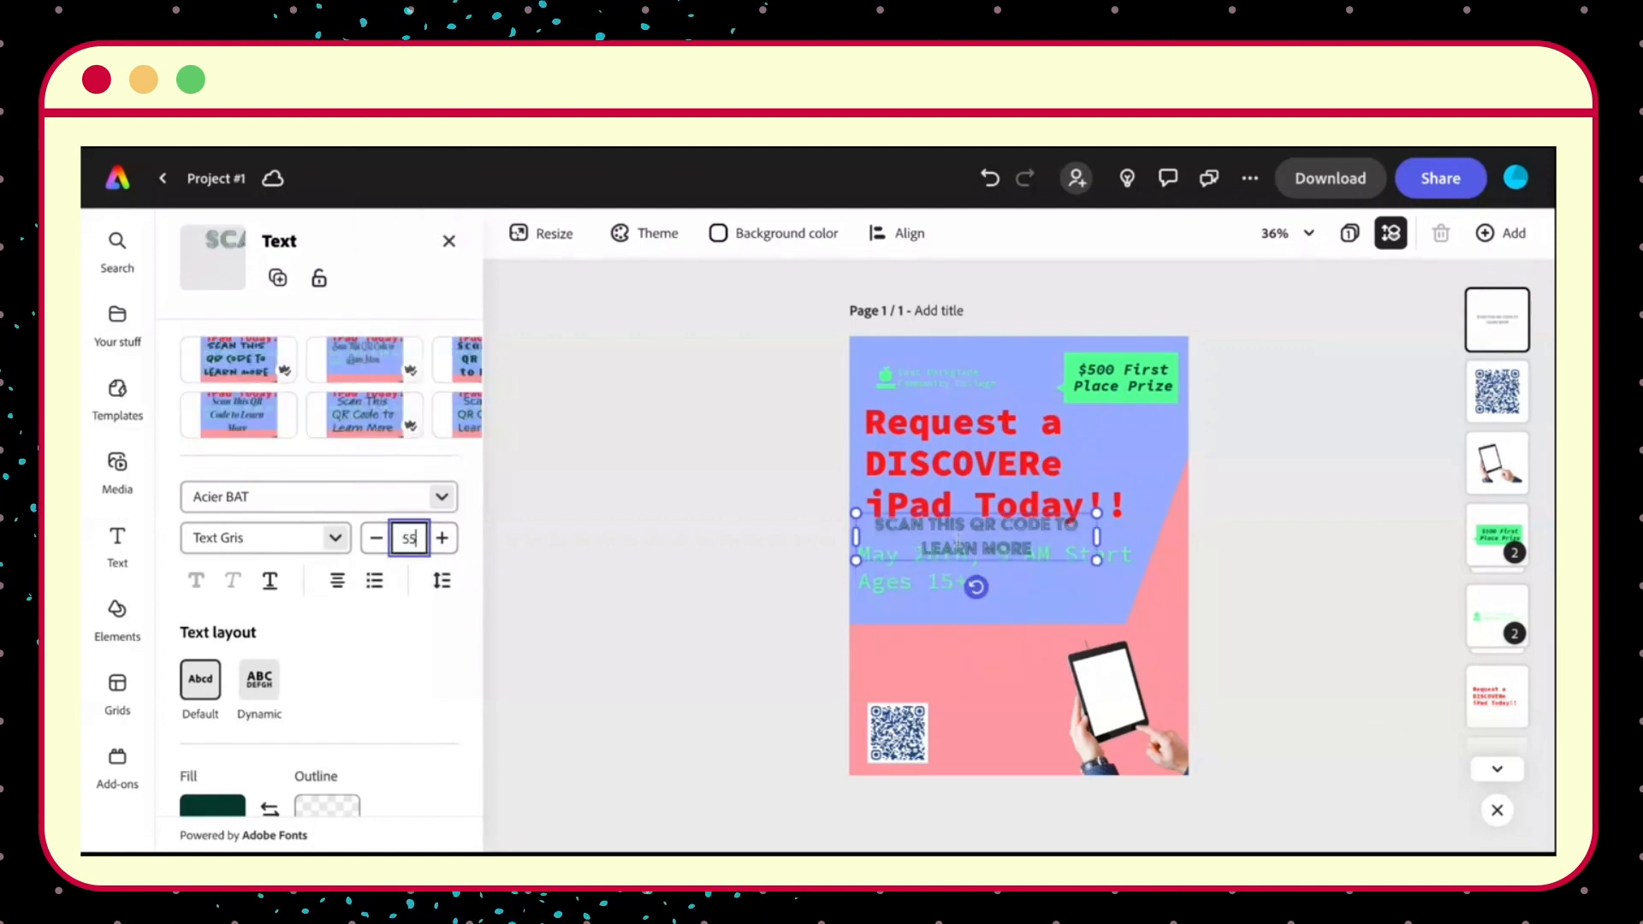
pyautogui.click(958, 545)
pyautogui.moveTo(1039, 558); pyautogui.dragTo(1049, 664)
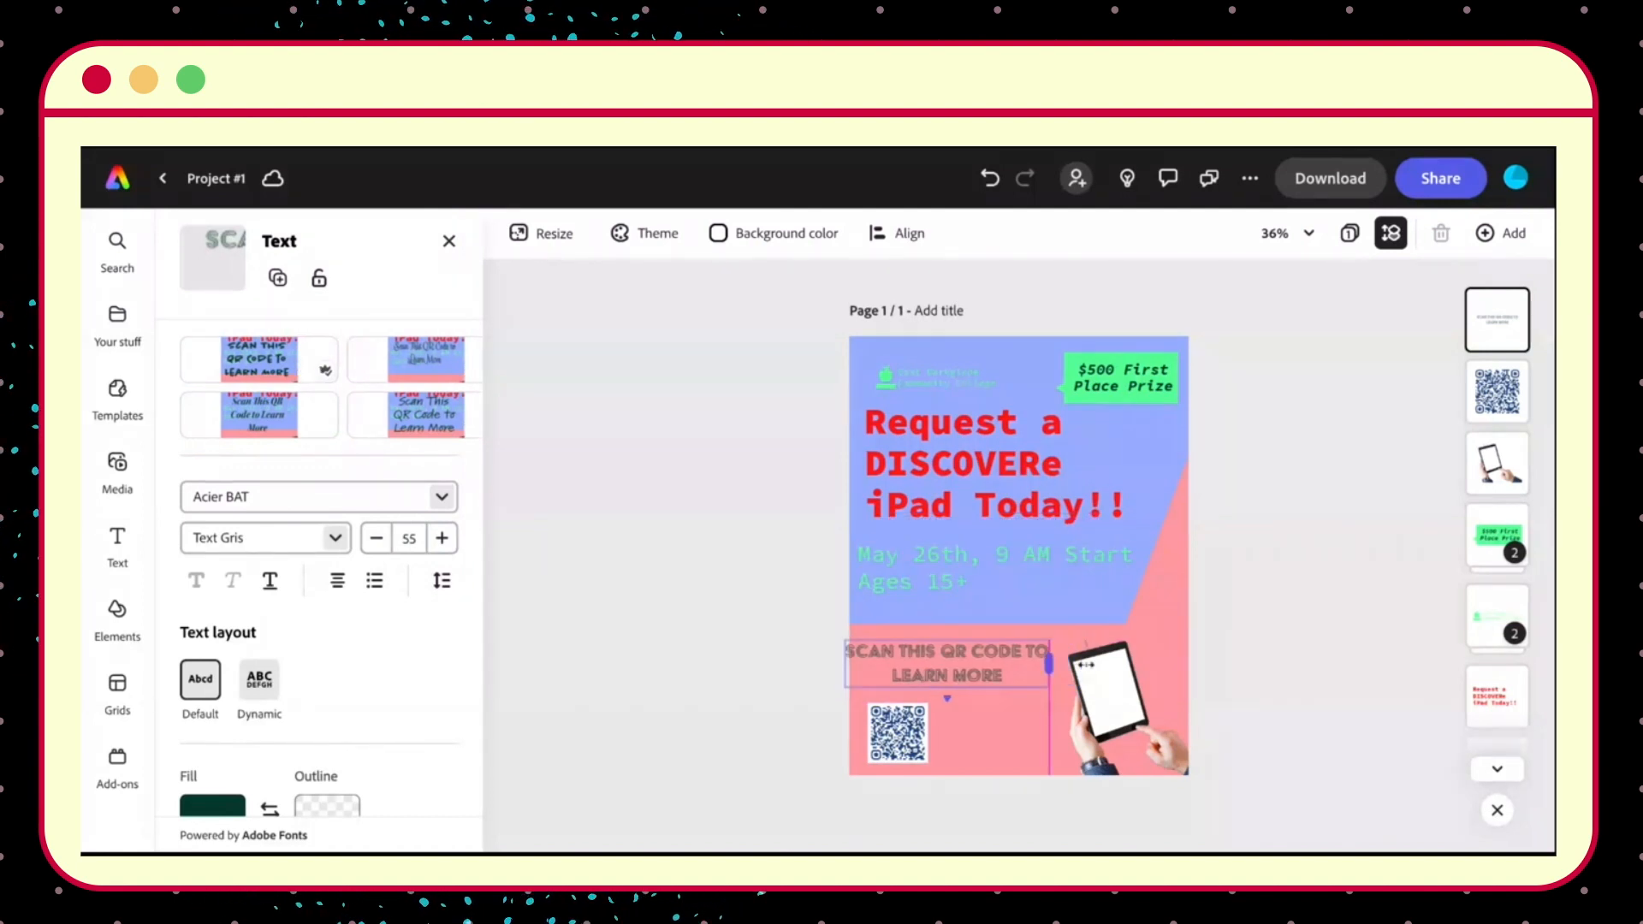
pyautogui.click(1001, 656)
pyautogui.moveTo(996, 638); pyautogui.dragTo(1003, 639)
# Reduce the QR code caption's font size to 40 and narrow its text box so the text wraps onto three lines.
pyautogui.click(415, 537)
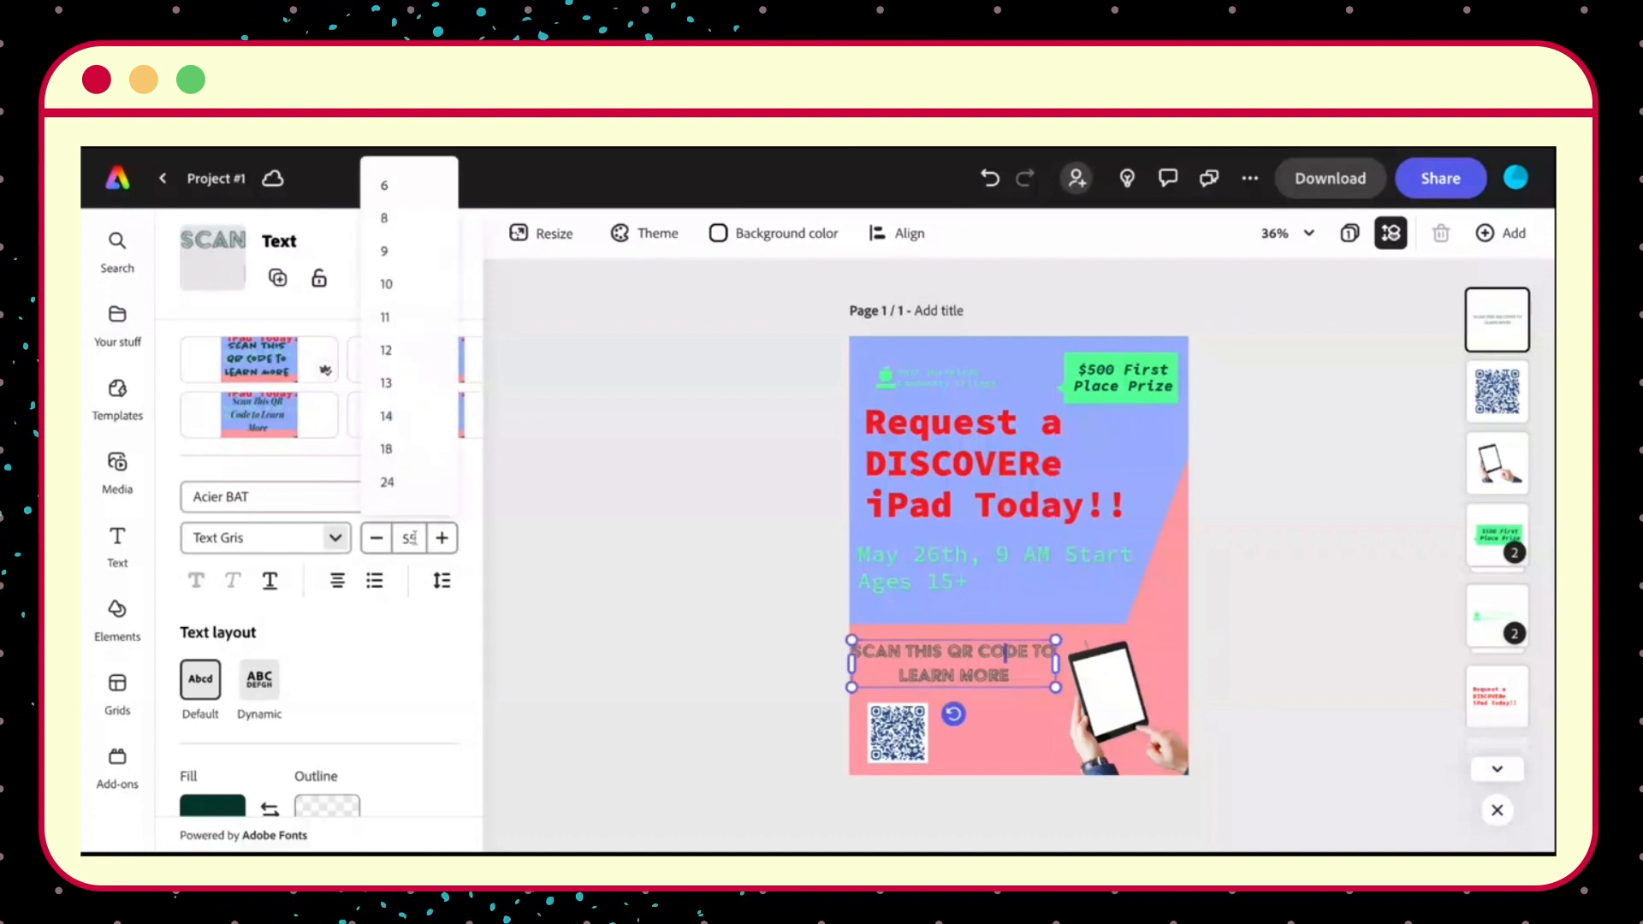
pyautogui.click(406, 539)
pyautogui.click(409, 539)
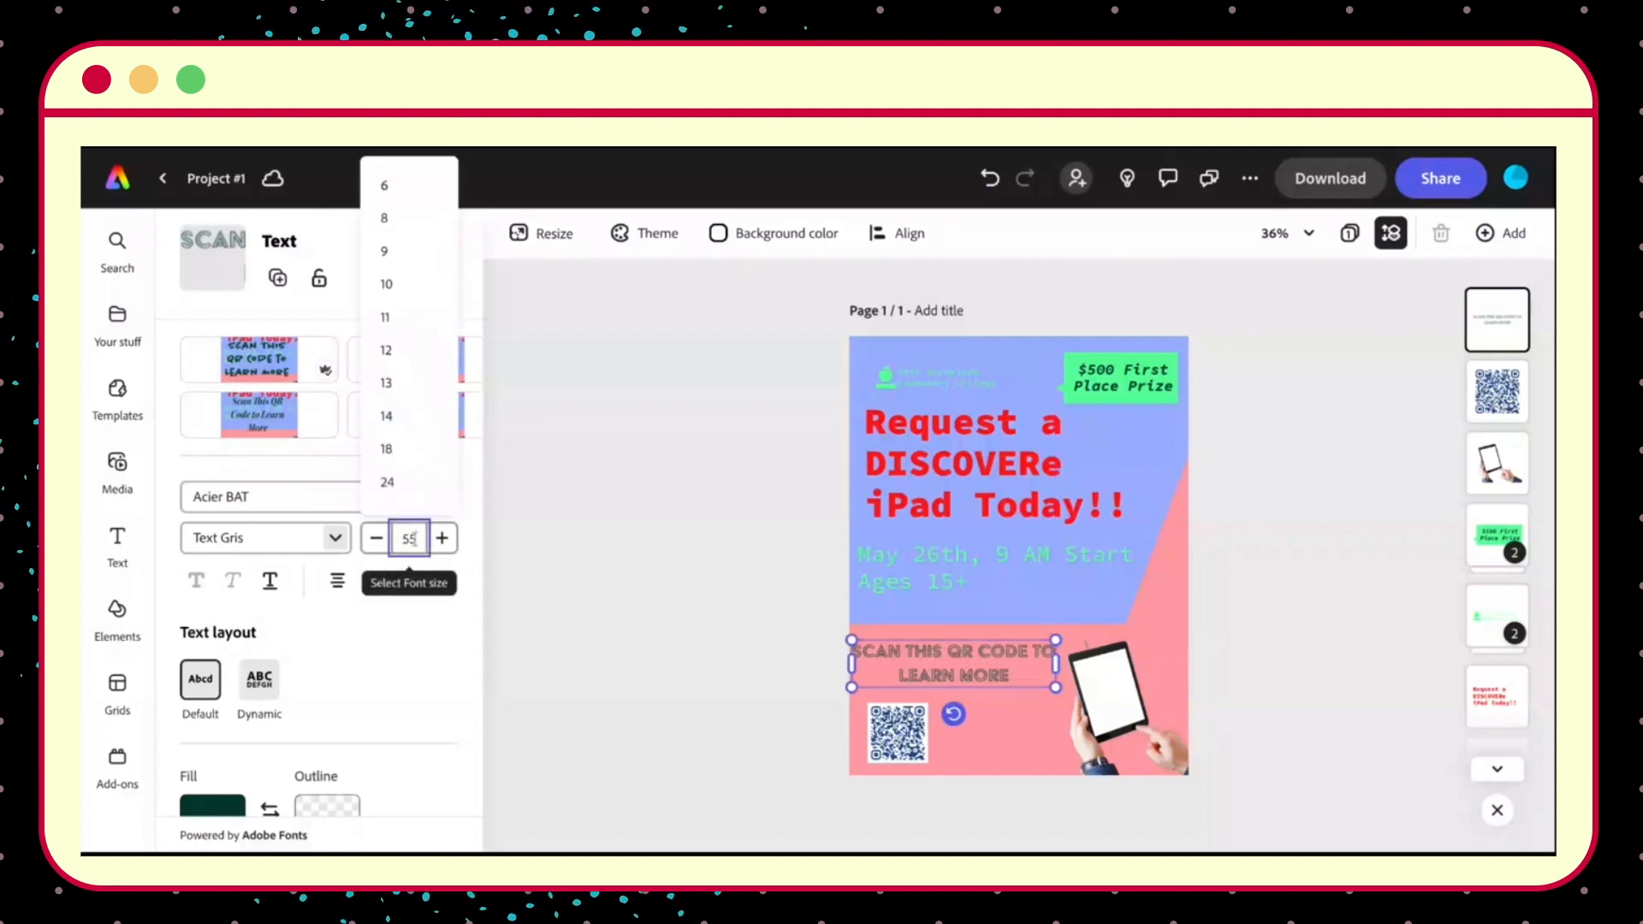
pyautogui.press('Return')
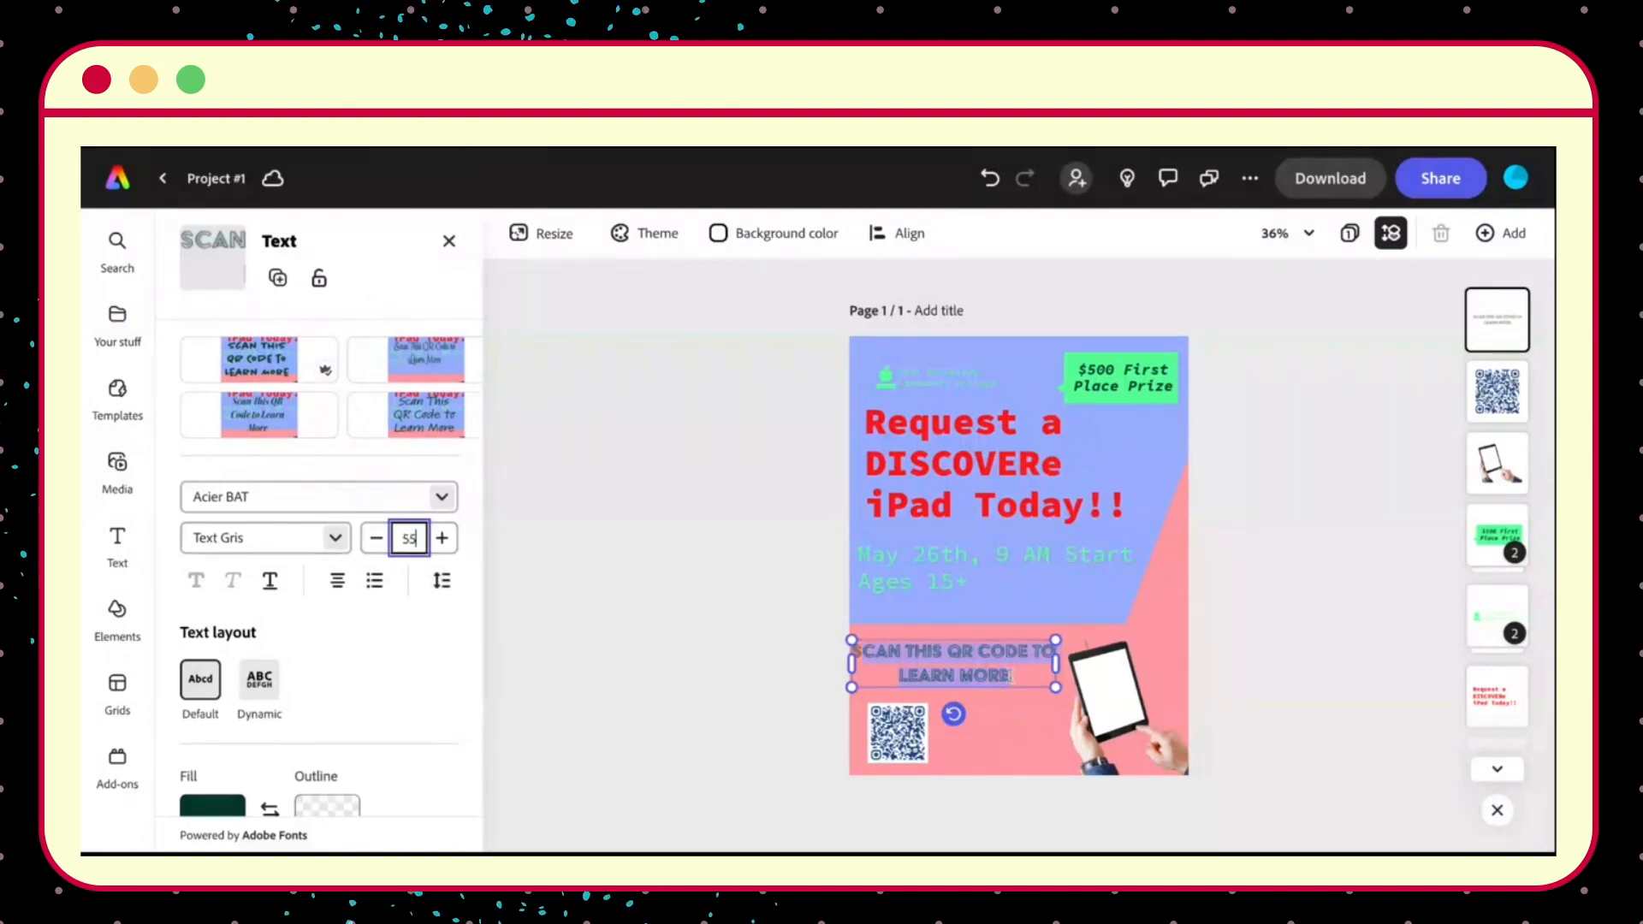
pyautogui.click(415, 540)
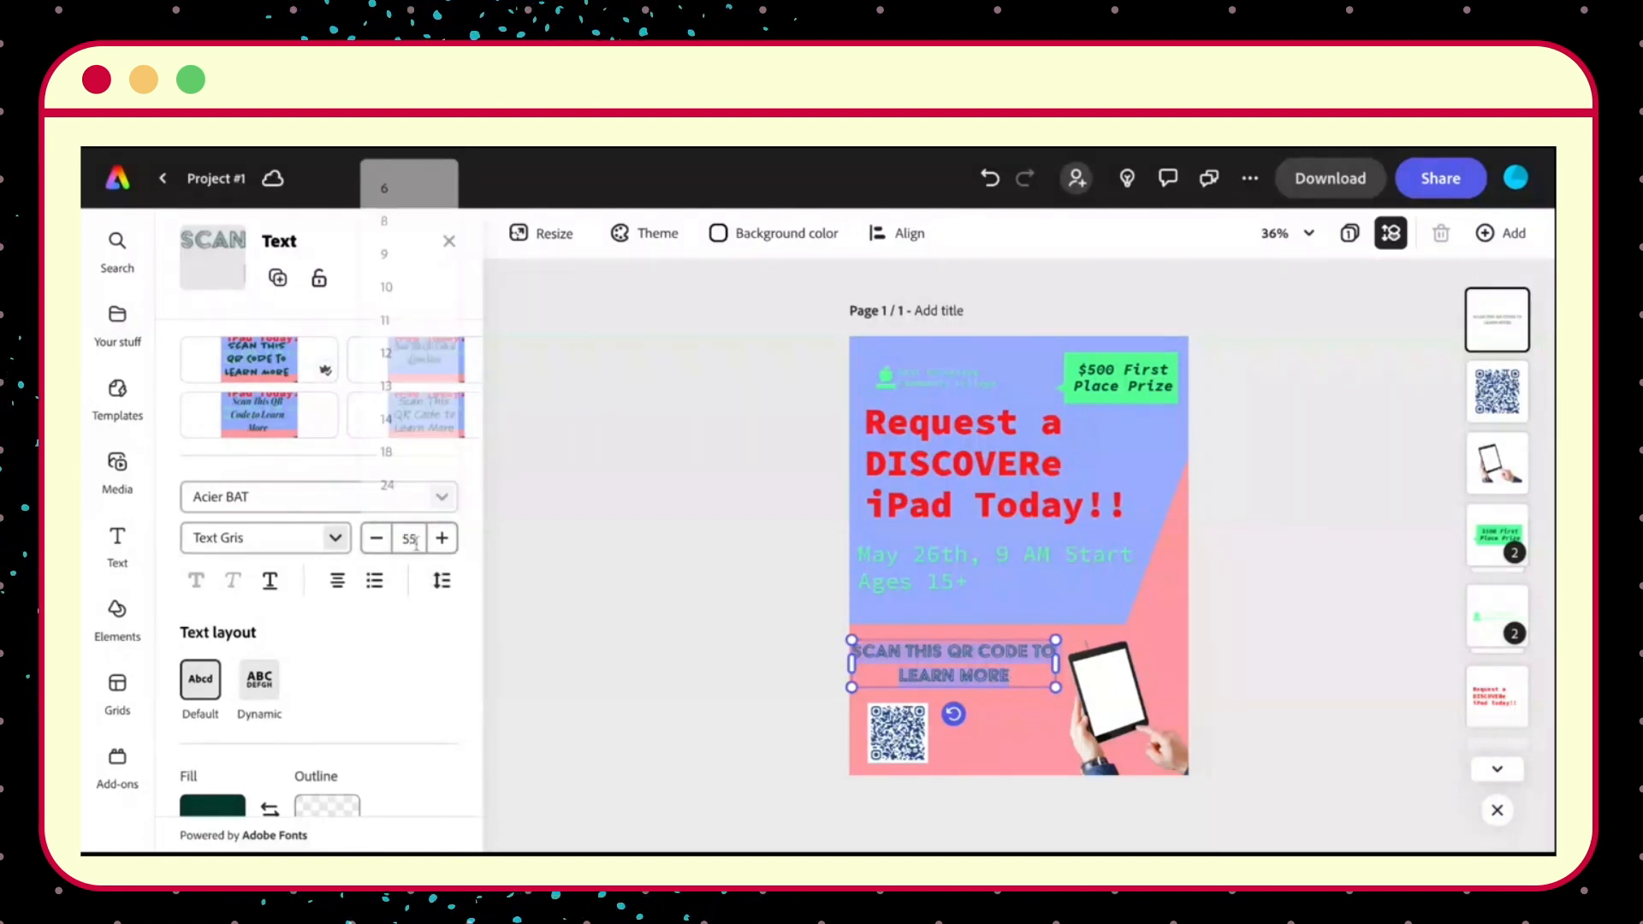
pyautogui.click(418, 541)
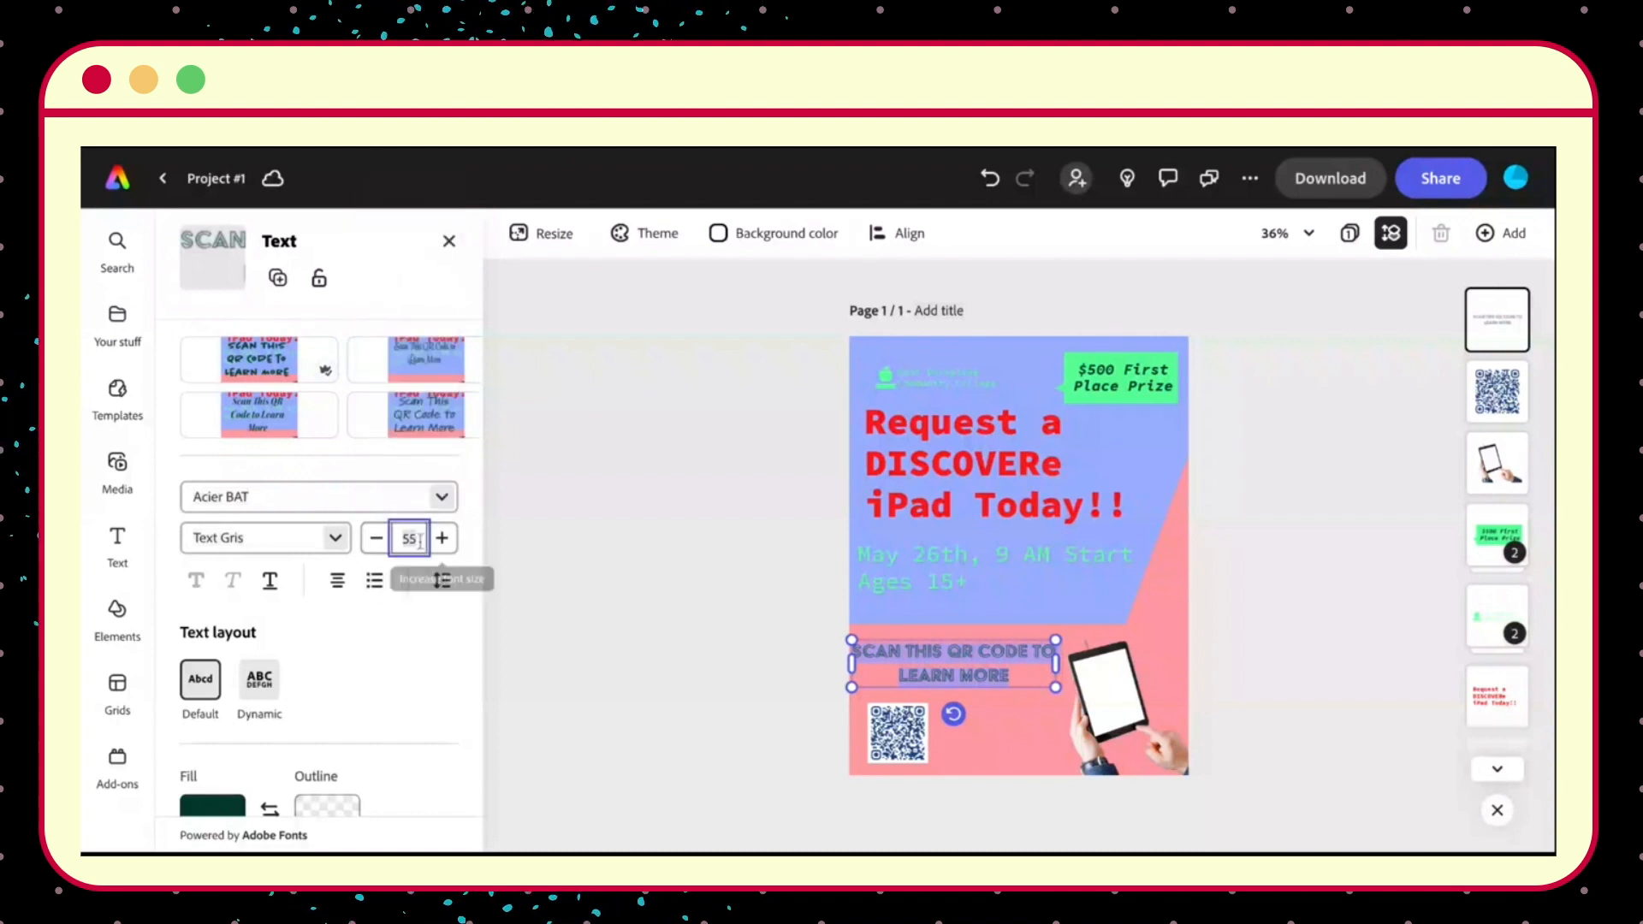
pyautogui.press('BackSpace')
pyautogui.press('BackSpace')
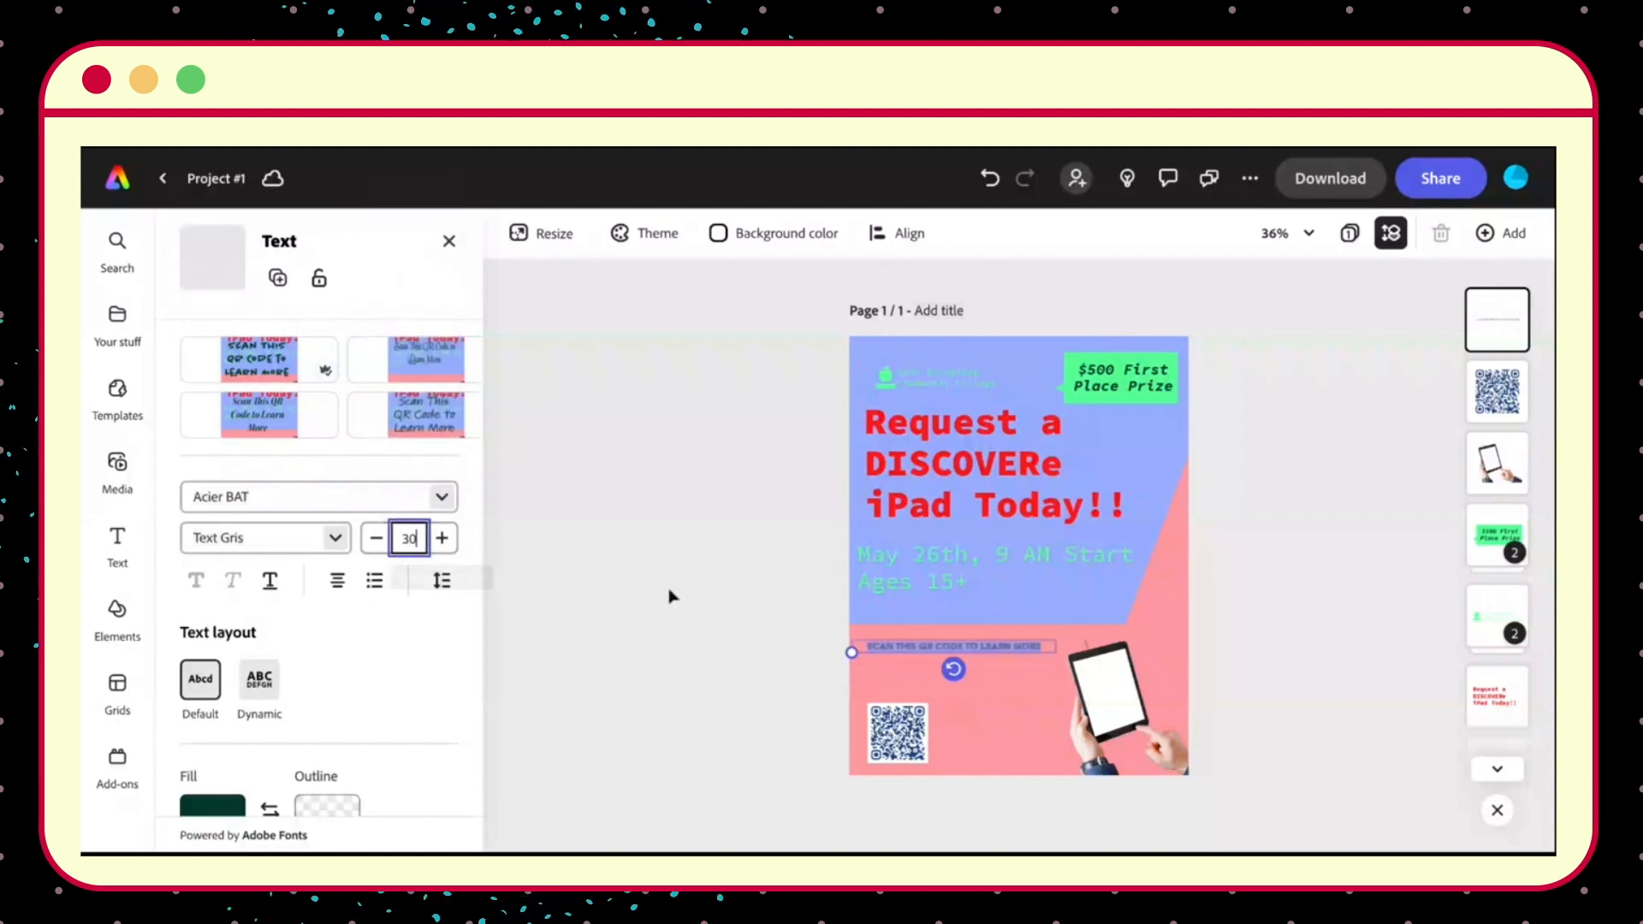
pyautogui.write('45')
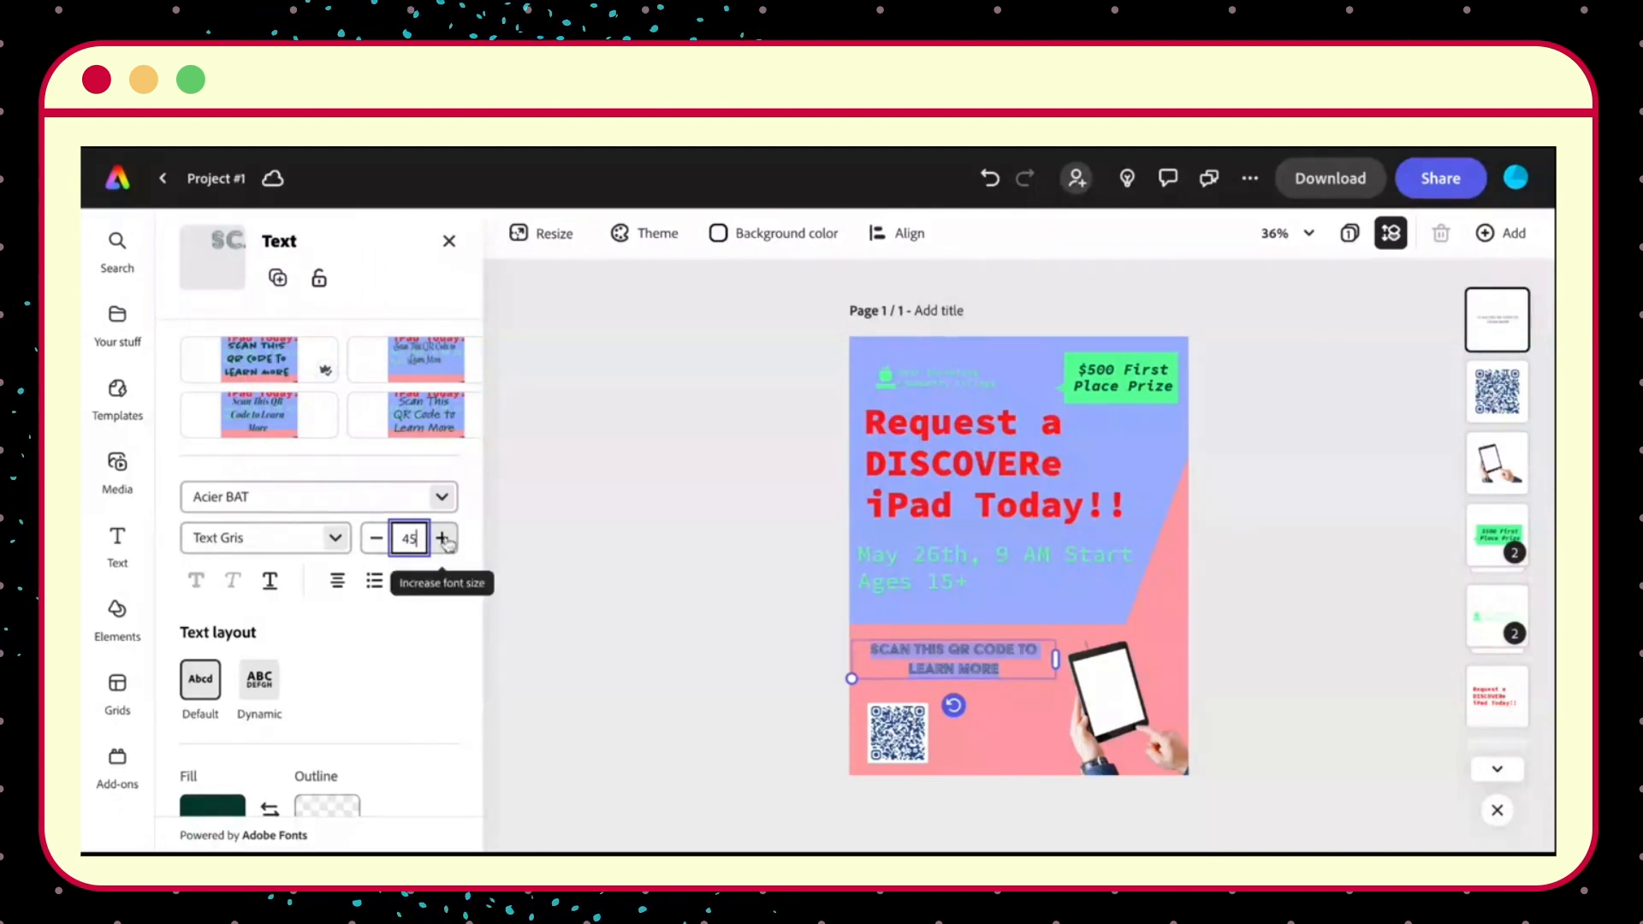
pyautogui.moveTo(1056, 659); pyautogui.dragTo(968, 666)
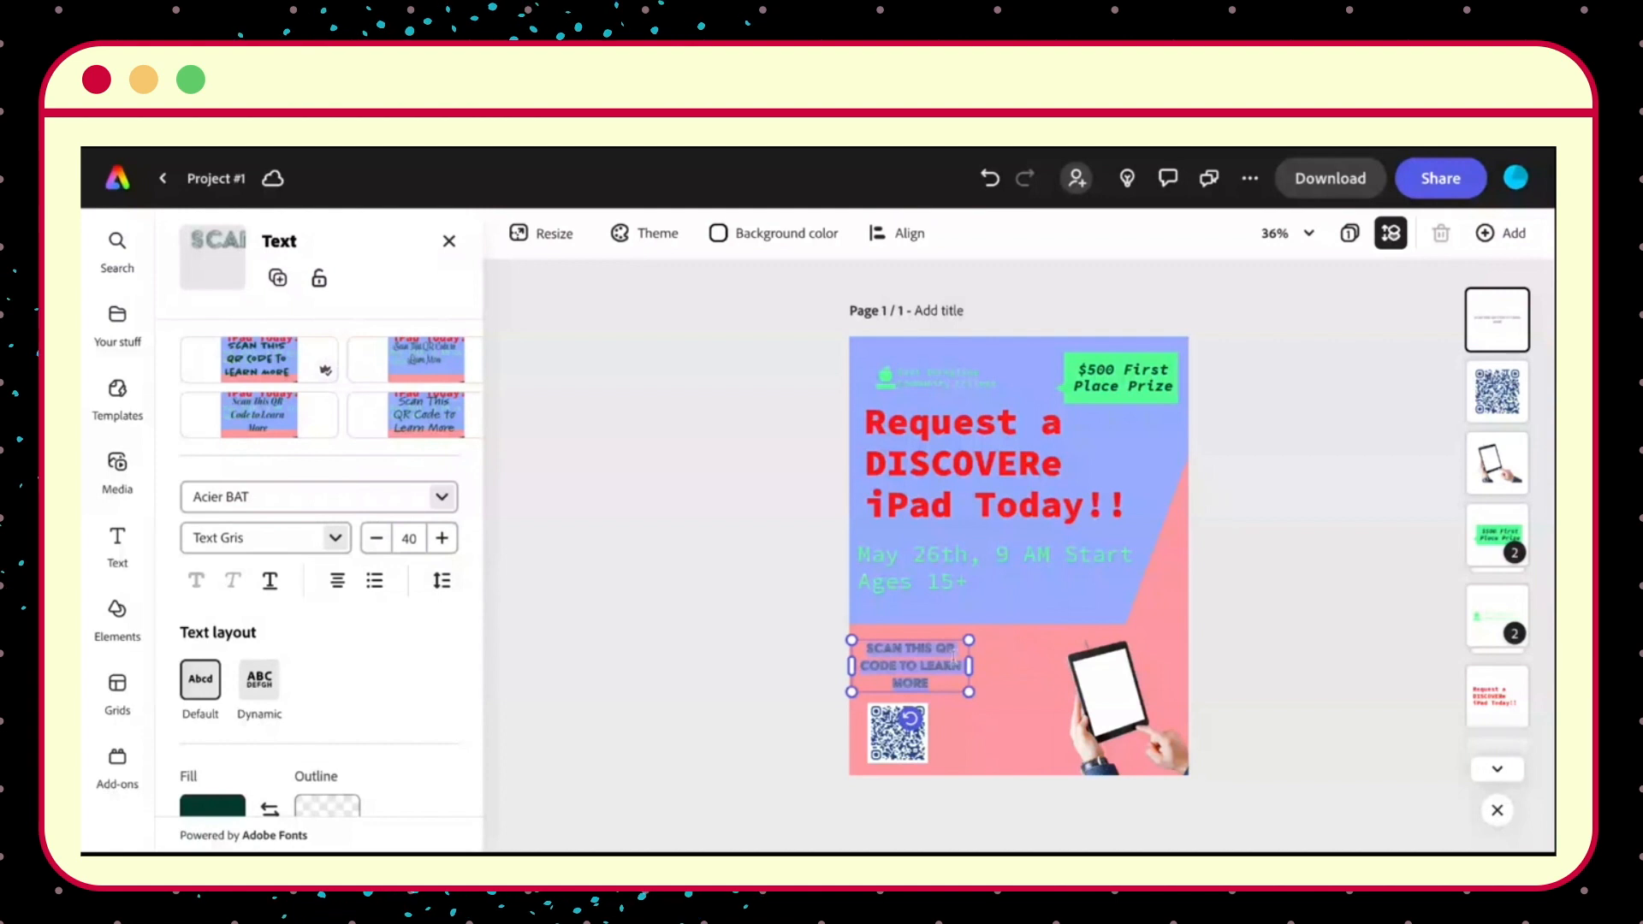
# Nudge the caption up slightly and move the QR code so it sits centred beneath the caption.
pyautogui.moveTo(948, 644); pyautogui.dragTo(946, 637)
pyautogui.moveTo(881, 756); pyautogui.dragTo(894, 750)
pyautogui.click(992, 742)
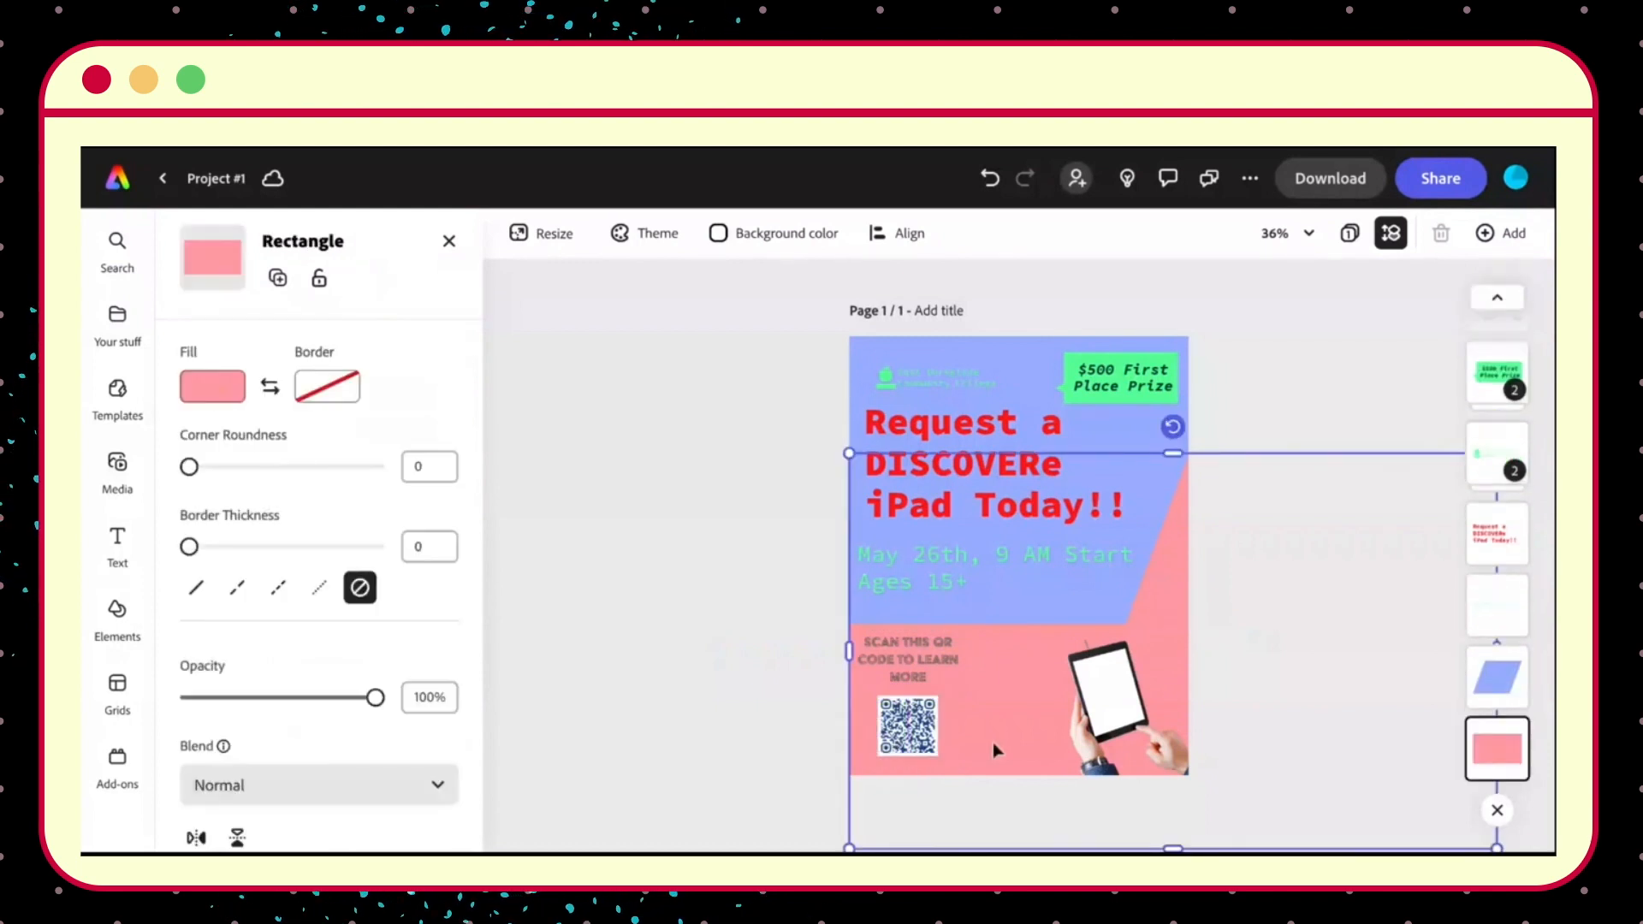
# Recolour the QR code caption's fill with the red sampled from the "Request a DISCOVERe iPad Today!!" headline.
pyautogui.click(916, 658)
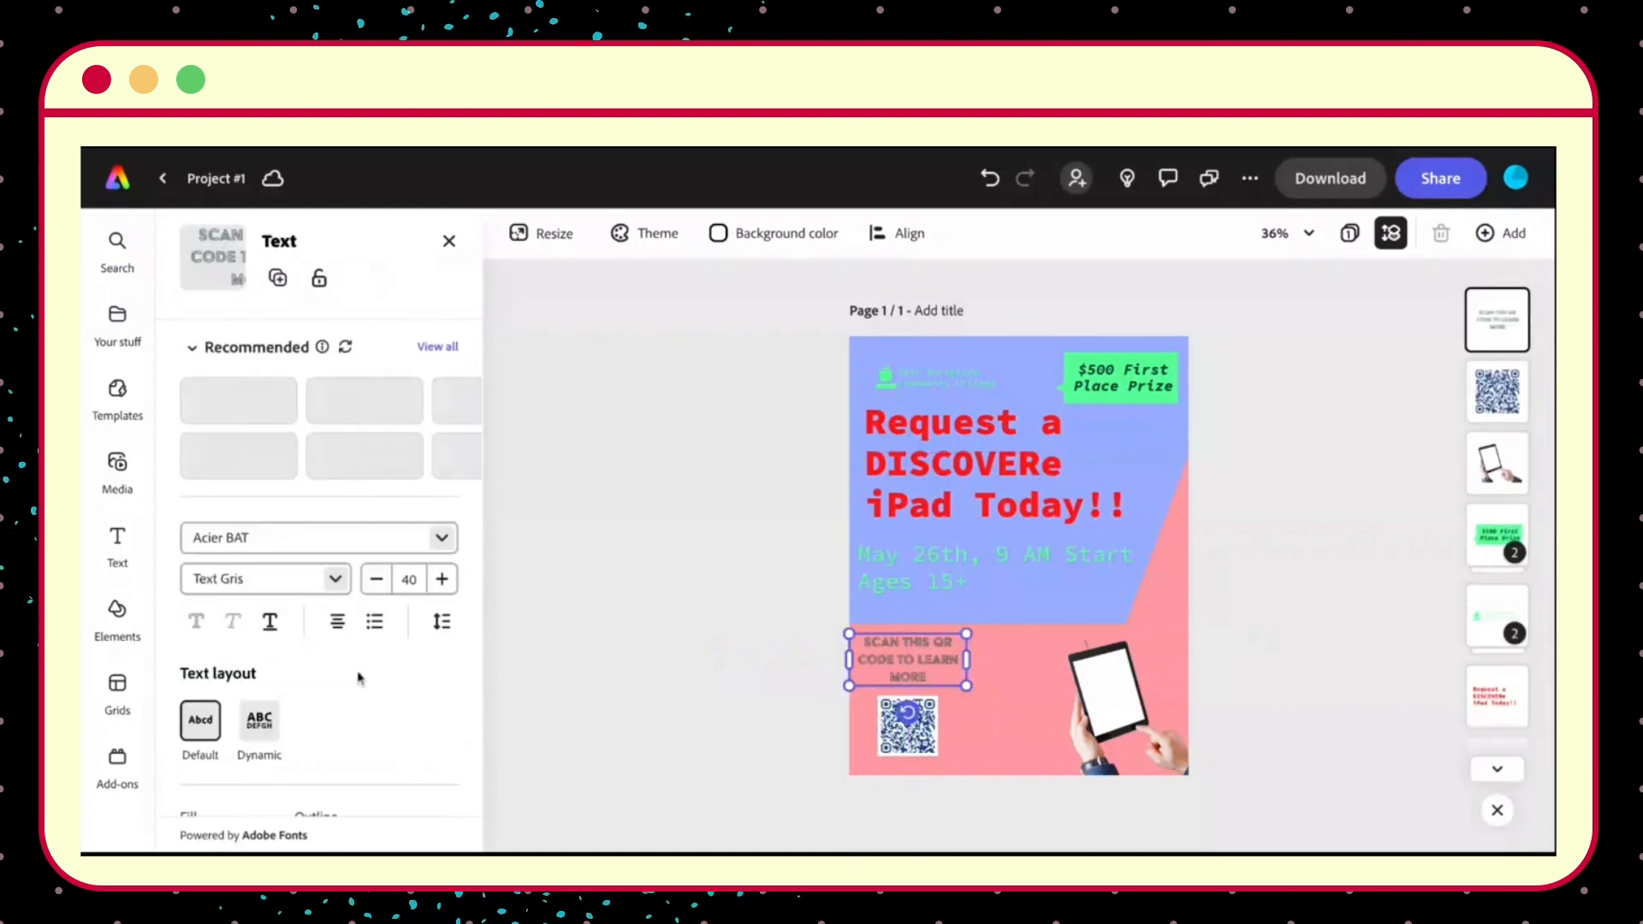
pyautogui.scroll(-3, 325, 701)
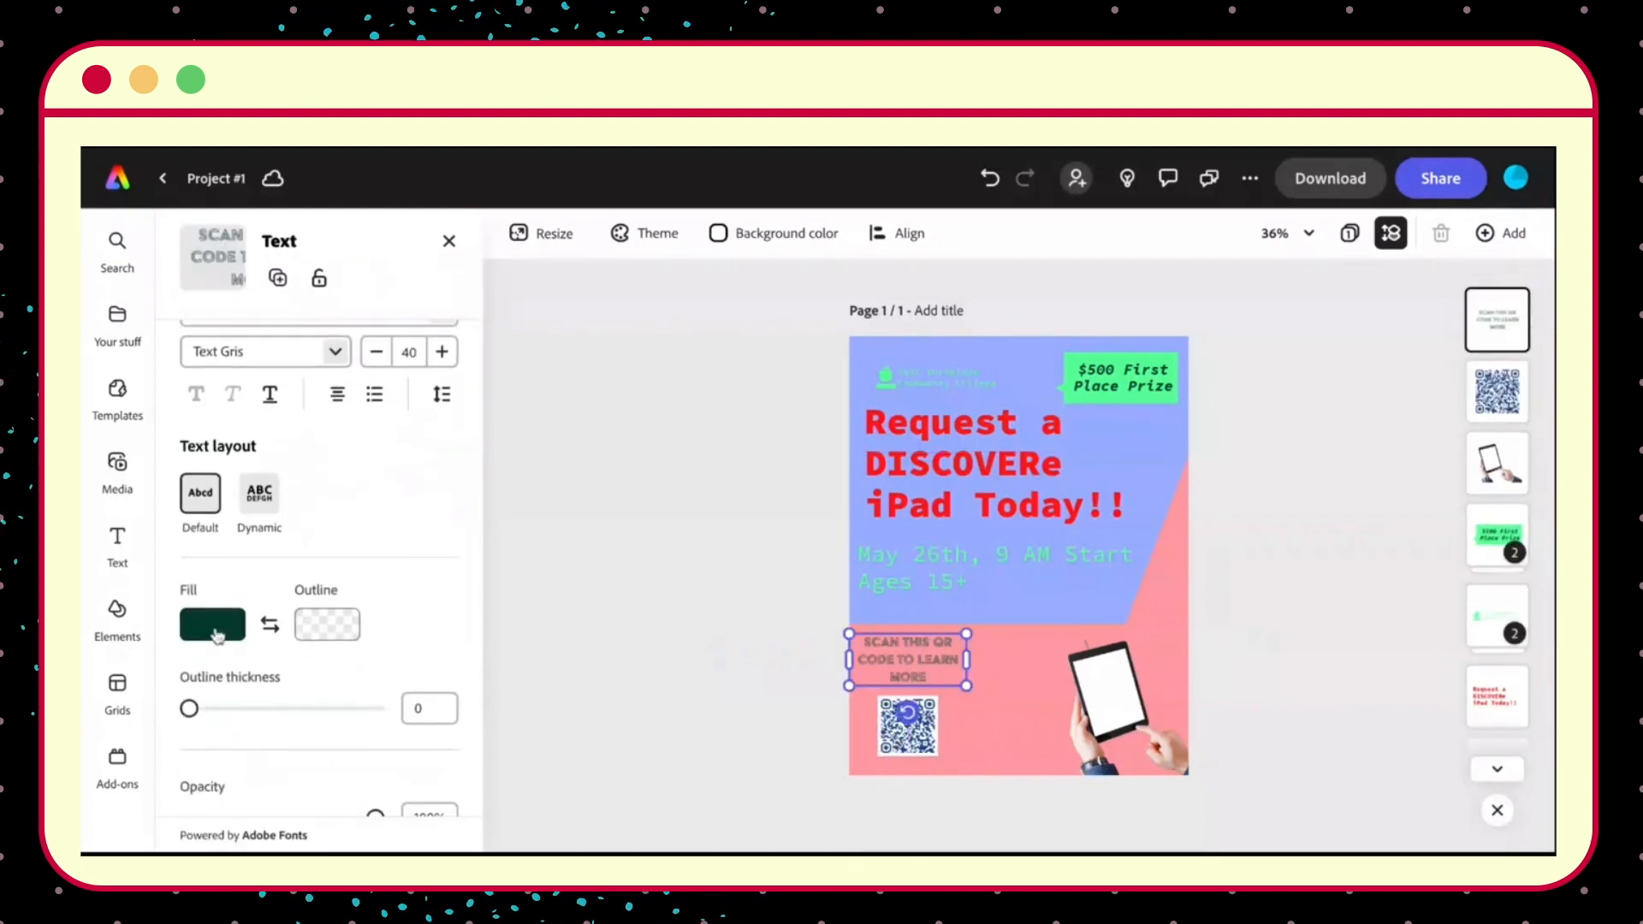
pyautogui.scroll(-4, 217, 633)
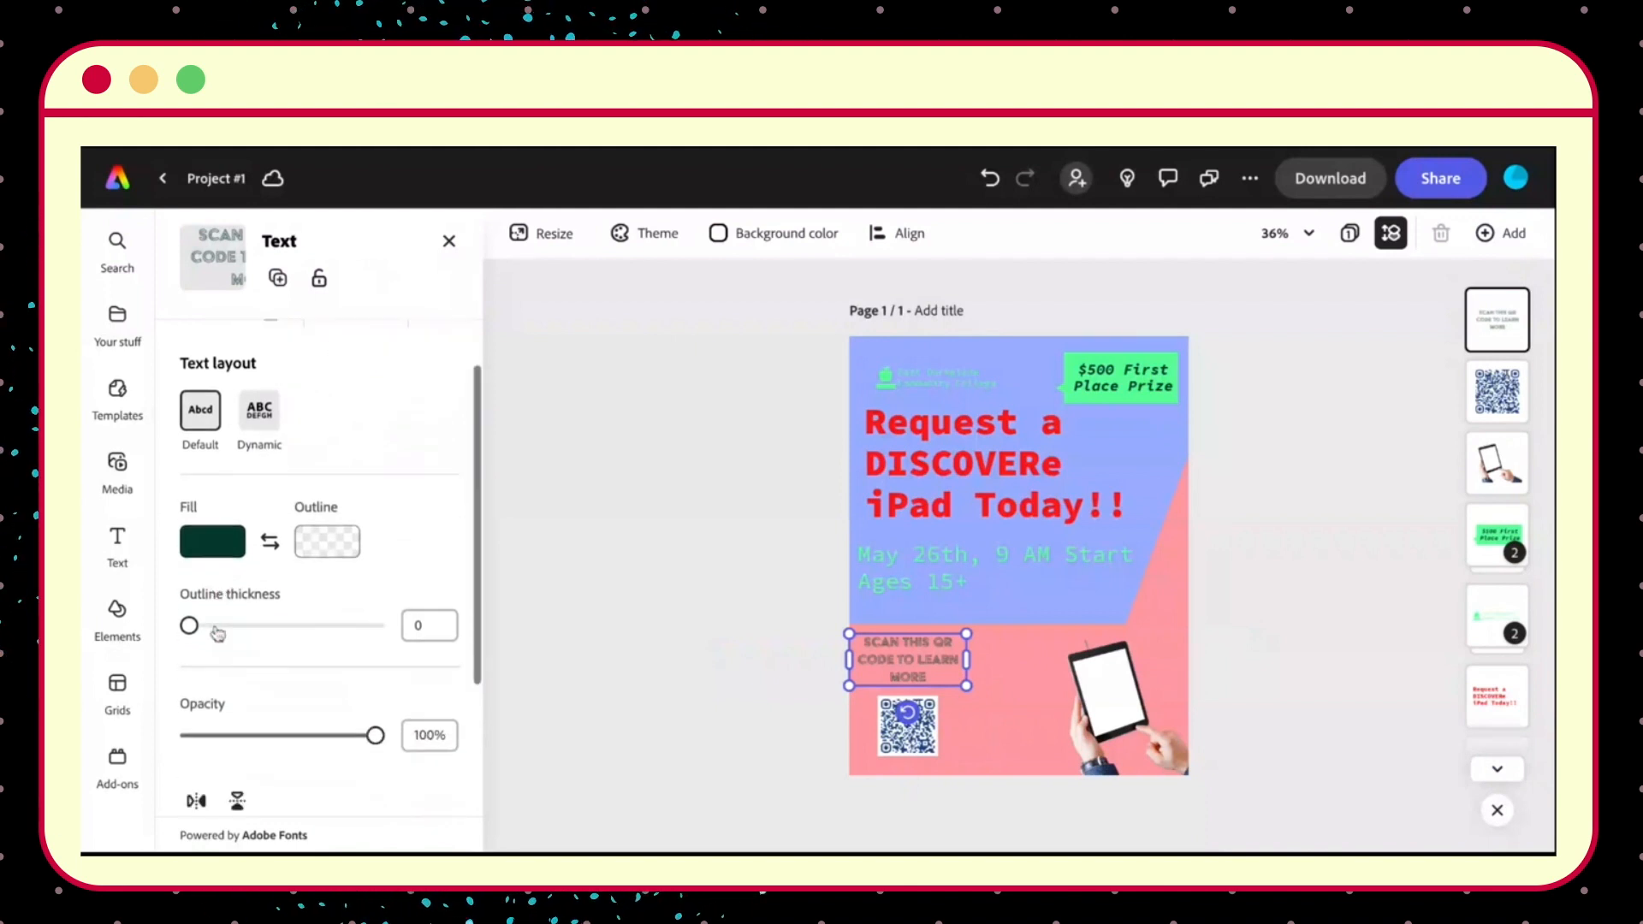
pyautogui.scroll(7, 216, 637)
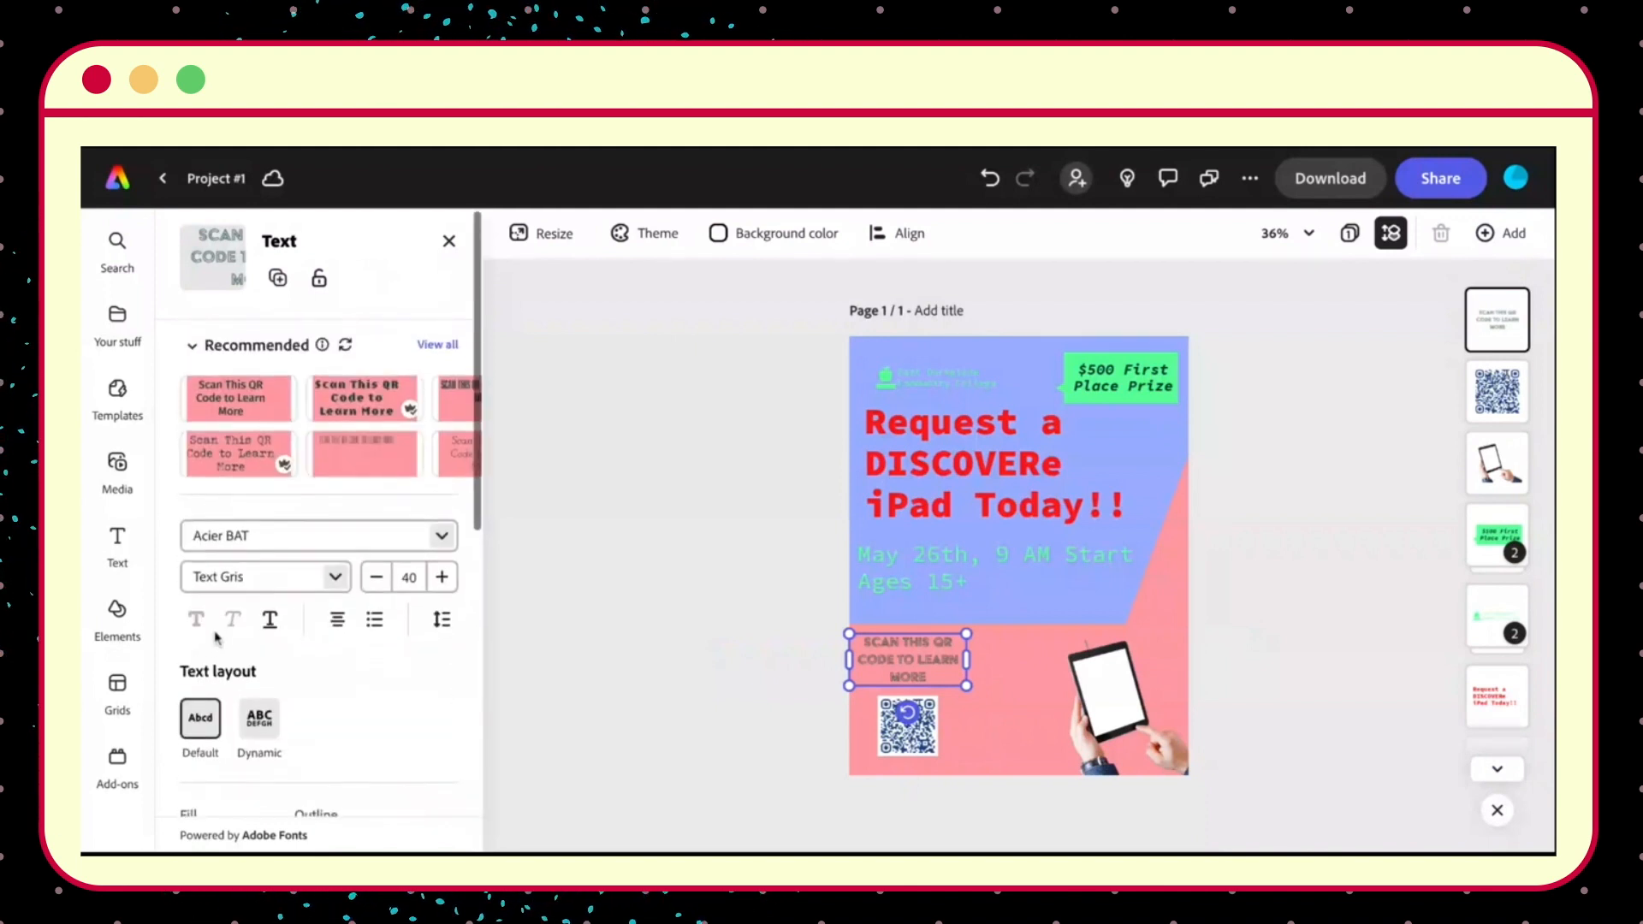
pyautogui.scroll(-1, 283, 650)
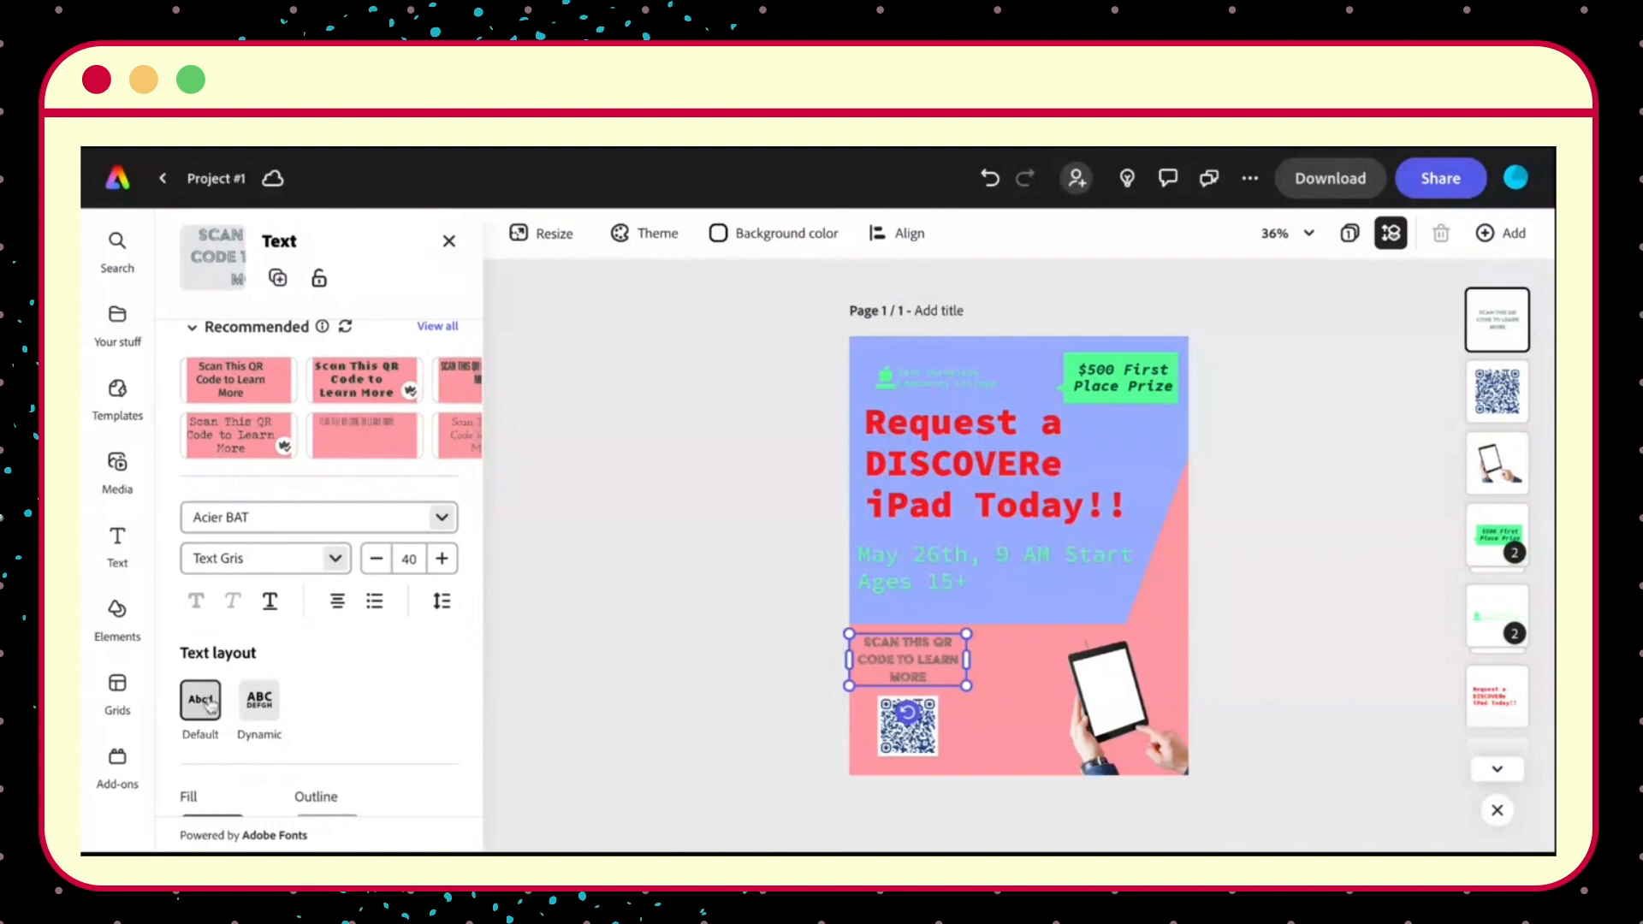
pyautogui.scroll(-5, 248, 701)
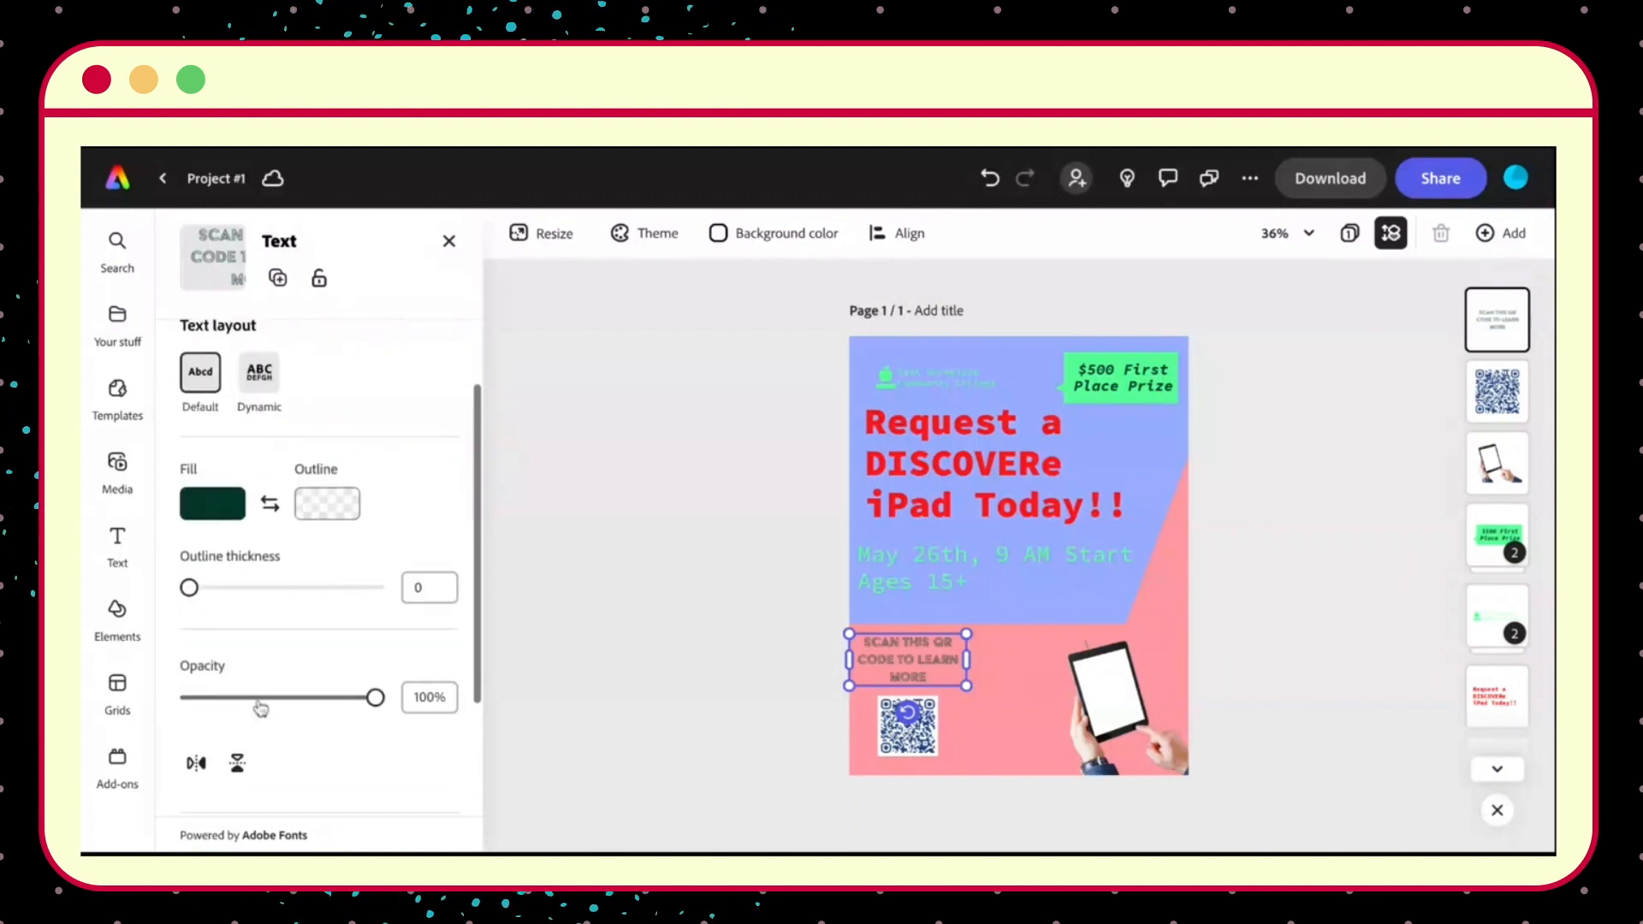
pyautogui.click(214, 501)
pyautogui.scroll(-1, 393, 473)
pyautogui.scroll(1, 393, 473)
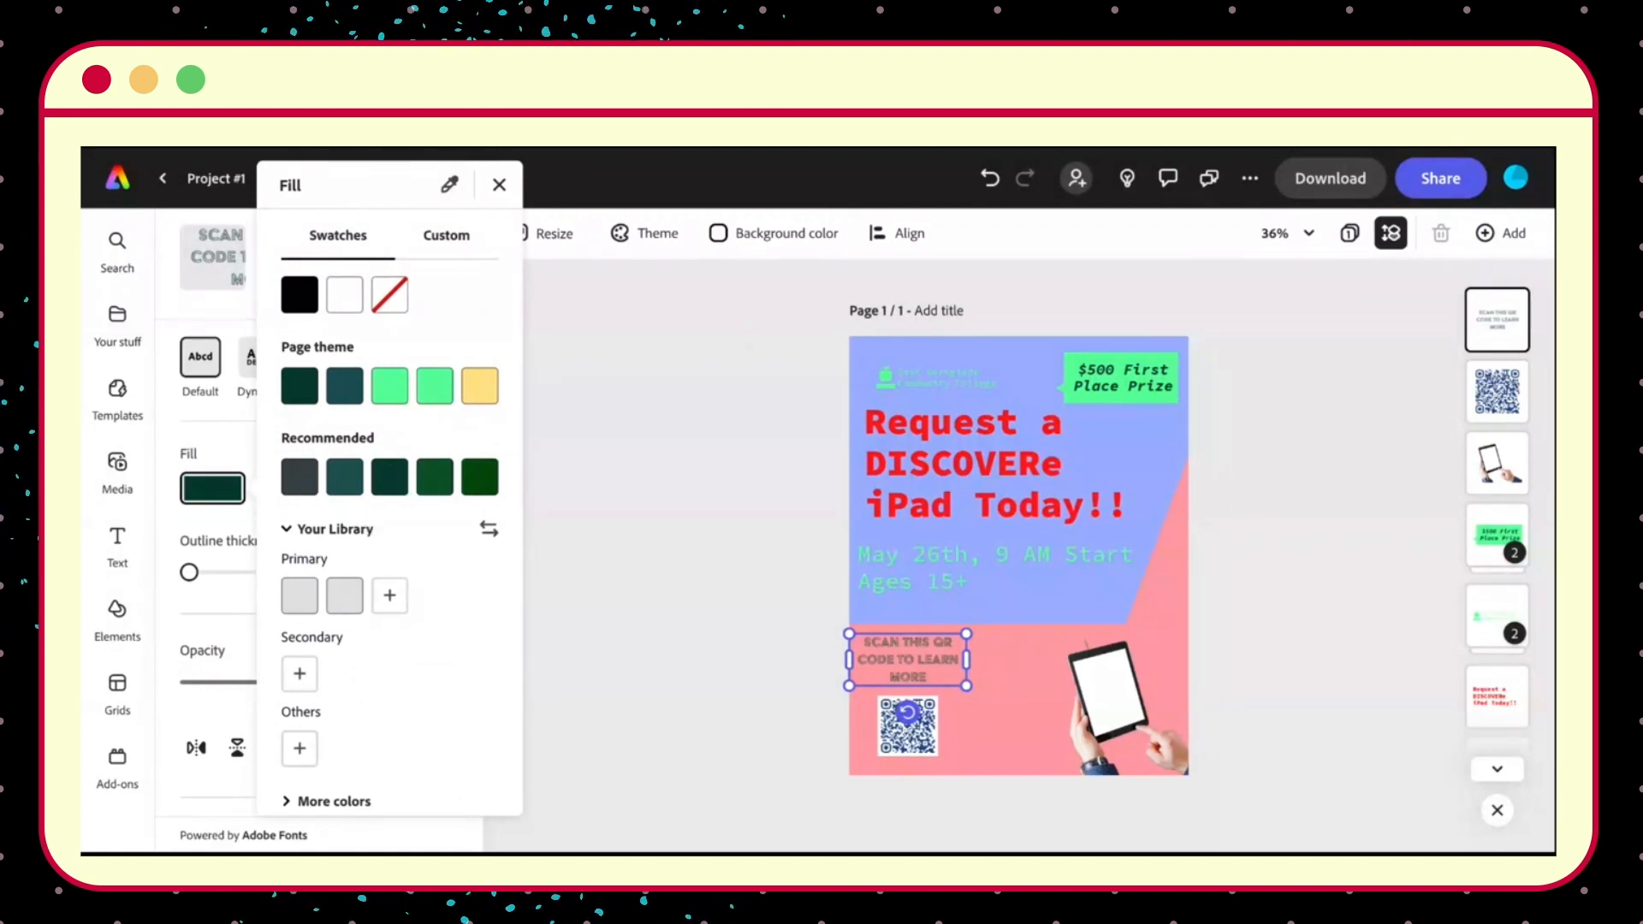
pyautogui.click(896, 464)
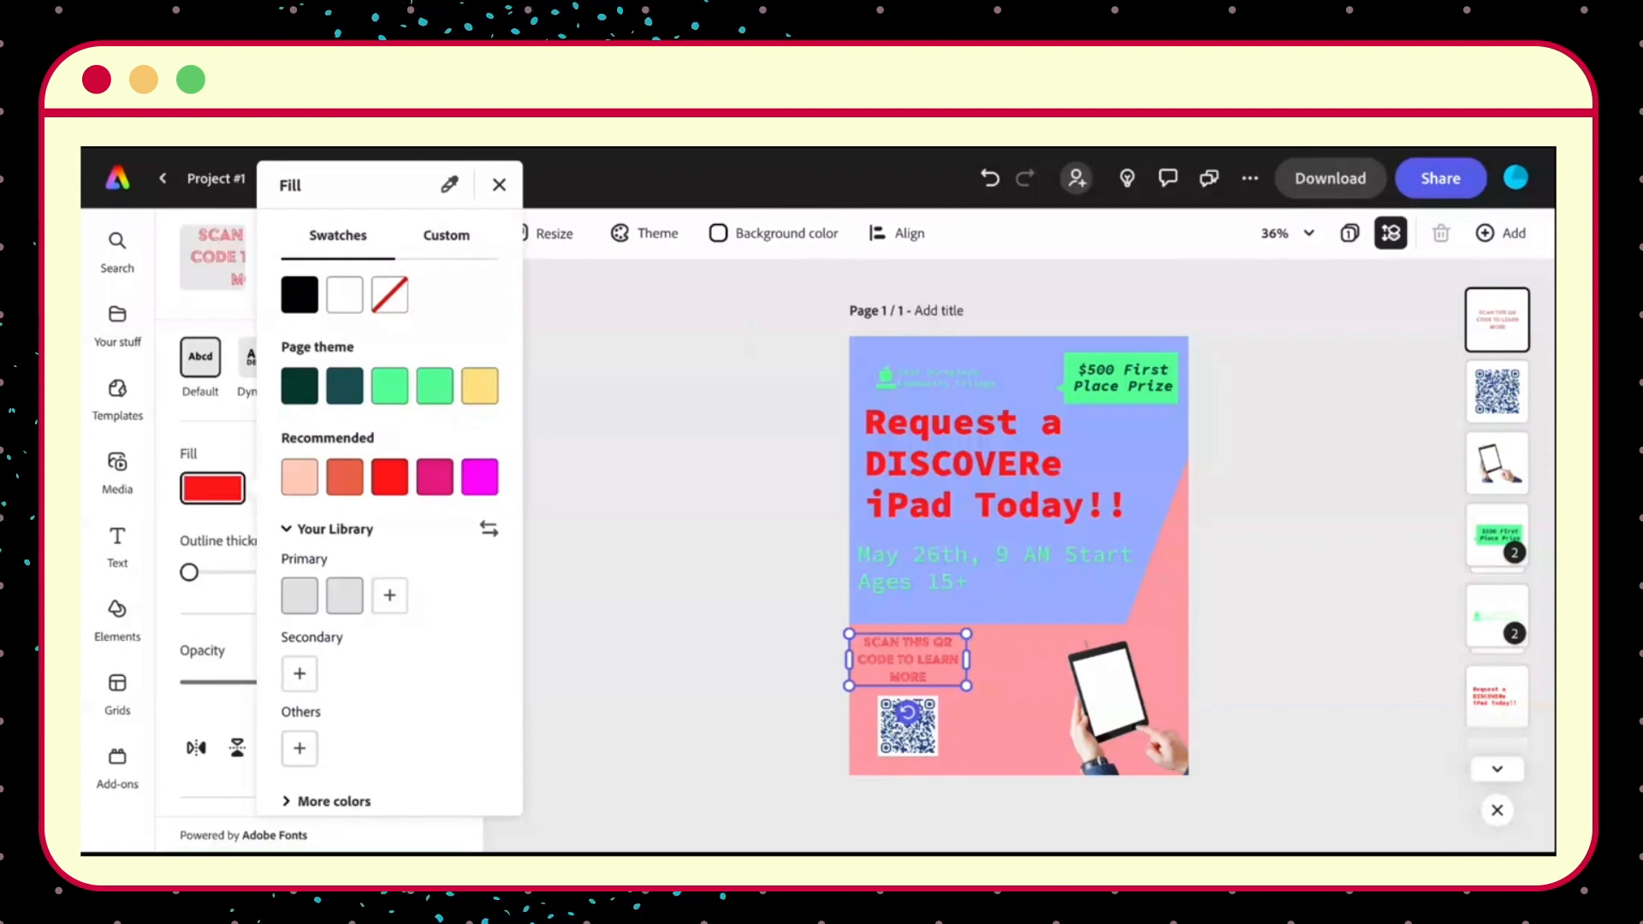
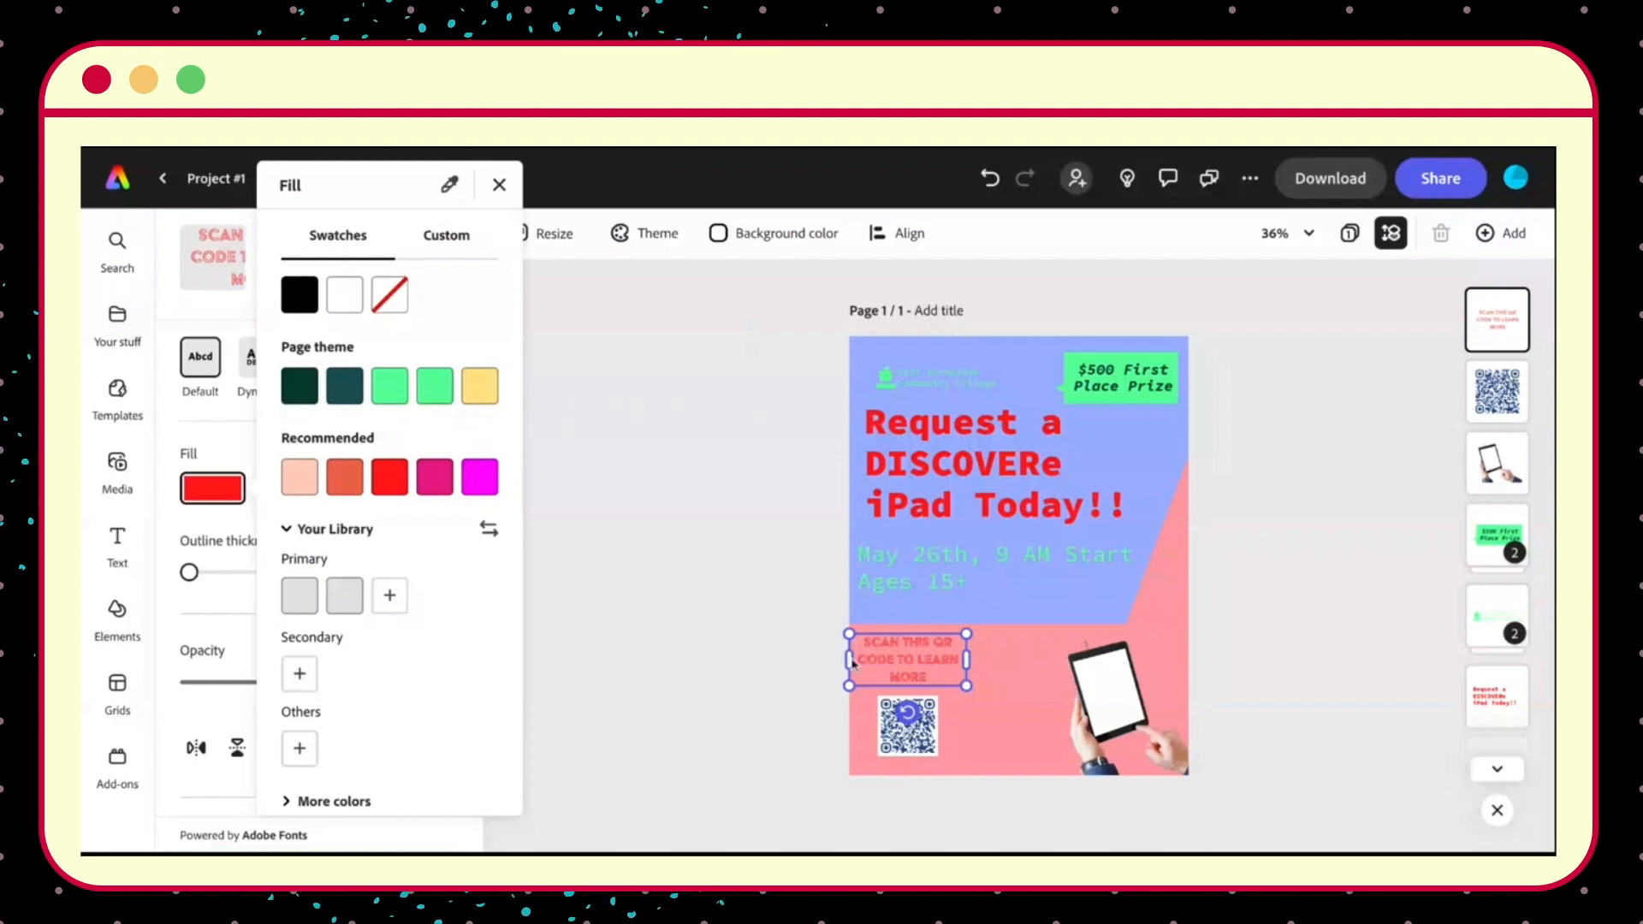
# Change the pink background rectangle's fill to a lighter custom pink.
pyautogui.click(998, 746)
pyautogui.click(998, 746)
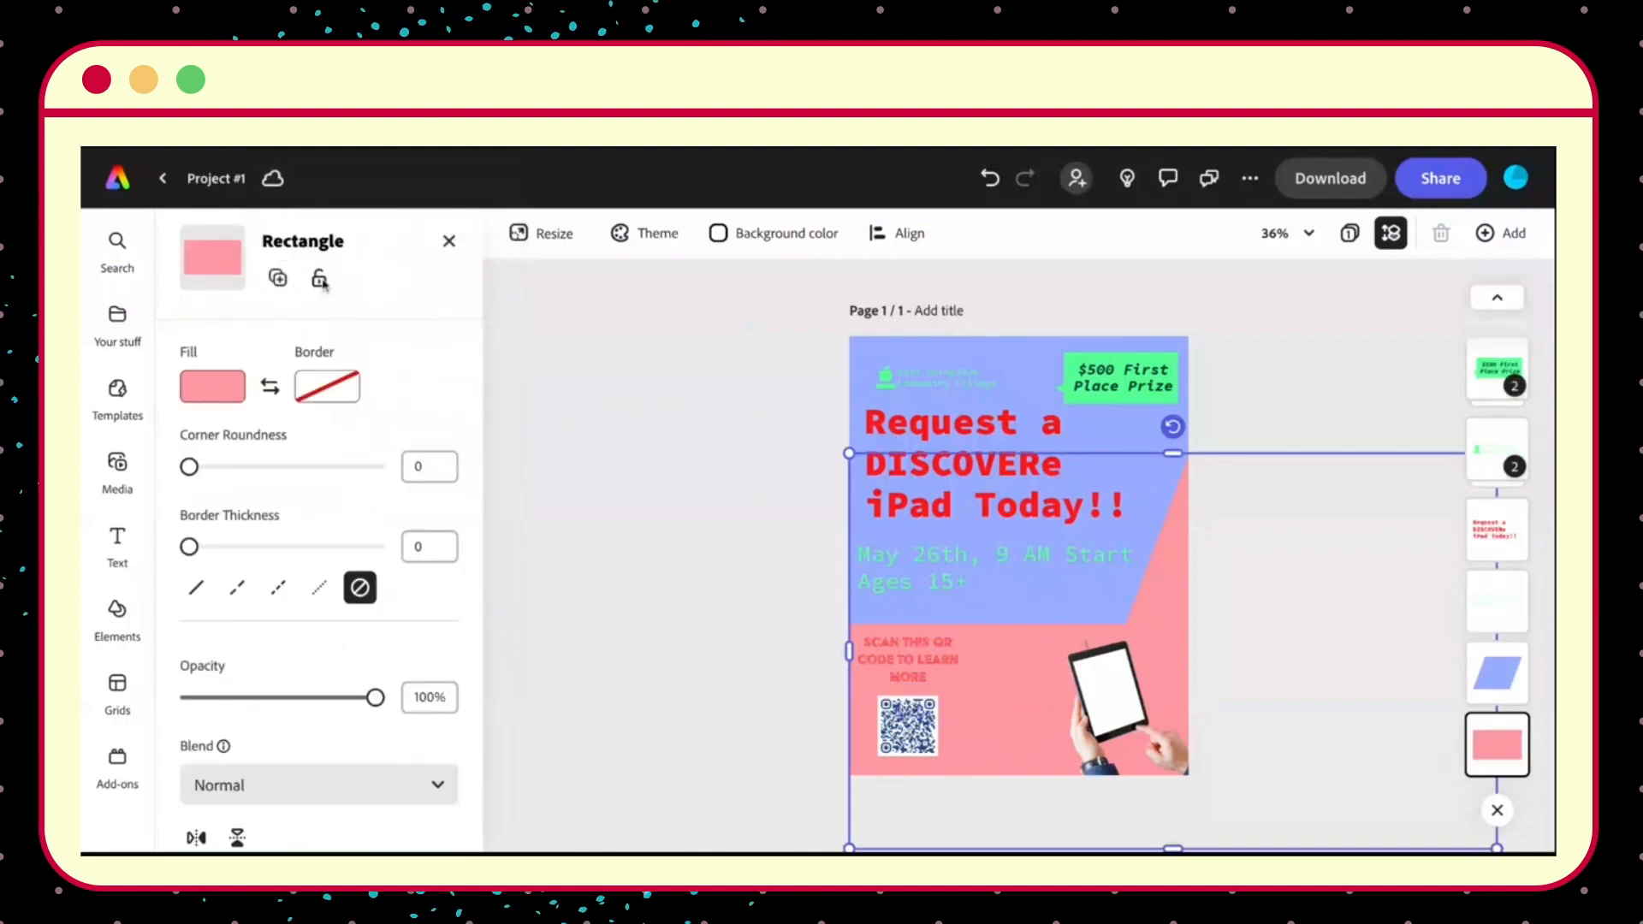
pyautogui.click(216, 399)
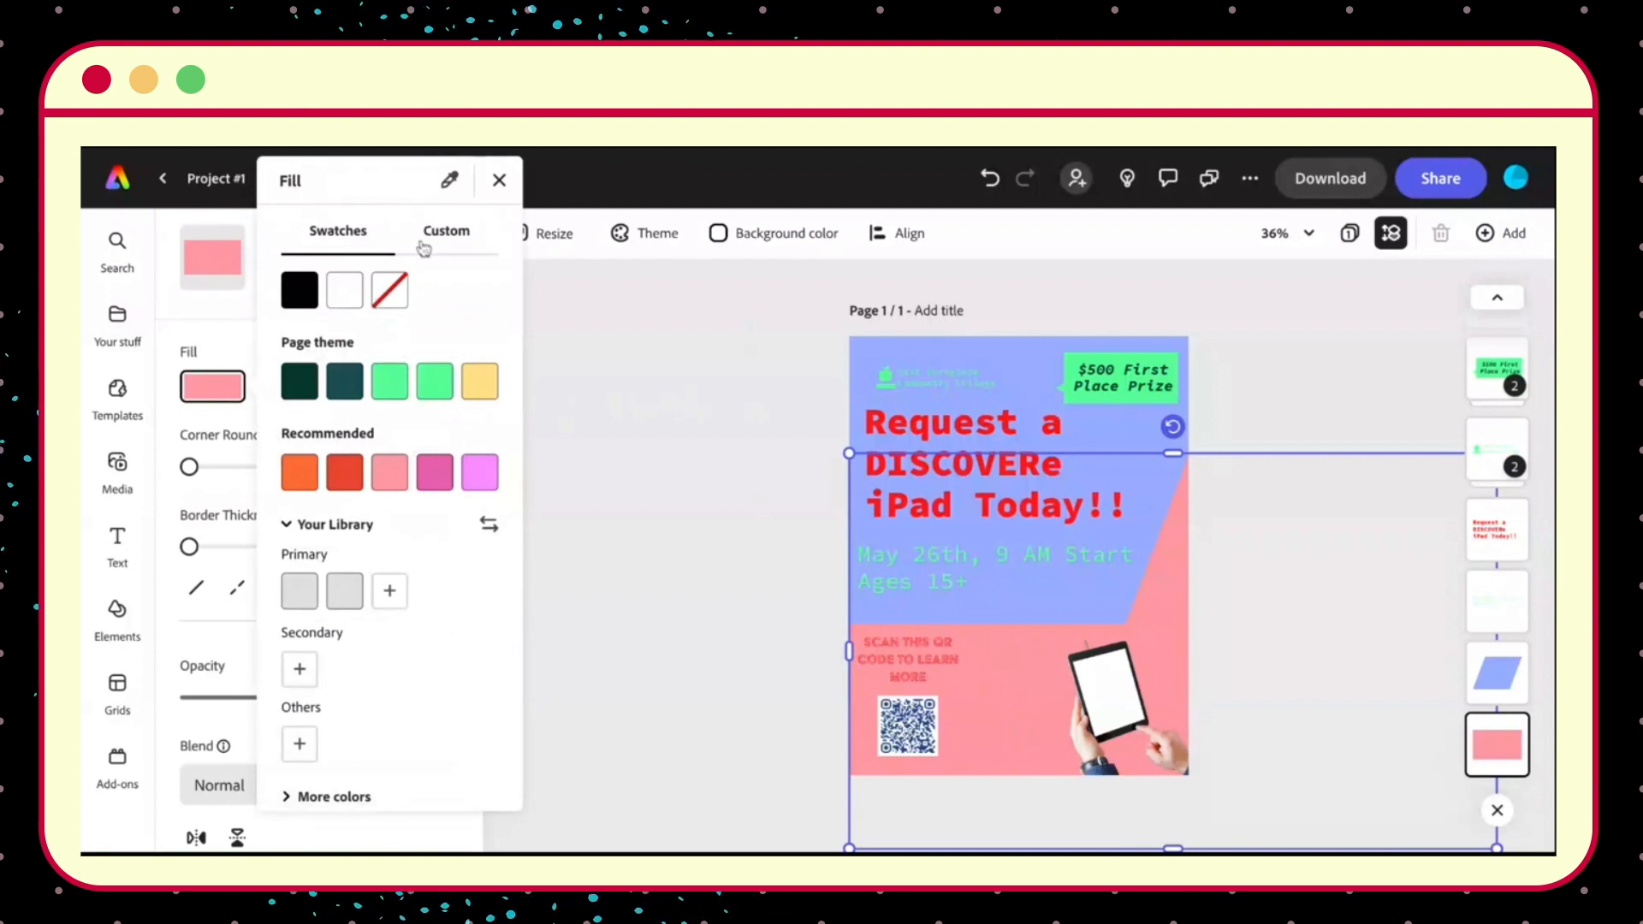
pyautogui.click(428, 248)
pyautogui.moveTo(369, 319); pyautogui.dragTo(341, 315)
pyautogui.click(918, 669)
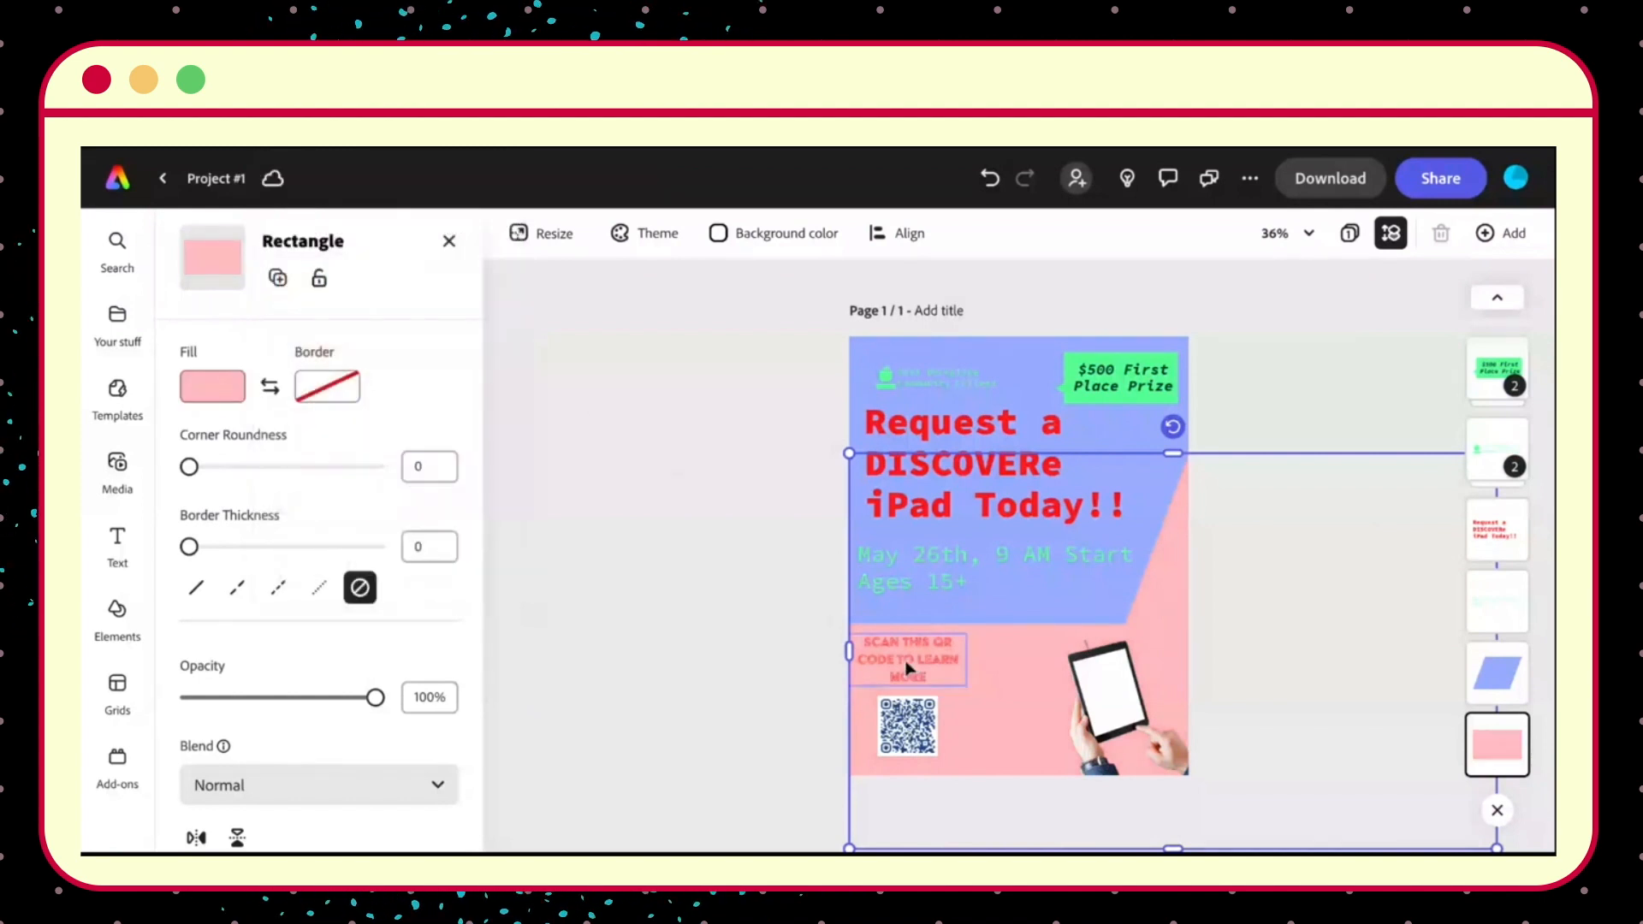
pyautogui.click(748, 634)
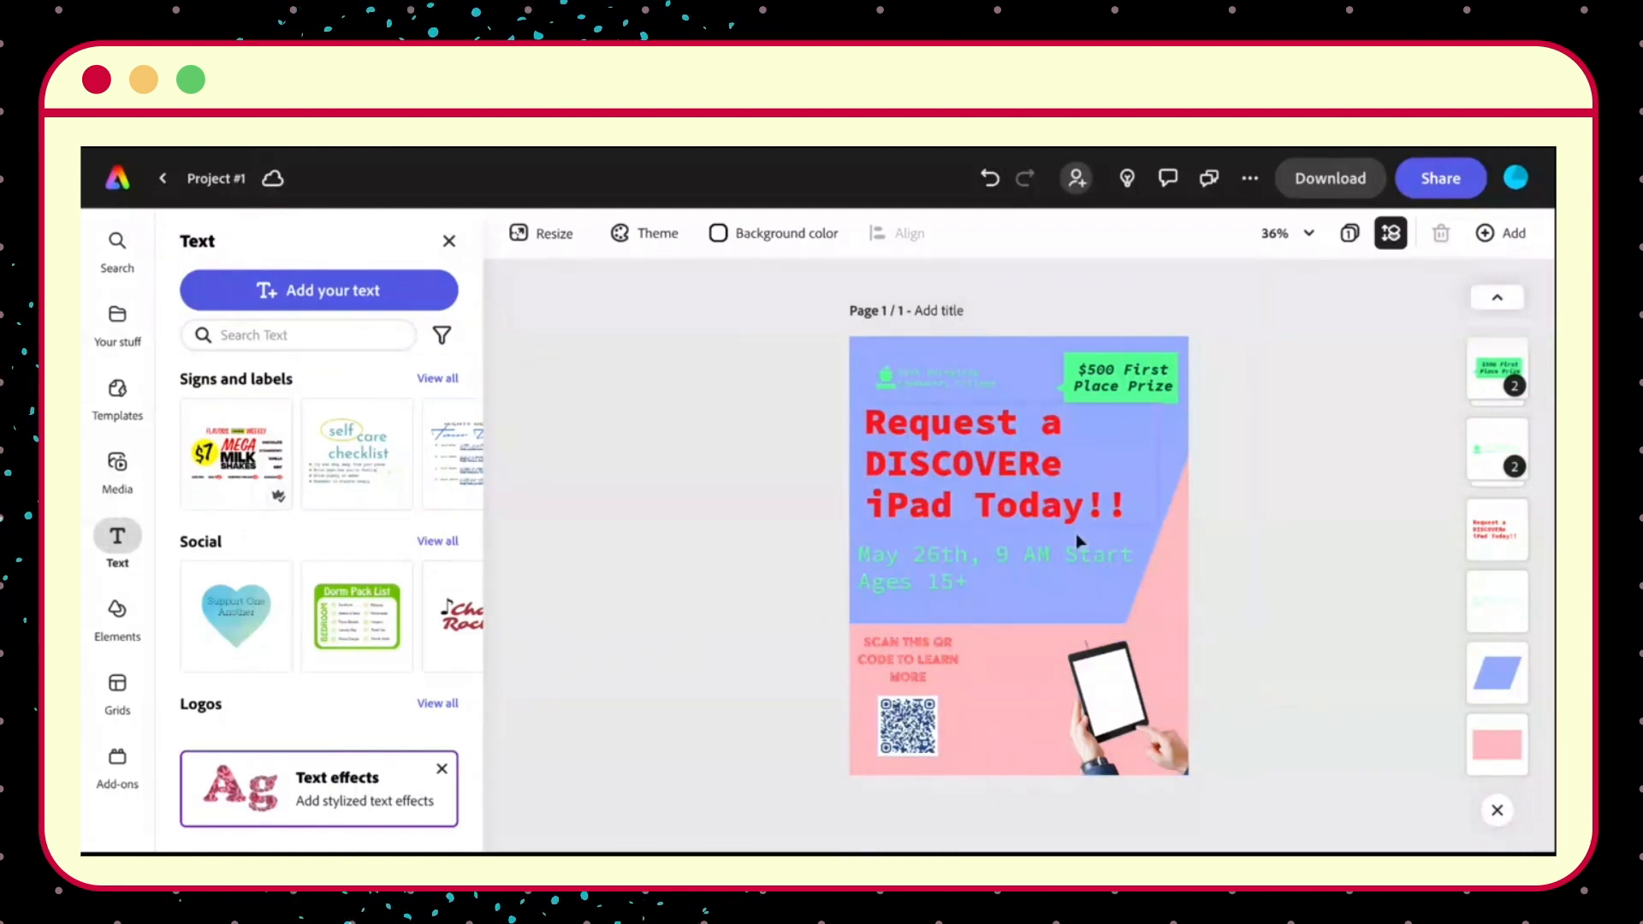
# Replace the date and age text below the headline with "We are located in the First Floor of the Fresno State Library".
pyautogui.click(1047, 573)
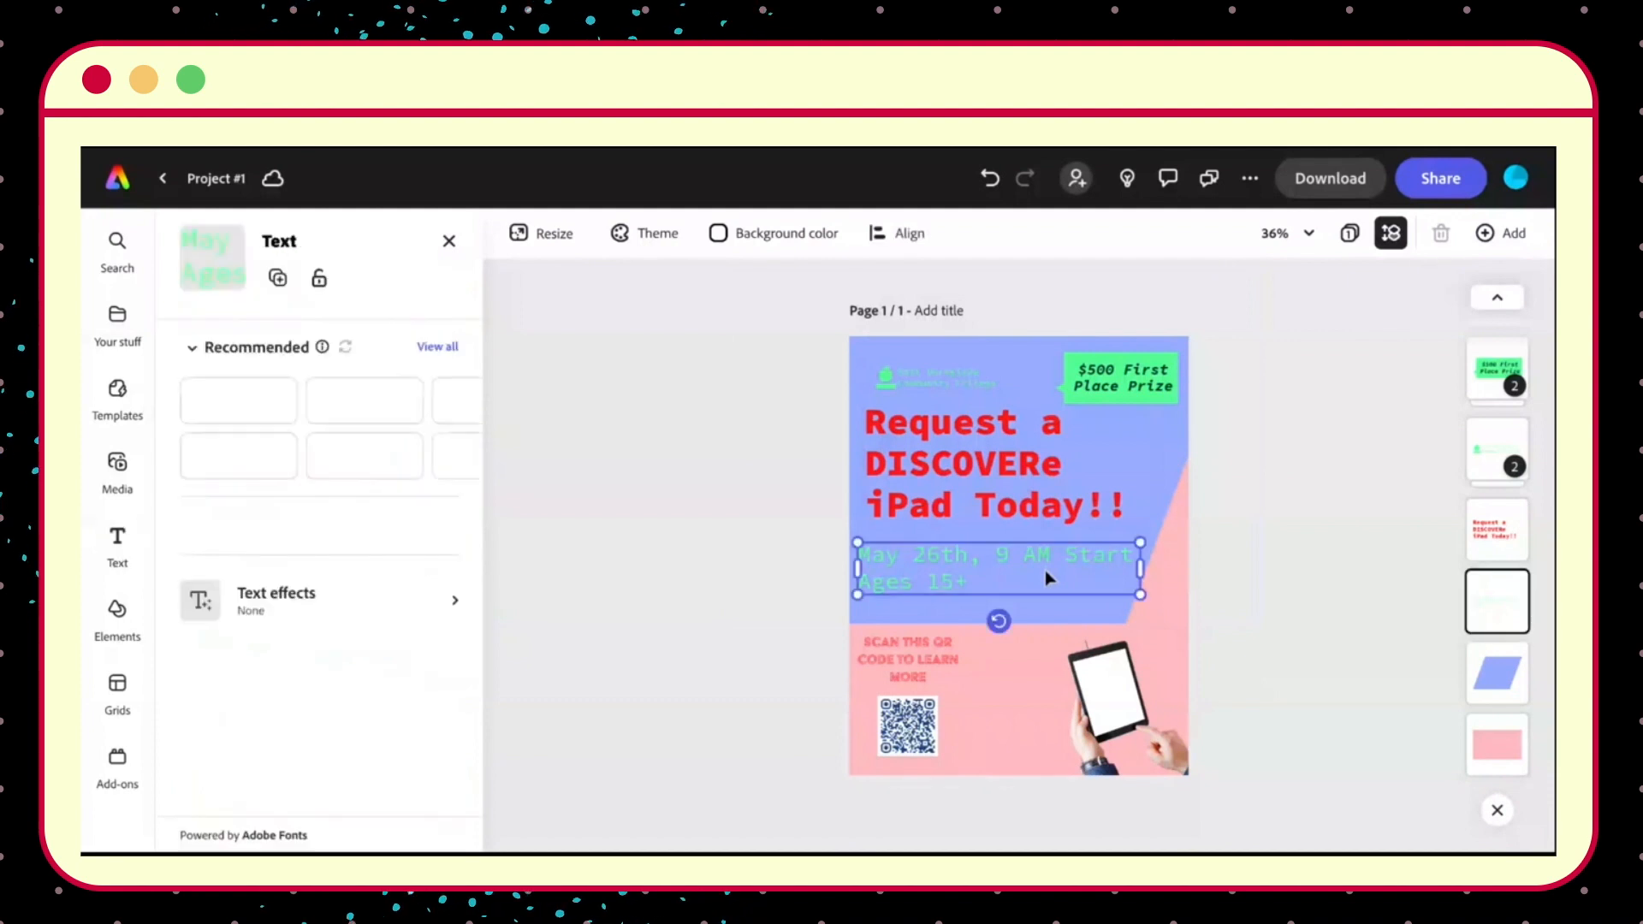
pyautogui.click(971, 579)
pyautogui.hotkey('ctrl', 'a')
pyautogui.press('BackSpace')
pyautogui.write('We a')
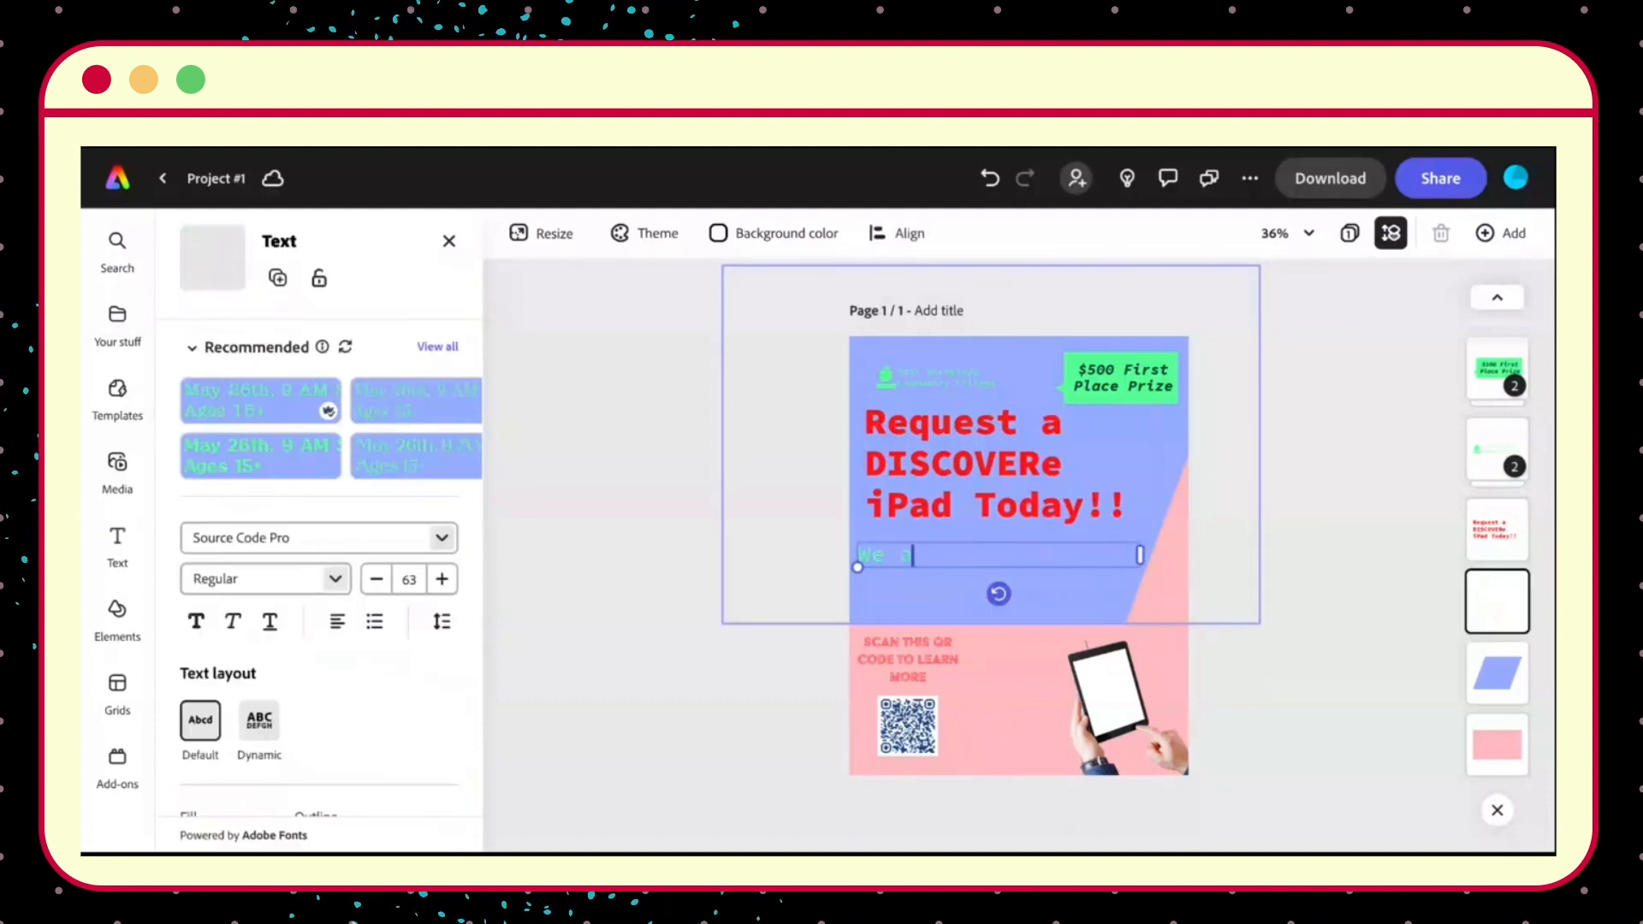
pyautogui.write('re located in the Fir')
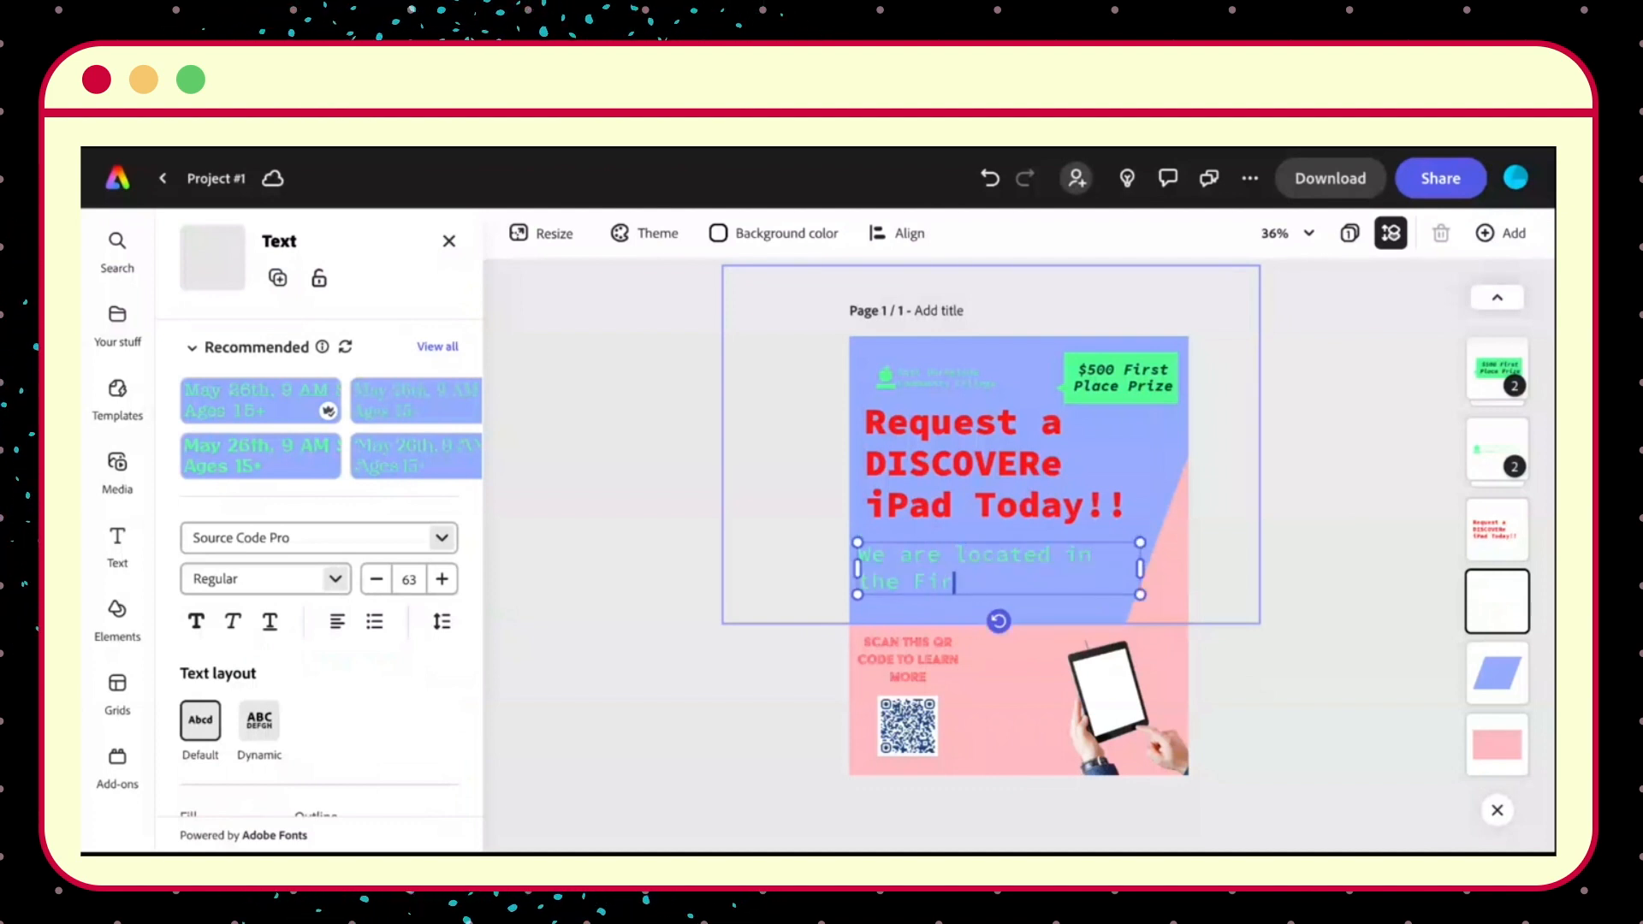
pyautogui.write('st Floor o')
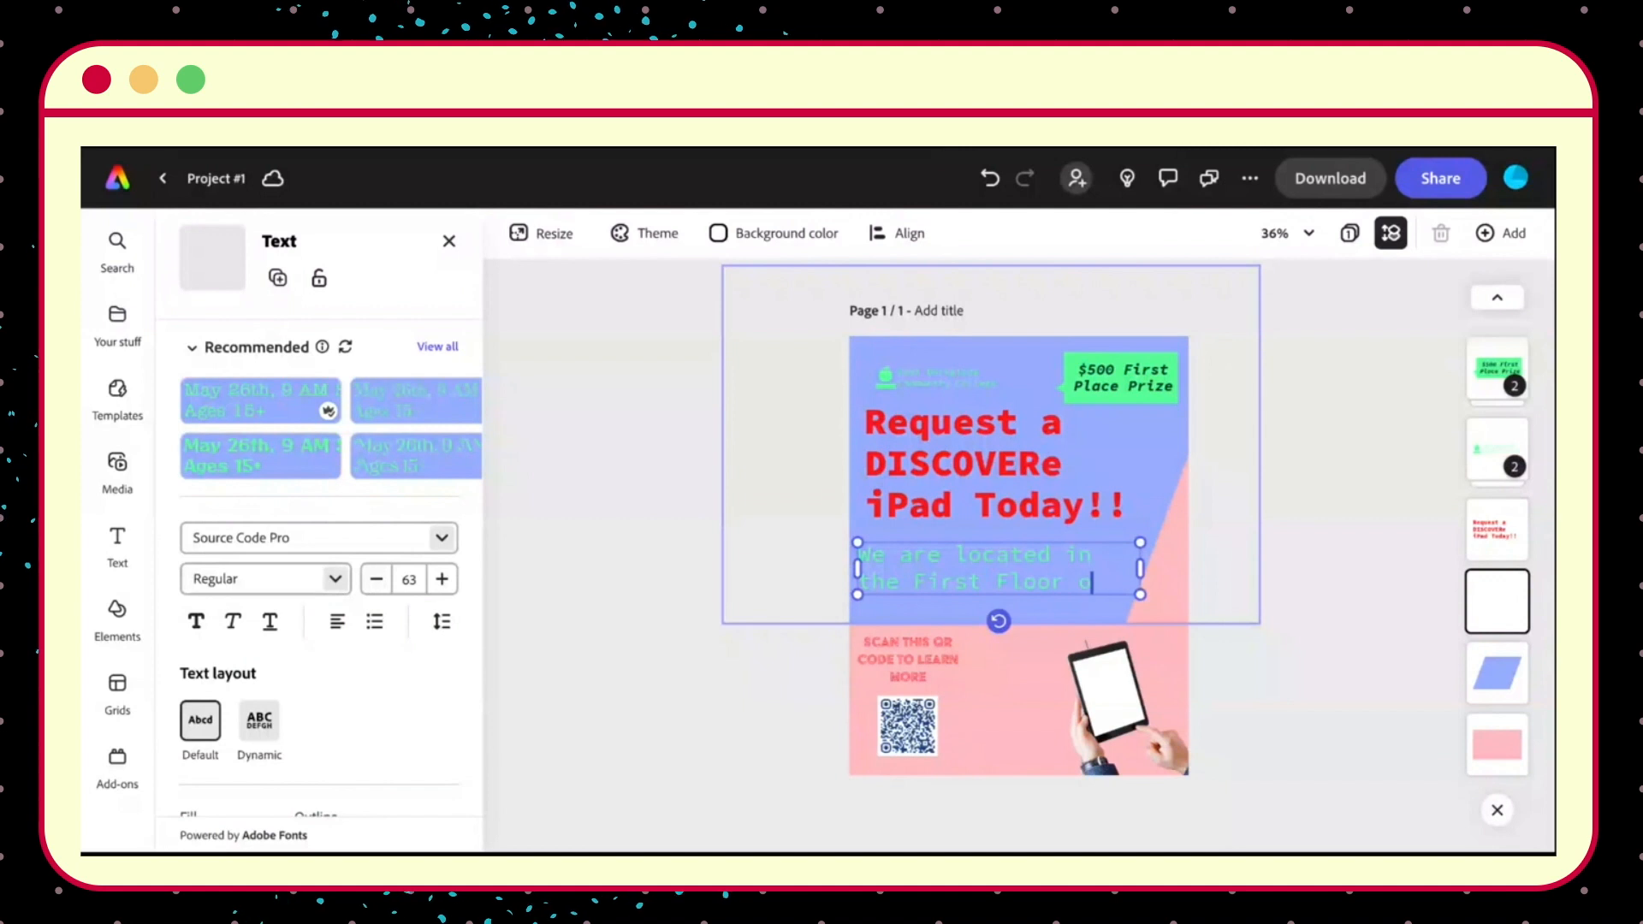
pyautogui.write('f the Fresnp')
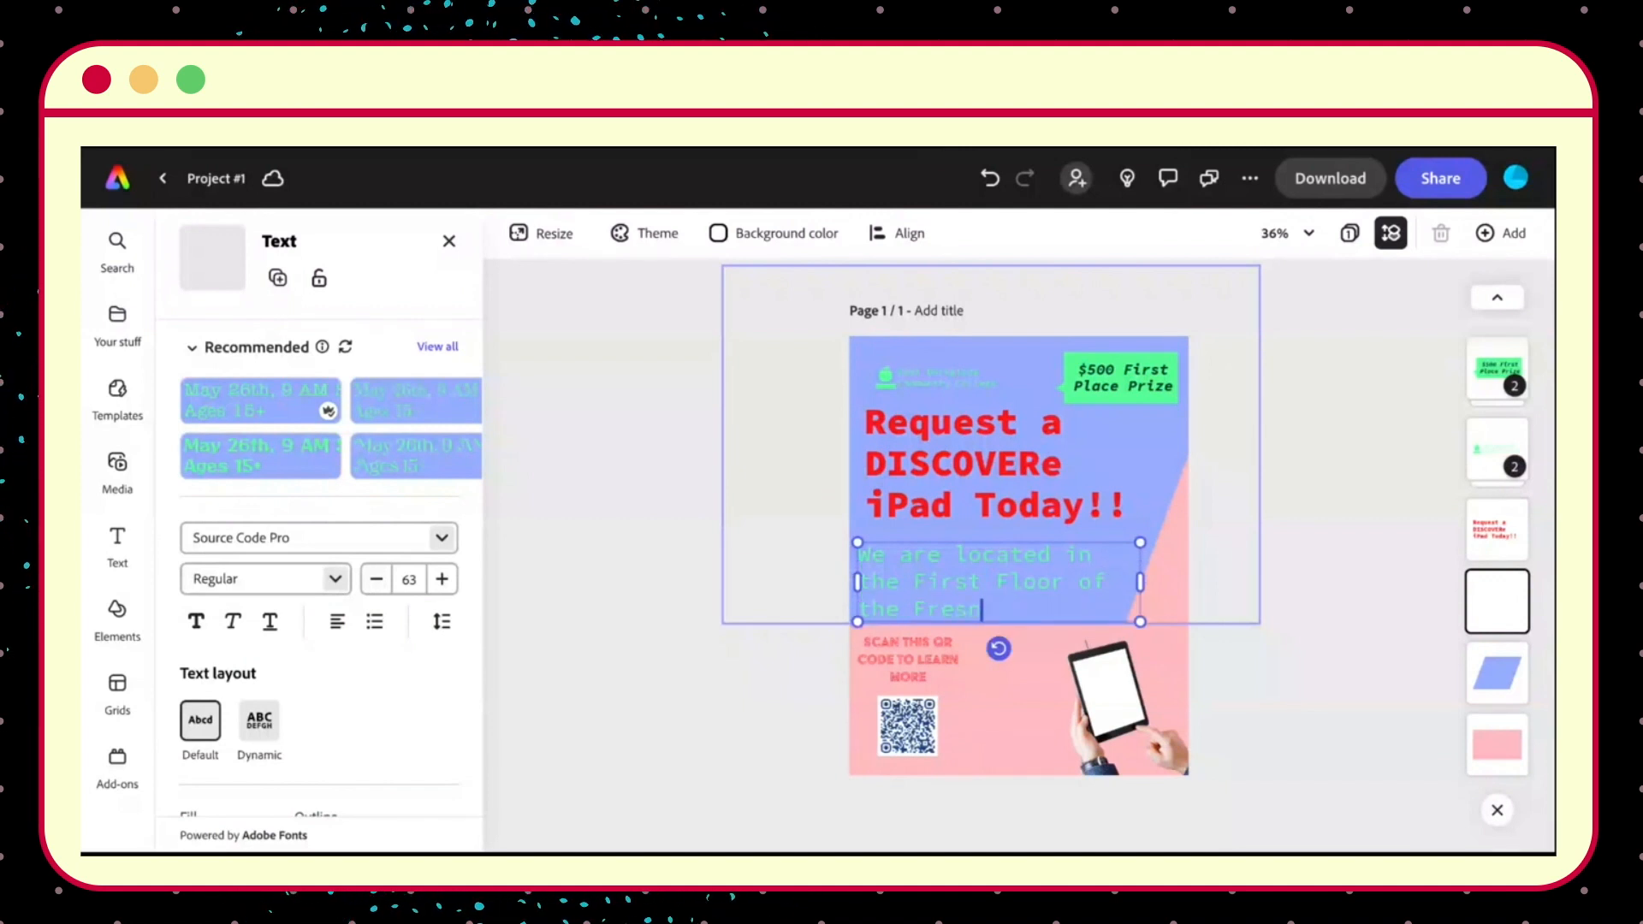
pyautogui.press('BackSpace')
pyautogui.press('BackSpace')
pyautogui.write('o ')
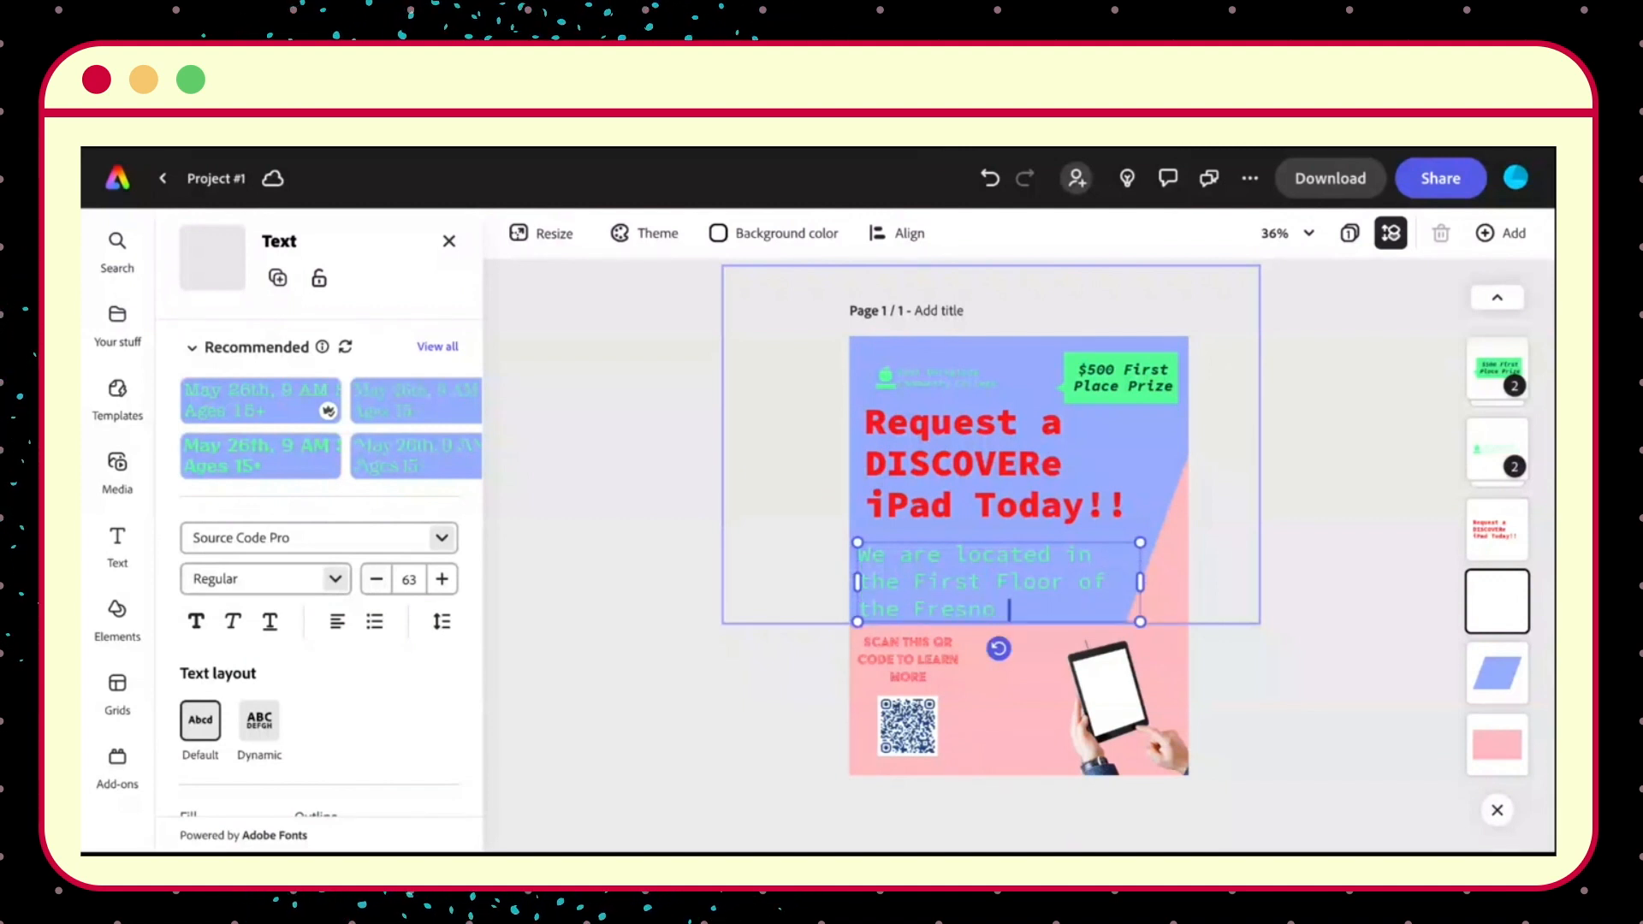
pyautogui.write('State Library')
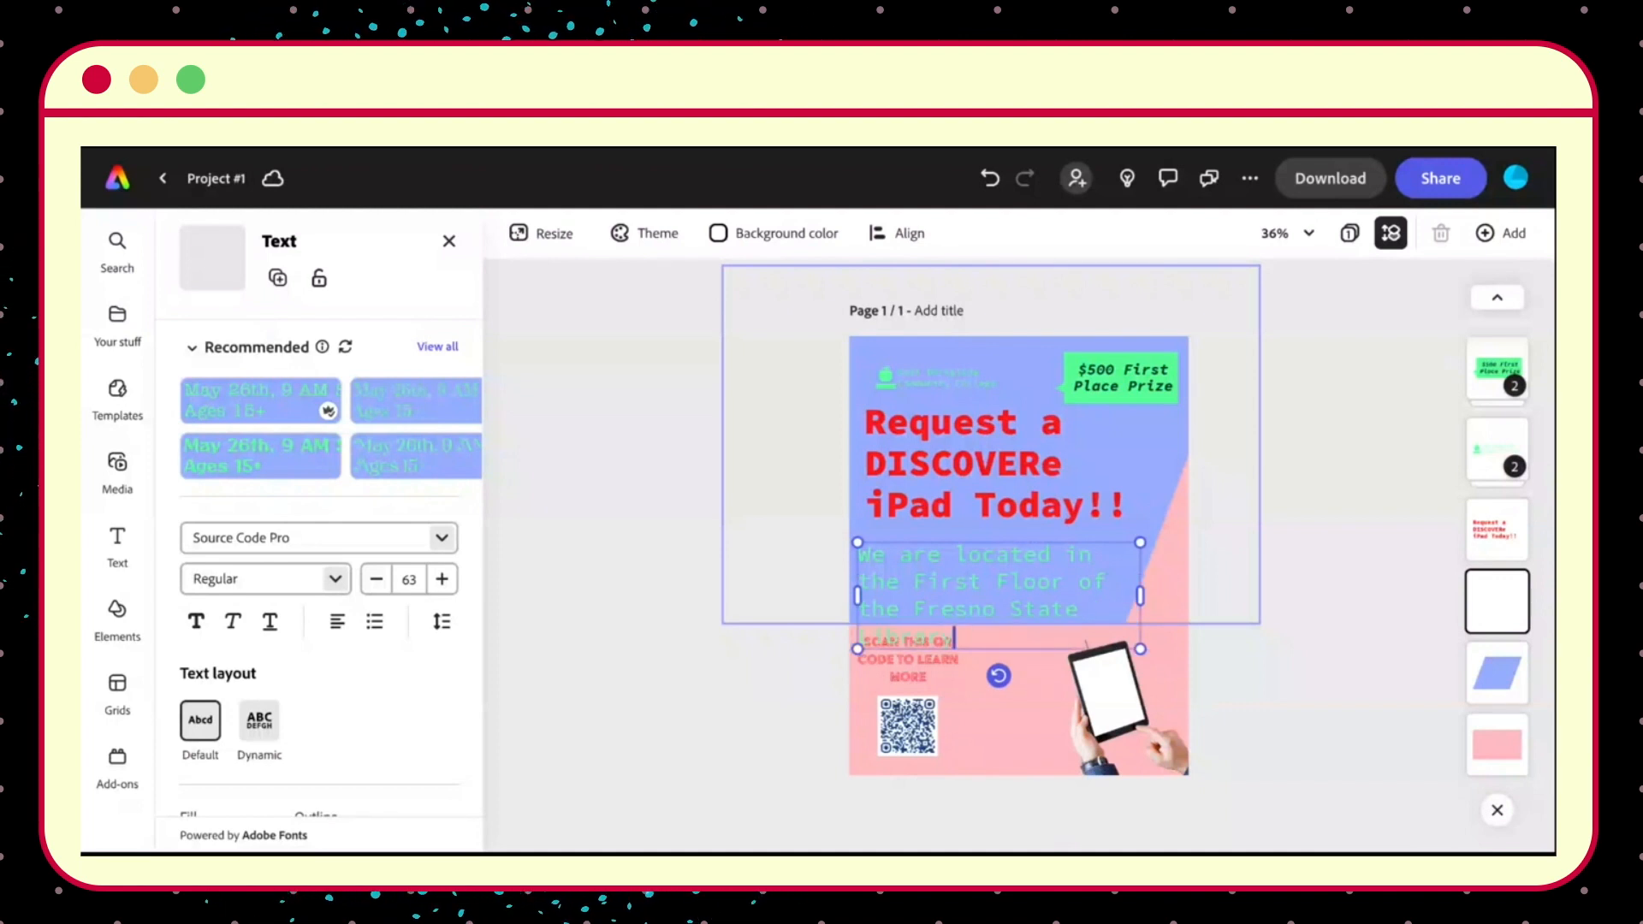
# Set the location text's font size to 45.
pyautogui.hotkey('ctrl', 'a')
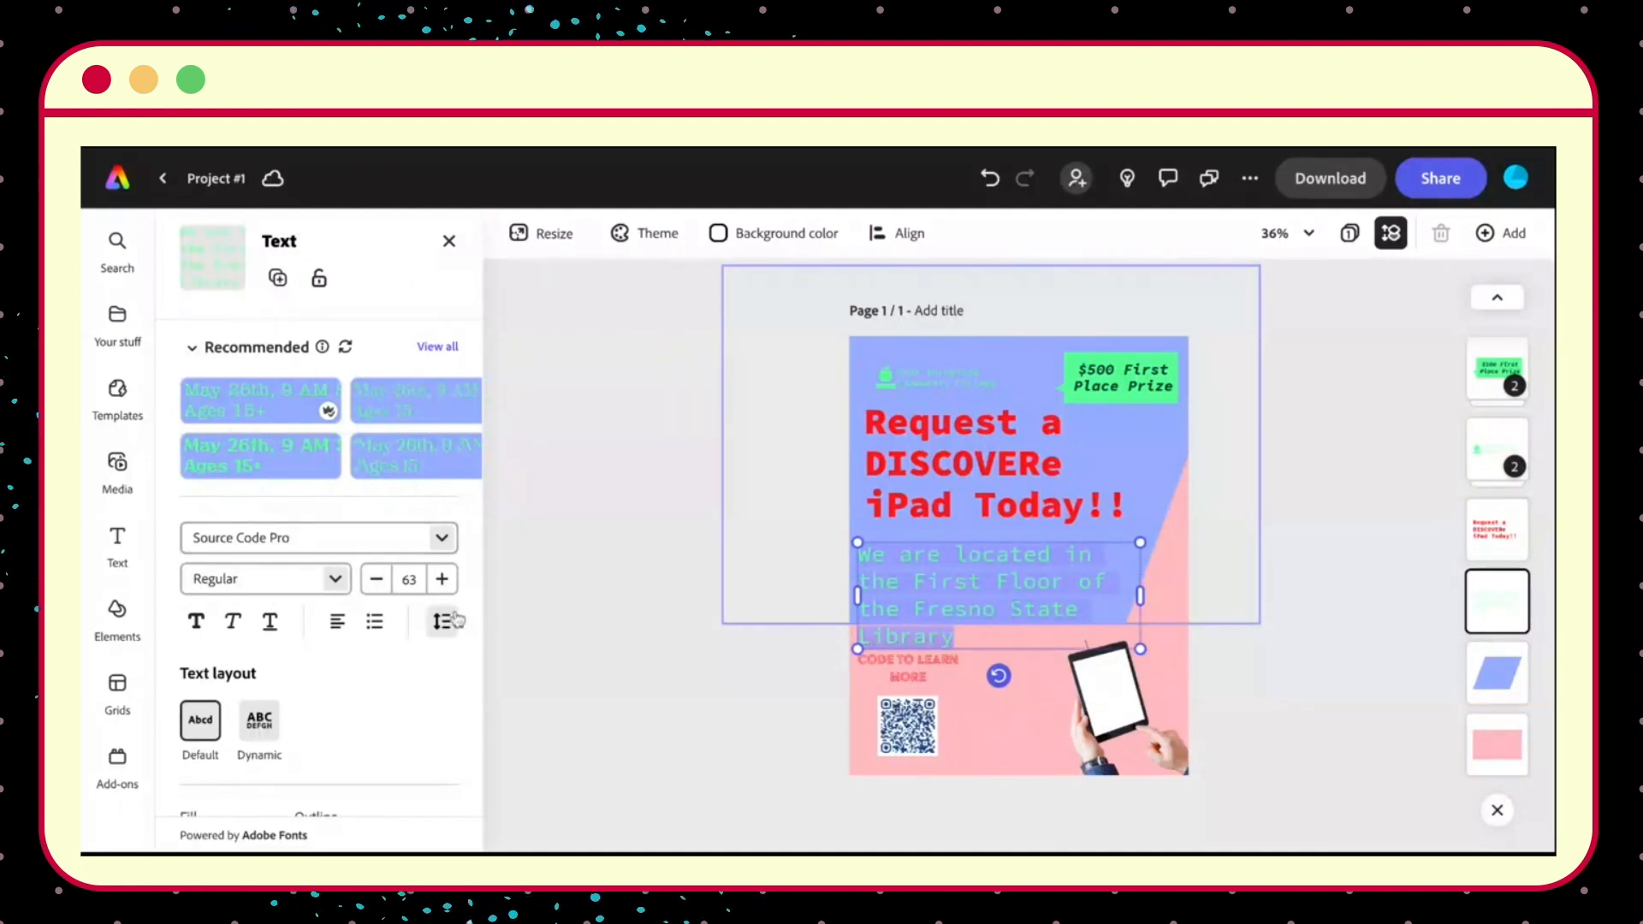
pyautogui.click(419, 577)
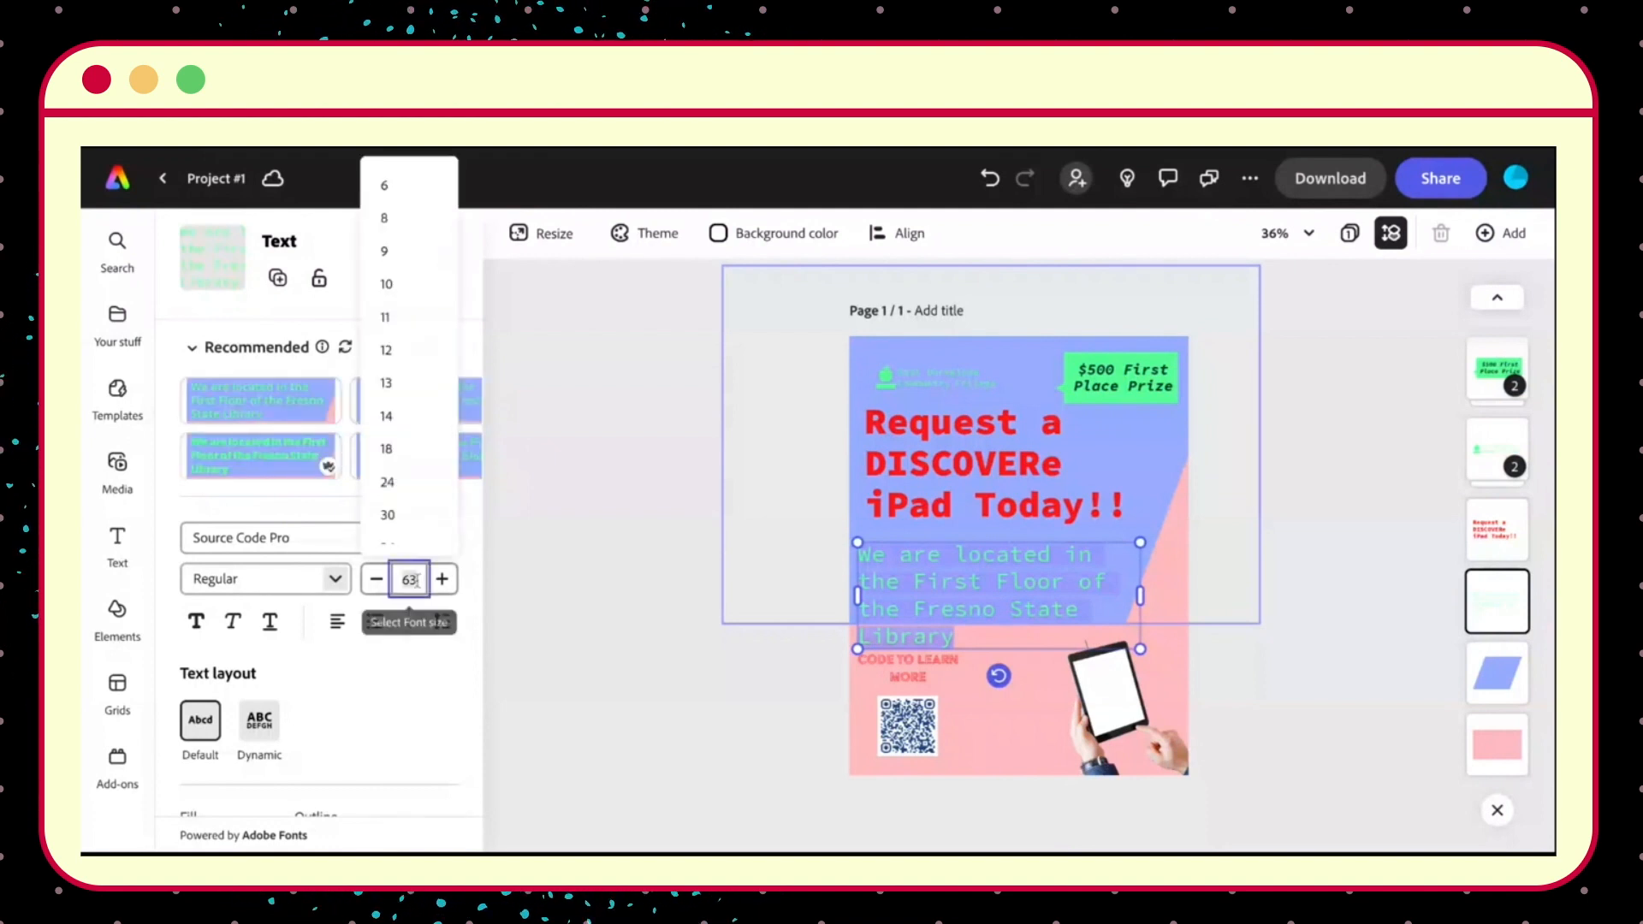
pyautogui.click(417, 580)
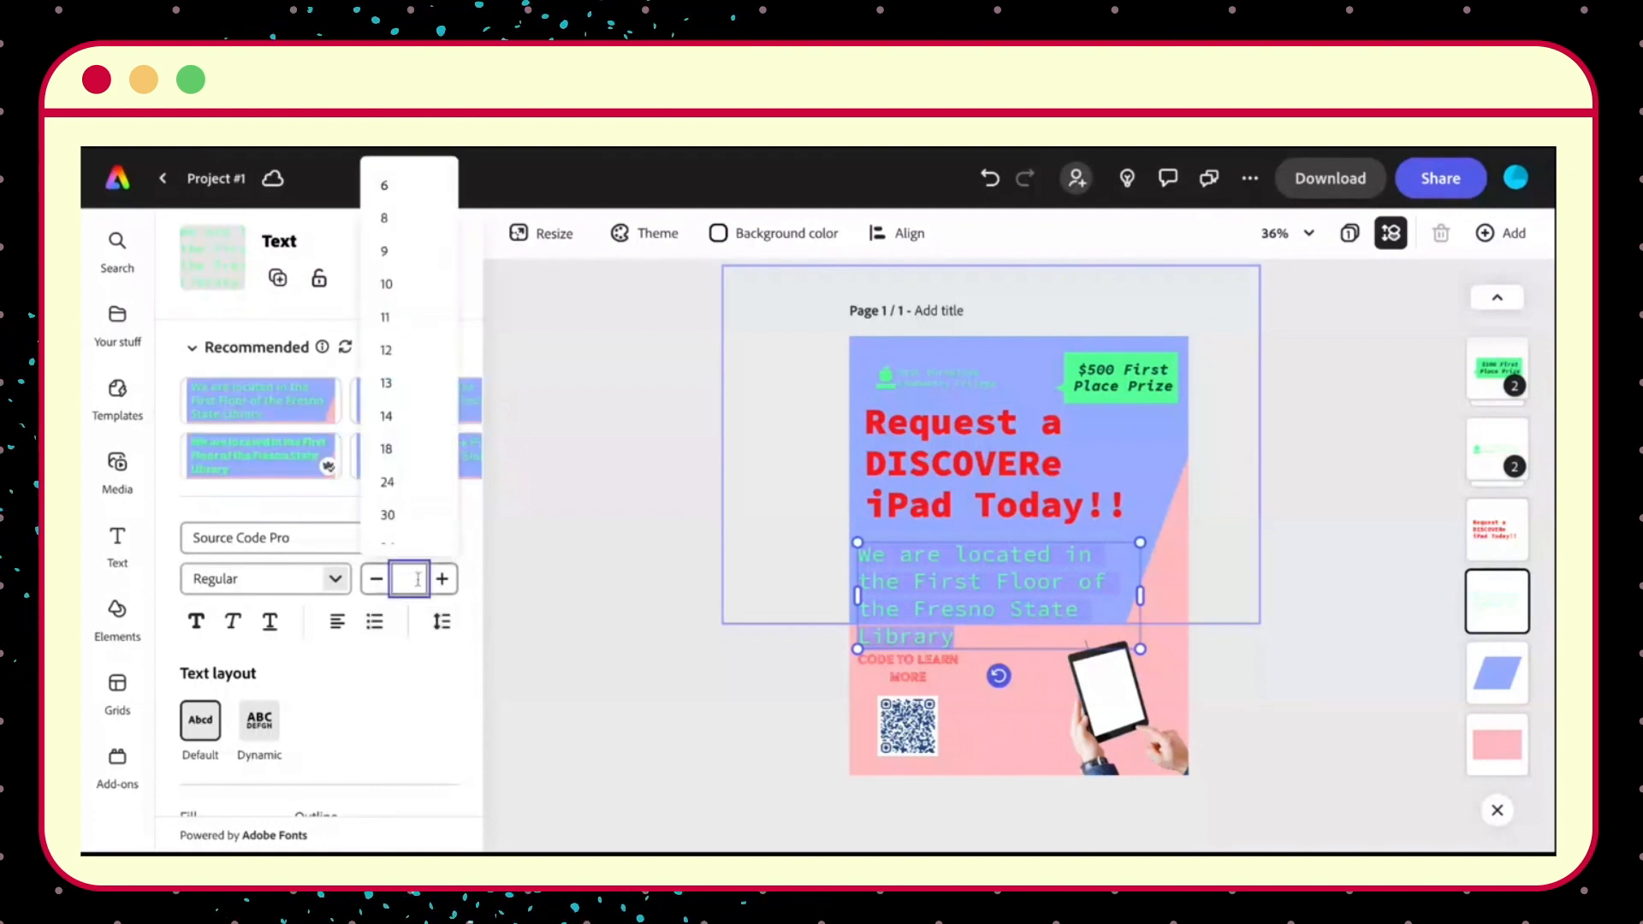
pyautogui.press('Return')
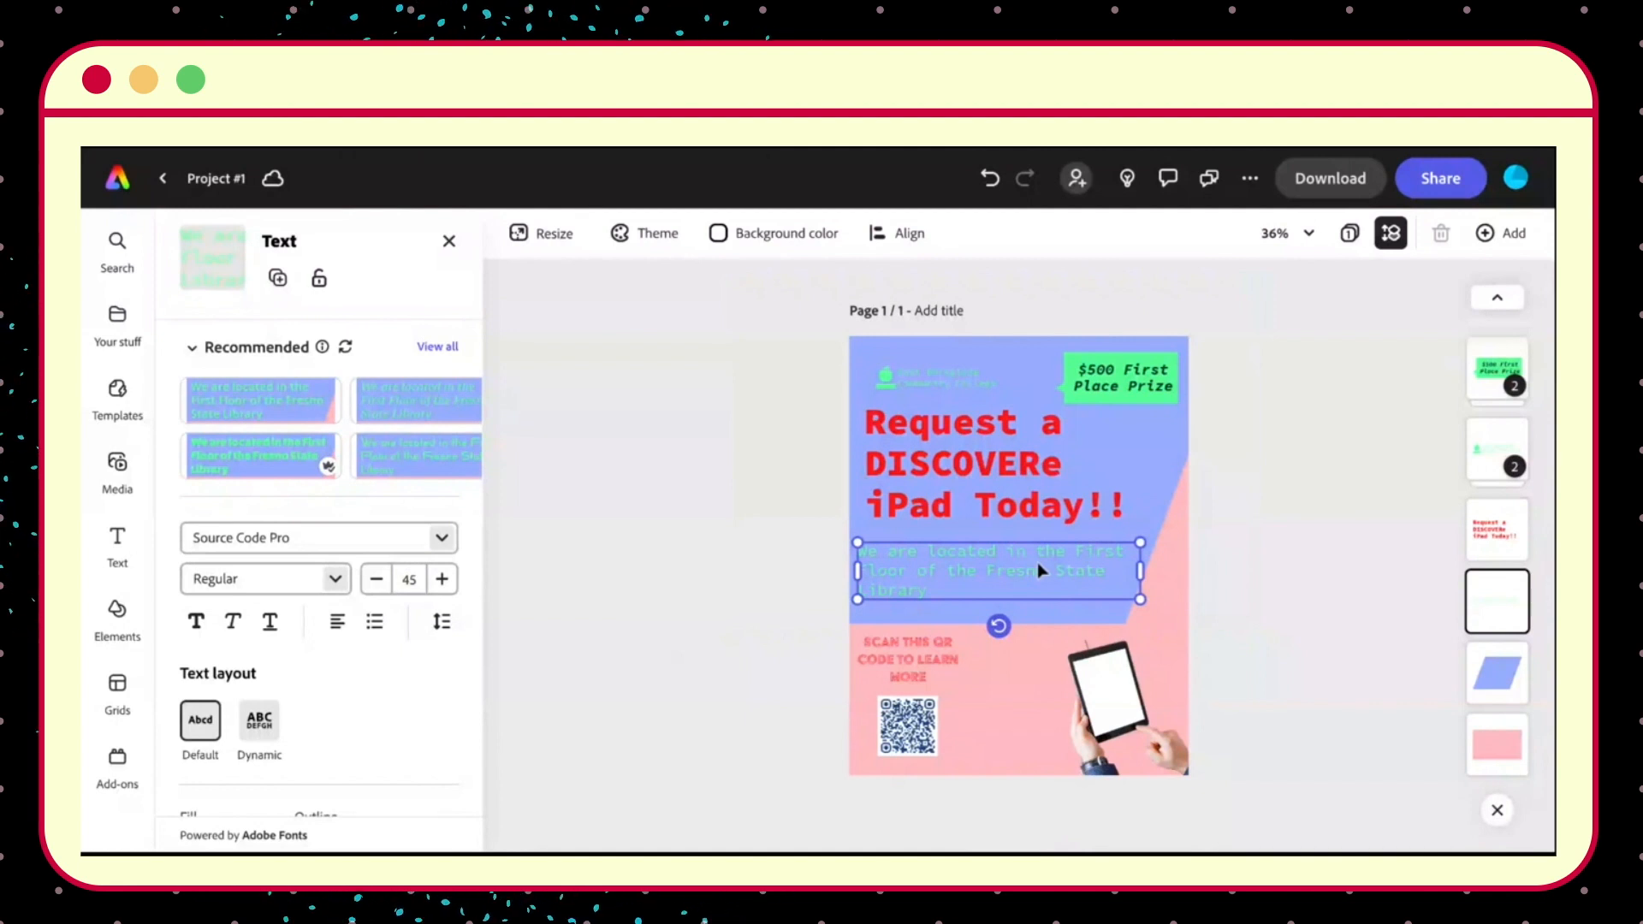
# Recolour the location text's fill with the red sampled from the headline.
pyautogui.scroll(-2, 376, 569)
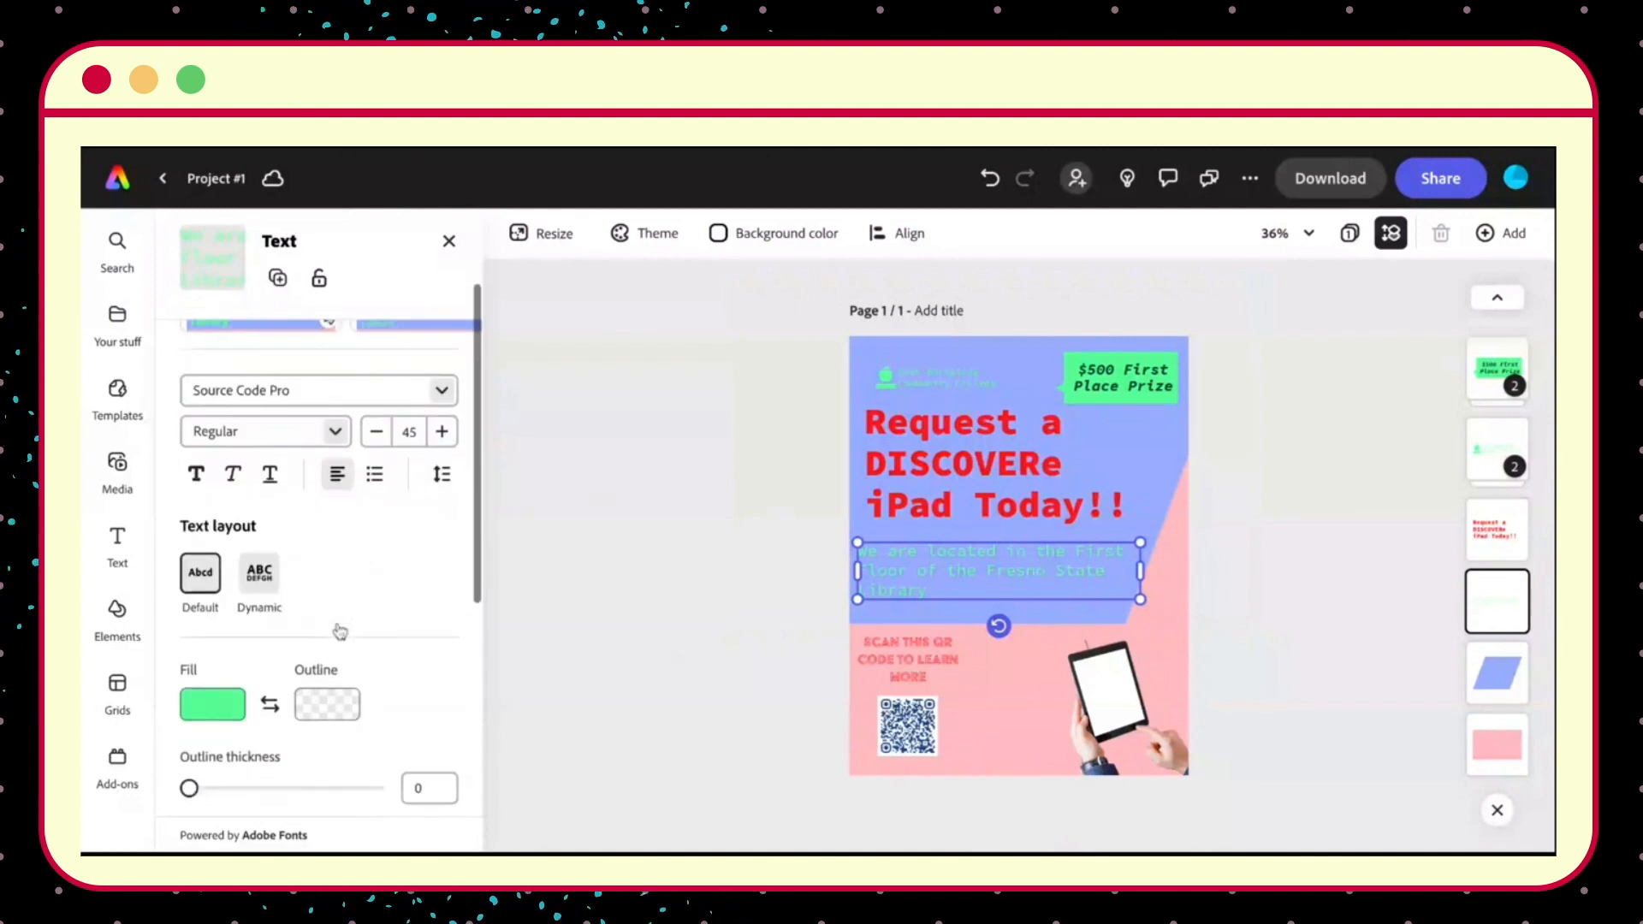
pyautogui.click(221, 715)
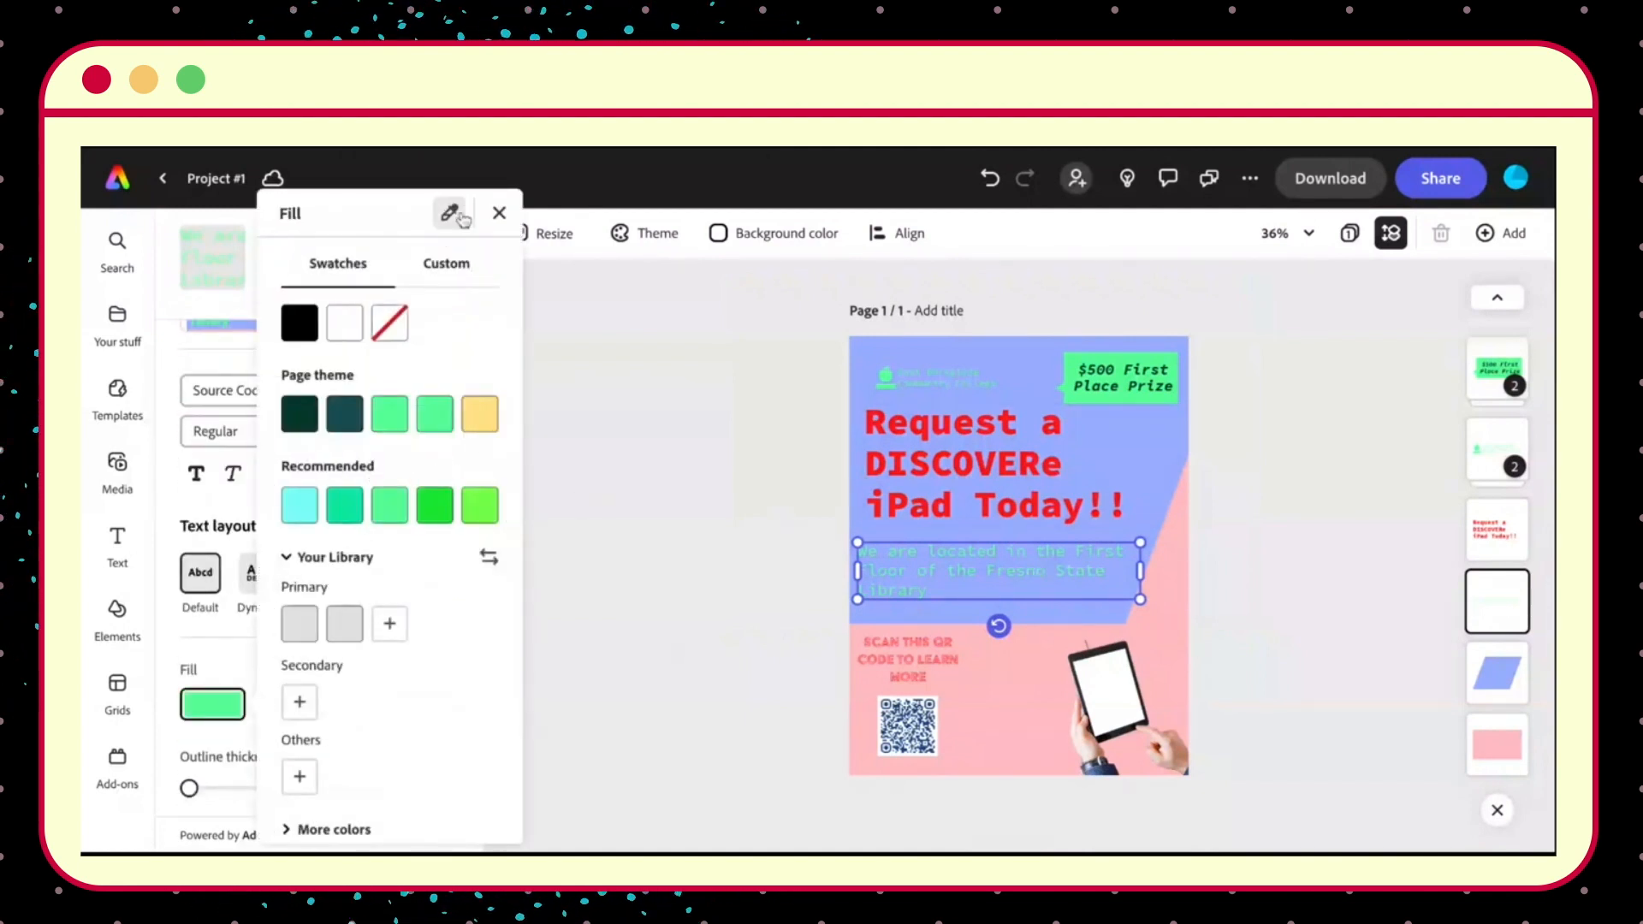
pyautogui.click(879, 432)
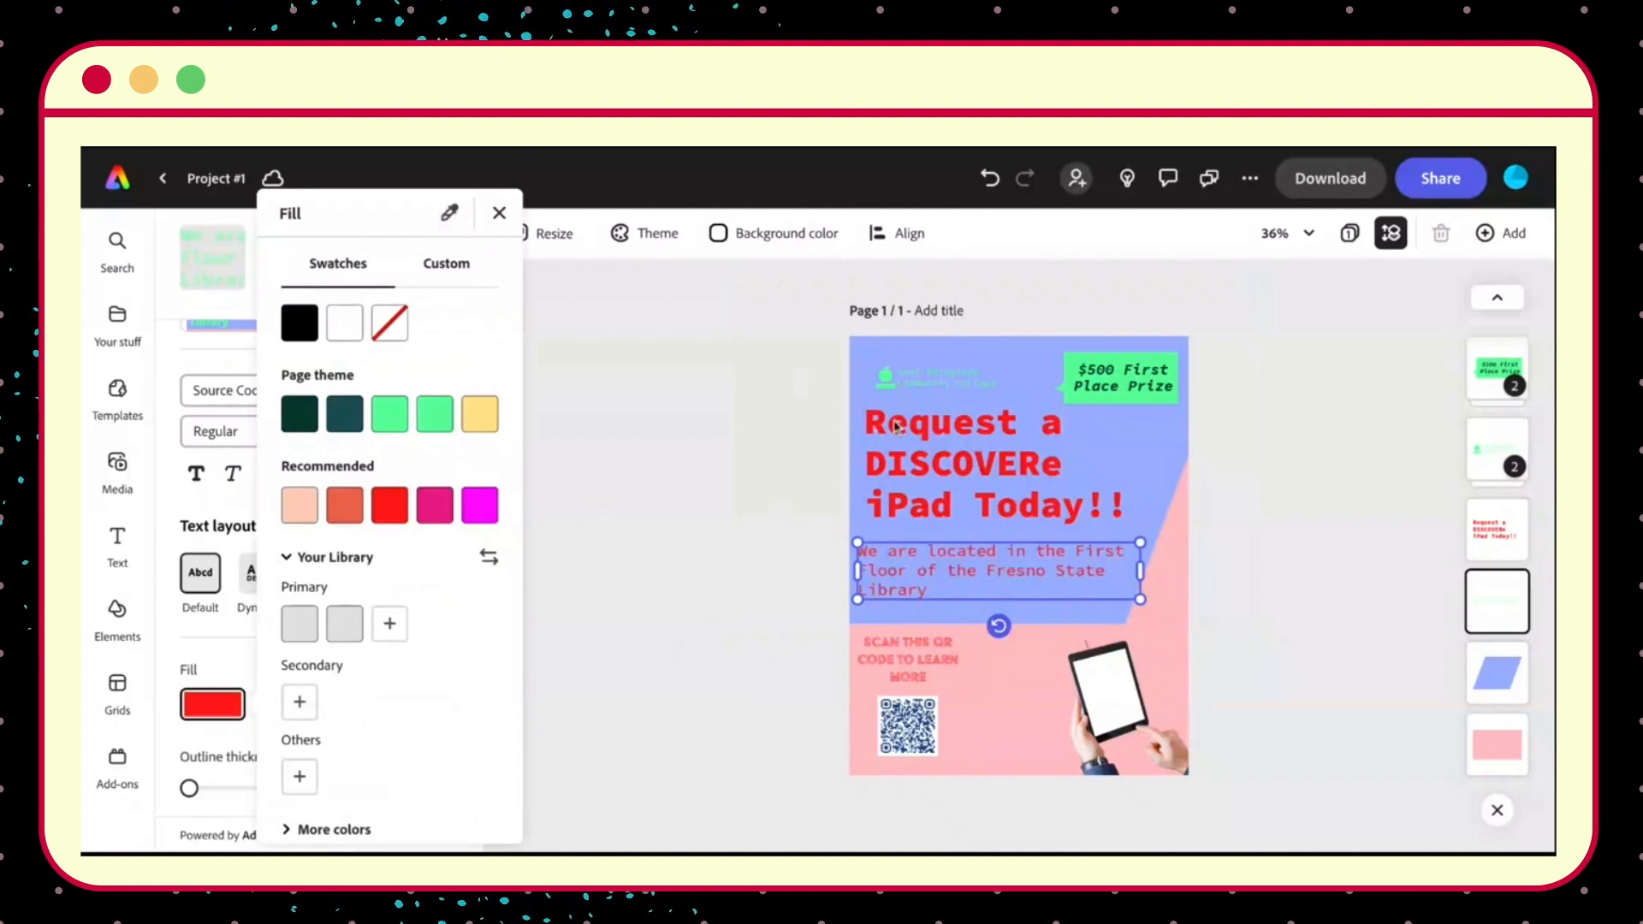
pyautogui.click(822, 565)
pyautogui.click(1339, 562)
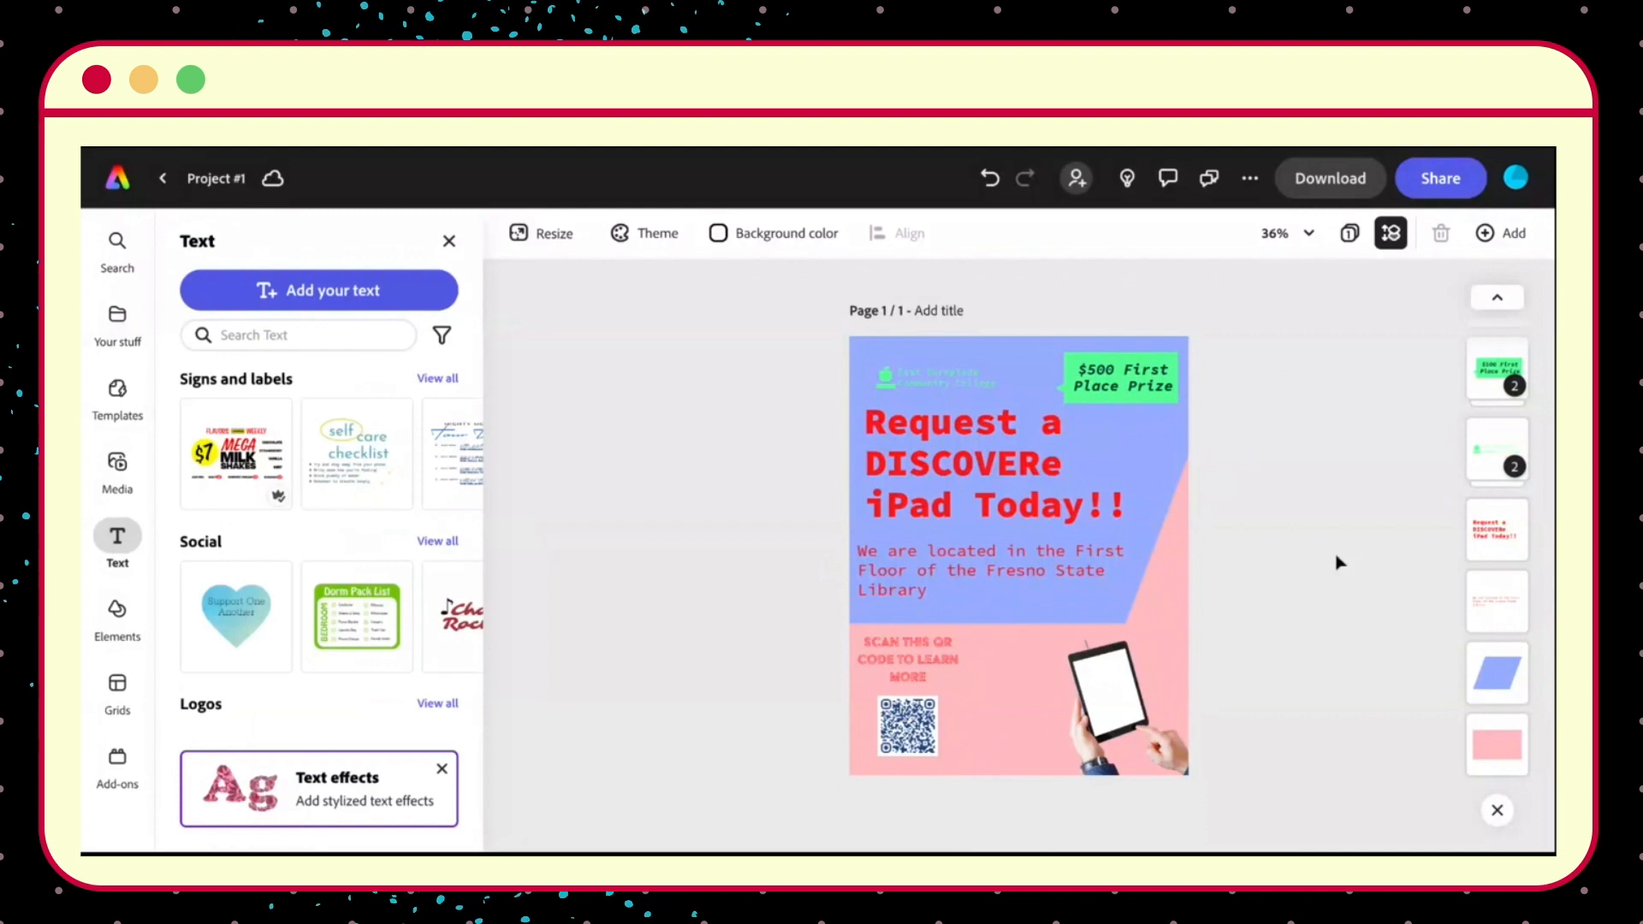
# Narrow the location text box slightly and move it so its left edge lines up with the headline.
pyautogui.click(1117, 561)
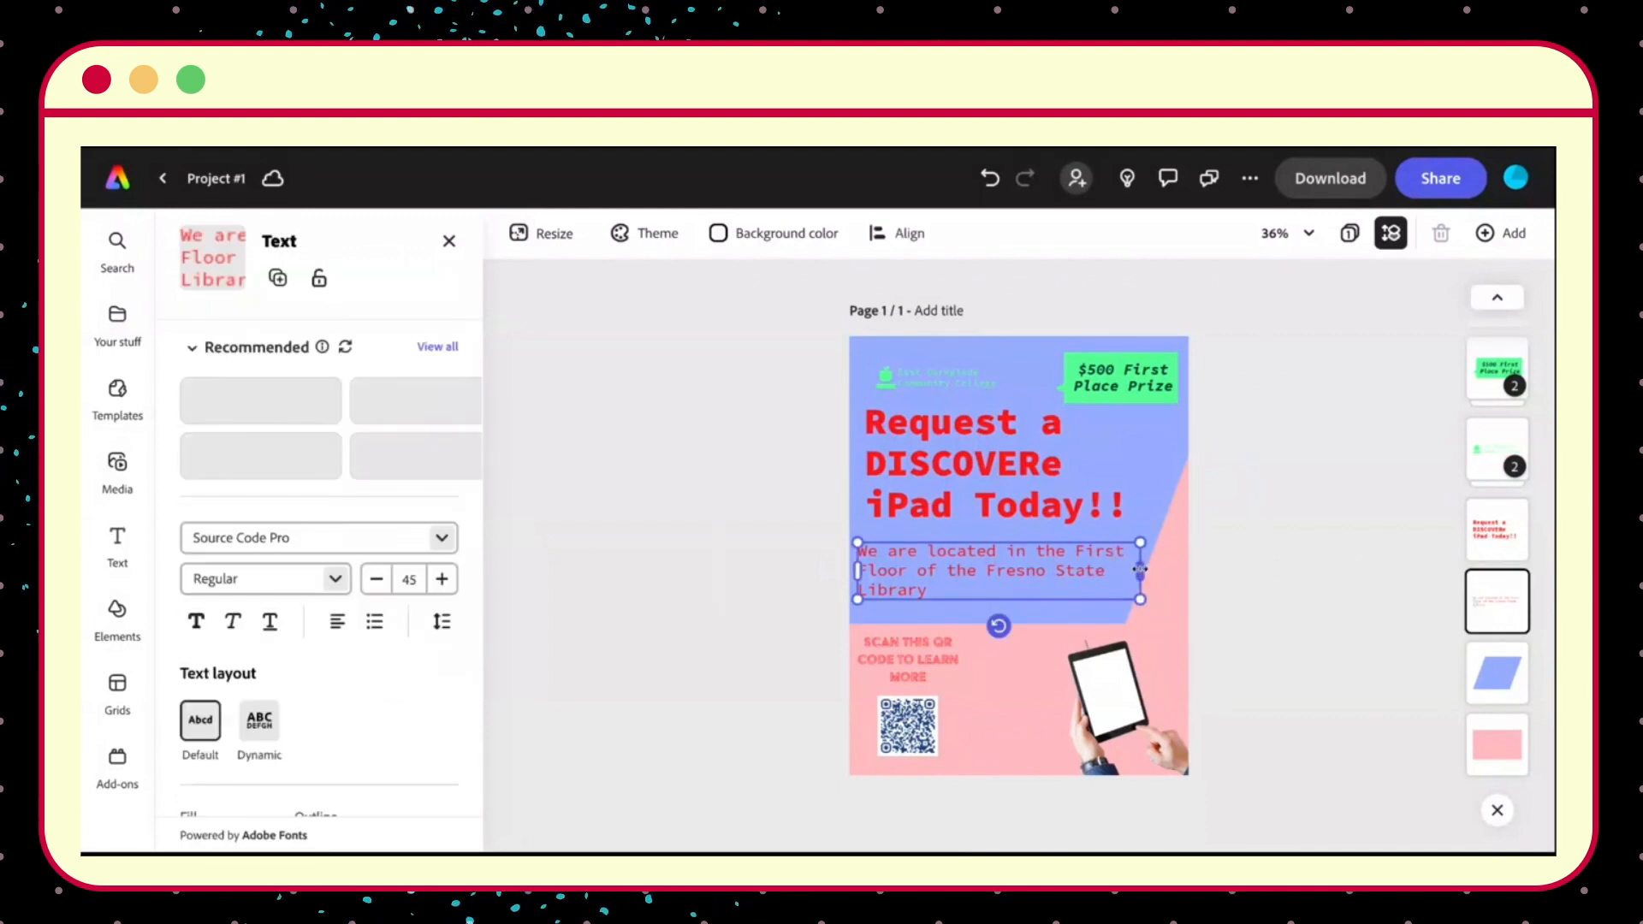
pyautogui.moveTo(1138, 569); pyautogui.dragTo(1081, 548)
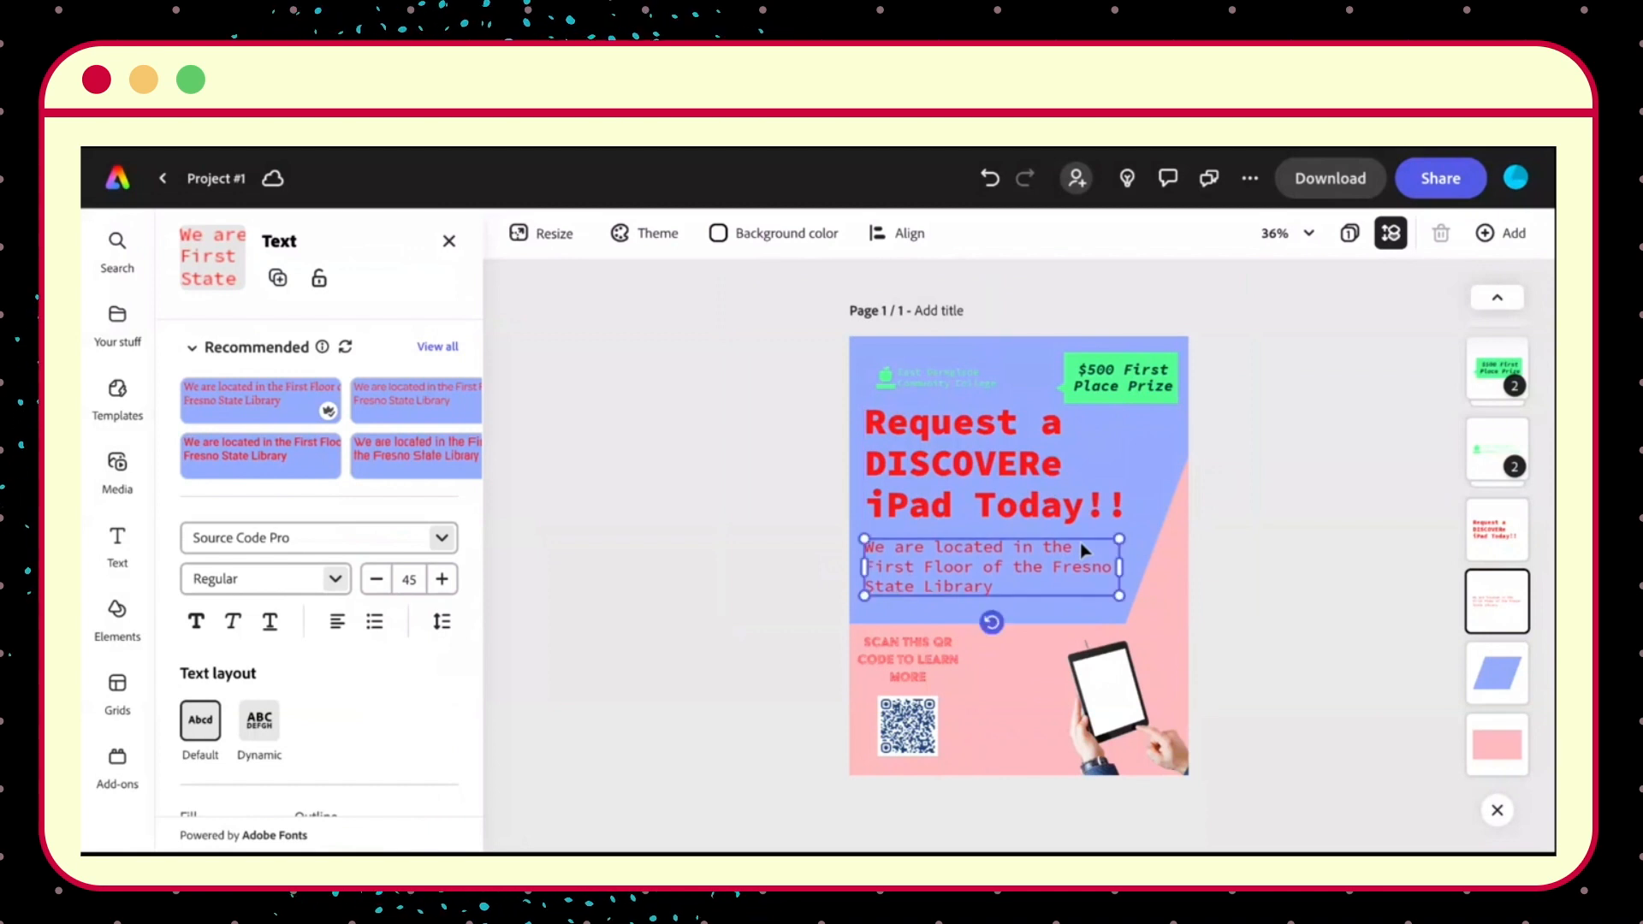
pyautogui.click(1296, 580)
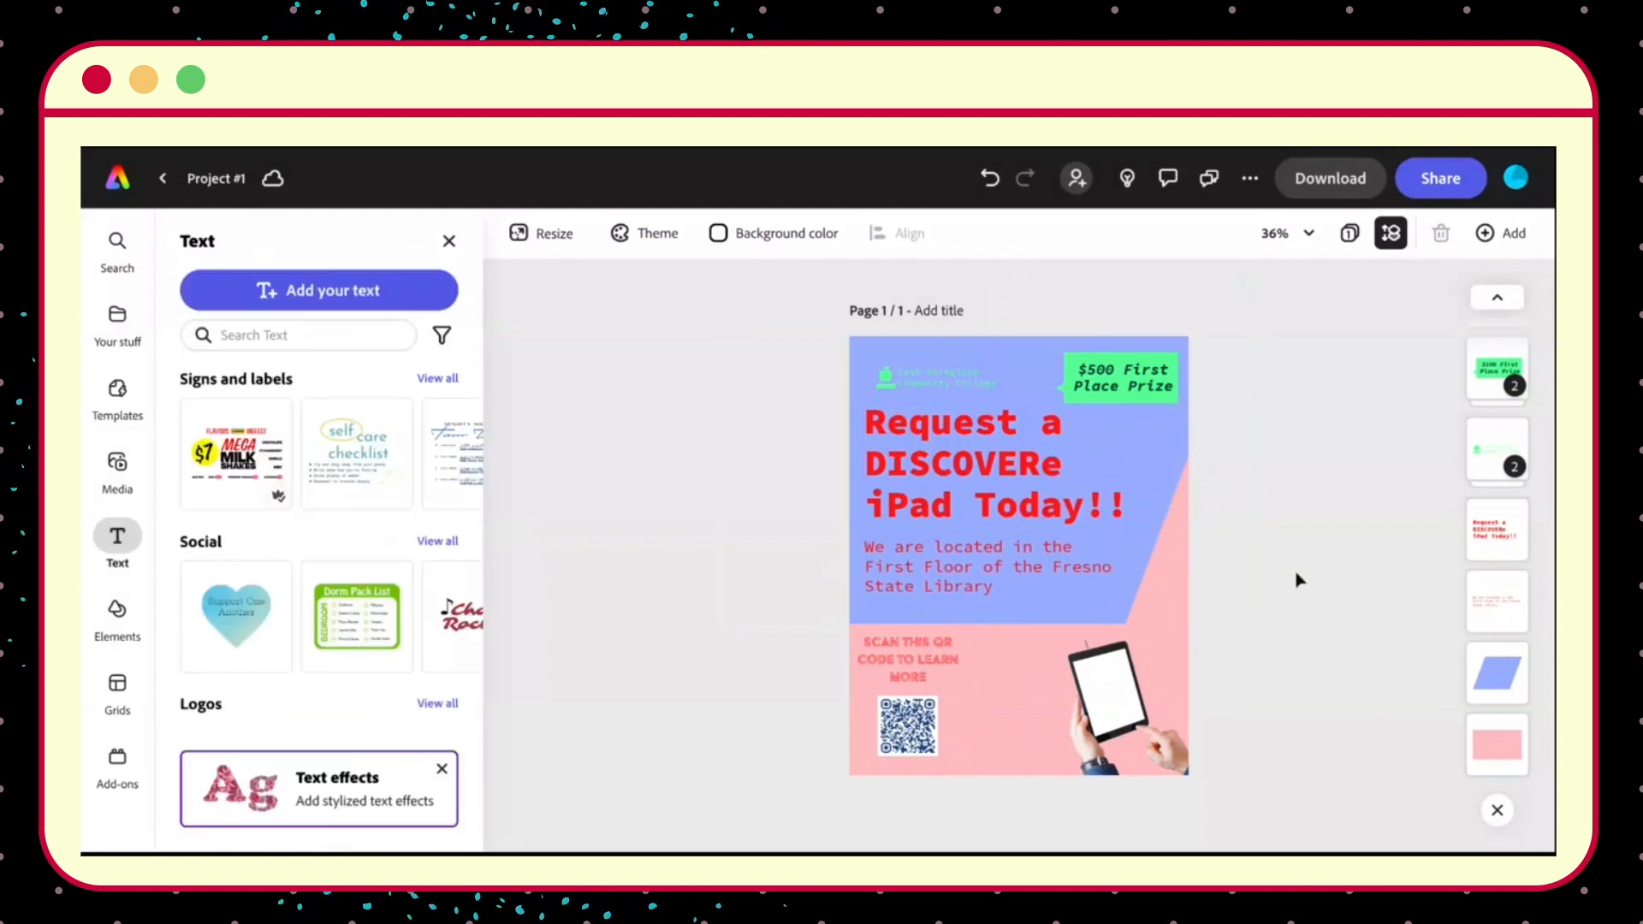
# Change "in" to "at" in the location text so it starts "We are located at the First Floor".
pyautogui.click(1030, 585)
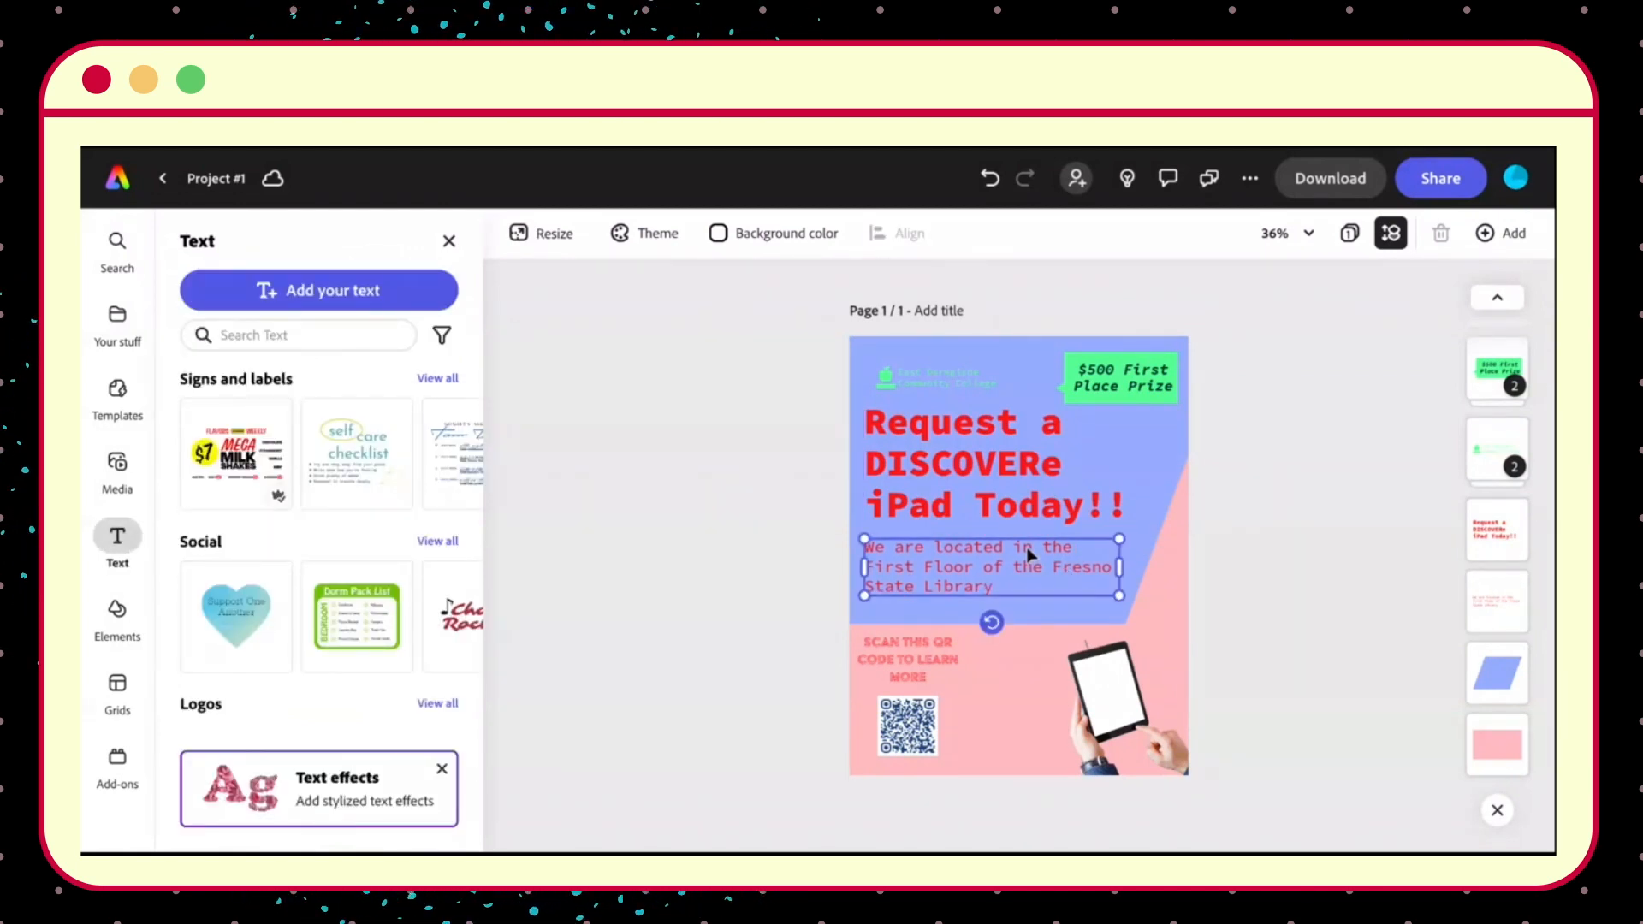
pyautogui.press('BackSpace')
pyautogui.press('BackSpace')
pyautogui.write('at')
pyautogui.click(1281, 599)
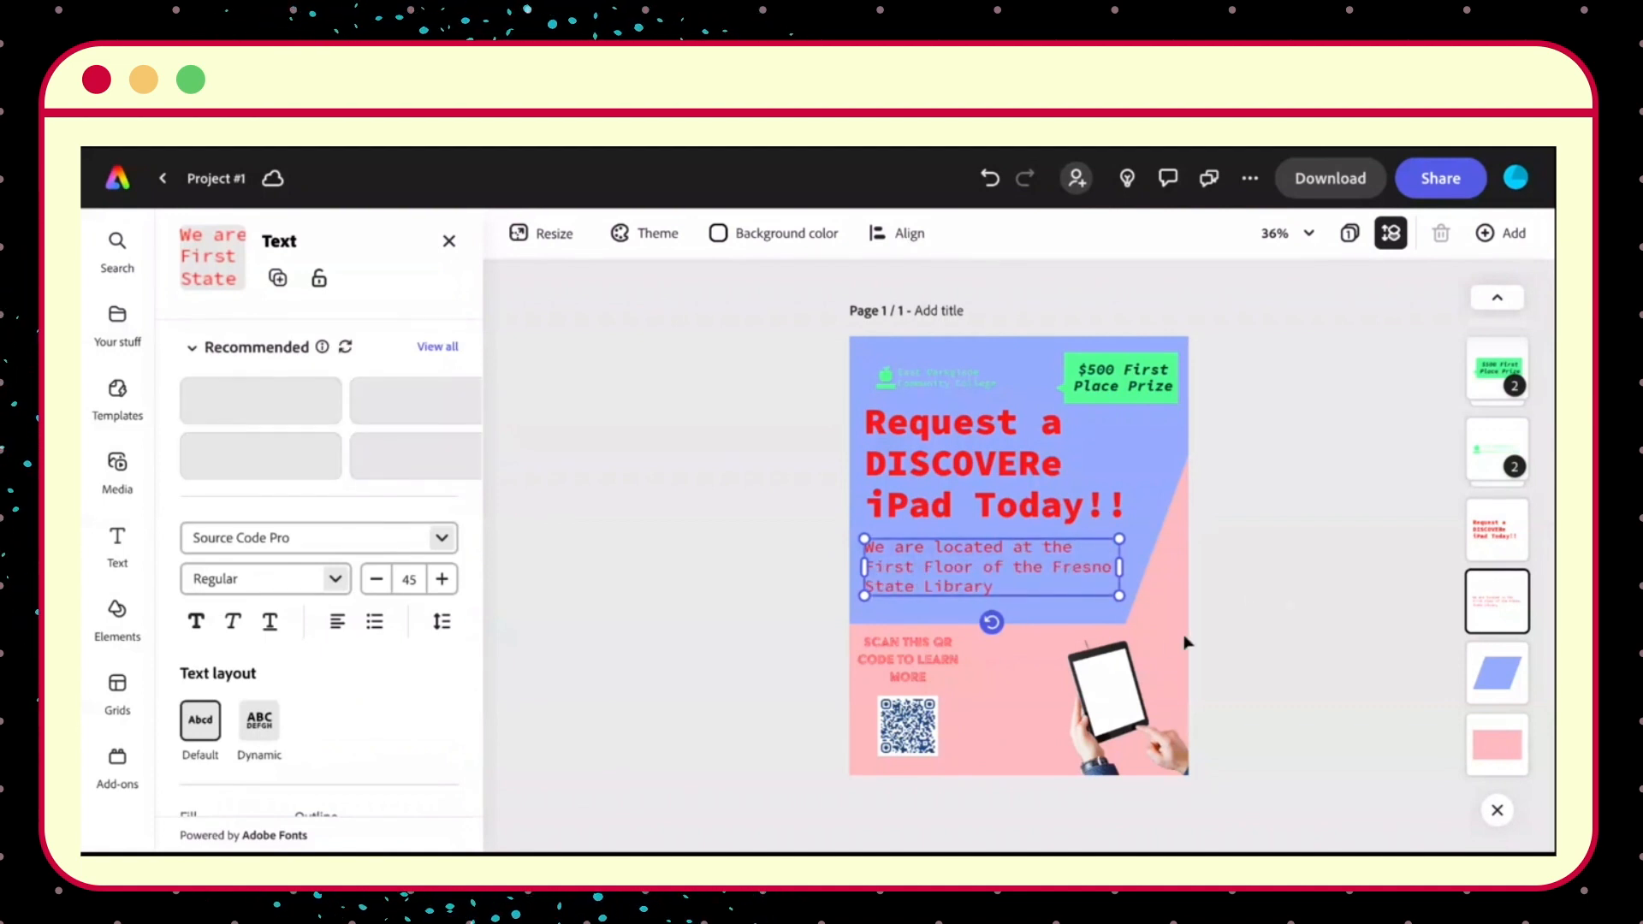
pyautogui.click(1284, 650)
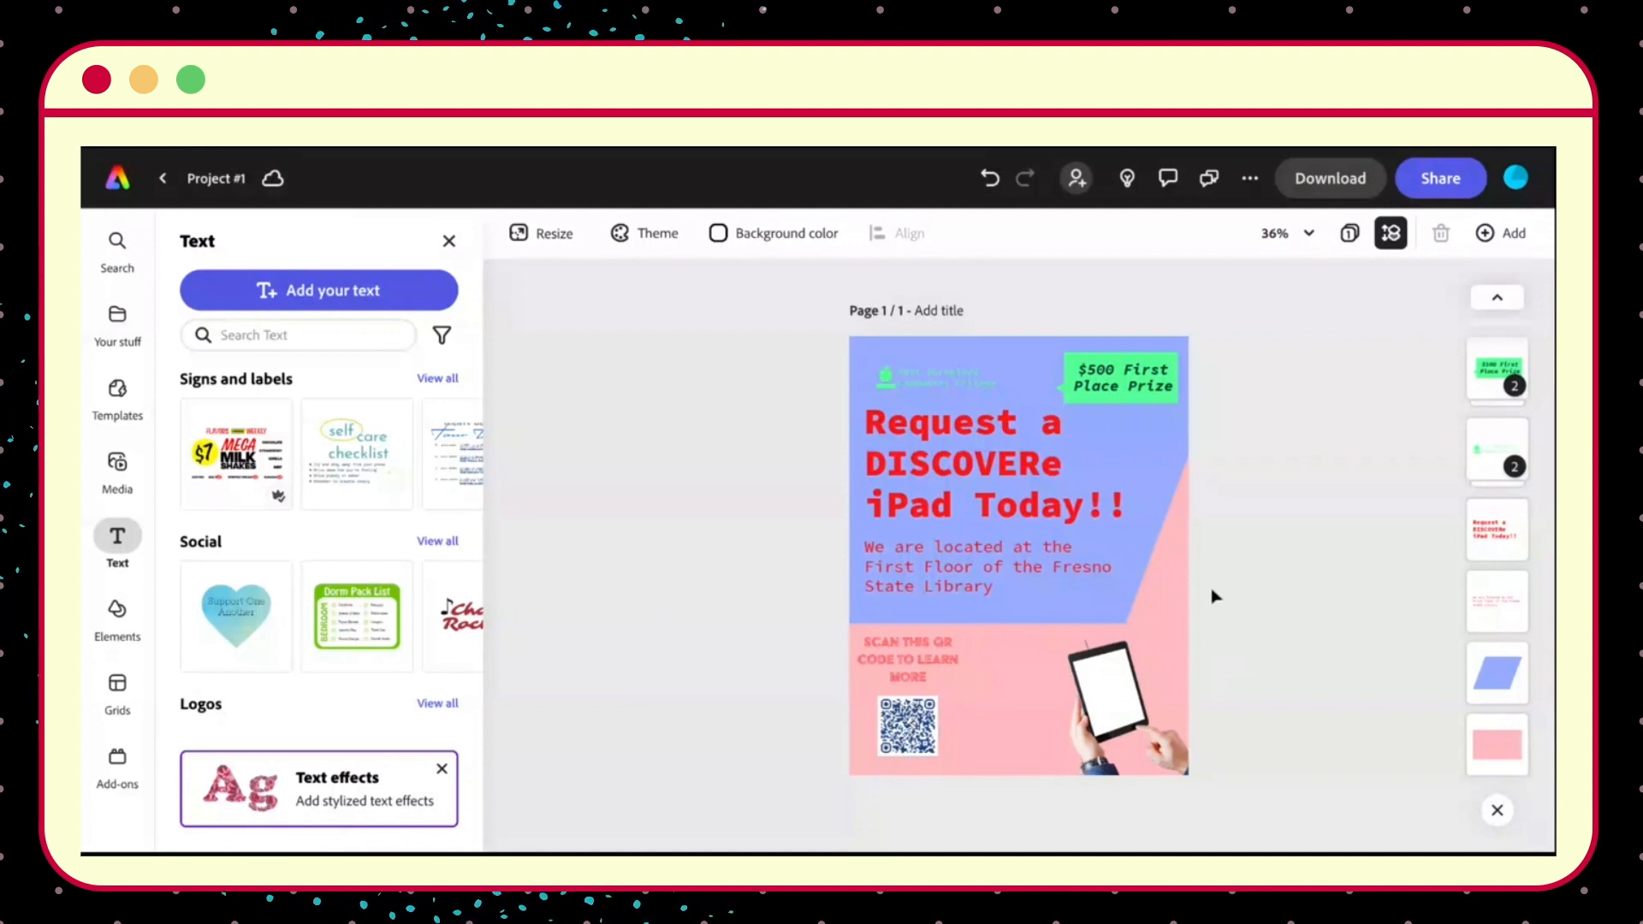
# Replace the college name above the headline with "California State University, Fresno" and widen its text box slightly.
pyautogui.click(971, 393)
pyautogui.click(946, 377)
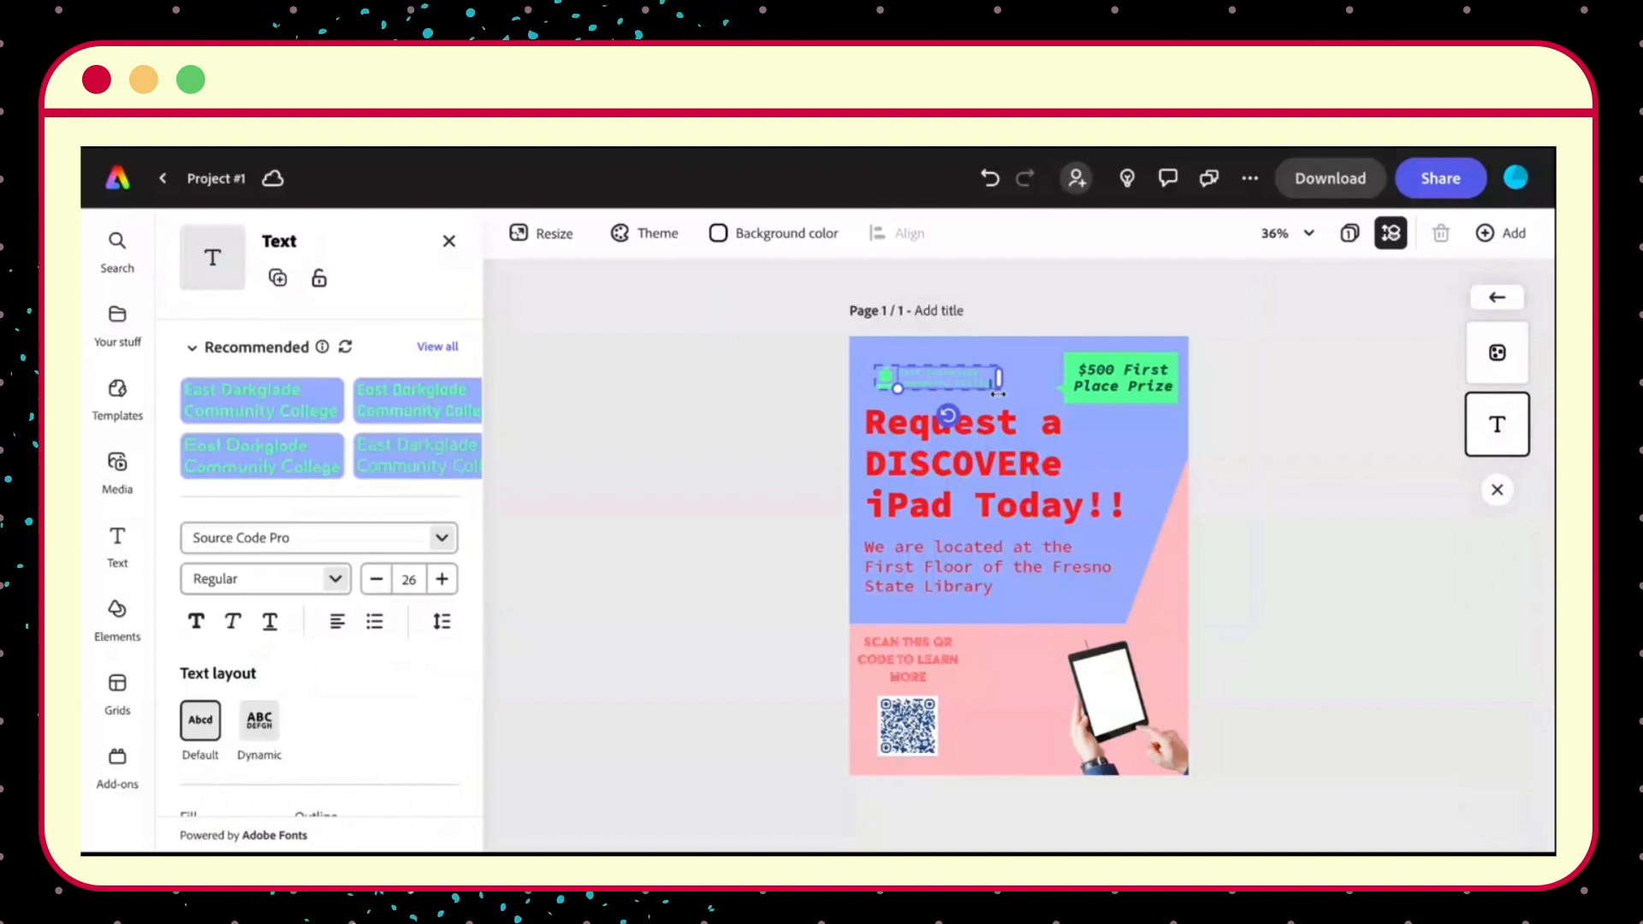
pyautogui.press('BackSpace')
pyautogui.press('BackSpace')
pyautogui.press('BackSpace')
pyautogui.press('BackSpace')
pyautogui.press('BackSpace')
pyautogui.press('BackSpace')
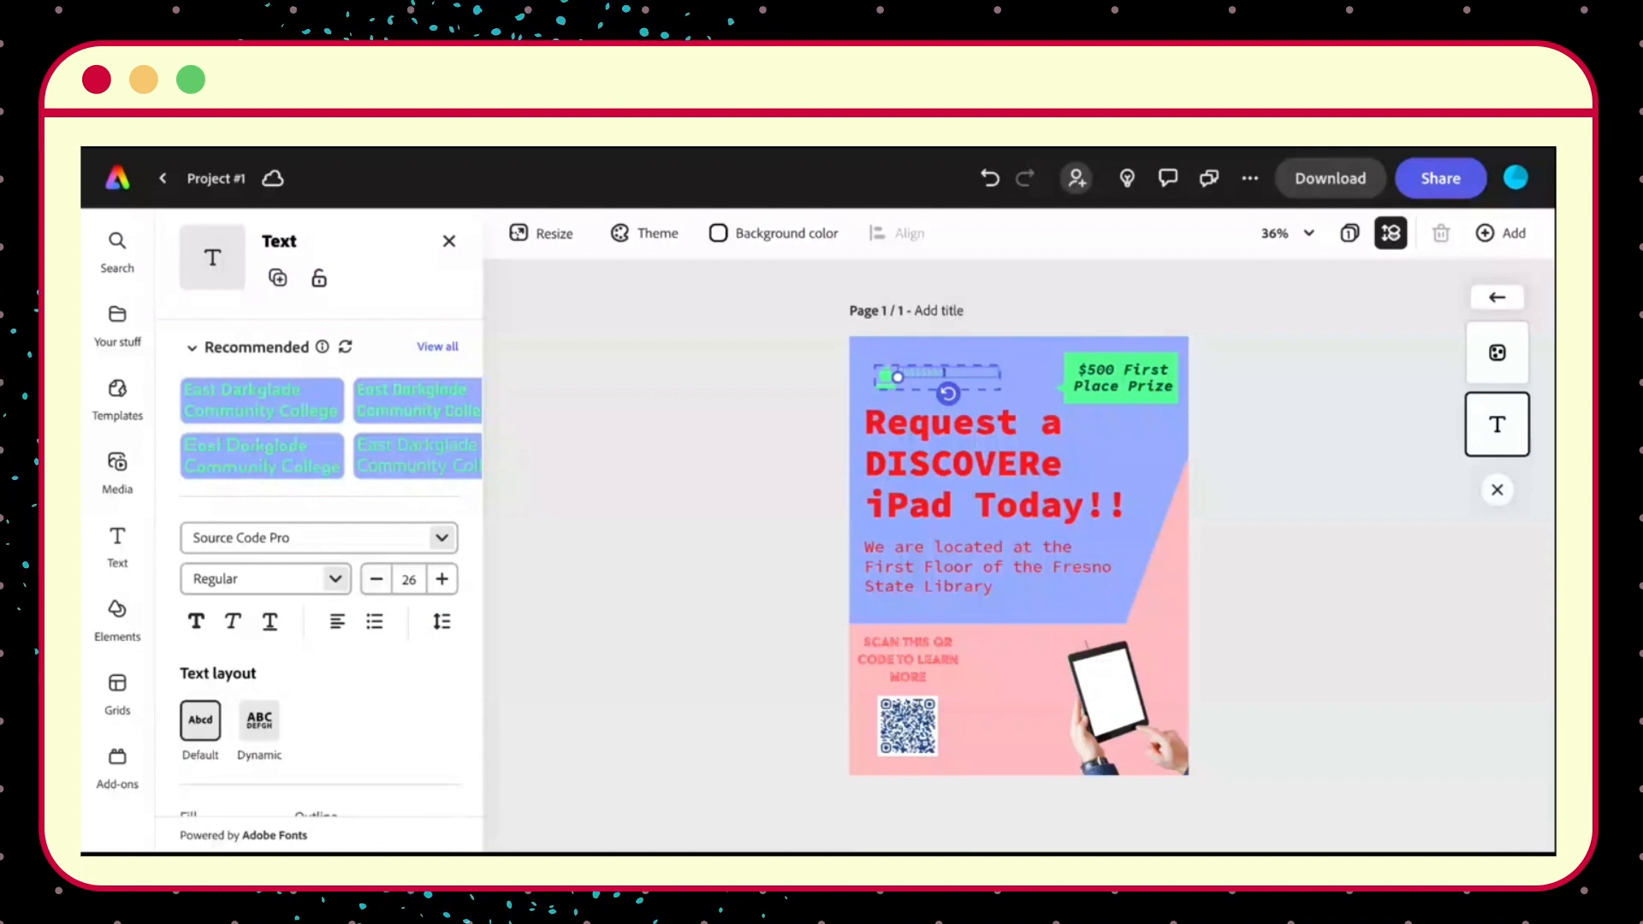
pyautogui.write('U')
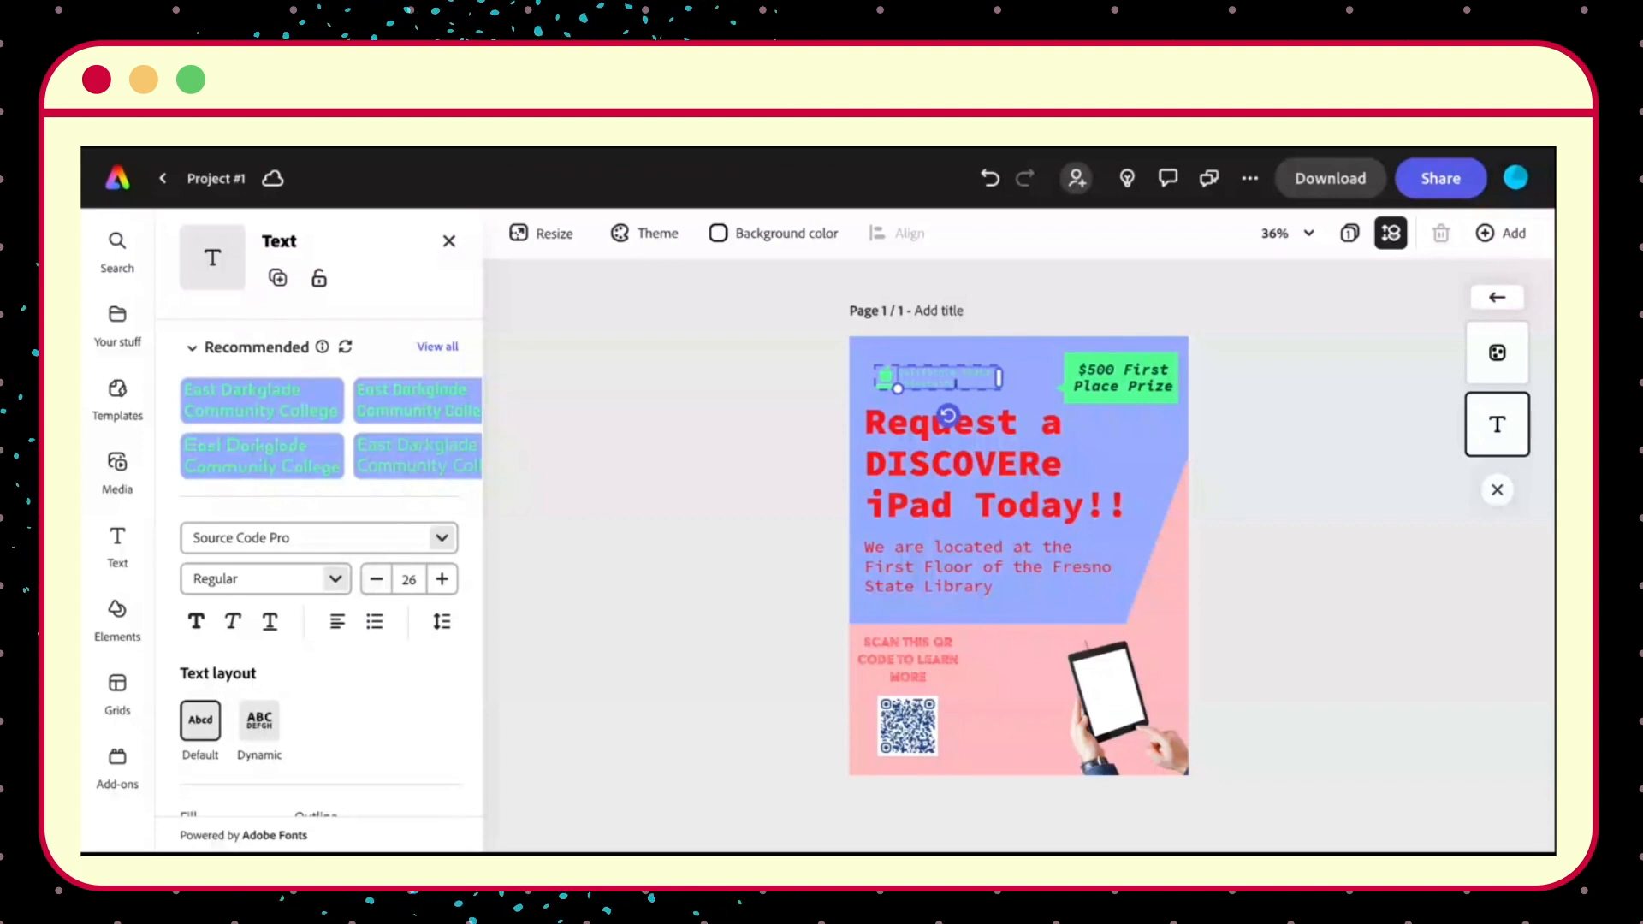
pyautogui.write('sno')
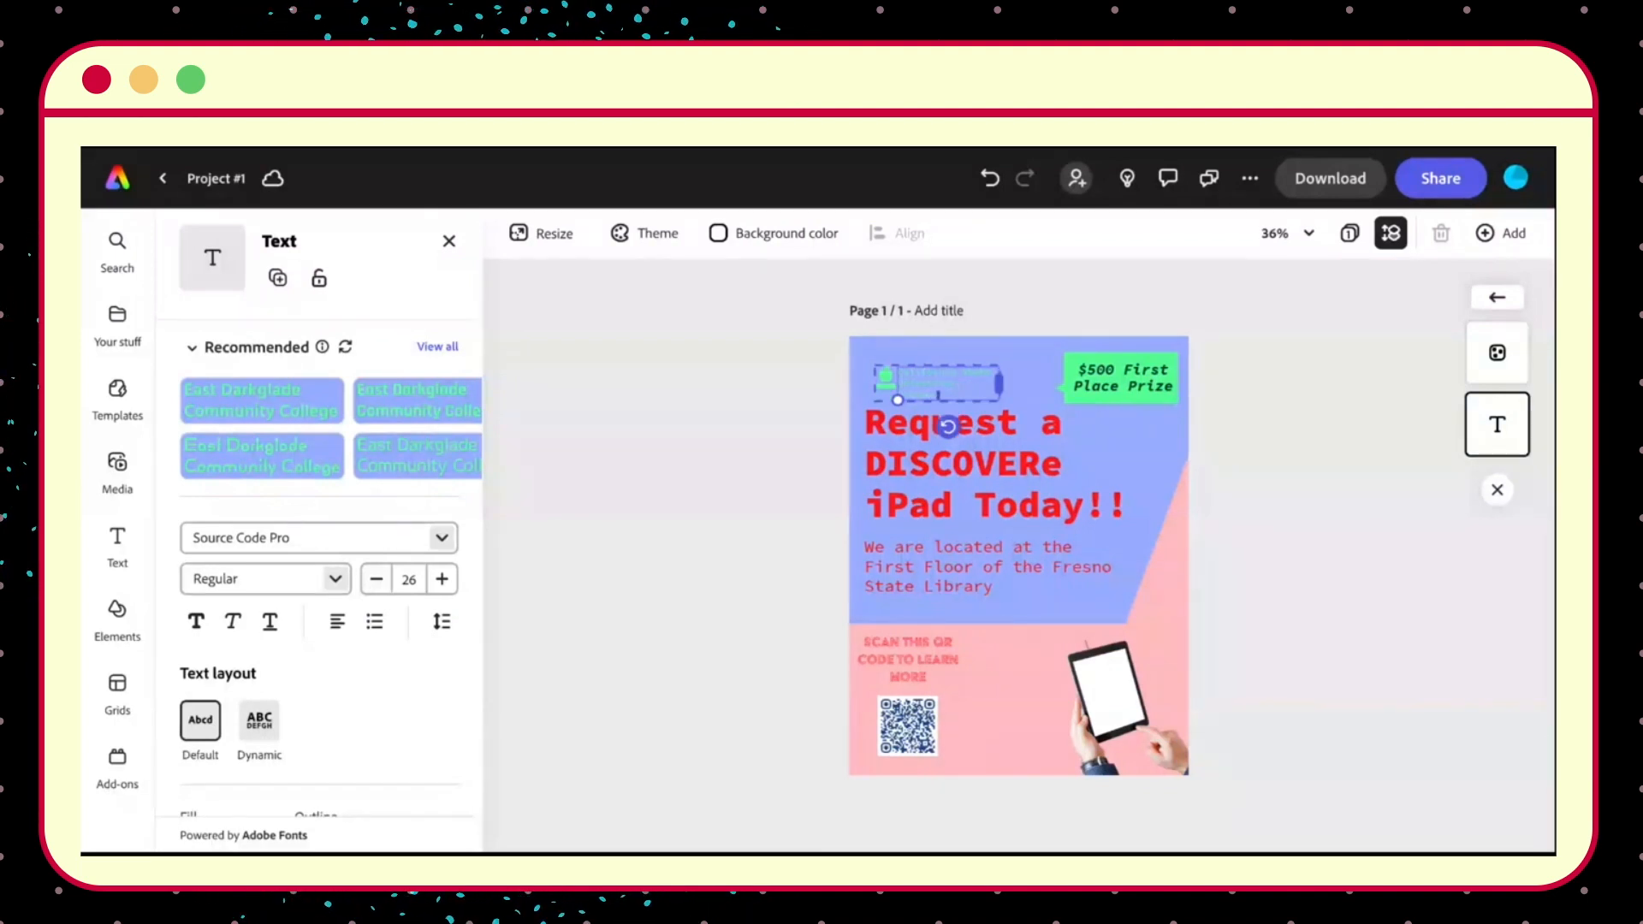
pyautogui.moveTo(995, 385); pyautogui.dragTo(1013, 383)
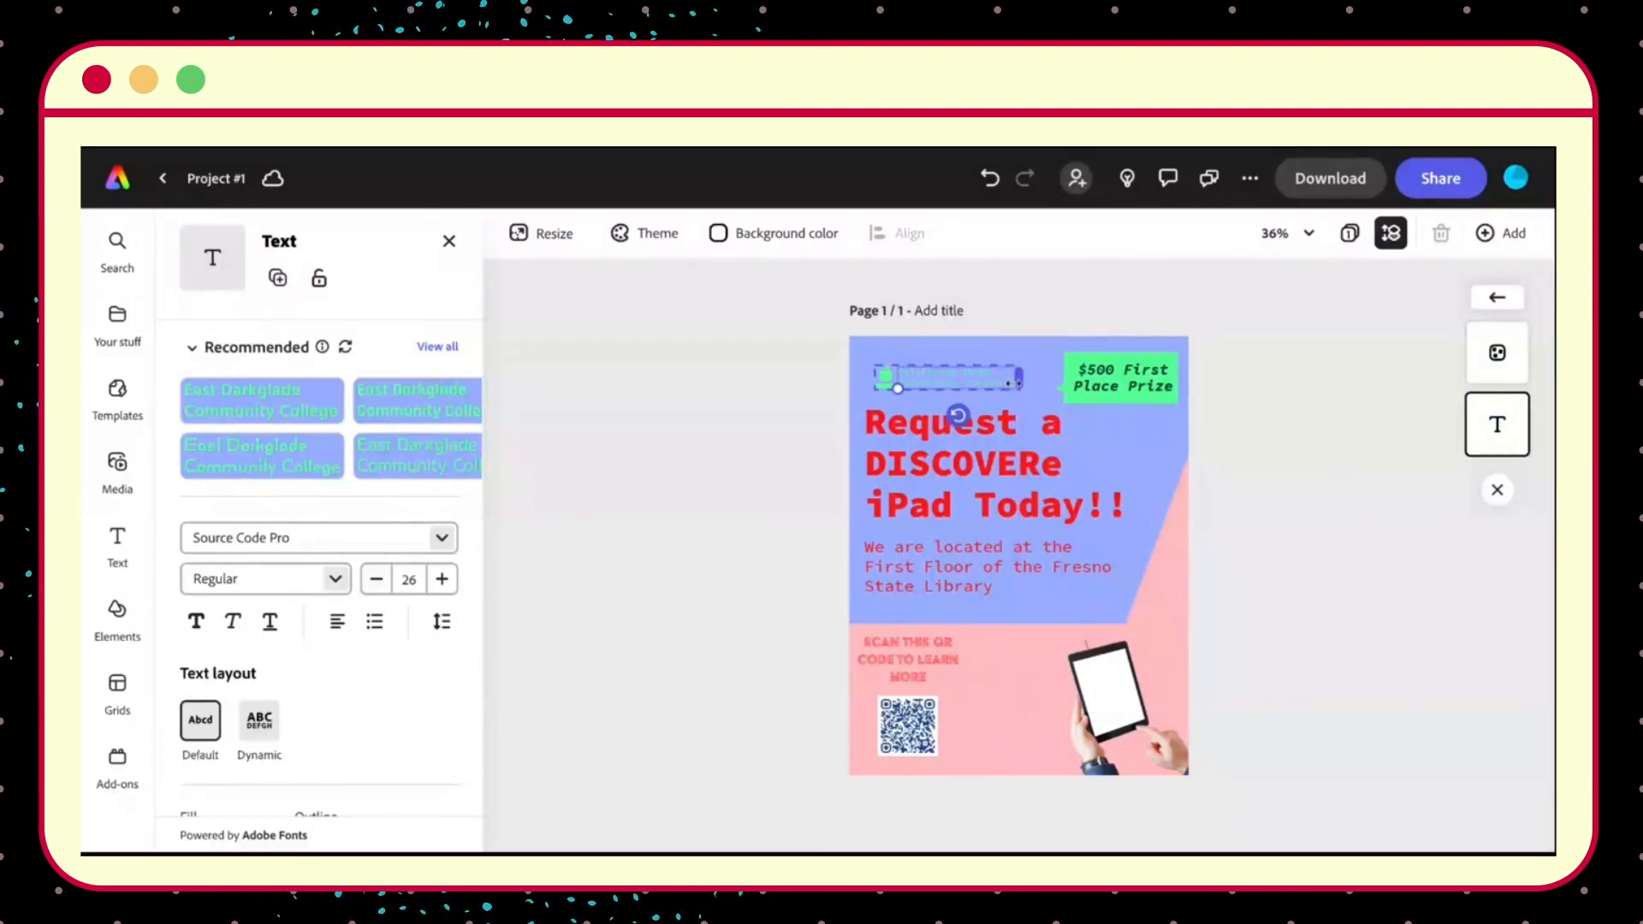
# Delete the "$500 First Place Prize" badge and move the college name and apple icon group slightly up and left.
pyautogui.click(1148, 398)
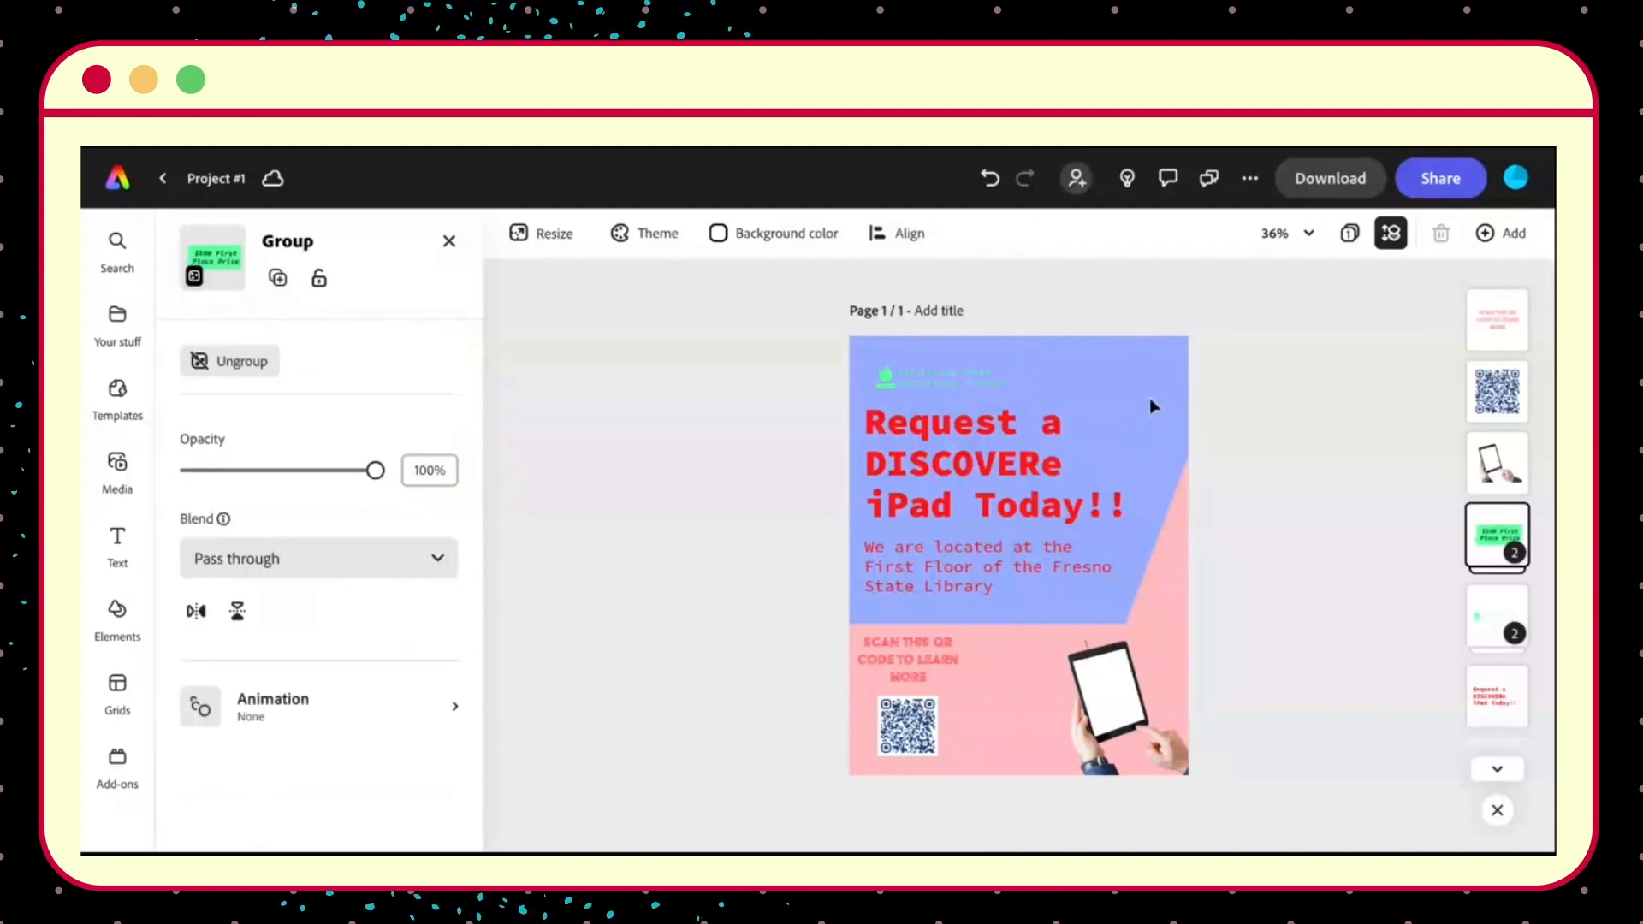
pyautogui.press('Escape')
pyautogui.click(989, 376)
pyautogui.moveTo(988, 376); pyautogui.dragTo(981, 370)
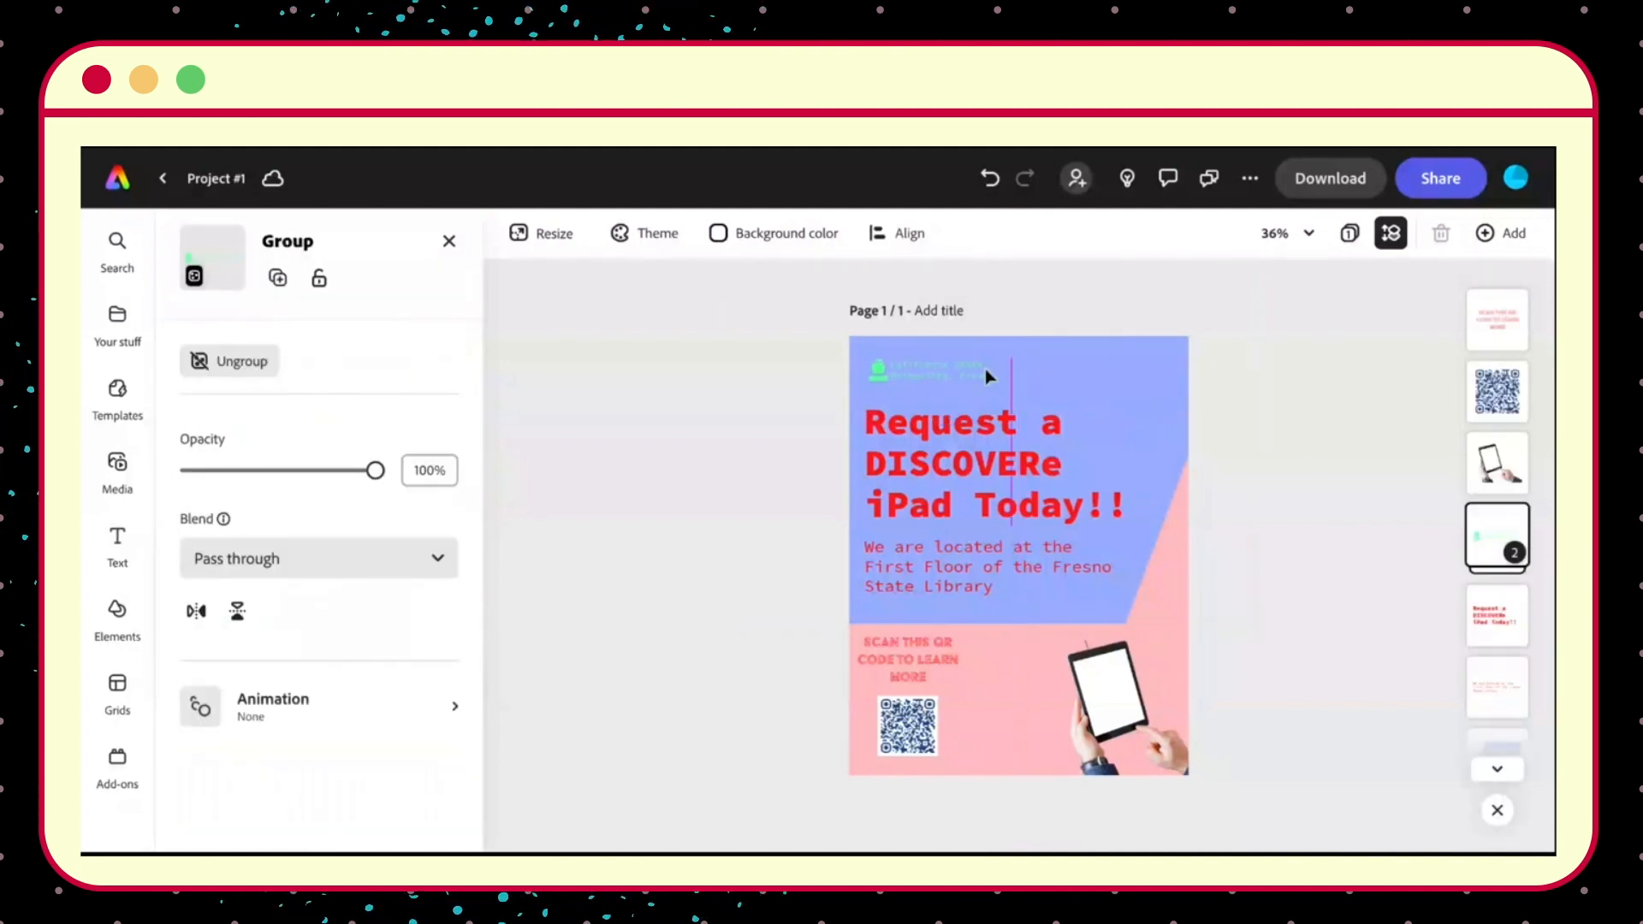
# Recolour the apple icon beside the college name with the red sampled from the headline.
pyautogui.click(877, 373)
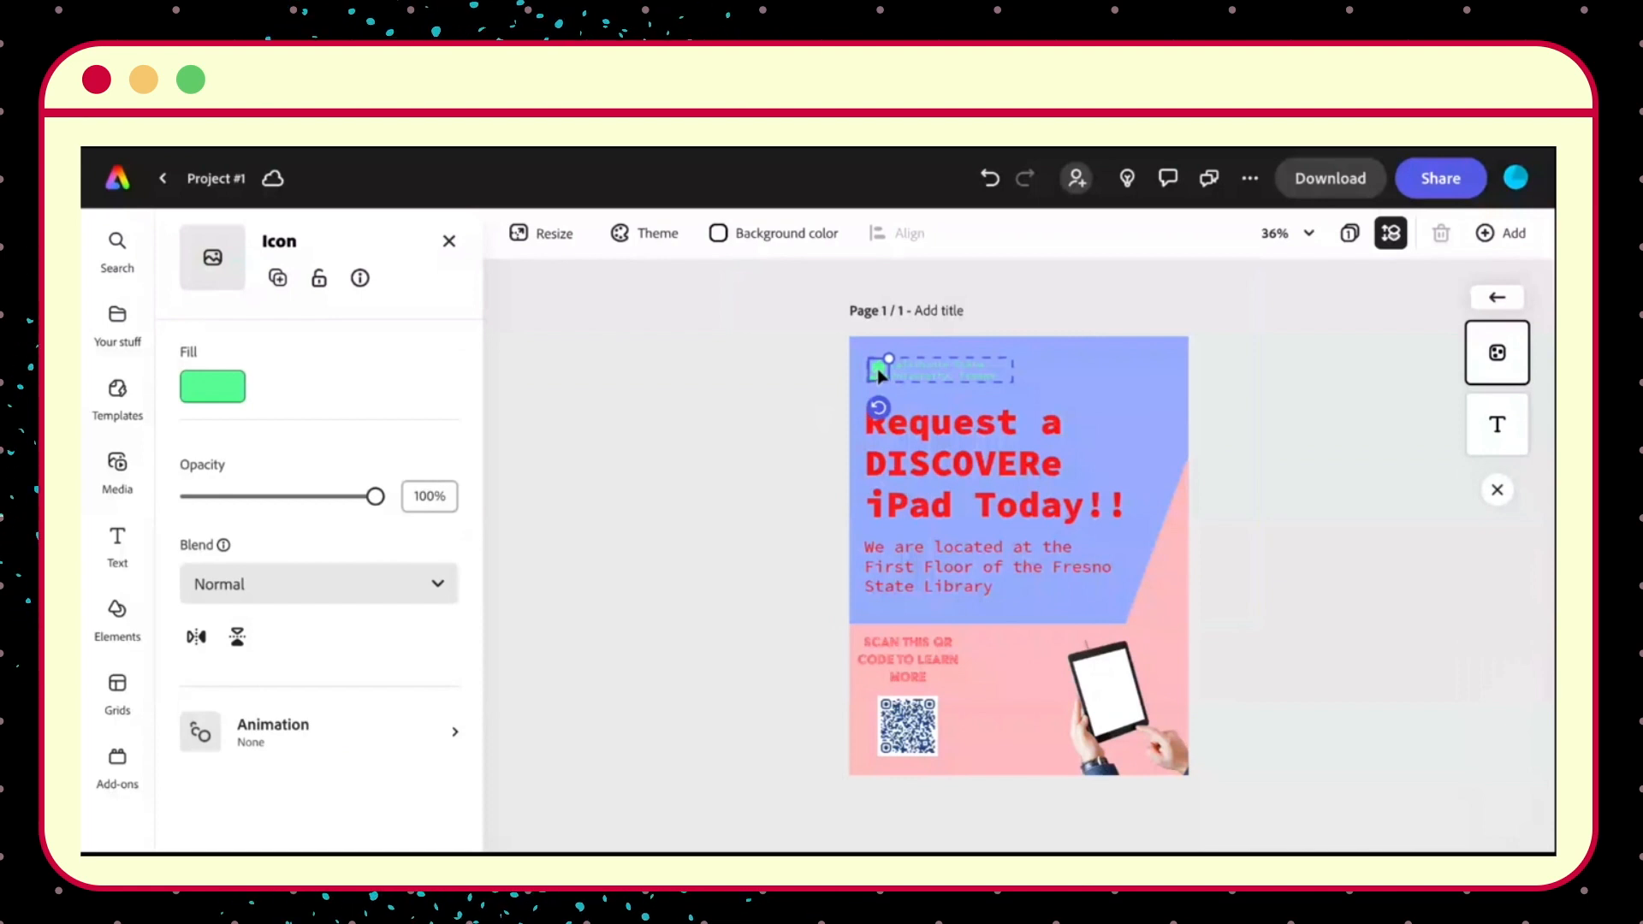
pyautogui.click(212, 387)
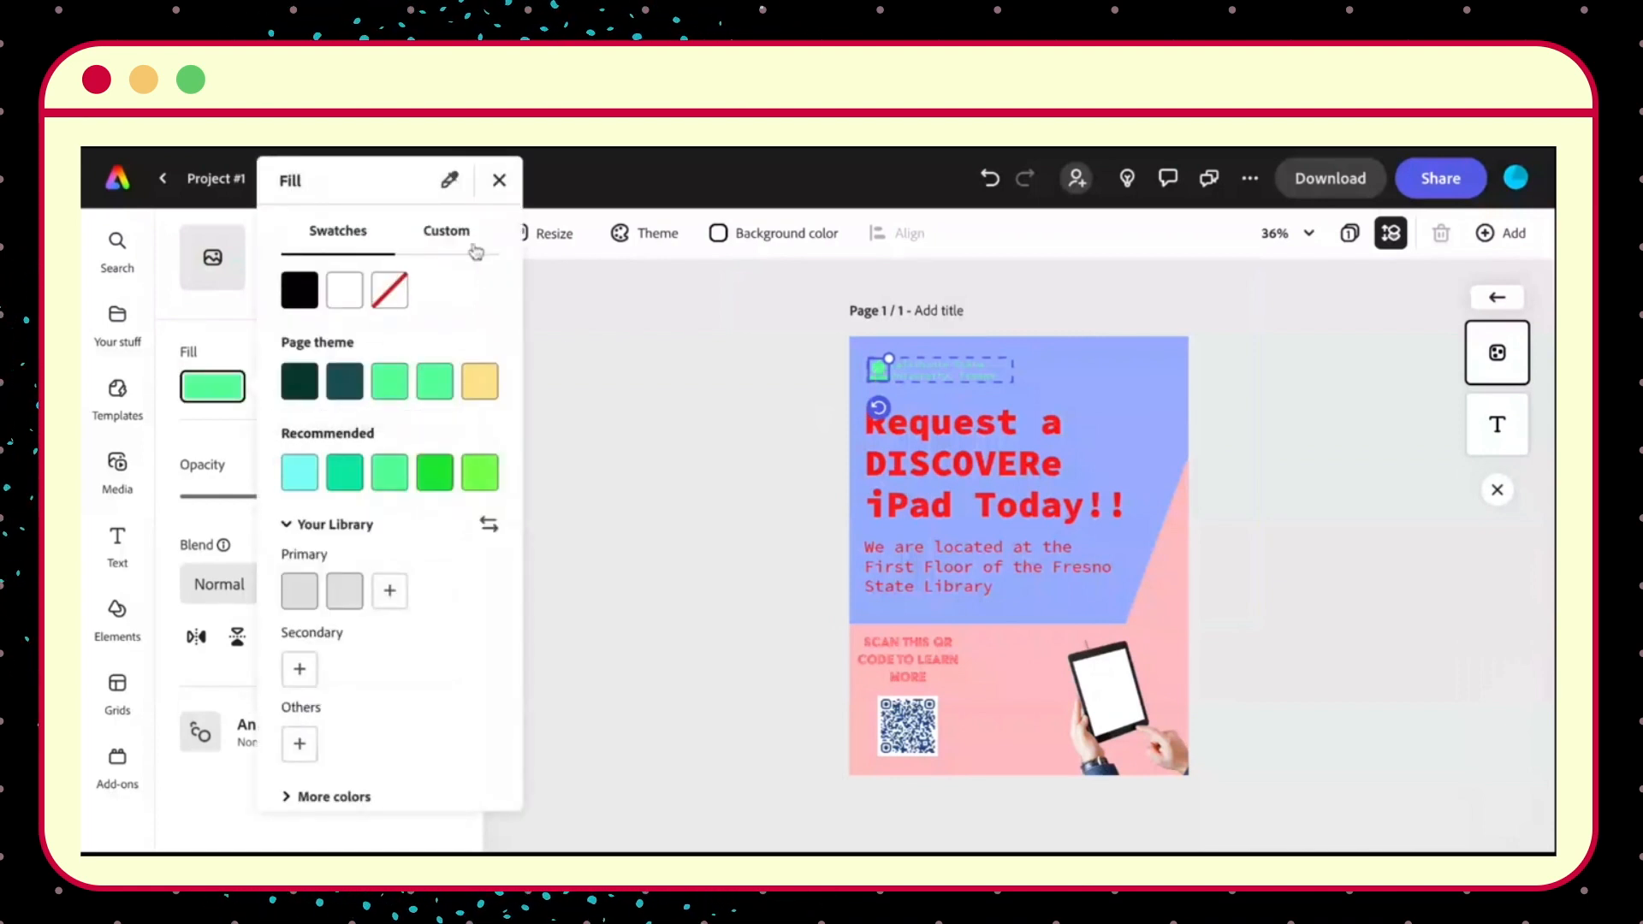
pyautogui.click(993, 458)
pyautogui.click(770, 403)
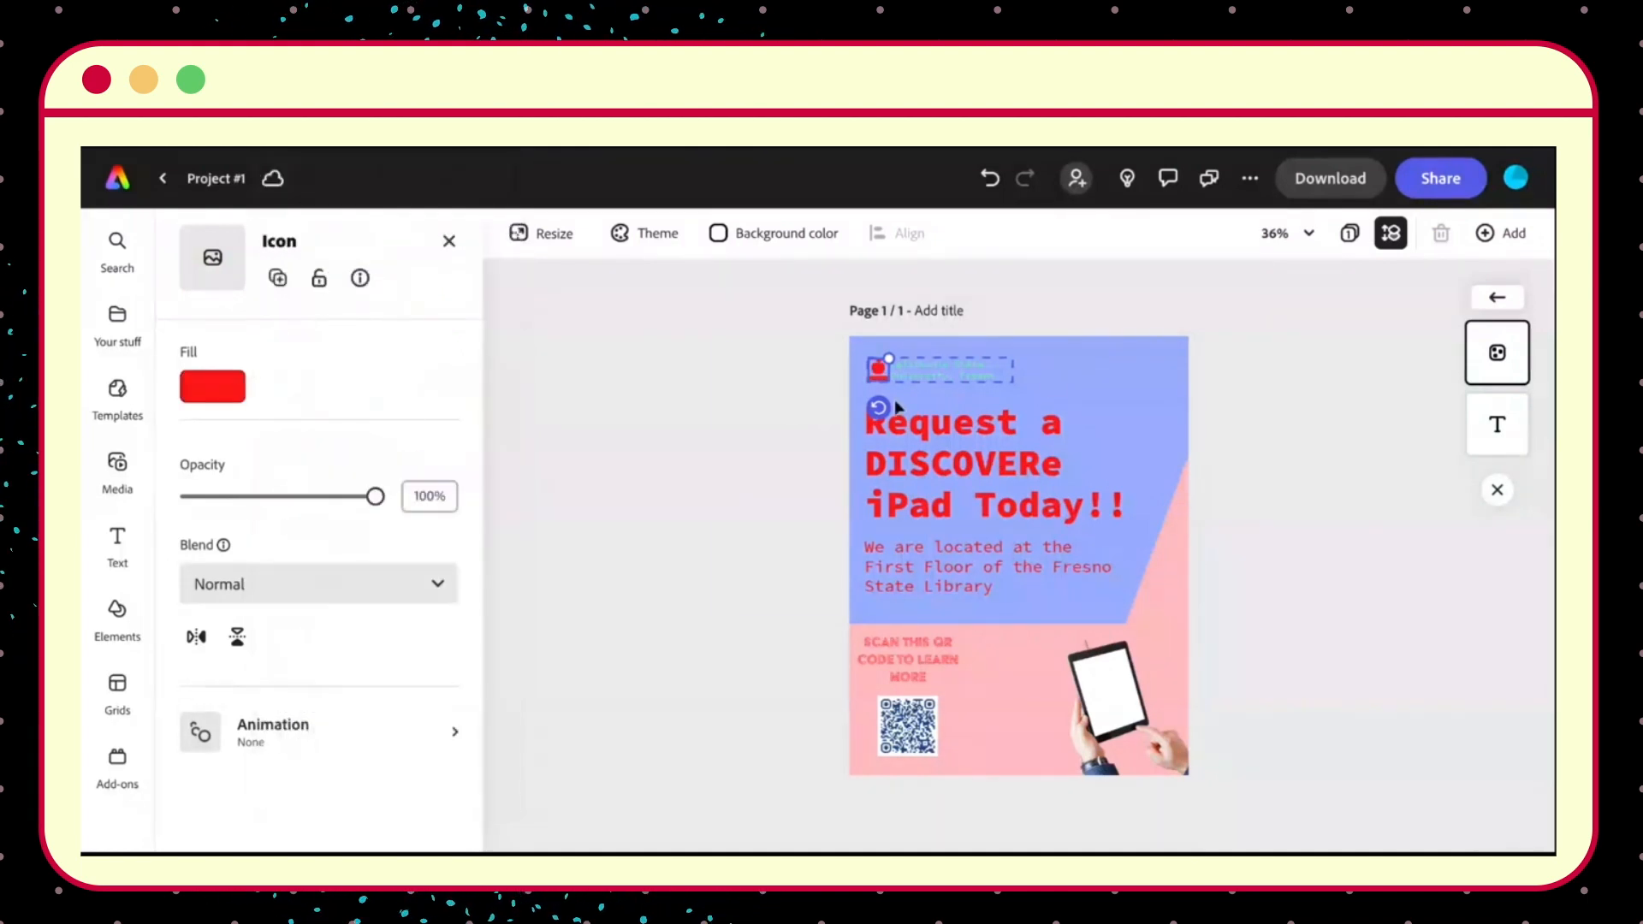
pyautogui.click(1267, 385)
# Shift the college name text slightly to the right, away from the apple icon.
pyautogui.click(958, 371)
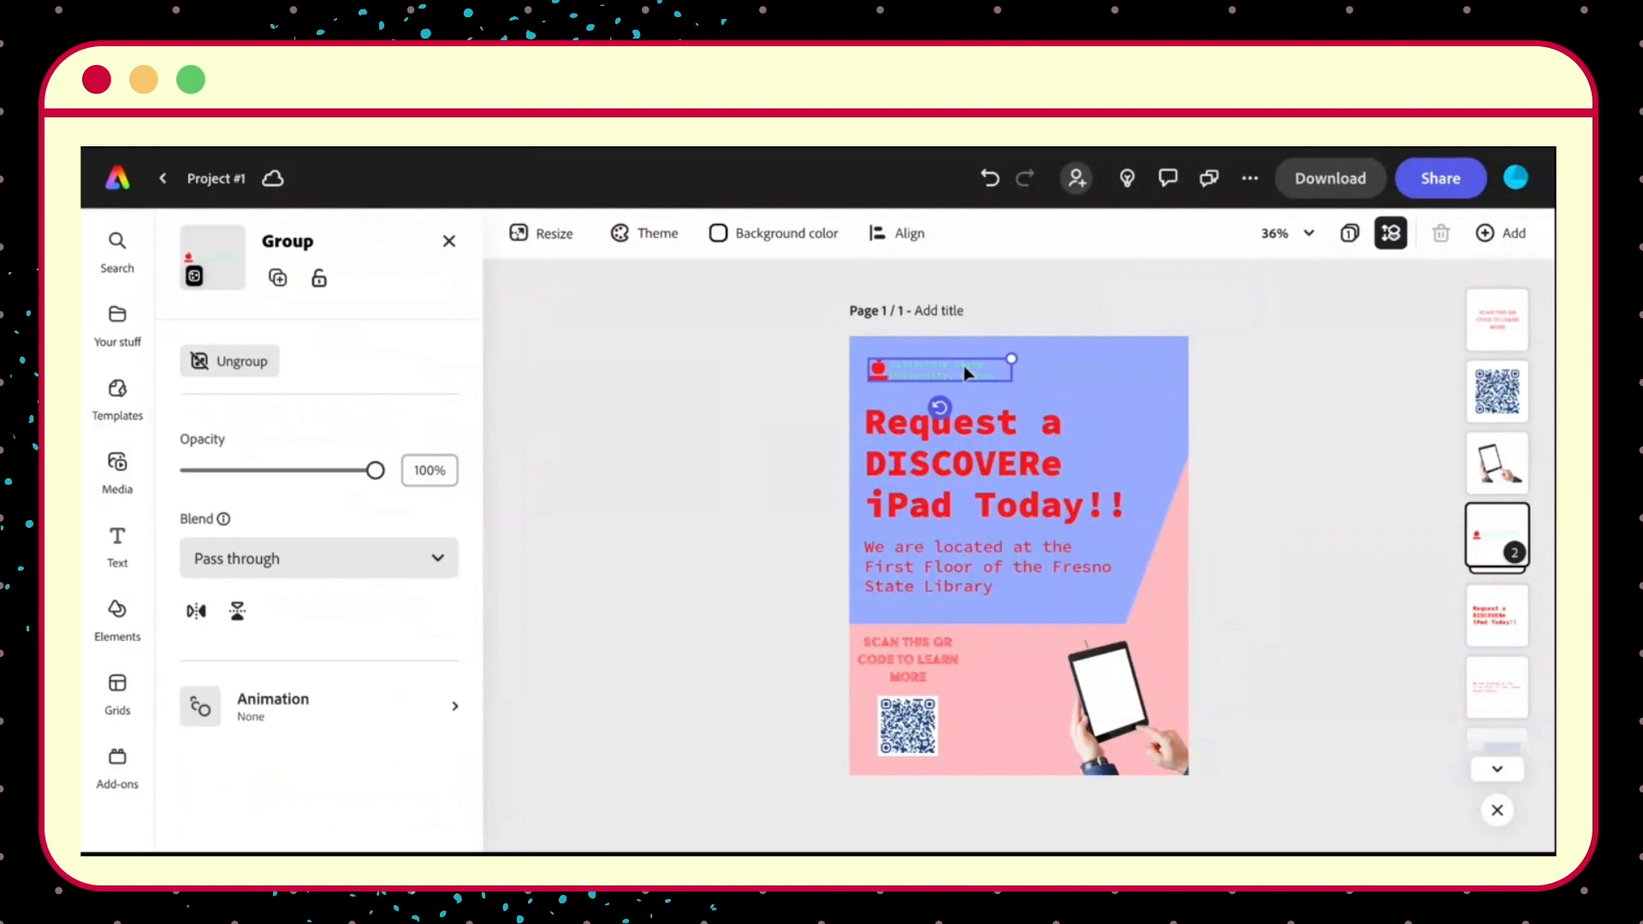
pyautogui.click(955, 373)
pyautogui.moveTo(955, 370); pyautogui.dragTo(960, 372)
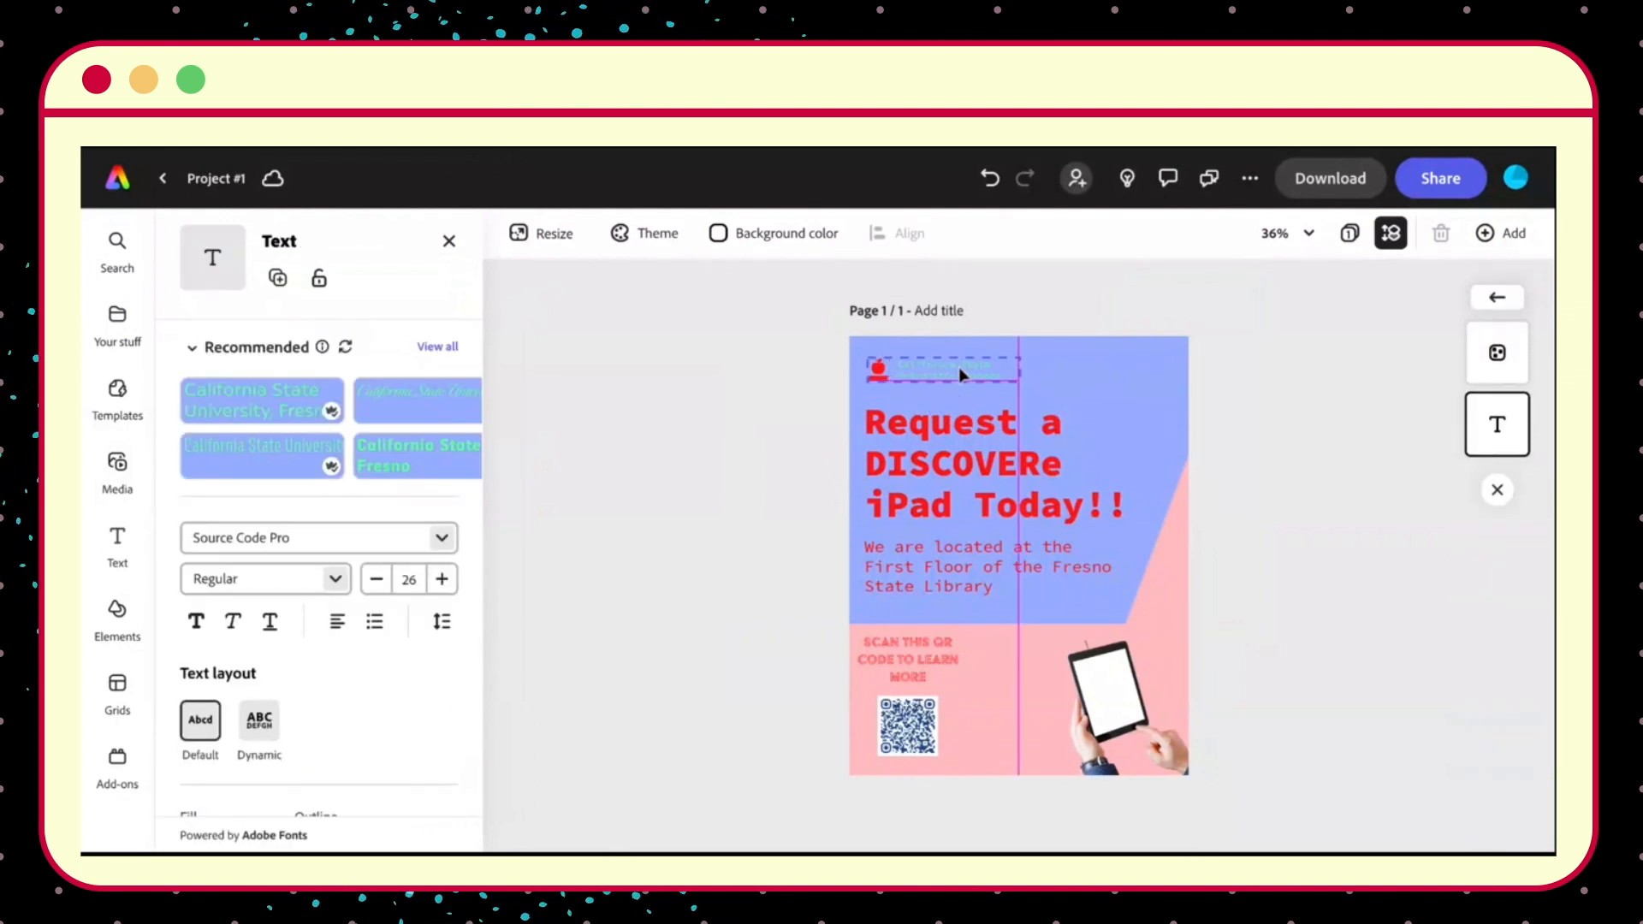
pyautogui.click(1272, 385)
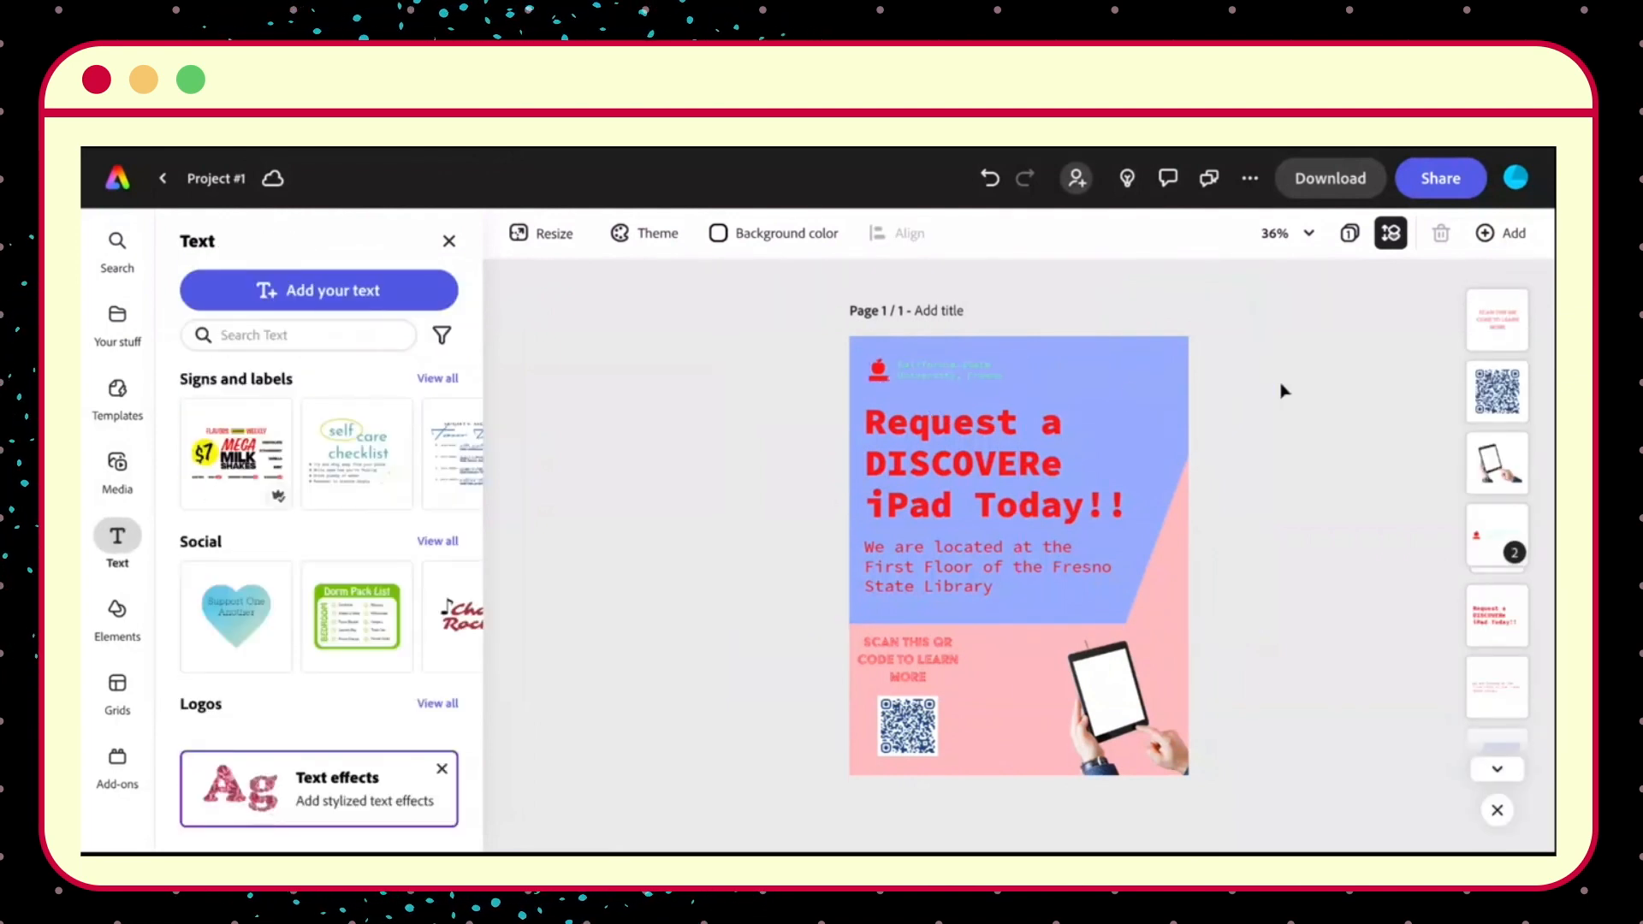
# Recolour the college name text's fill with the red sampled from the headline.
pyautogui.click(982, 377)
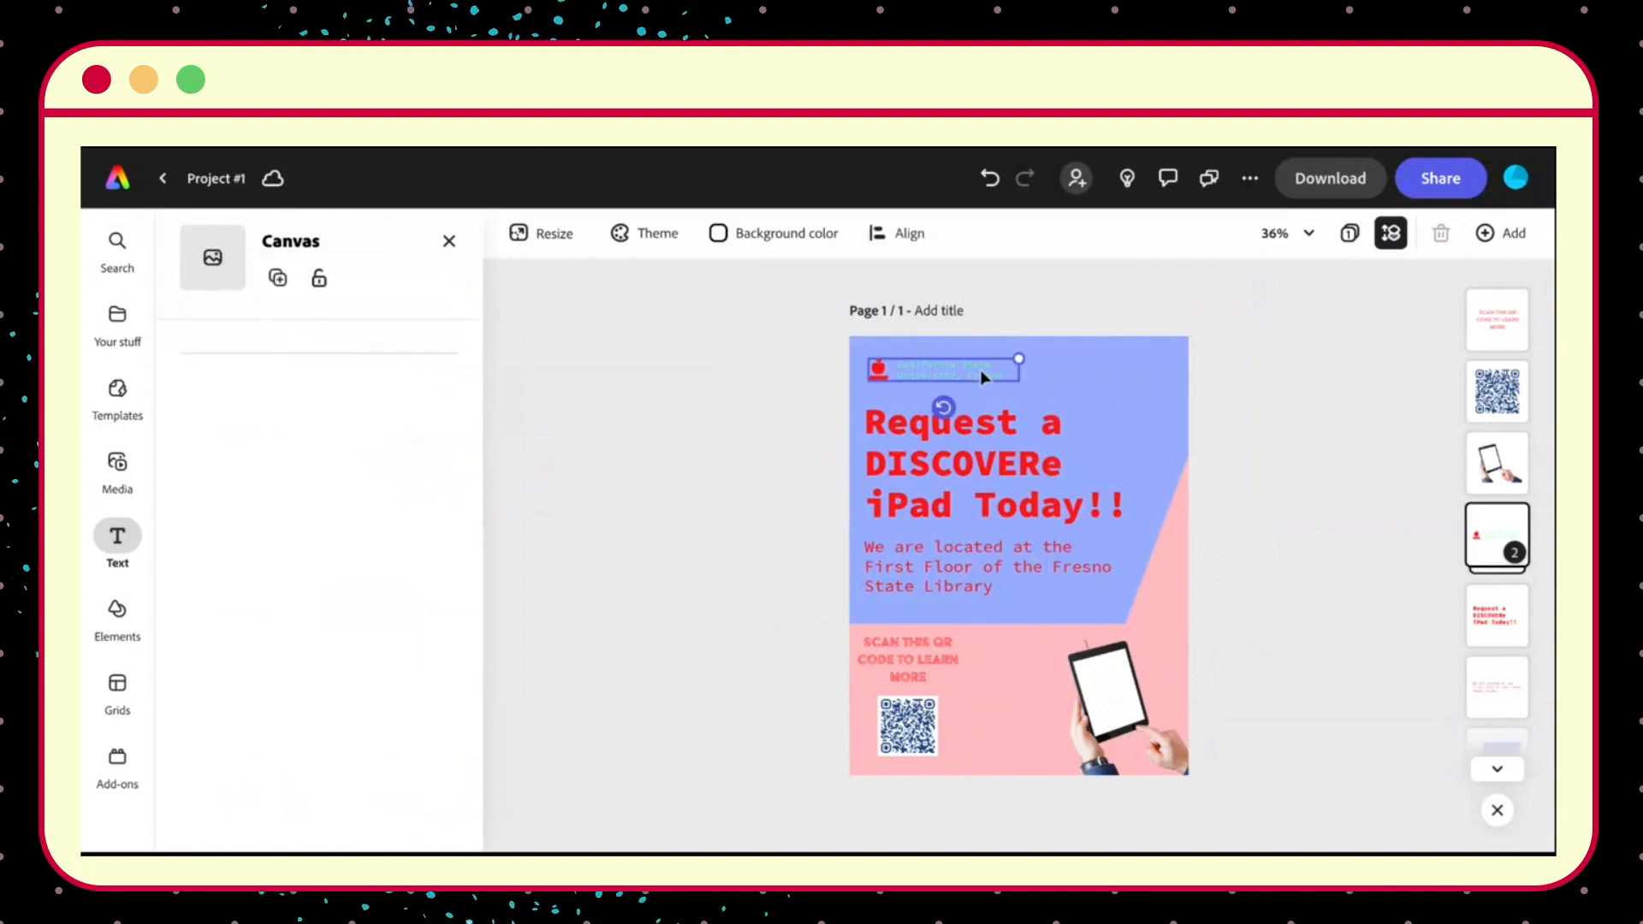
pyautogui.click(967, 372)
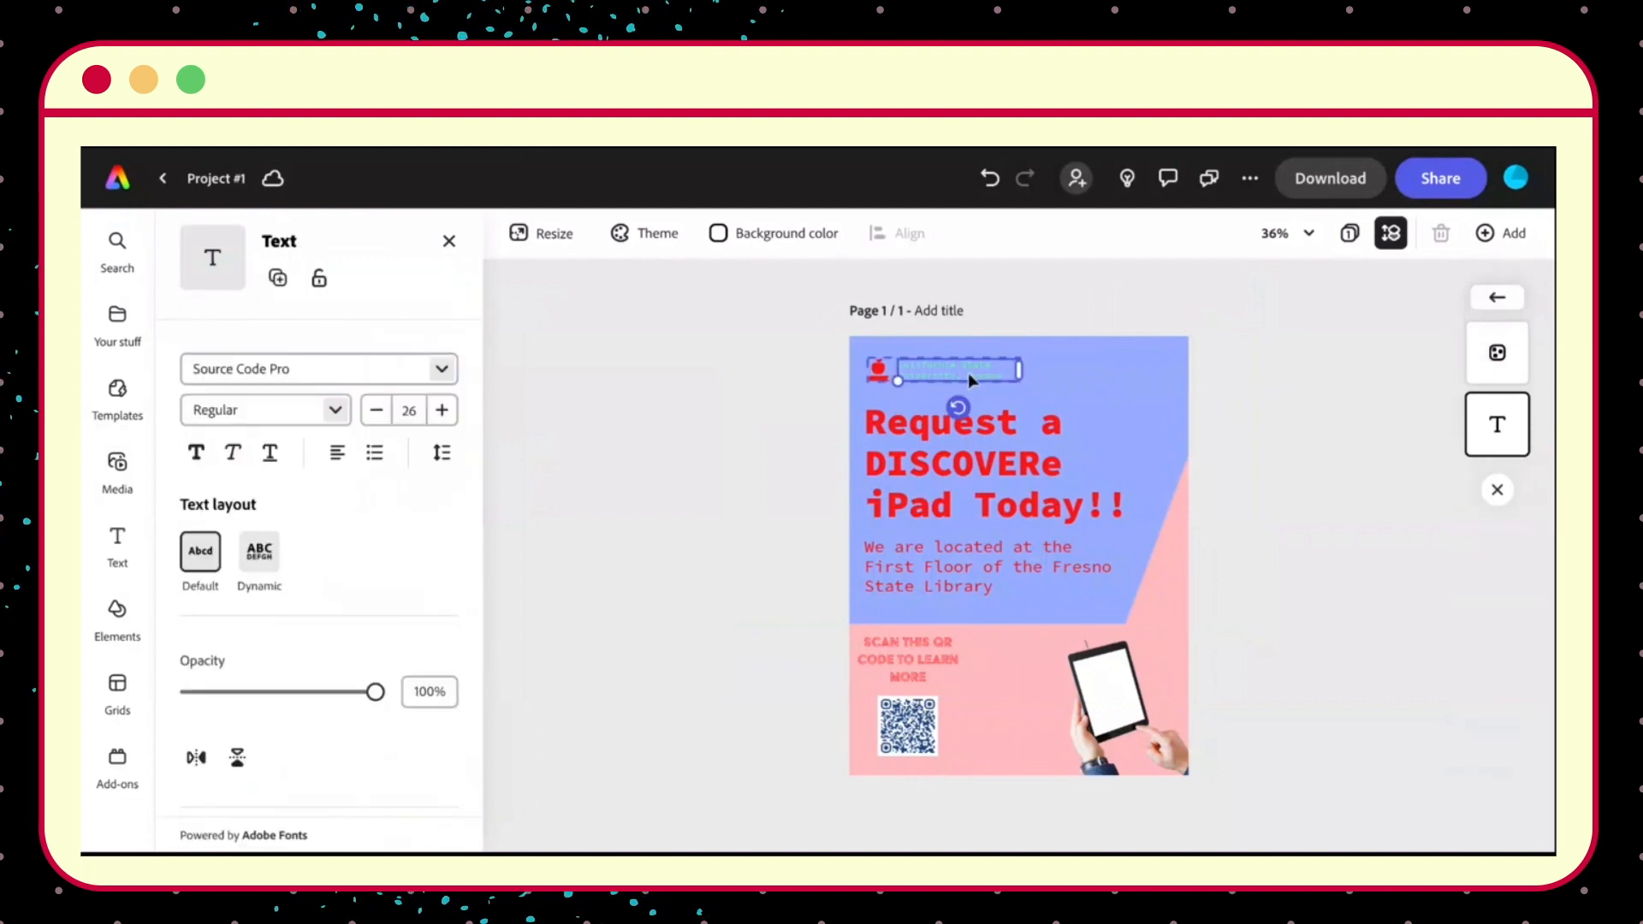
pyautogui.scroll(-3, 343, 513)
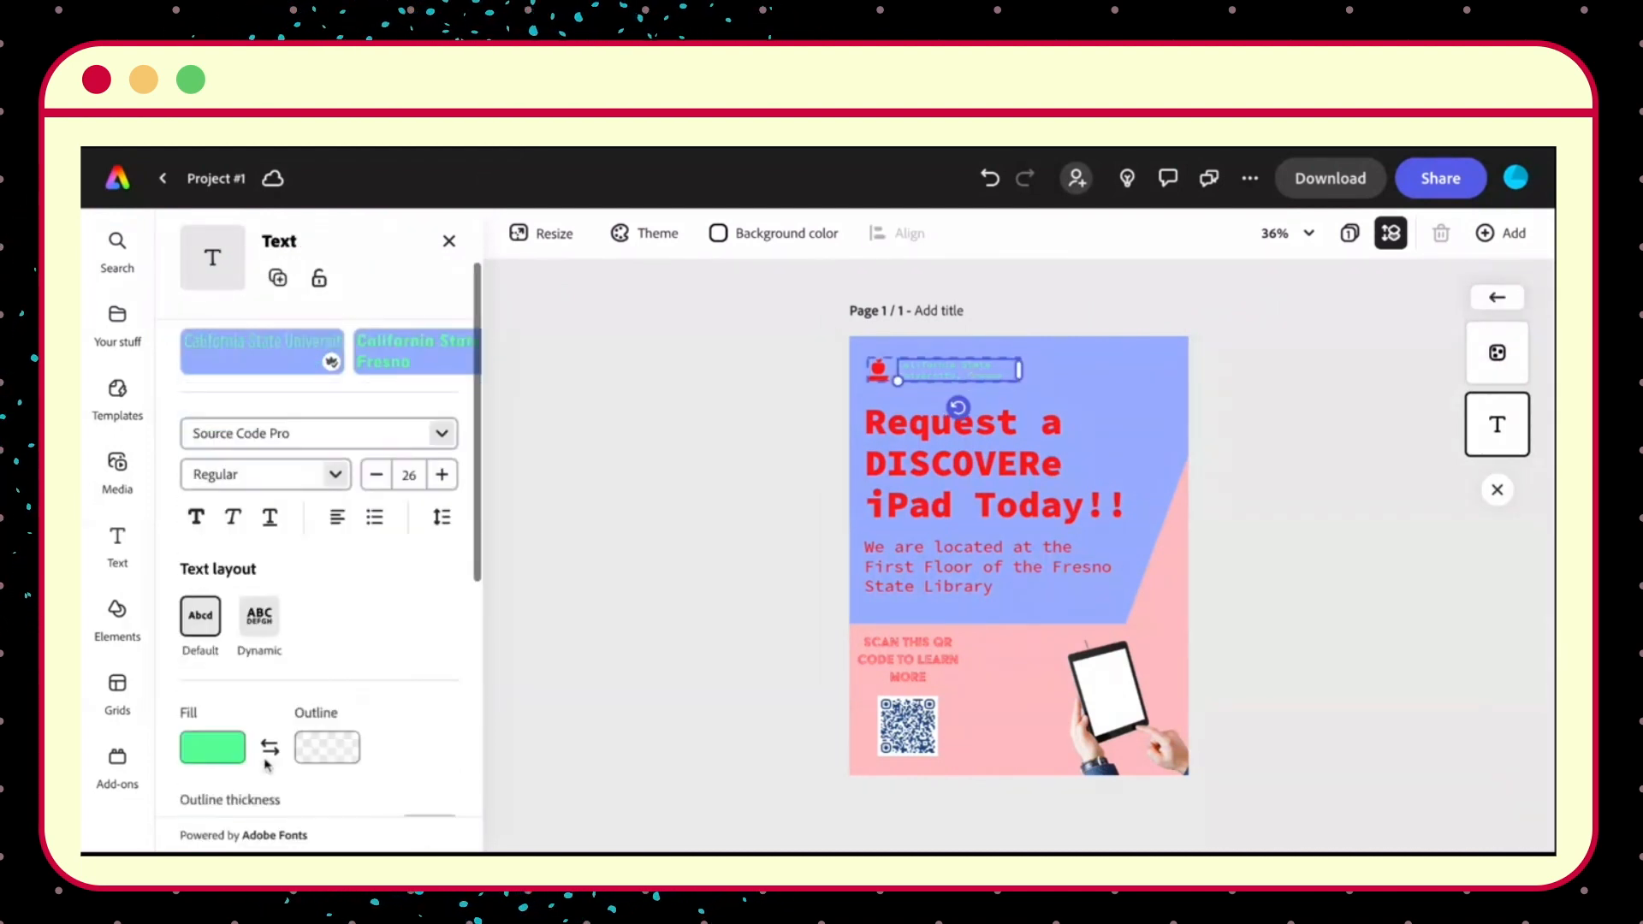
pyautogui.click(226, 729)
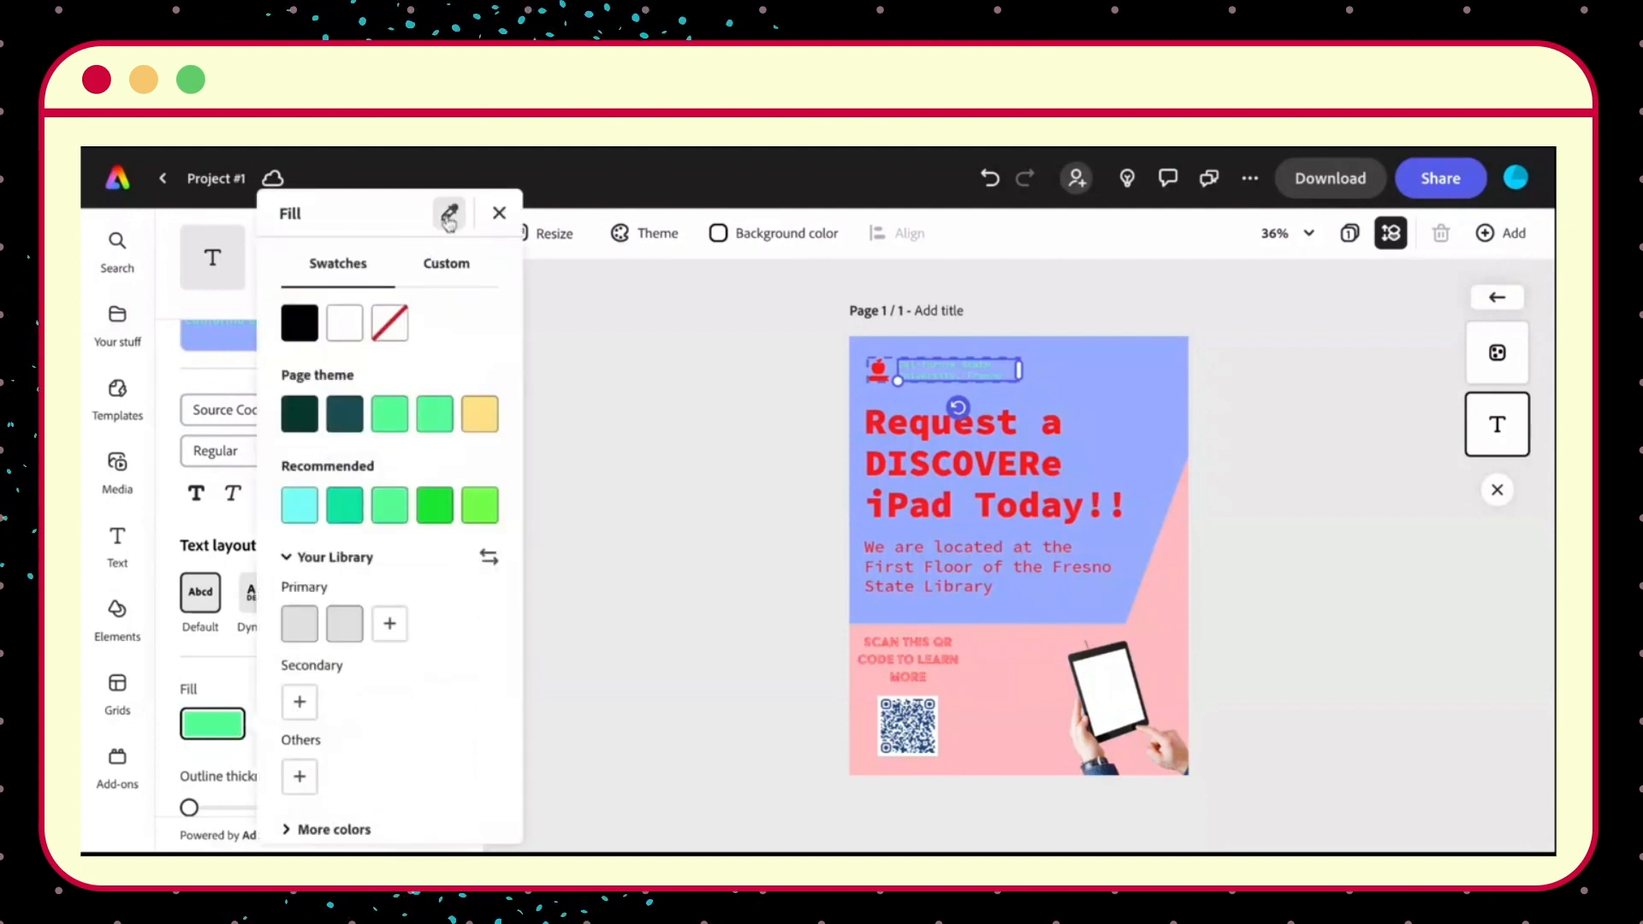
pyautogui.click(1052, 423)
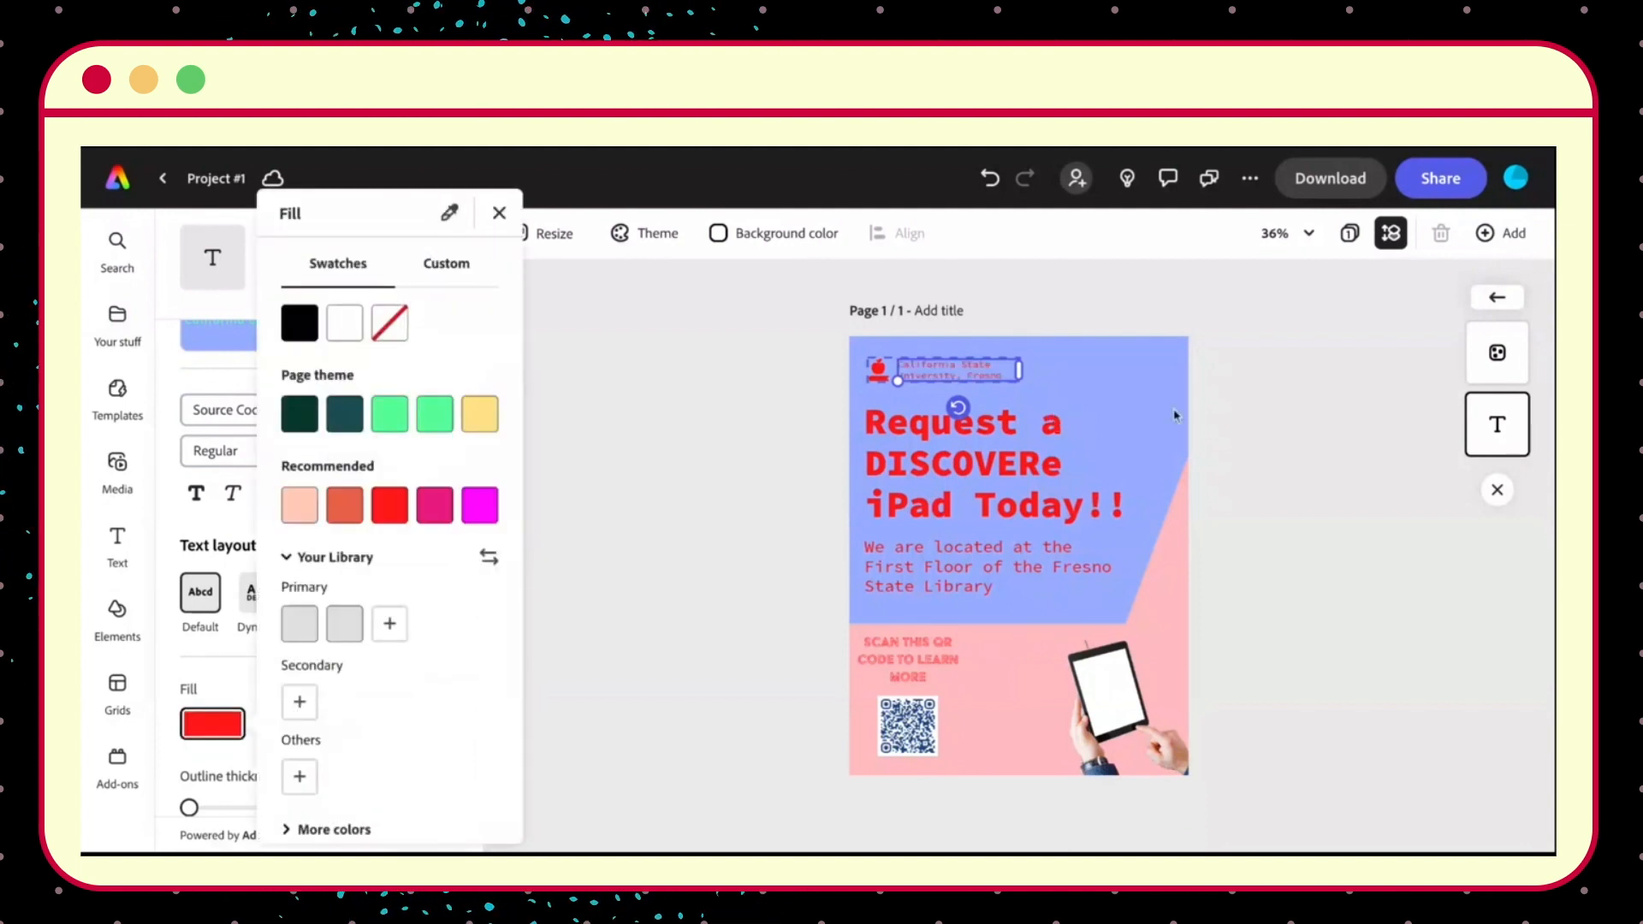
pyautogui.click(1310, 419)
pyautogui.click(795, 562)
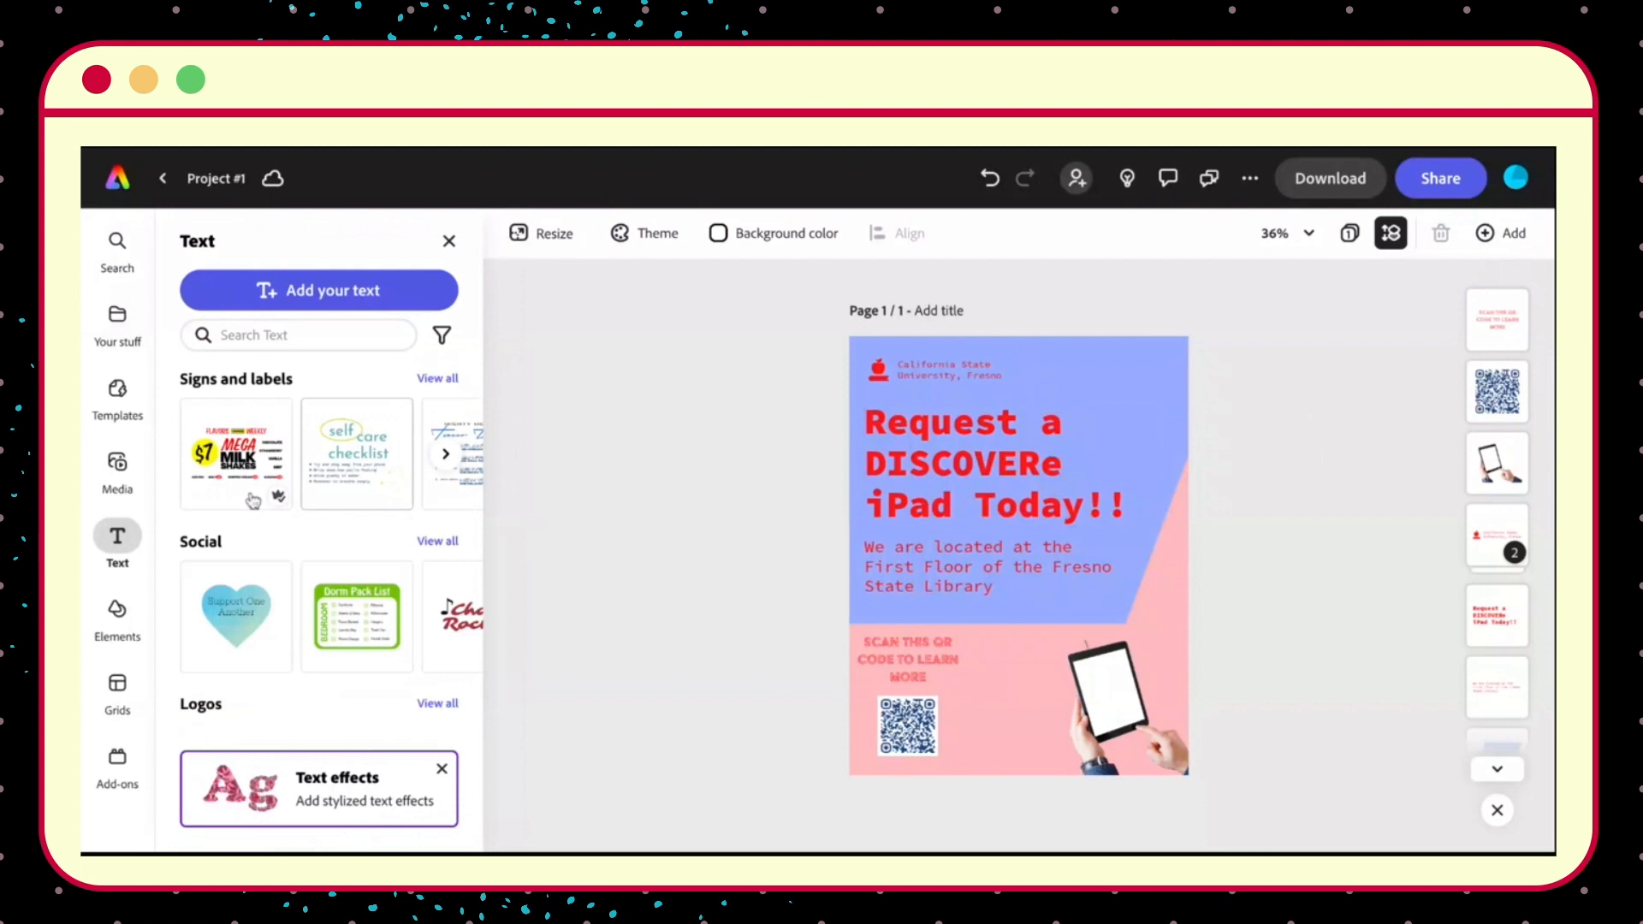
# Search the design assets for "Paw".
pyautogui.click(118, 611)
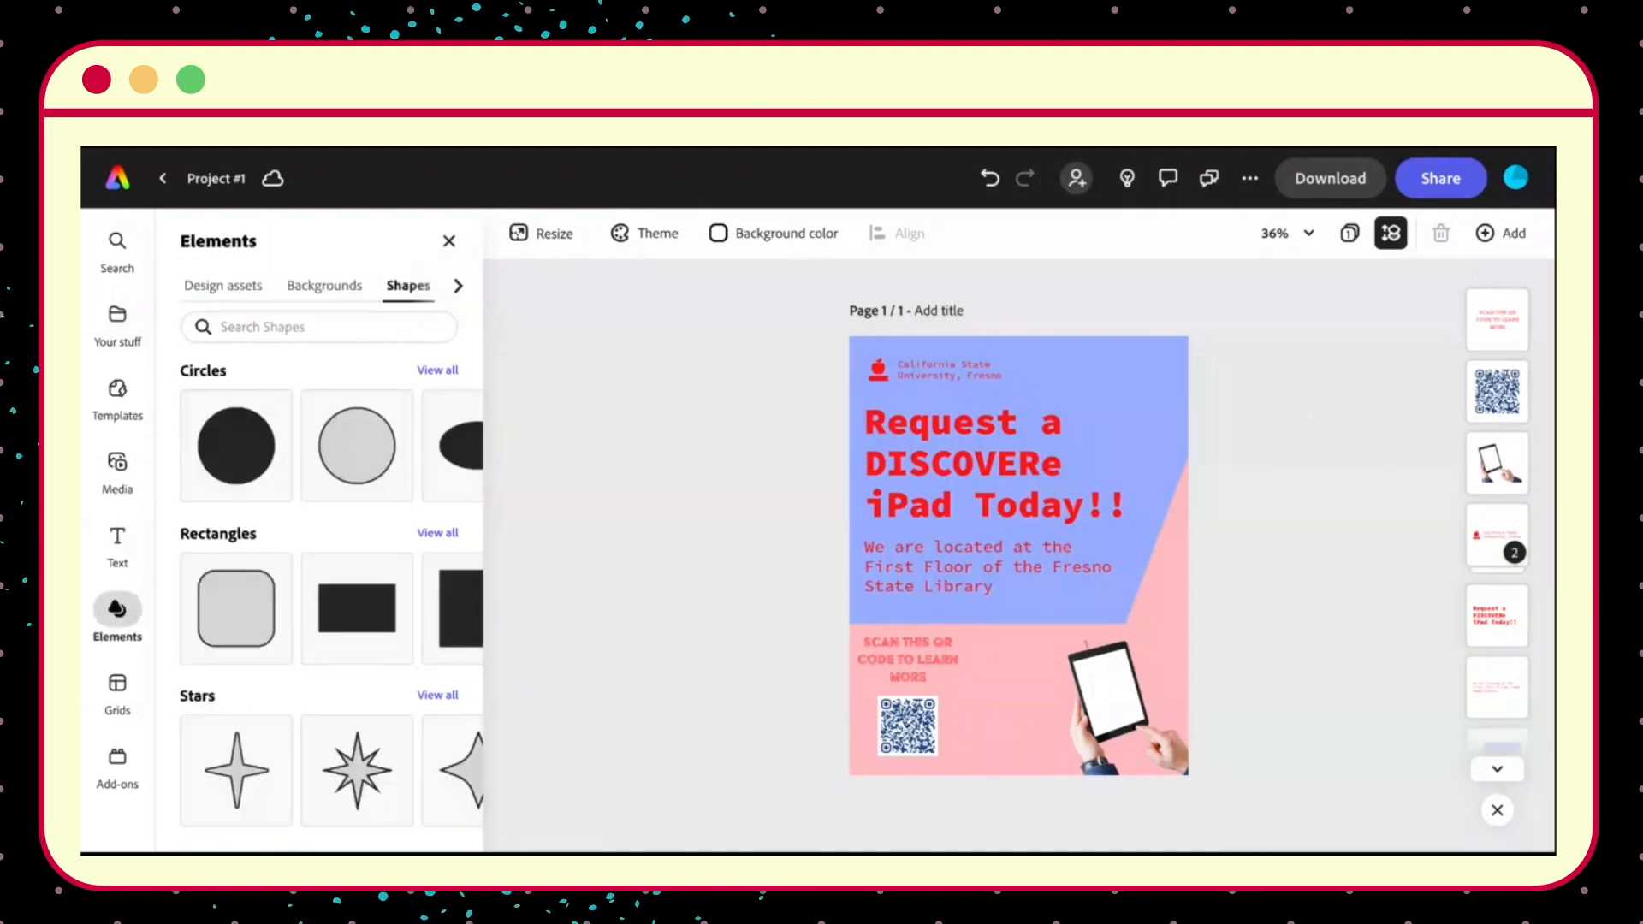
pyautogui.scroll(-4, 315, 550)
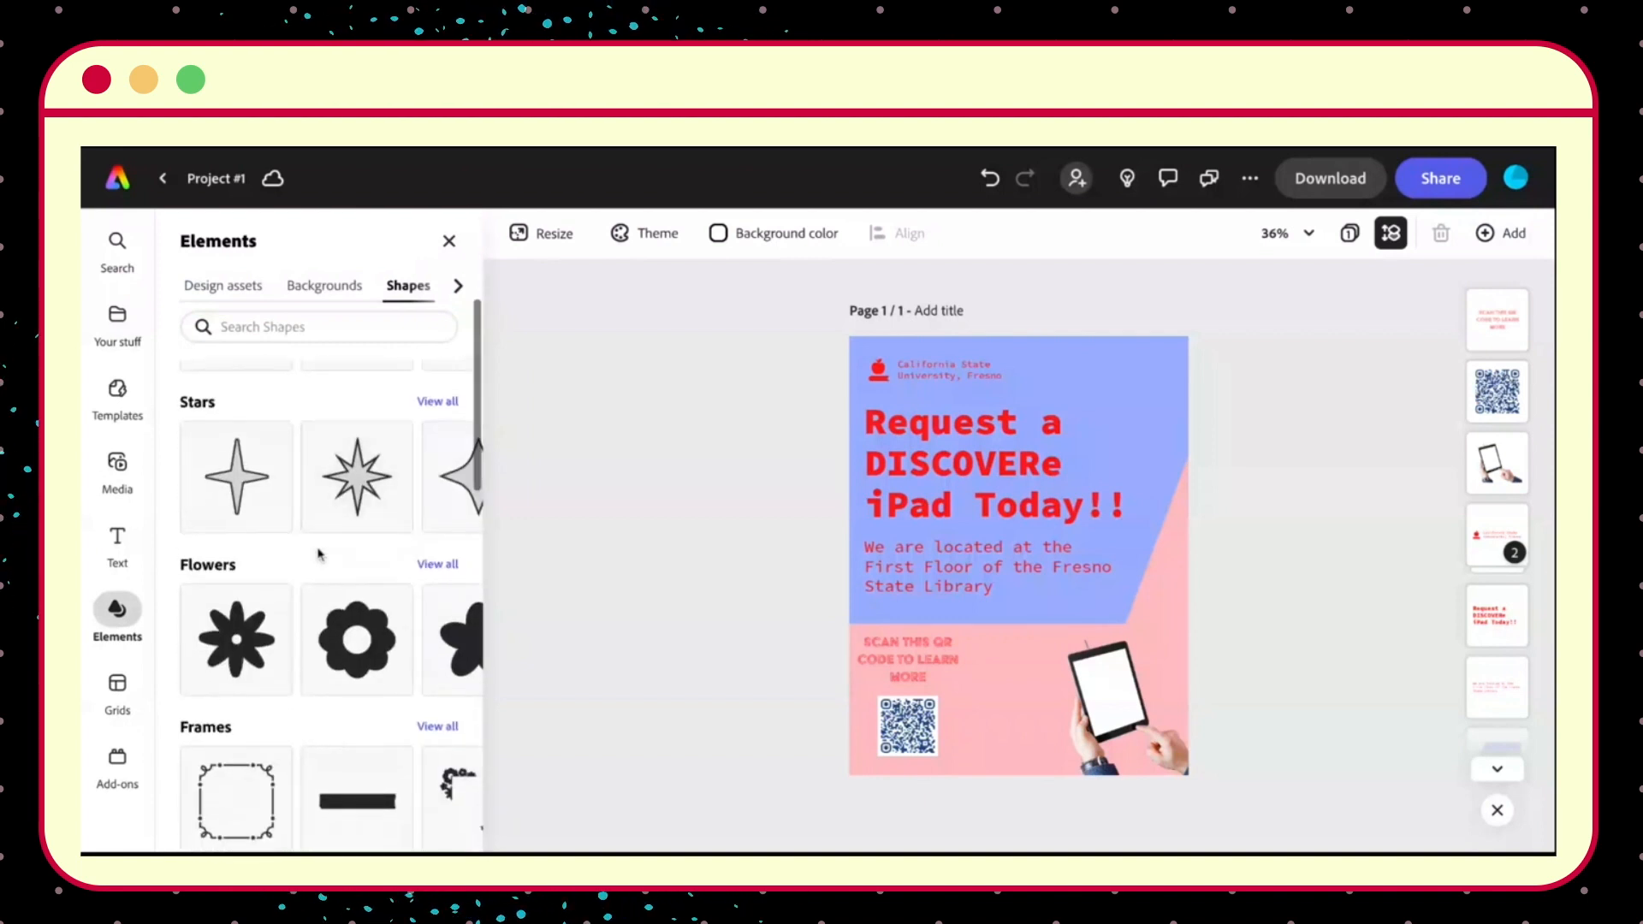
pyautogui.scroll(4, 318, 552)
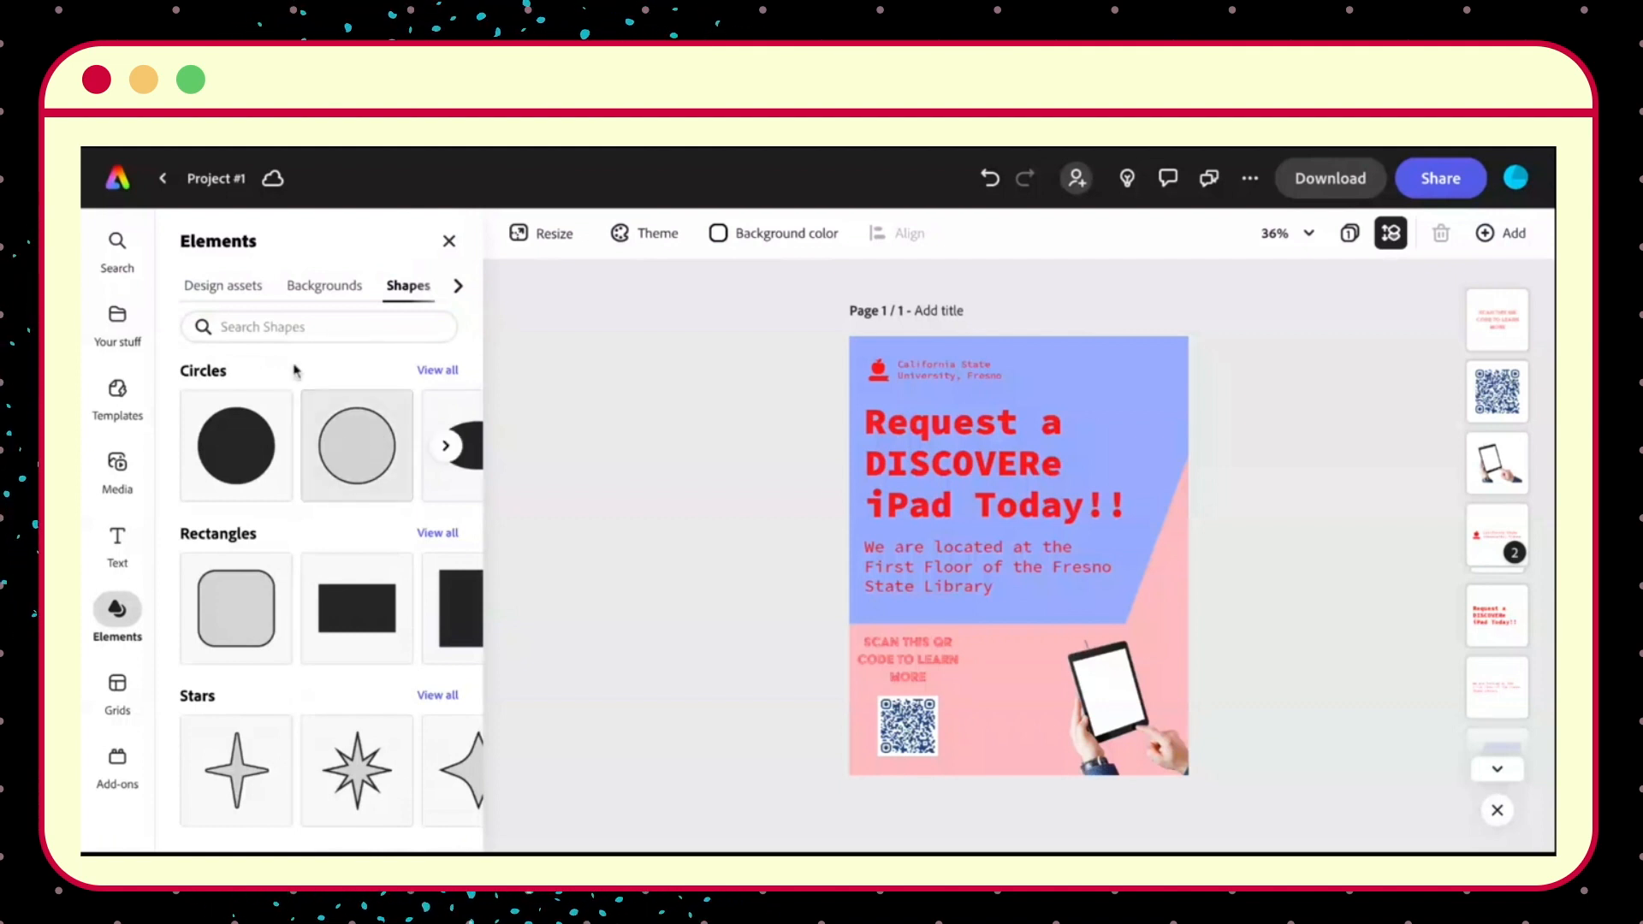
pyautogui.click(289, 330)
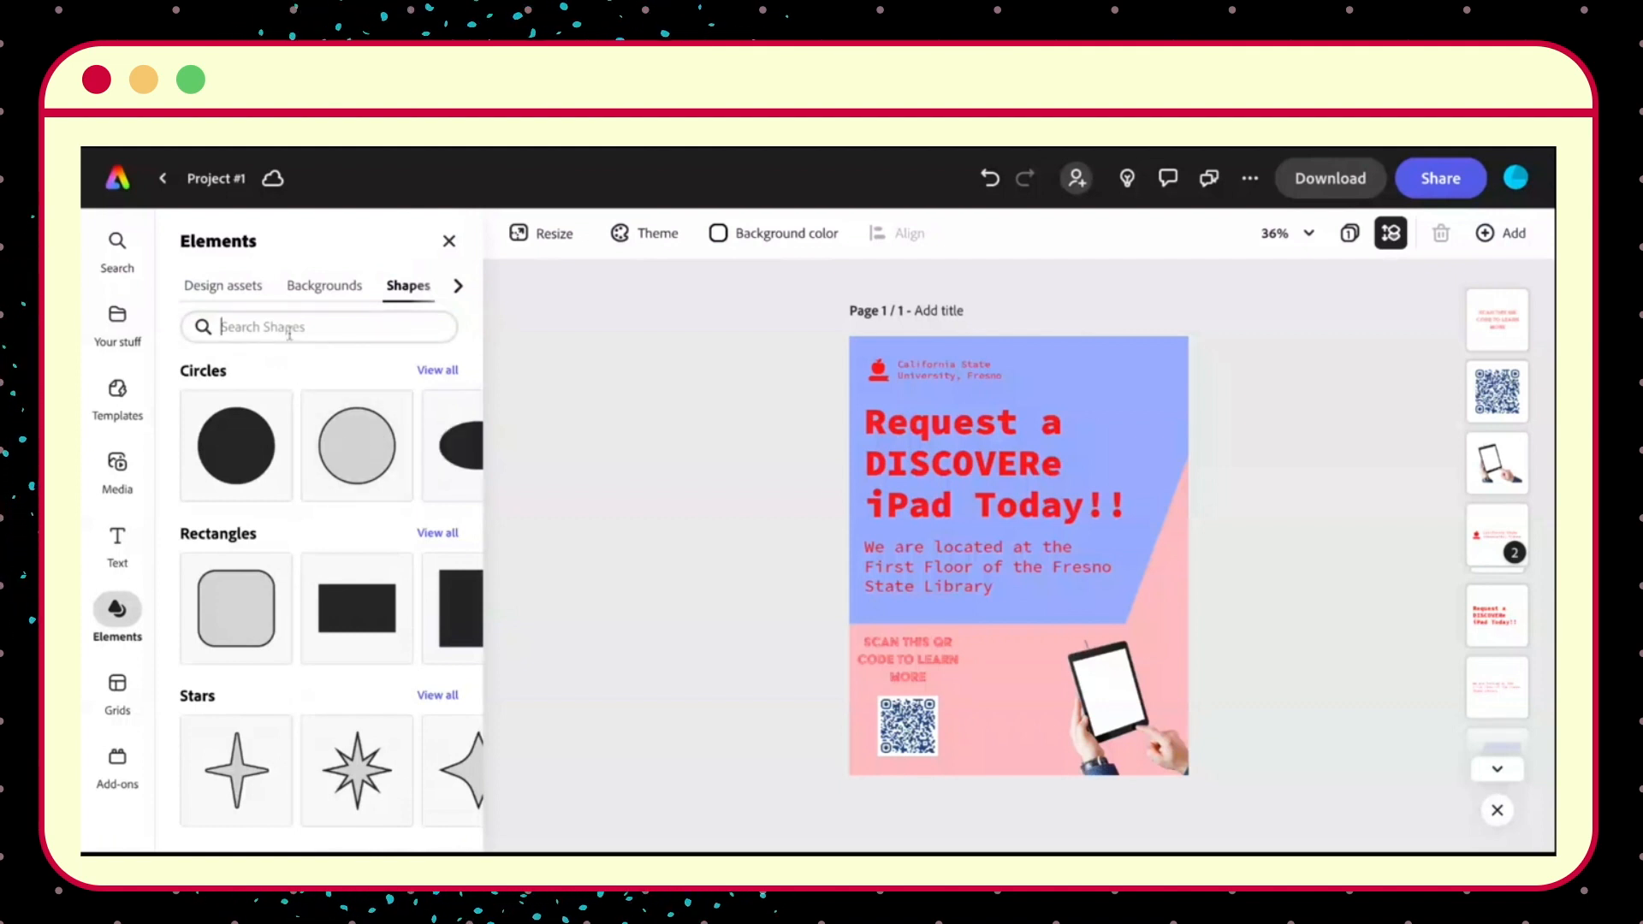
pyautogui.click(240, 289)
pyautogui.write('Pa')
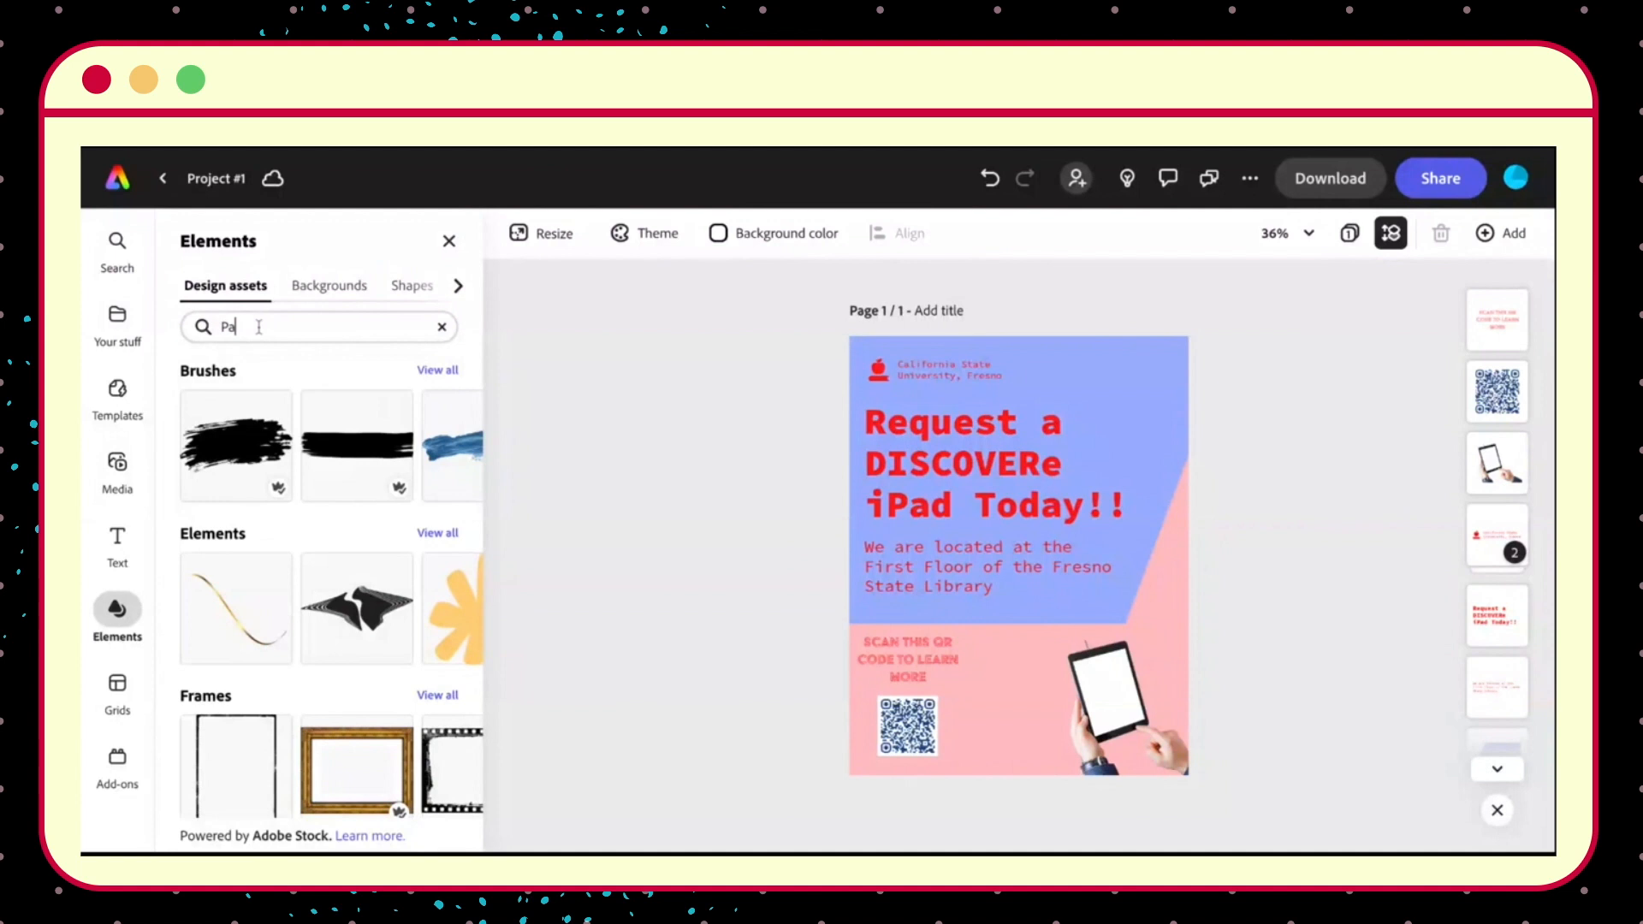
pyautogui.write('w')
pyautogui.press('Return')
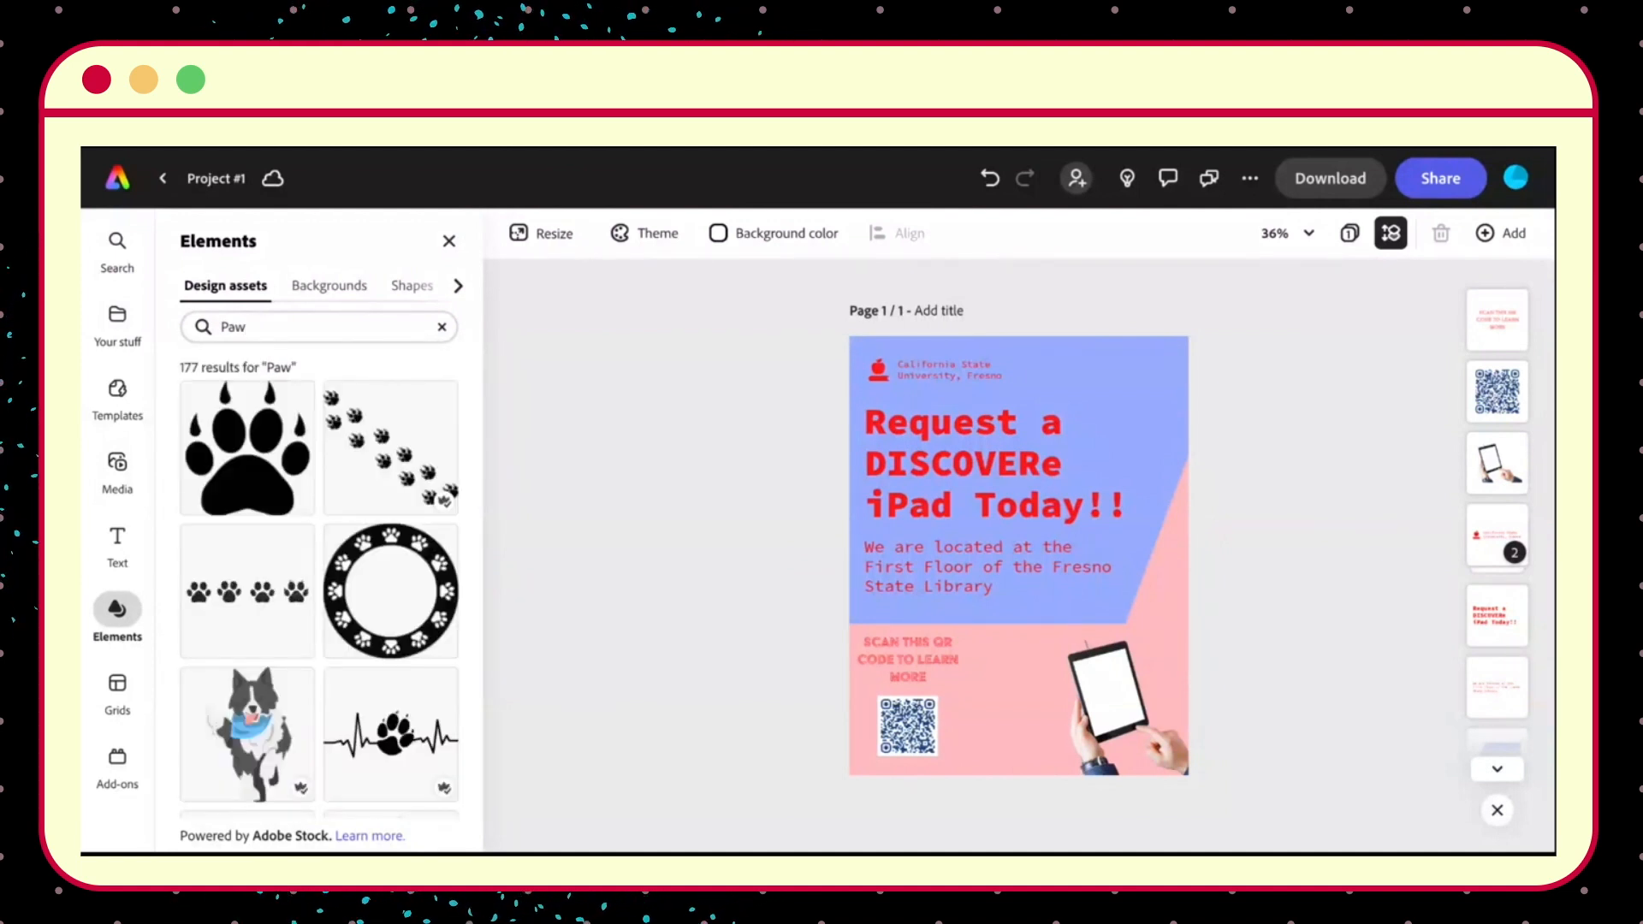
# Add the plain red paw print graphic from the search results to the flyer.
pyautogui.scroll(-4, 321, 532)
pyautogui.scroll(3, 320, 532)
pyautogui.scroll(-5, 321, 532)
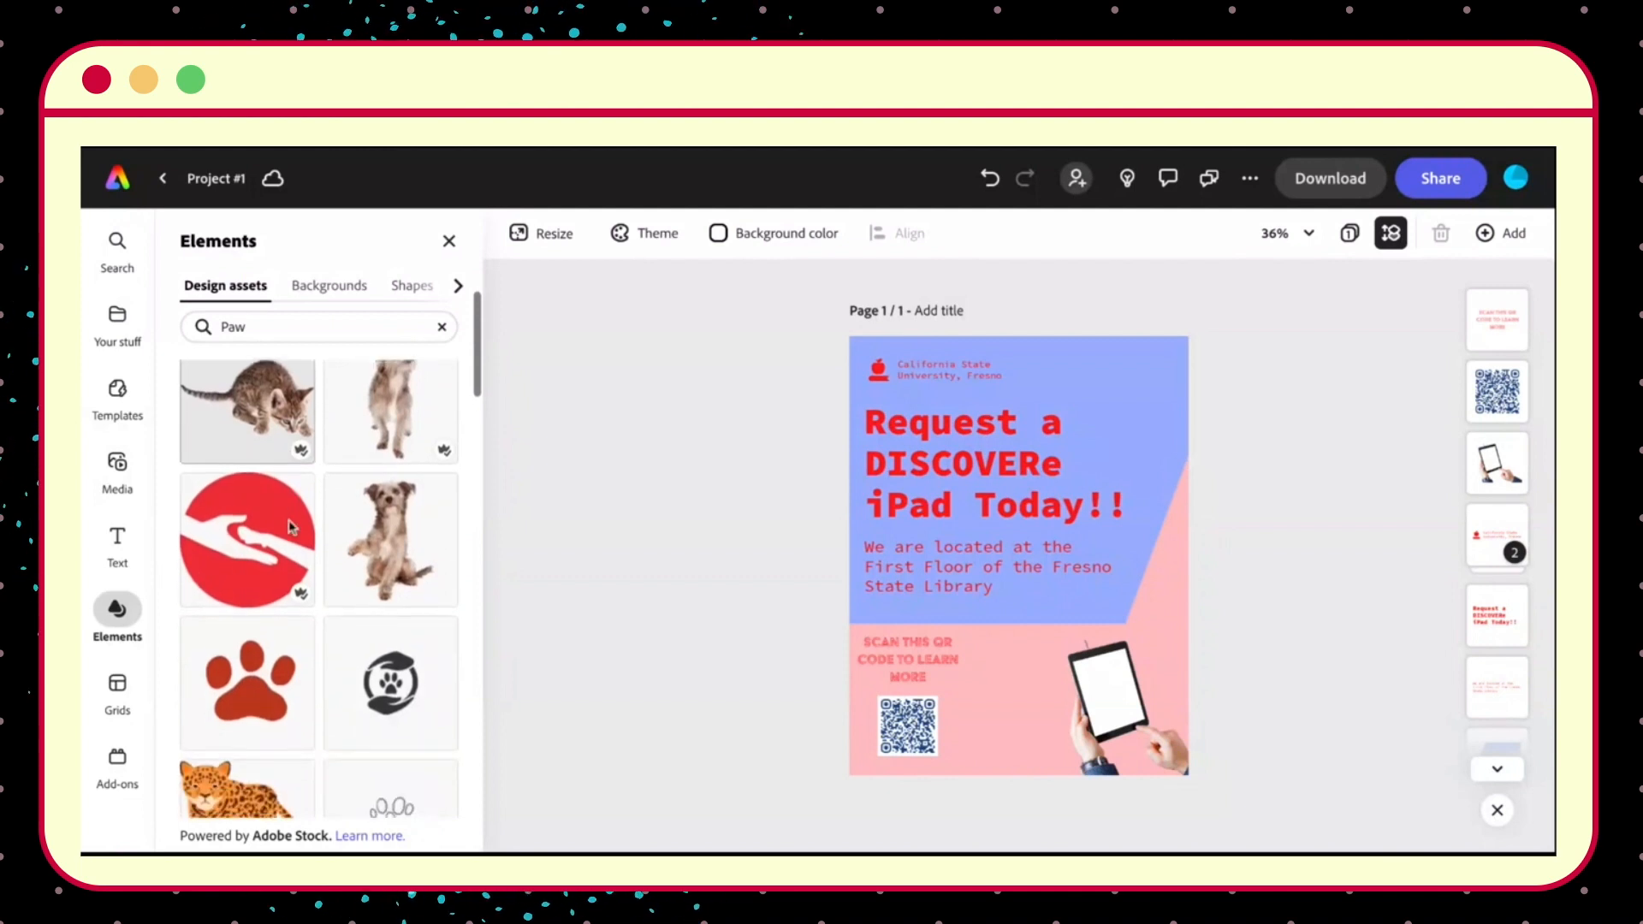
pyautogui.click(253, 684)
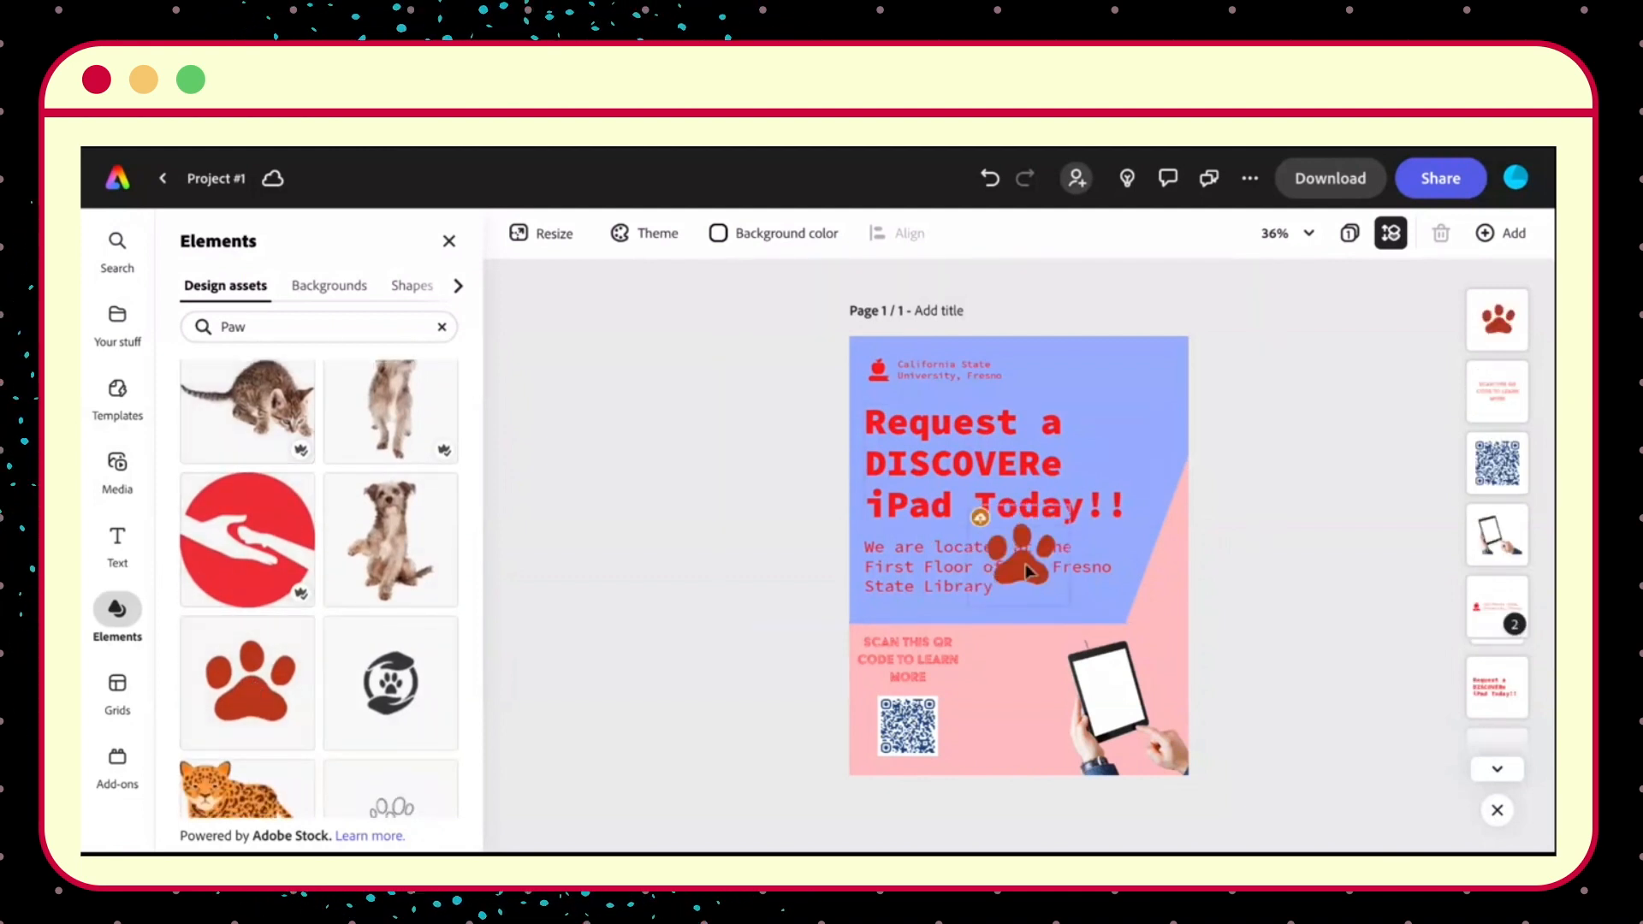
# Rotate the paw print slightly clockwise and move it to the flyer's upper-right corner, beside the college name.
pyautogui.click(1009, 541)
pyautogui.moveTo(1018, 633)
pyautogui.mouseDown()
pyautogui.moveTo(952, 589)
pyautogui.moveTo(923, 603)
pyautogui.mouseUp()
pyautogui.moveTo(1004, 560); pyautogui.dragTo(1124, 400)
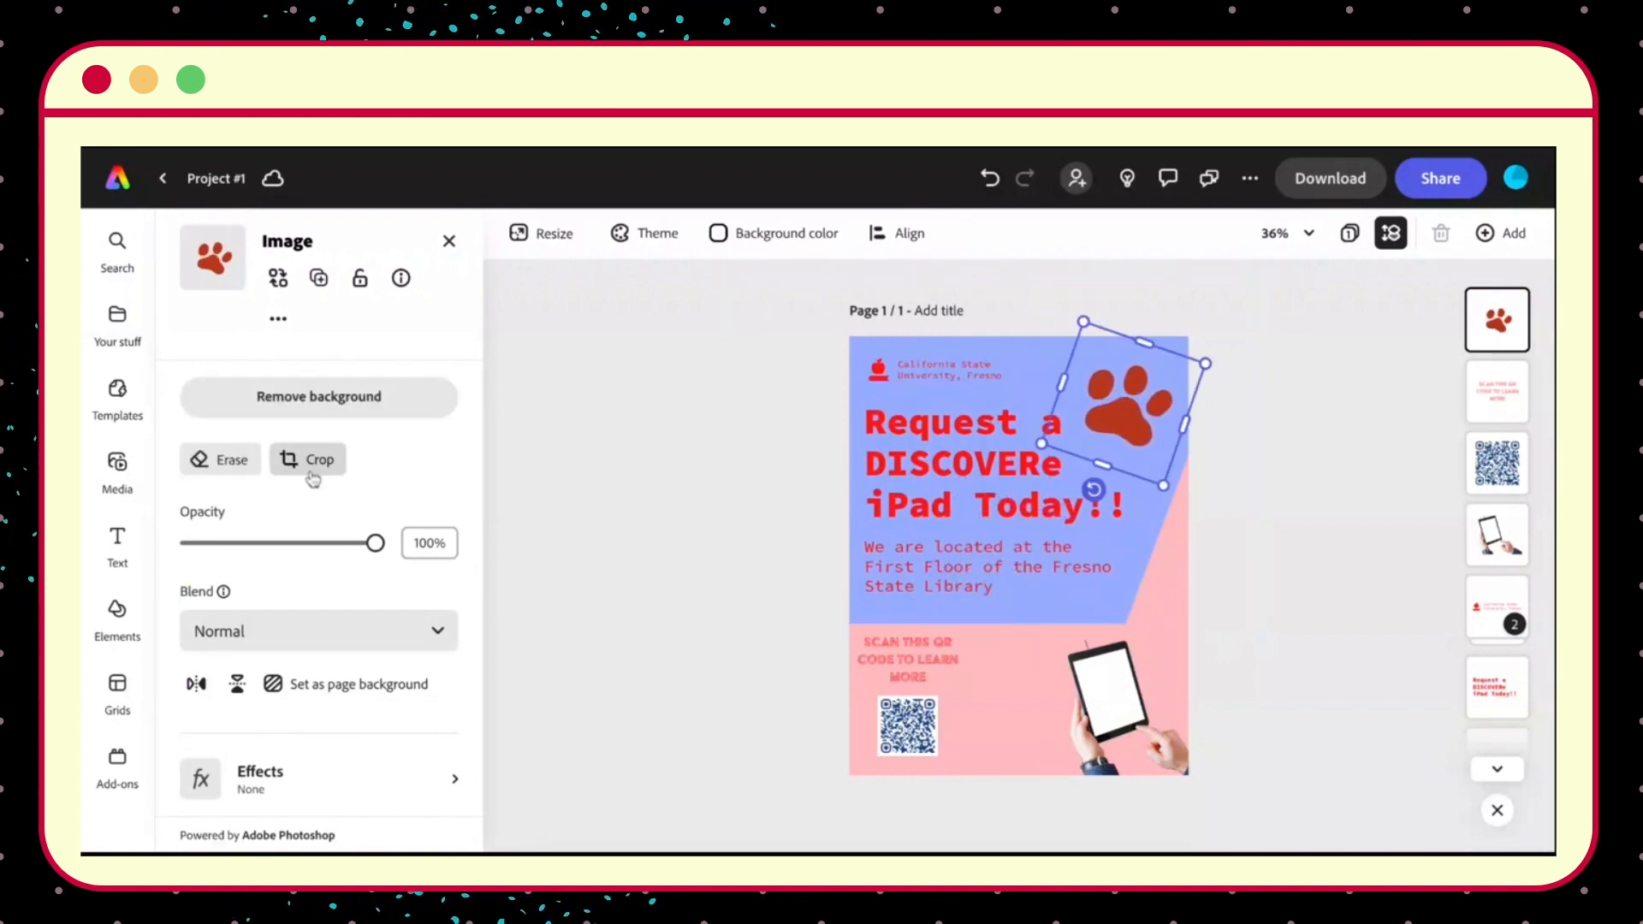
pyautogui.scroll(-2, 290, 639)
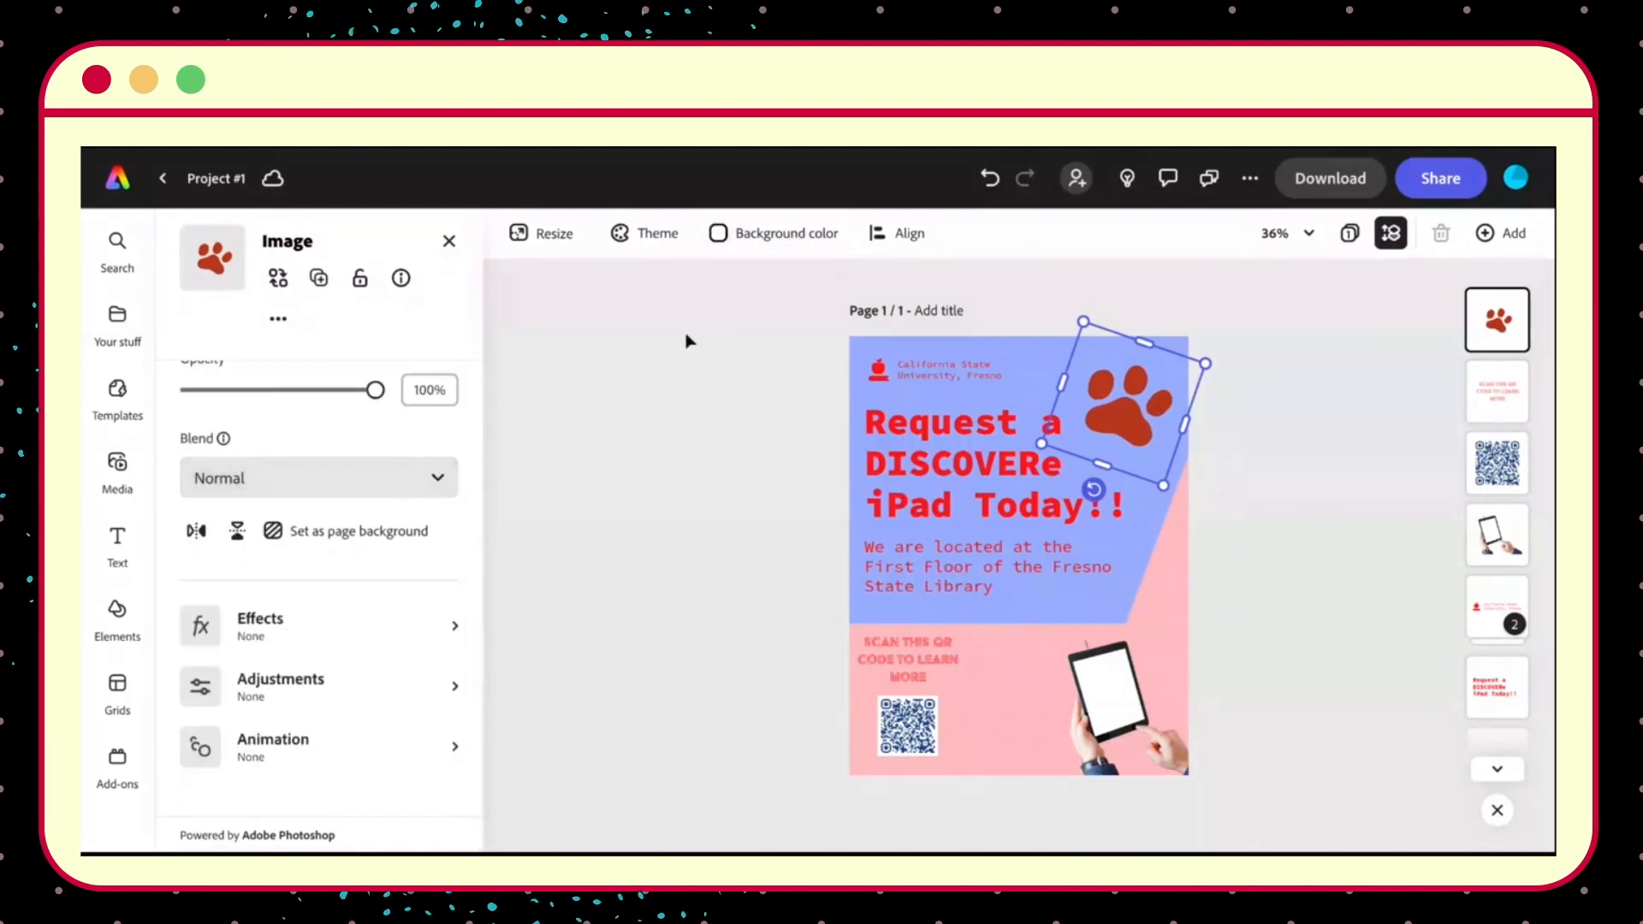
pyautogui.doubleClick(1130, 428)
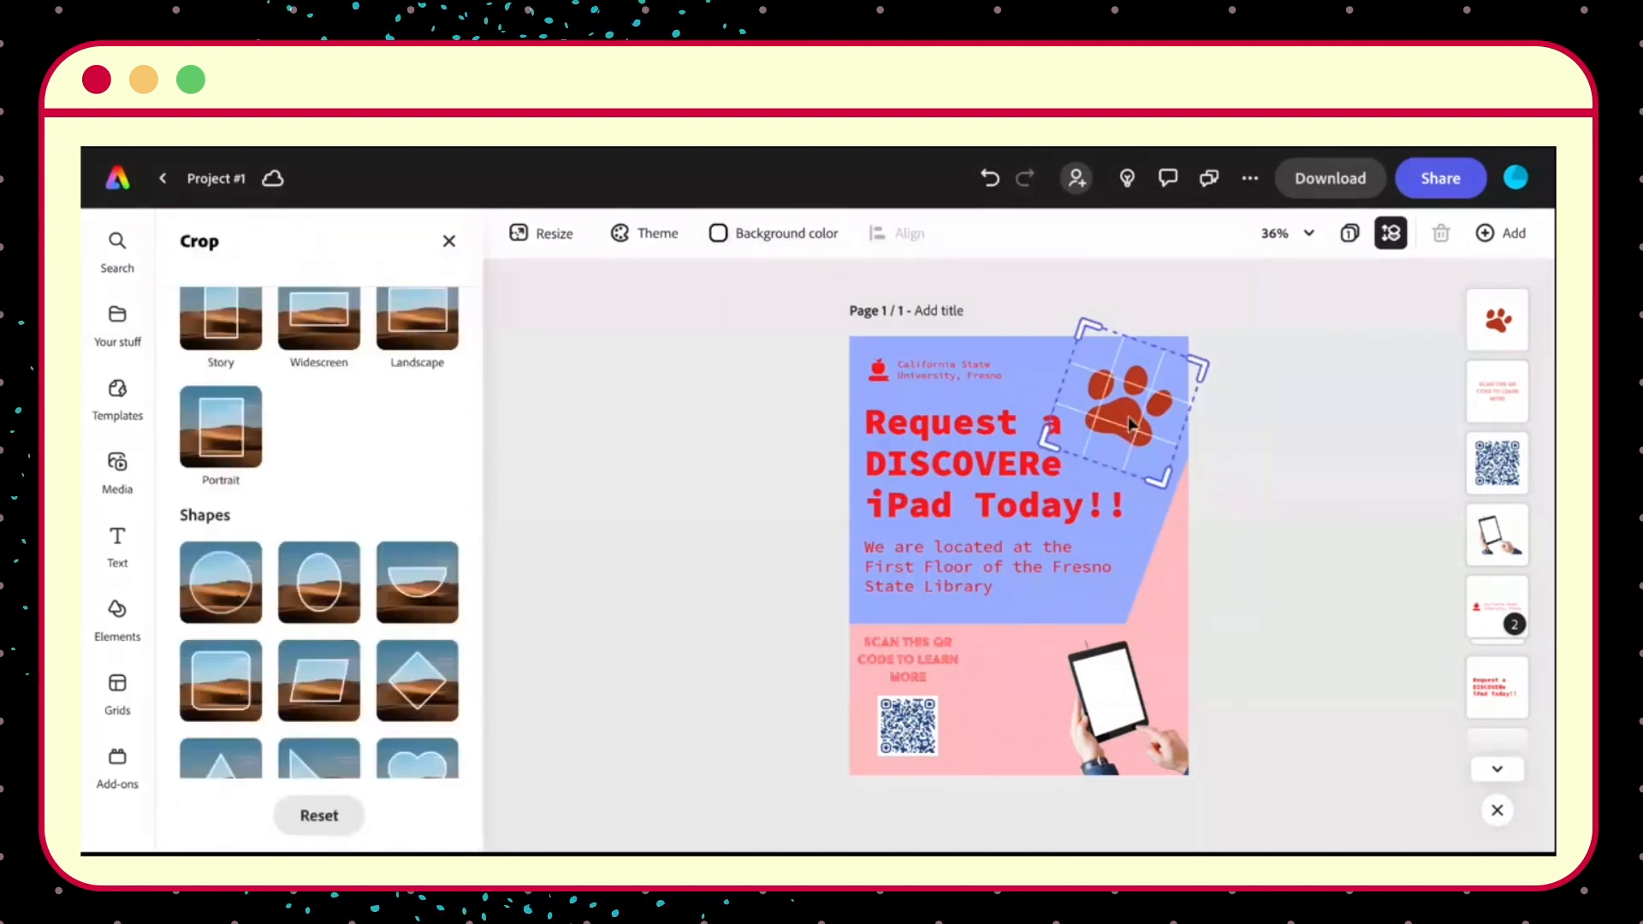
pyautogui.click(1065, 325)
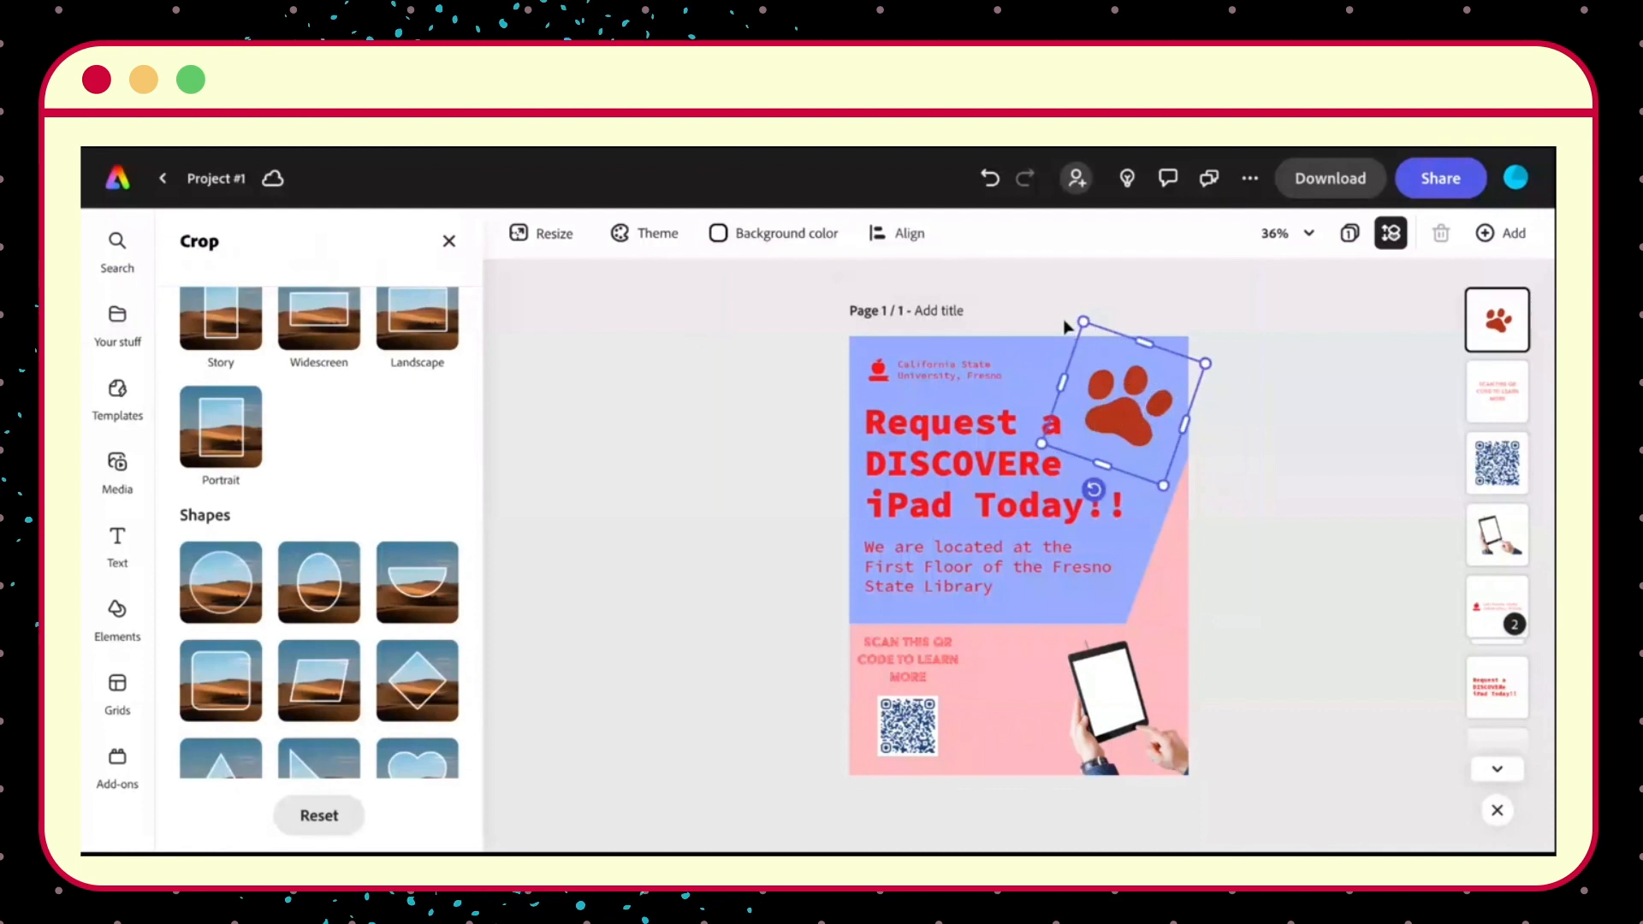
# Apply the first blue Duotone preset effect to the paw print.
pyautogui.click(1111, 414)
pyautogui.scroll(-3, 278, 494)
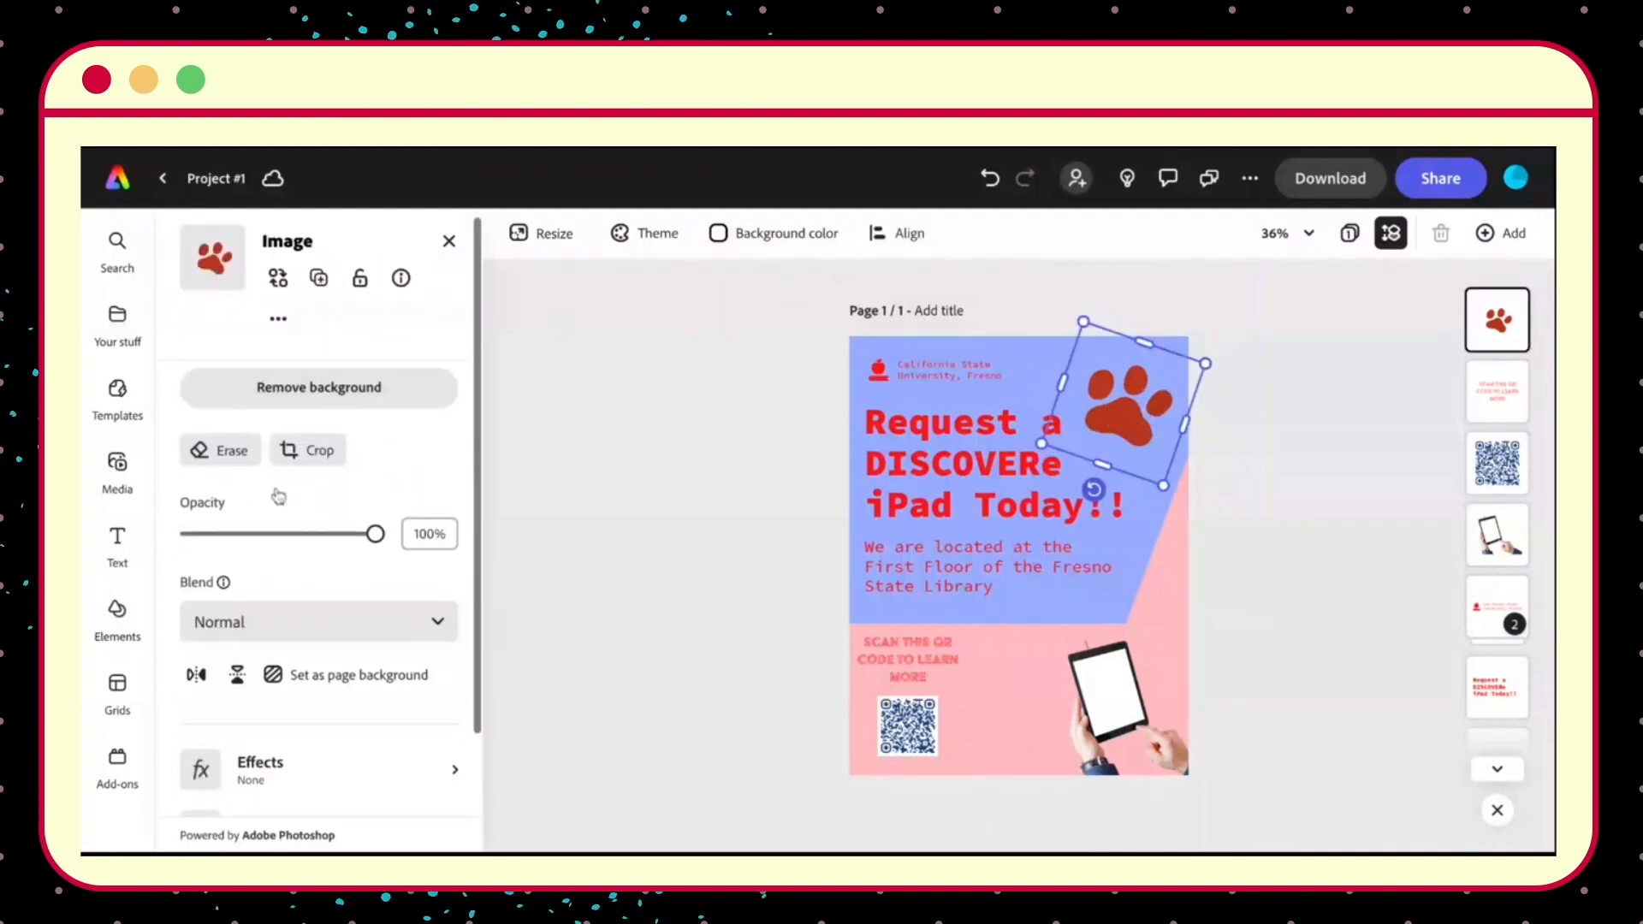
pyautogui.click(340, 624)
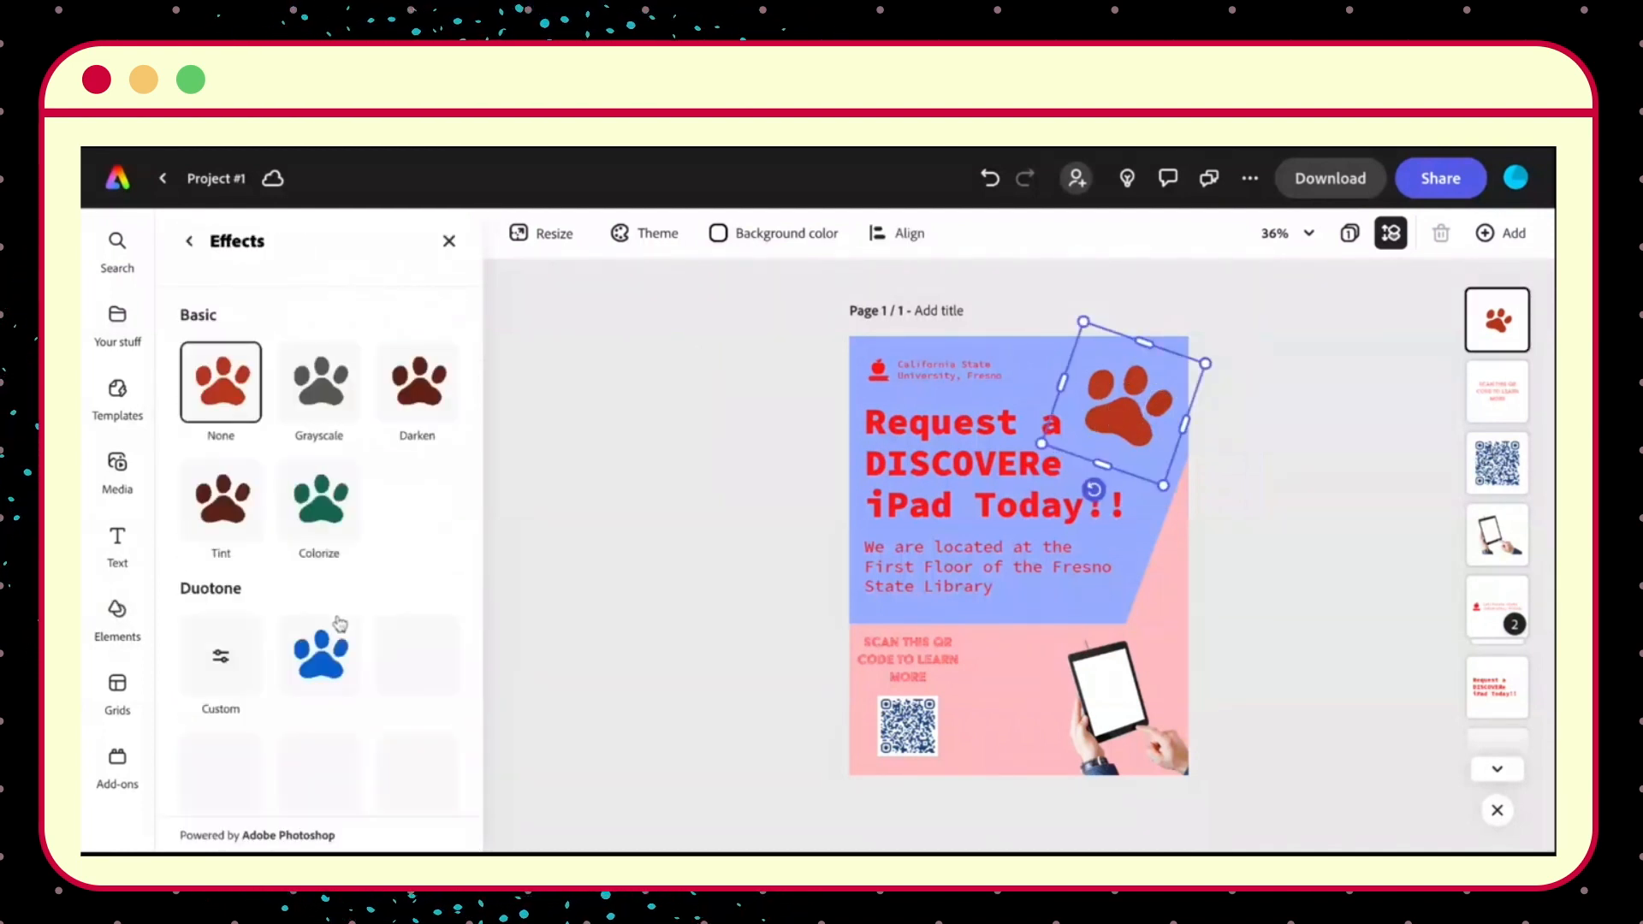
pyautogui.scroll(-2, 418, 557)
pyautogui.scroll(-1, 406, 567)
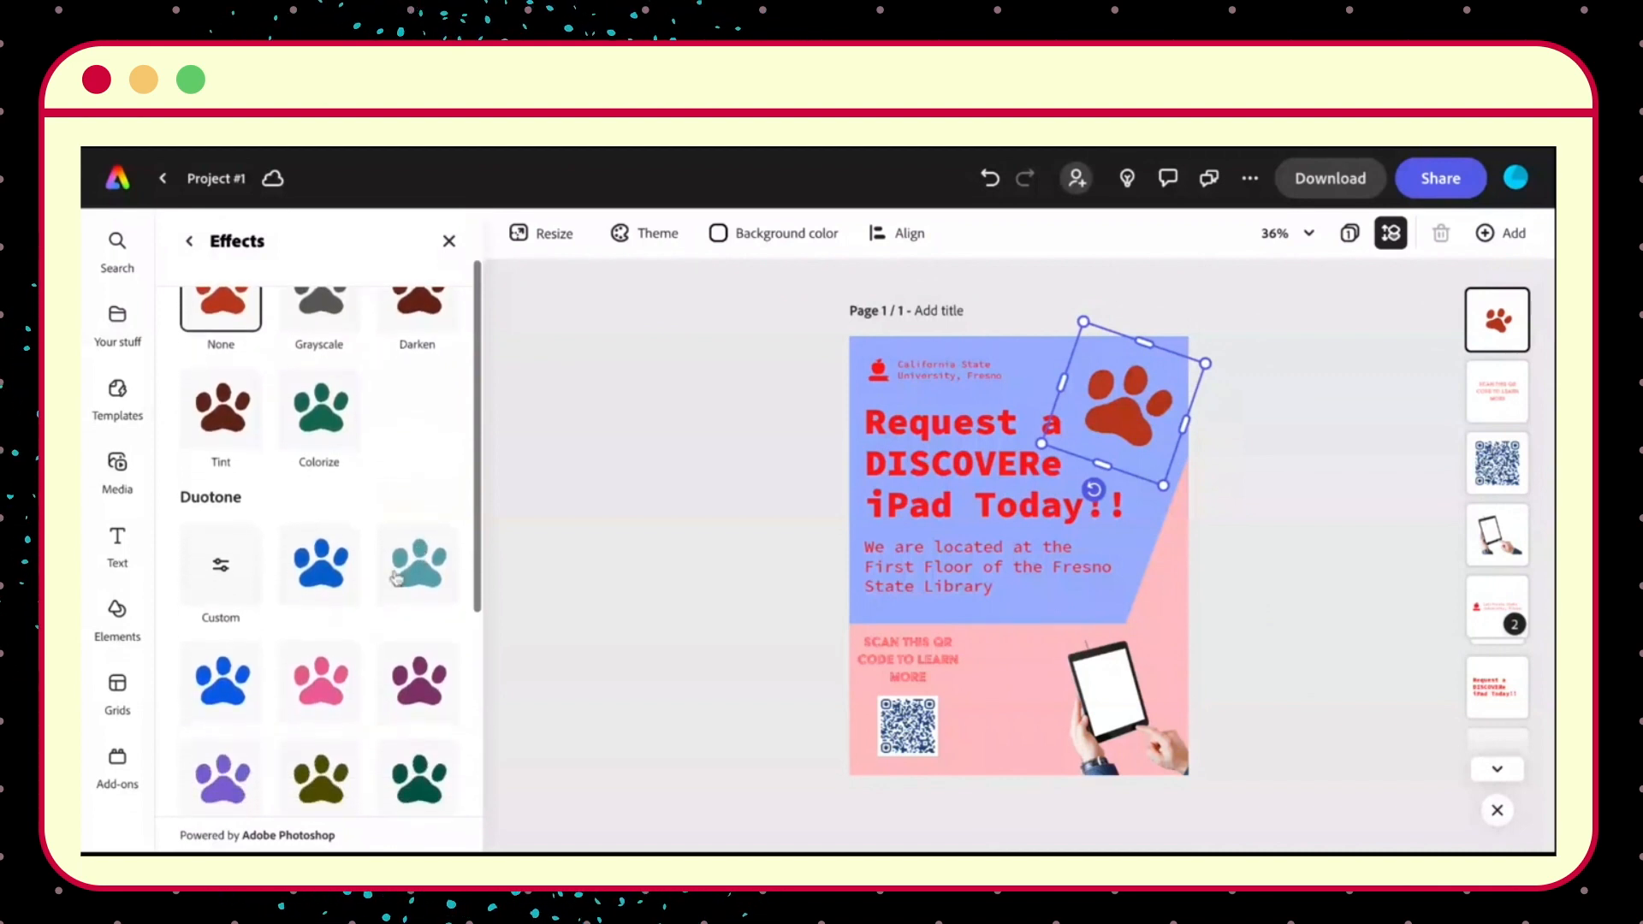
pyautogui.click(220, 682)
pyautogui.click(310, 592)
pyautogui.scroll(-4, 313, 590)
pyautogui.scroll(-1, 312, 592)
pyautogui.scroll(-1, 428, 547)
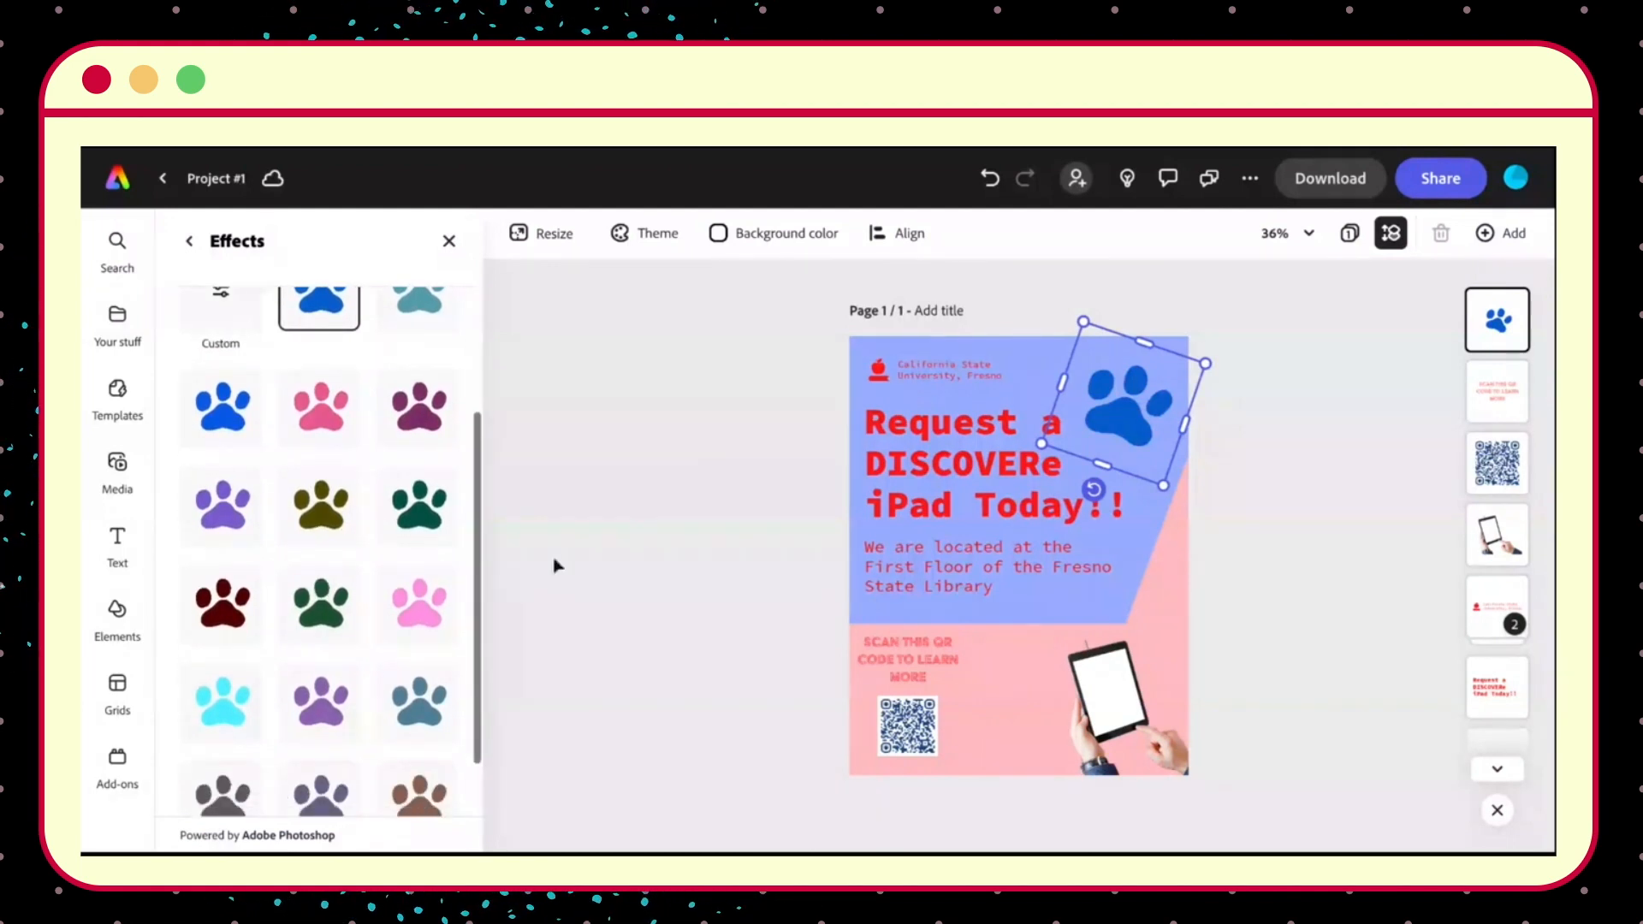
# Add the three-stroke burst shape to the flyer and rotate and place it between the QR code and the tablet.
pyautogui.click(645, 553)
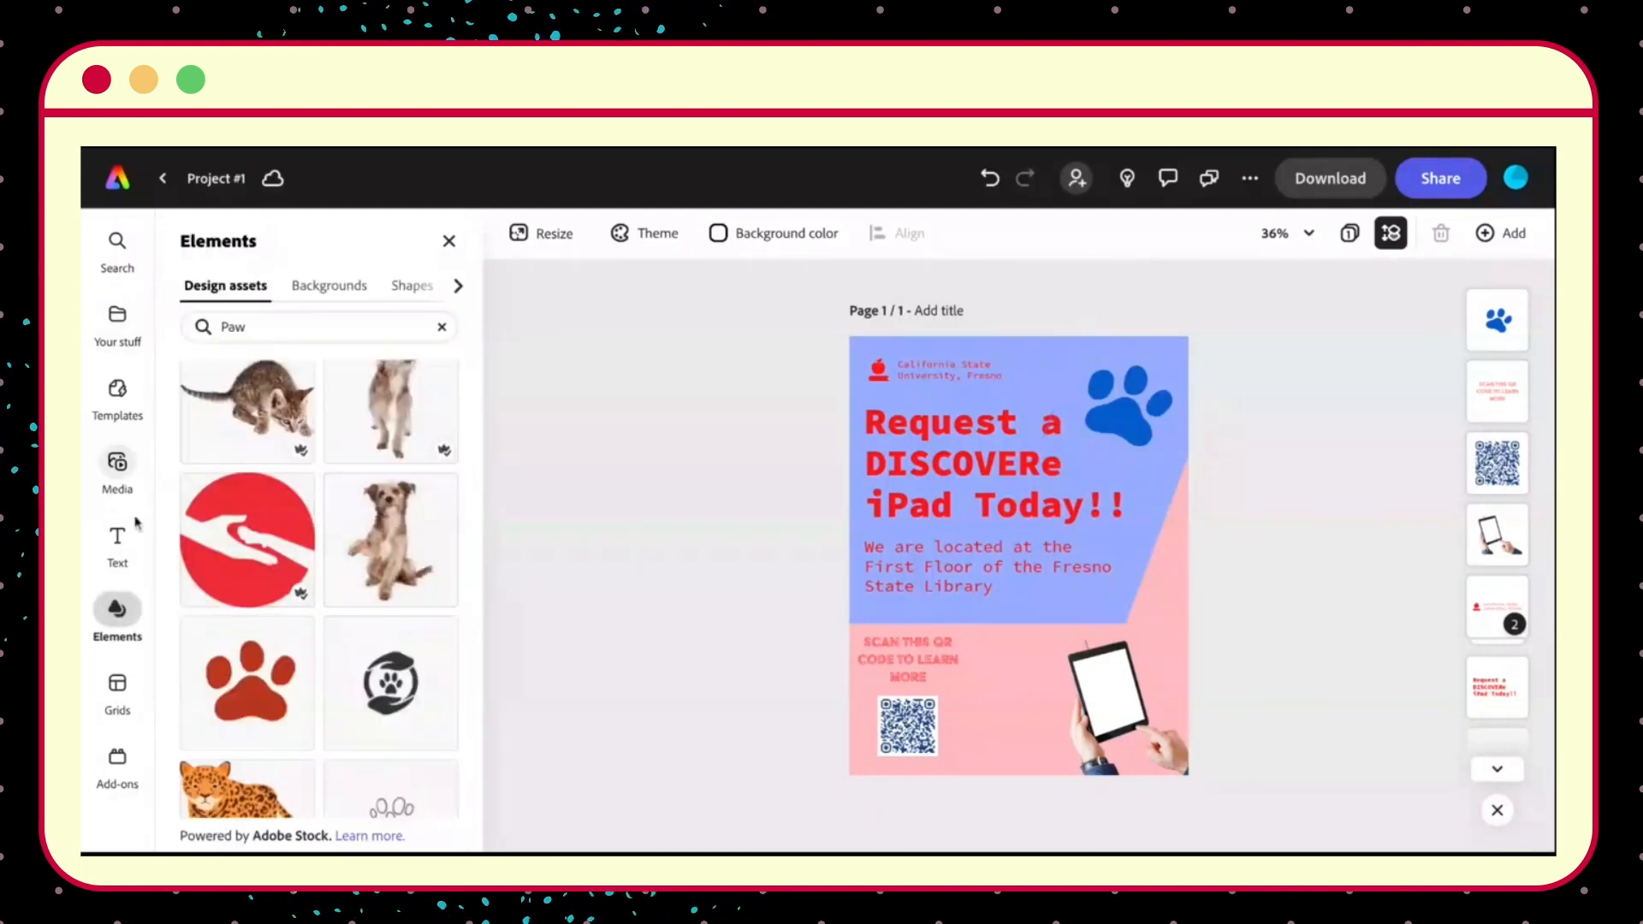
pyautogui.click(357, 289)
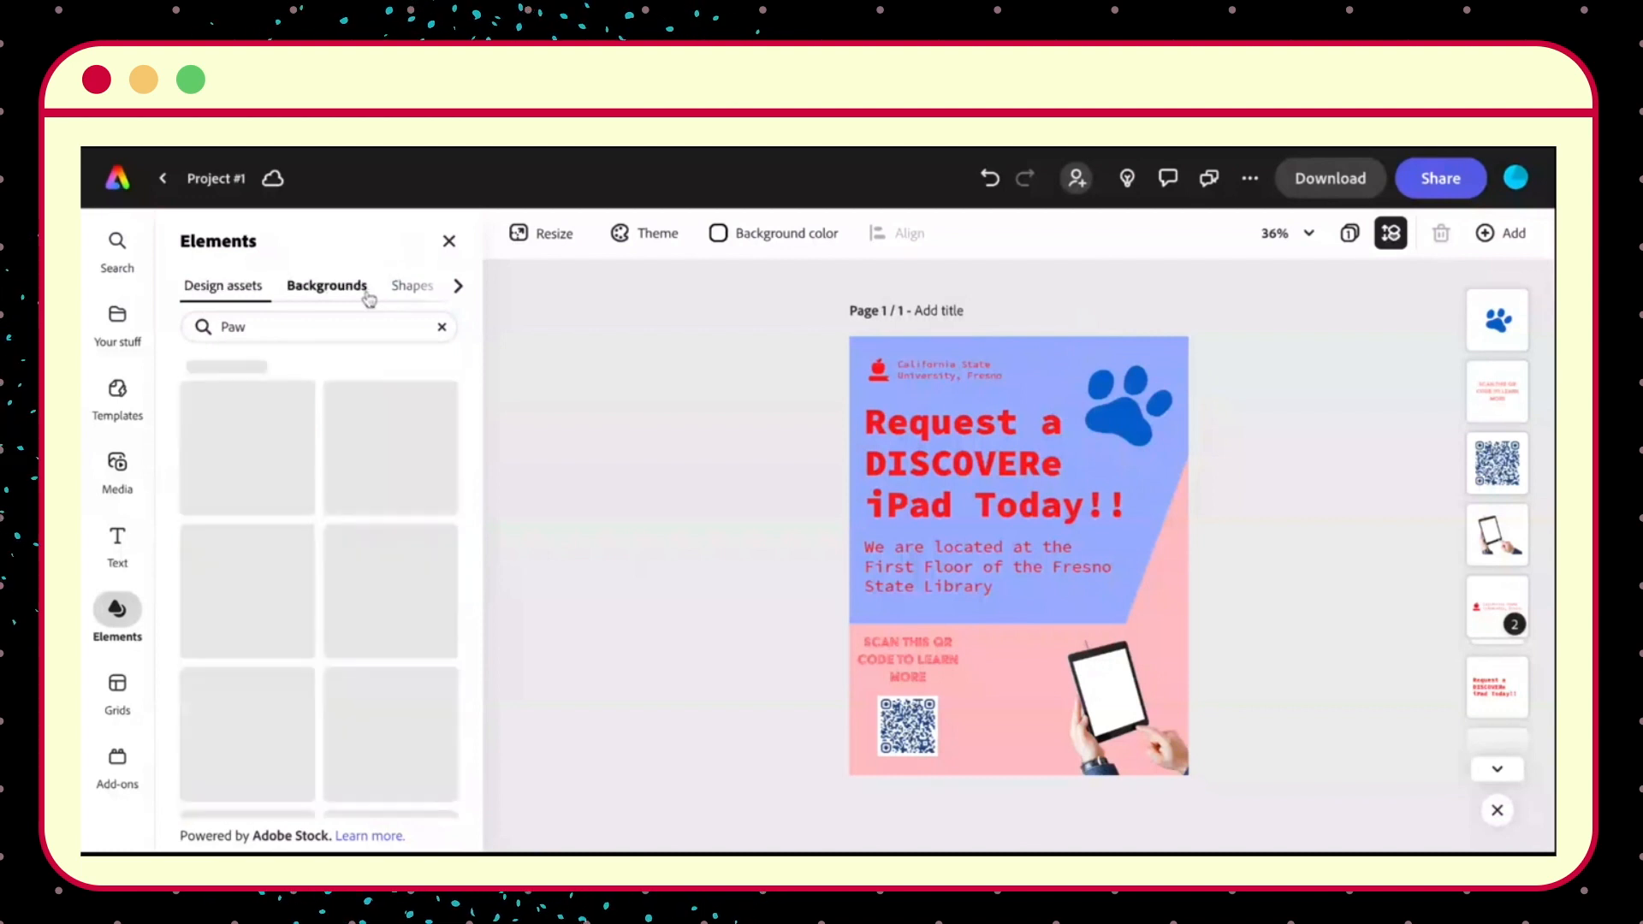
pyautogui.click(410, 287)
pyautogui.click(455, 293)
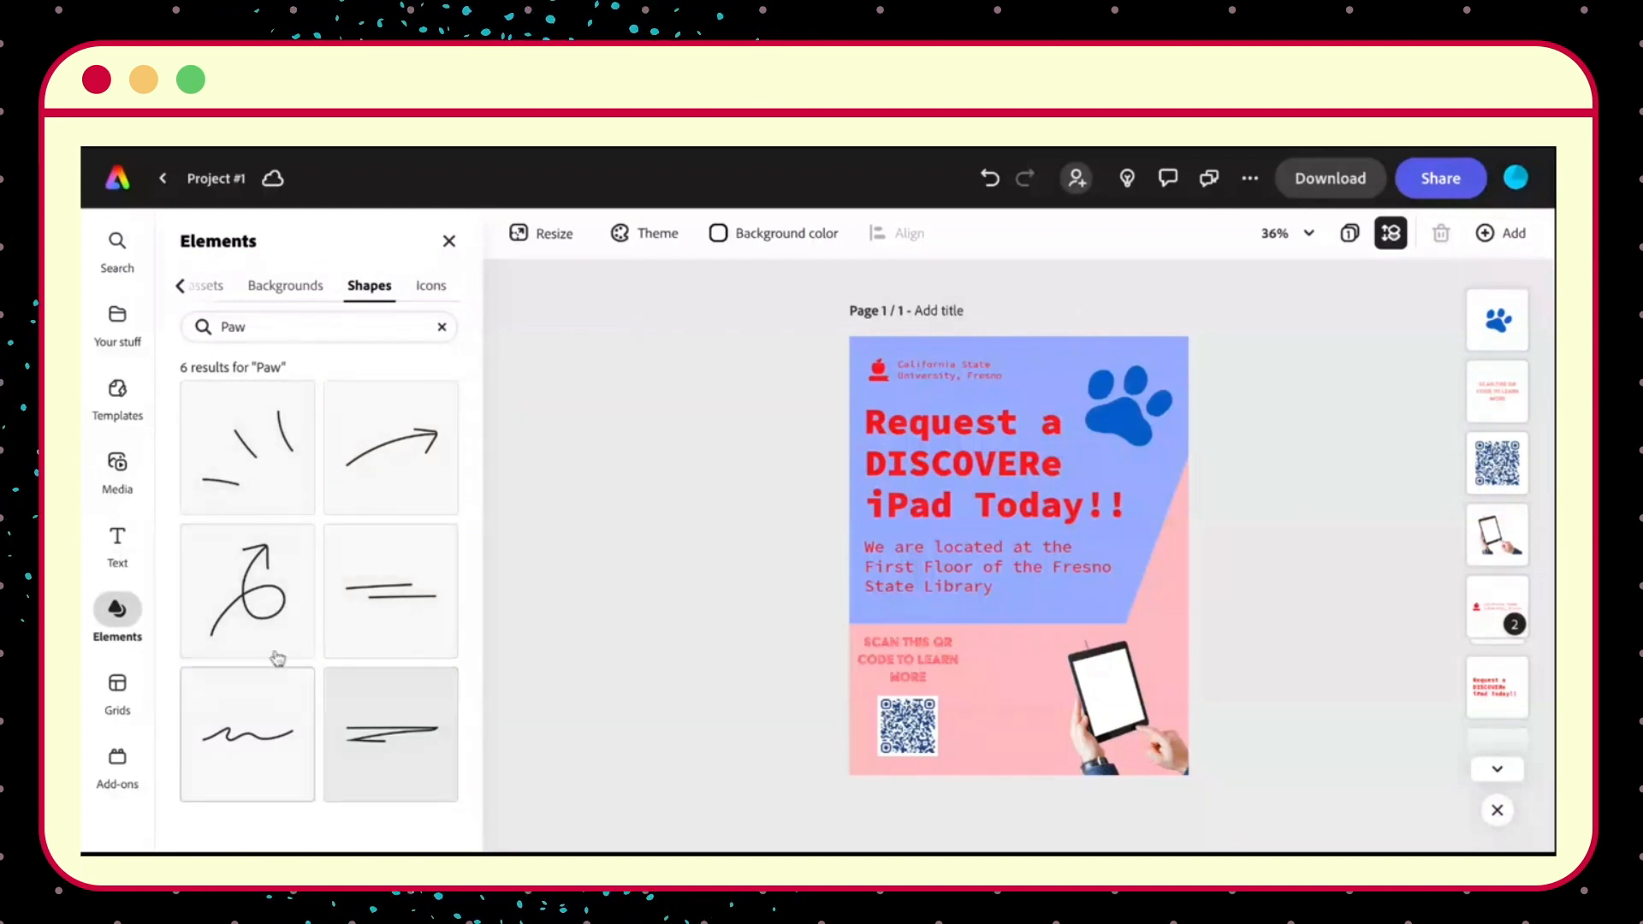
pyautogui.click(256, 453)
pyautogui.click(1041, 582)
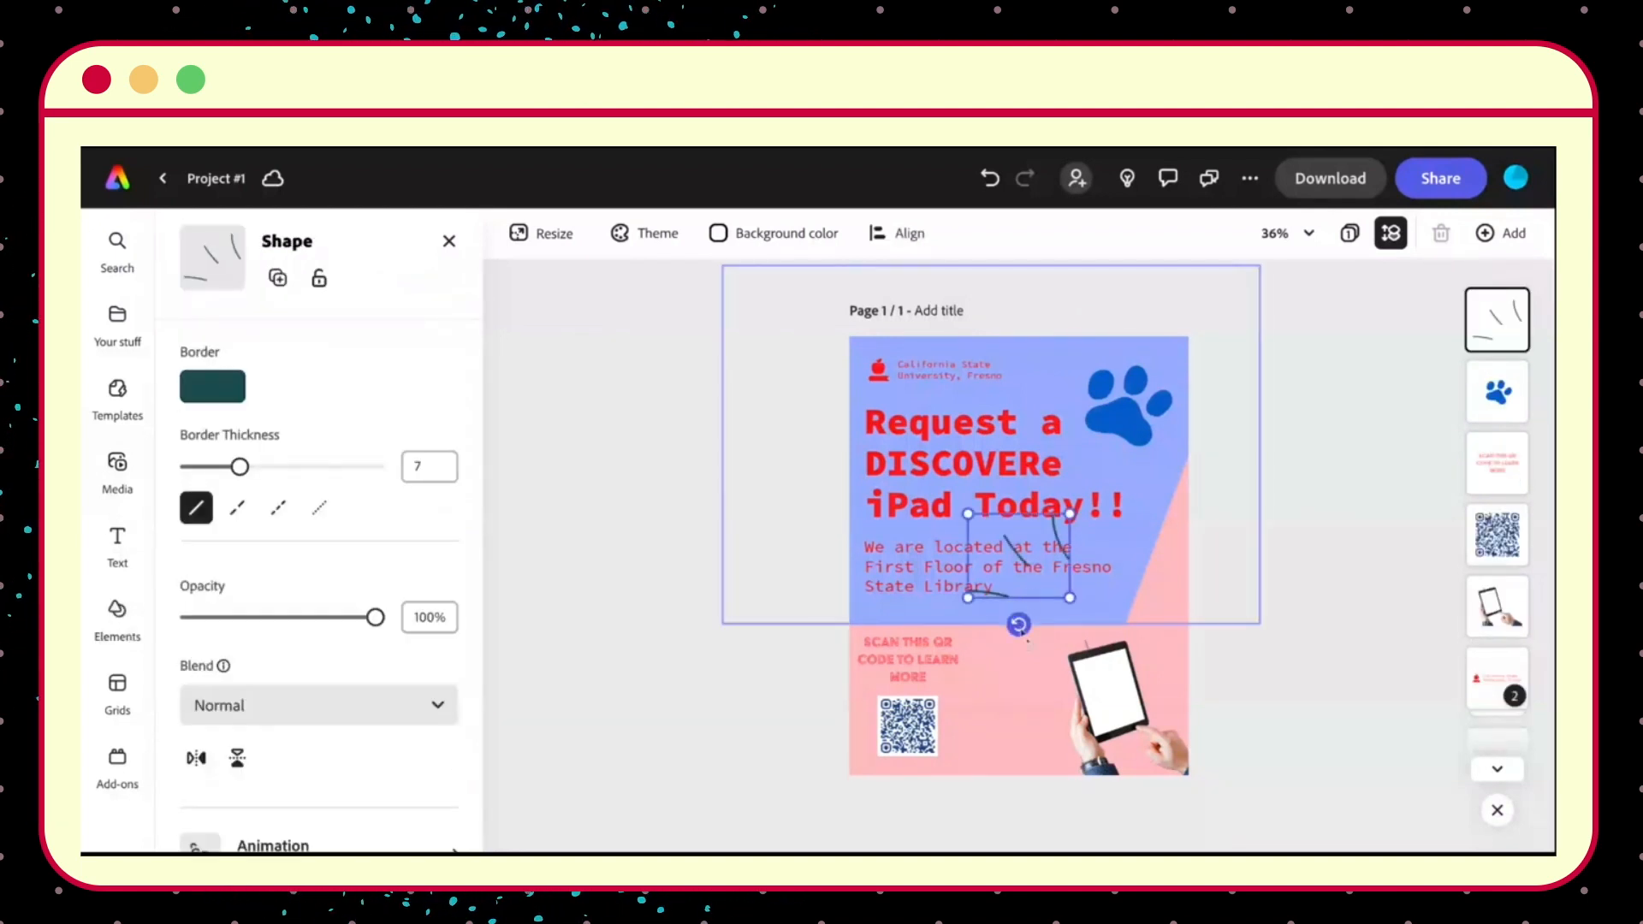
pyautogui.moveTo(1027, 643)
pyautogui.mouseDown()
pyautogui.moveTo(1035, 624)
pyautogui.moveTo(1046, 729)
pyautogui.moveTo(1066, 716)
pyautogui.moveTo(1023, 661)
pyautogui.moveTo(1026, 685)
pyautogui.mouseUp()
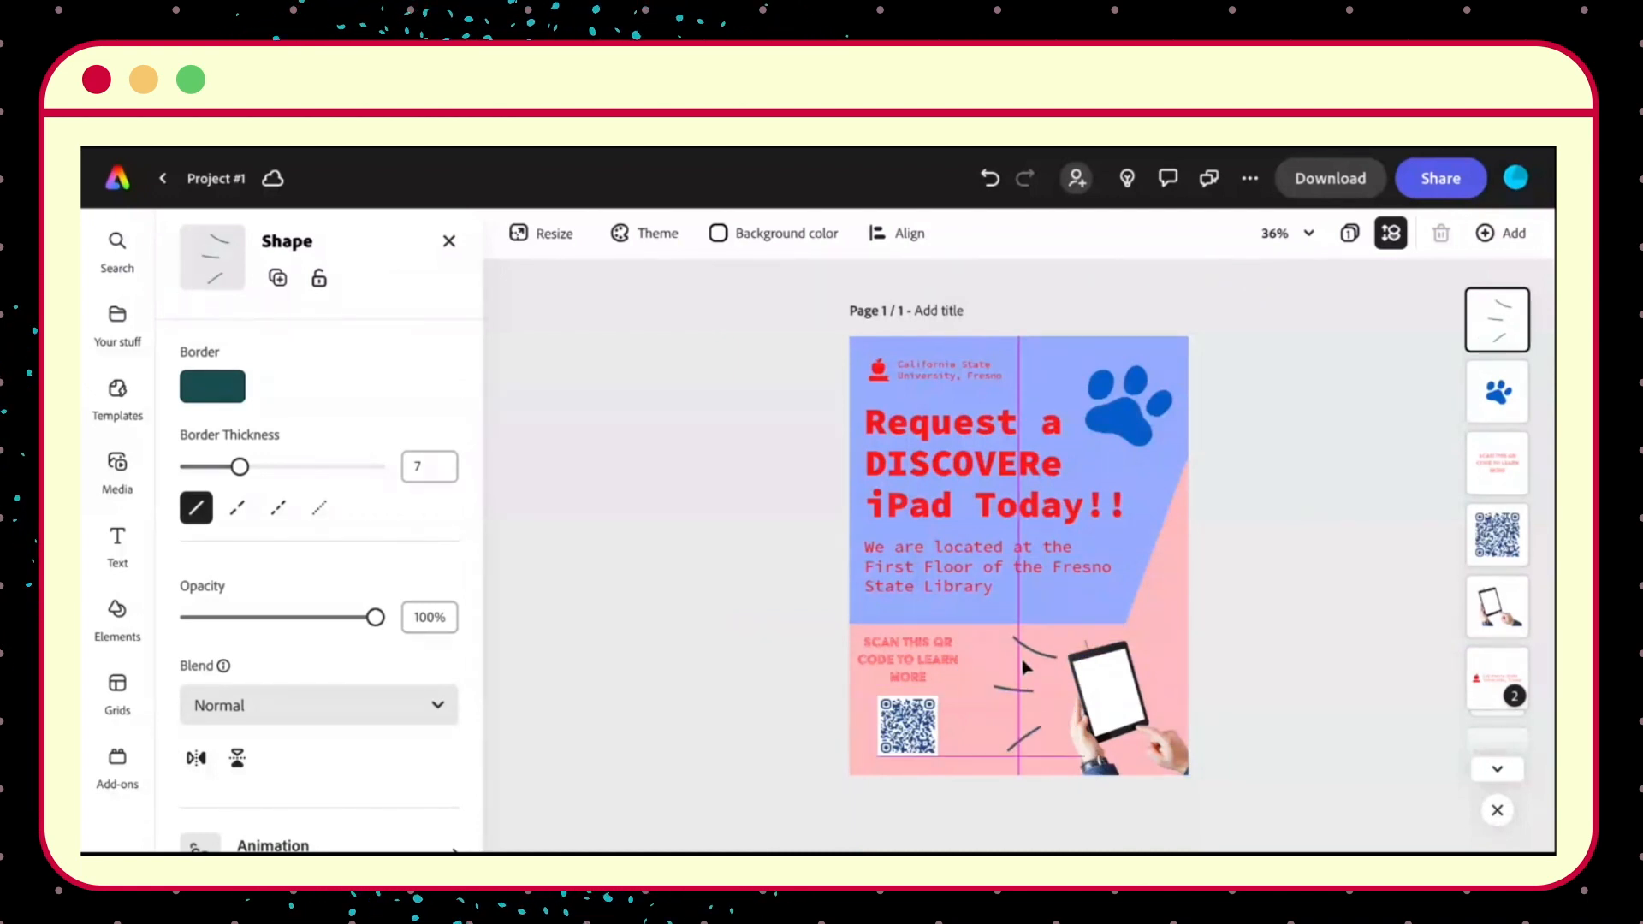
# Colour the burst strokes' border with the paw print's blue and set the border thickness to 9.
pyautogui.click(231, 393)
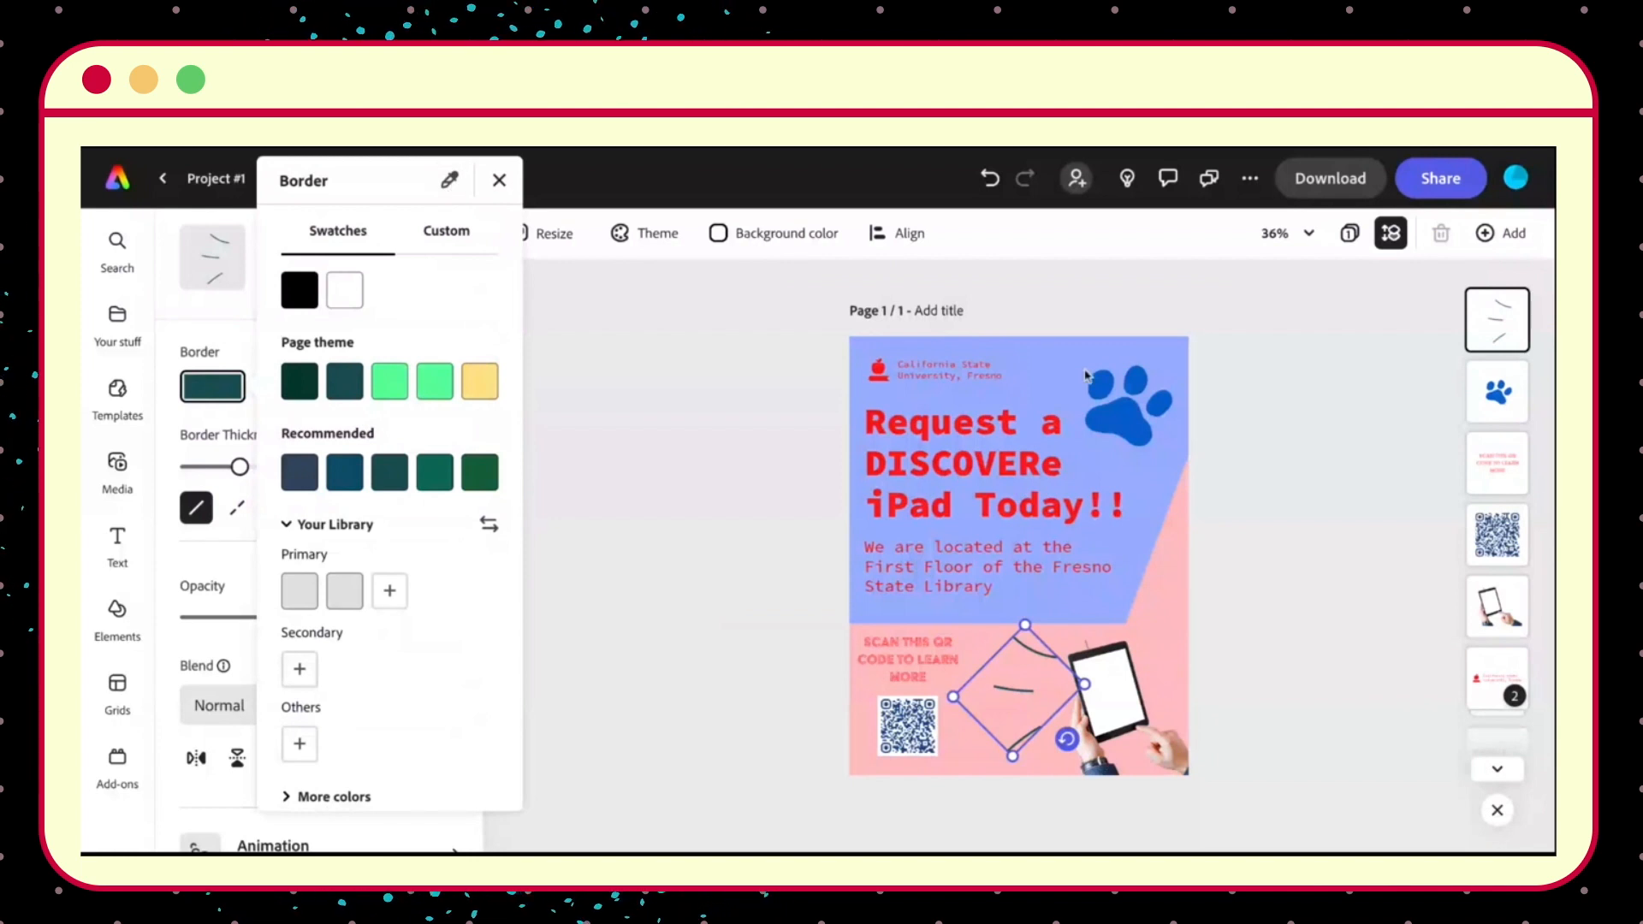
pyautogui.click(1127, 413)
pyautogui.click(629, 570)
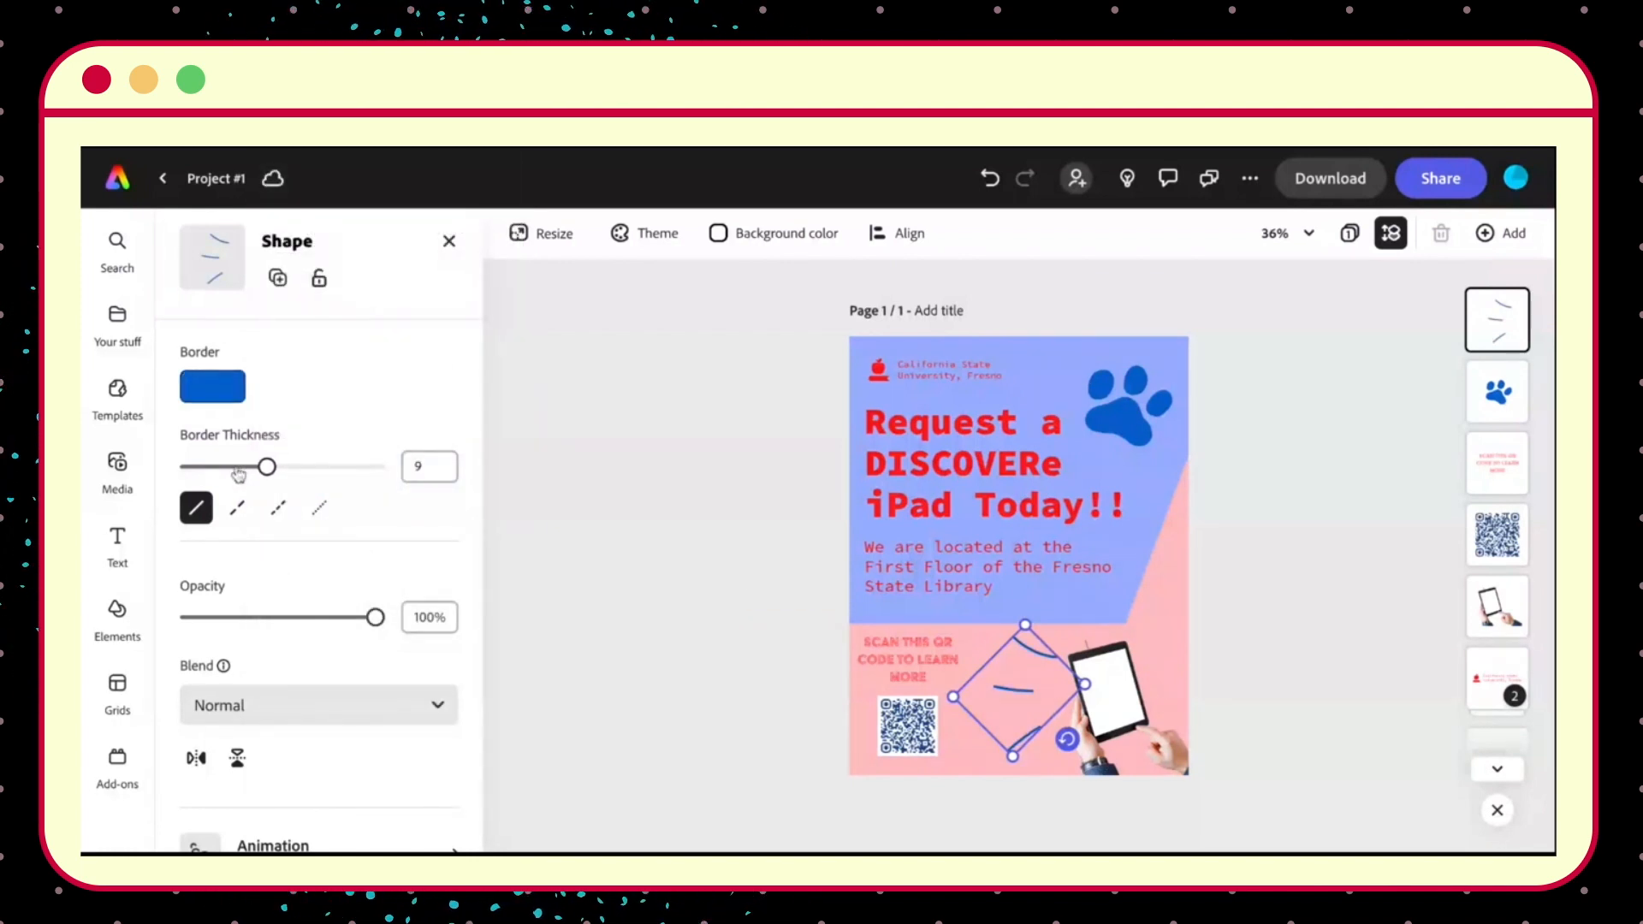
pyautogui.click(658, 502)
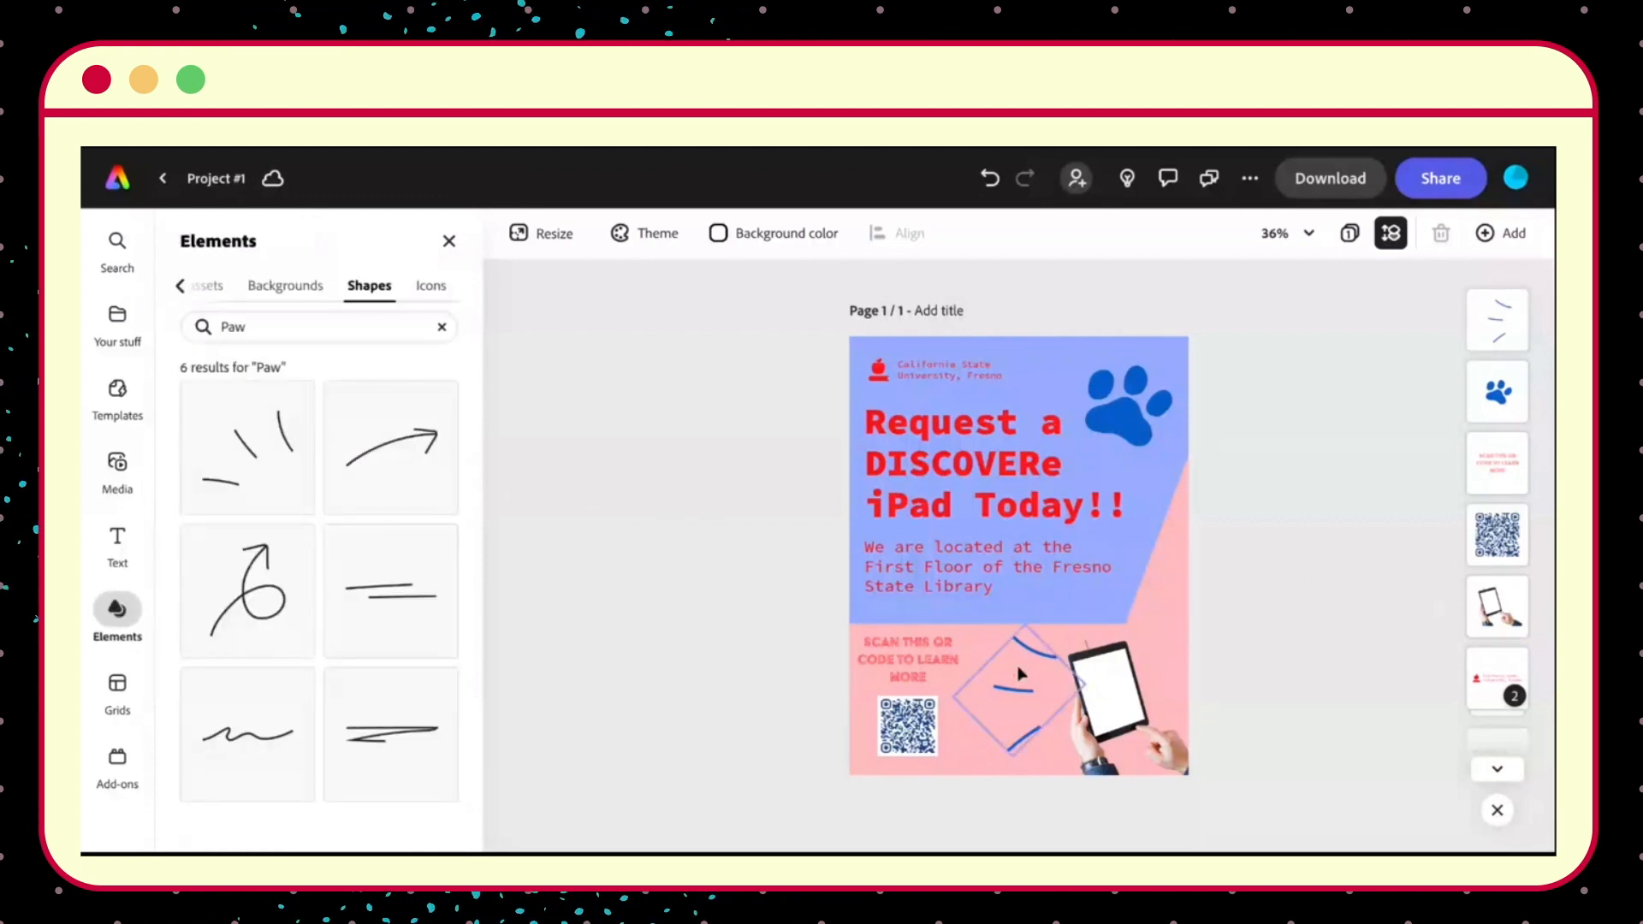
# Duplicate the blue burst strokes and place a rotated copy around the tablet's upper-right corner.
pyautogui.click(1026, 697)
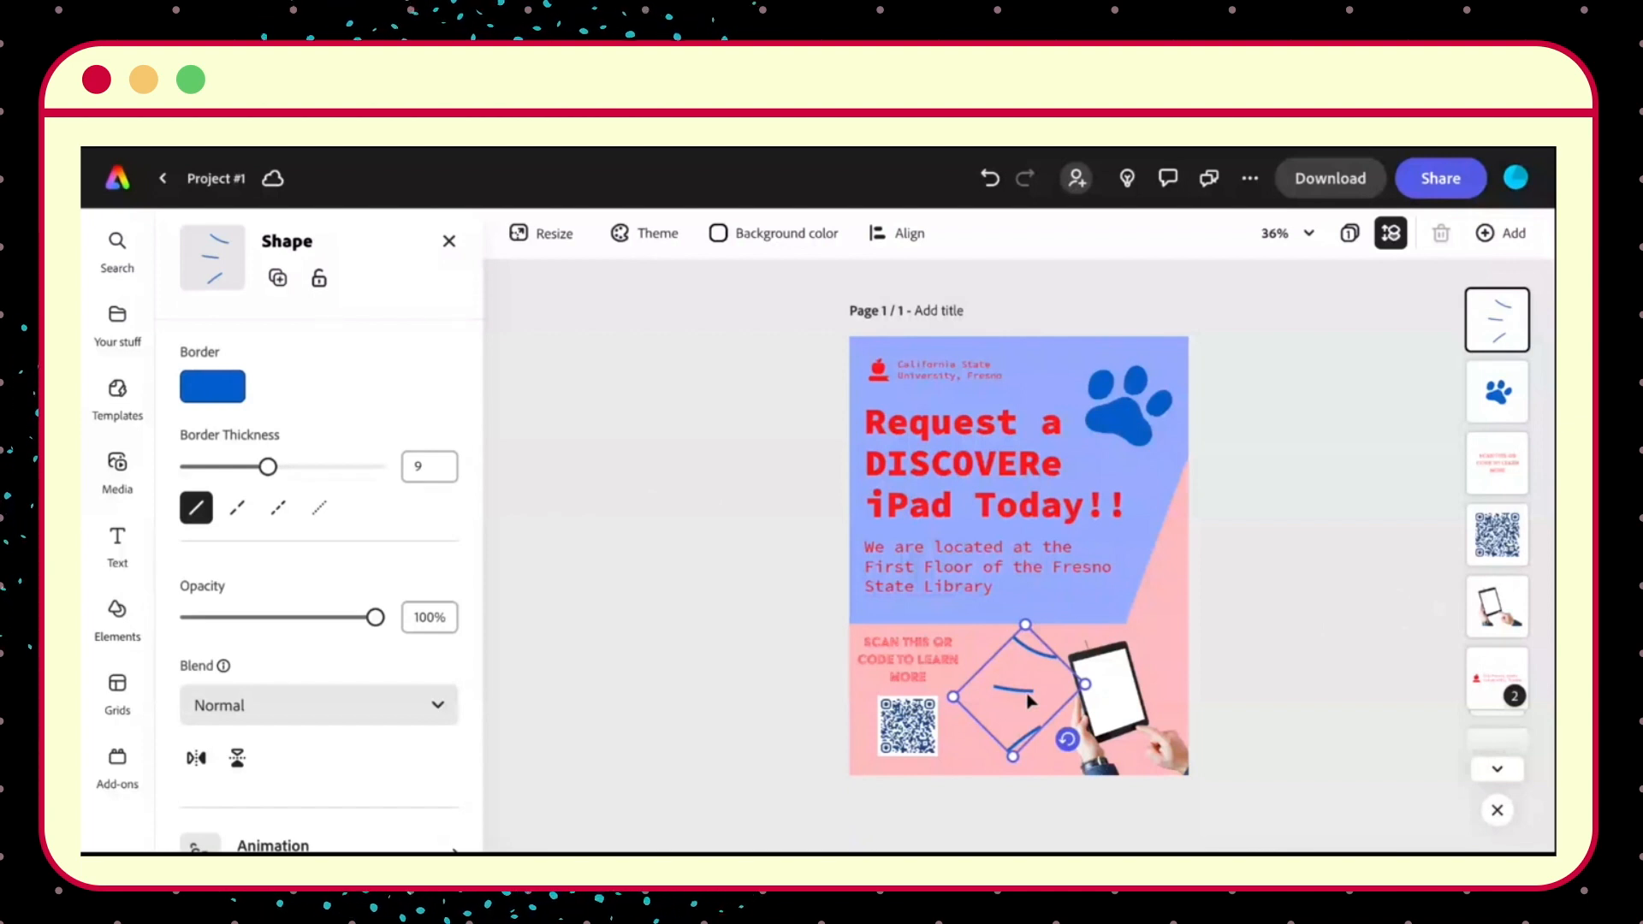
pyautogui.hotkey('ctrl', 'v')
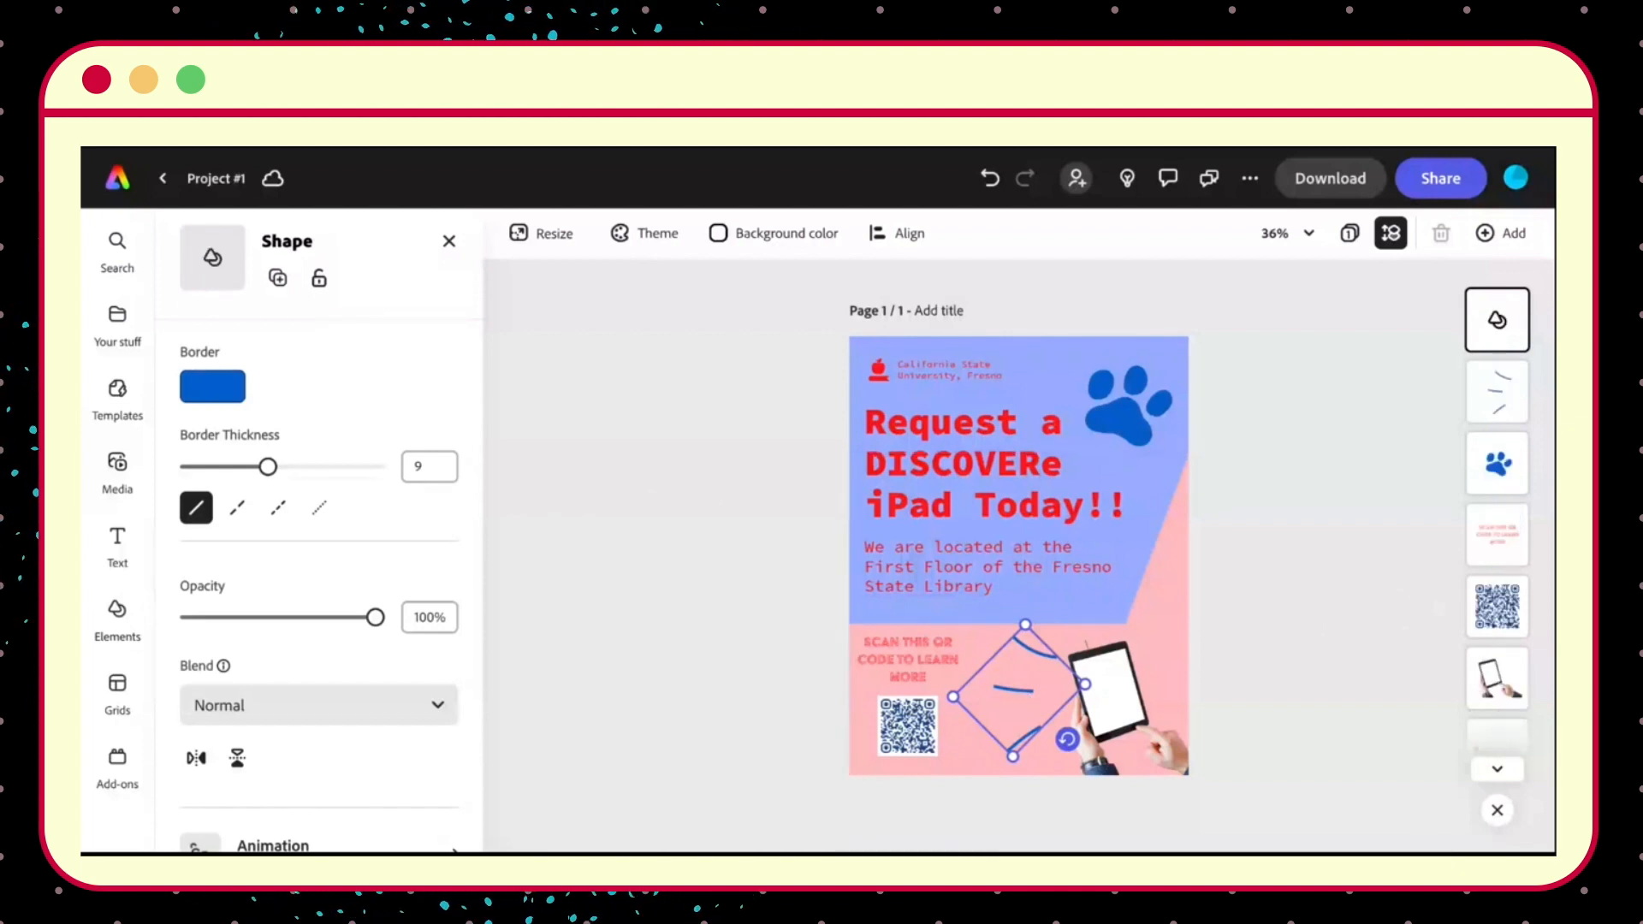
pyautogui.click(1082, 612)
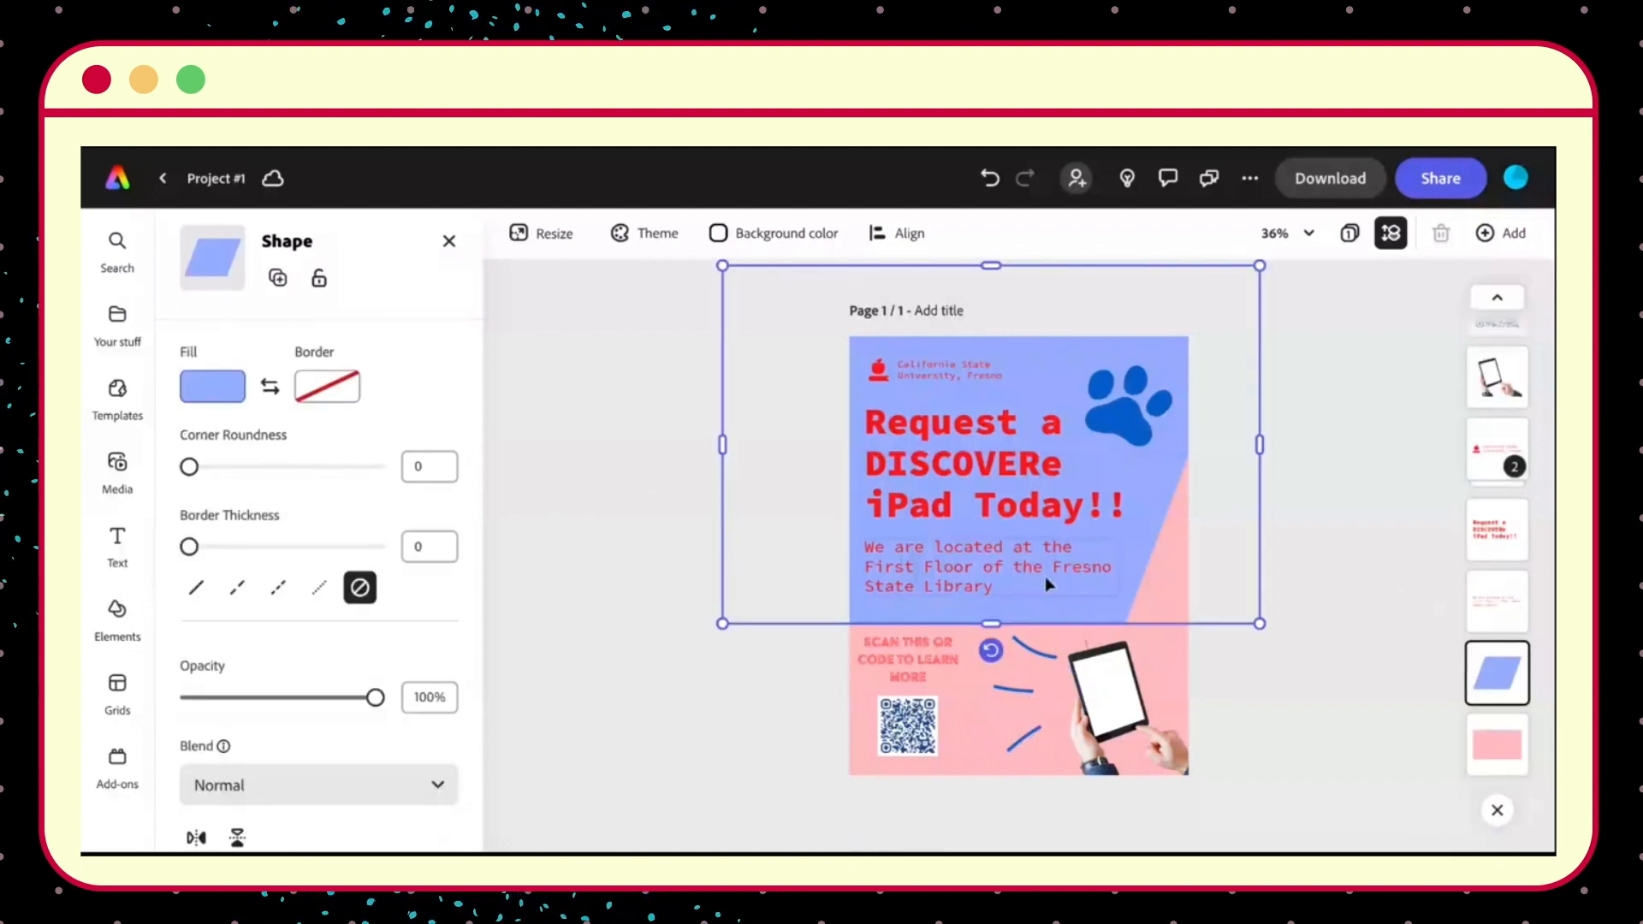
pyautogui.click(1303, 586)
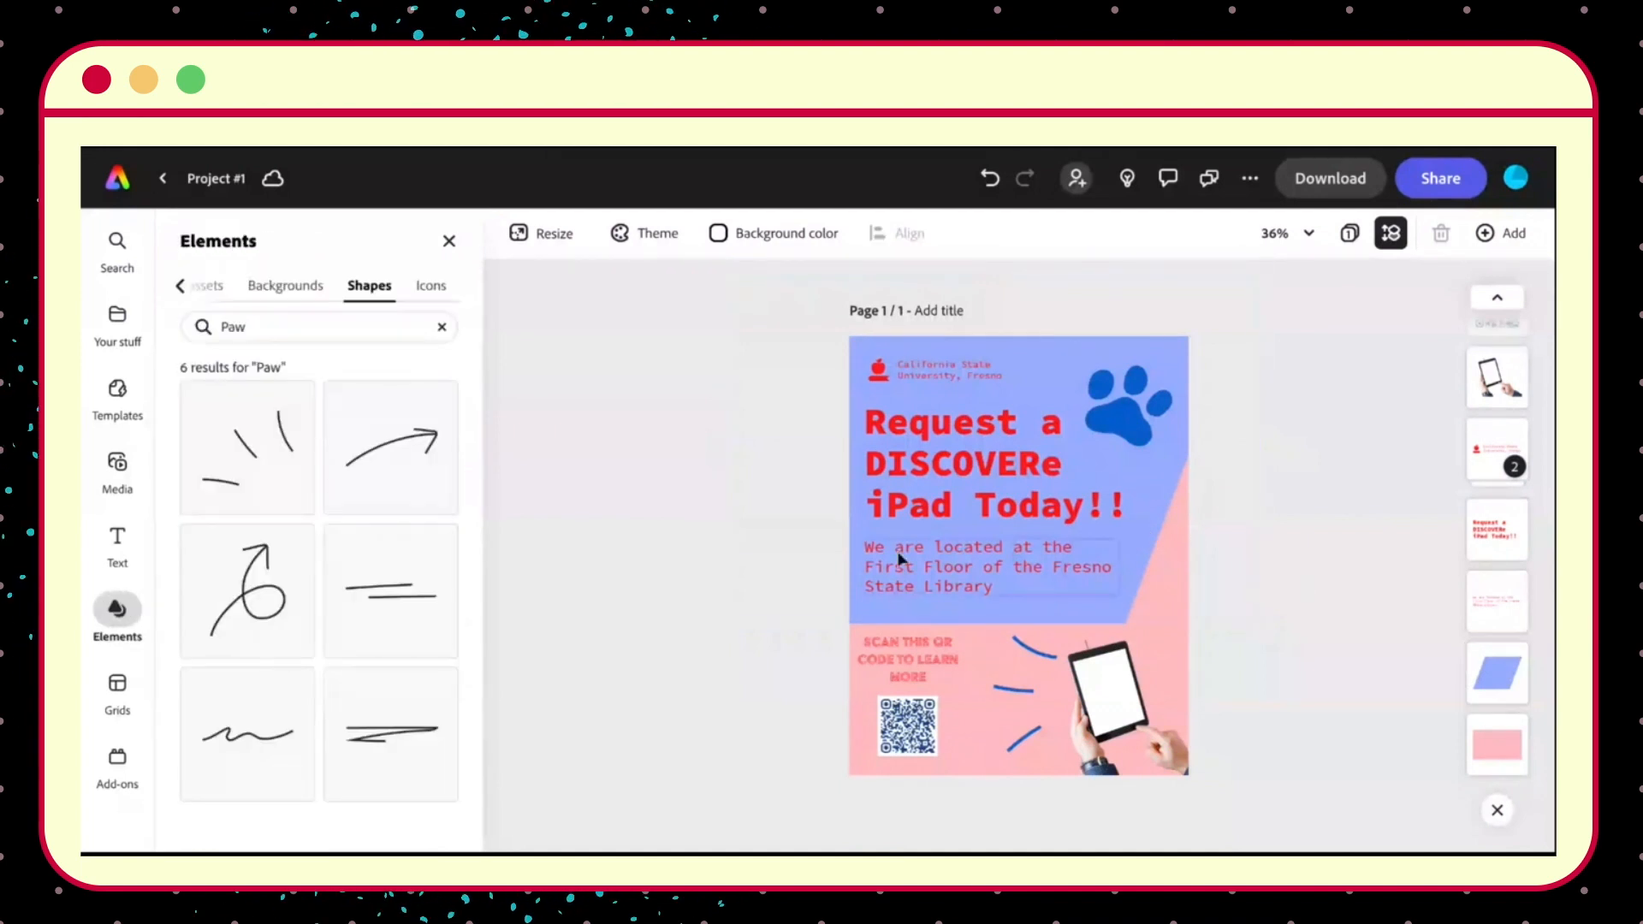
pyautogui.hotkey('ctrl', 'v')
pyautogui.moveTo(1066, 739)
pyautogui.mouseDown()
pyautogui.moveTo(993, 749)
pyautogui.moveTo(950, 703)
pyautogui.moveTo(992, 717)
pyautogui.moveTo(1129, 634)
pyautogui.moveTo(1138, 654)
pyautogui.mouseUp()
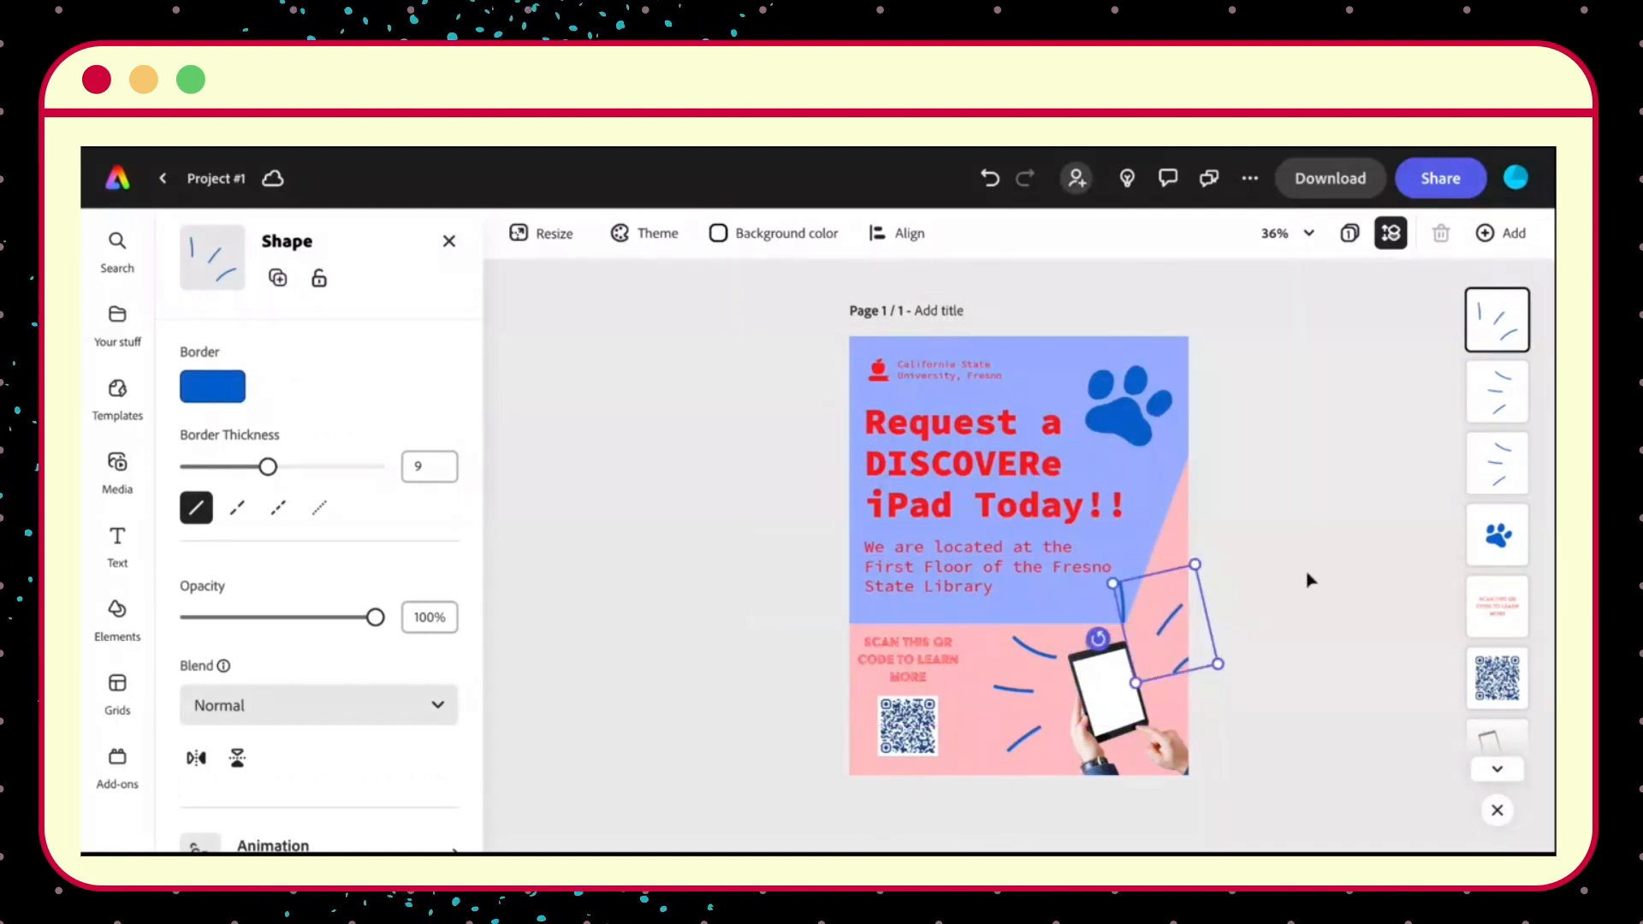
pyautogui.click(1308, 579)
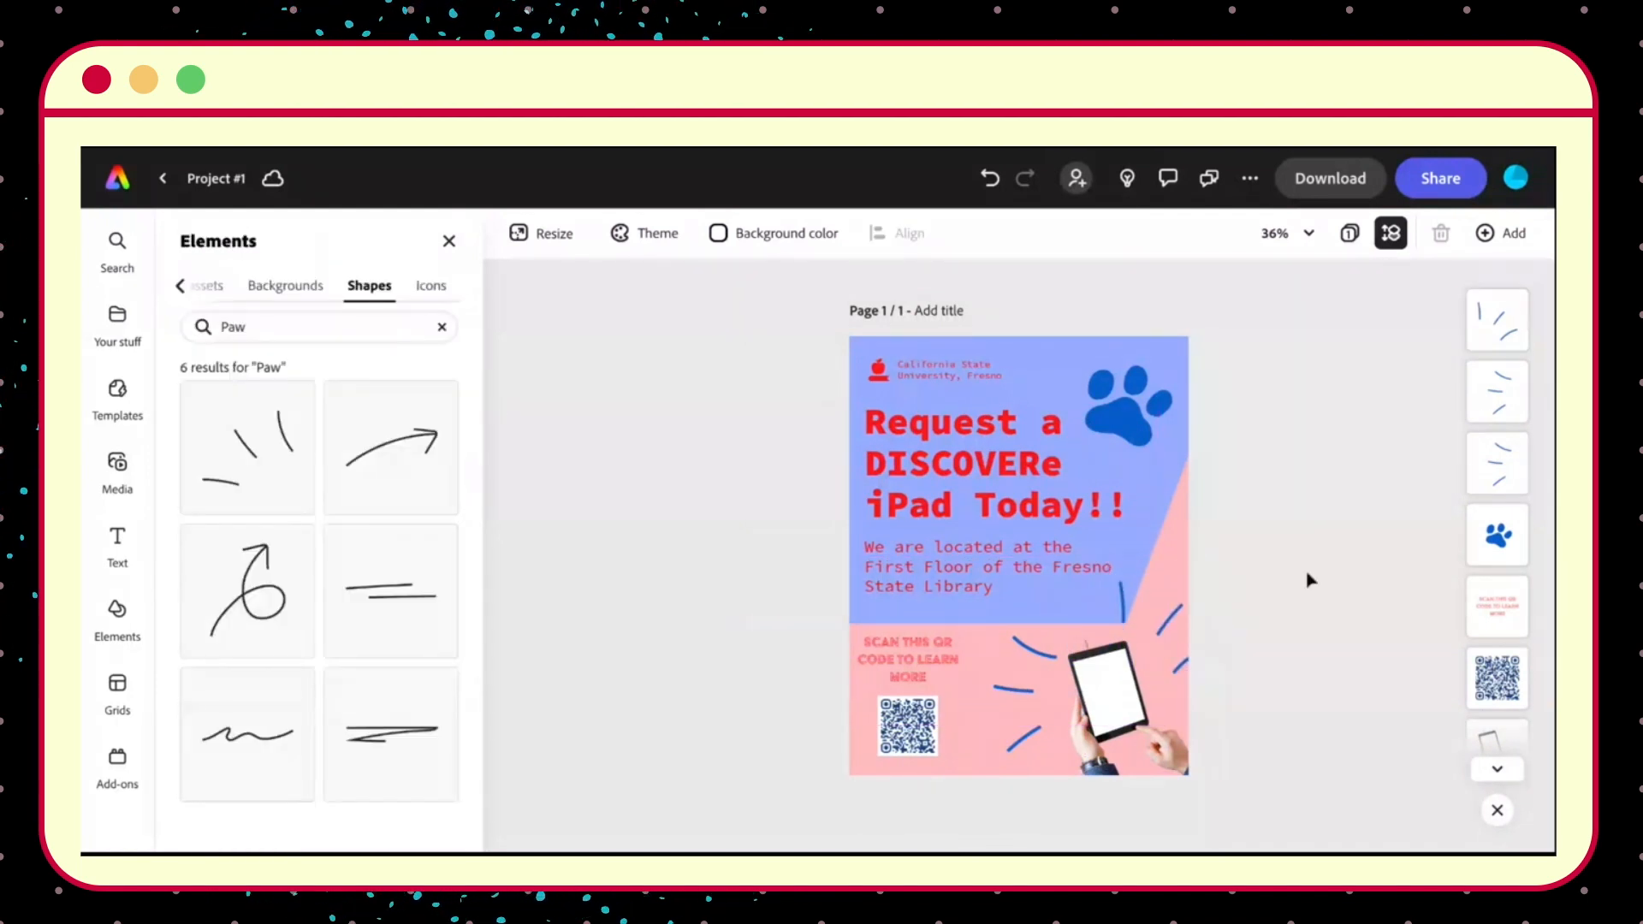
pyautogui.click(1114, 695)
pyautogui.scroll(-2, 319, 691)
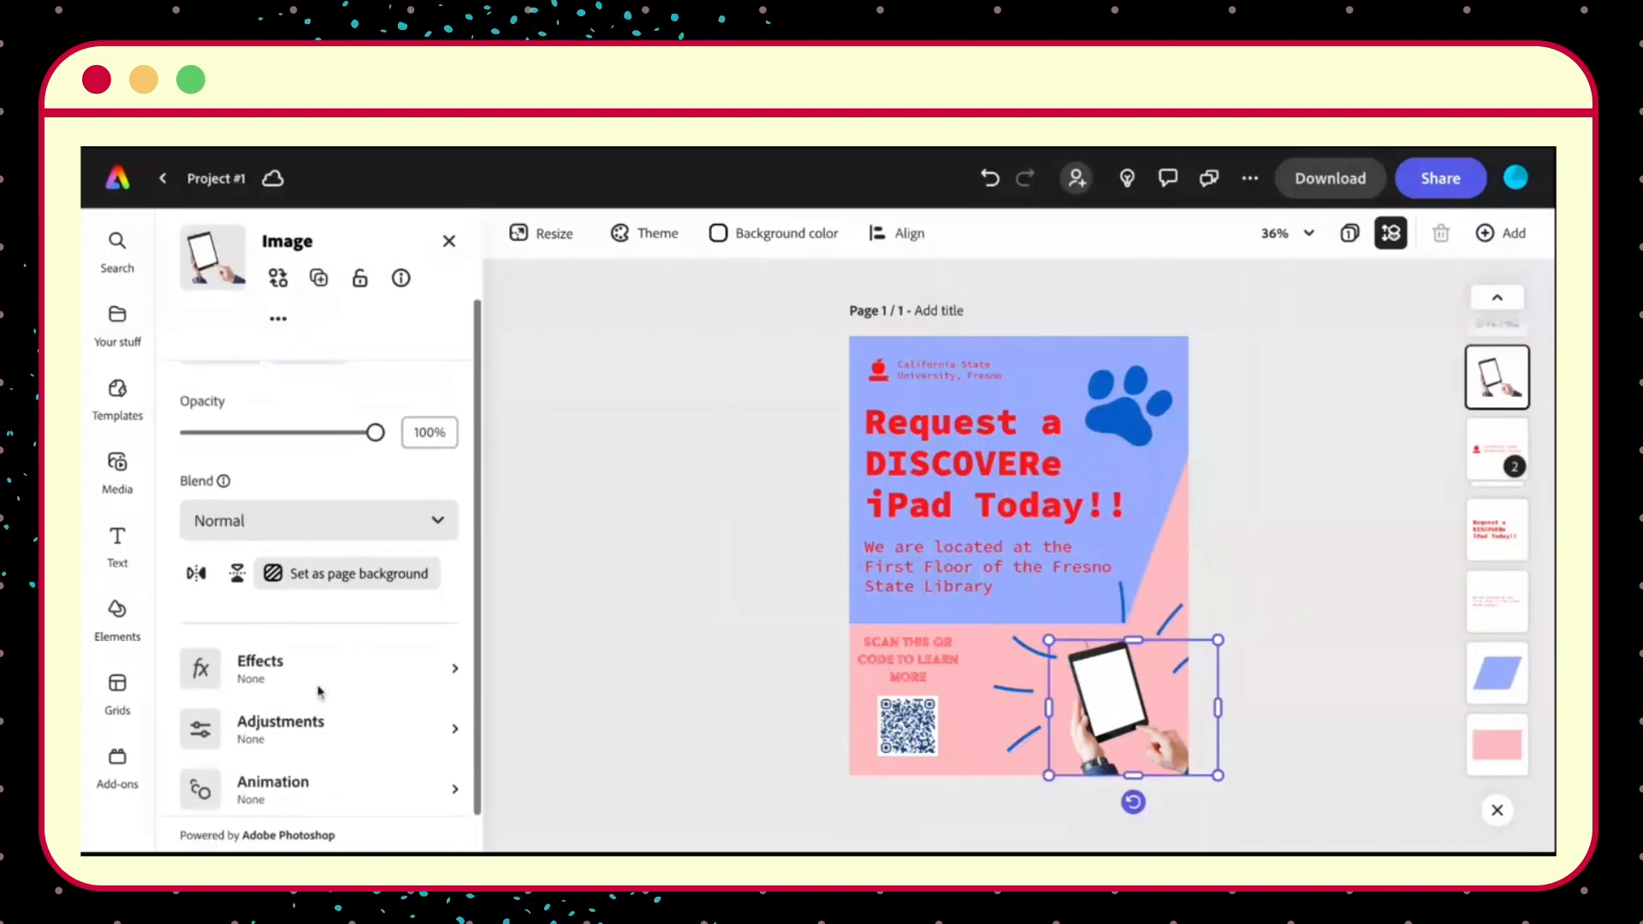
pyautogui.scroll(3, 319, 685)
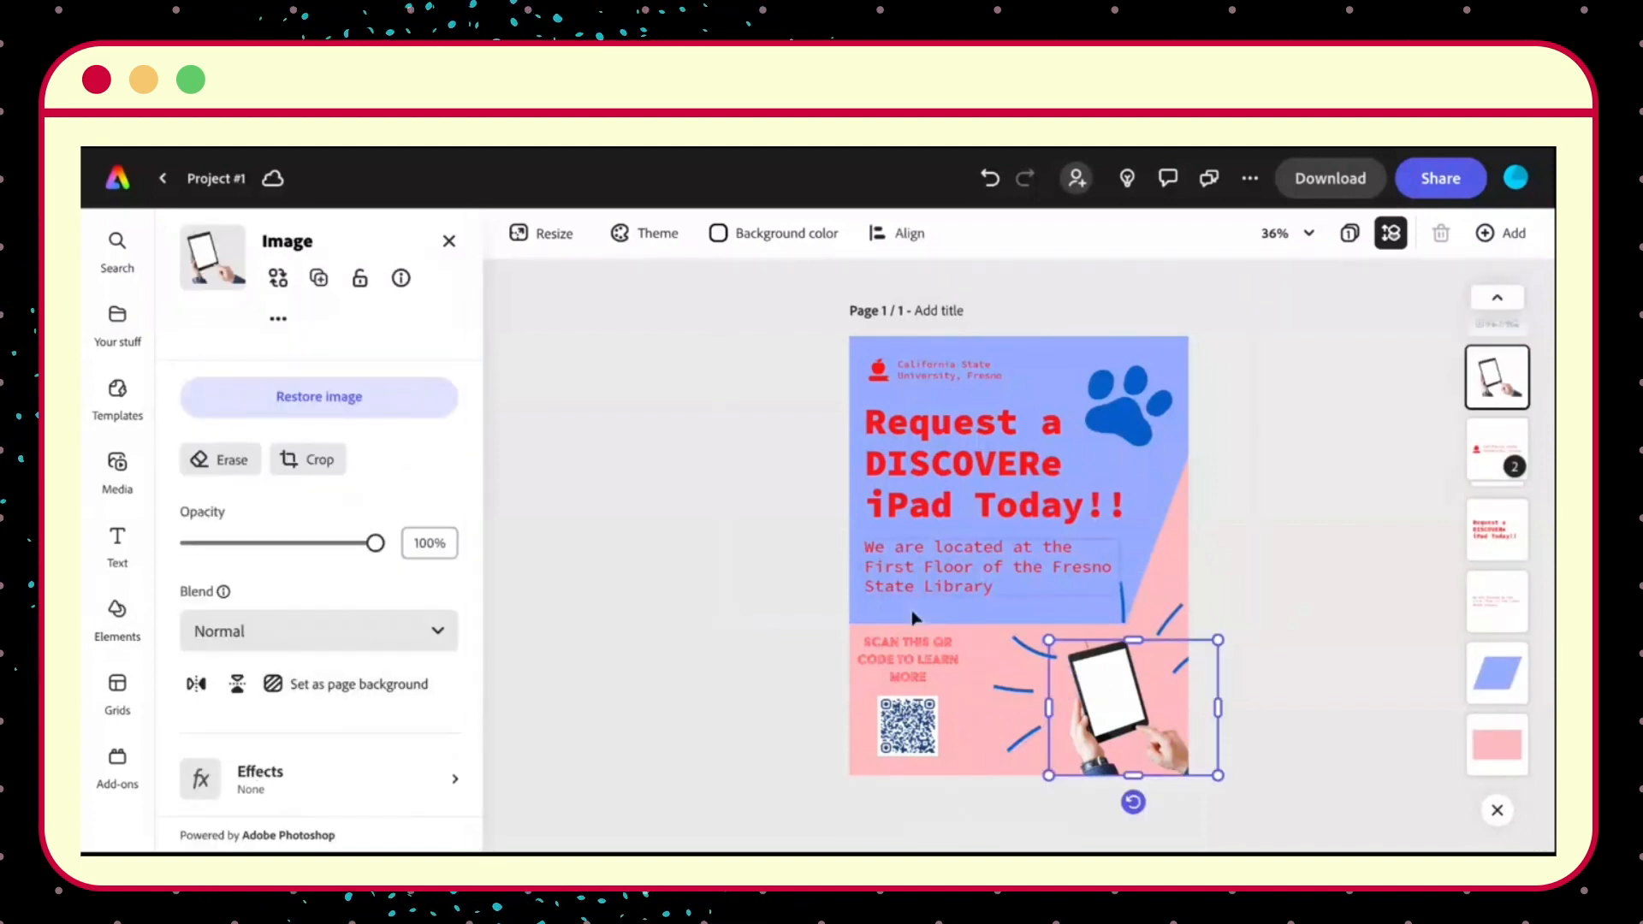
pyautogui.click(1332, 510)
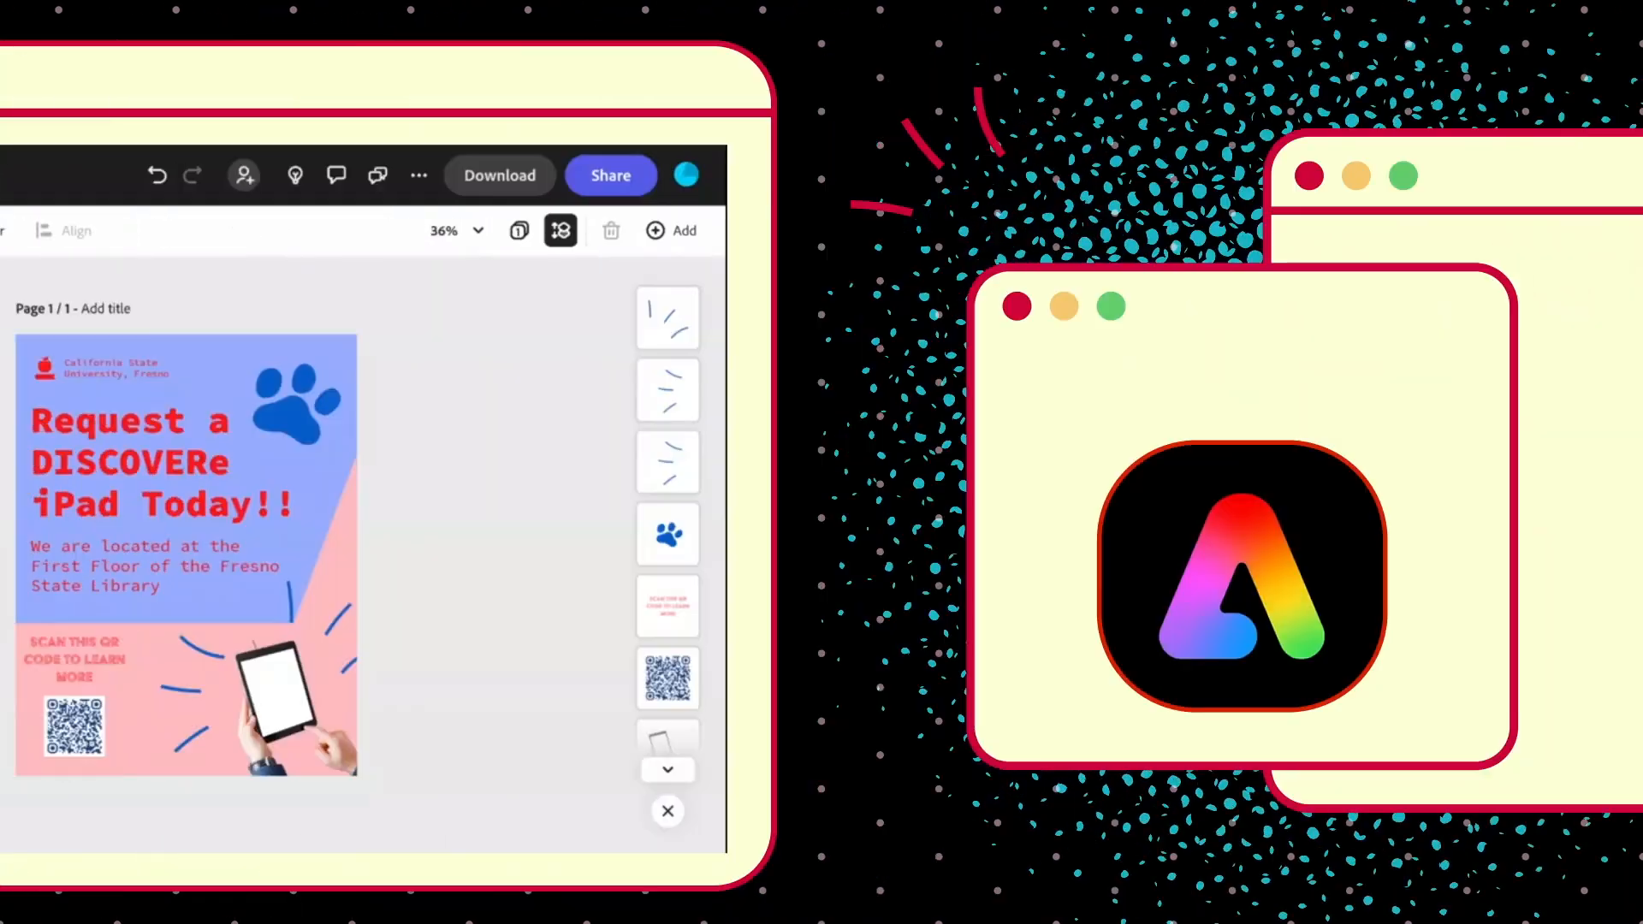
# Look through the search overview's videos, audio, backgrounds, design assets, icons and shapes.
pyautogui.scroll(-4, 319, 682)
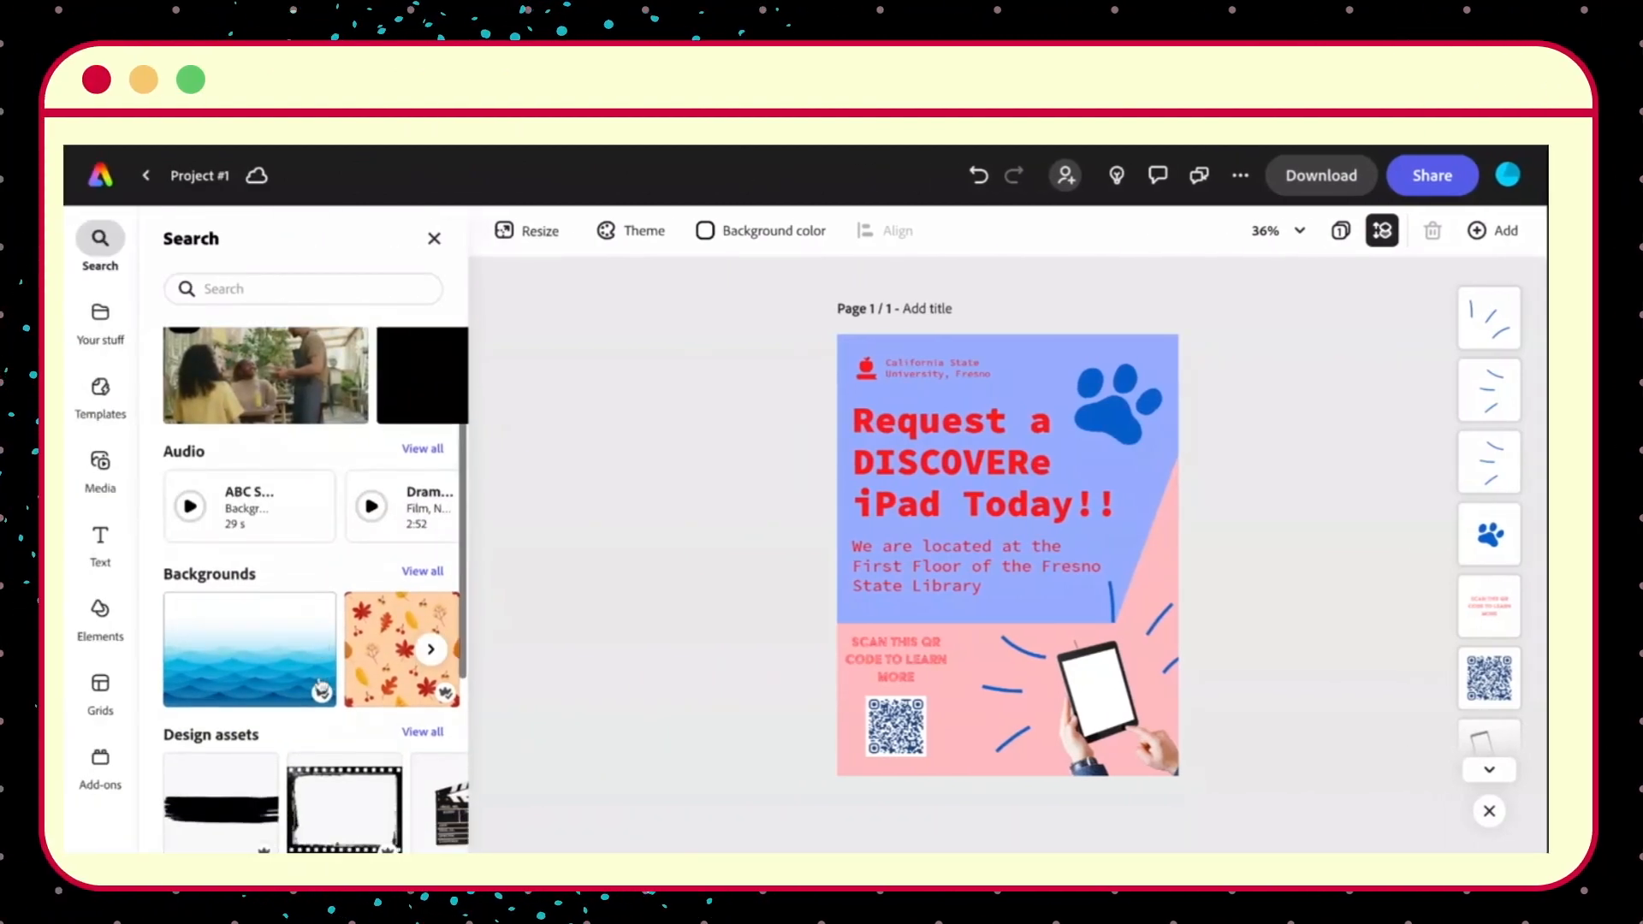
pyautogui.scroll(-2, 319, 682)
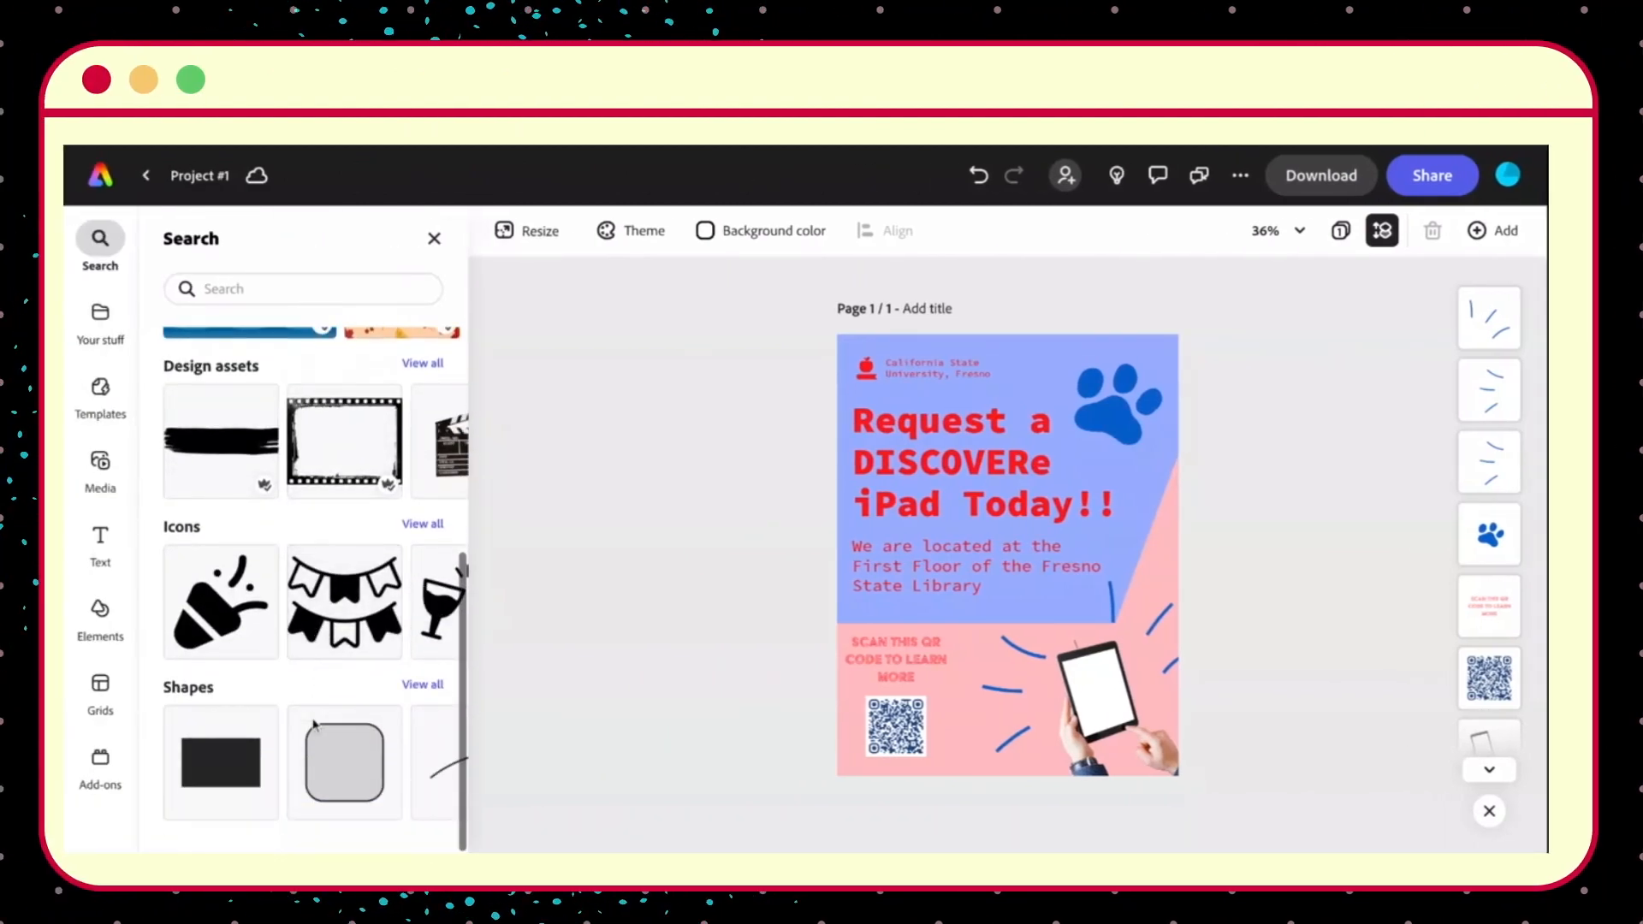
pyautogui.scroll(6, 314, 726)
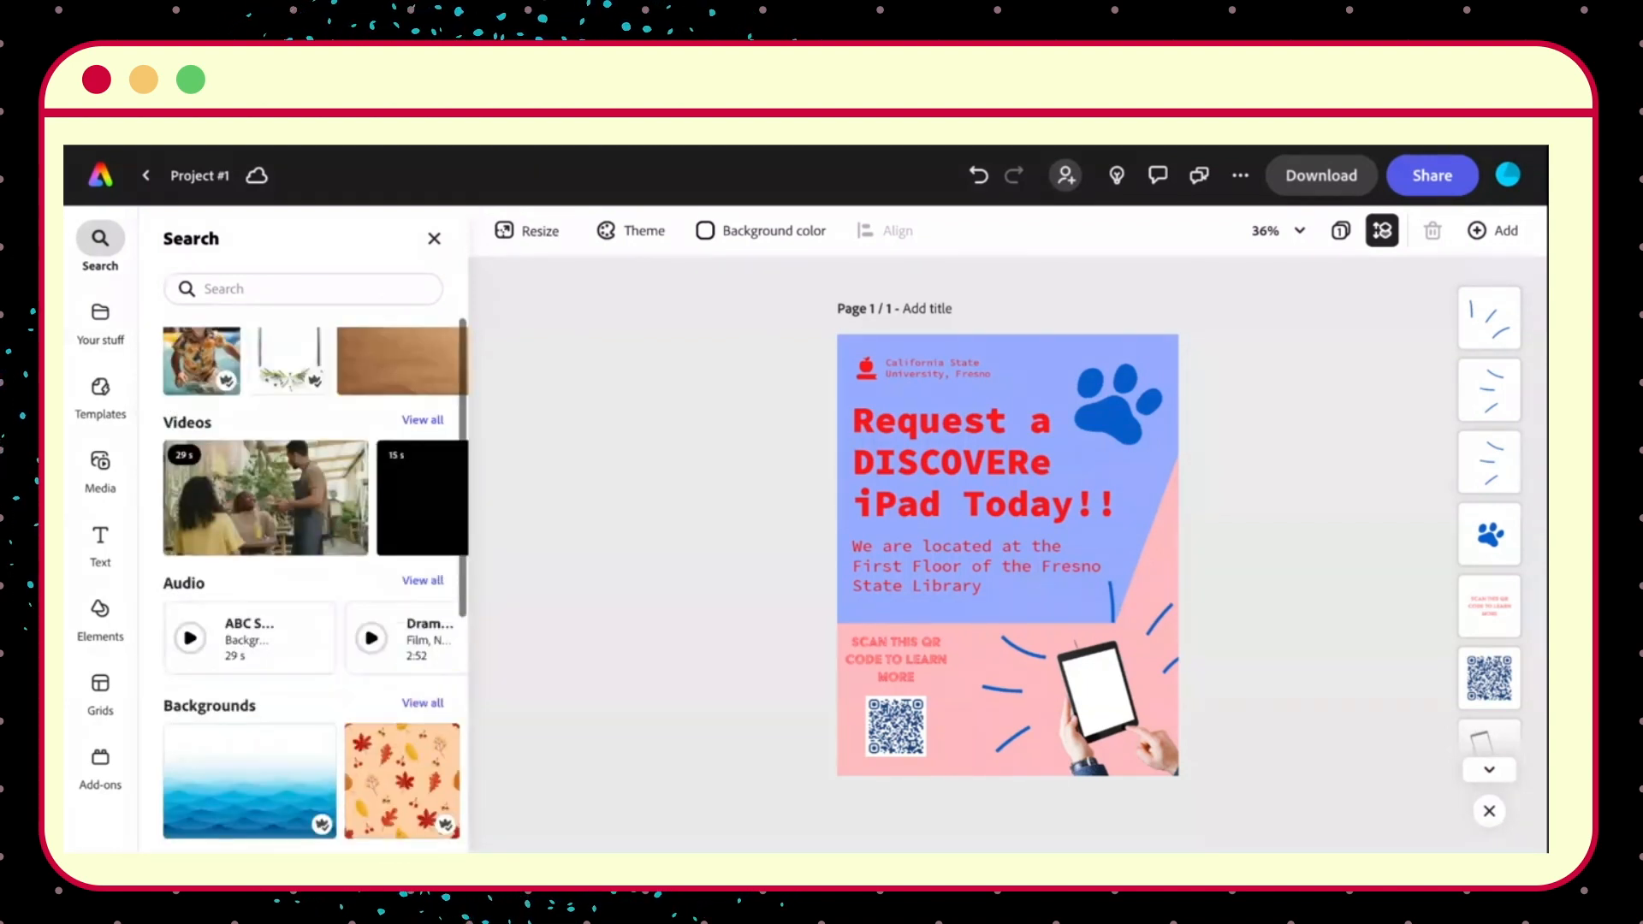
# Add the saved file with the blue-haired character in a pink hat to the flyer as an image.
pyautogui.click(100, 330)
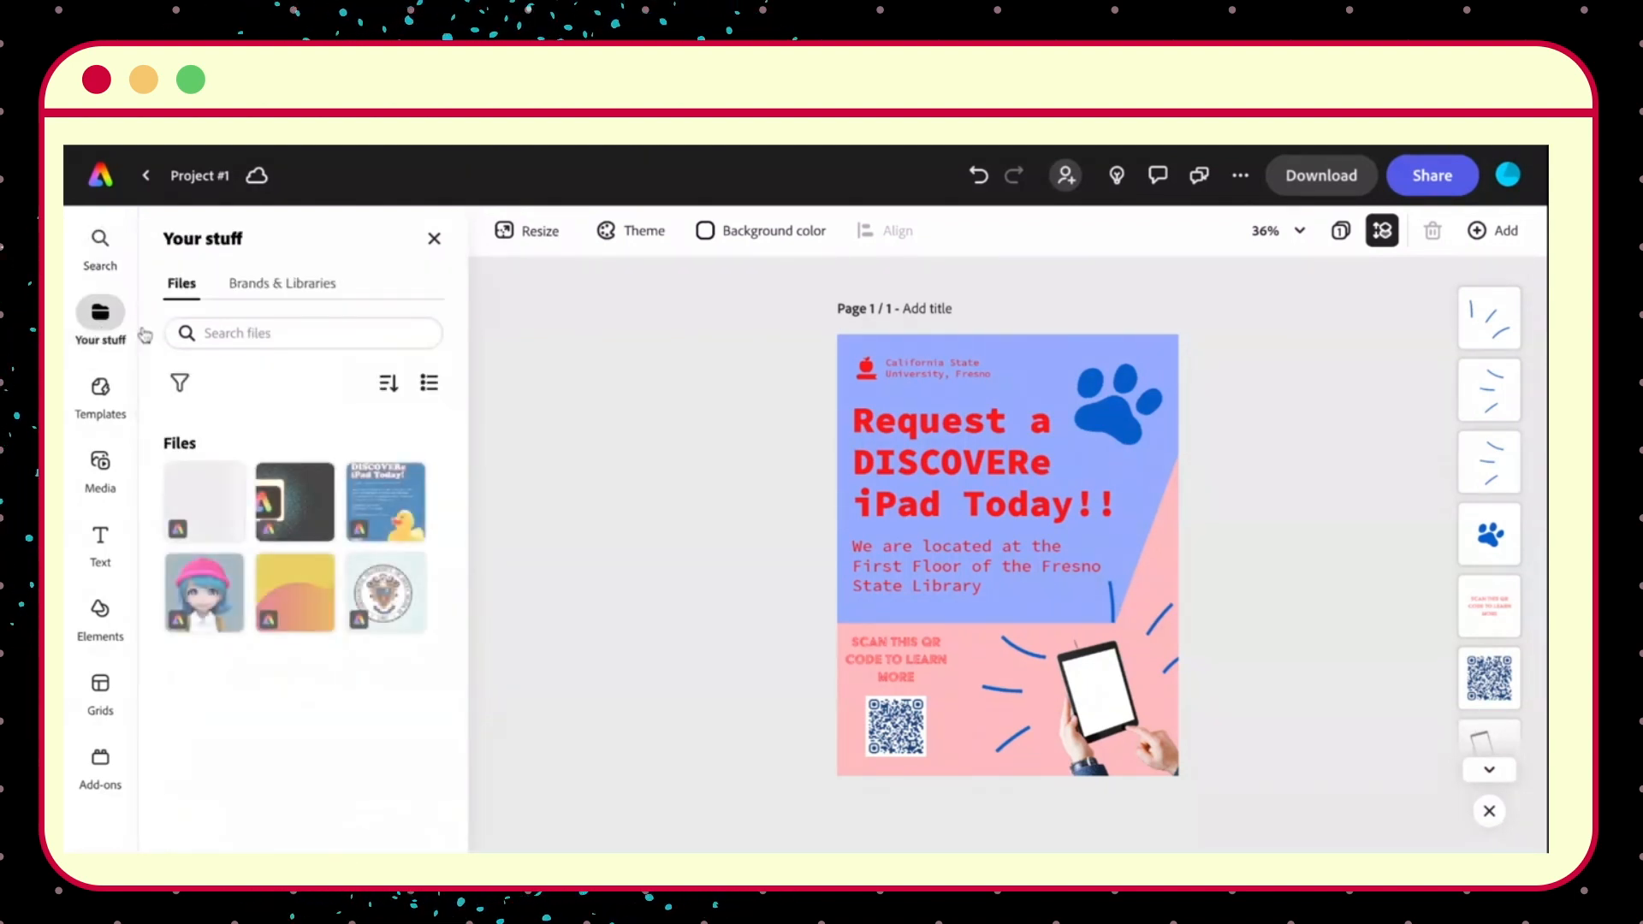
pyautogui.click(309, 285)
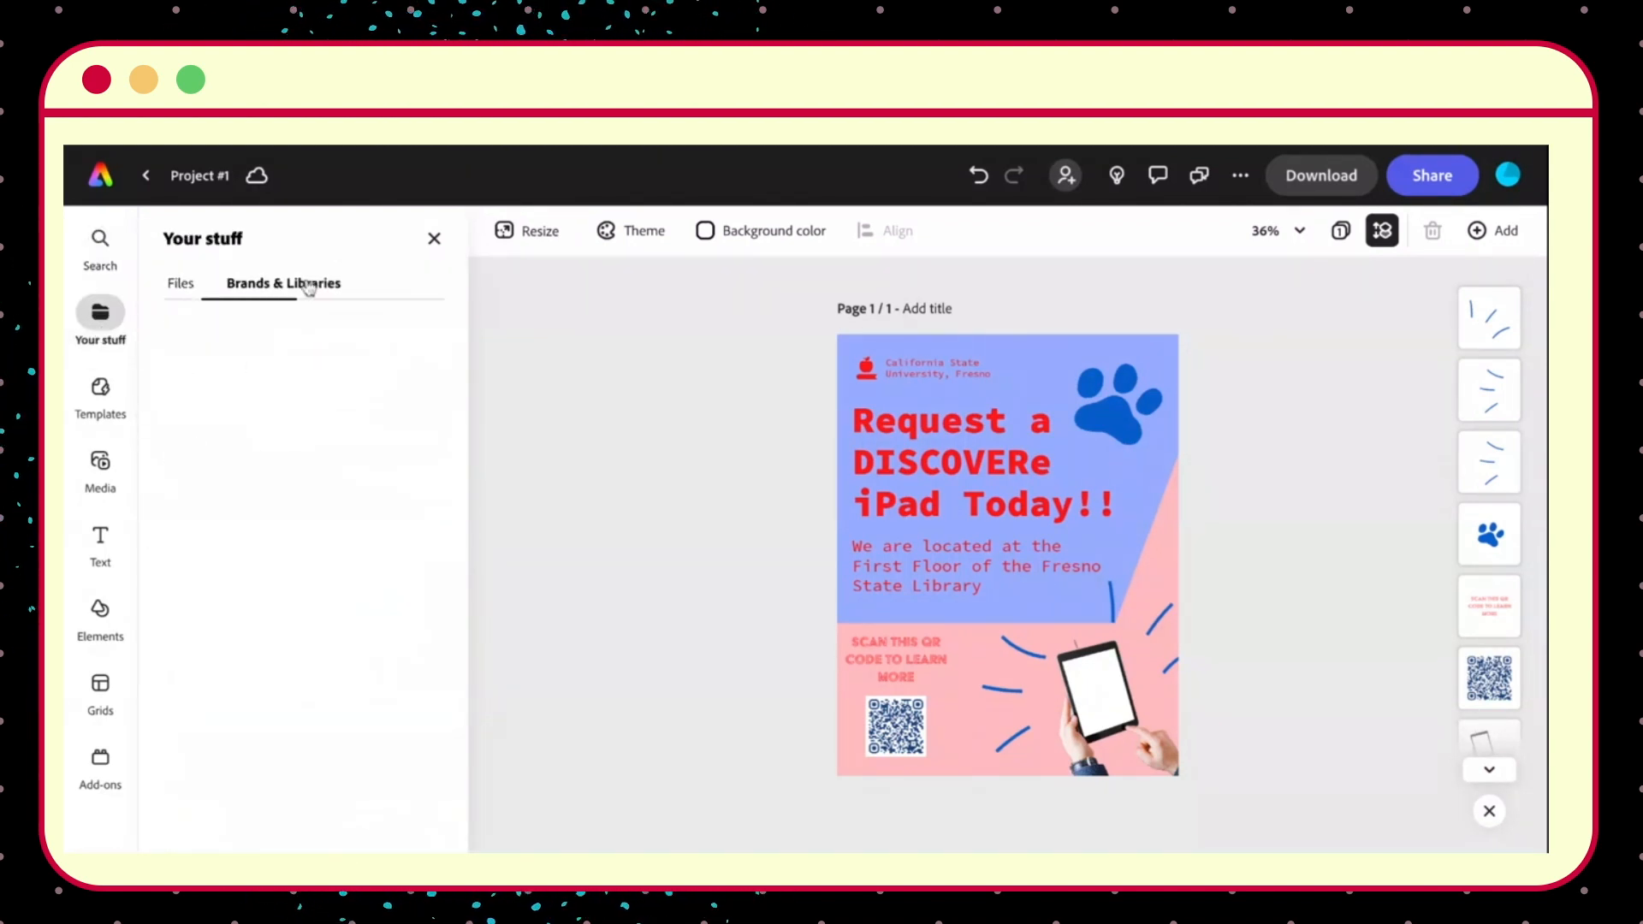
pyautogui.click(188, 286)
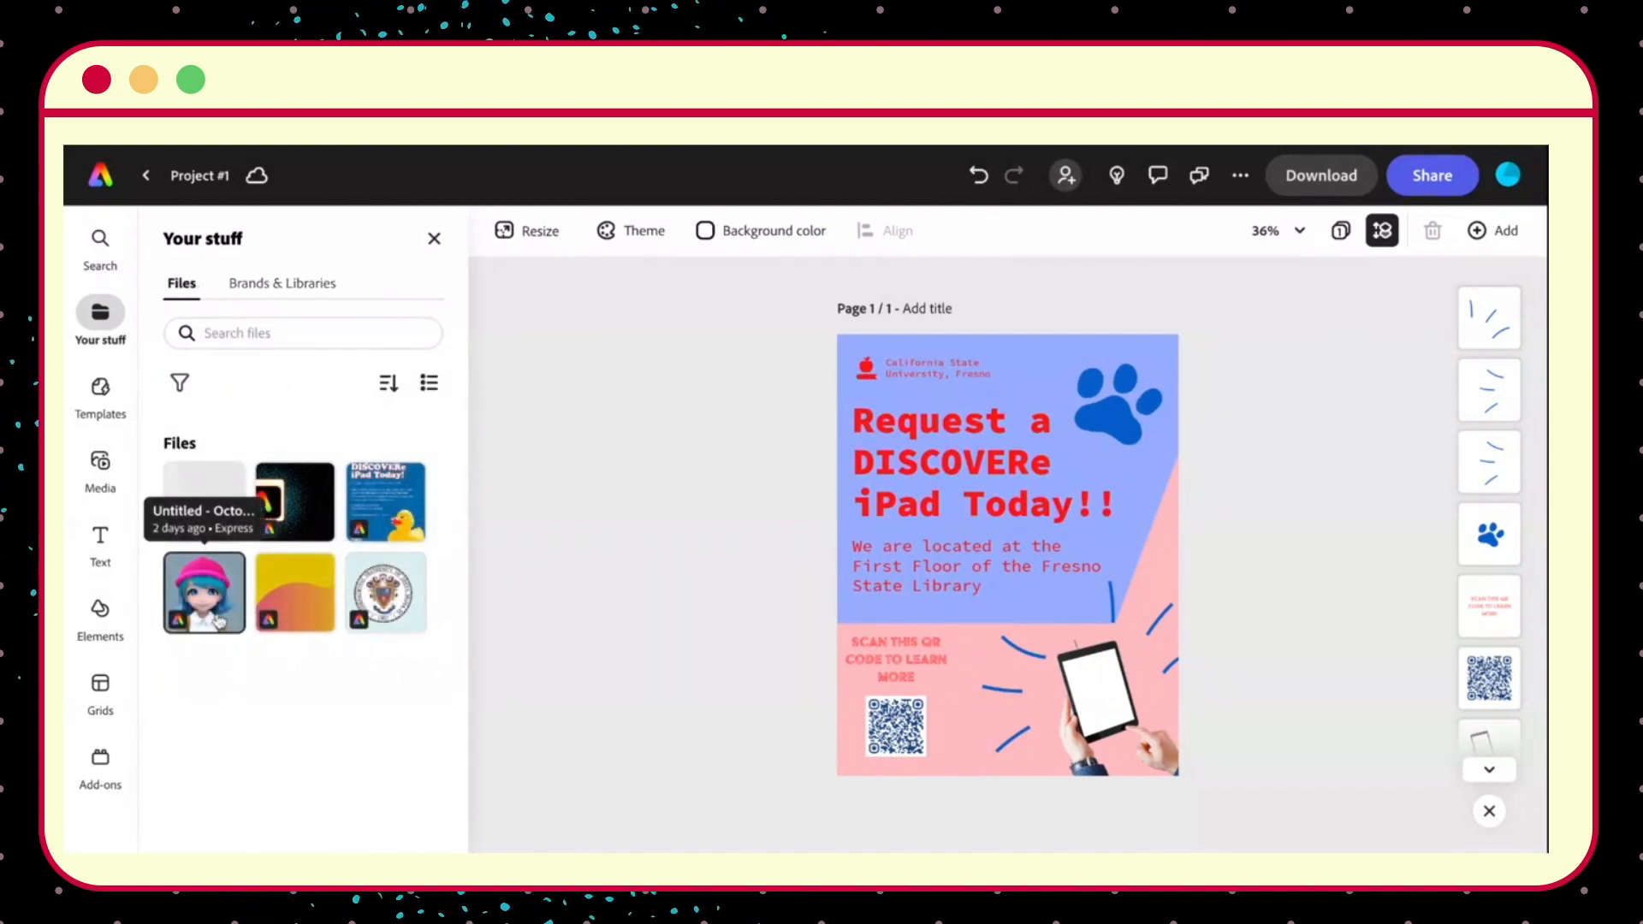
pyautogui.click(219, 622)
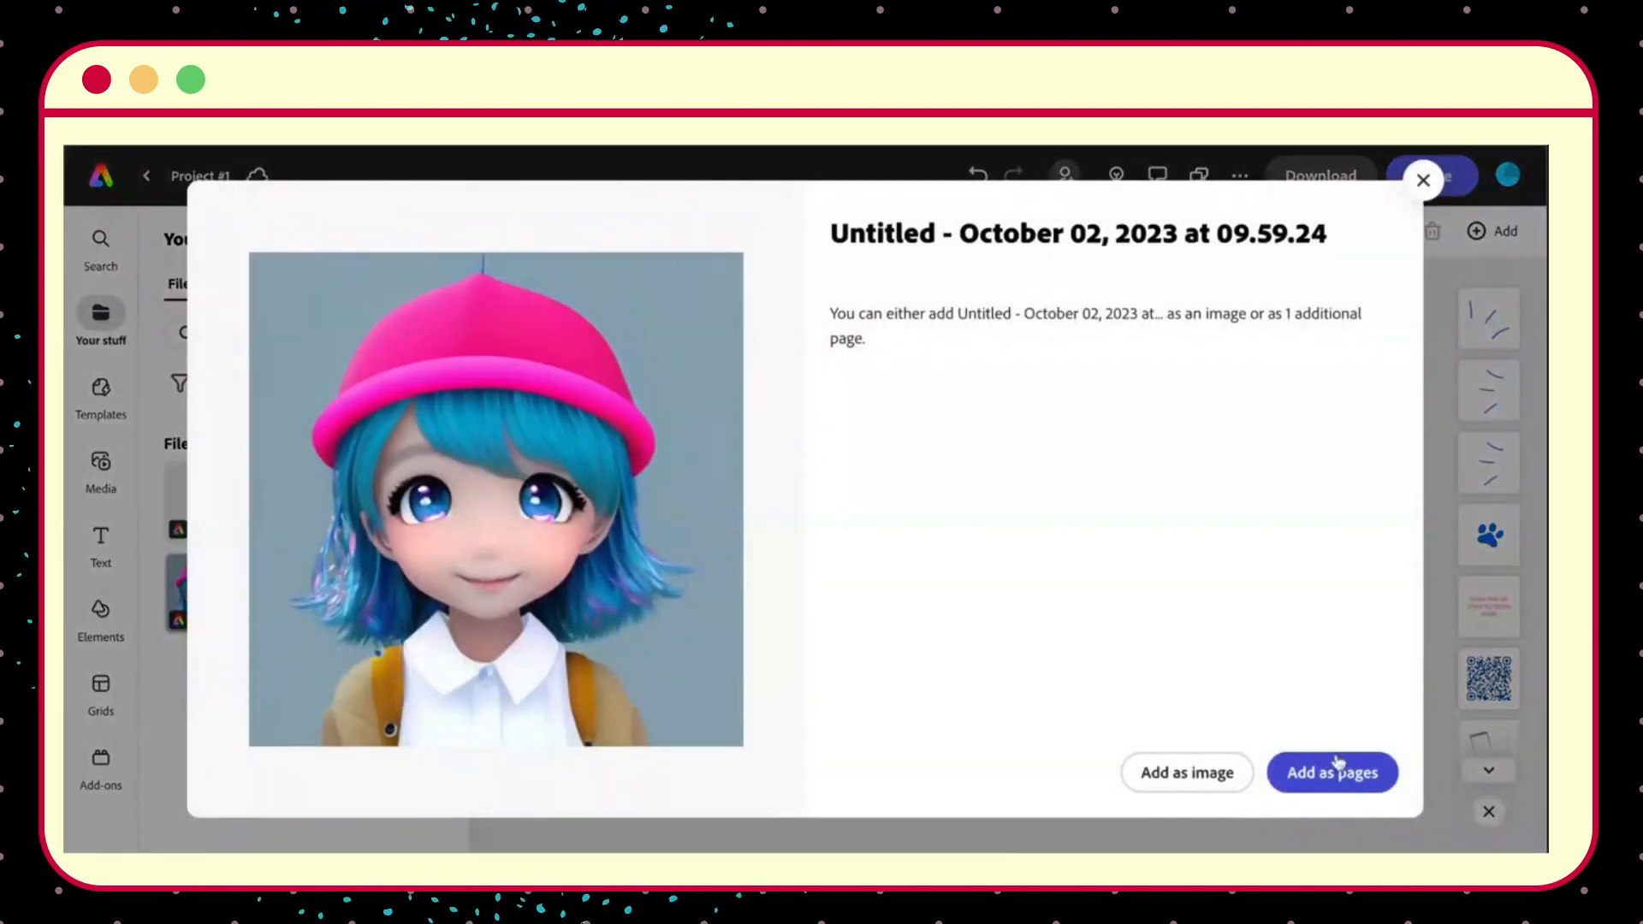
pyautogui.click(1208, 767)
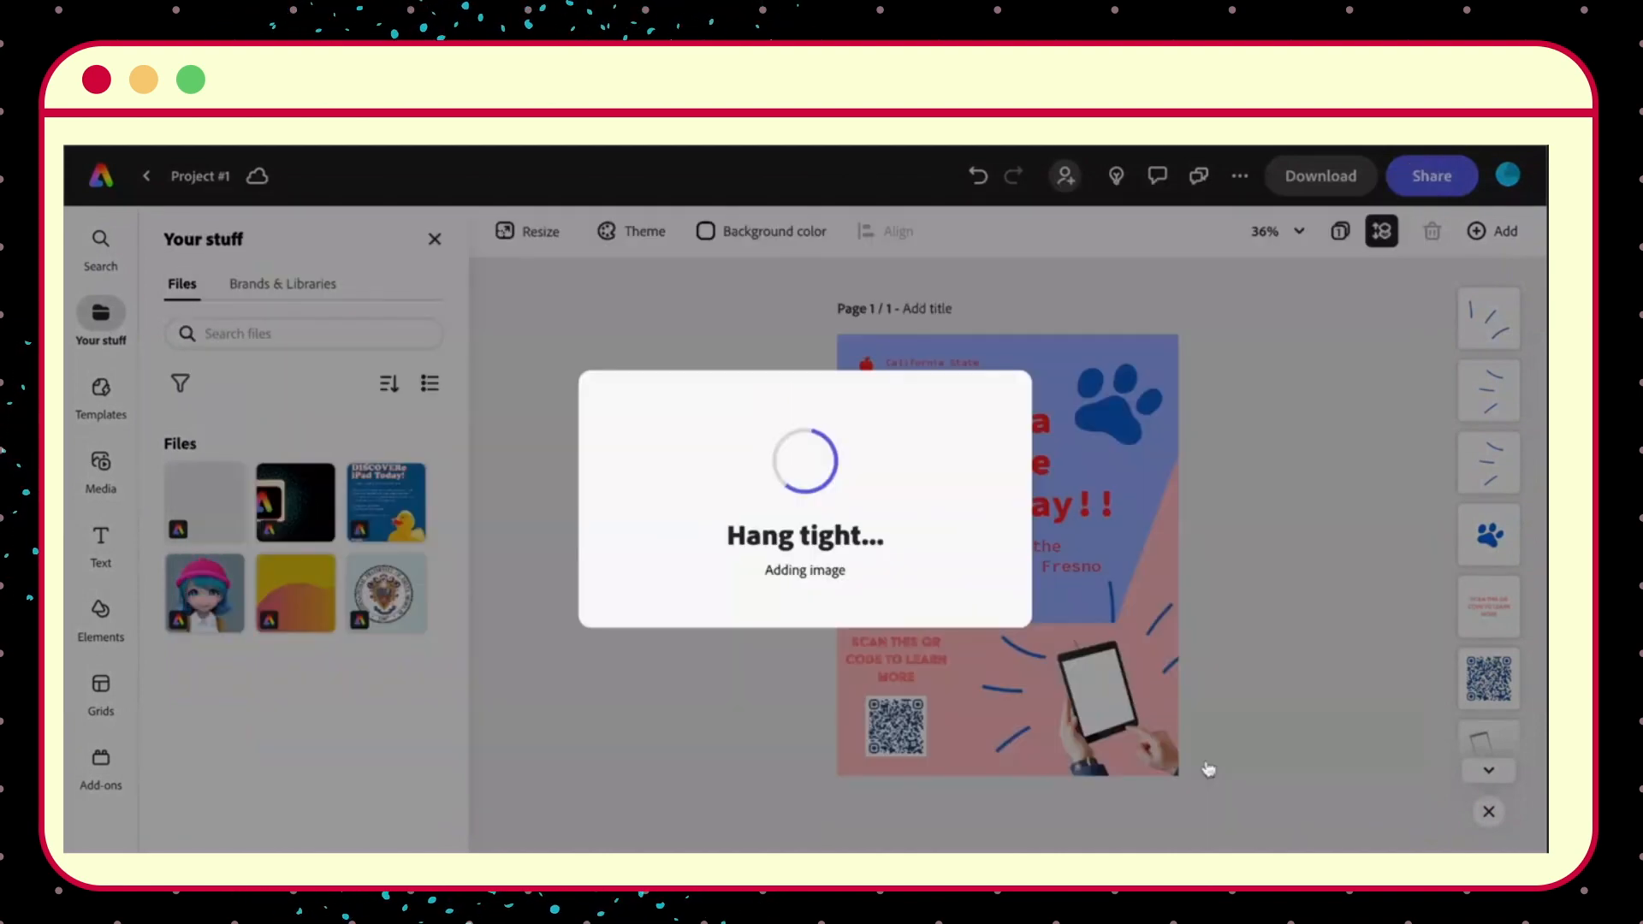
# Shrink the character image and place it on the tablet's blank screen, tilted to match the tablet.
pyautogui.moveTo(1009, 679); pyautogui.dragTo(1053, 663)
pyautogui.moveTo(1069, 441); pyautogui.dragTo(1098, 690)
pyautogui.click(1233, 670)
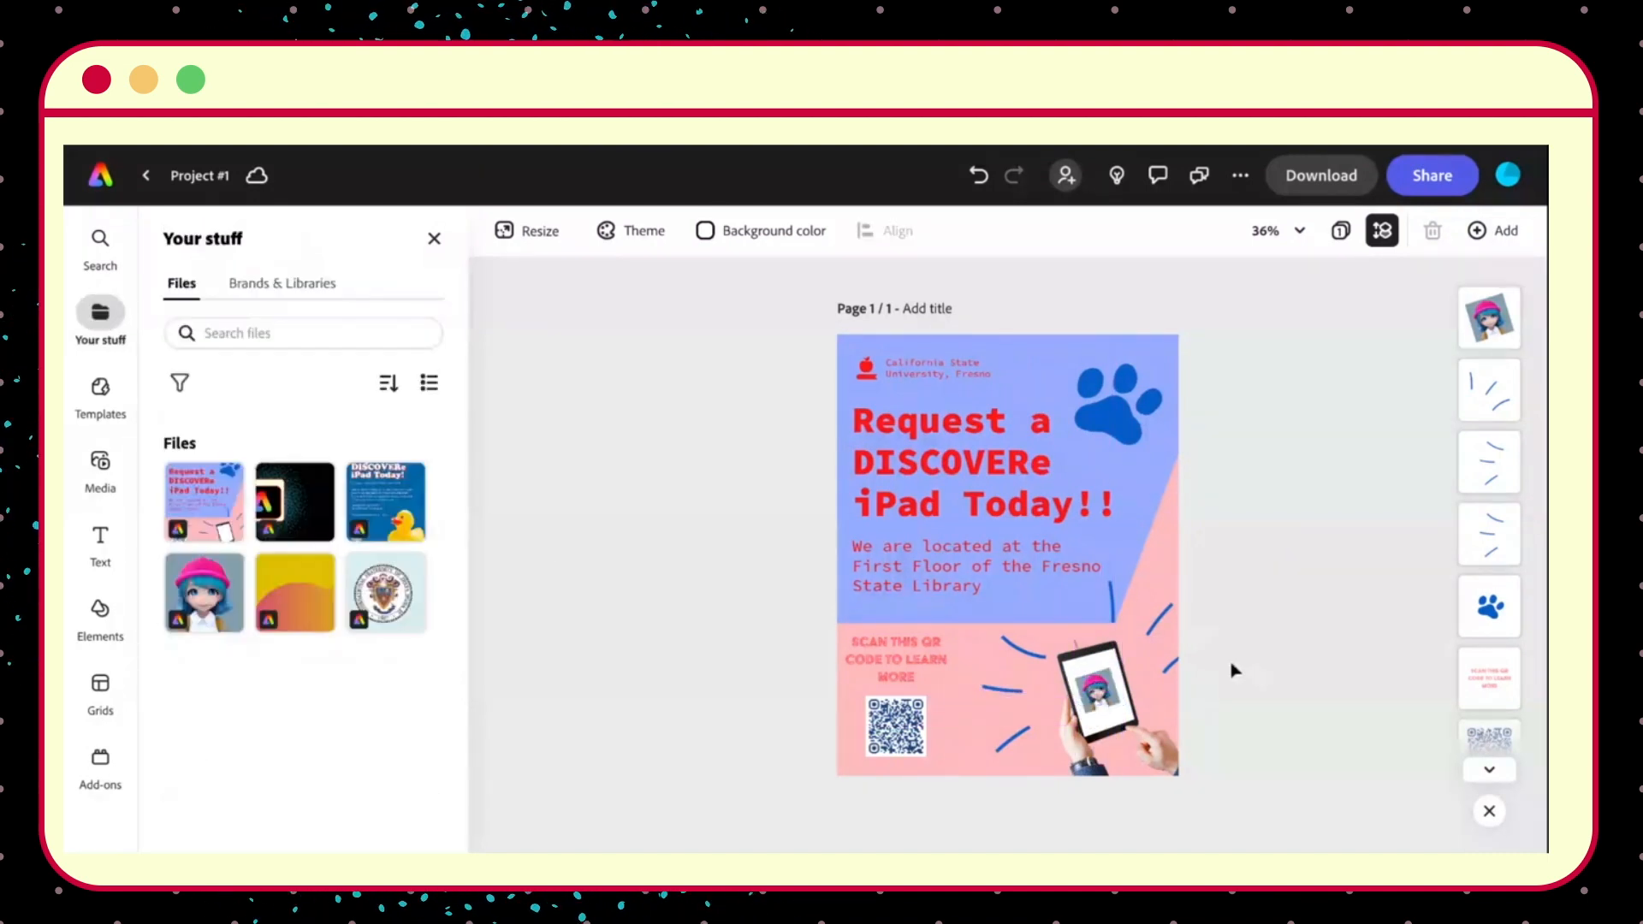
# Browse the flyer templates and add the yellow Hispanic Heritage Month template to the project as a page.
pyautogui.click(119, 399)
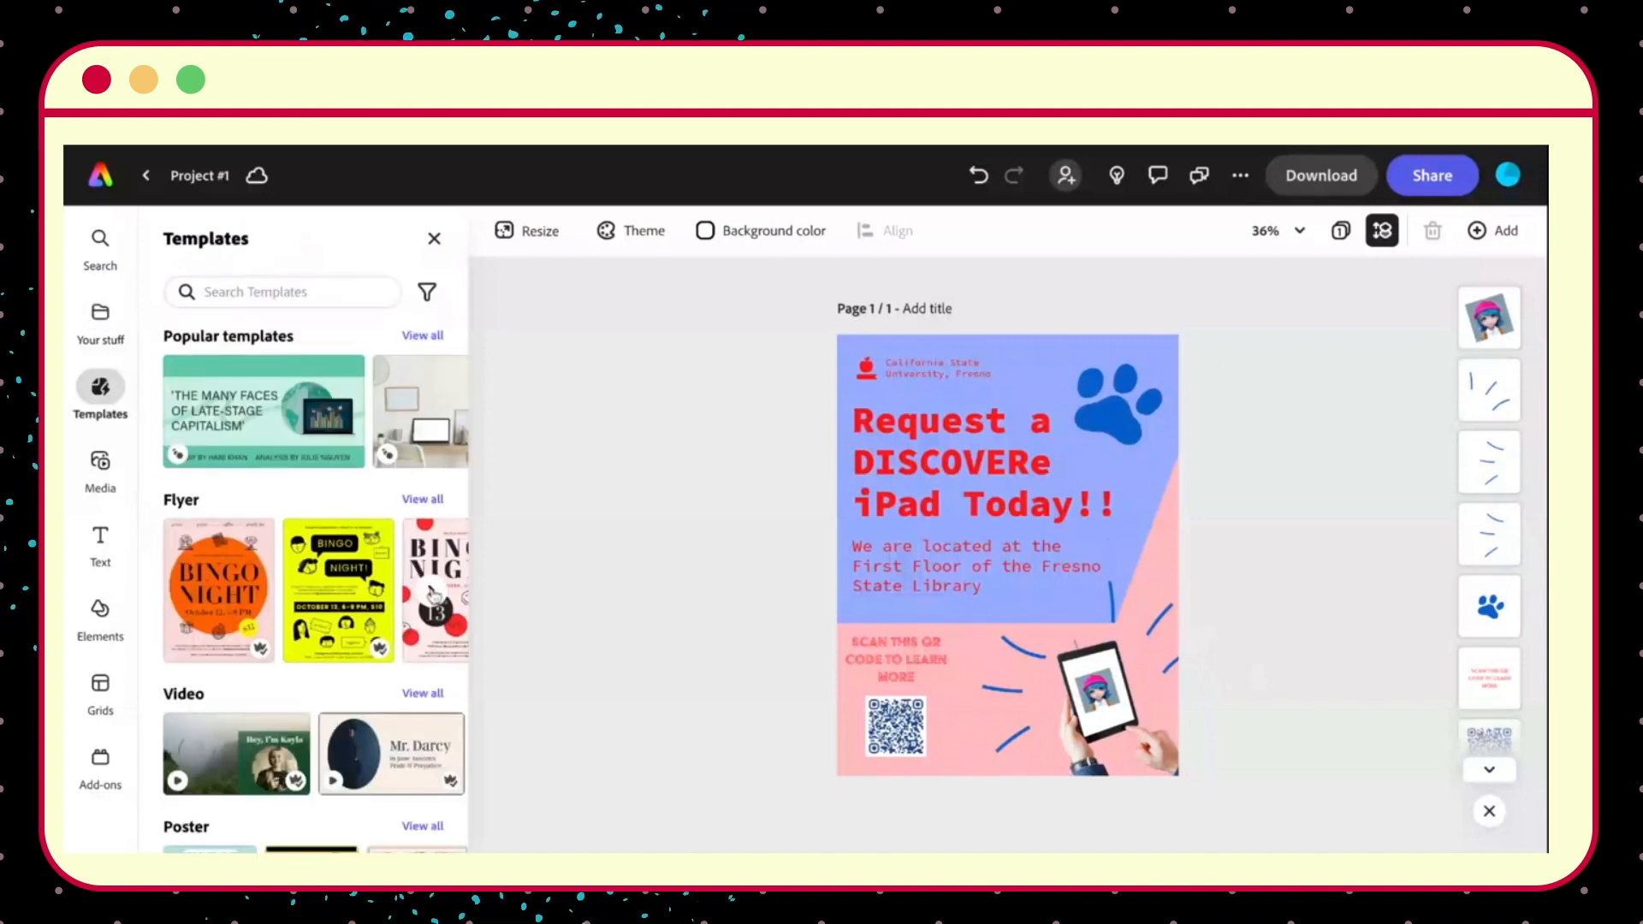
pyautogui.click(430, 590)
pyautogui.click(430, 591)
pyautogui.scroll(-3, 402, 624)
pyautogui.scroll(2, 400, 618)
pyautogui.click(431, 501)
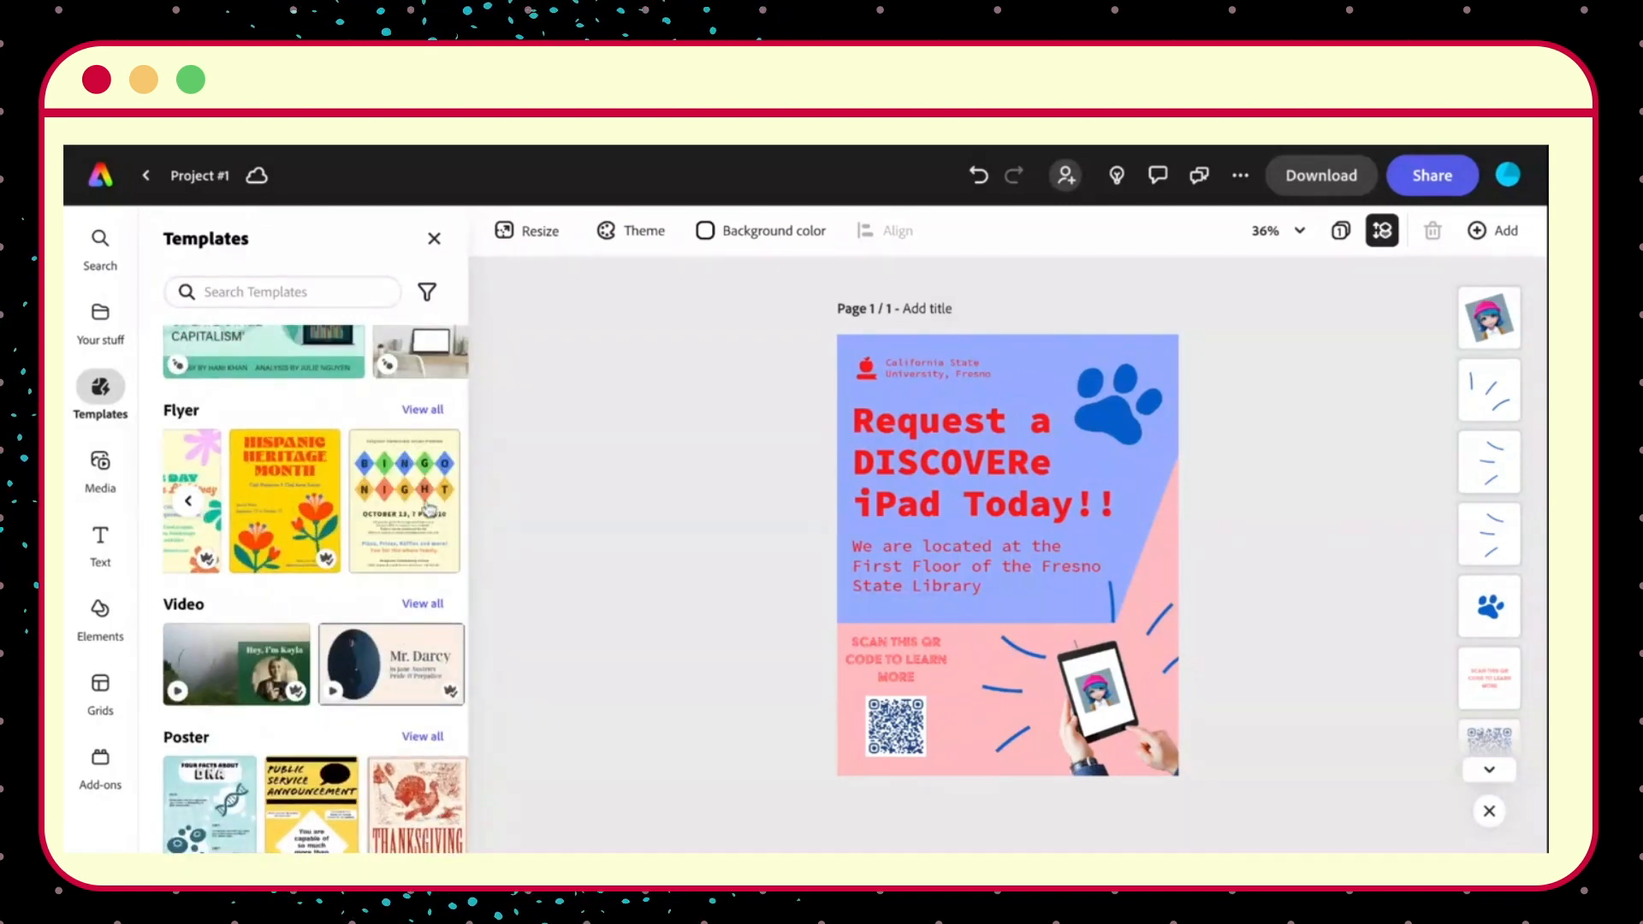
pyautogui.click(289, 498)
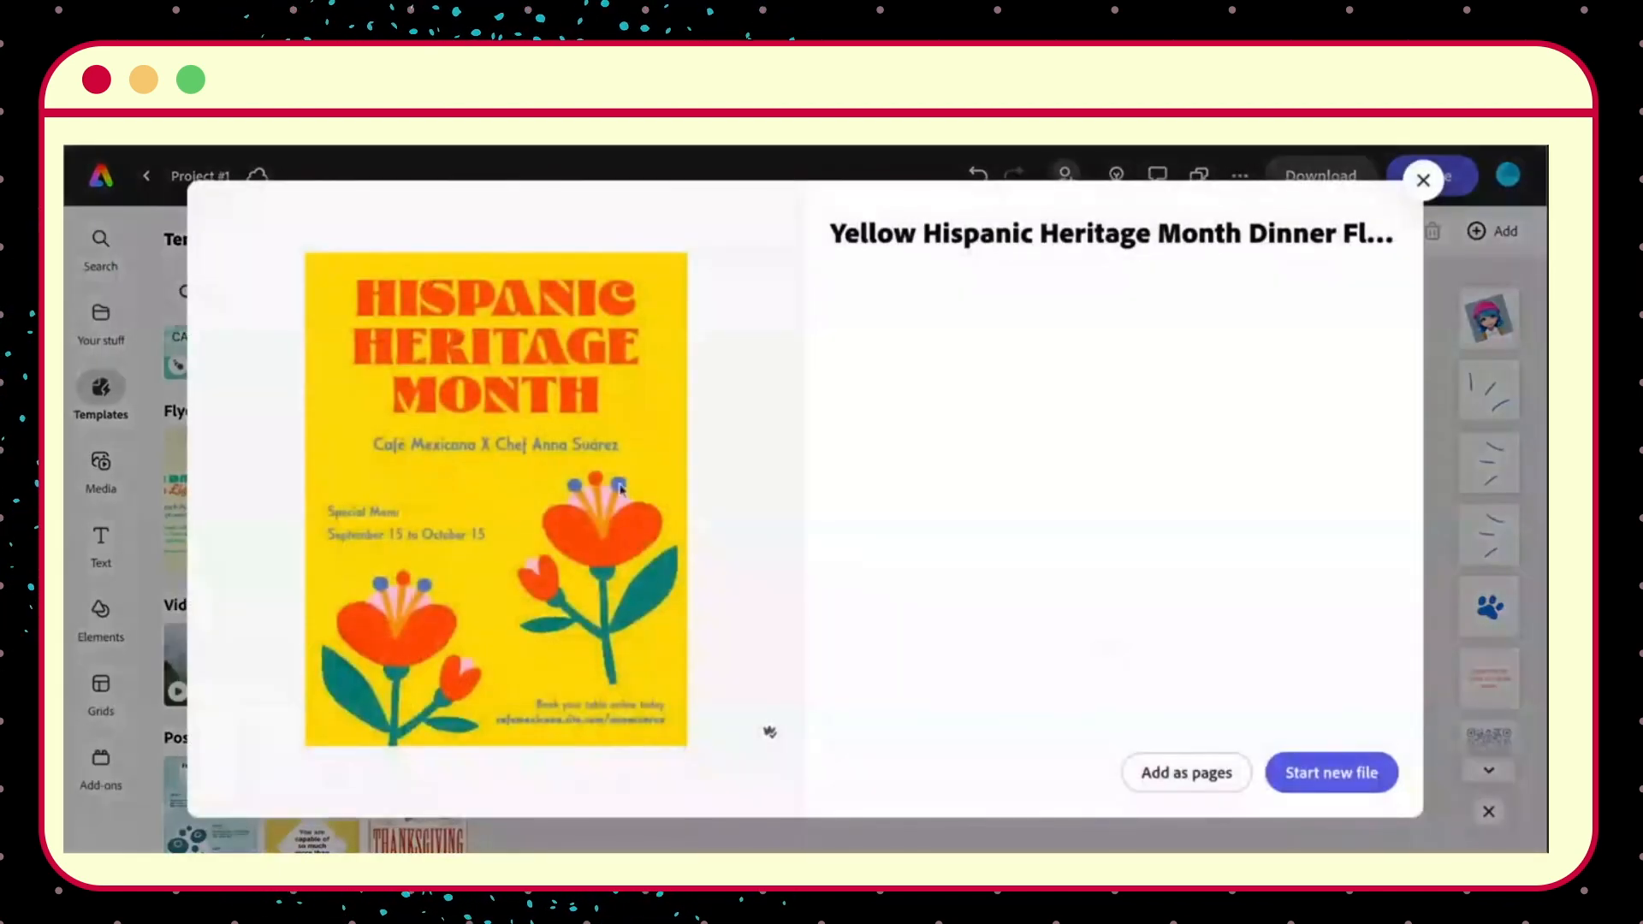
pyautogui.click(1146, 771)
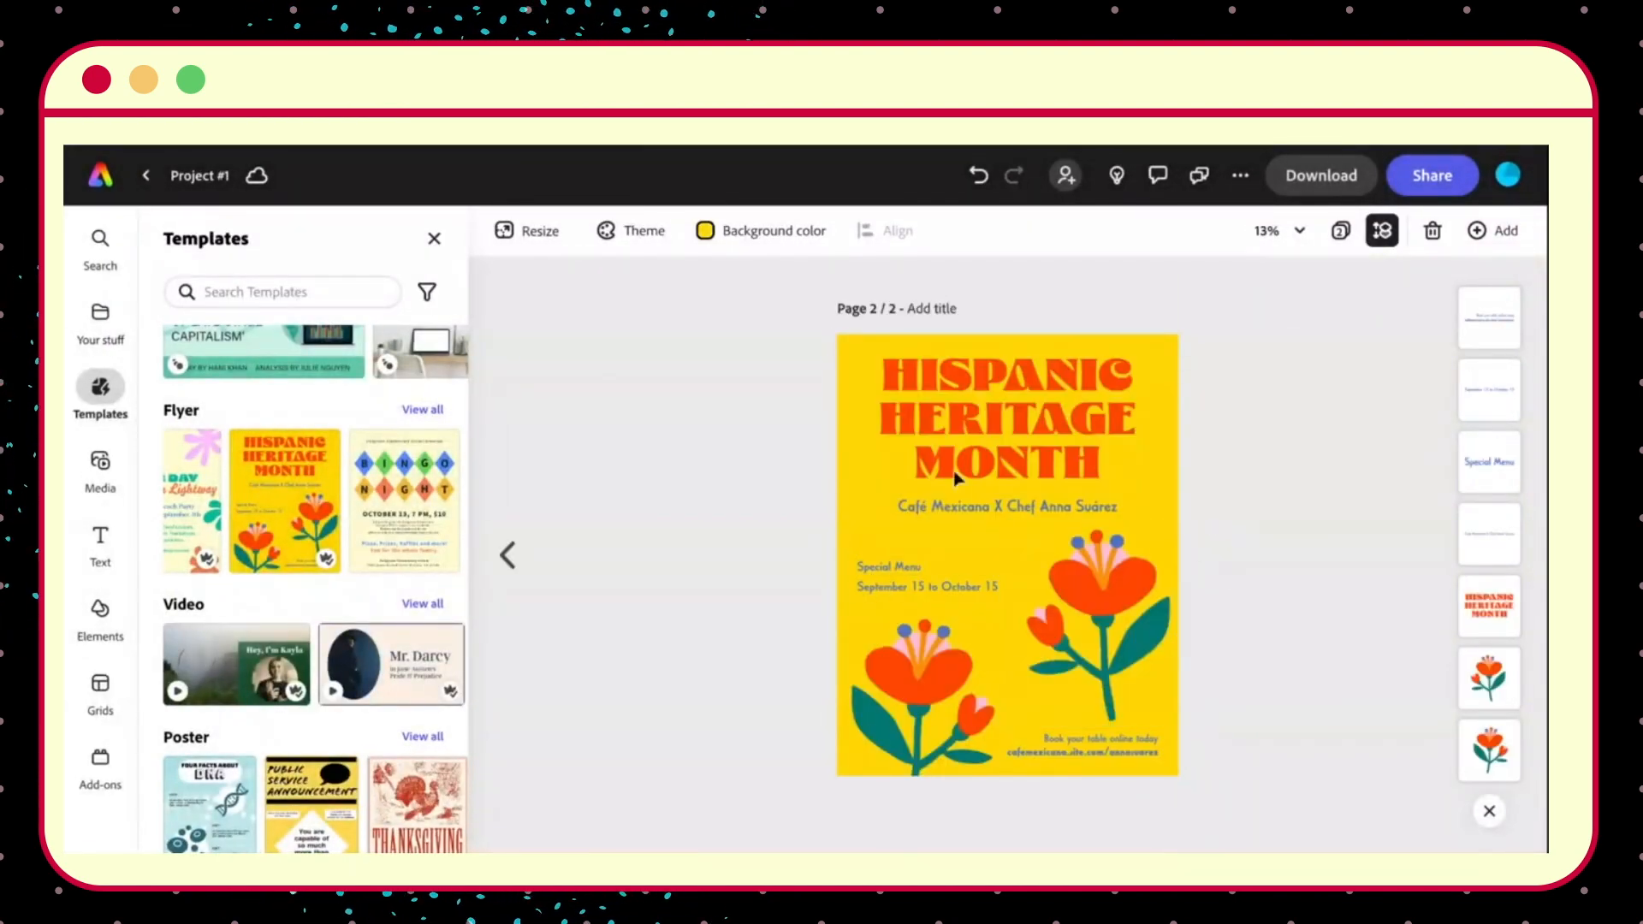
# Switch between the two pages and delete the Hispanic Heritage Month page.
pyautogui.click(519, 563)
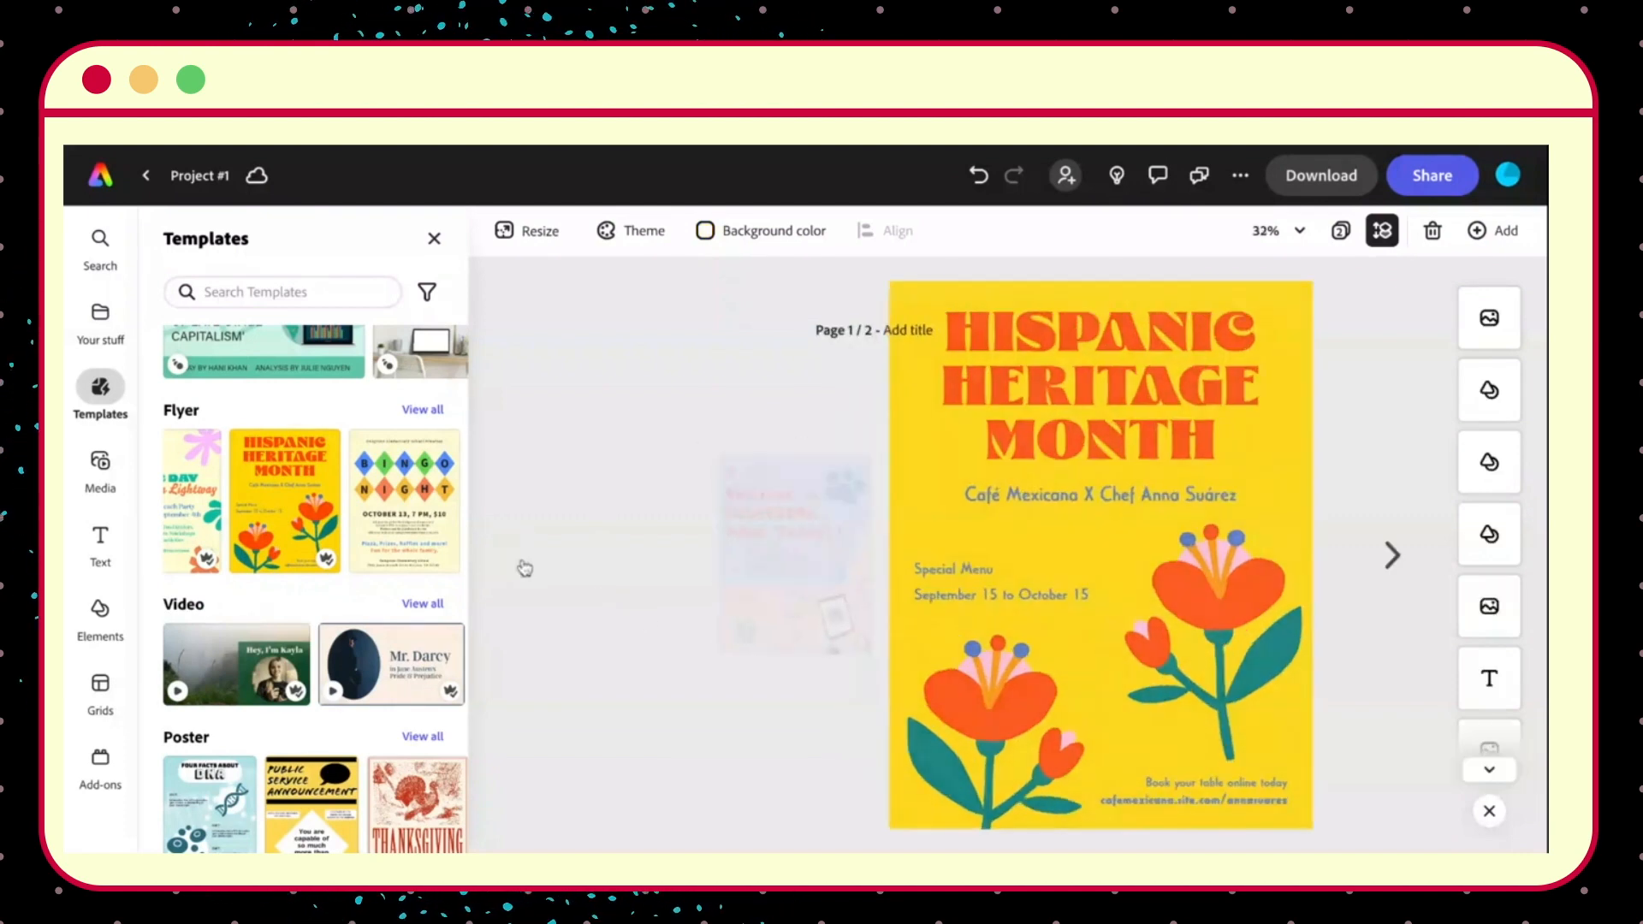
pyautogui.click(1389, 556)
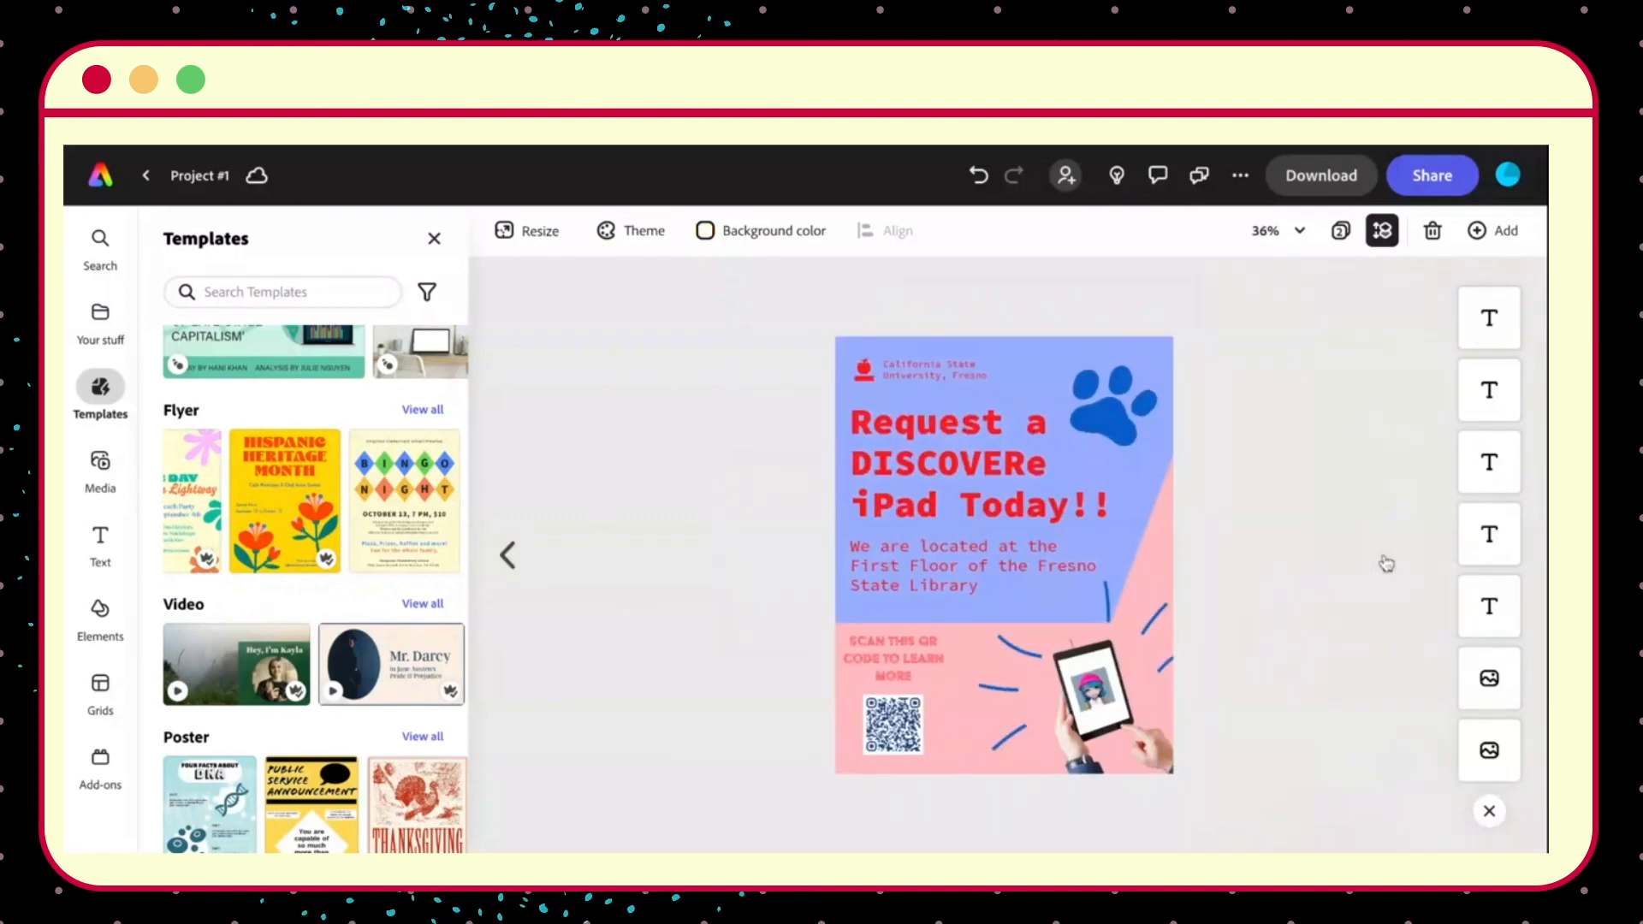
pyautogui.click(1435, 233)
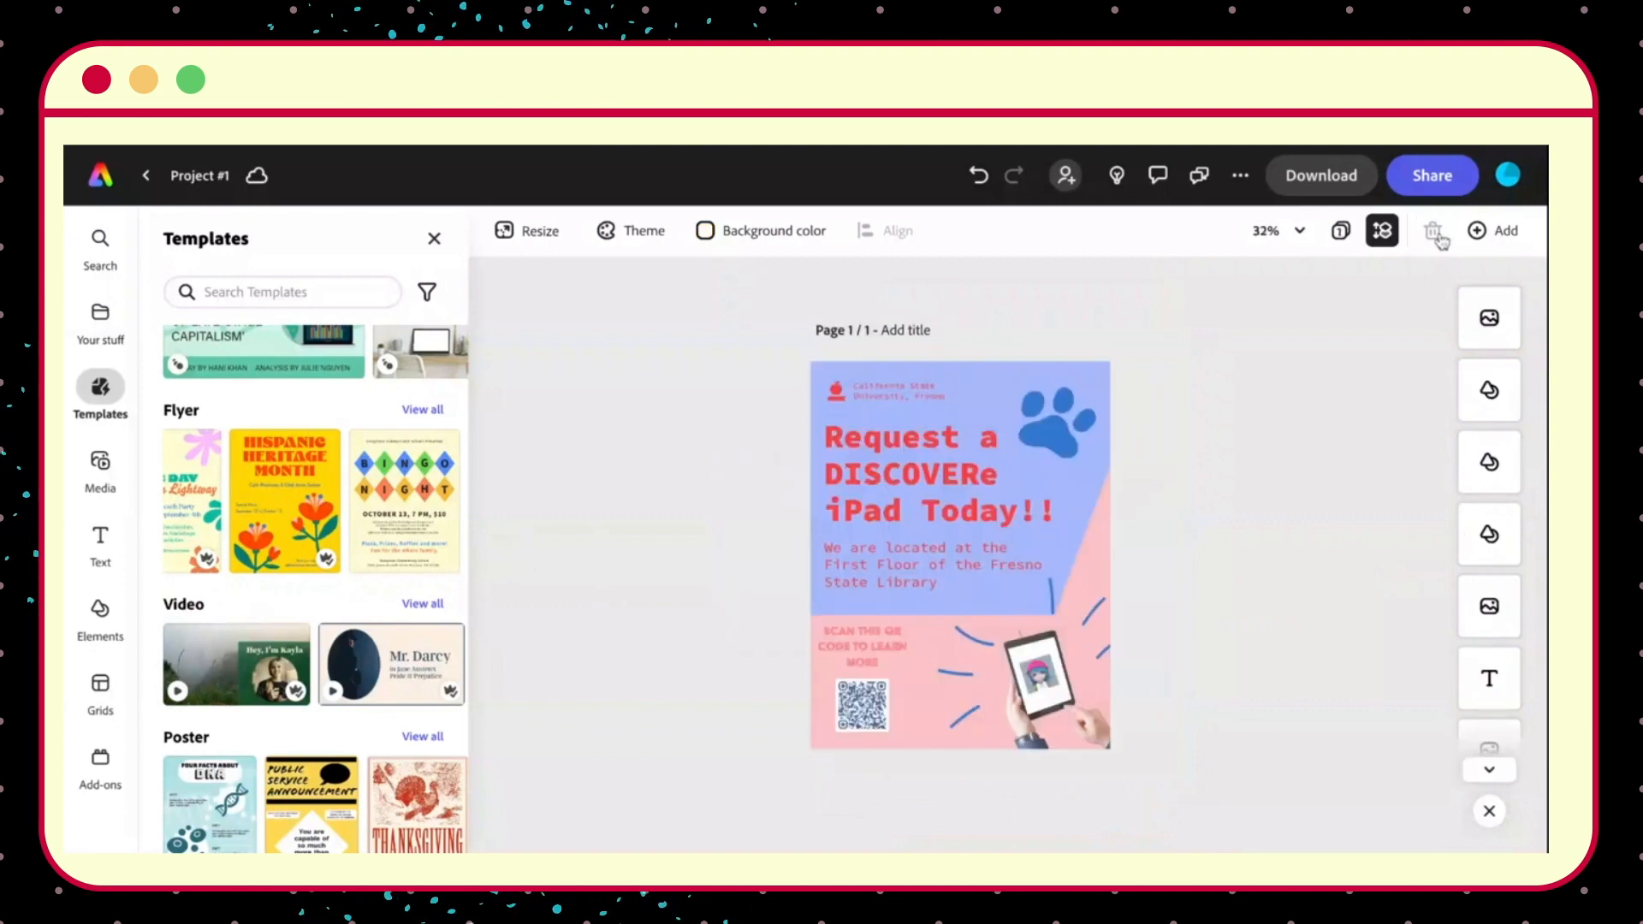
# Browse the stock photos, videos and audio tracks in the media library.
pyautogui.scroll(-5, 288, 599)
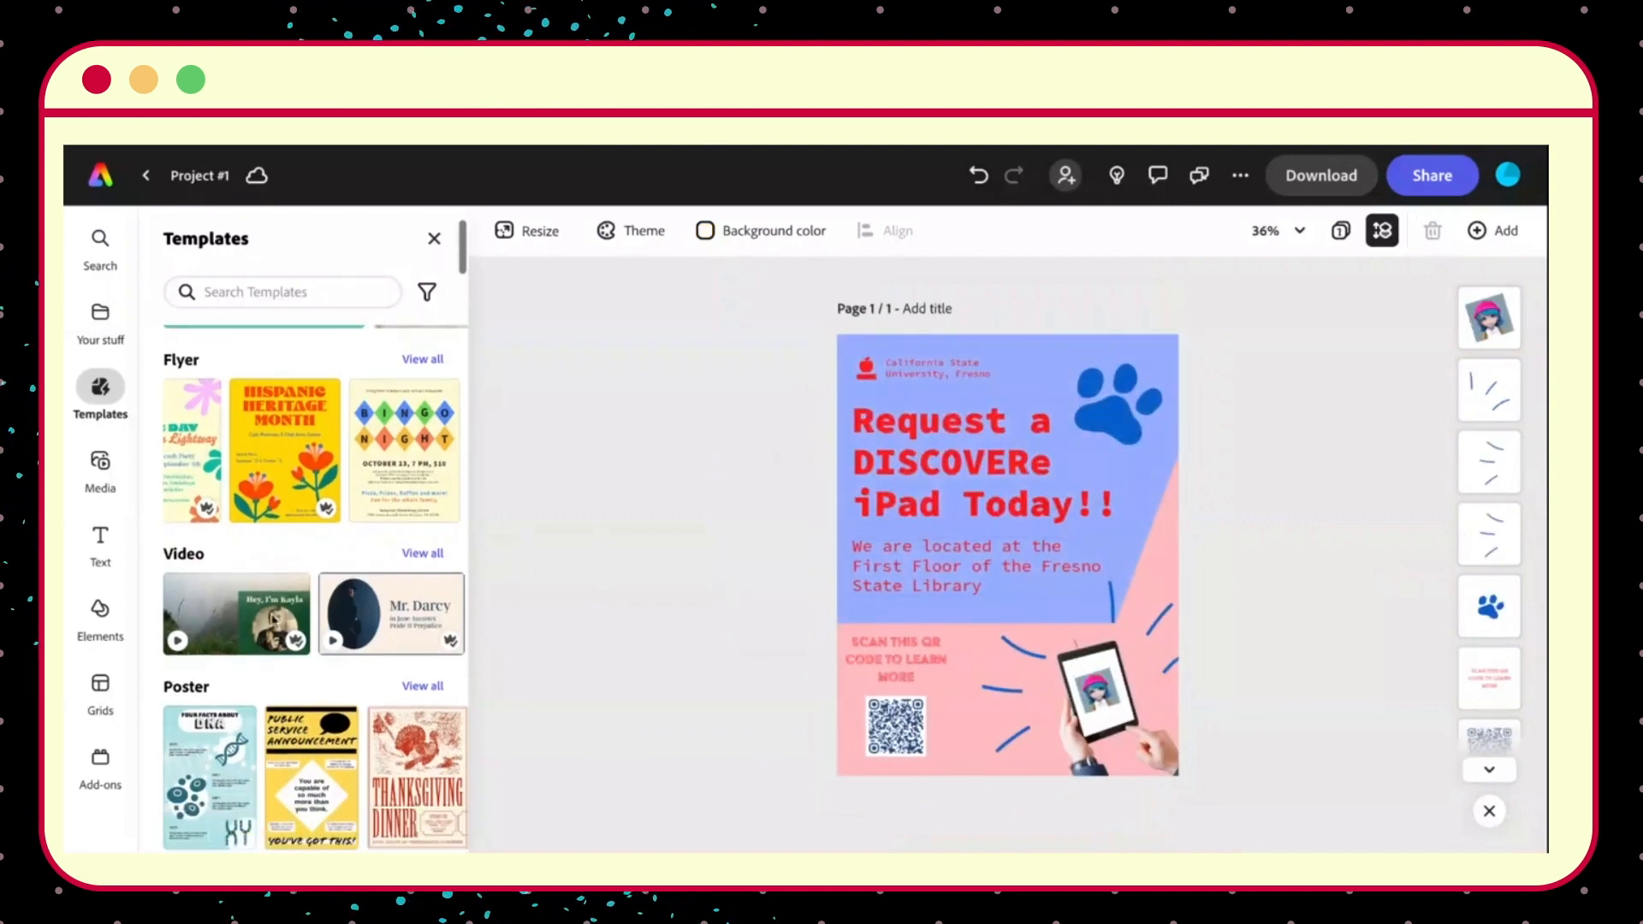
pyautogui.click(103, 475)
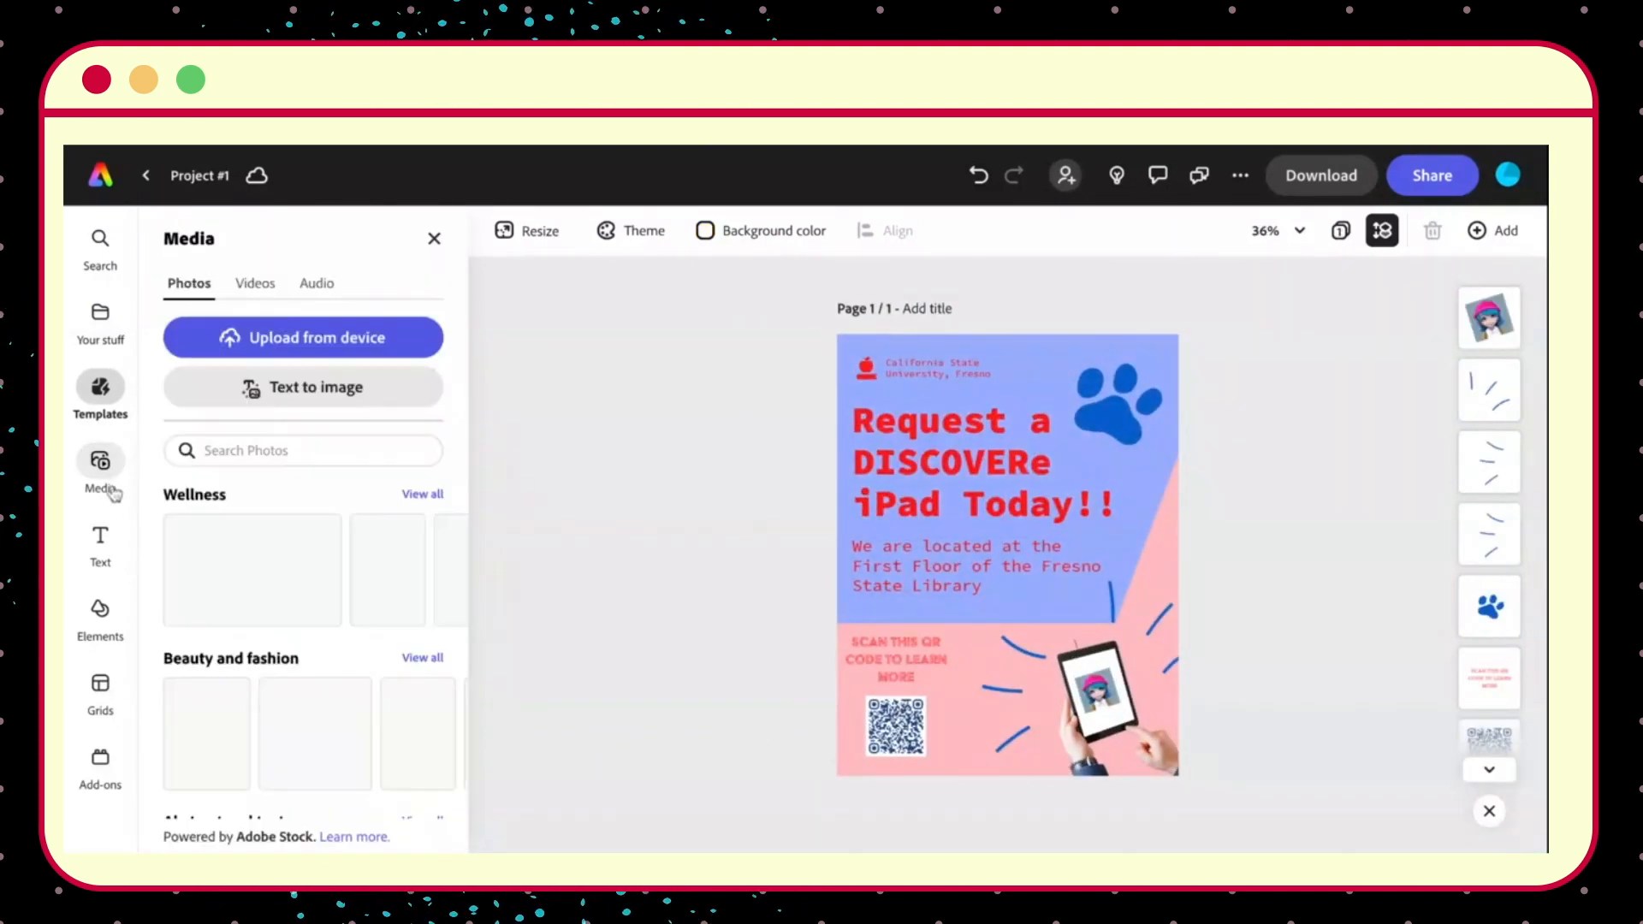
pyautogui.scroll(-2, 294, 635)
pyautogui.scroll(2, 294, 635)
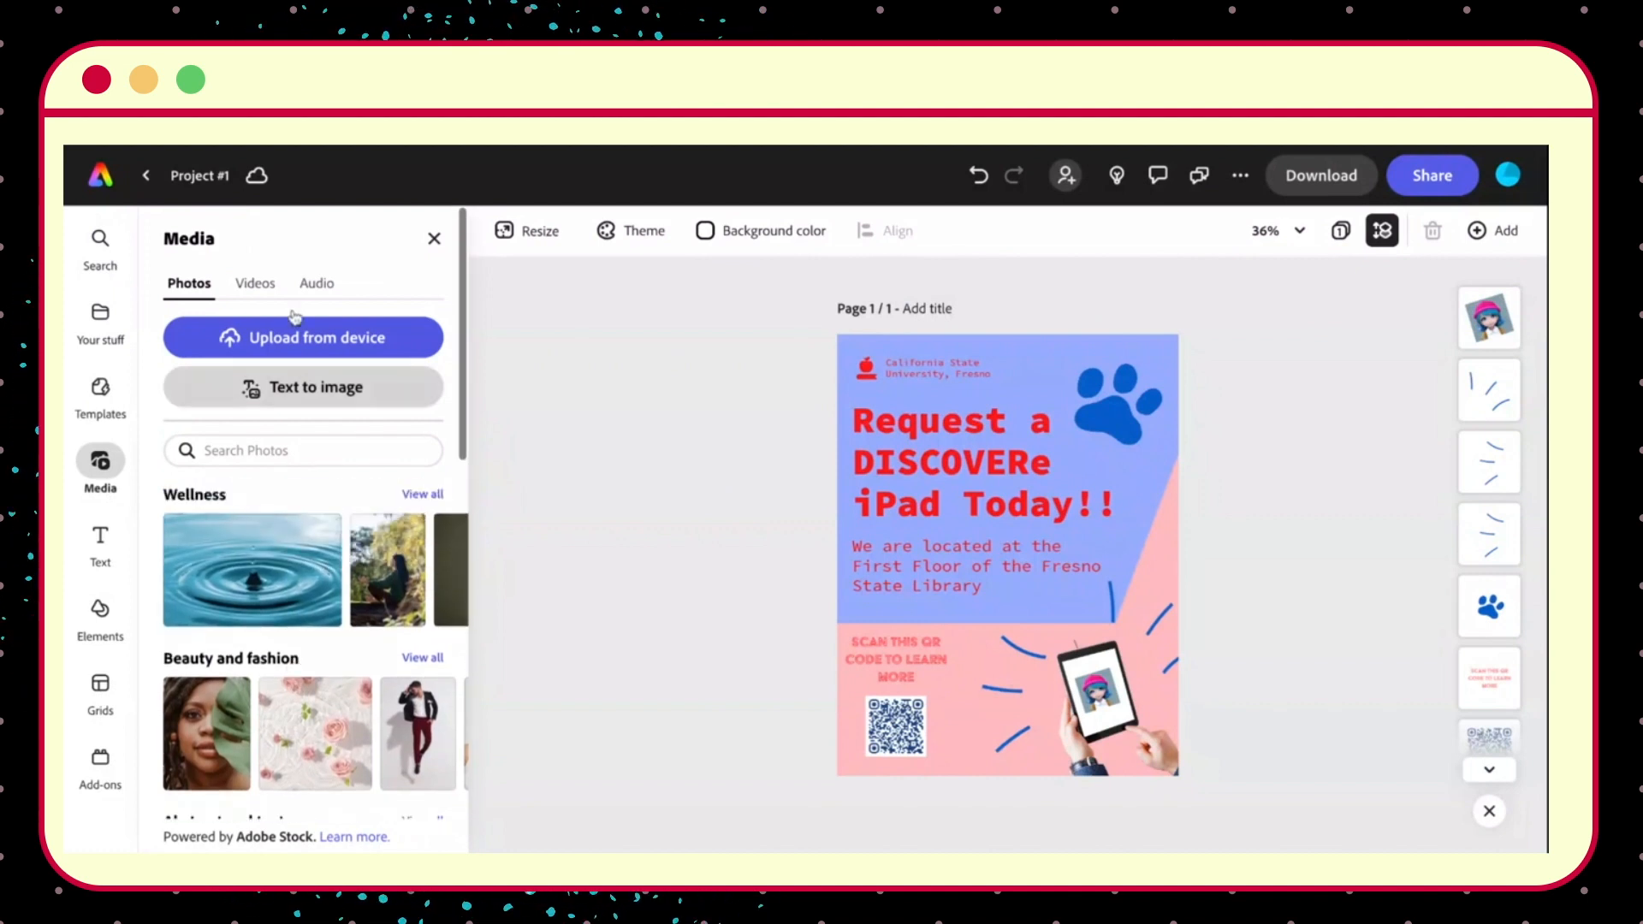
pyautogui.click(255, 284)
pyautogui.scroll(-3, 291, 558)
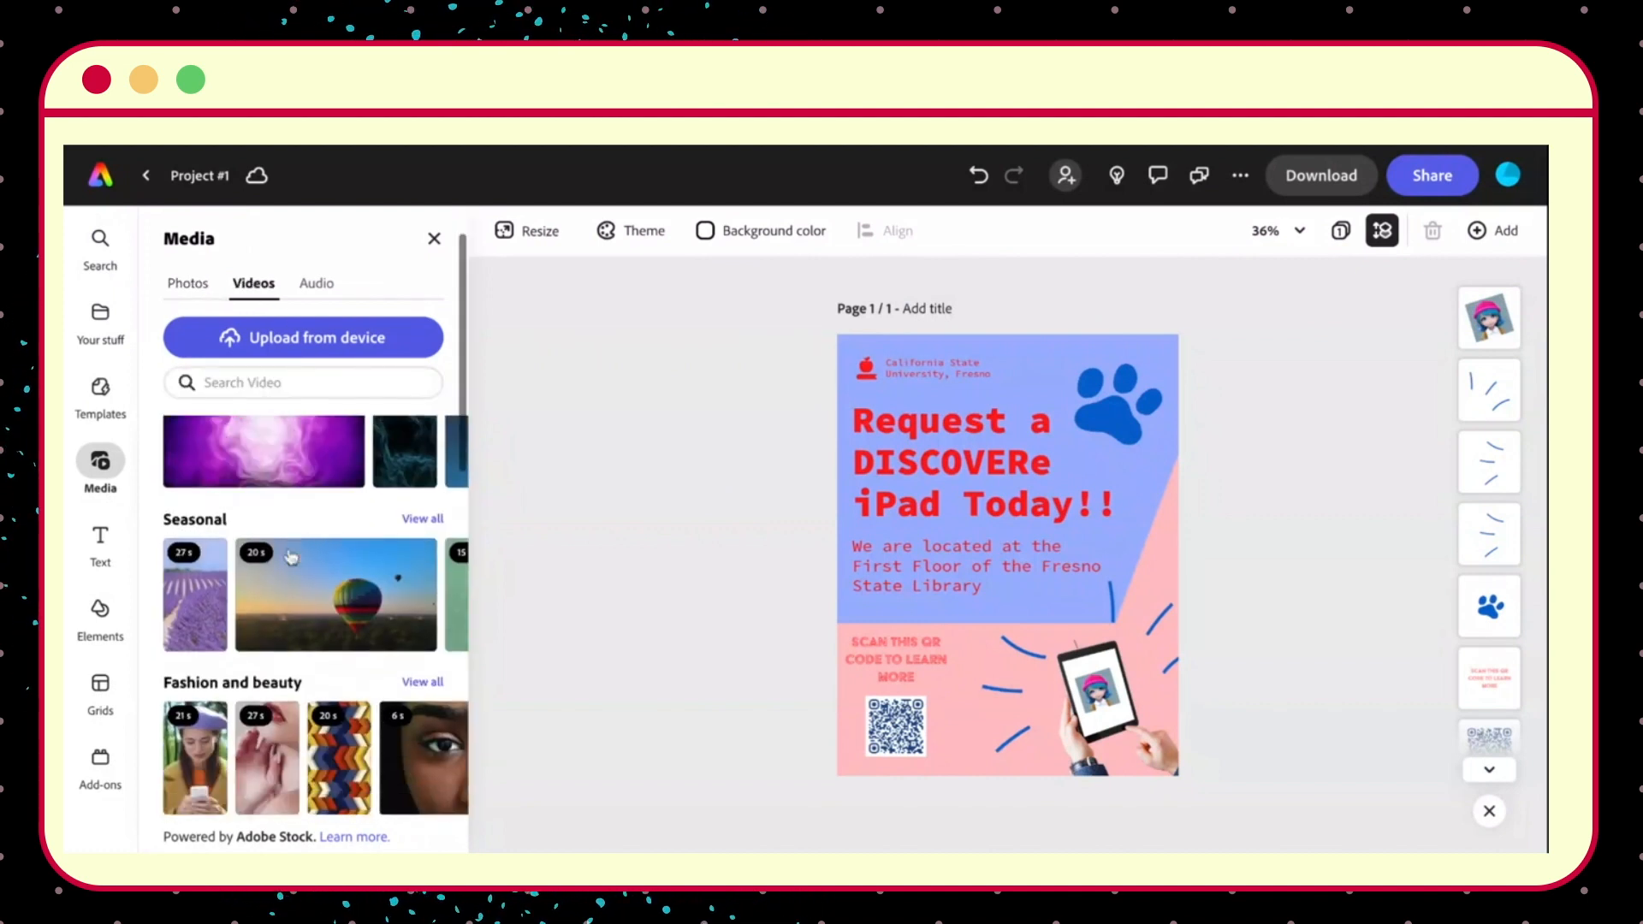
pyautogui.scroll(-3, 291, 557)
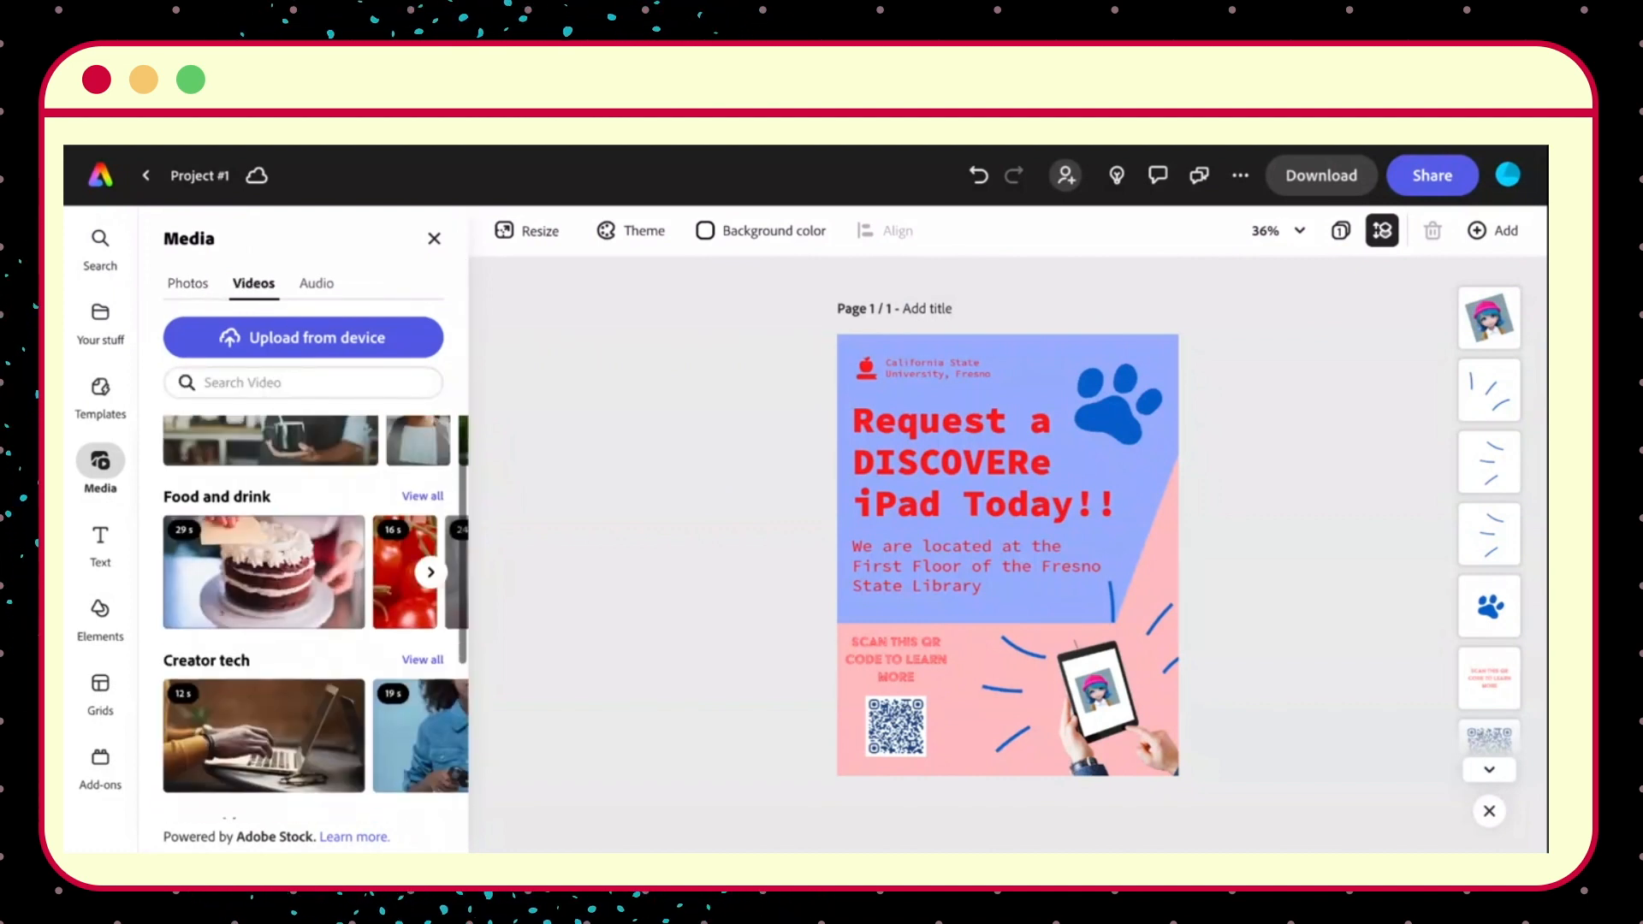
pyautogui.click(325, 296)
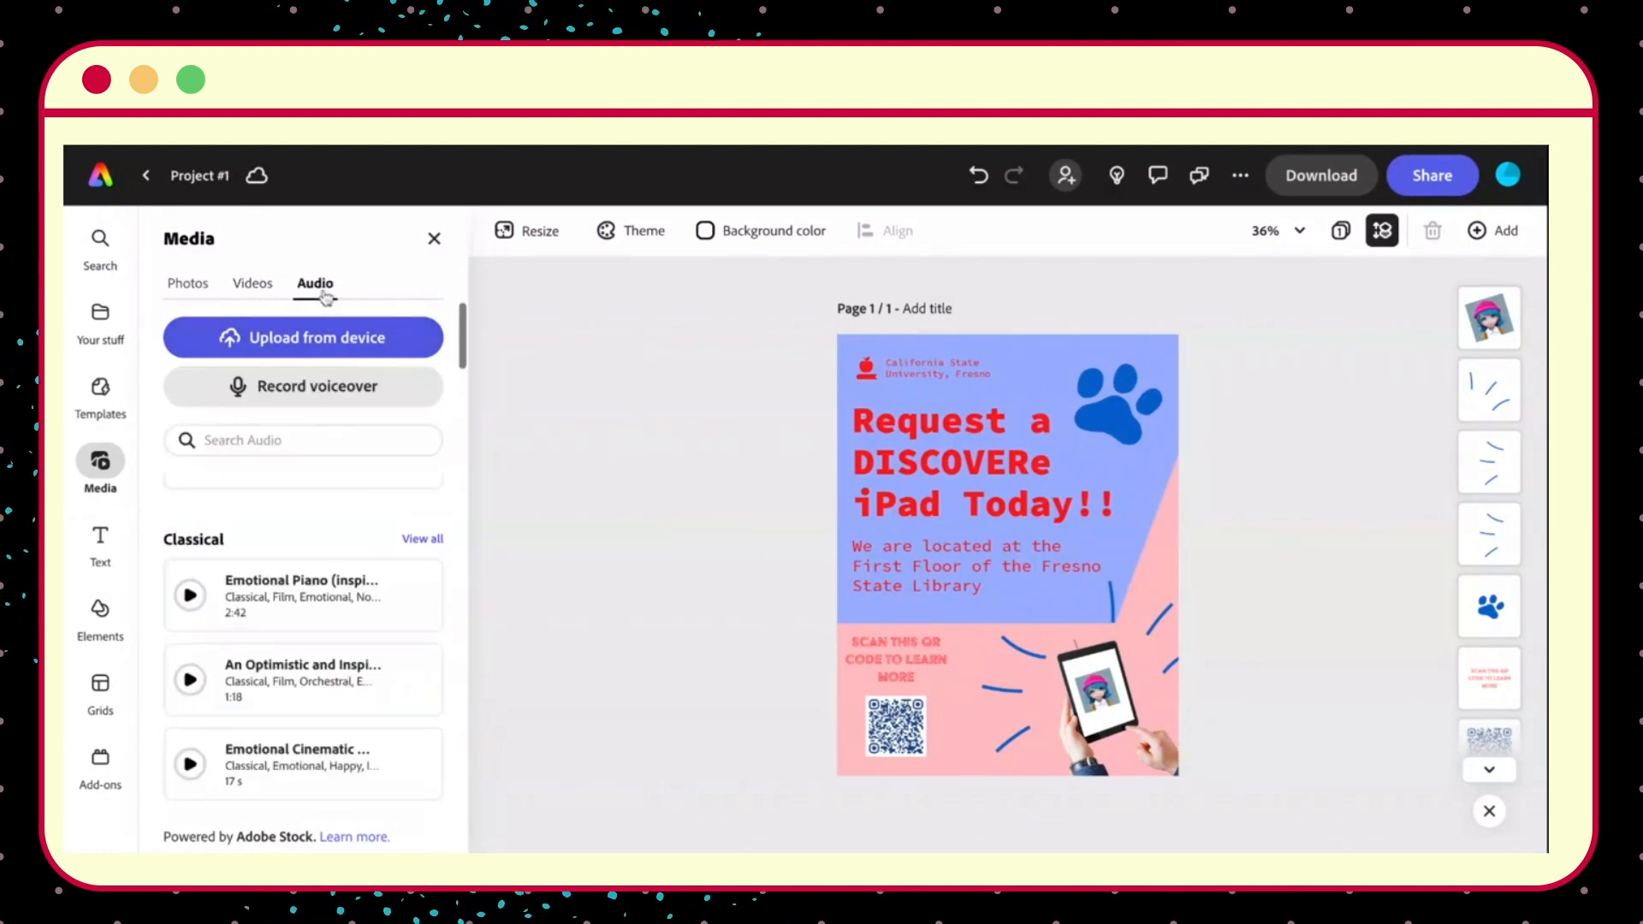
pyautogui.scroll(-6, 291, 589)
pyautogui.scroll(6, 292, 588)
pyautogui.click(187, 282)
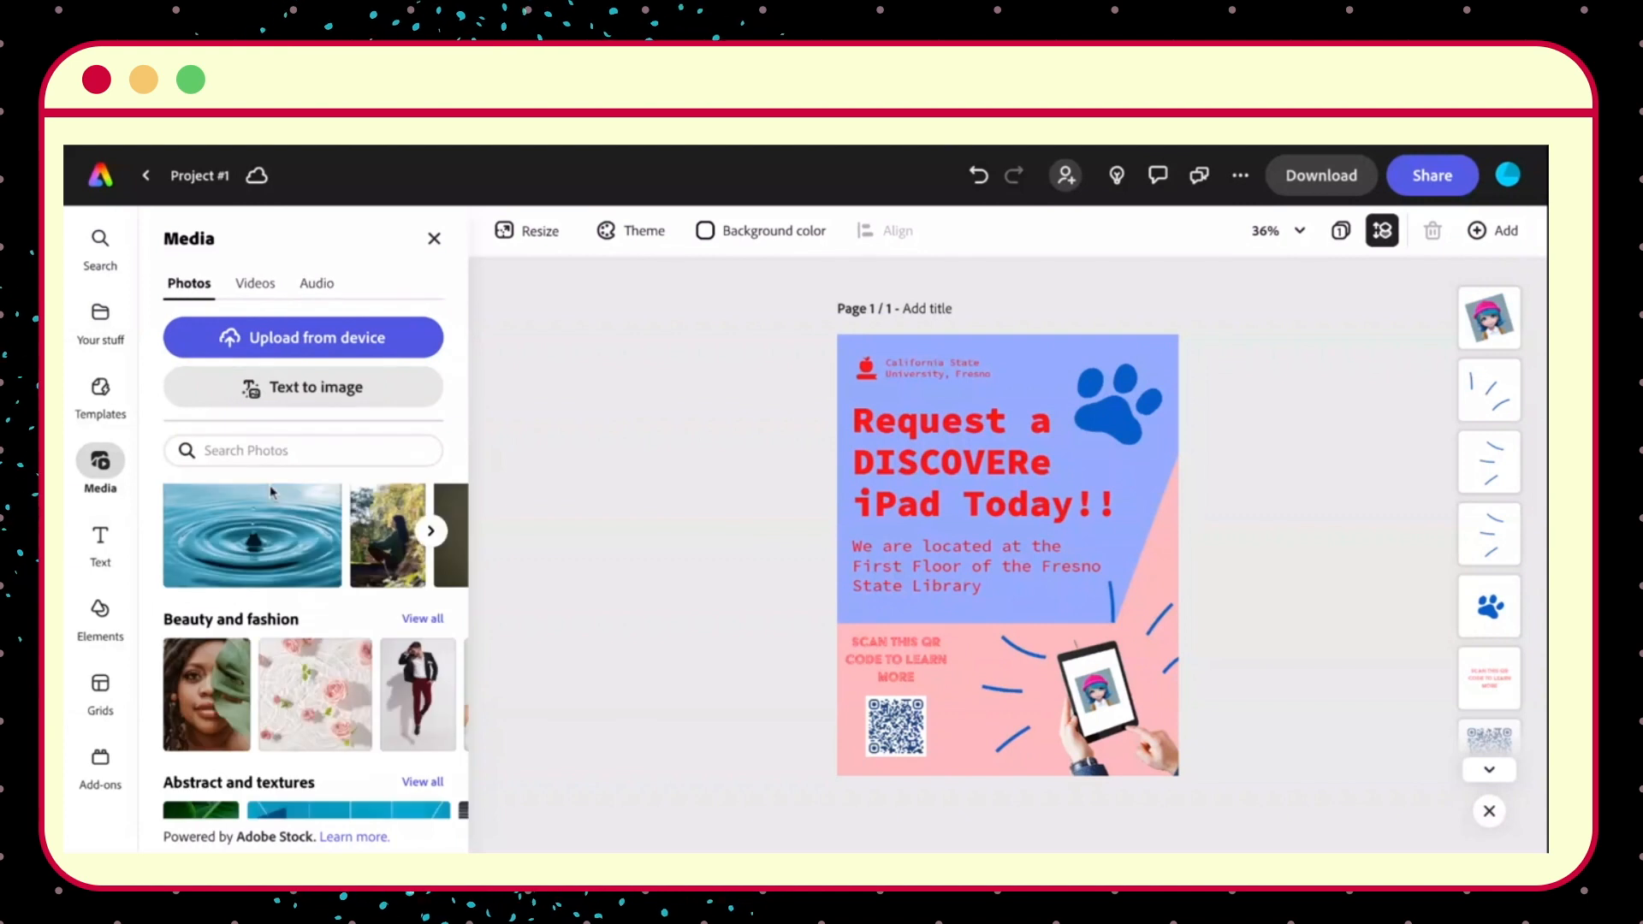
pyautogui.scroll(1, 271, 492)
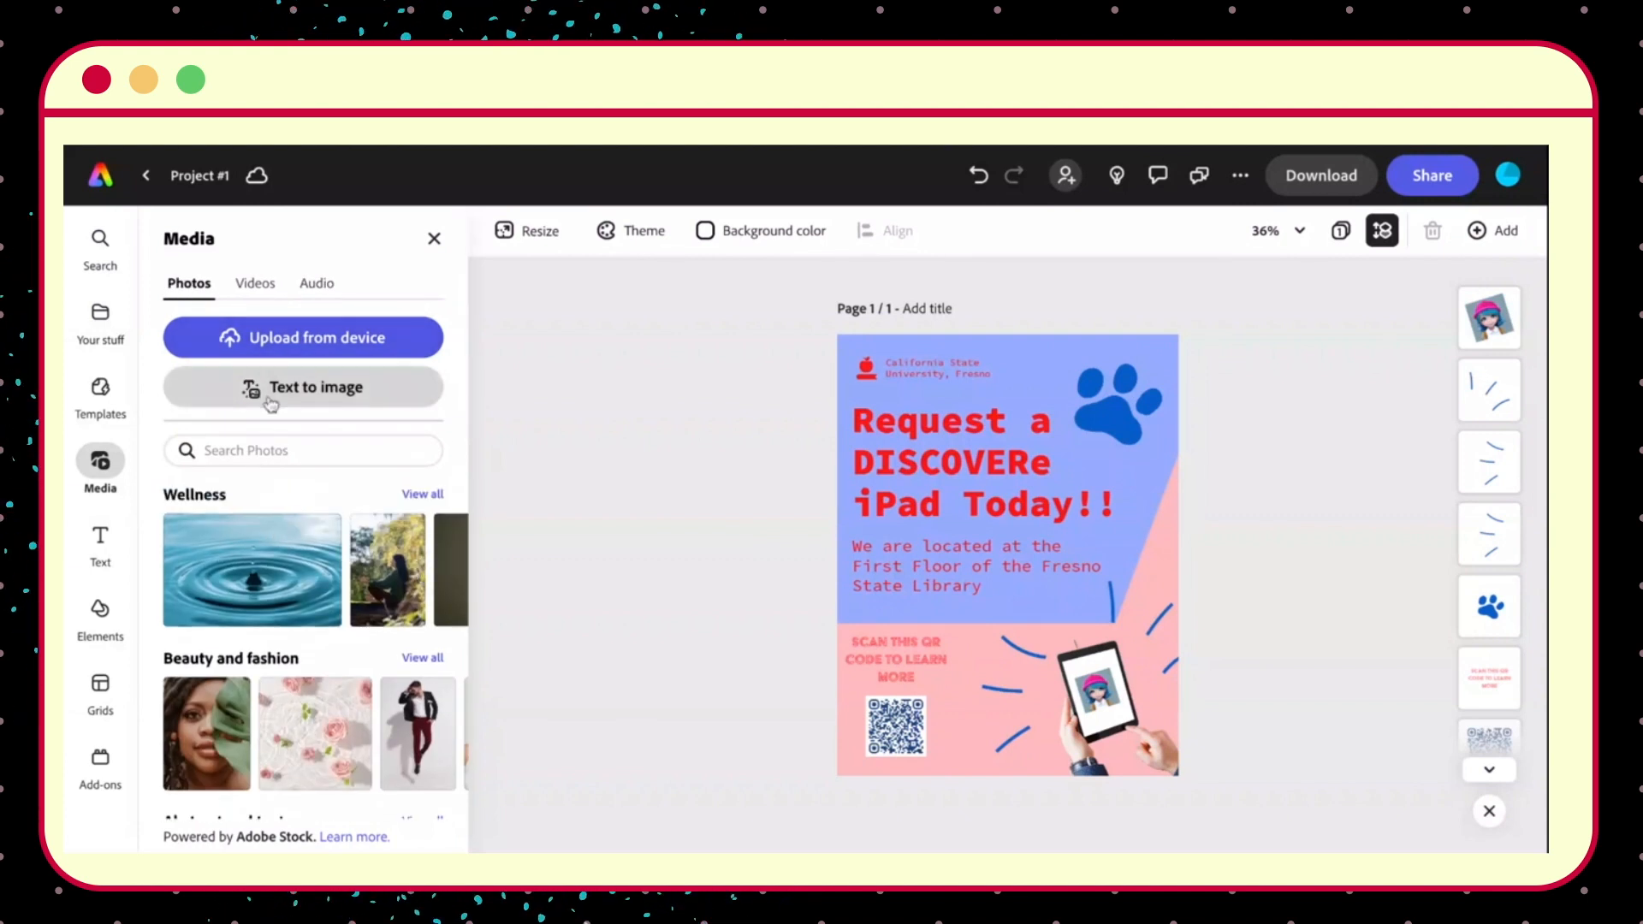
# Generate an Art-type image from the text prompt "chocolate chip cookie in a floral ceramic plate" and review the results.
pyautogui.click(270, 402)
pyautogui.click(257, 473)
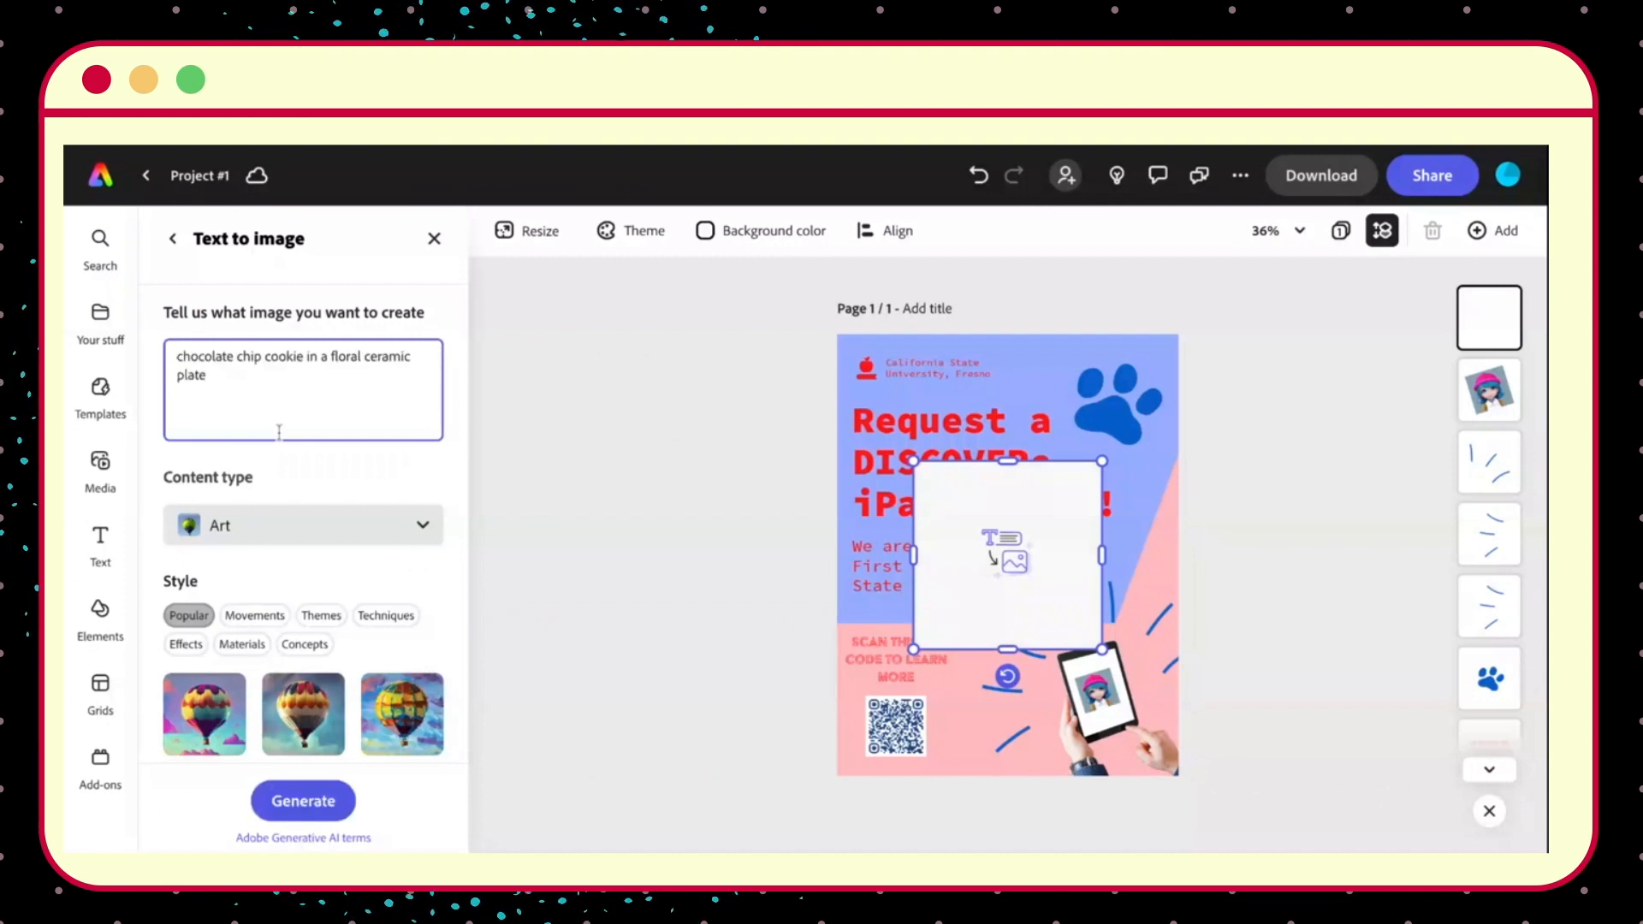
pyautogui.click(300, 799)
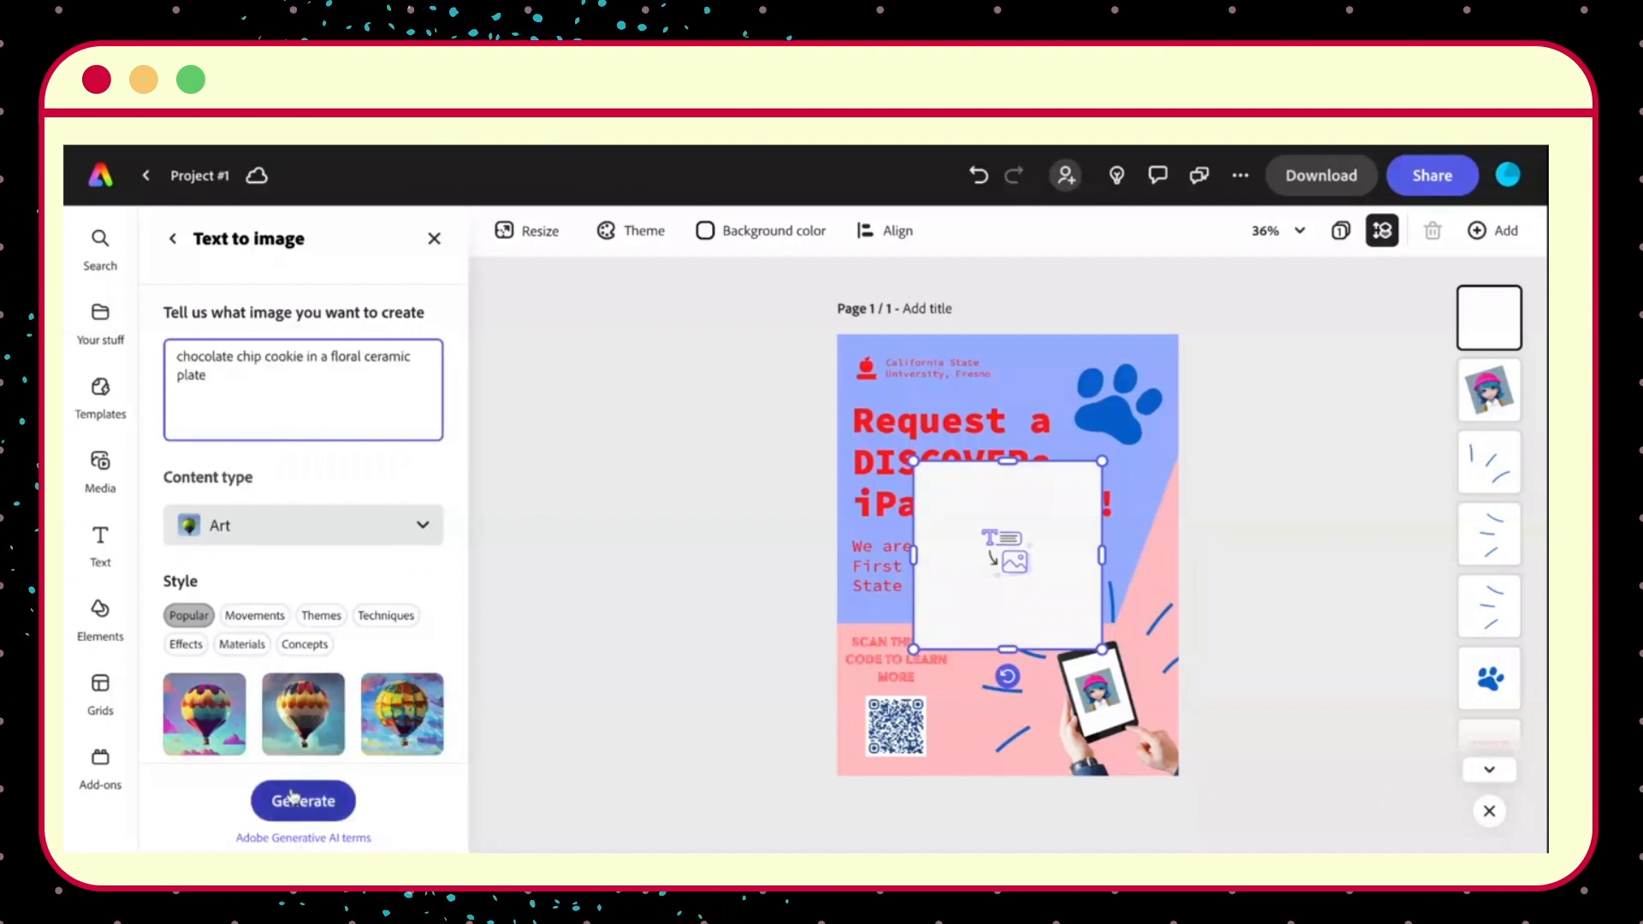
pyautogui.scroll(4, 366, 522)
pyautogui.scroll(-4, 363, 415)
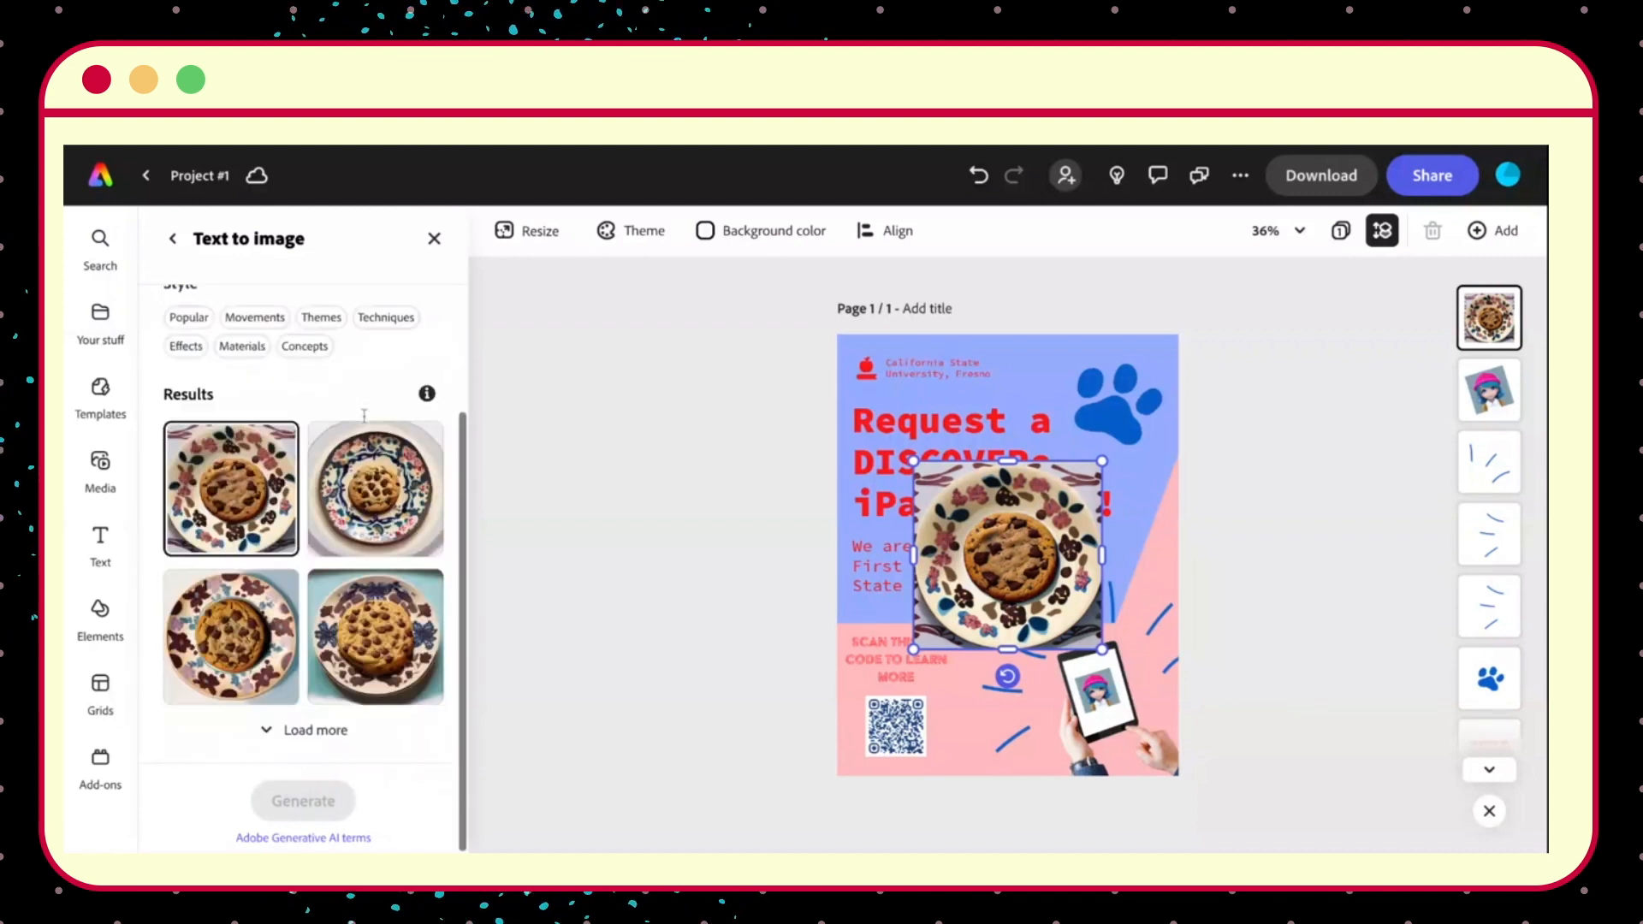
# Shrink the generated cookie image slightly and delete the blue-haired character image from the tablet's screen.
pyautogui.moveTo(1104, 459); pyautogui.dragTo(1064, 498)
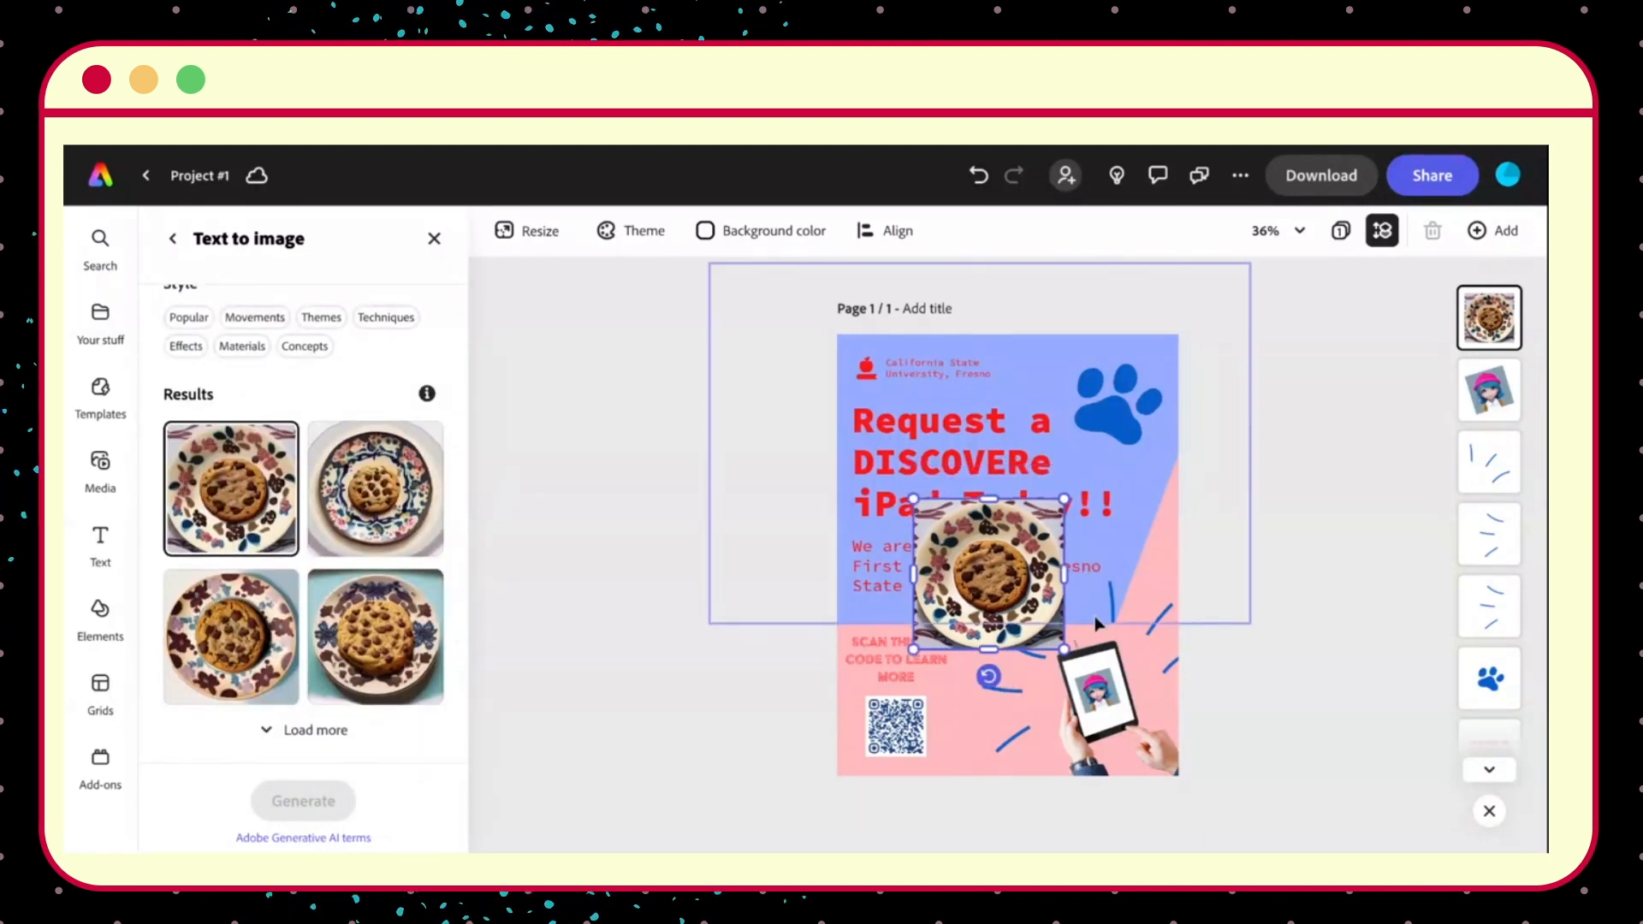
pyautogui.click(1098, 695)
pyautogui.press('Delete')
pyautogui.click(933, 638)
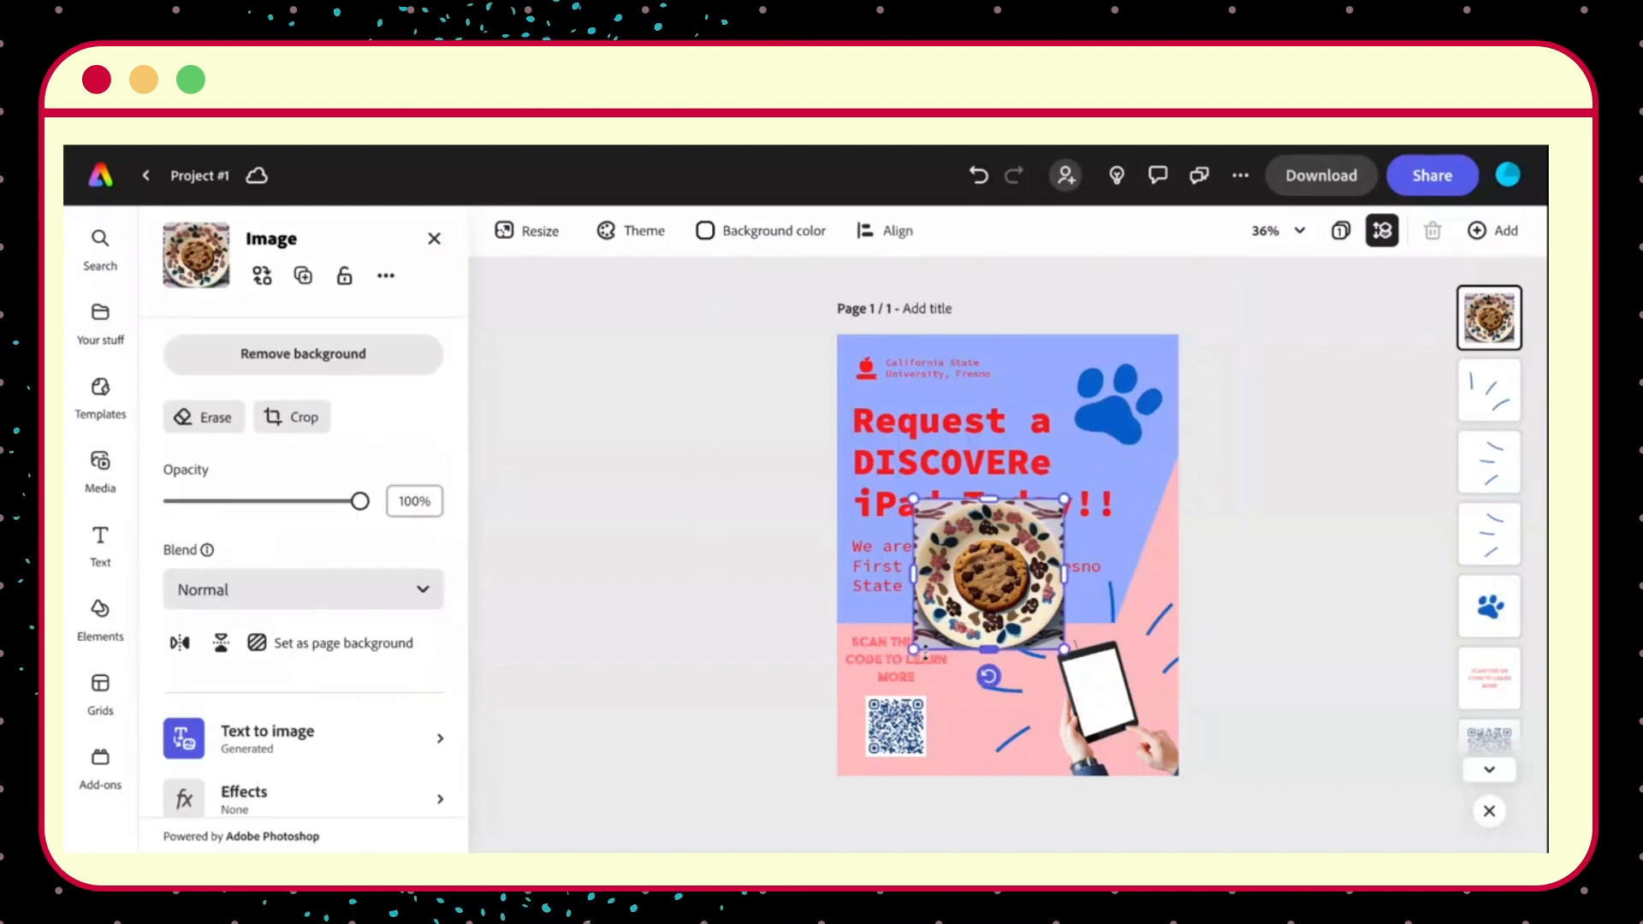
# Shrink the cookie image further and place it on the tablet's blank screen, tilted to match the tablet.
pyautogui.moveTo(912, 648); pyautogui.dragTo(1052, 571)
pyautogui.moveTo(1042, 514); pyautogui.dragTo(1103, 685)
pyautogui.moveTo(1112, 742); pyautogui.dragTo(1107, 691)
pyautogui.click(1264, 685)
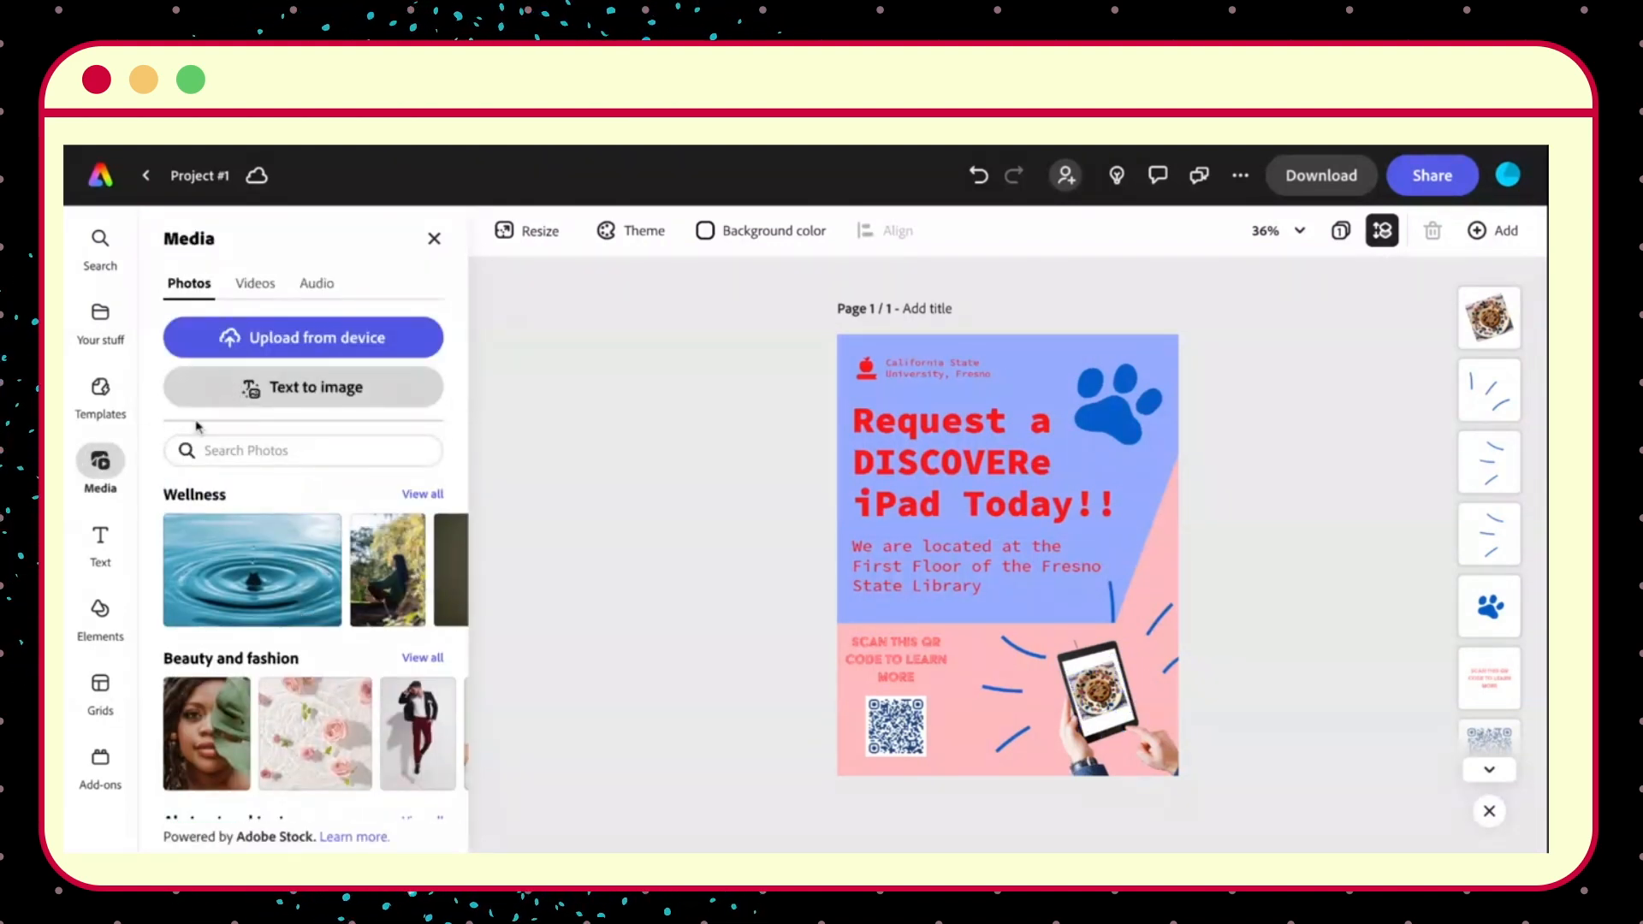
# Try adding an enlarged default text box to the flyer and undo it.
pyautogui.click(114, 539)
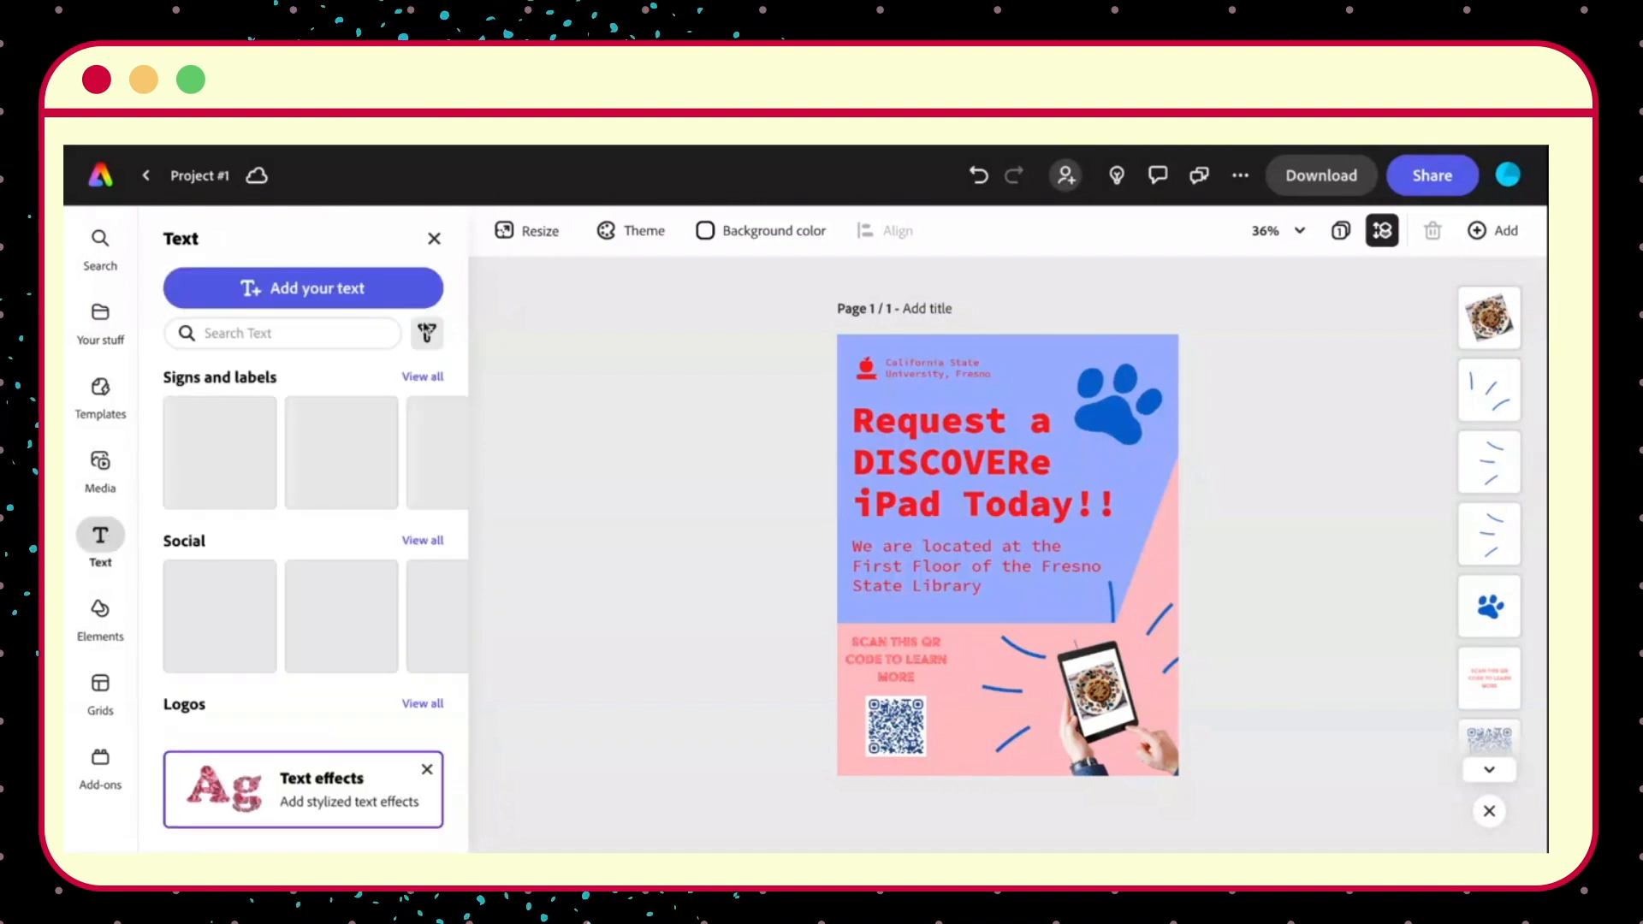
pyautogui.click(383, 301)
pyautogui.moveTo(1080, 512); pyautogui.dragTo(1109, 492)
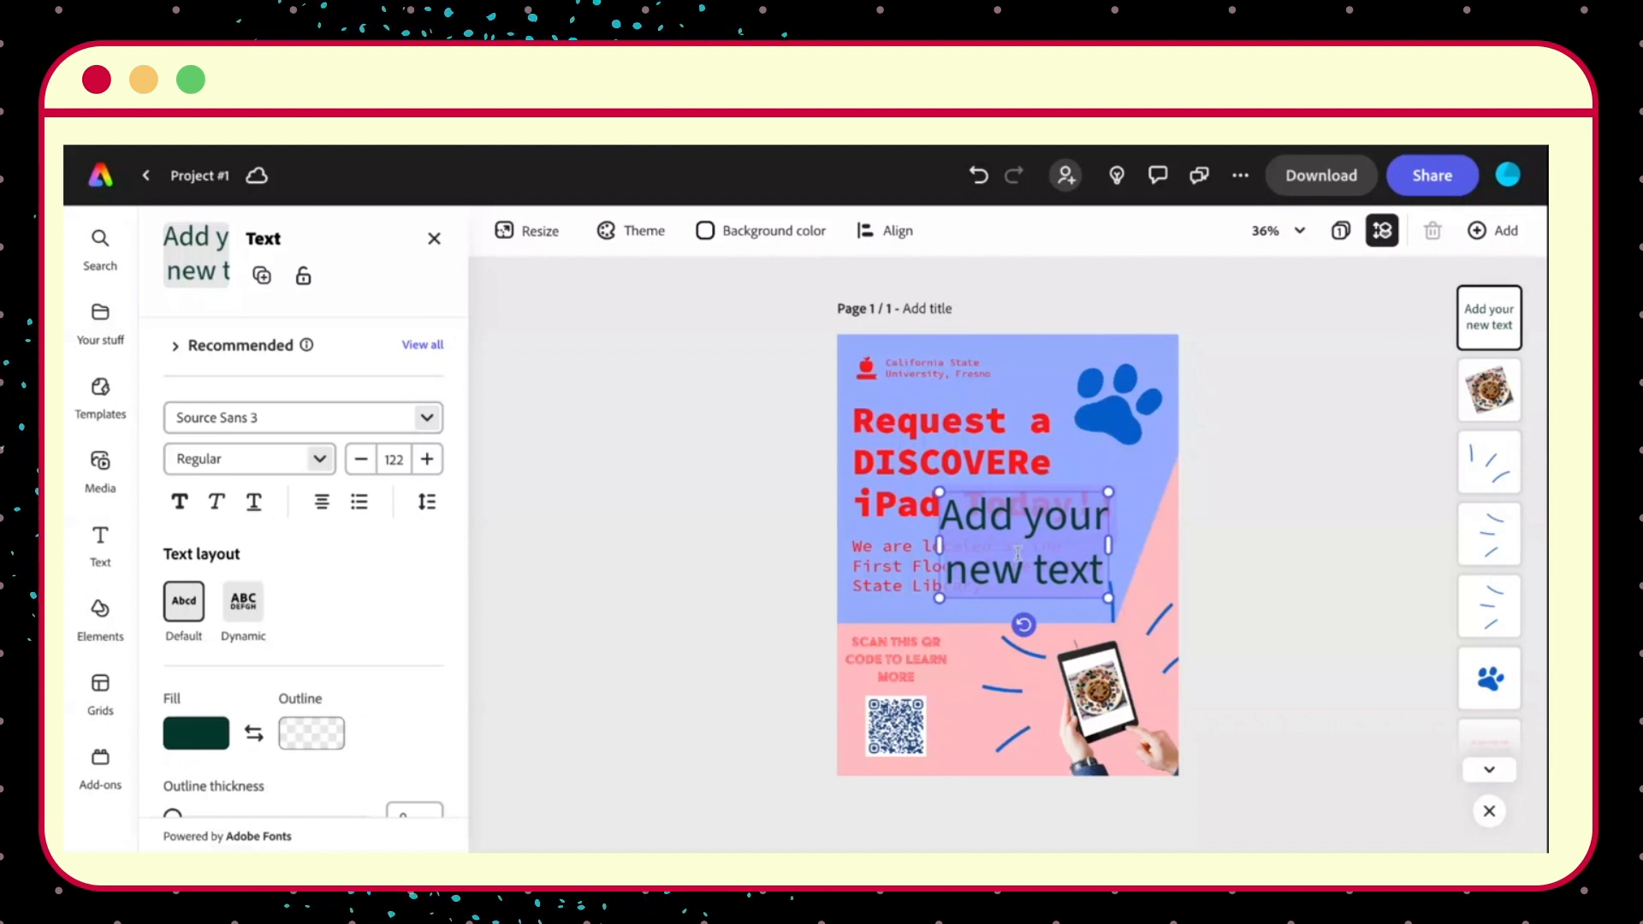
pyautogui.hotkey('ctrl', 'z')
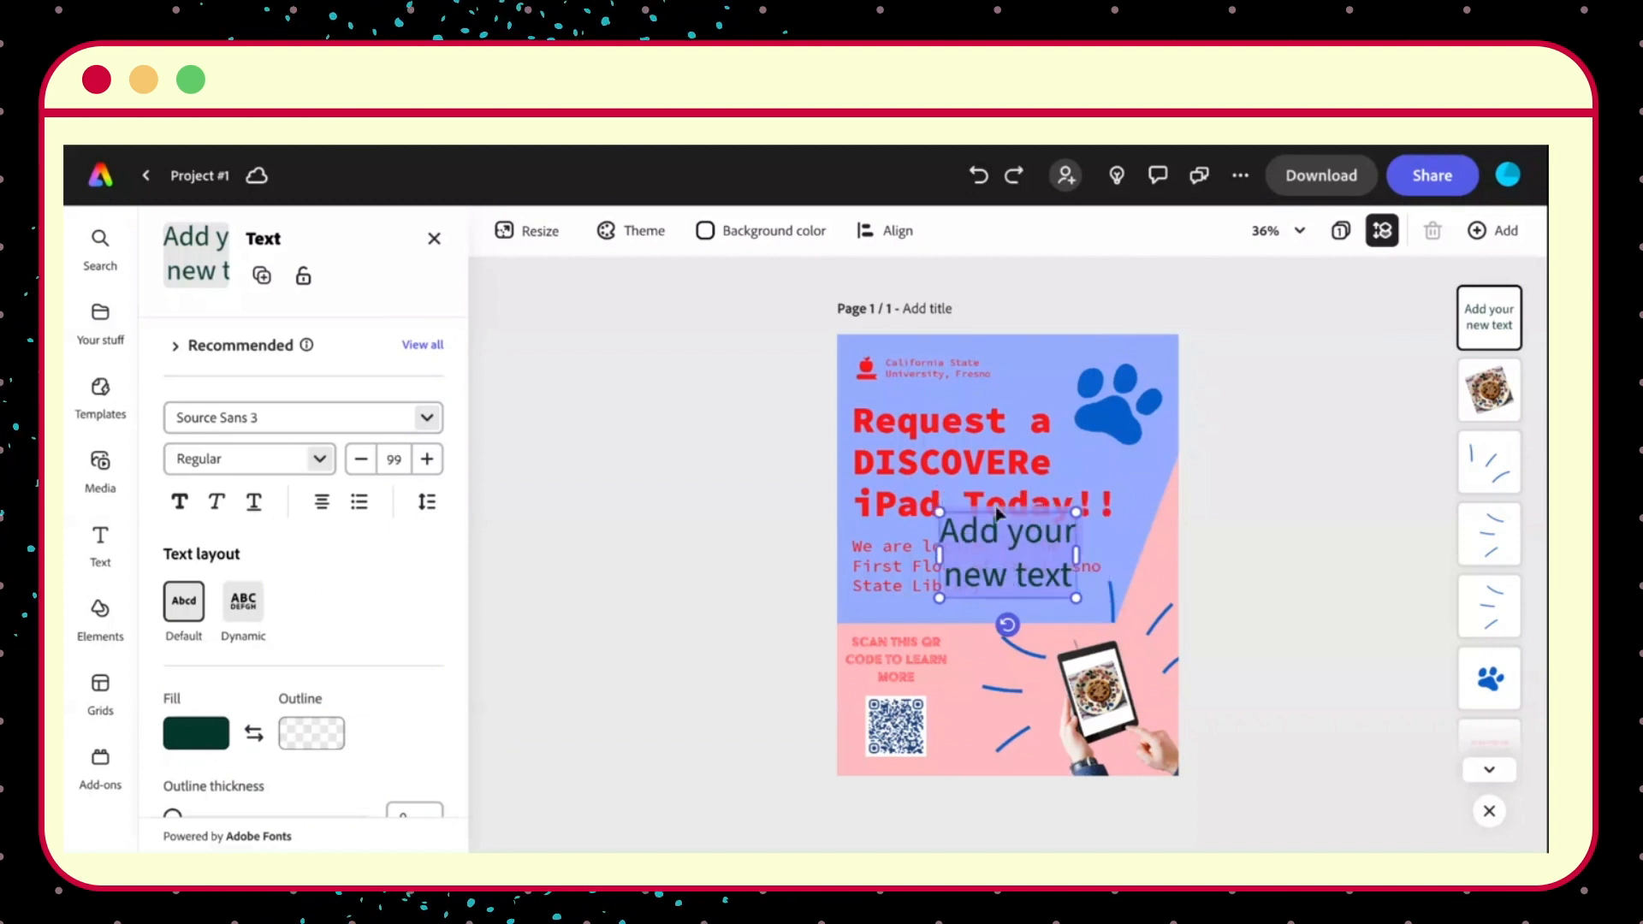
pyautogui.hotkey('ctrl', 'z')
# Browse the ready-made text designs and add the Flora Café design from the Bios category to the flyer.
pyautogui.hscroll(5, 345, 480)
pyautogui.hscroll(1, 409, 593)
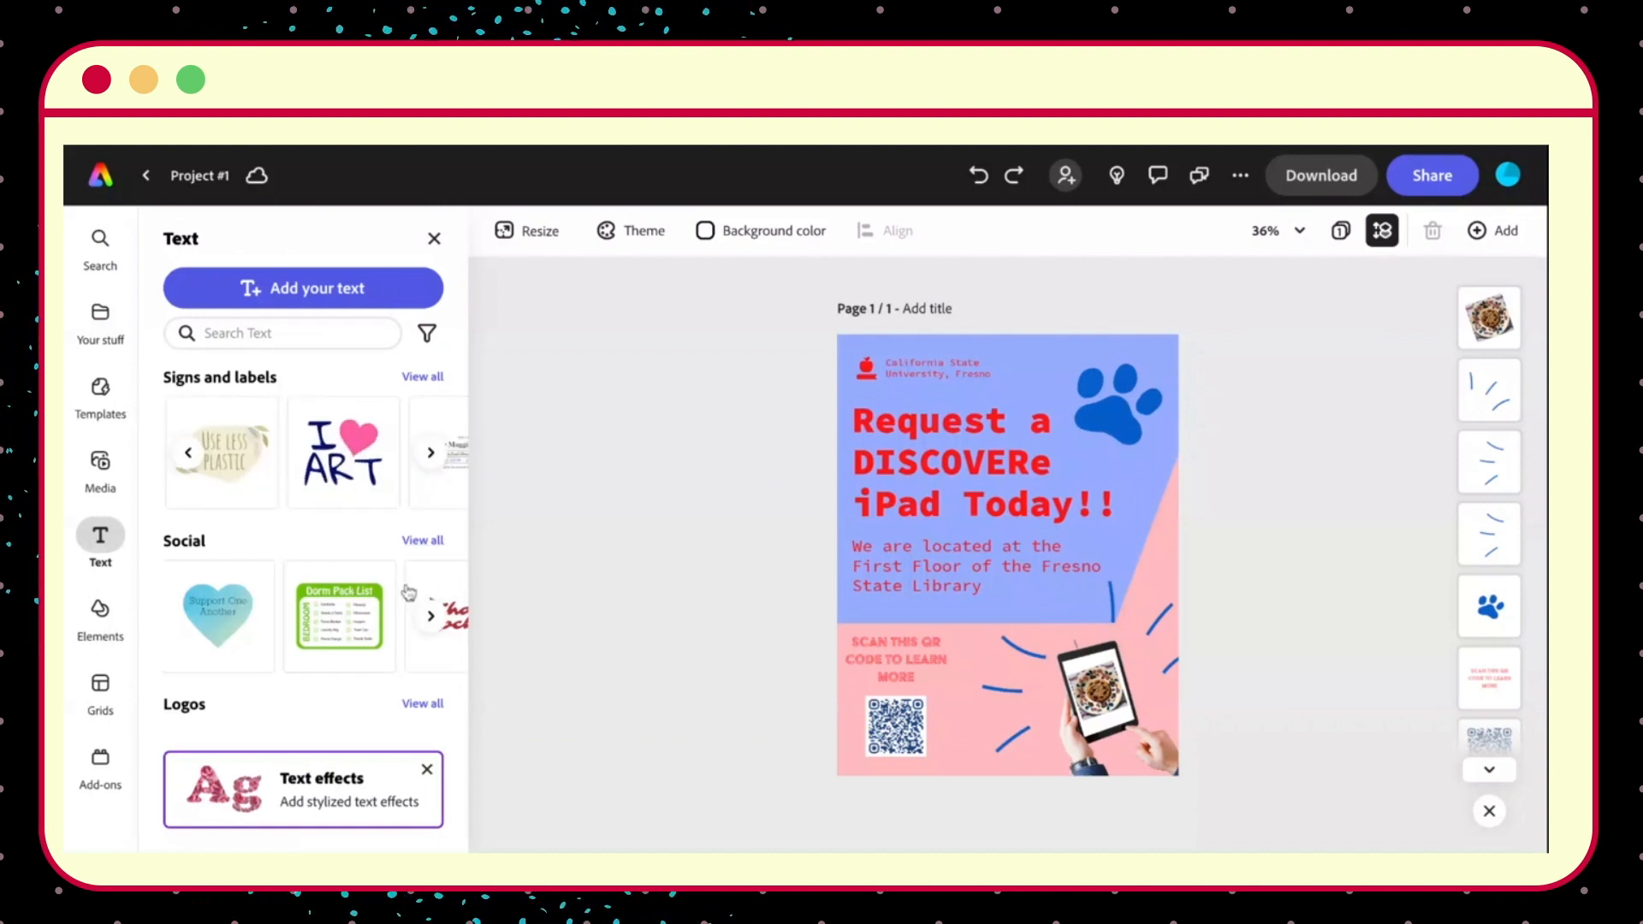
pyautogui.hscroll(3, 408, 593)
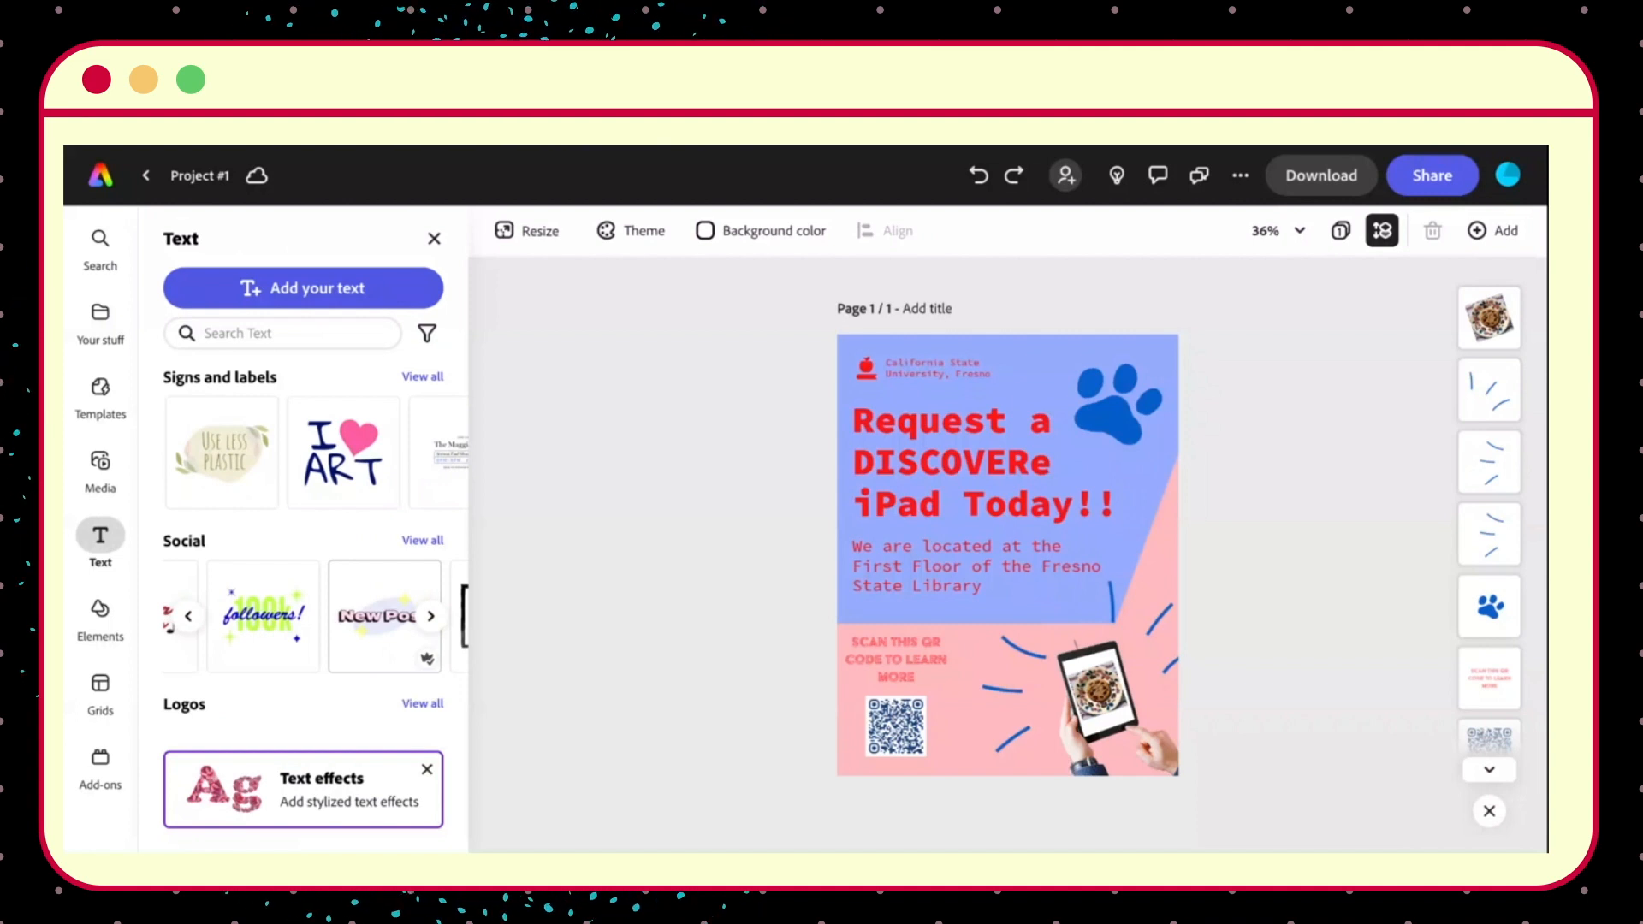
pyautogui.hscroll(5, 377, 603)
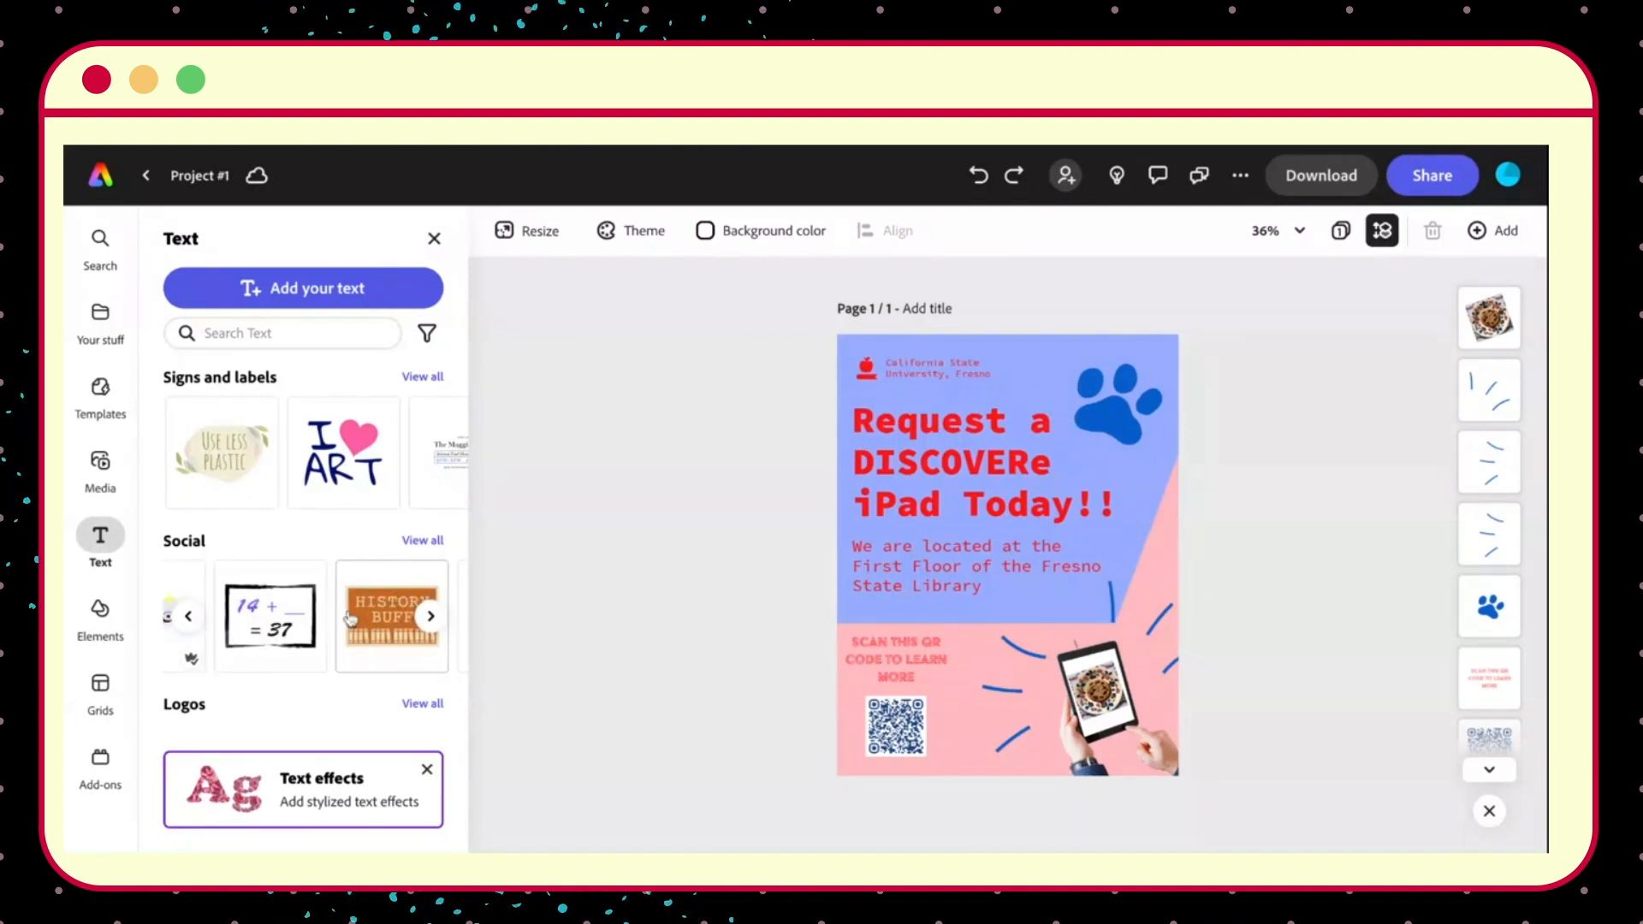
pyautogui.scroll(-7, 349, 618)
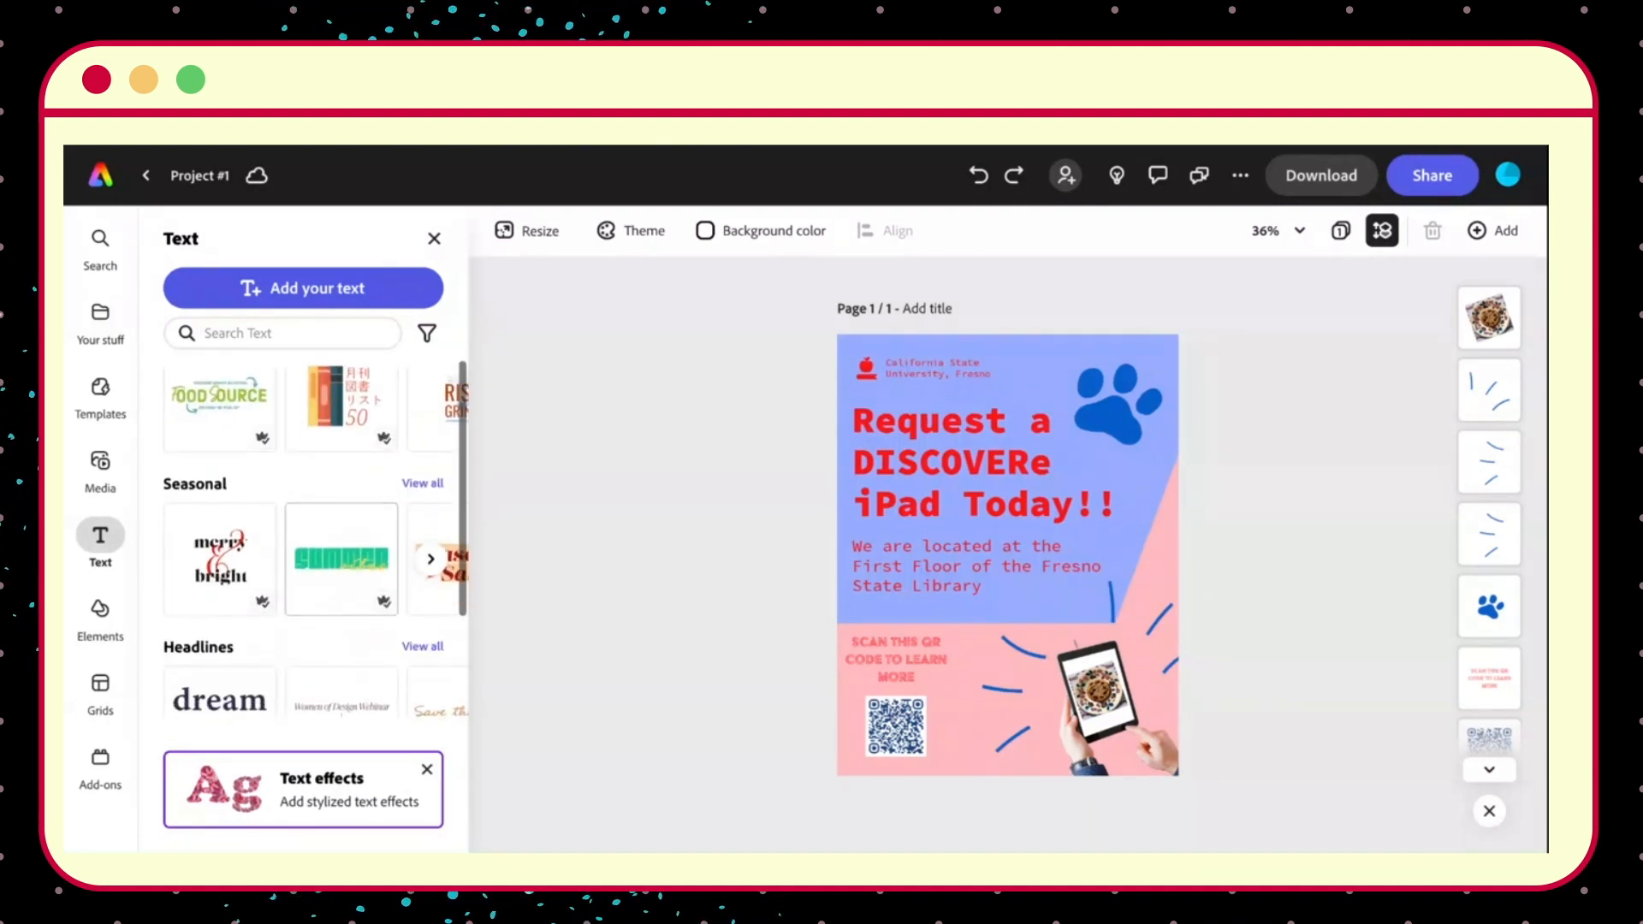
pyautogui.scroll(-1, 315, 544)
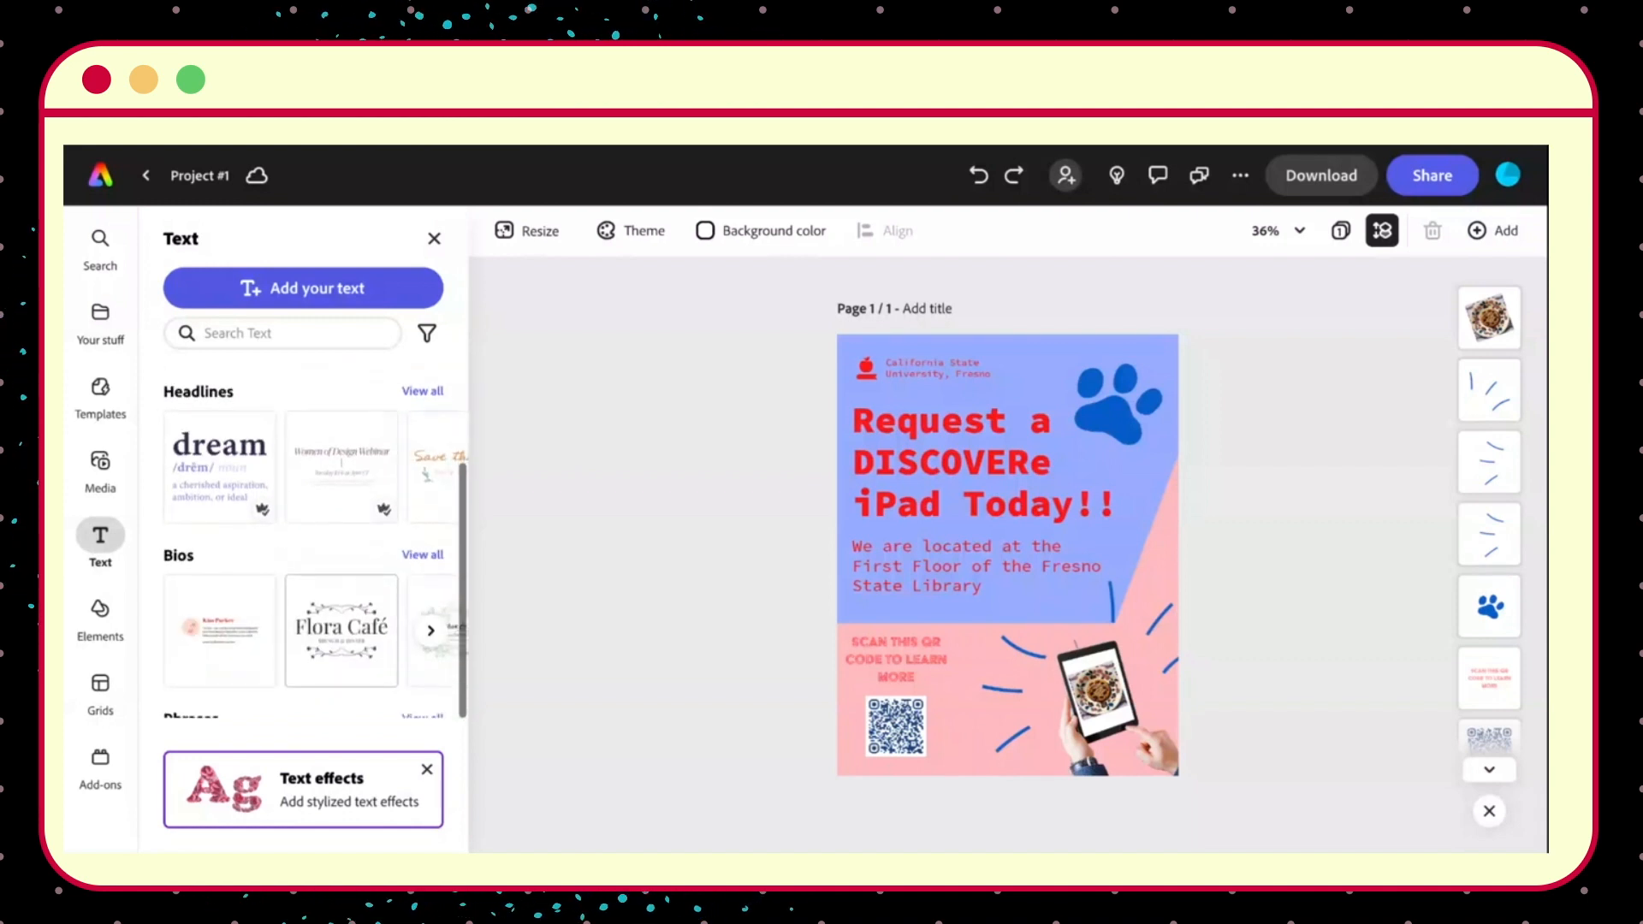
pyautogui.click(341, 607)
pyautogui.click(1074, 535)
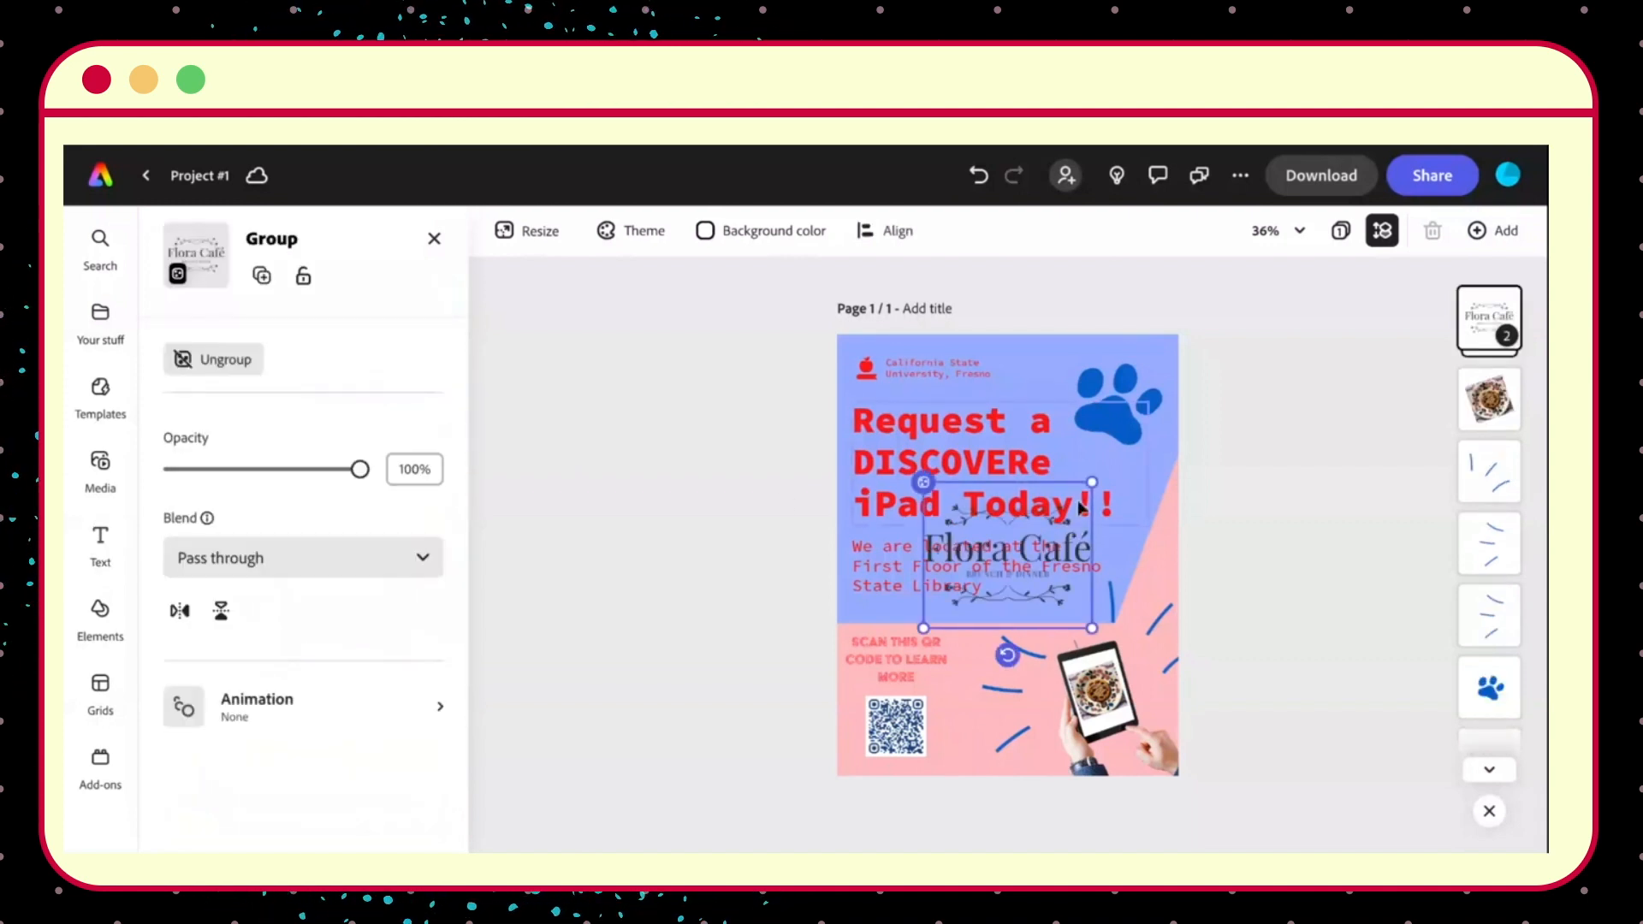
# Try enlarging the Flora Café design and selecting its title text, and undo back to the flyer without the design.
pyautogui.moveTo(1092, 481); pyautogui.dragTo(1144, 462)
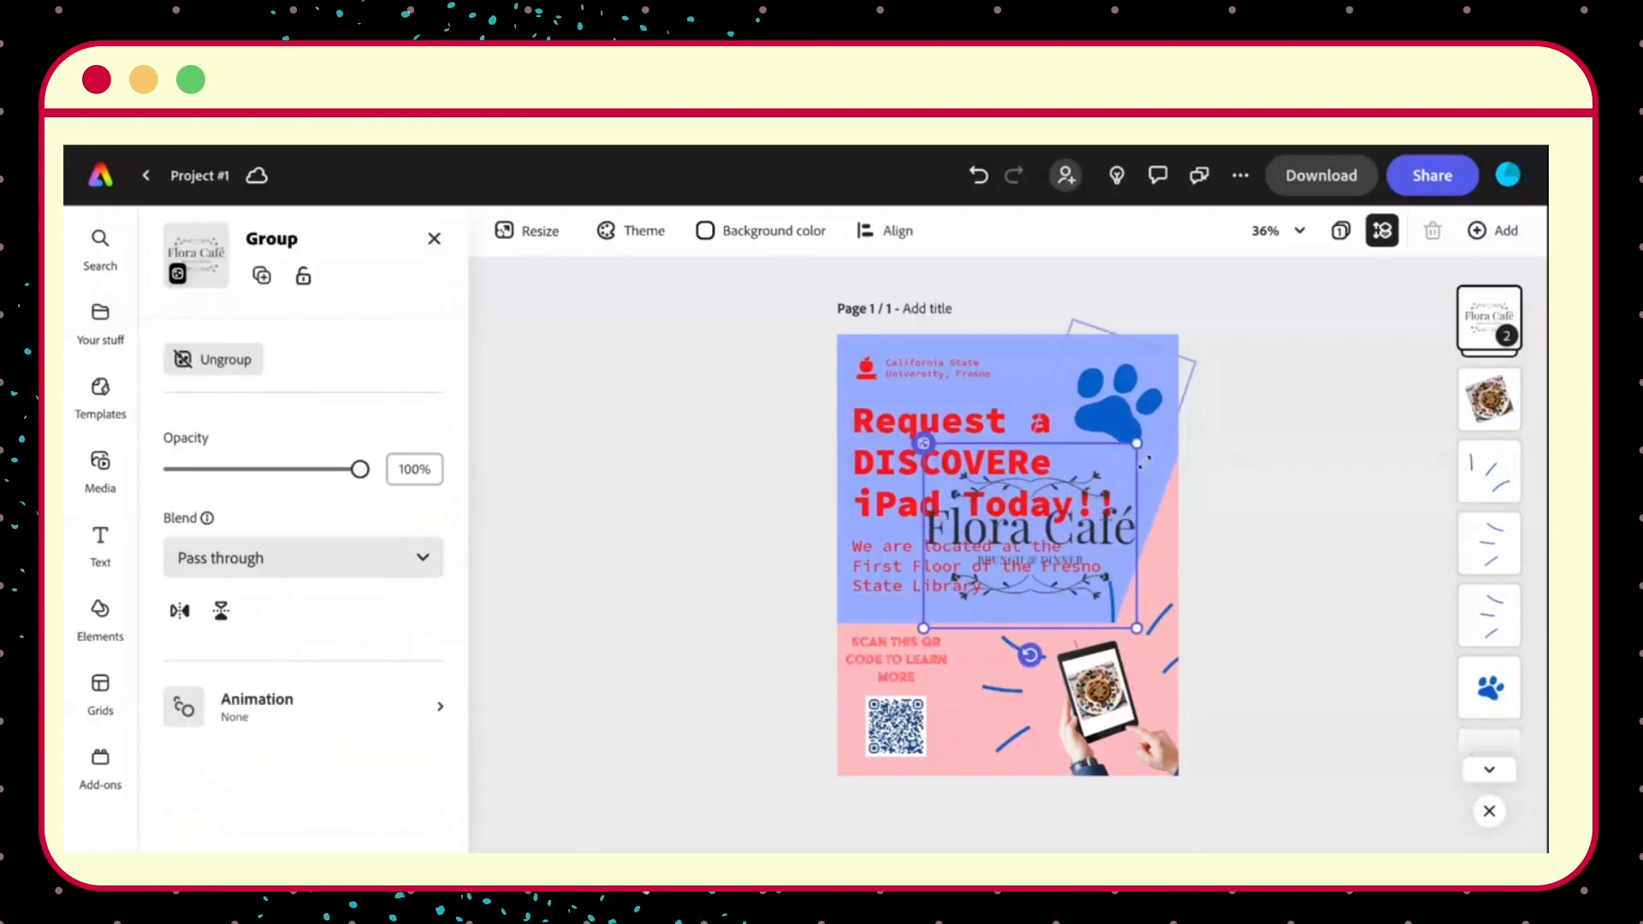
pyautogui.doubleClick(1004, 537)
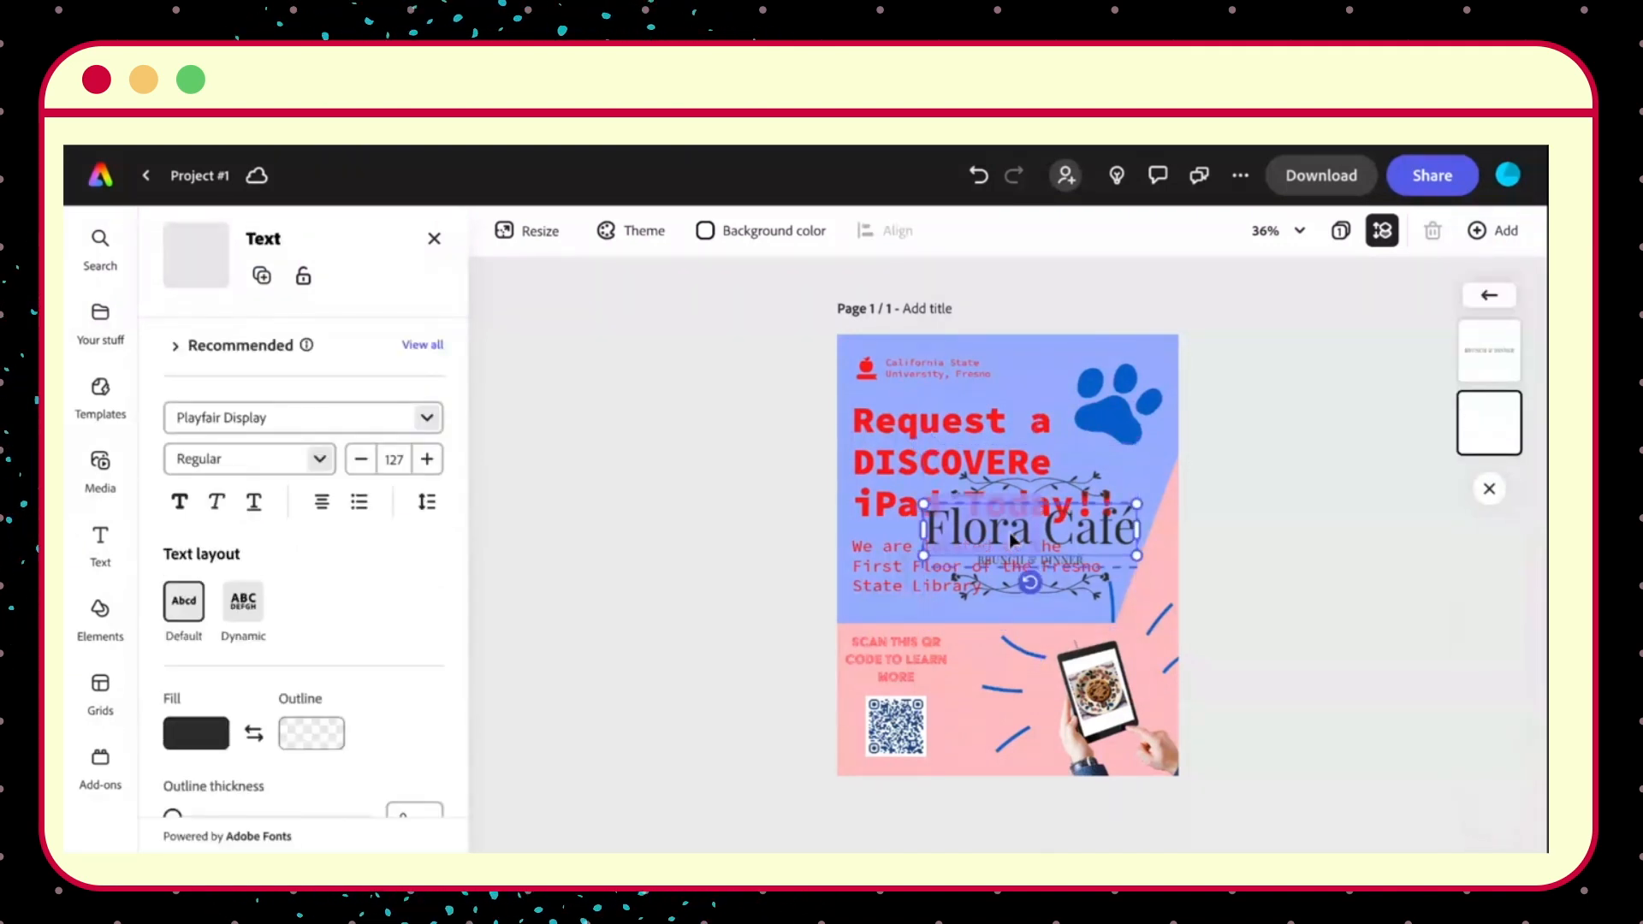
pyautogui.click(1029, 532)
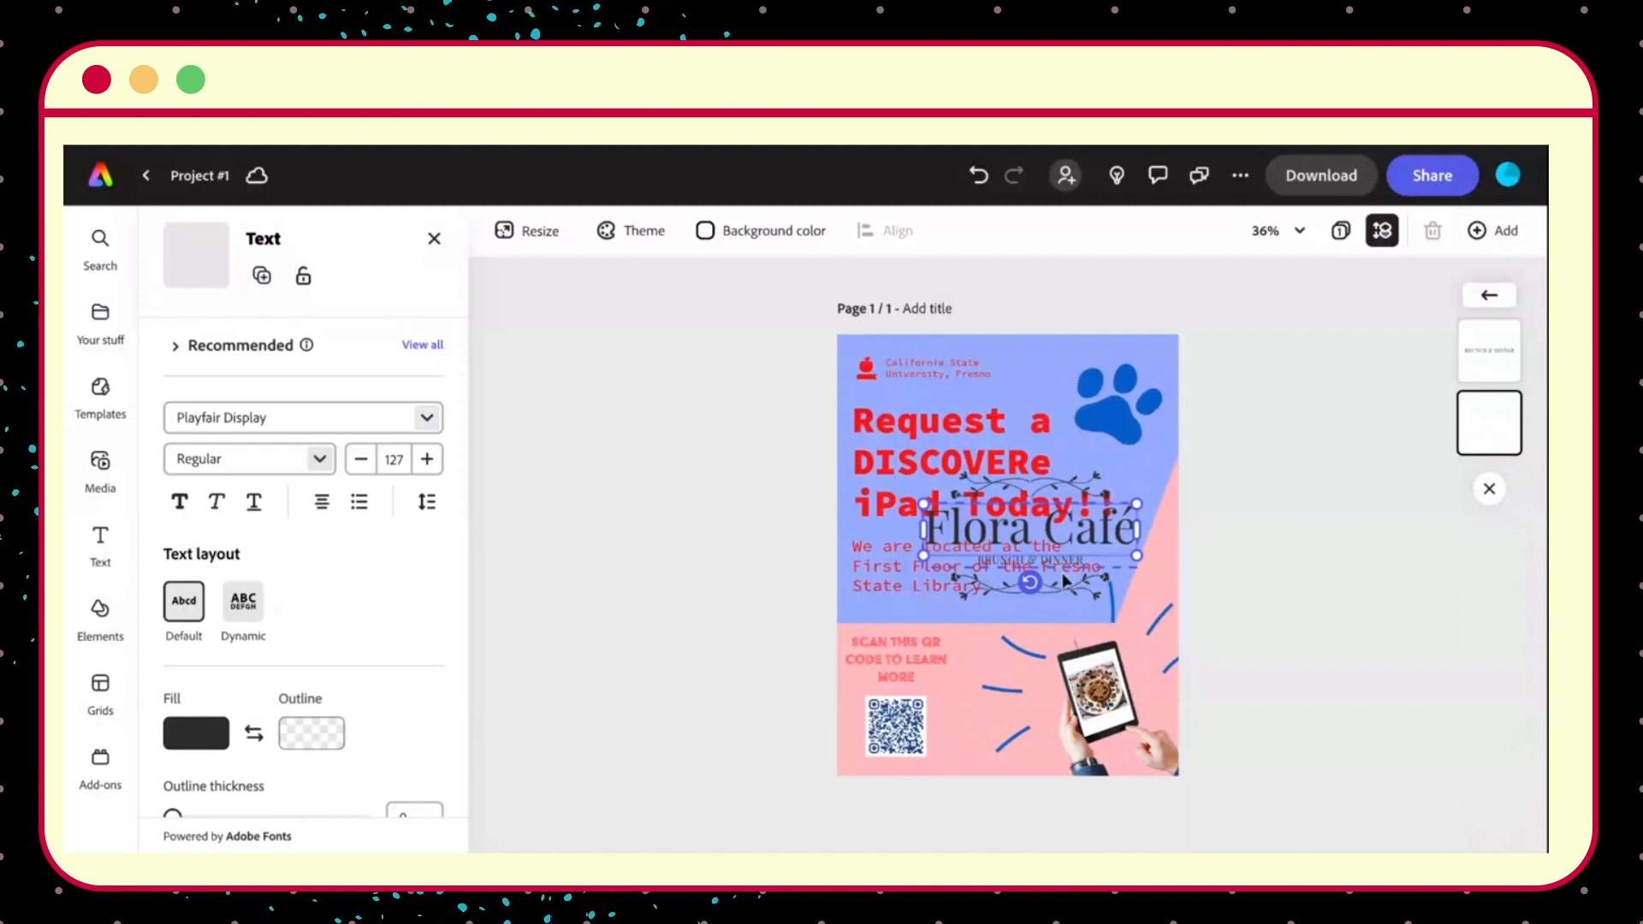
pyautogui.hotkey('ctrl', 'z')
pyautogui.hotkey('ctrl', 'z')
pyautogui.hotkey('ctrl', 'z')
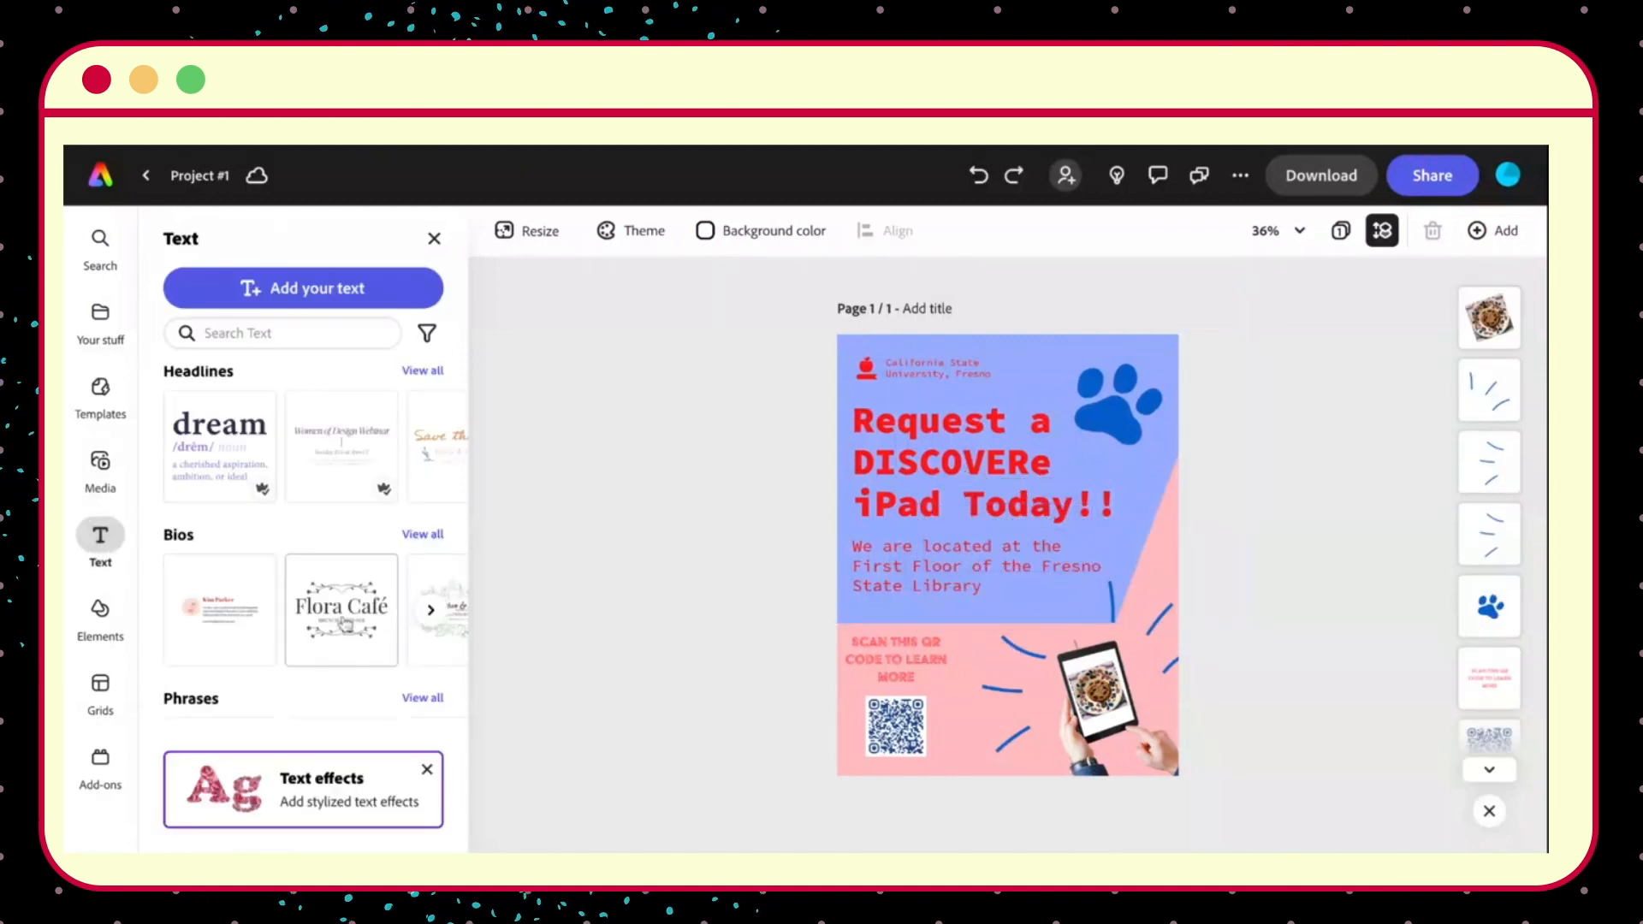
# Browse the design assets, backgrounds and shapes in the elements library.
pyautogui.scroll(-3, 345, 625)
pyautogui.click(111, 614)
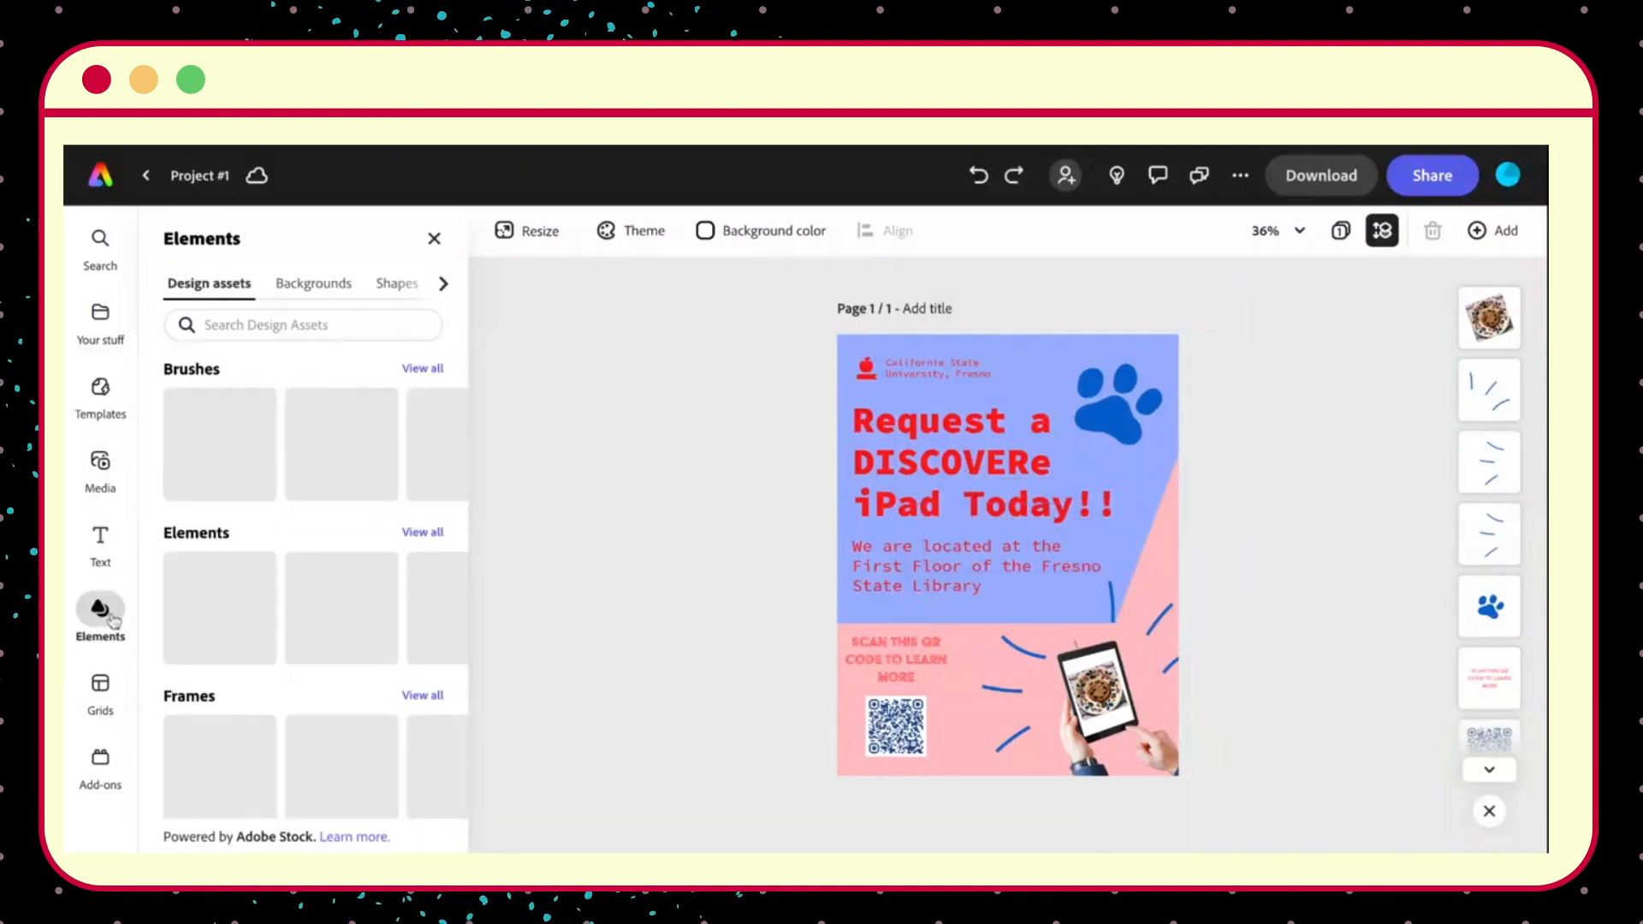
pyautogui.scroll(-1, 298, 654)
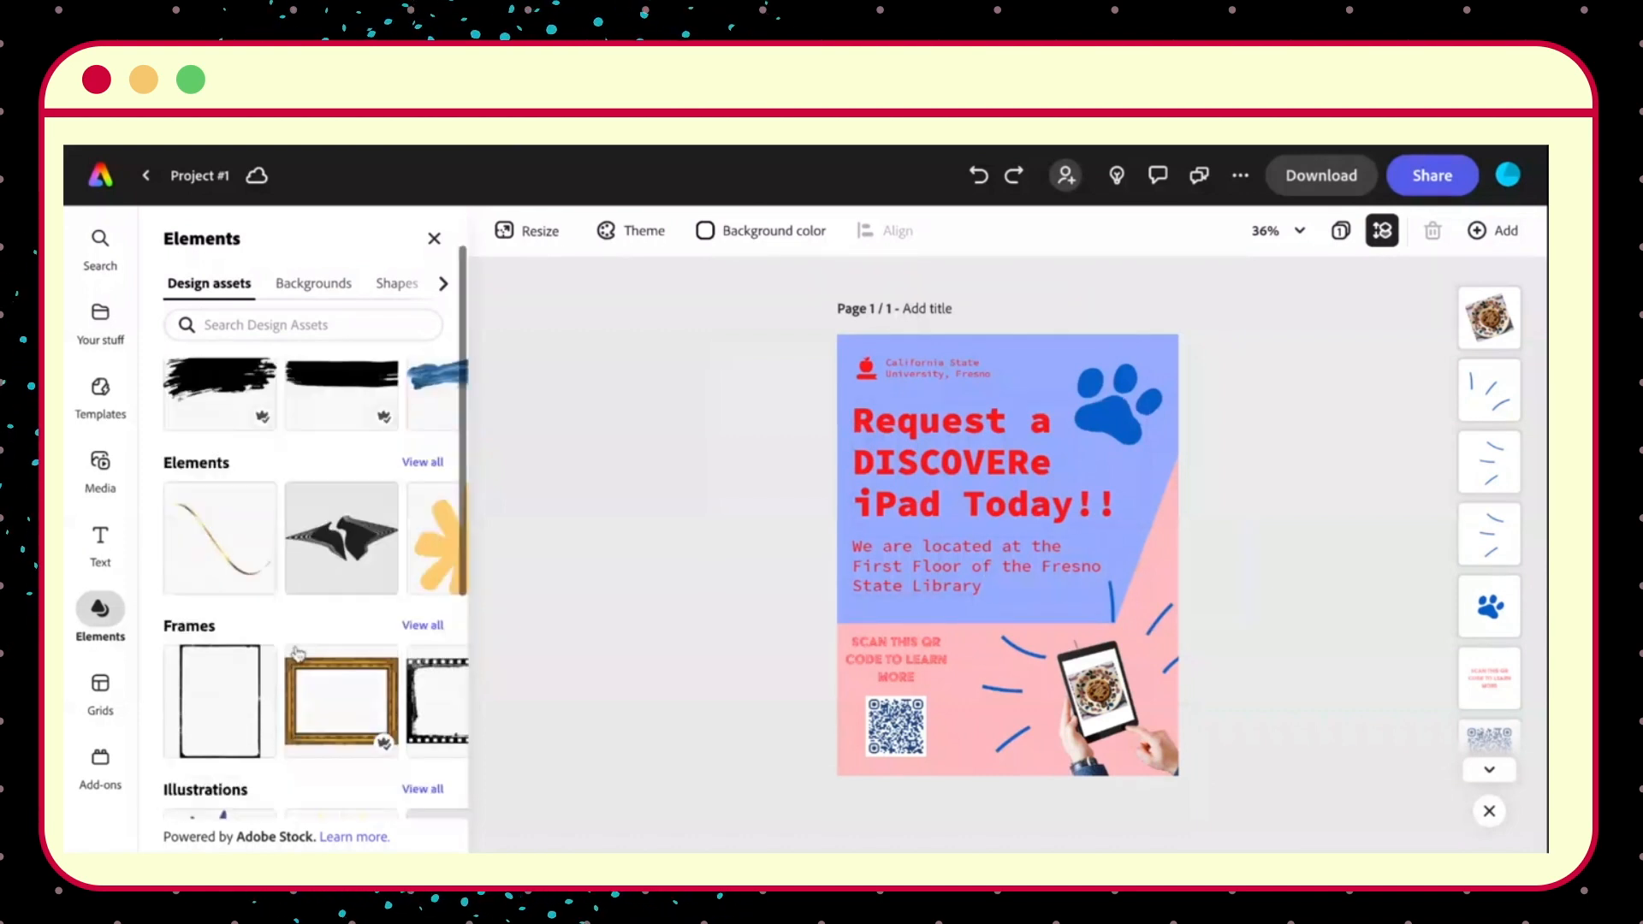
pyautogui.click(312, 283)
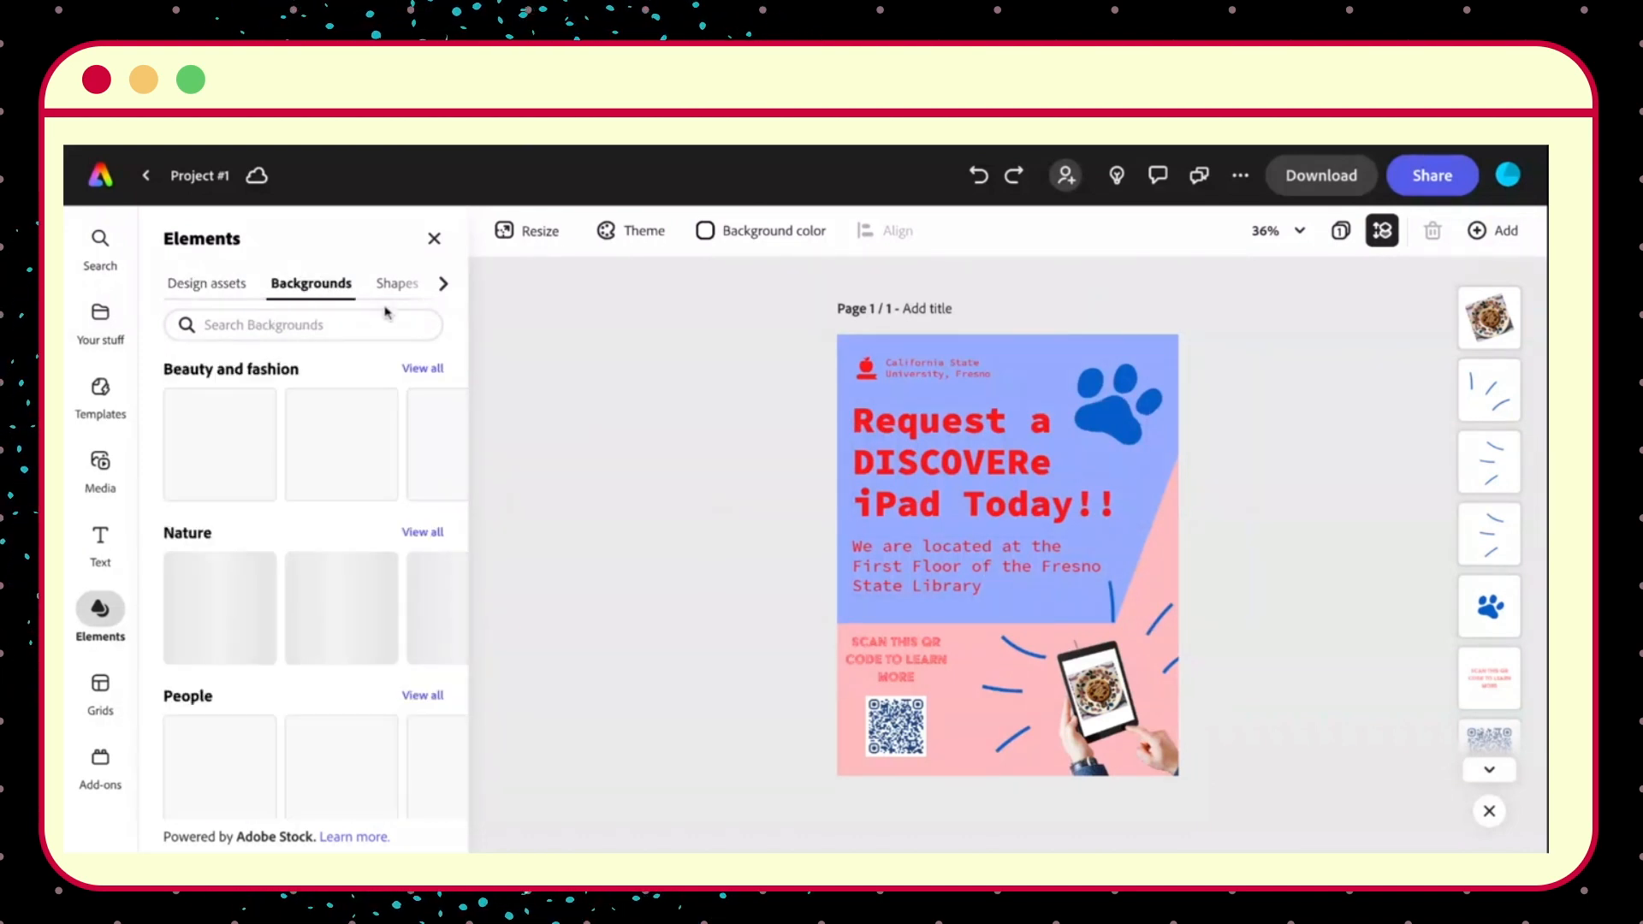
pyautogui.hscroll(4, 355, 476)
pyautogui.scroll(-1, 343, 673)
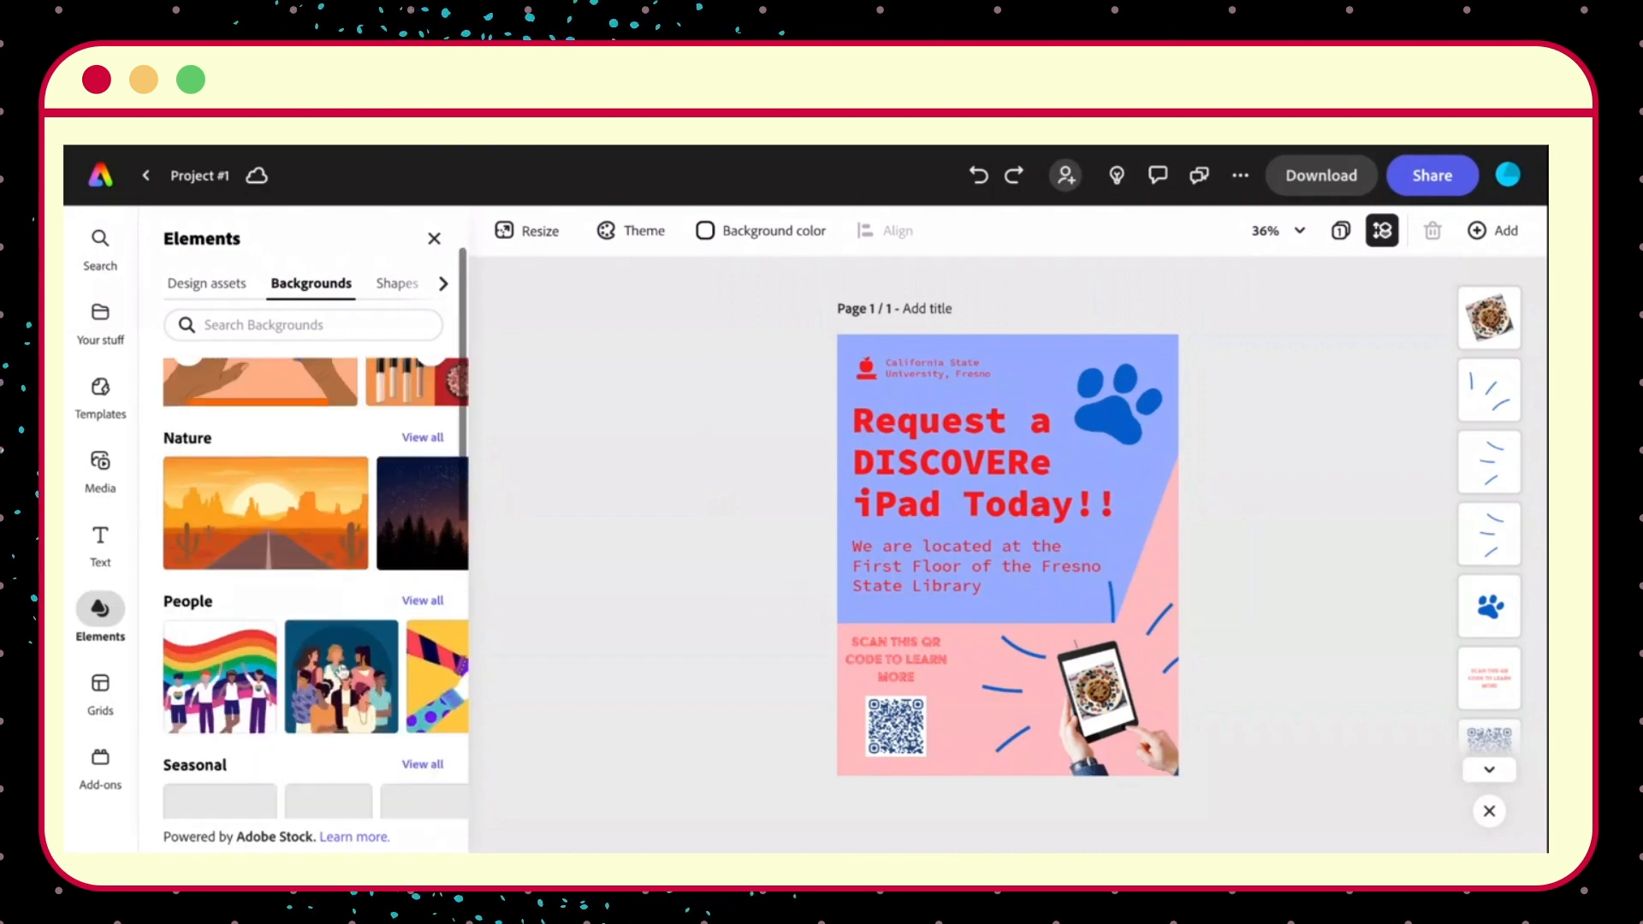
pyautogui.scroll(-1, 342, 672)
pyautogui.click(422, 410)
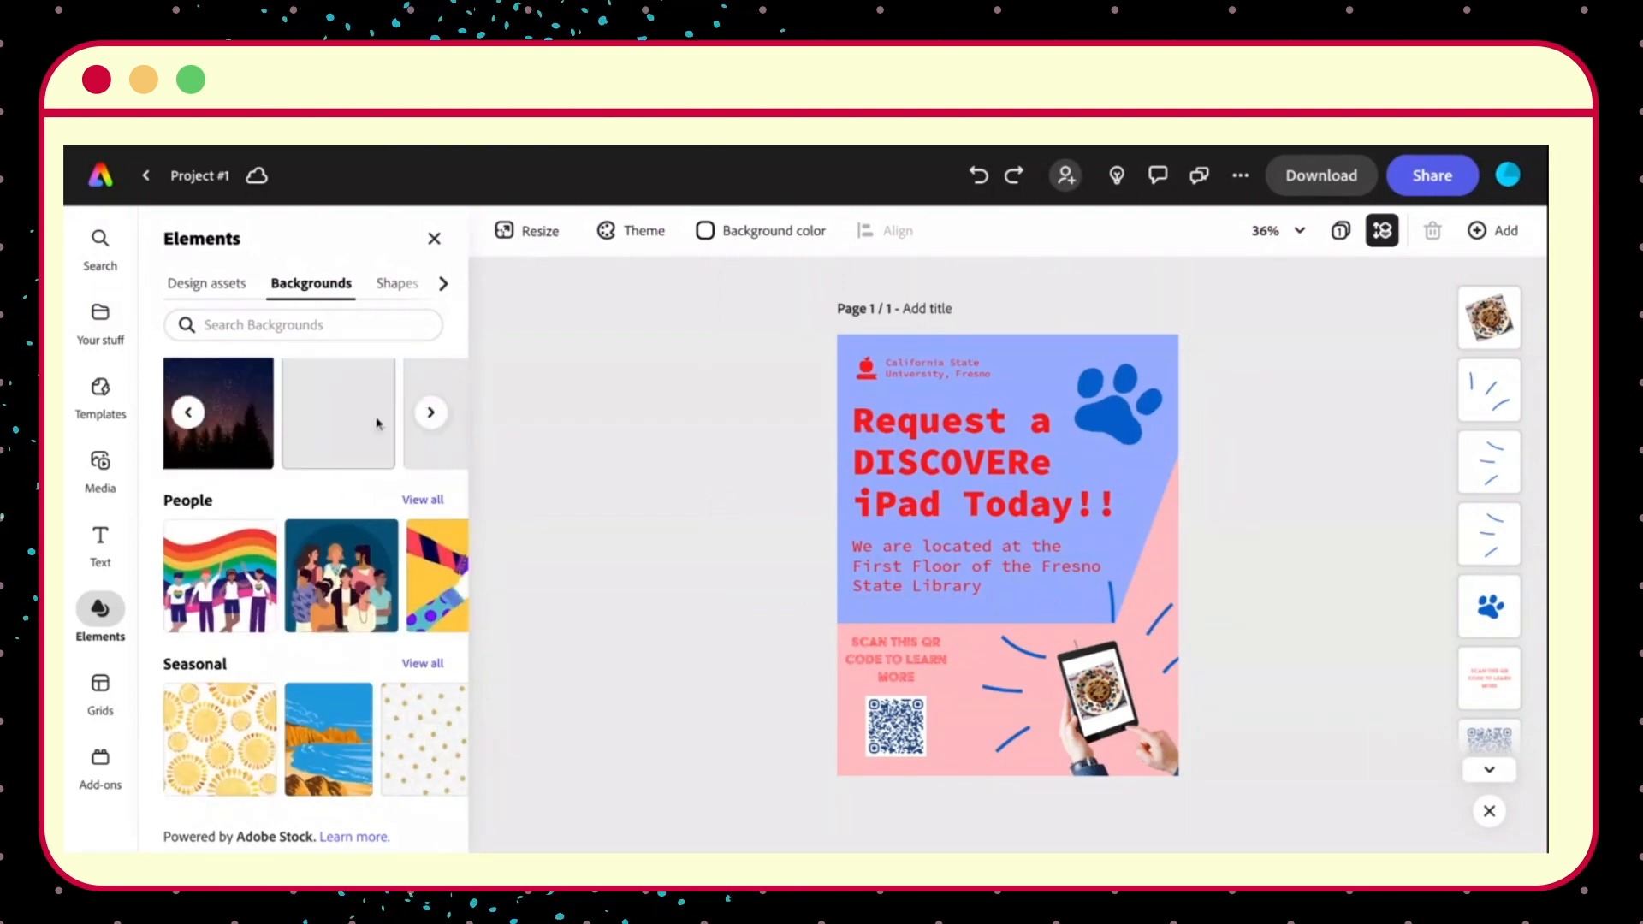
pyautogui.scroll(-5, 389, 531)
pyautogui.scroll(-2, 387, 549)
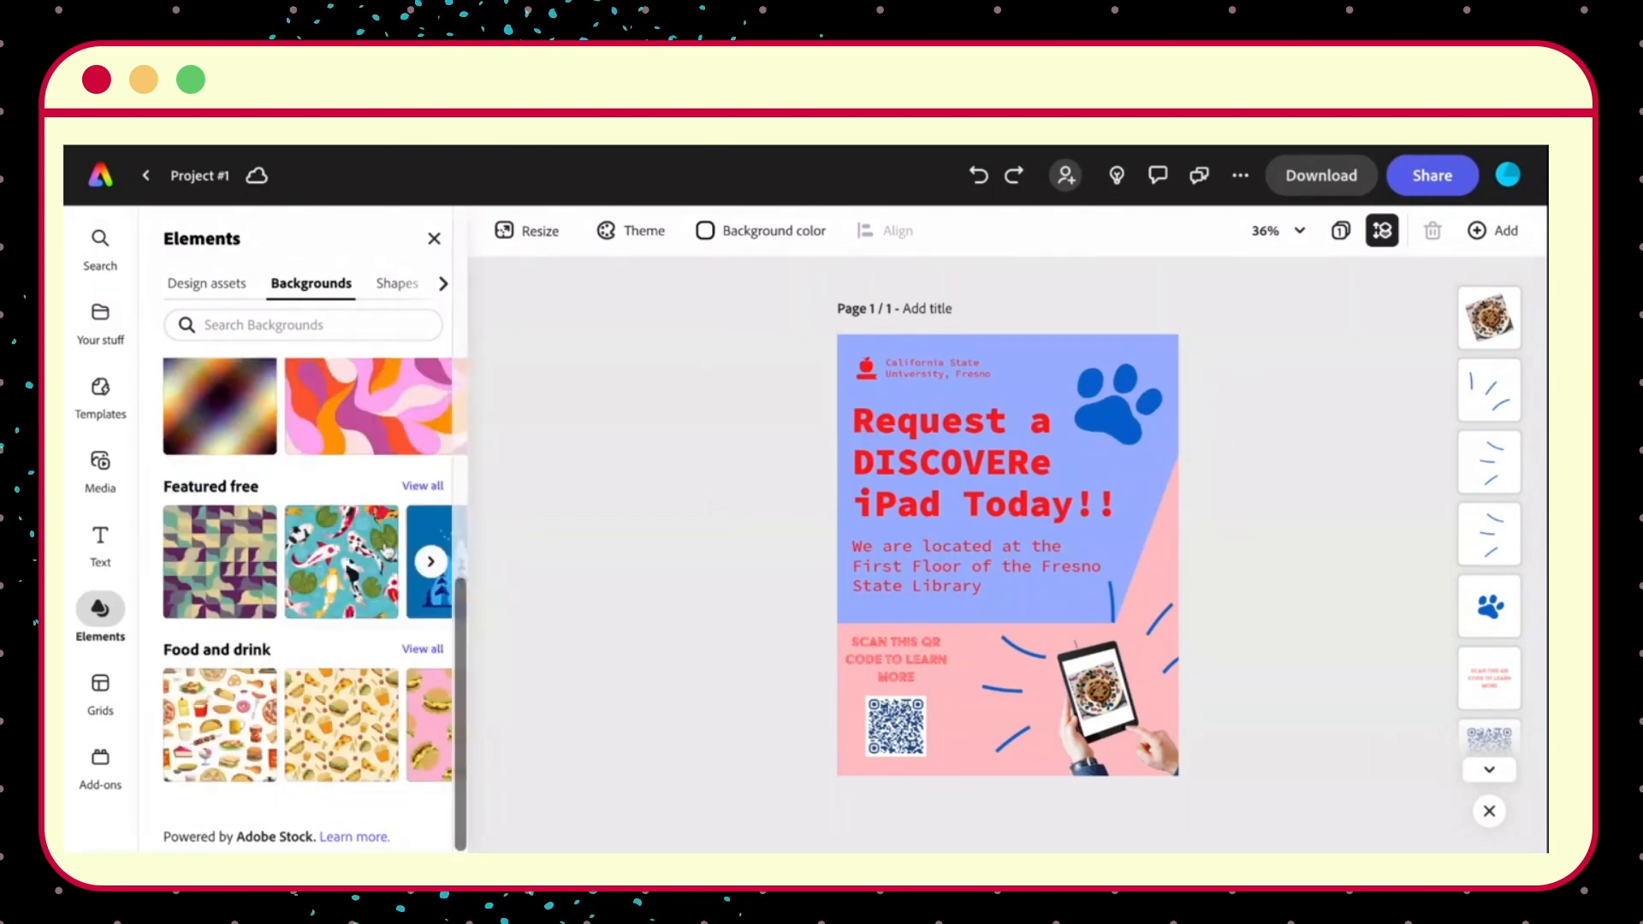
pyautogui.click(383, 295)
pyautogui.scroll(3, 368, 453)
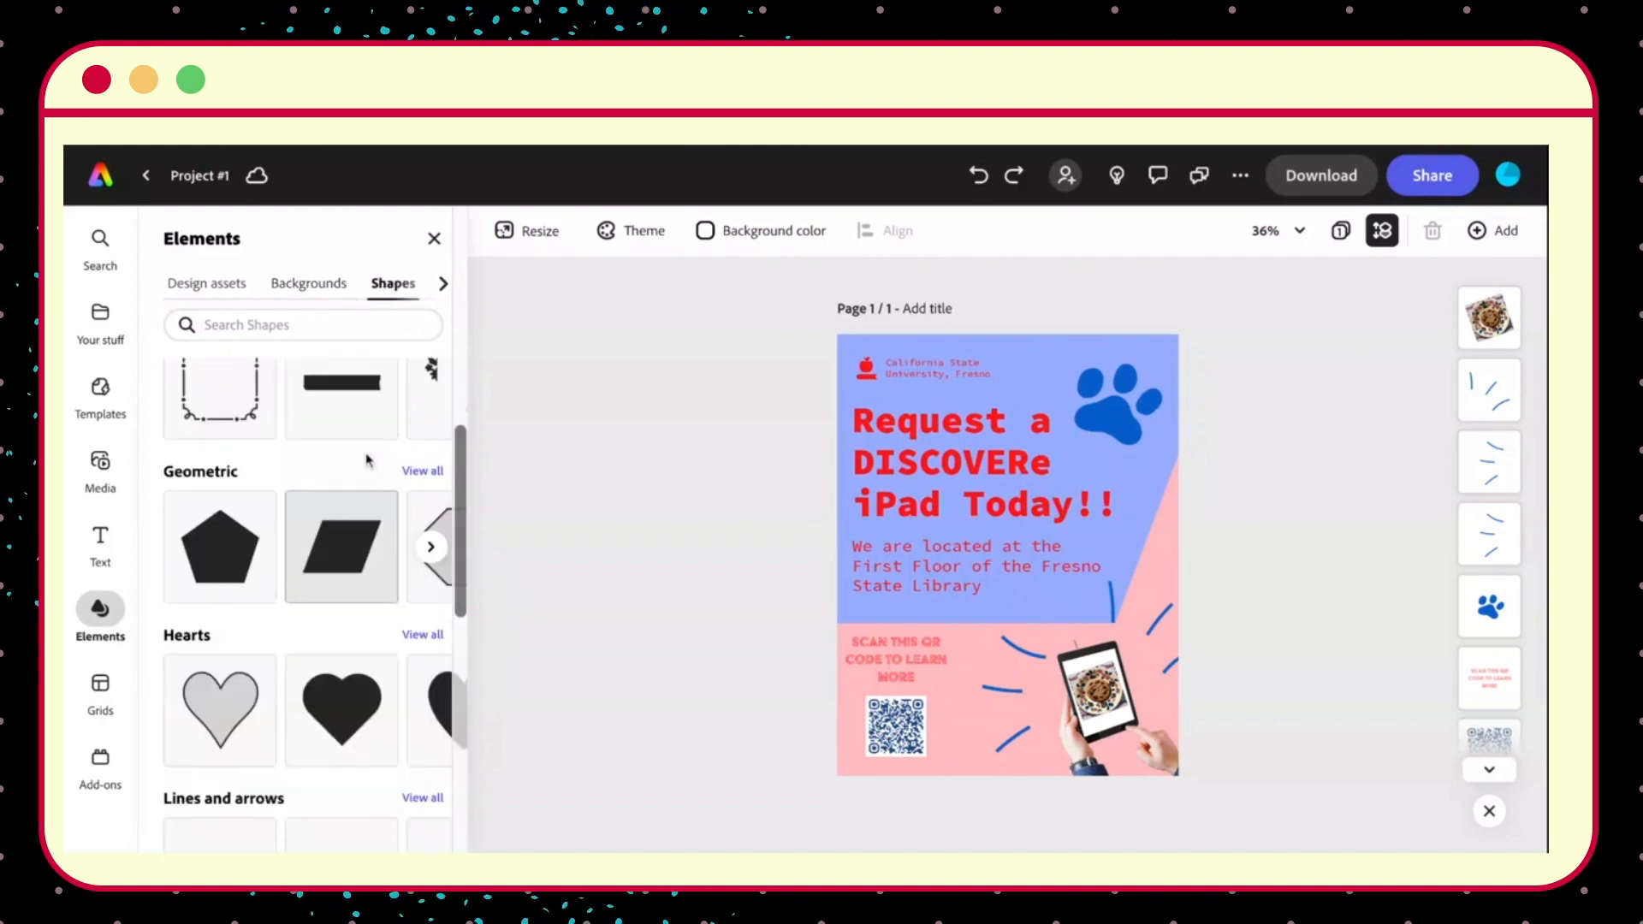
pyautogui.scroll(-5, 368, 459)
pyautogui.scroll(8, 380, 459)
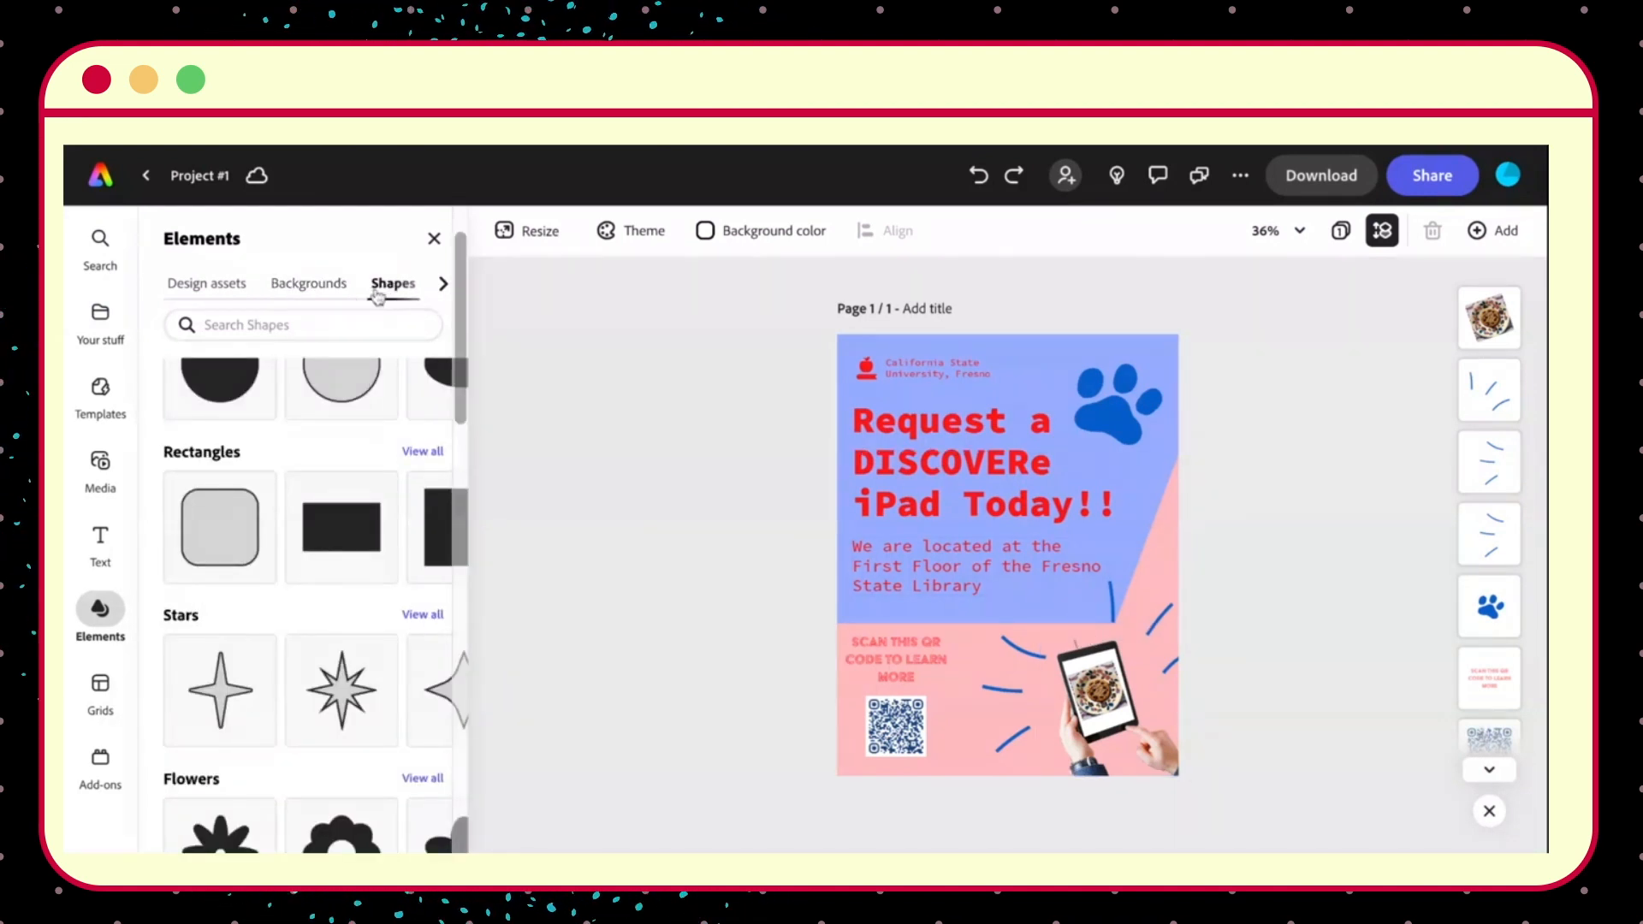
# Browse the icon categories in the elements library, including the Nature icons.
pyautogui.click(440, 285)
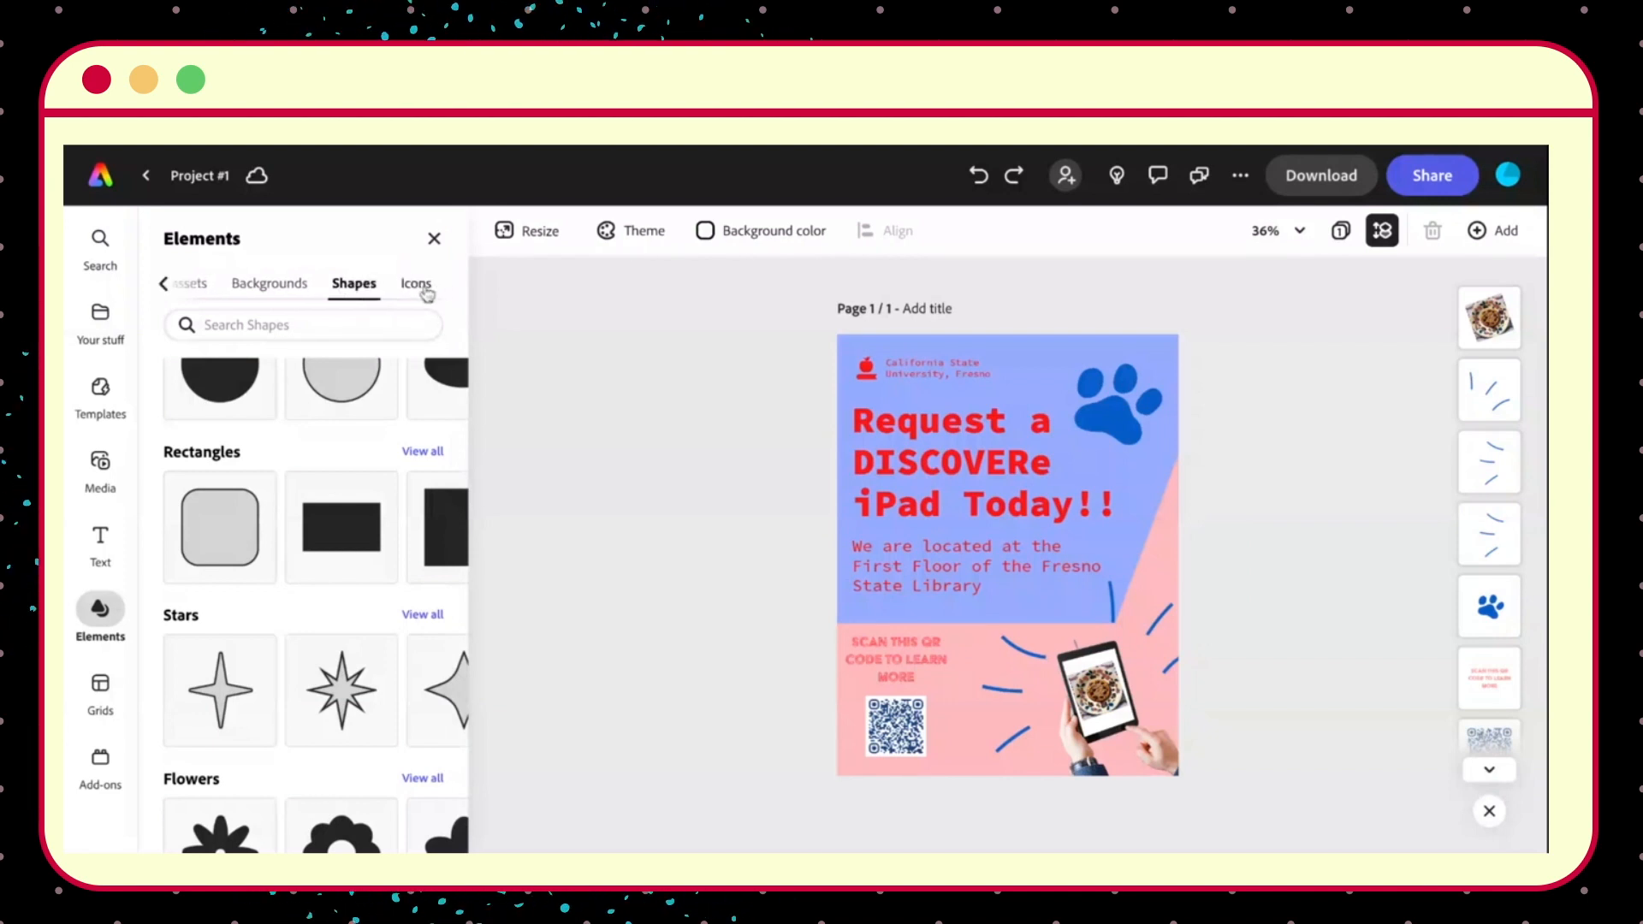
pyautogui.click(419, 286)
pyautogui.hscroll(7, 304, 455)
pyautogui.scroll(-1, 375, 526)
pyautogui.hscroll(5, 378, 539)
pyautogui.scroll(-3, 368, 556)
pyautogui.scroll(3, 362, 566)
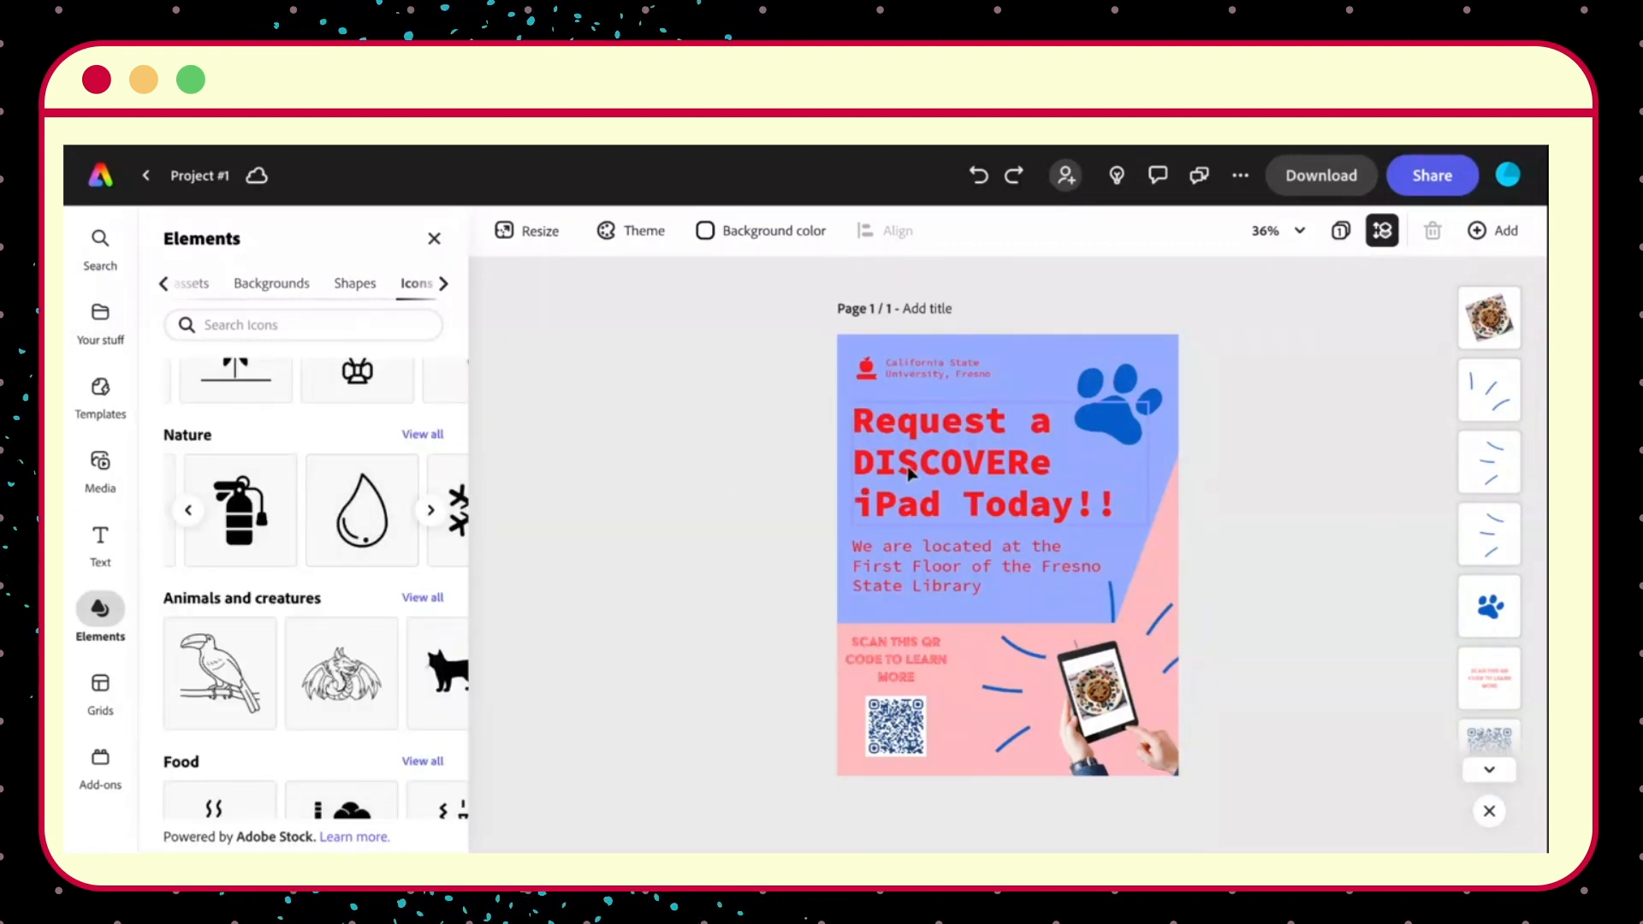
# Try adding the water drop icon from the Nature category to the flyer and tilting it slightly.
pyautogui.click(375, 523)
pyautogui.click(1002, 569)
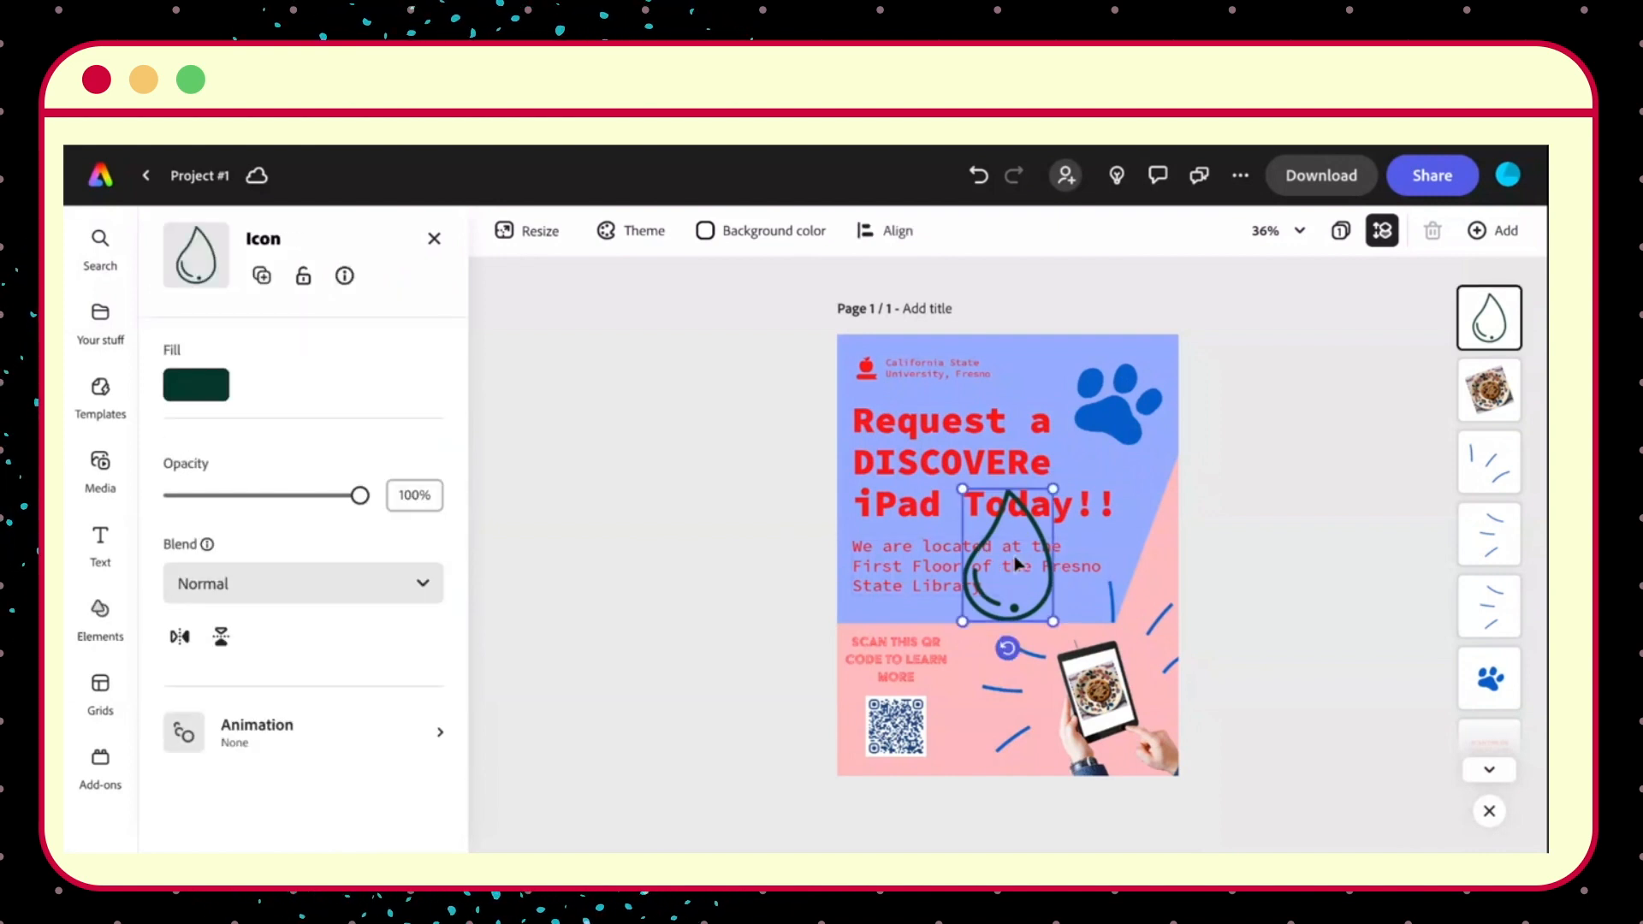
pyautogui.moveTo(1006, 649); pyautogui.dragTo(1000, 650)
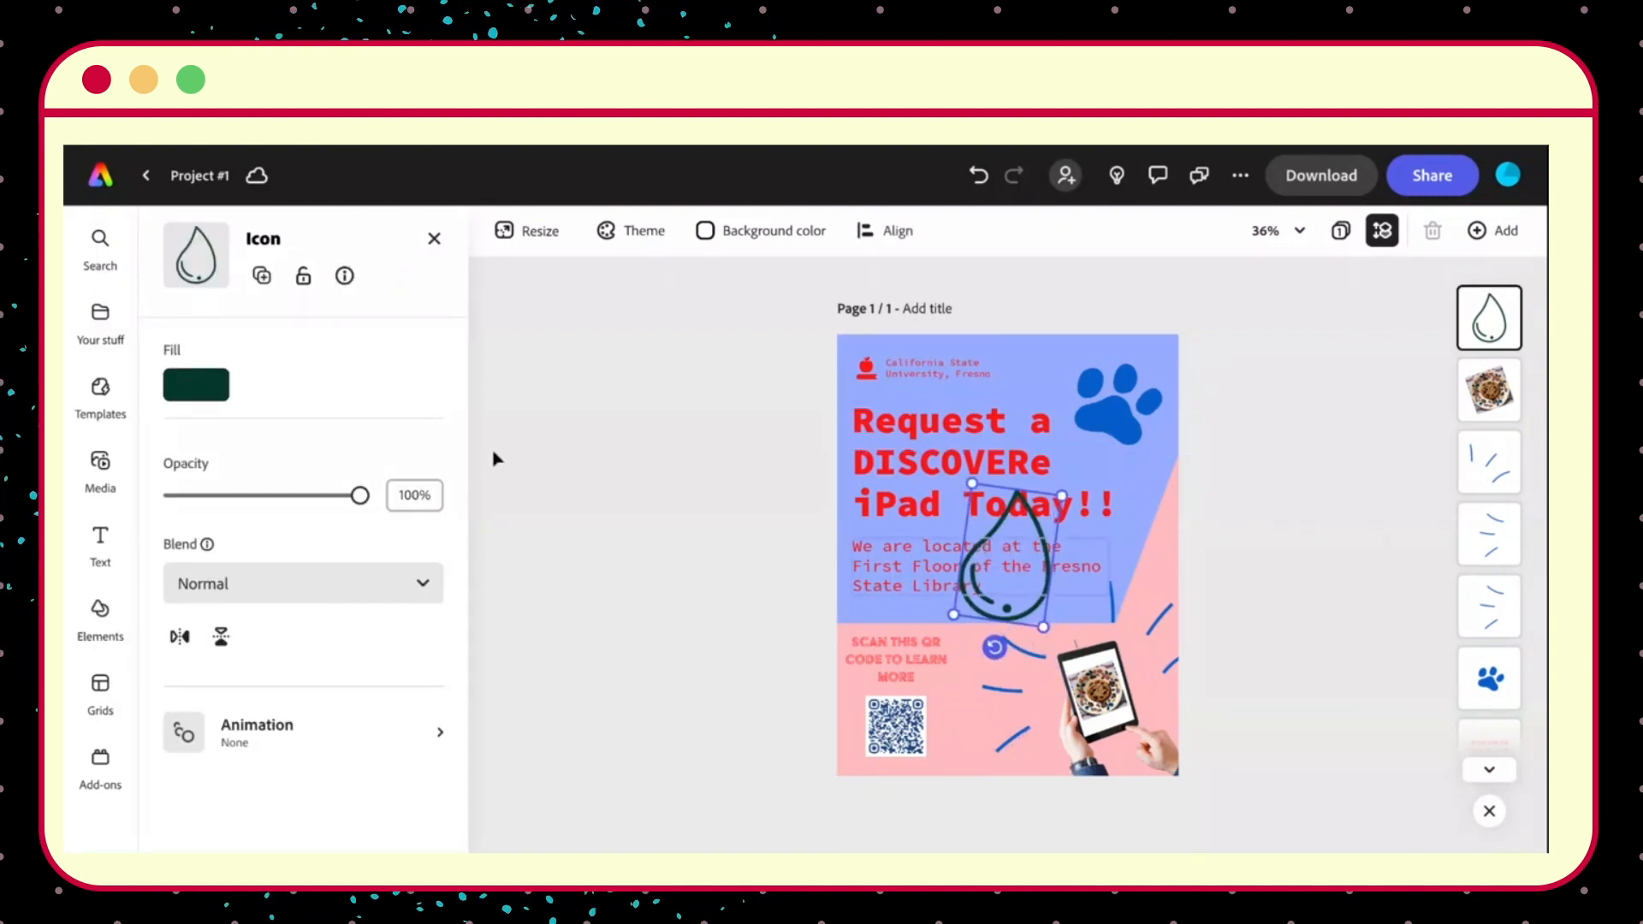
# Try recoloring the water drop icon with the red sampled from the flyer's headline.
pyautogui.click(191, 390)
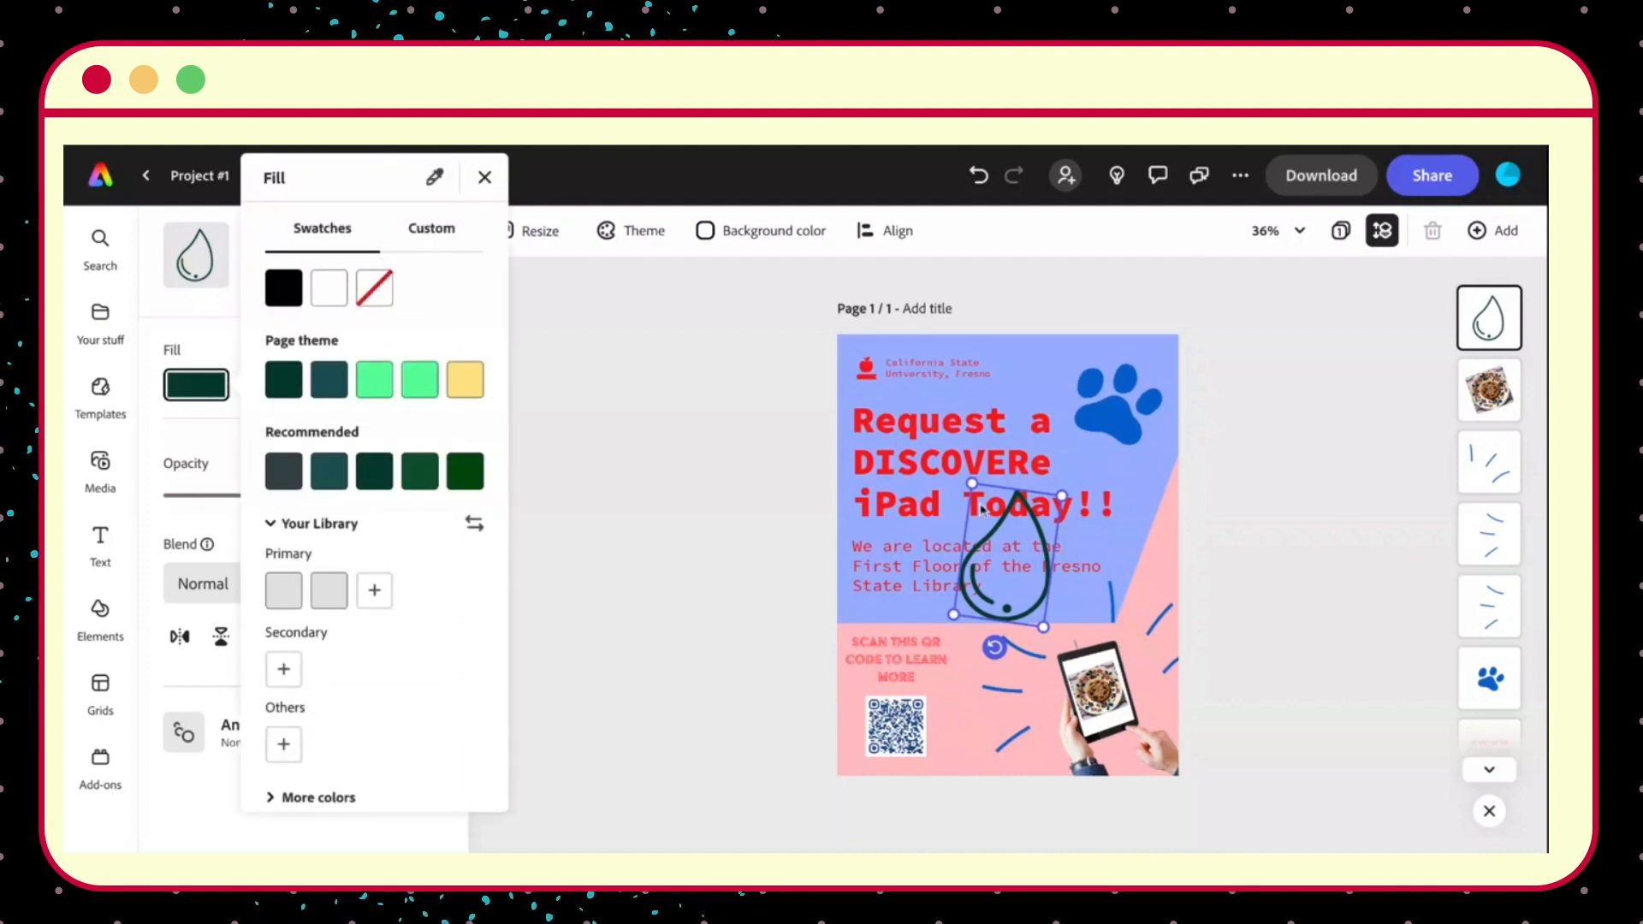
pyautogui.click(859, 463)
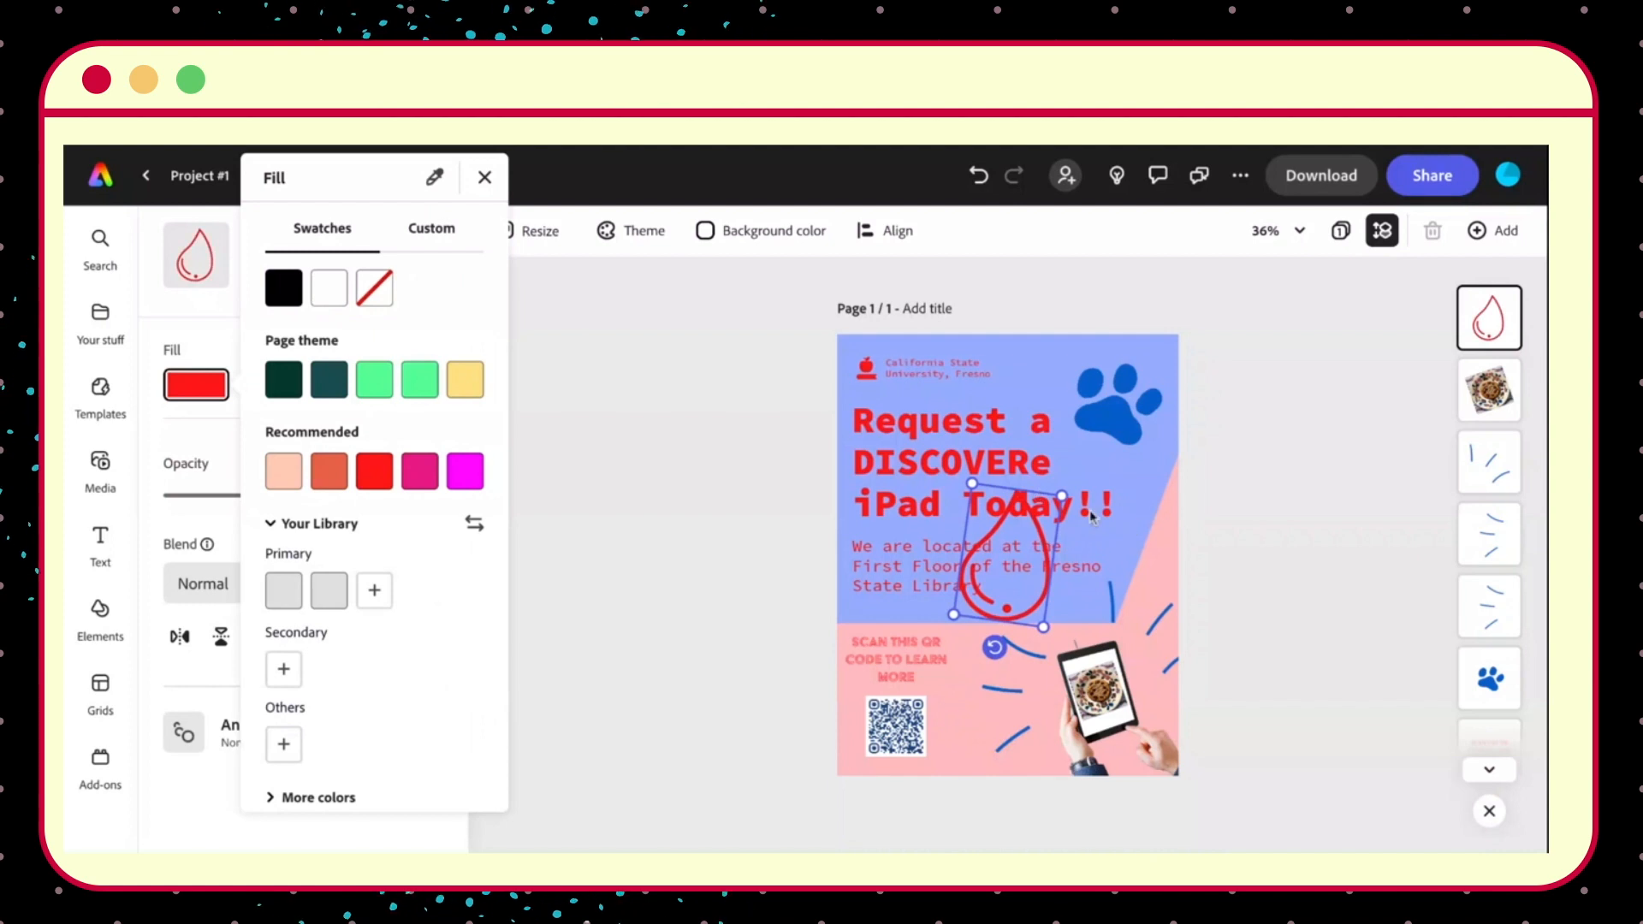
pyautogui.click(1064, 501)
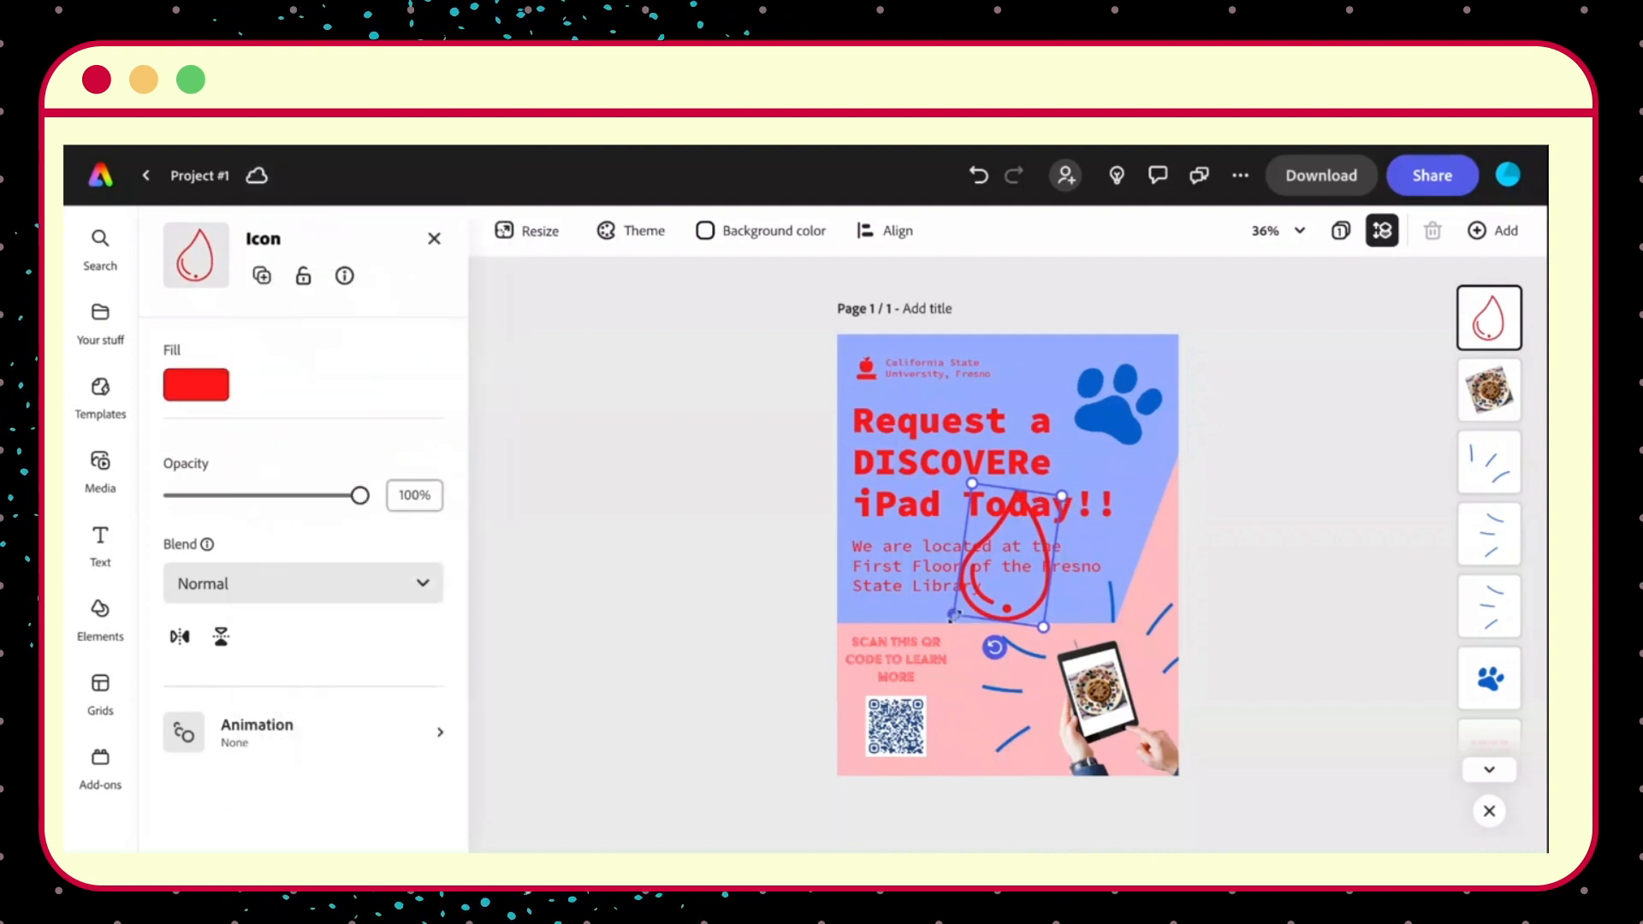
# Try the water drop icon at a smaller size beside the QR code and delete it.
pyautogui.moveTo(952, 615); pyautogui.dragTo(960, 738)
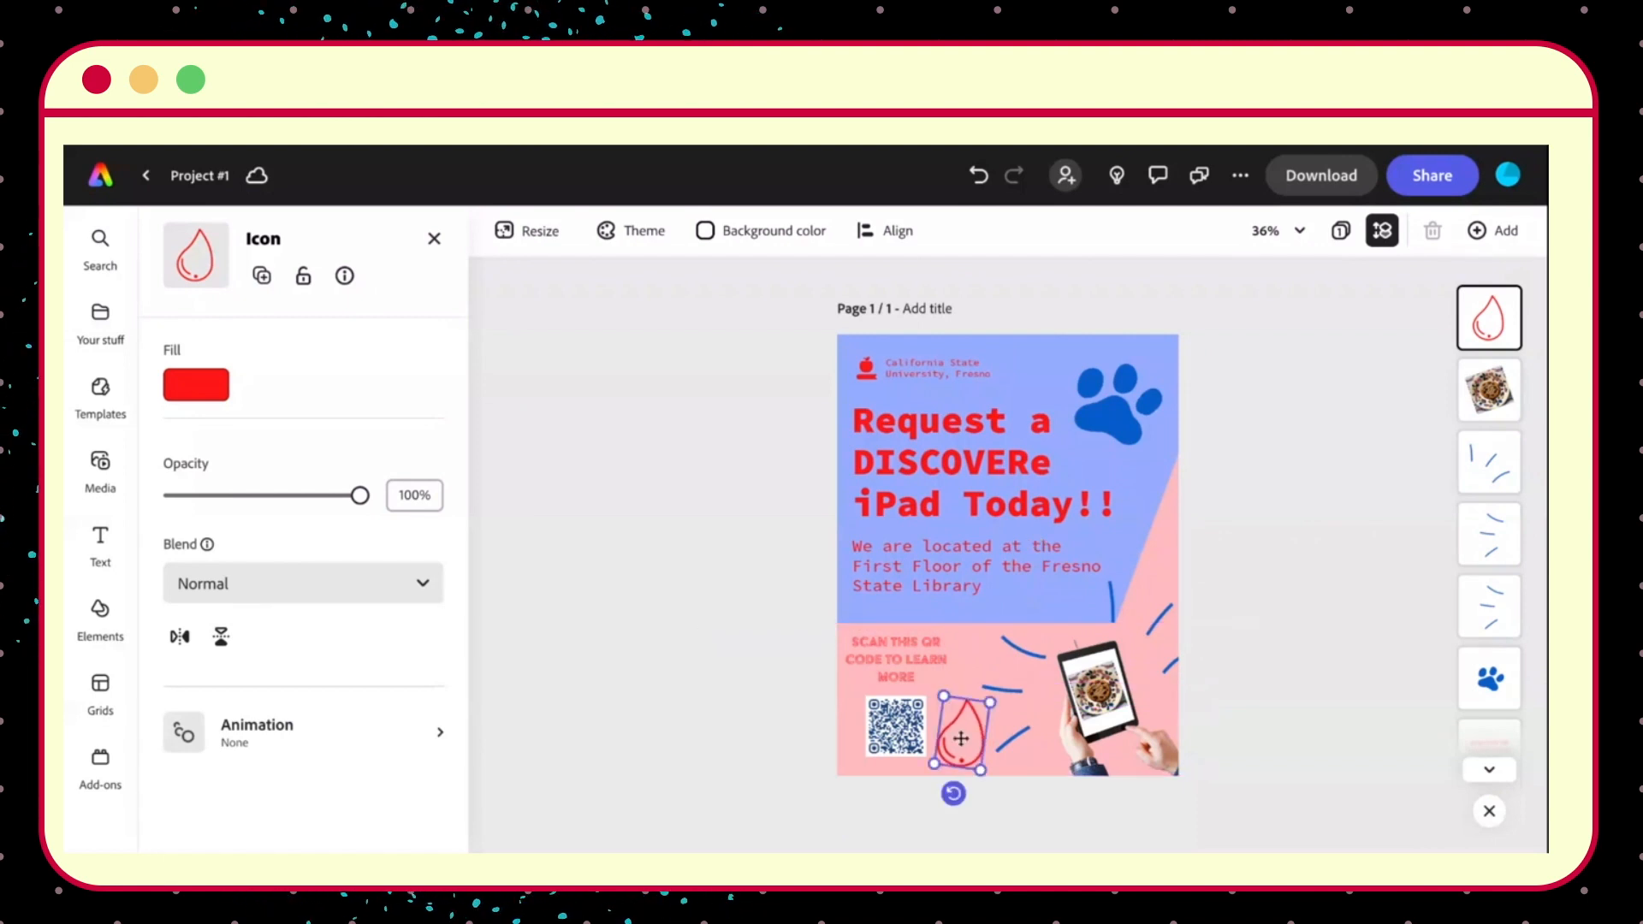
pyautogui.press('Delete')
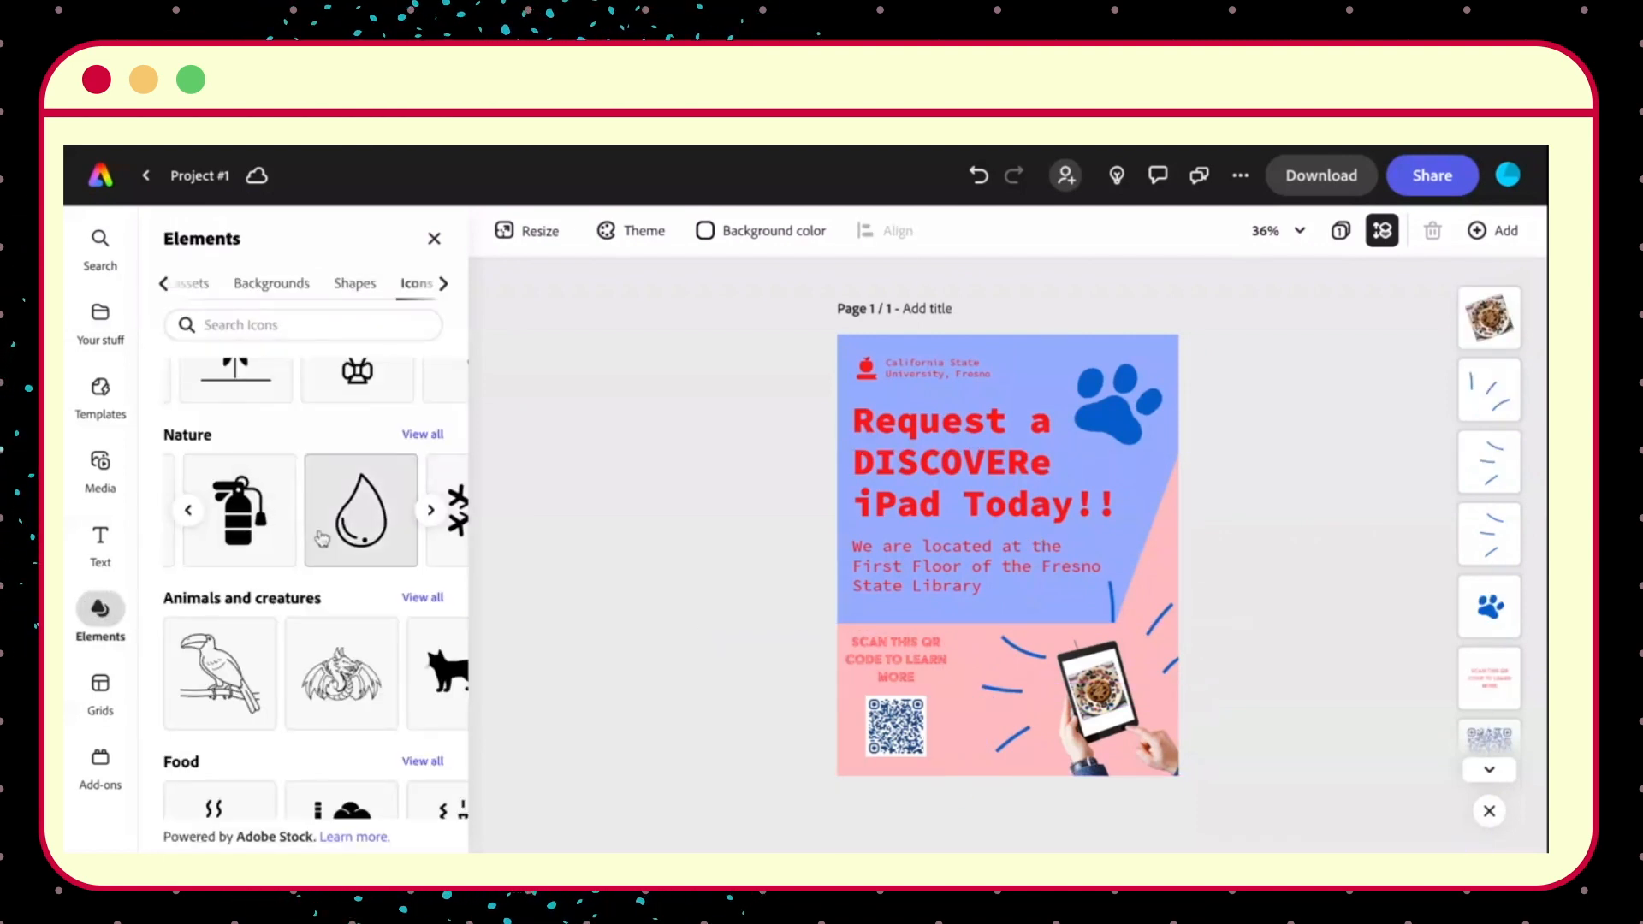
# Browse the grid layouts and the available add-ons, and return to the general search library.
pyautogui.hscroll(2, 333, 530)
pyautogui.scroll(-3, 322, 537)
pyautogui.click(100, 684)
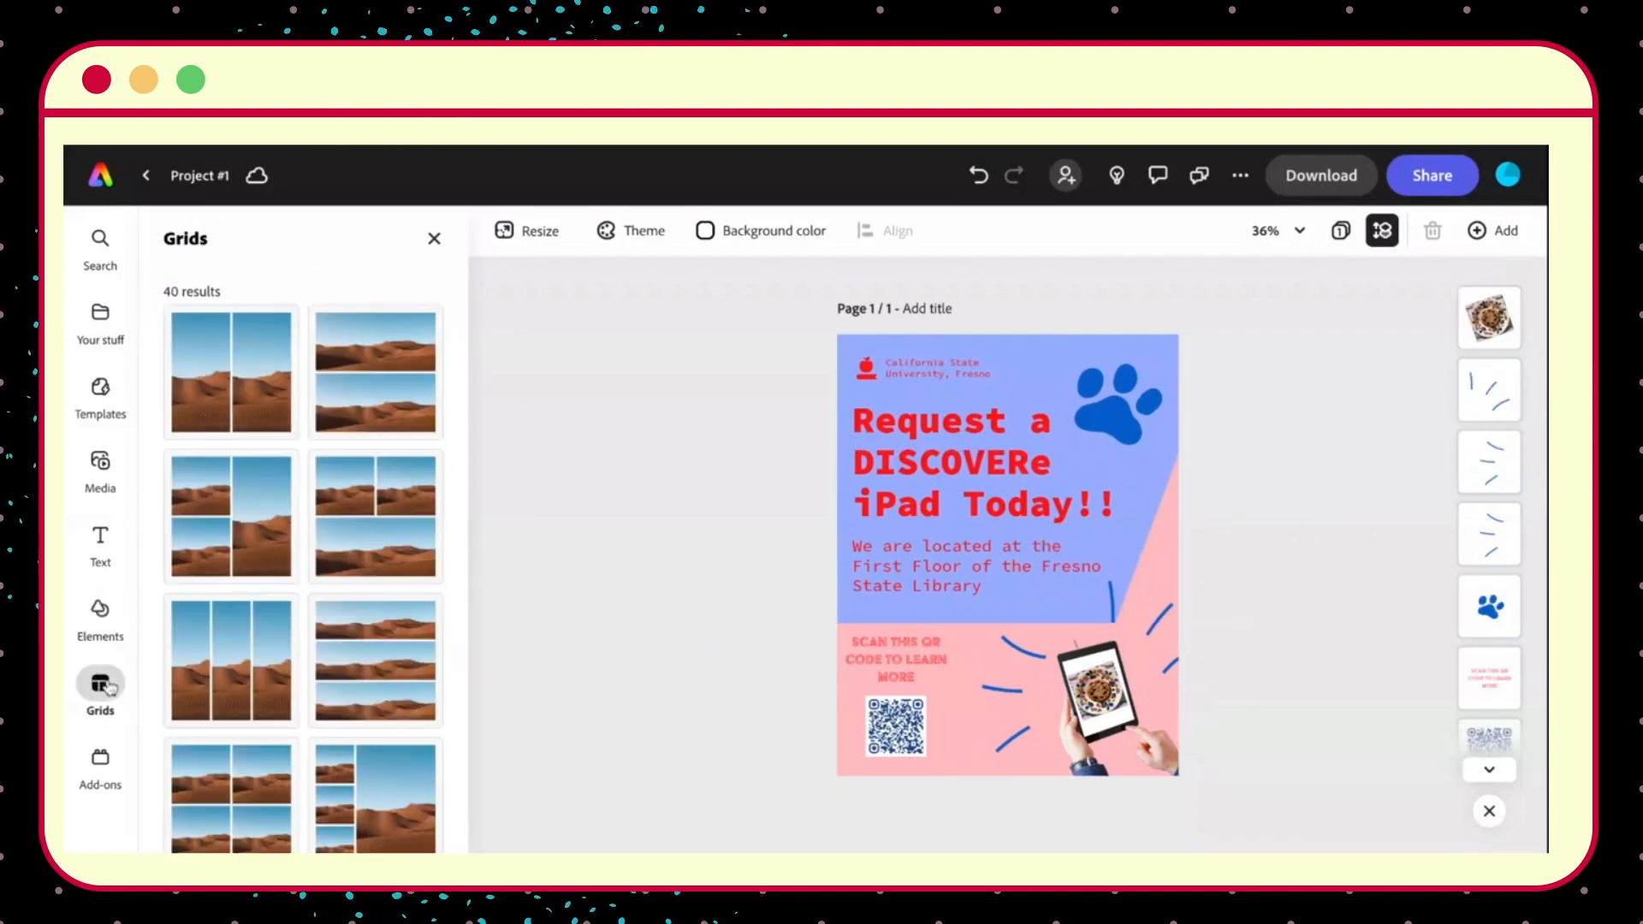
pyautogui.scroll(-3, 285, 577)
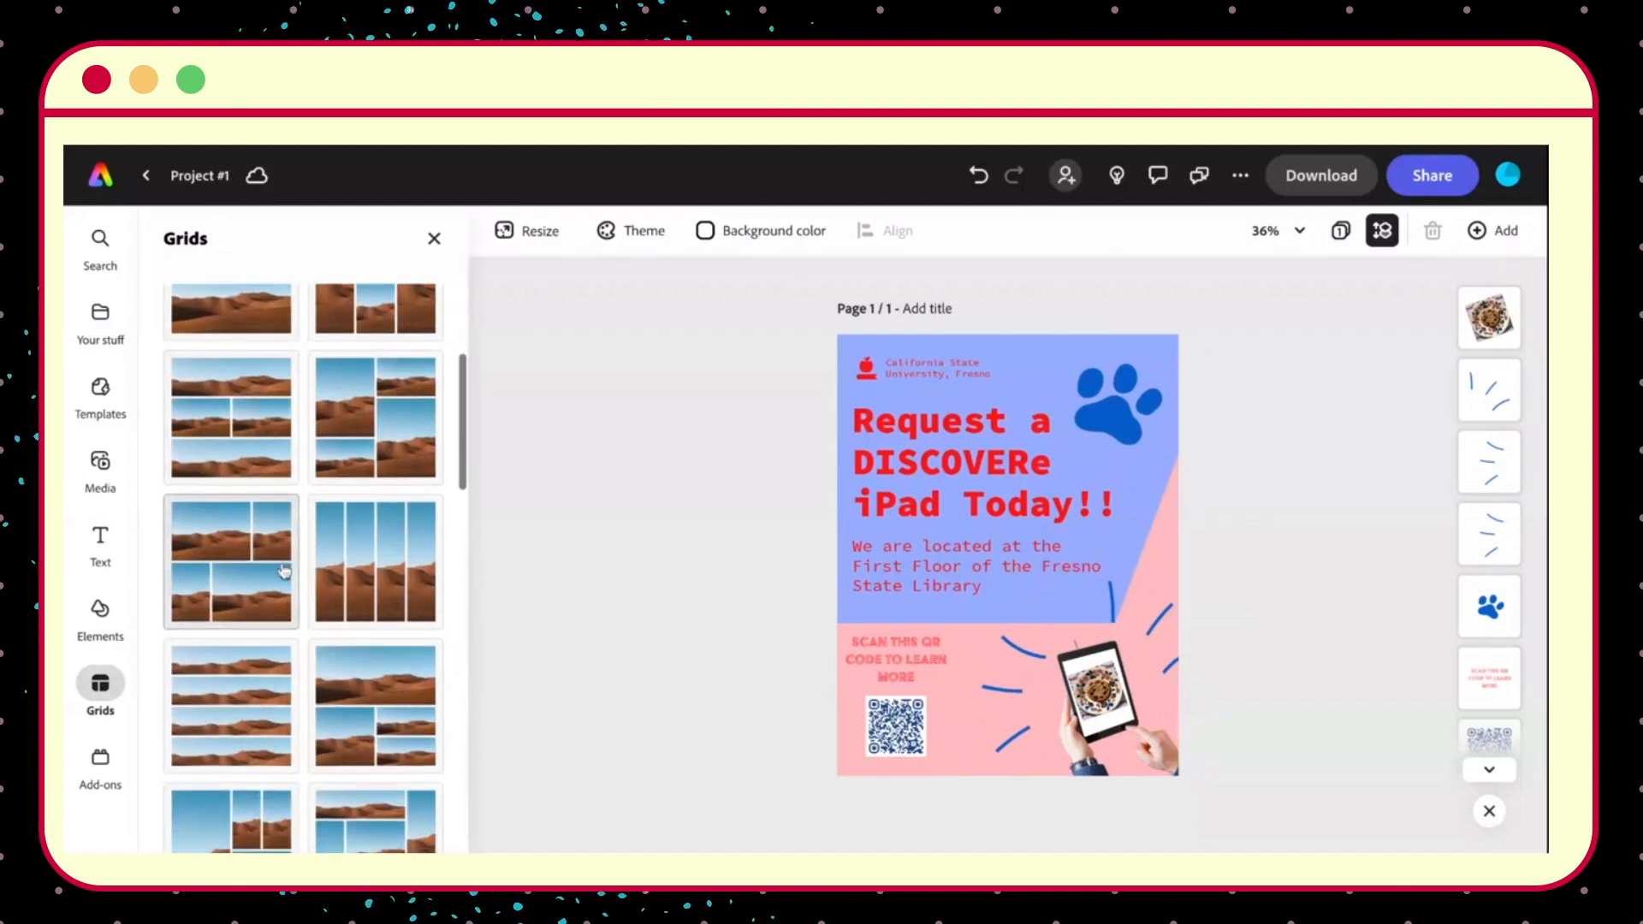
pyautogui.scroll(1, 284, 571)
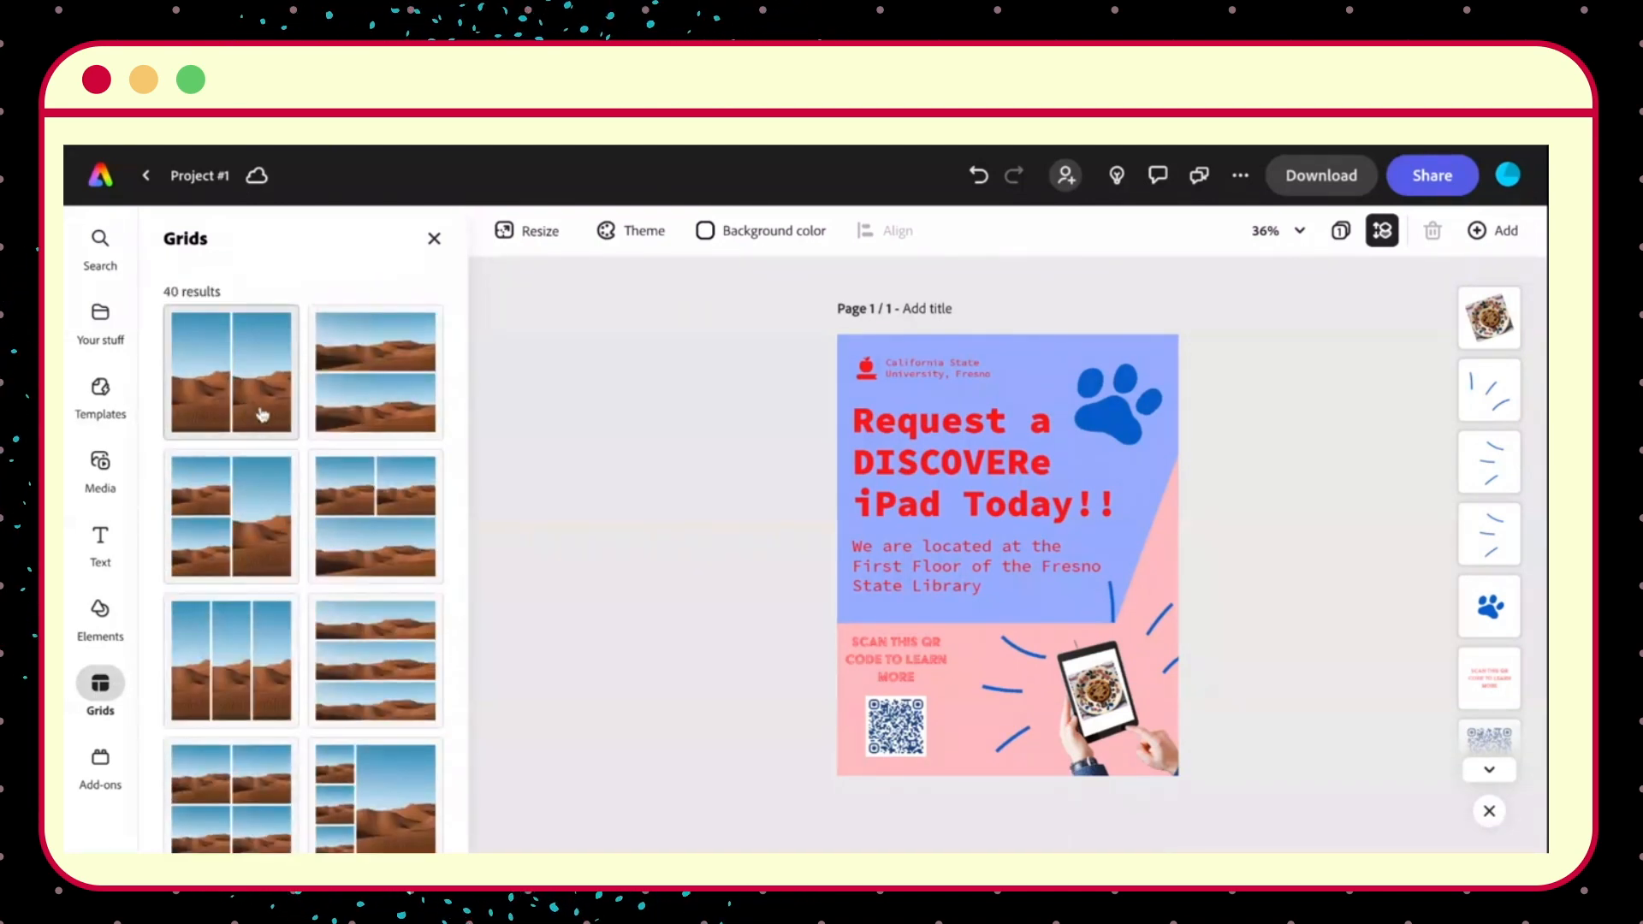
pyautogui.click(112, 766)
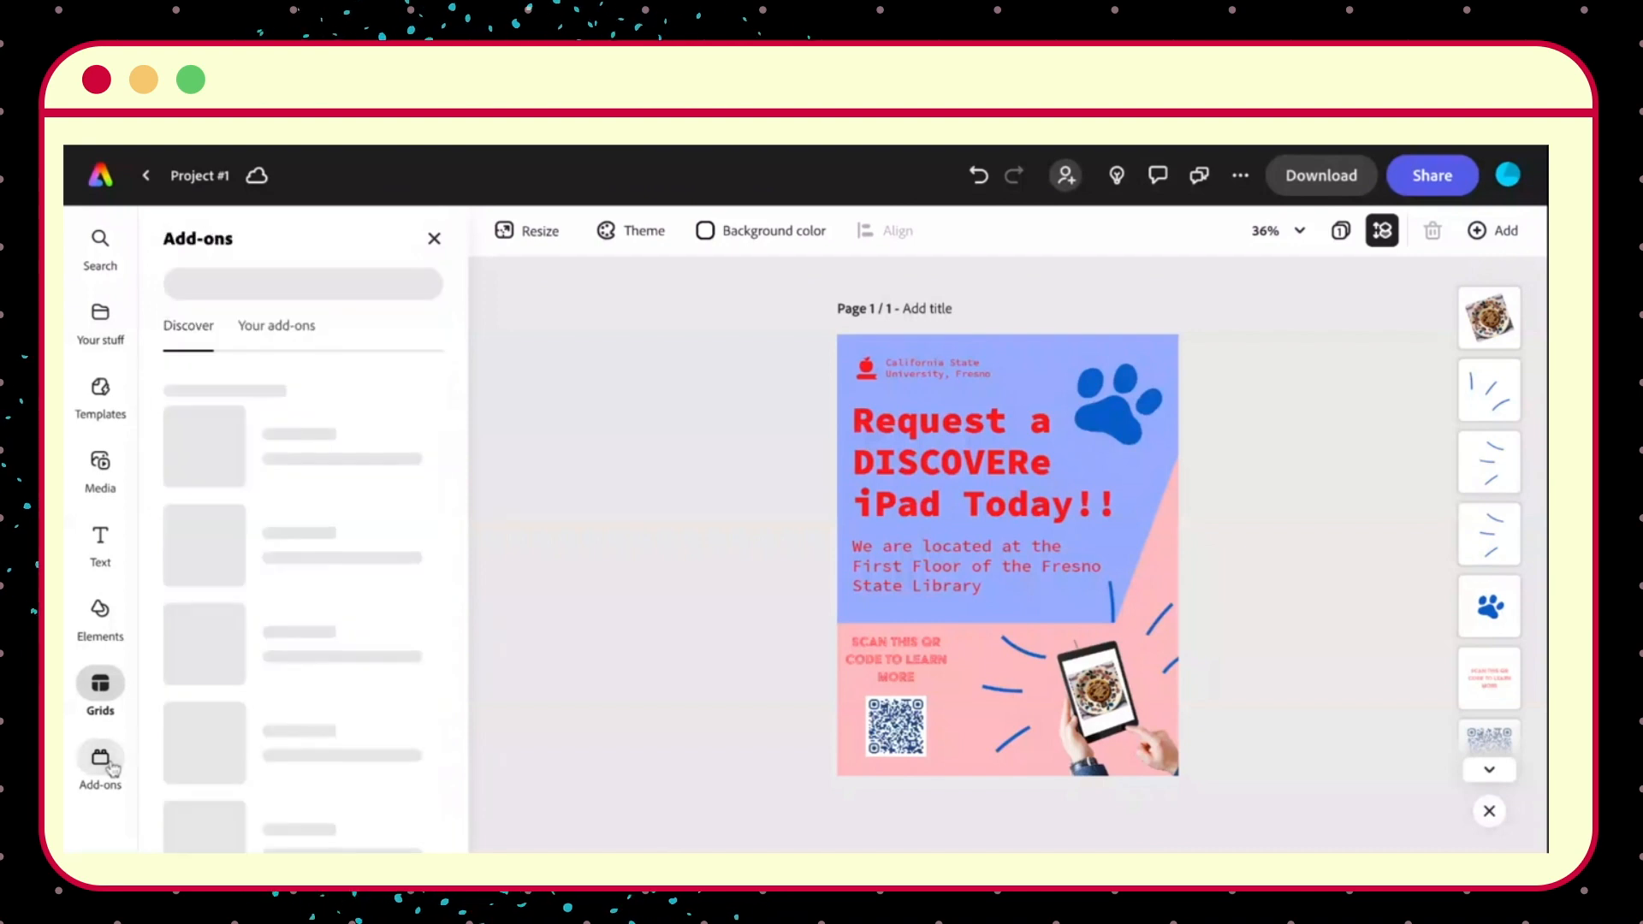
pyautogui.scroll(-2, 241, 638)
pyautogui.scroll(-6, 241, 637)
pyautogui.scroll(-2, 242, 637)
pyautogui.scroll(5, 241, 637)
pyautogui.click(100, 239)
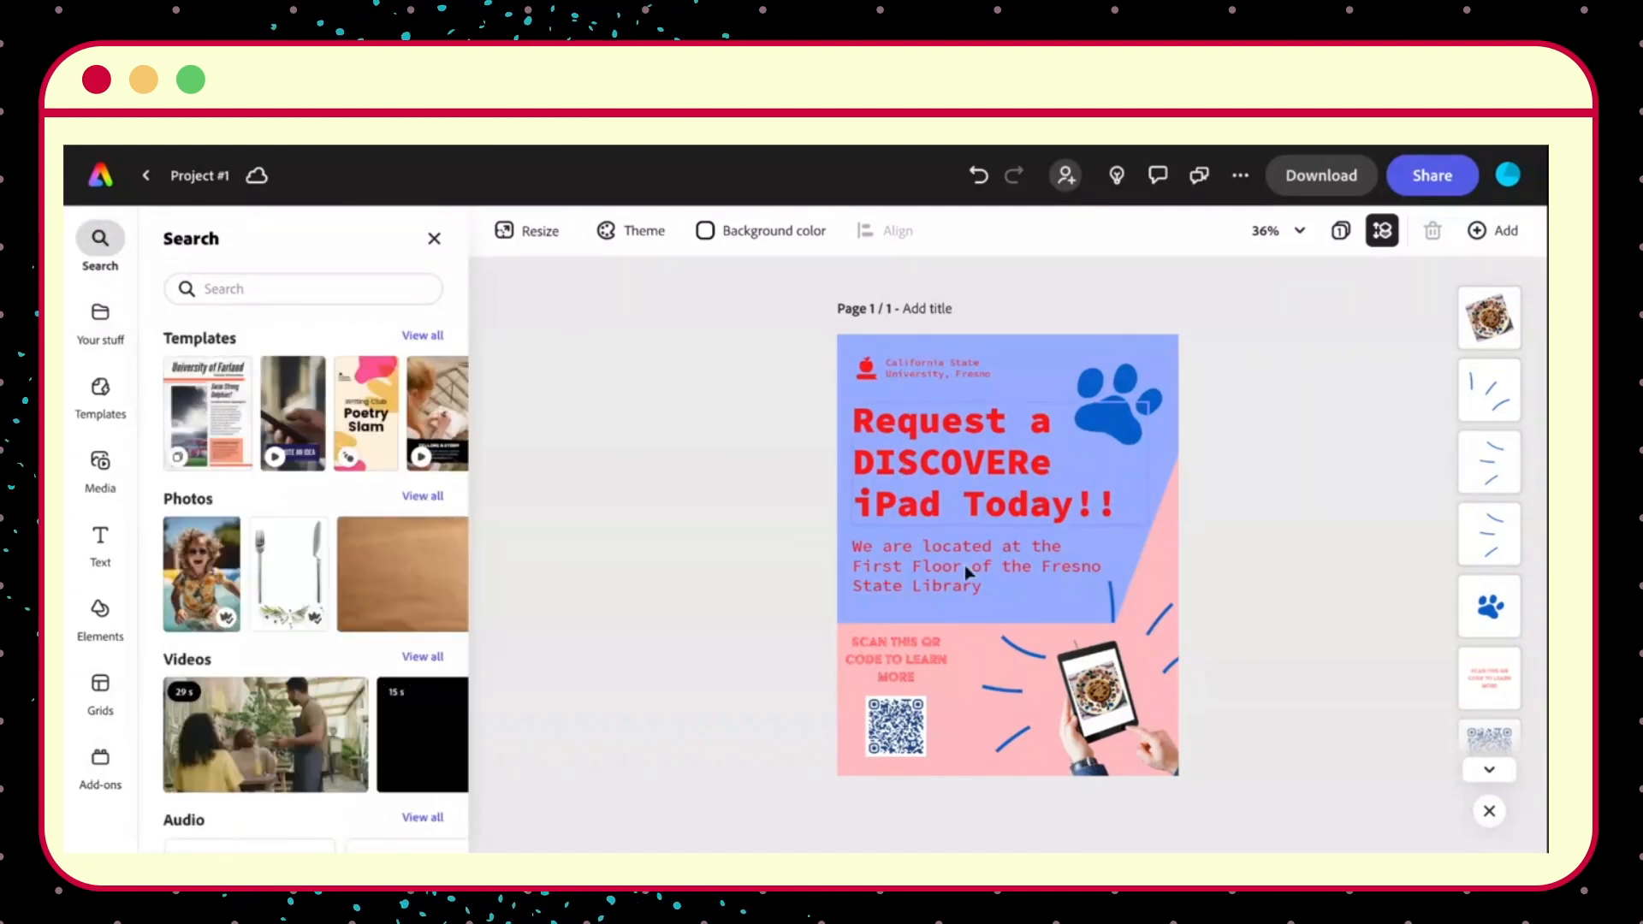
# Try resizing the flyer page to the suggested Logo size of 500 x 500 px.
pyautogui.click(538, 246)
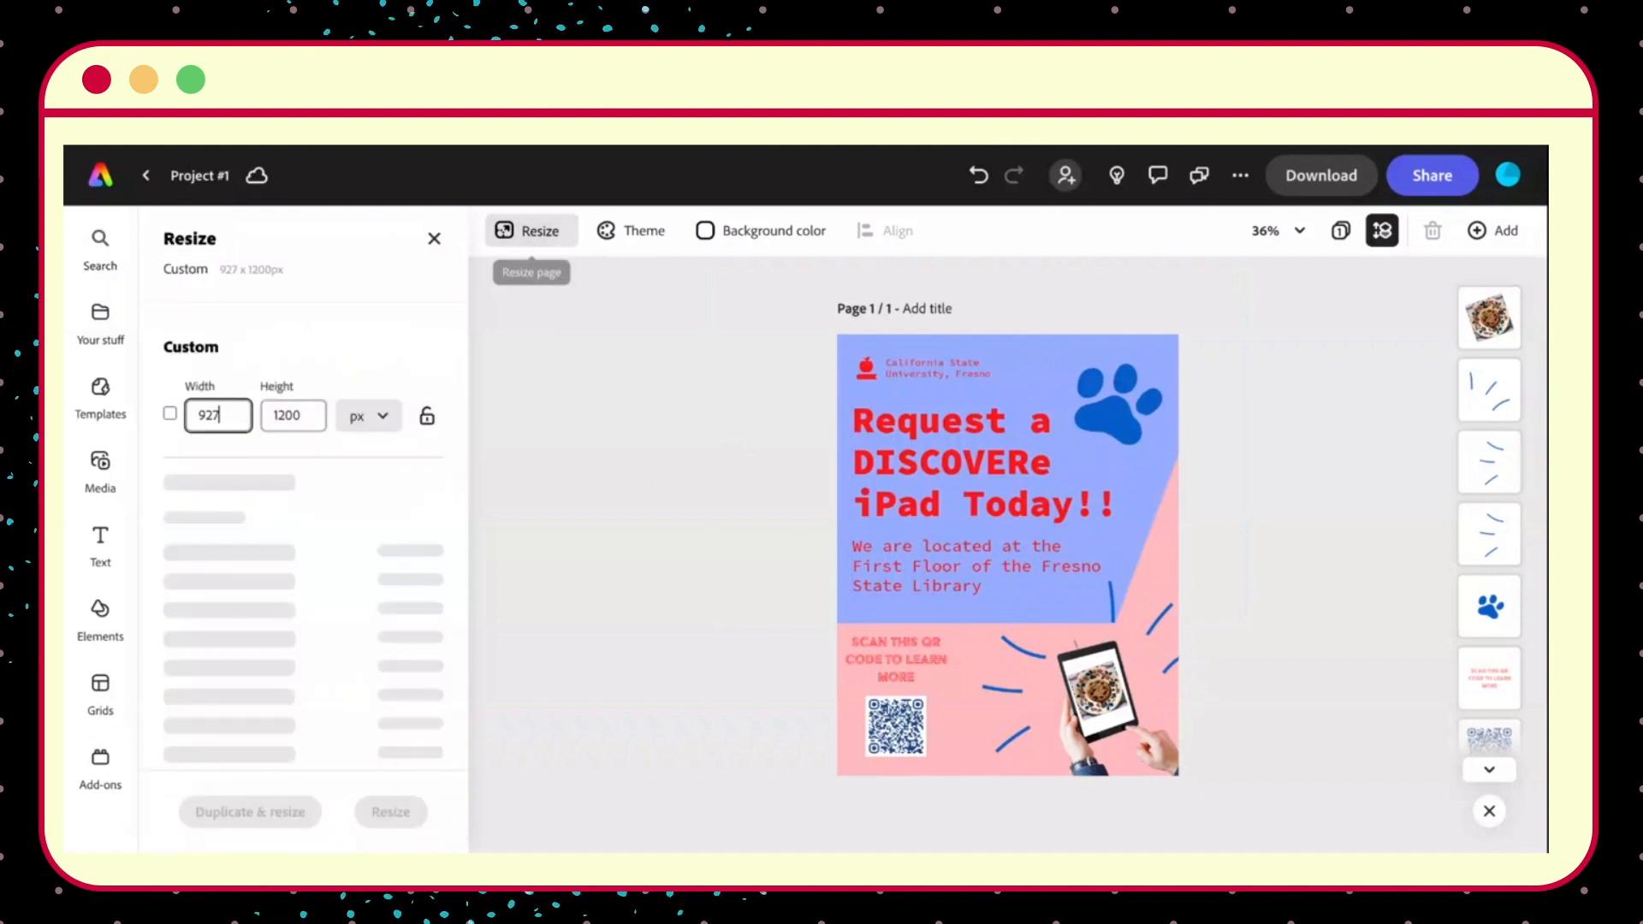
pyautogui.scroll(-3, 307, 609)
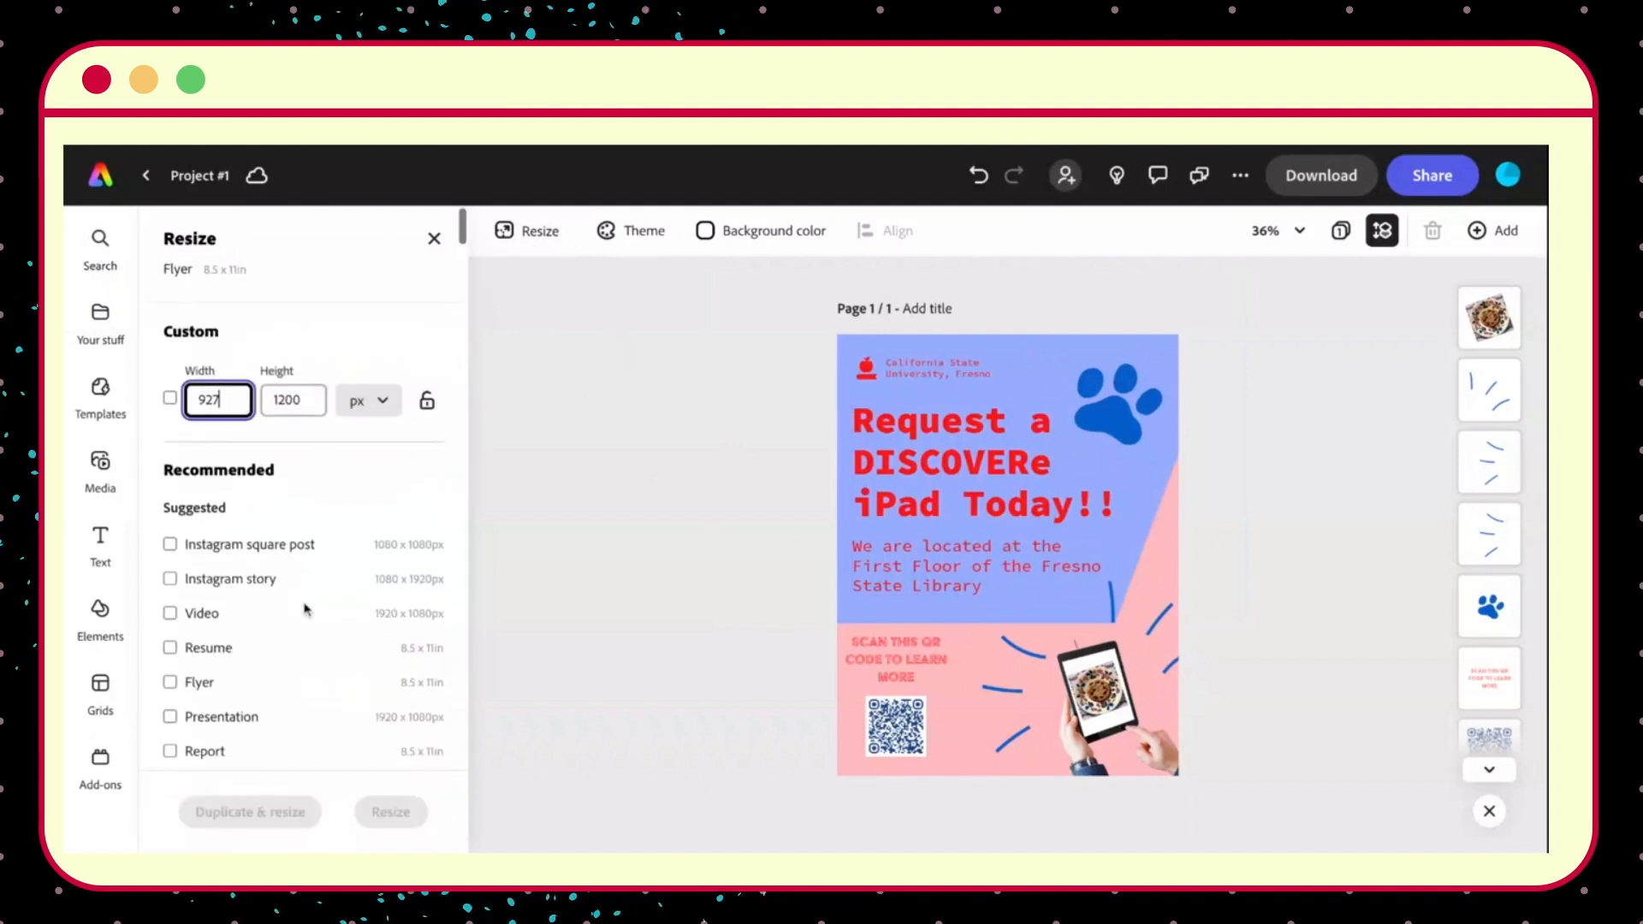
pyautogui.scroll(-2, 307, 609)
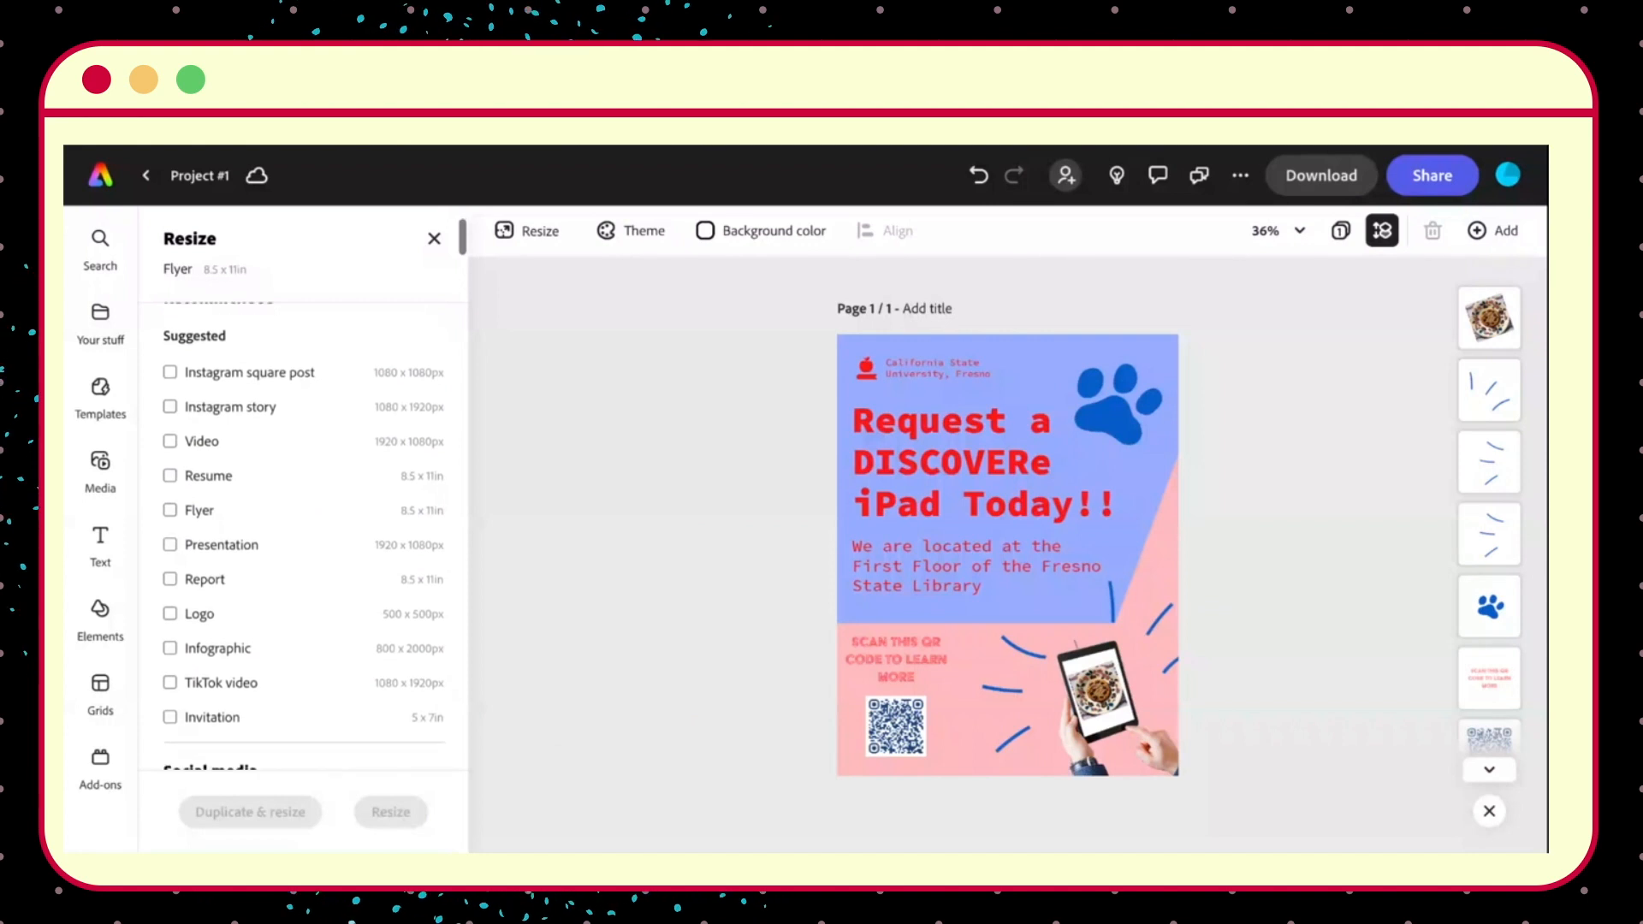
pyautogui.scroll(-2, 318, 495)
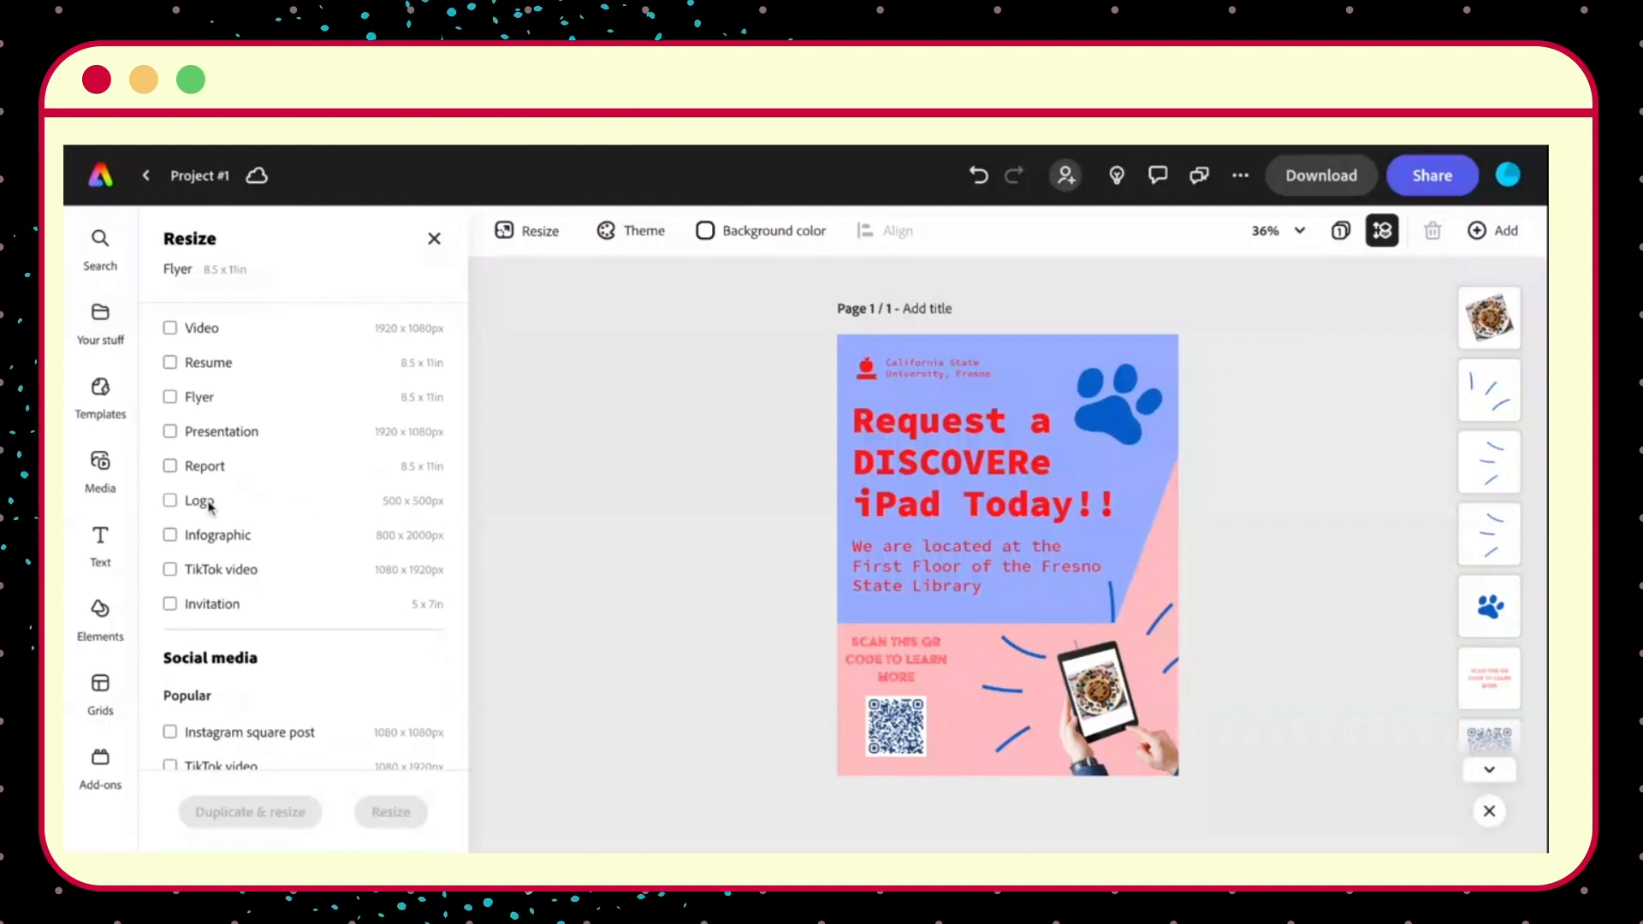
pyautogui.click(210, 507)
pyautogui.click(378, 813)
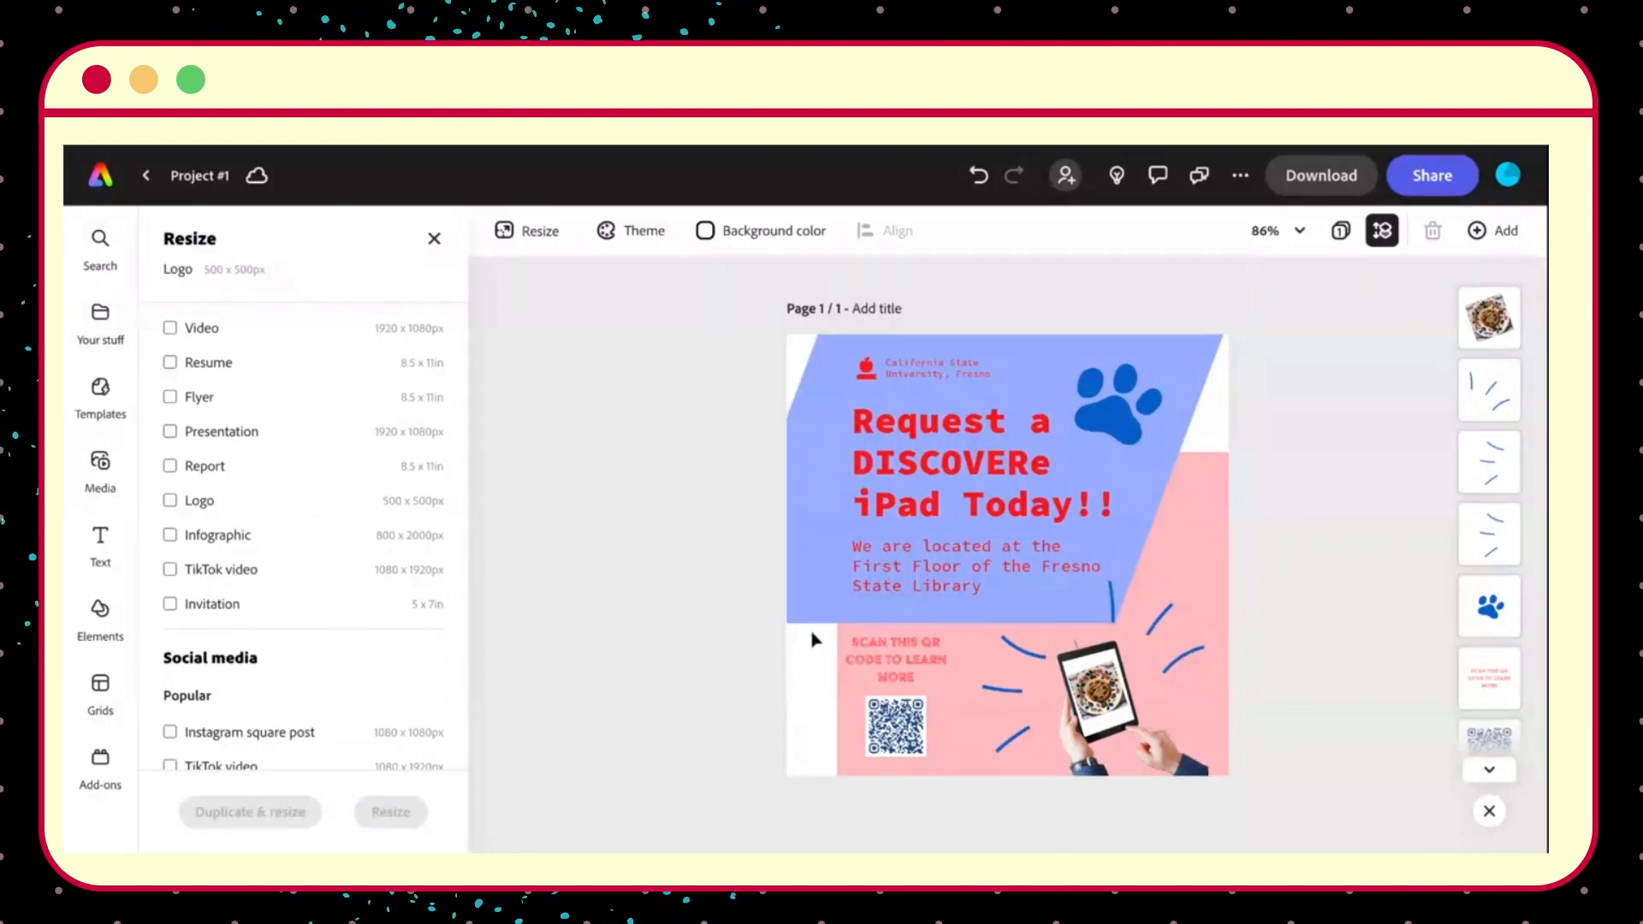
# Try extending the pink rectangle and enlarging the blue parallelogram to fill the blank areas of the square page.
pyautogui.click(850, 720)
pyautogui.moveTo(837, 667); pyautogui.dragTo(786, 667)
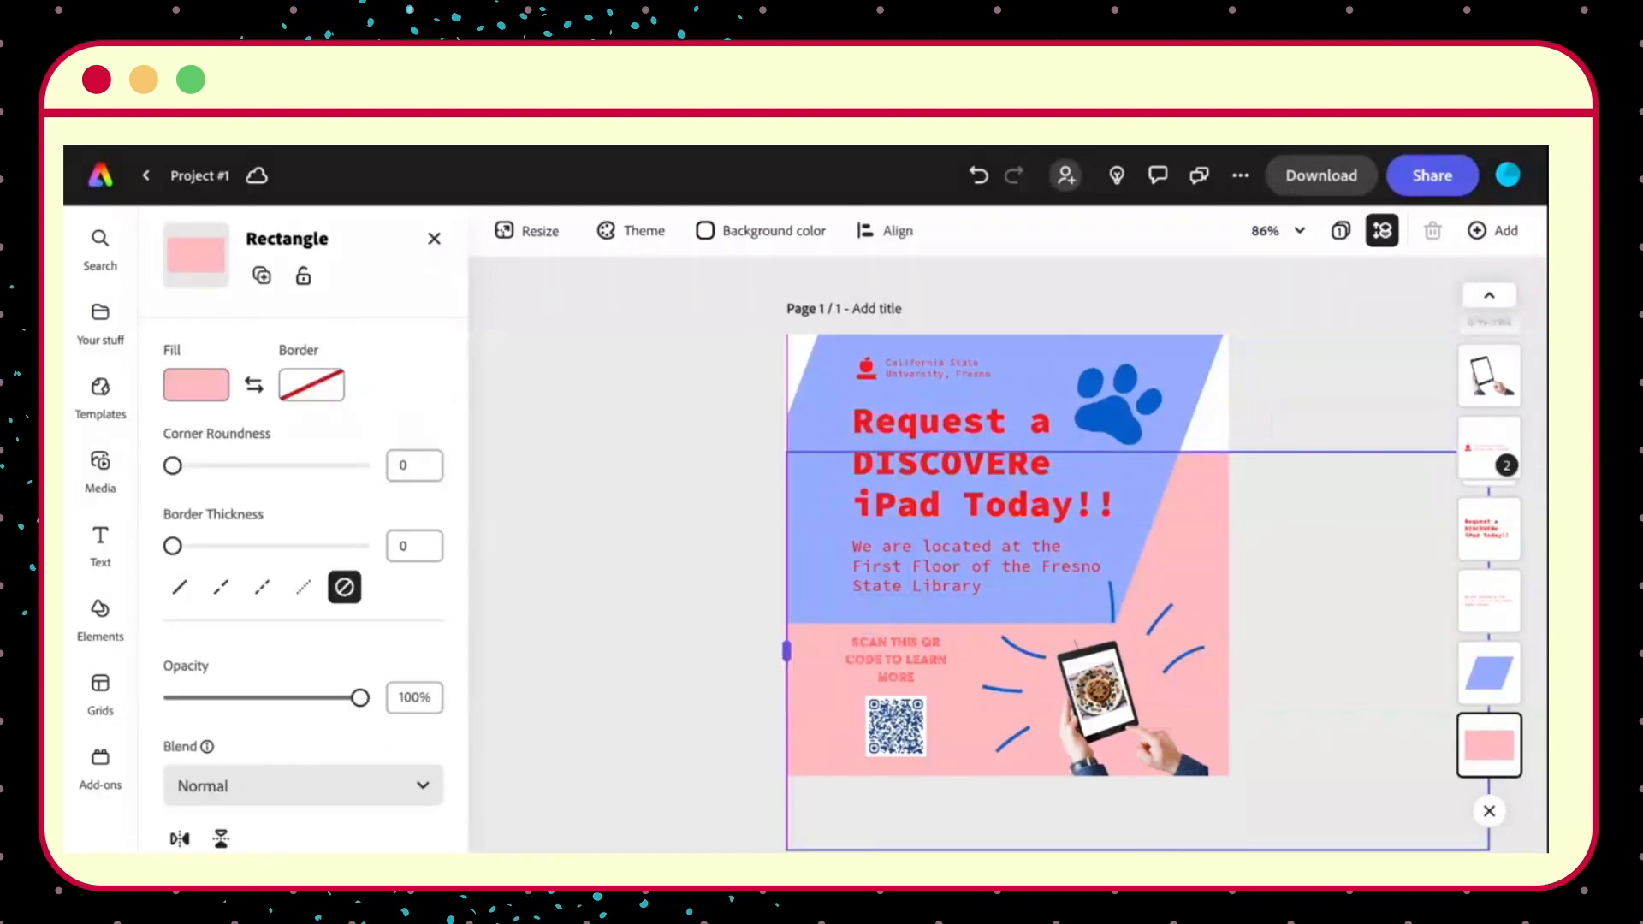
pyautogui.click(826, 395)
pyautogui.moveTo(1249, 263); pyautogui.dragTo(1304, 228)
pyautogui.moveTo(807, 468)
pyautogui.mouseDown()
pyautogui.moveTo(807, 437)
pyautogui.moveTo(807, 488)
pyautogui.mouseUp()
pyautogui.click(1216, 733)
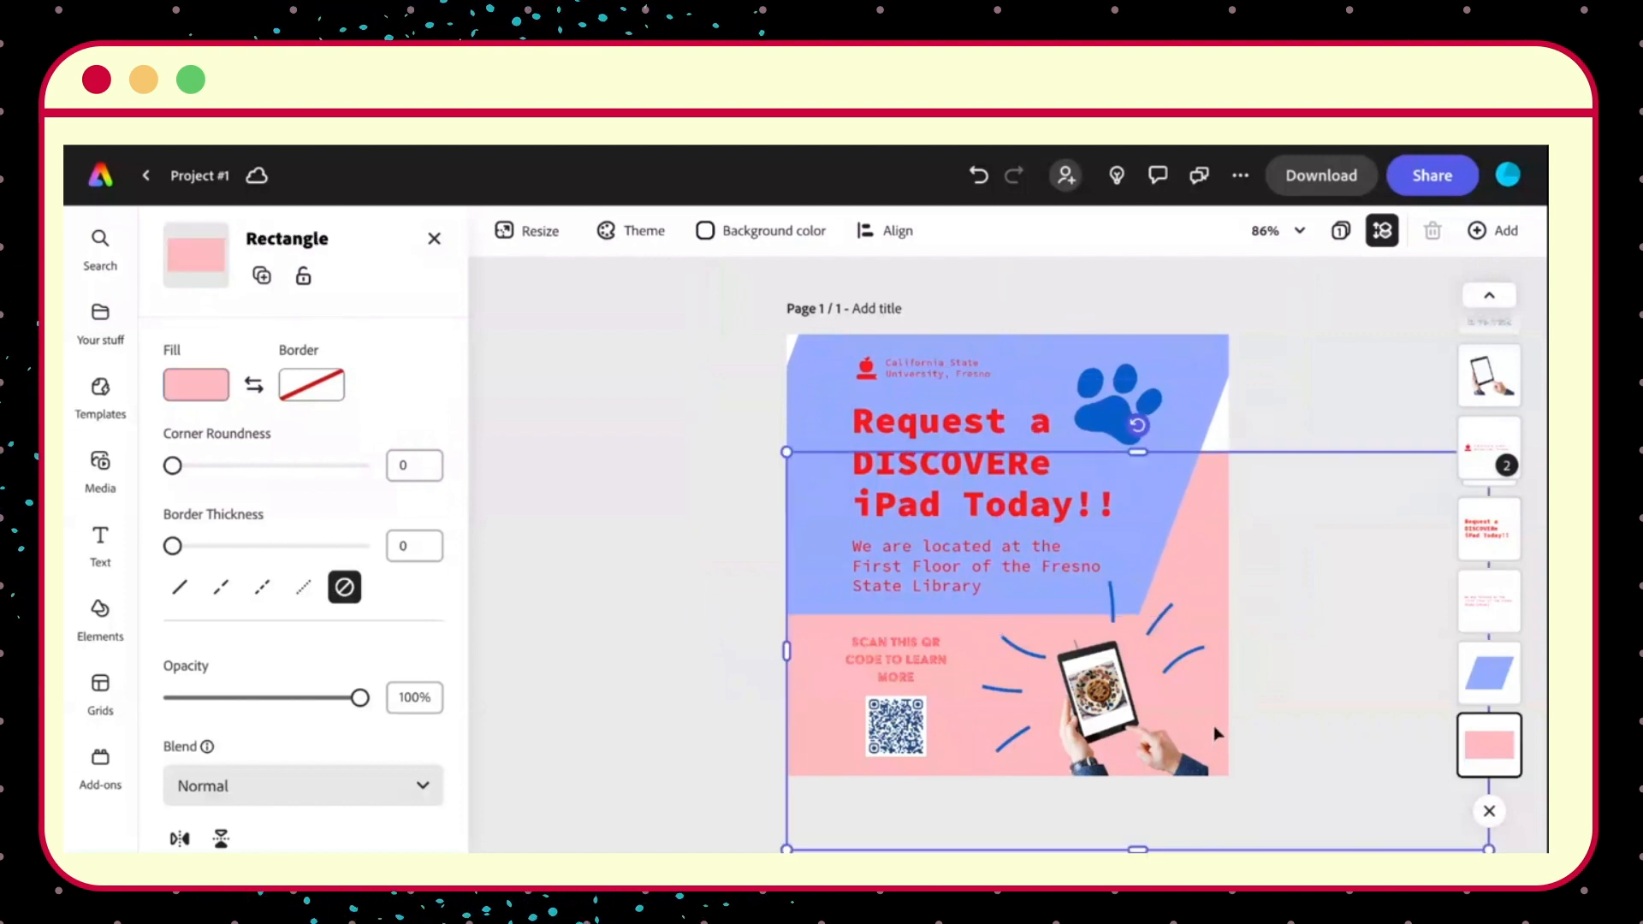
pyautogui.moveTo(1134, 451); pyautogui.dragTo(1137, 310)
pyautogui.click(625, 511)
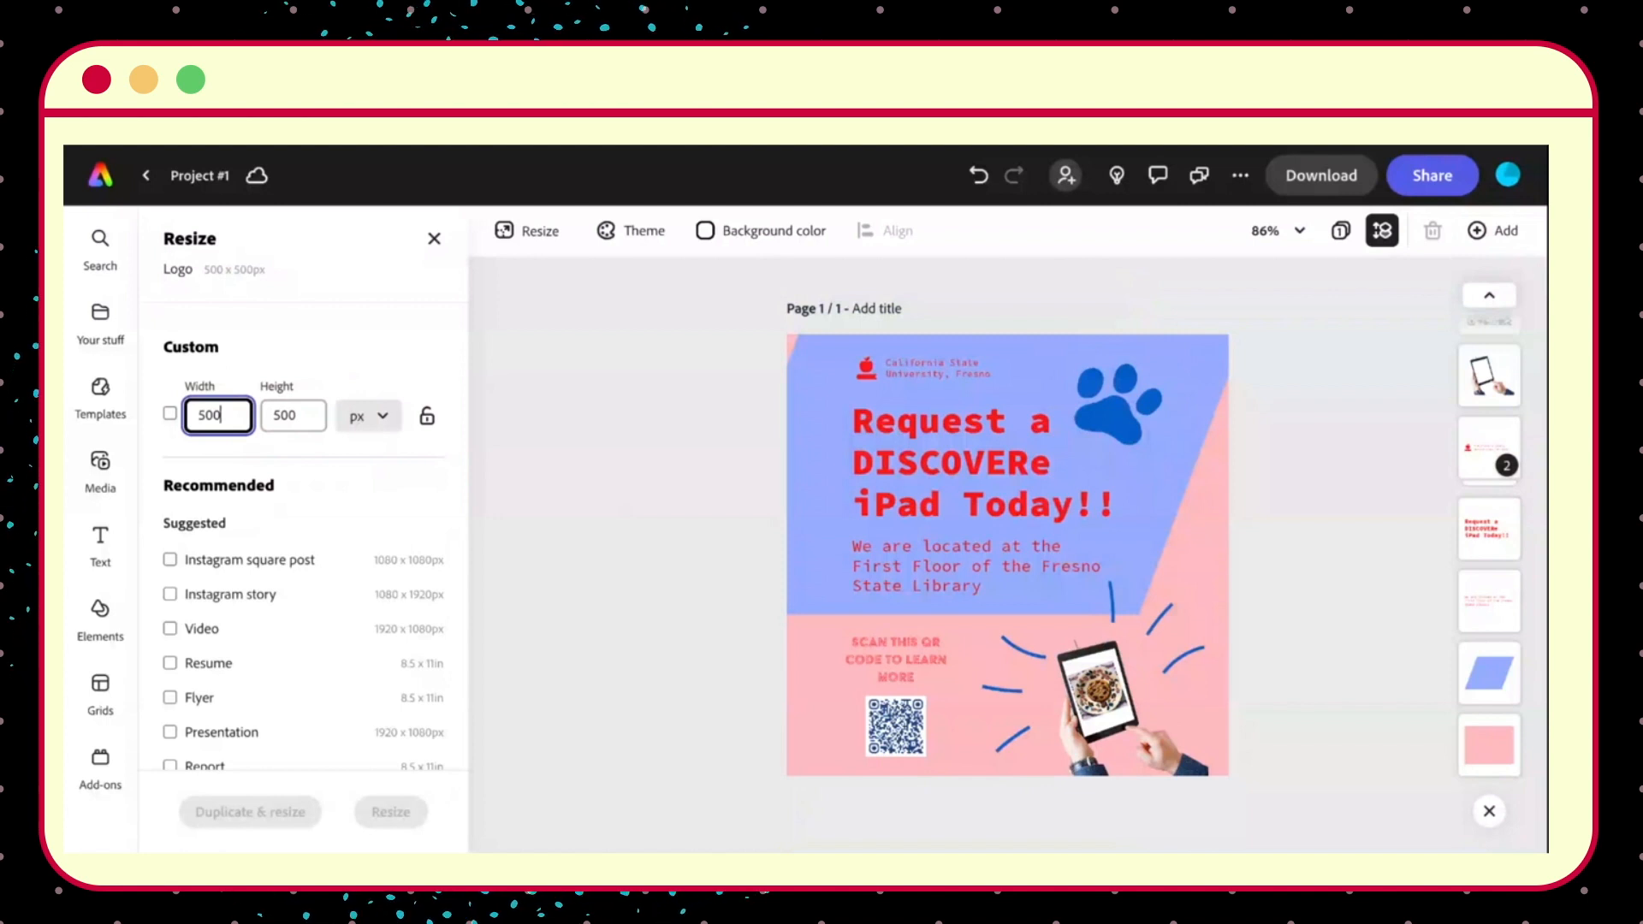
# Undo the background shape adjustments and the logo resize, and close the resize options.
pyautogui.hotkey('ctrl', 'z')
pyautogui.hotkey('ctrl', 'z')
pyautogui.hotkey('ctrl', 'z')
pyautogui.hotkey('ctrl', 'z')
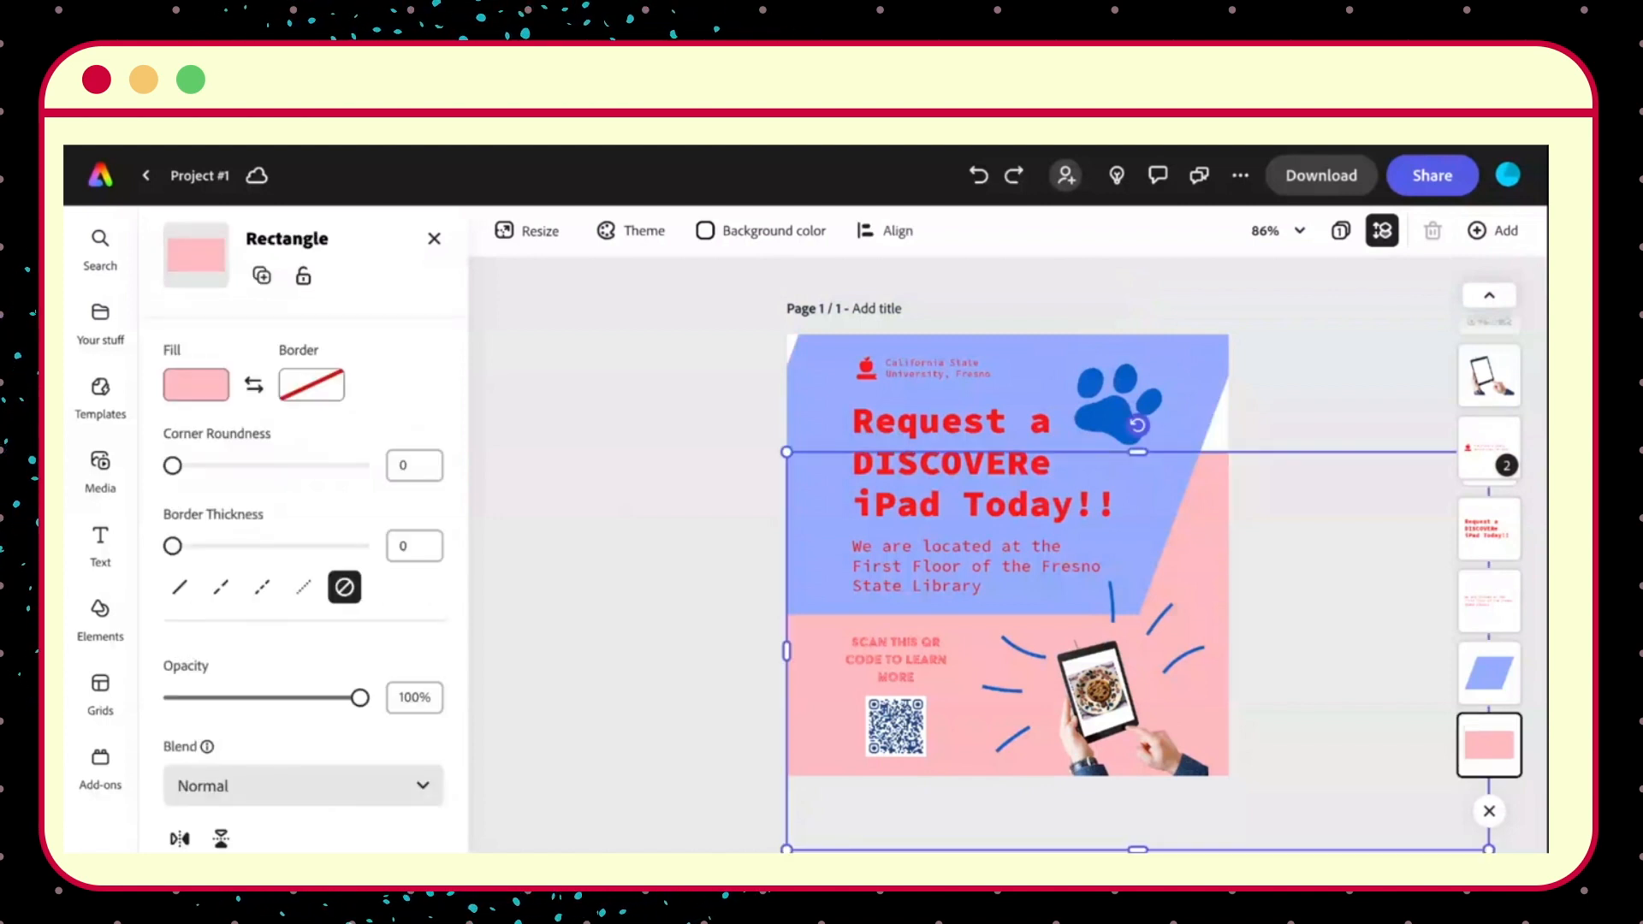
pyautogui.hotkey('ctrl', 'z')
pyautogui.hotkey('ctrl', 'z')
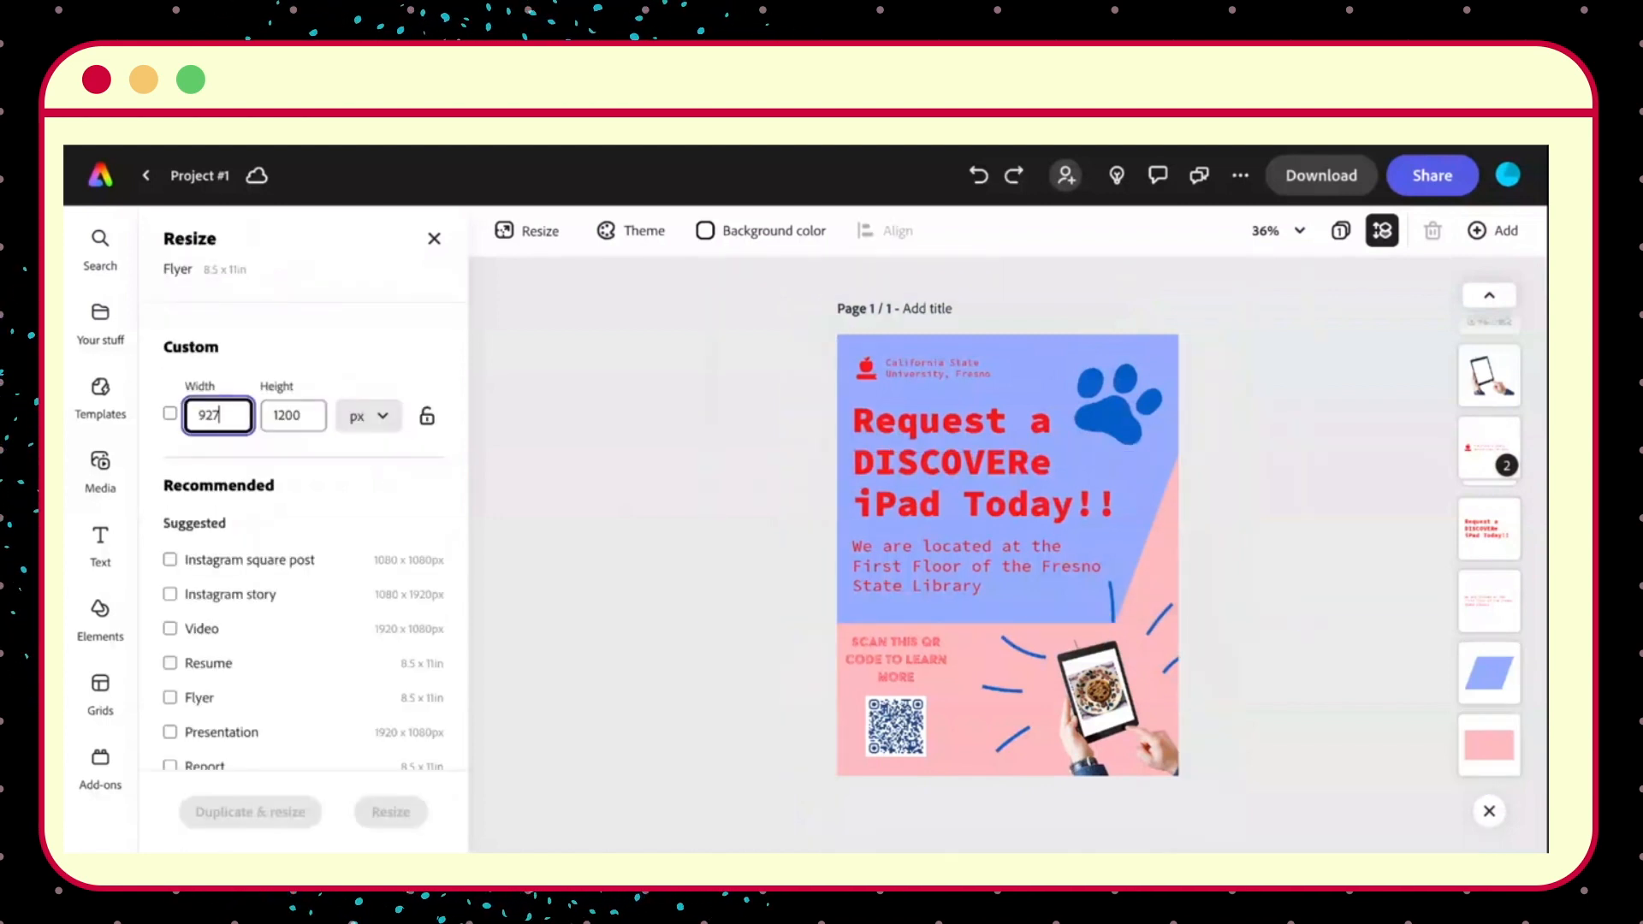
pyautogui.scroll(-1, 301, 576)
pyautogui.scroll(1, 382, 398)
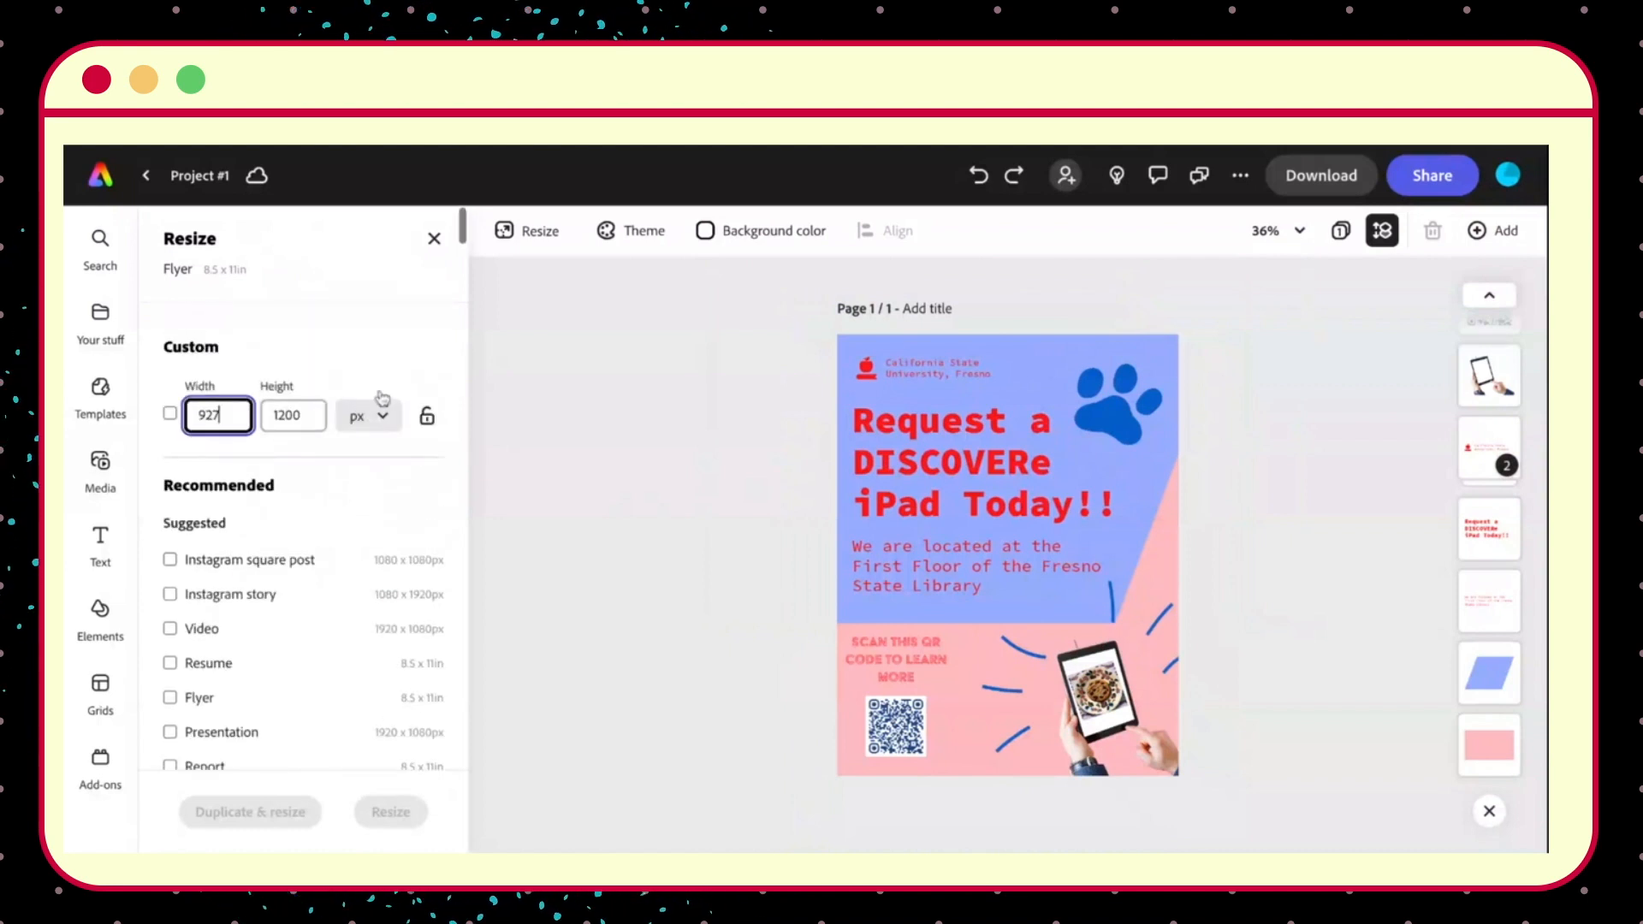
pyautogui.click(435, 239)
pyautogui.scroll(-5, 346, 584)
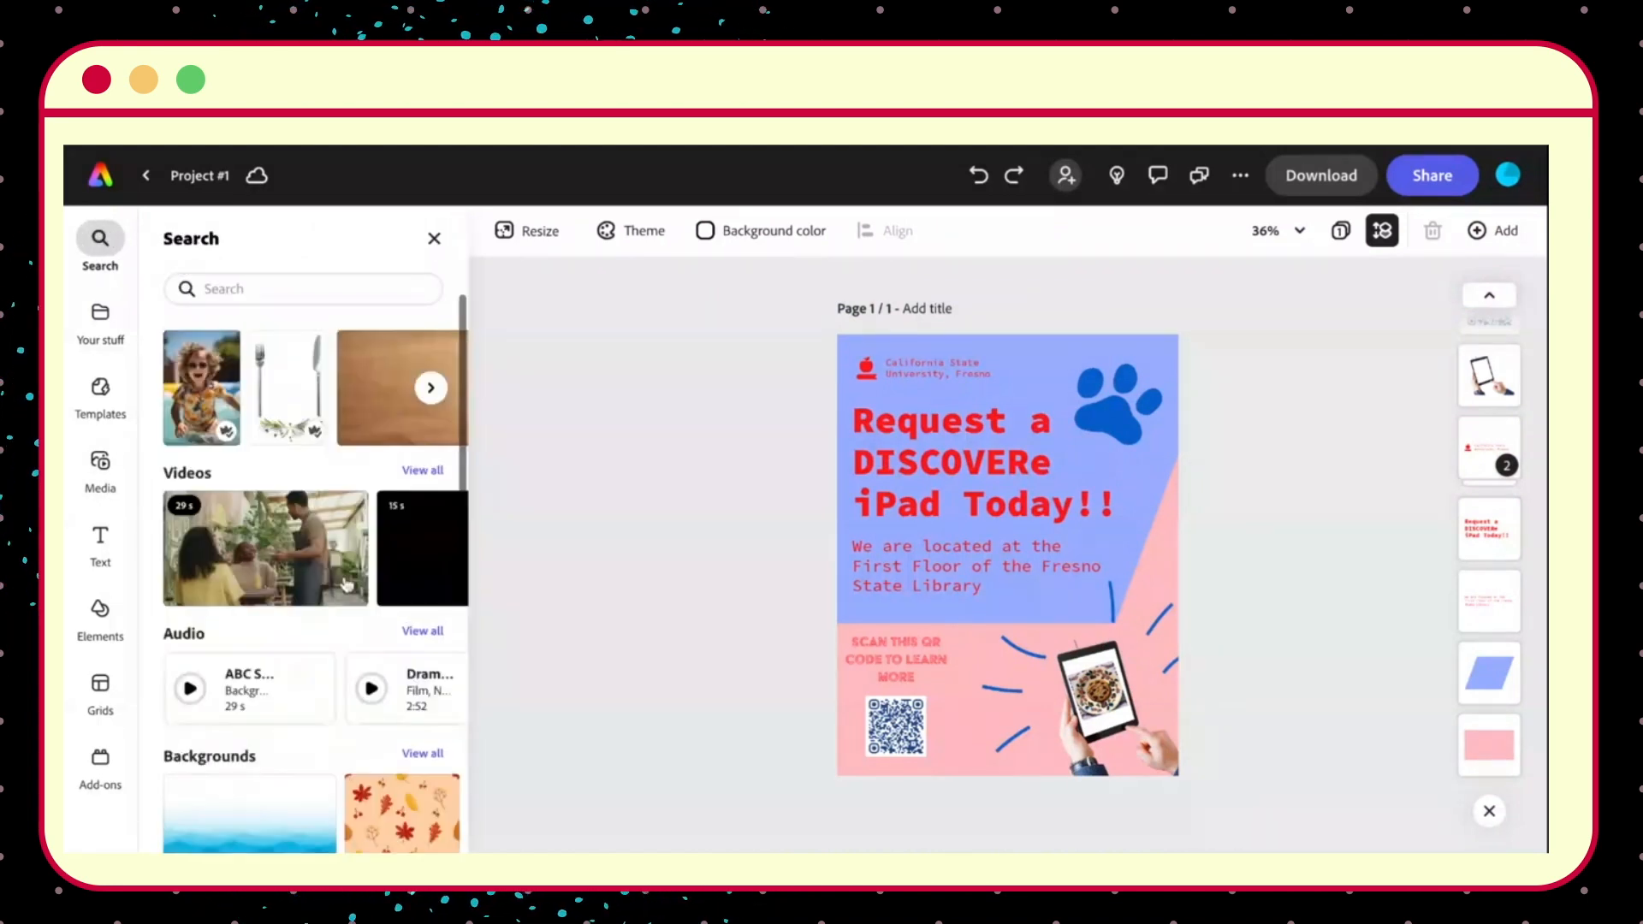
pyautogui.scroll(5, 347, 584)
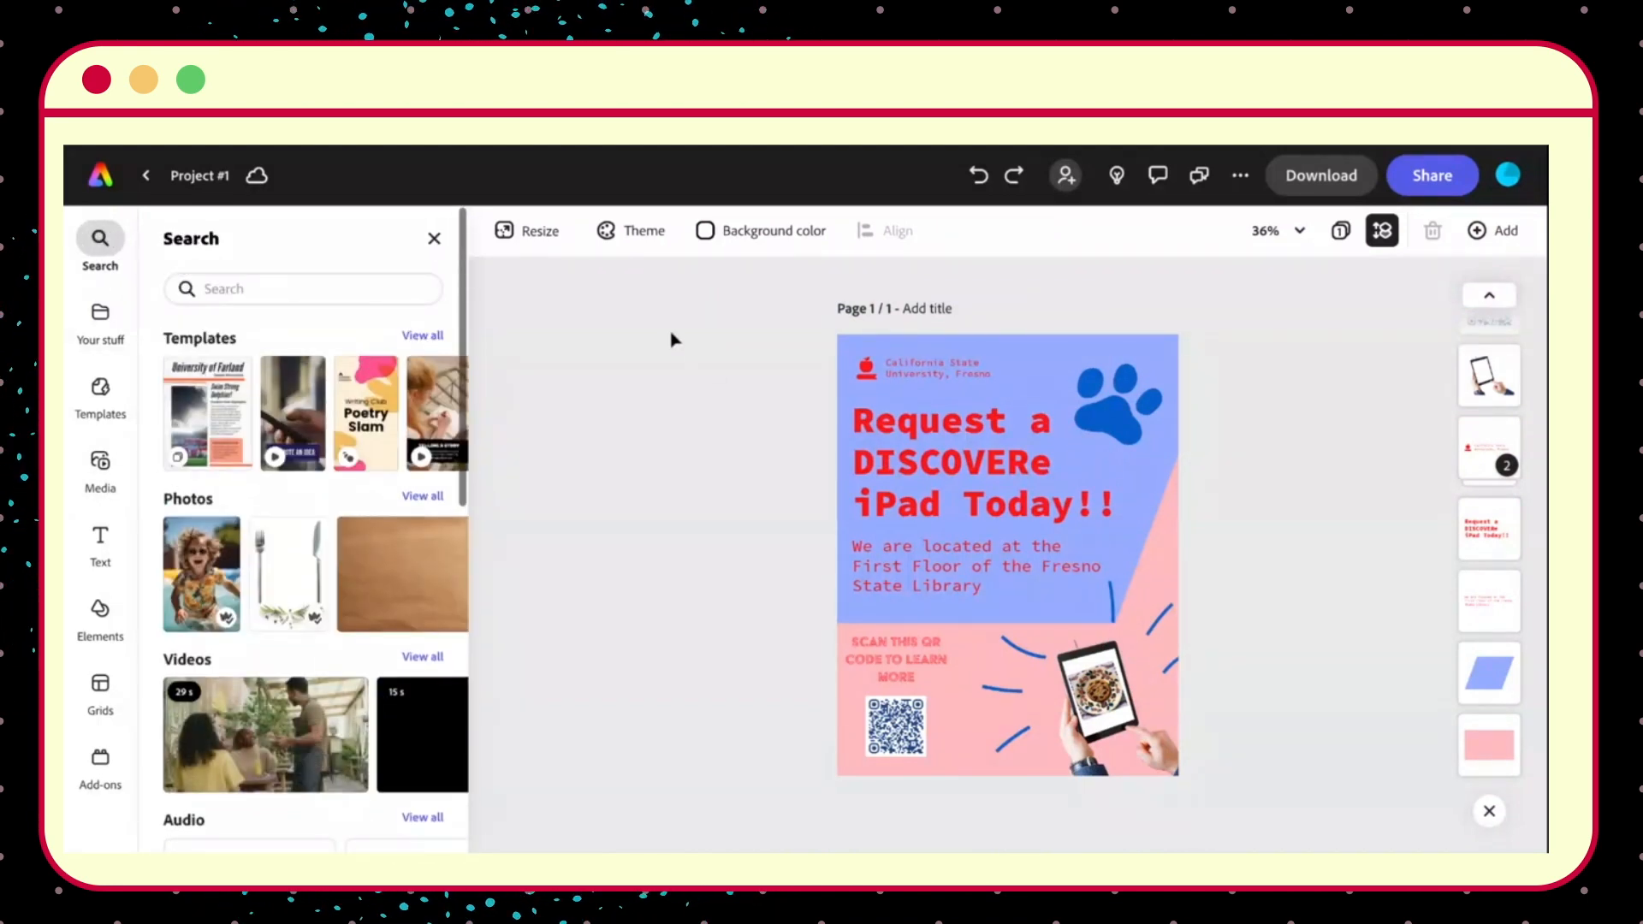
# Try the three Bold color themes shown and the first Classic color theme on the flyer.
pyautogui.click(648, 240)
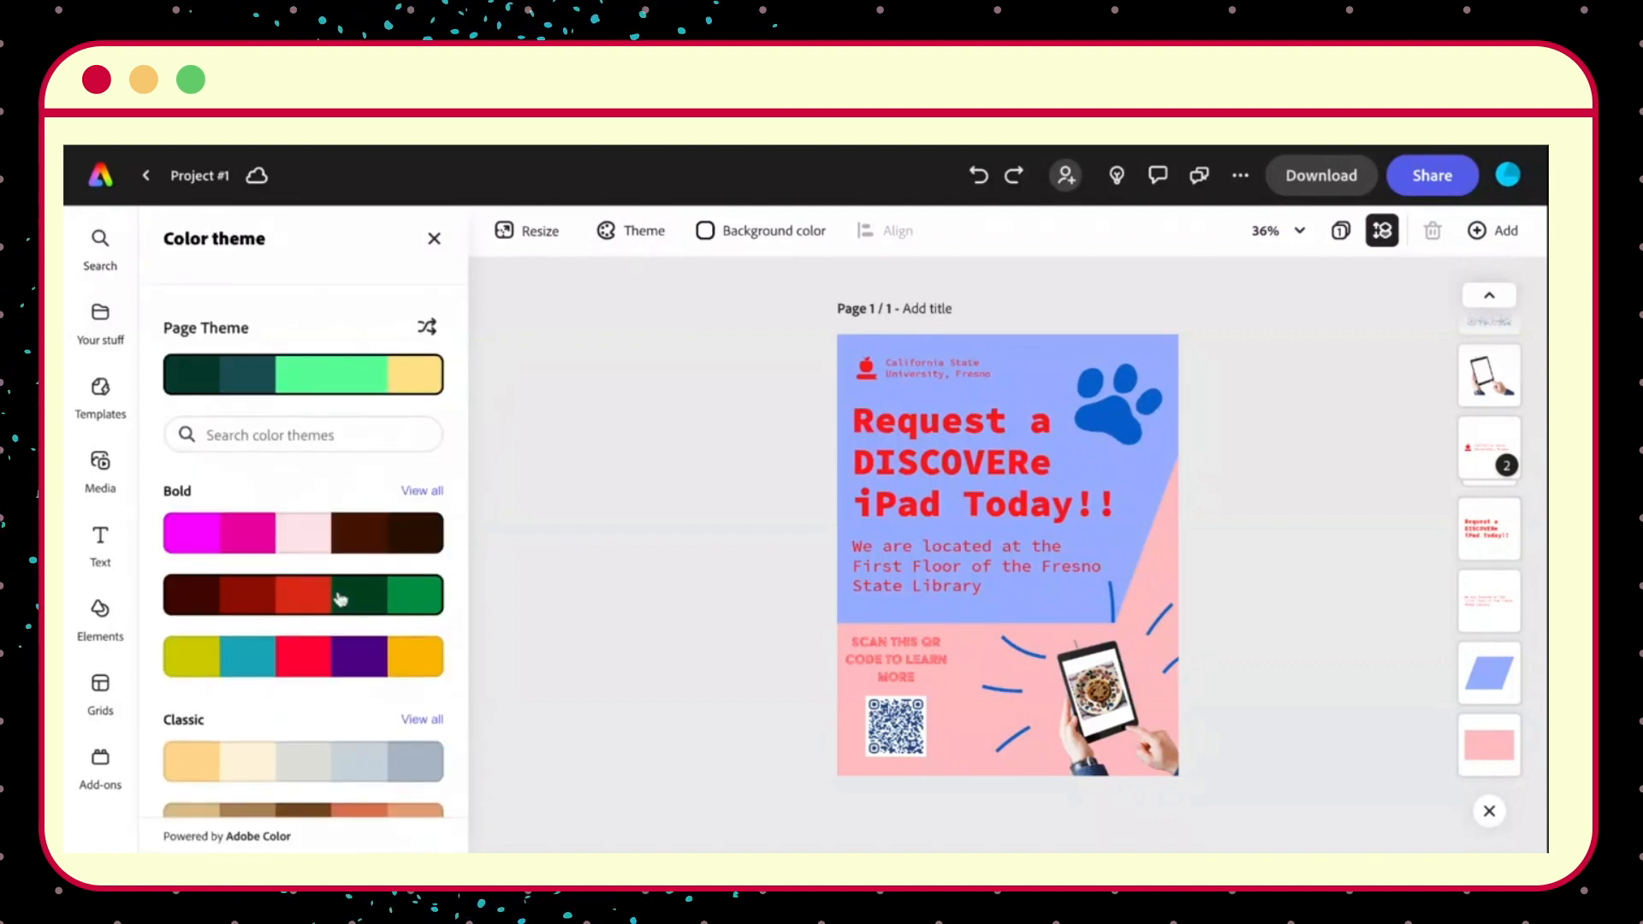
pyautogui.scroll(-1, 341, 590)
pyautogui.click(347, 537)
pyautogui.click(348, 579)
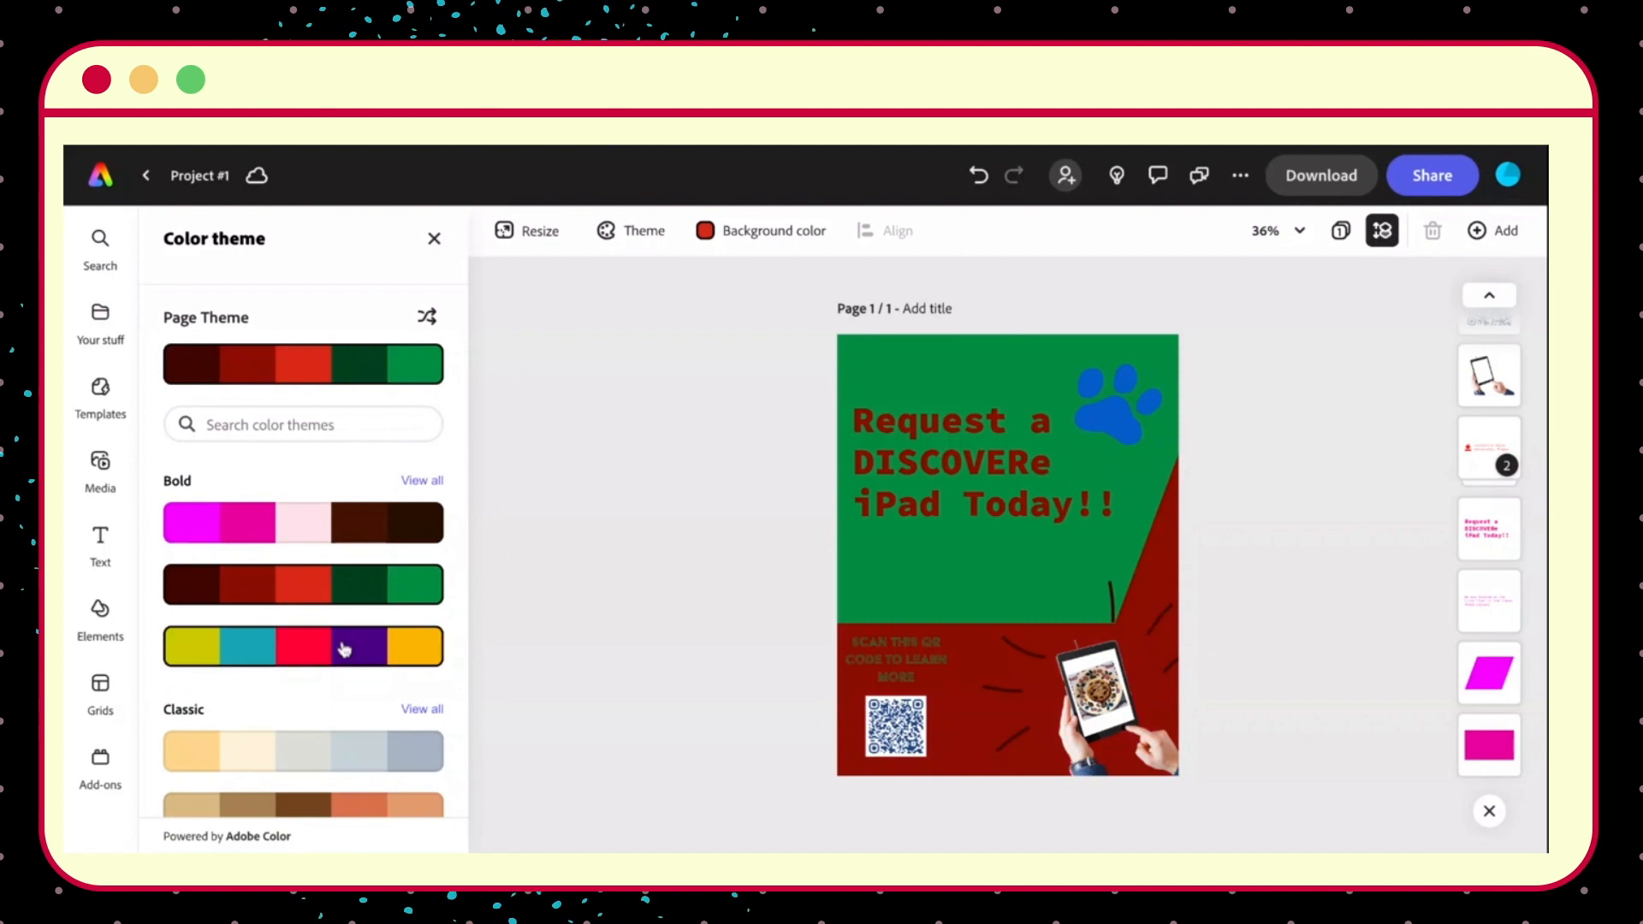
pyautogui.click(342, 647)
pyautogui.scroll(-1, 341, 654)
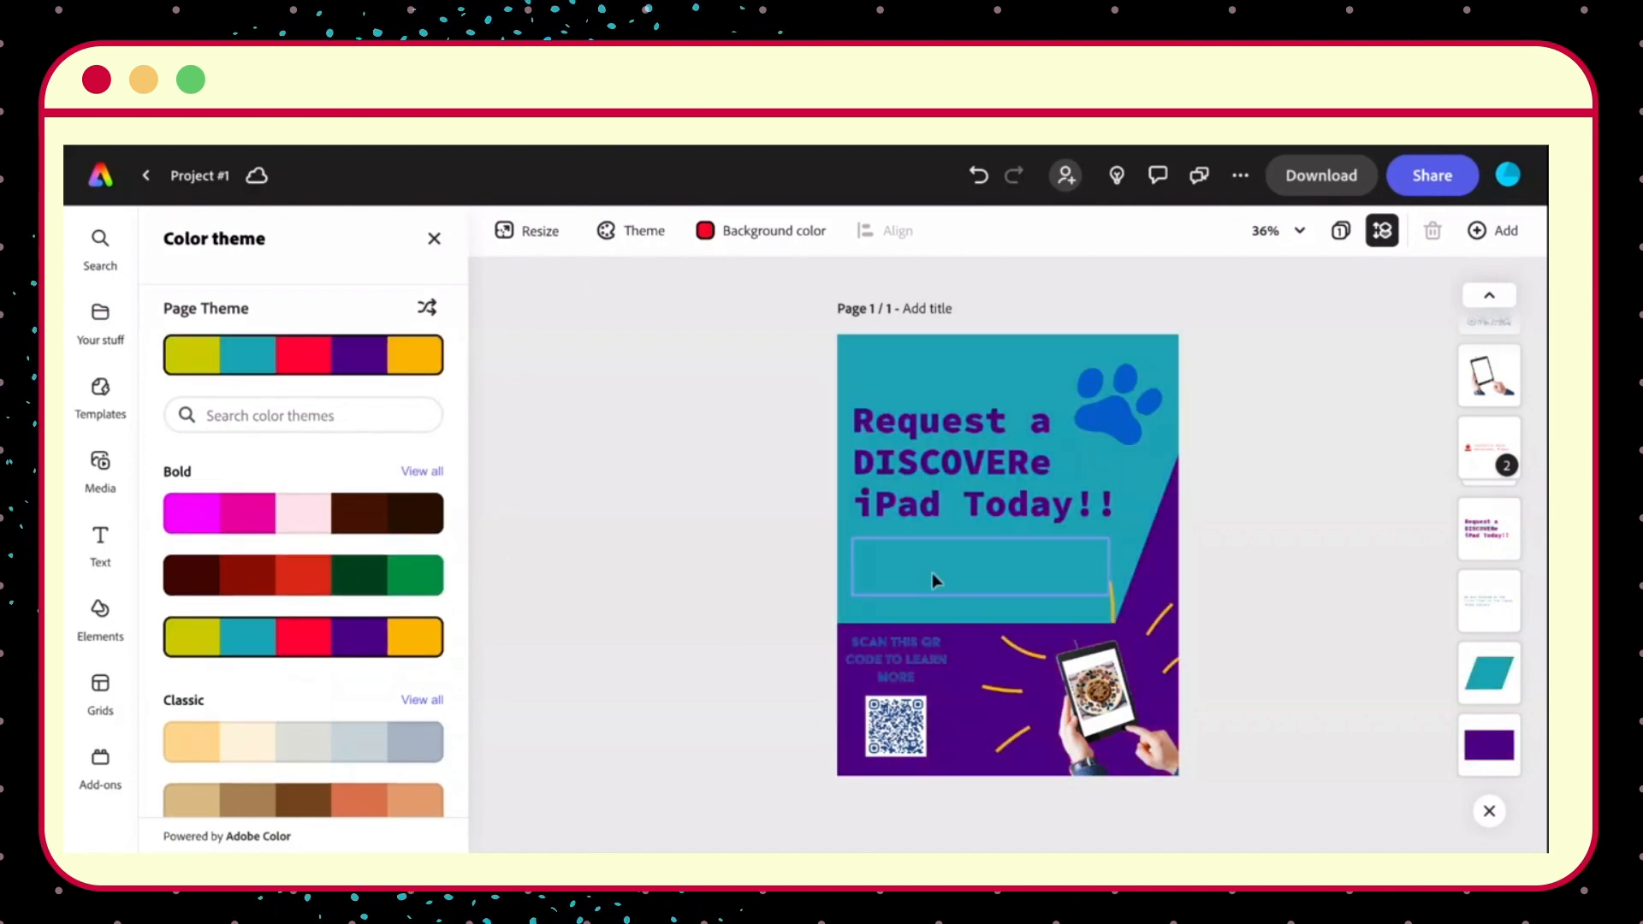
pyautogui.scroll(-1, 299, 676)
pyautogui.click(295, 699)
pyautogui.scroll(-2, 295, 699)
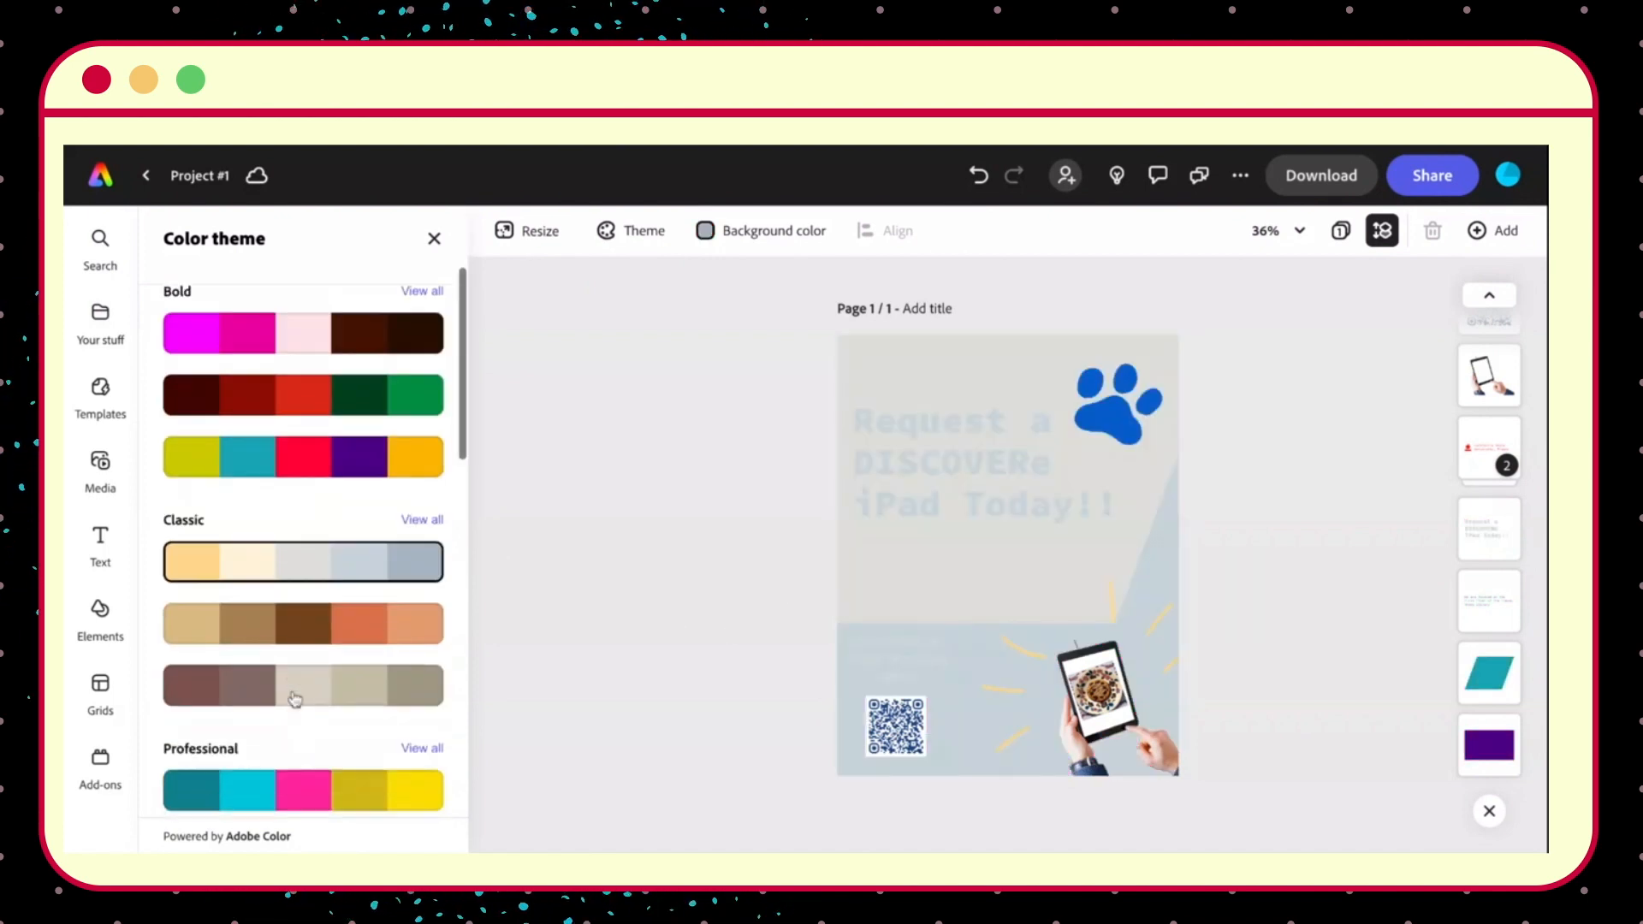
# Undo the color theme changes back to the flyer's blue, pink and red colors.
pyautogui.scroll(3, 295, 699)
pyautogui.hotkey('ctrl', 'z')
pyautogui.hotkey('ctrl', 'z')
pyautogui.hotkey('ctrl', 'z')
pyautogui.hotkey('ctrl', 'z')
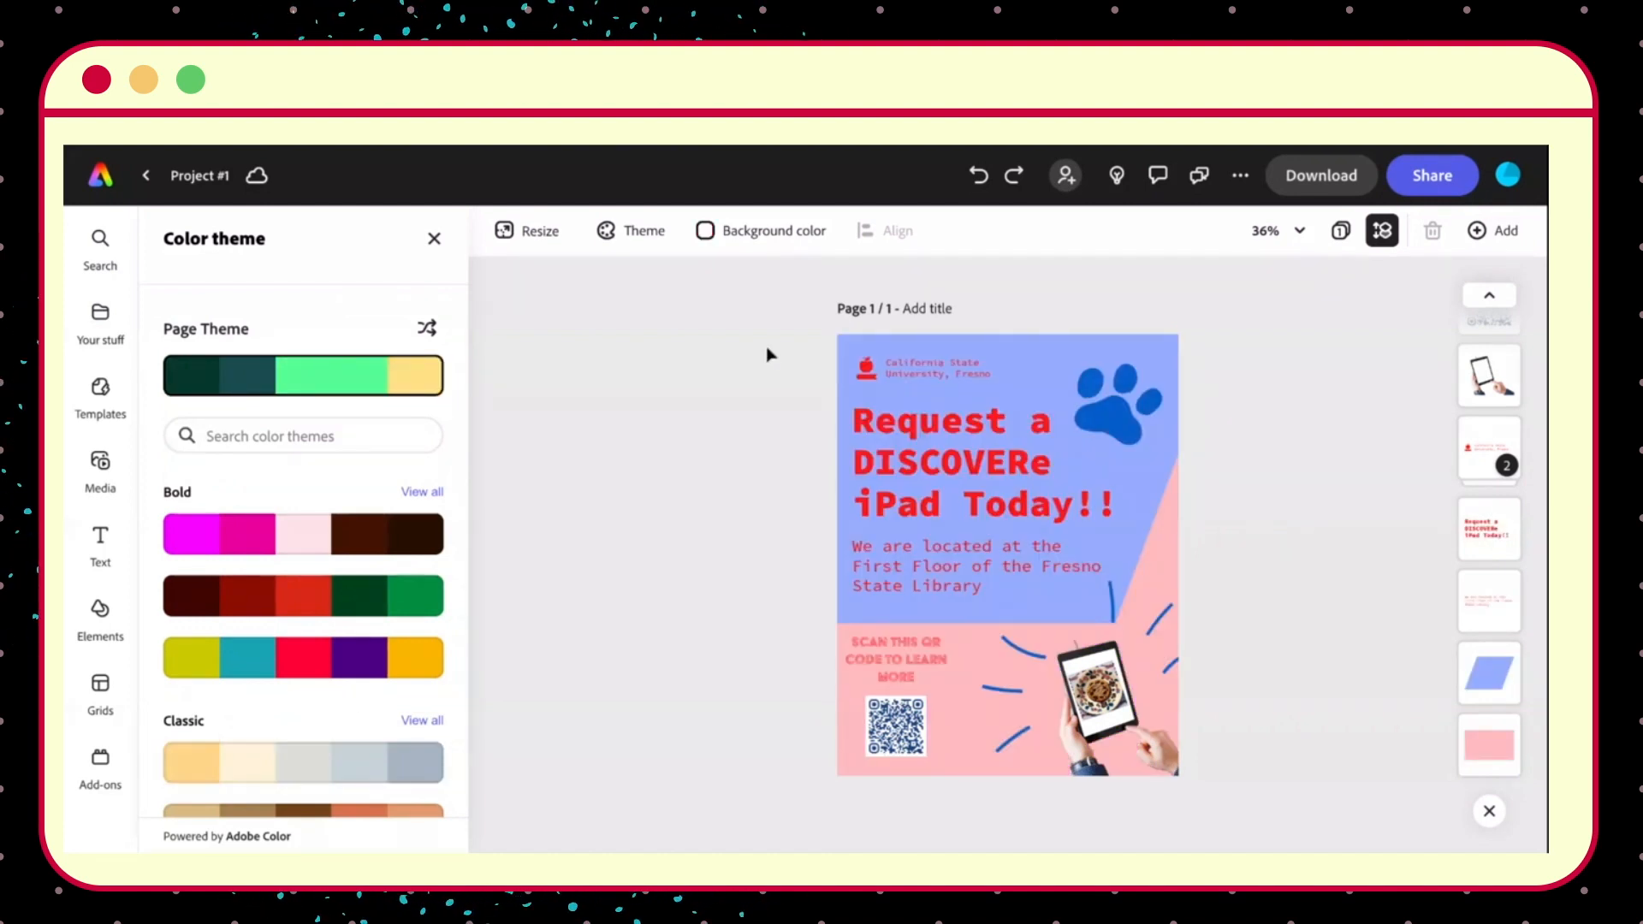
# Examine the page's background color options and the flyer's layer stack without changing anything.
pyautogui.click(762, 233)
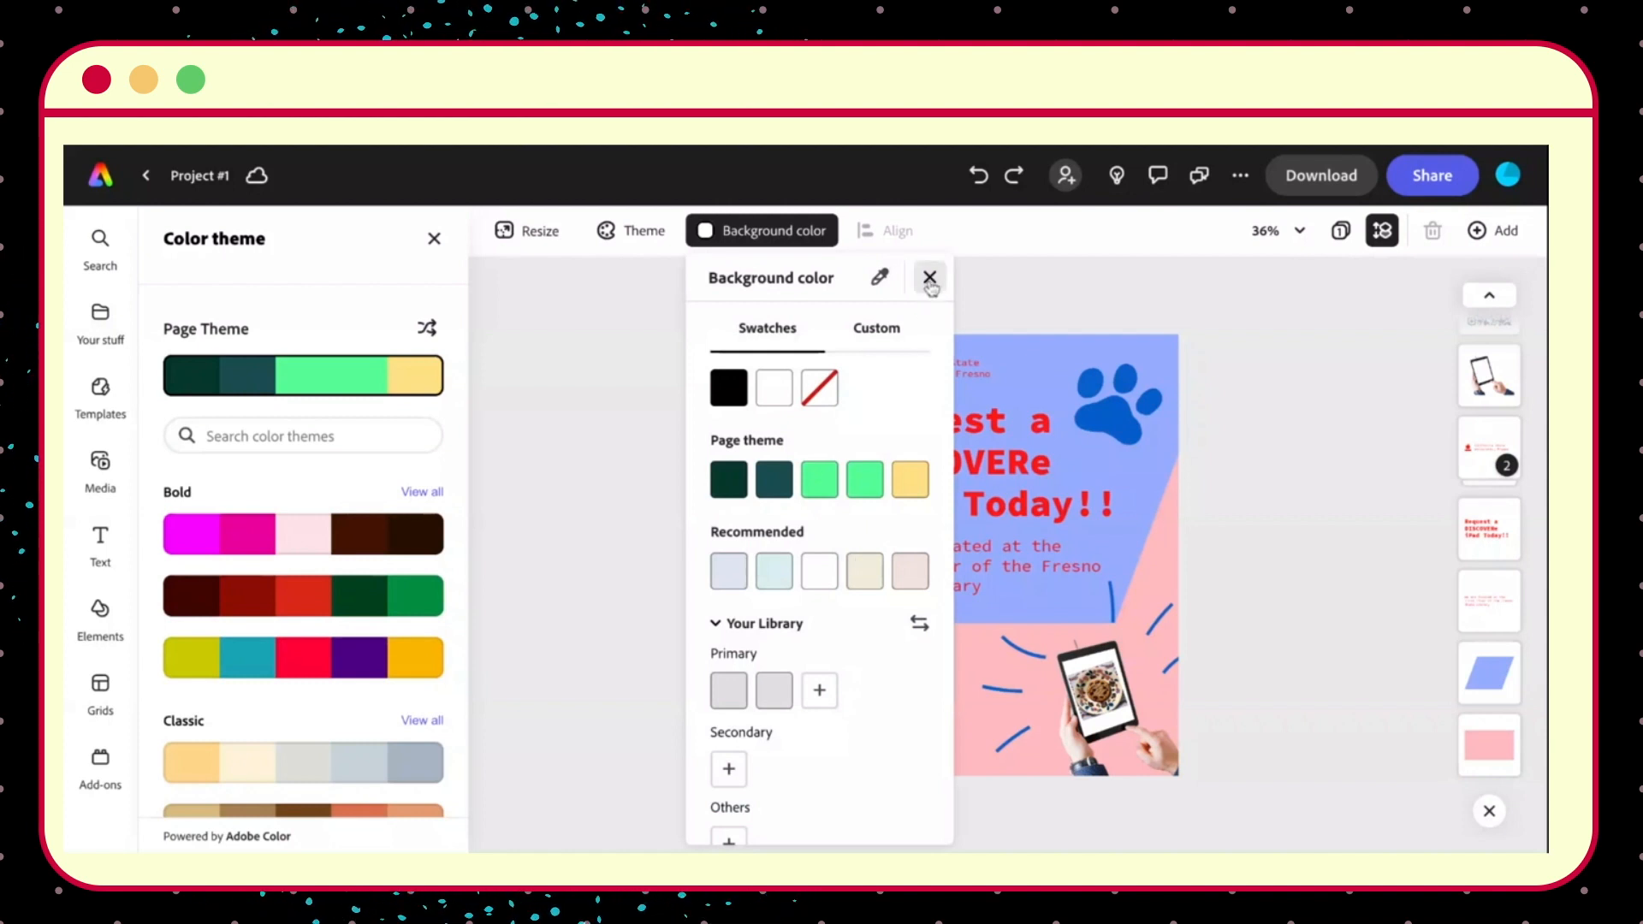
pyautogui.press('Escape')
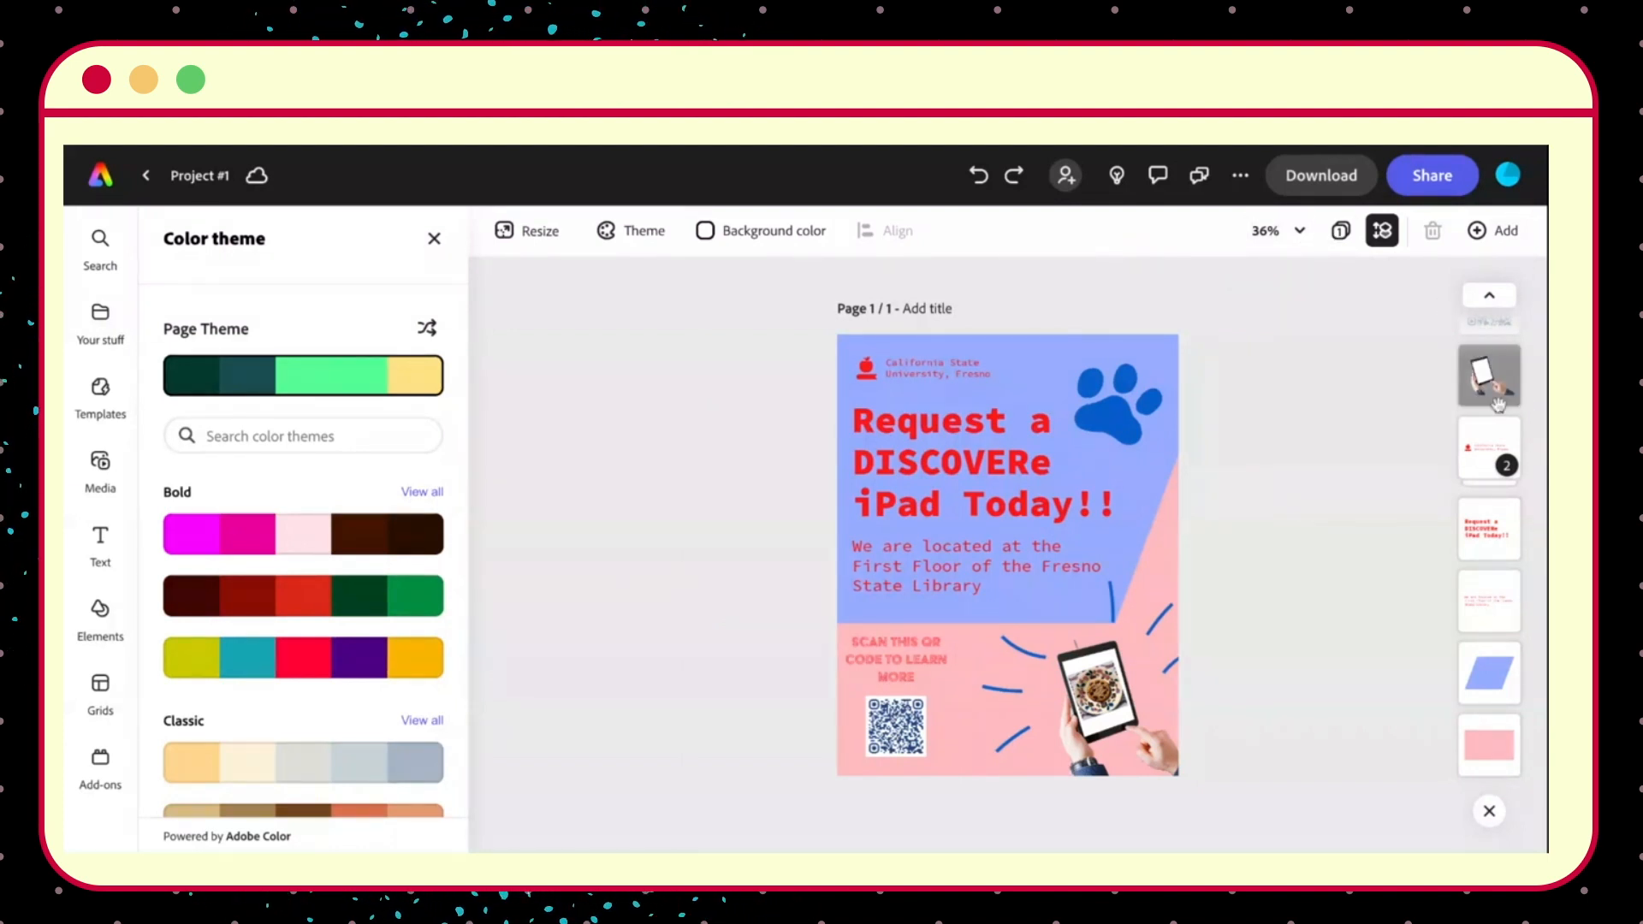
pyautogui.scroll(5, 1493, 398)
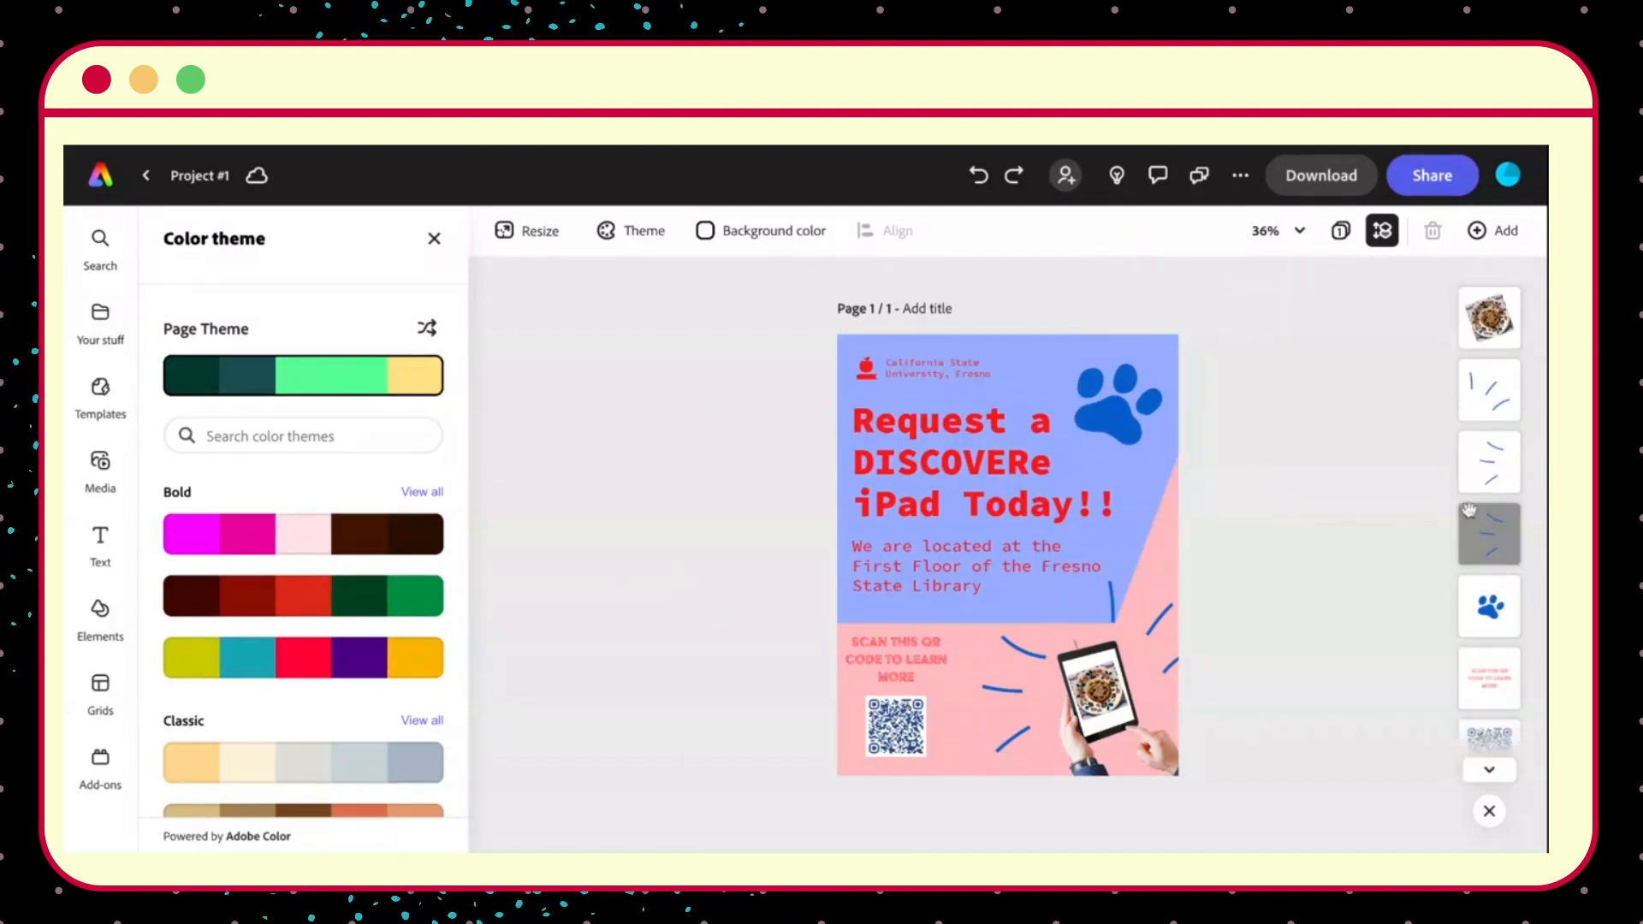
# Look through the flyer's layer stack, and examine the file's invitation field and access options without sharing it.
pyautogui.scroll(-5, 1484, 523)
pyautogui.scroll(5, 1499, 737)
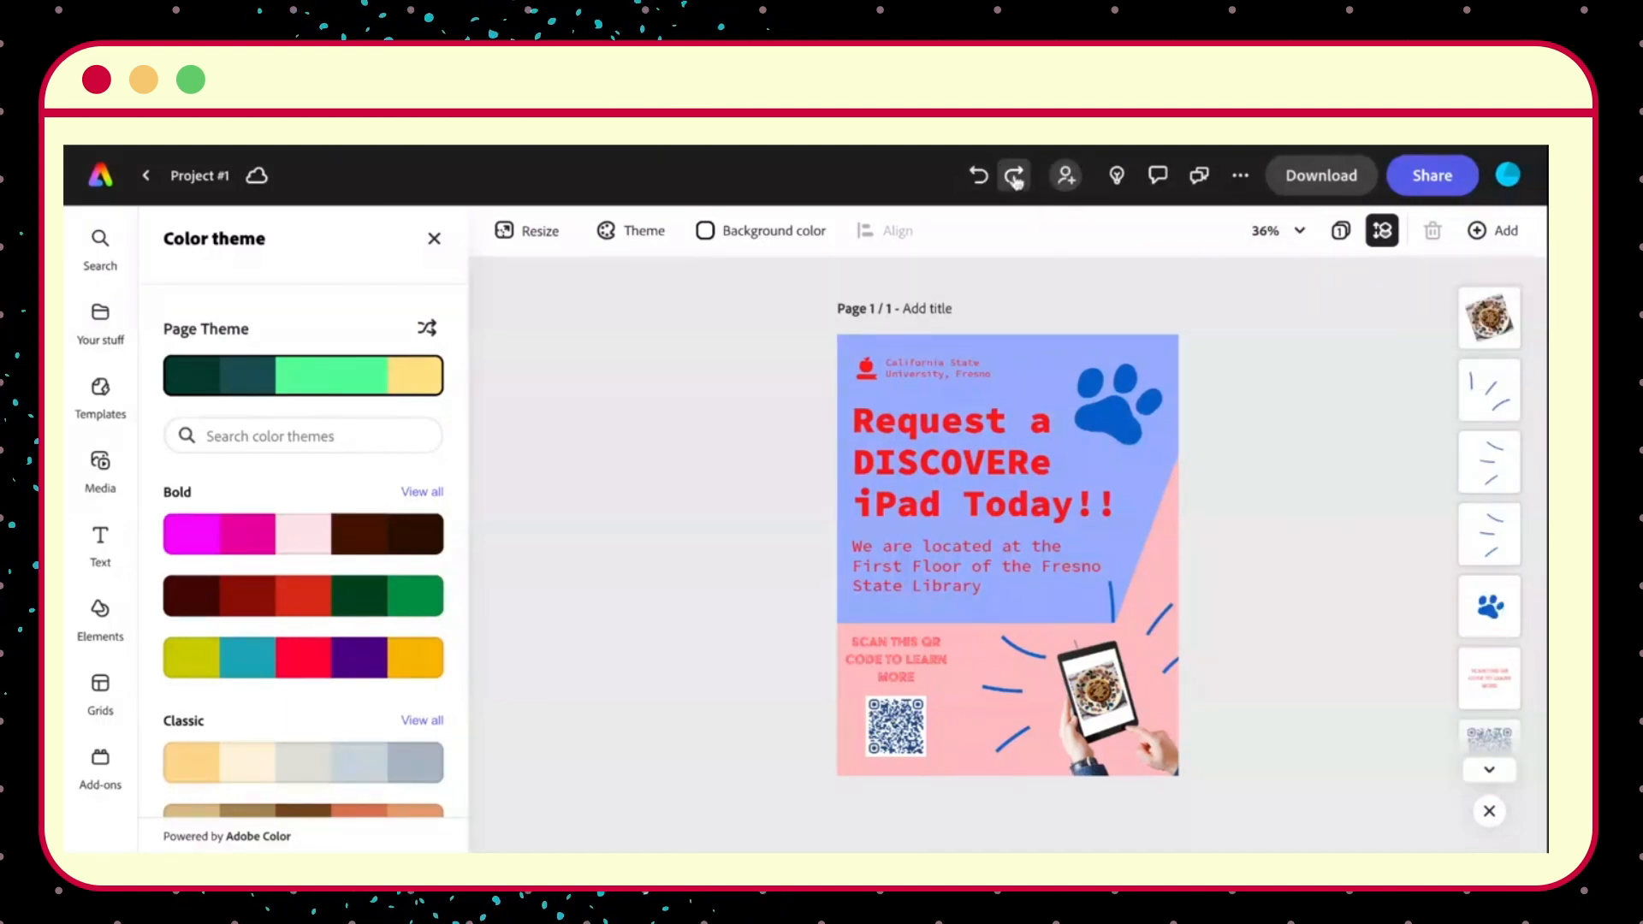
pyautogui.click(1064, 180)
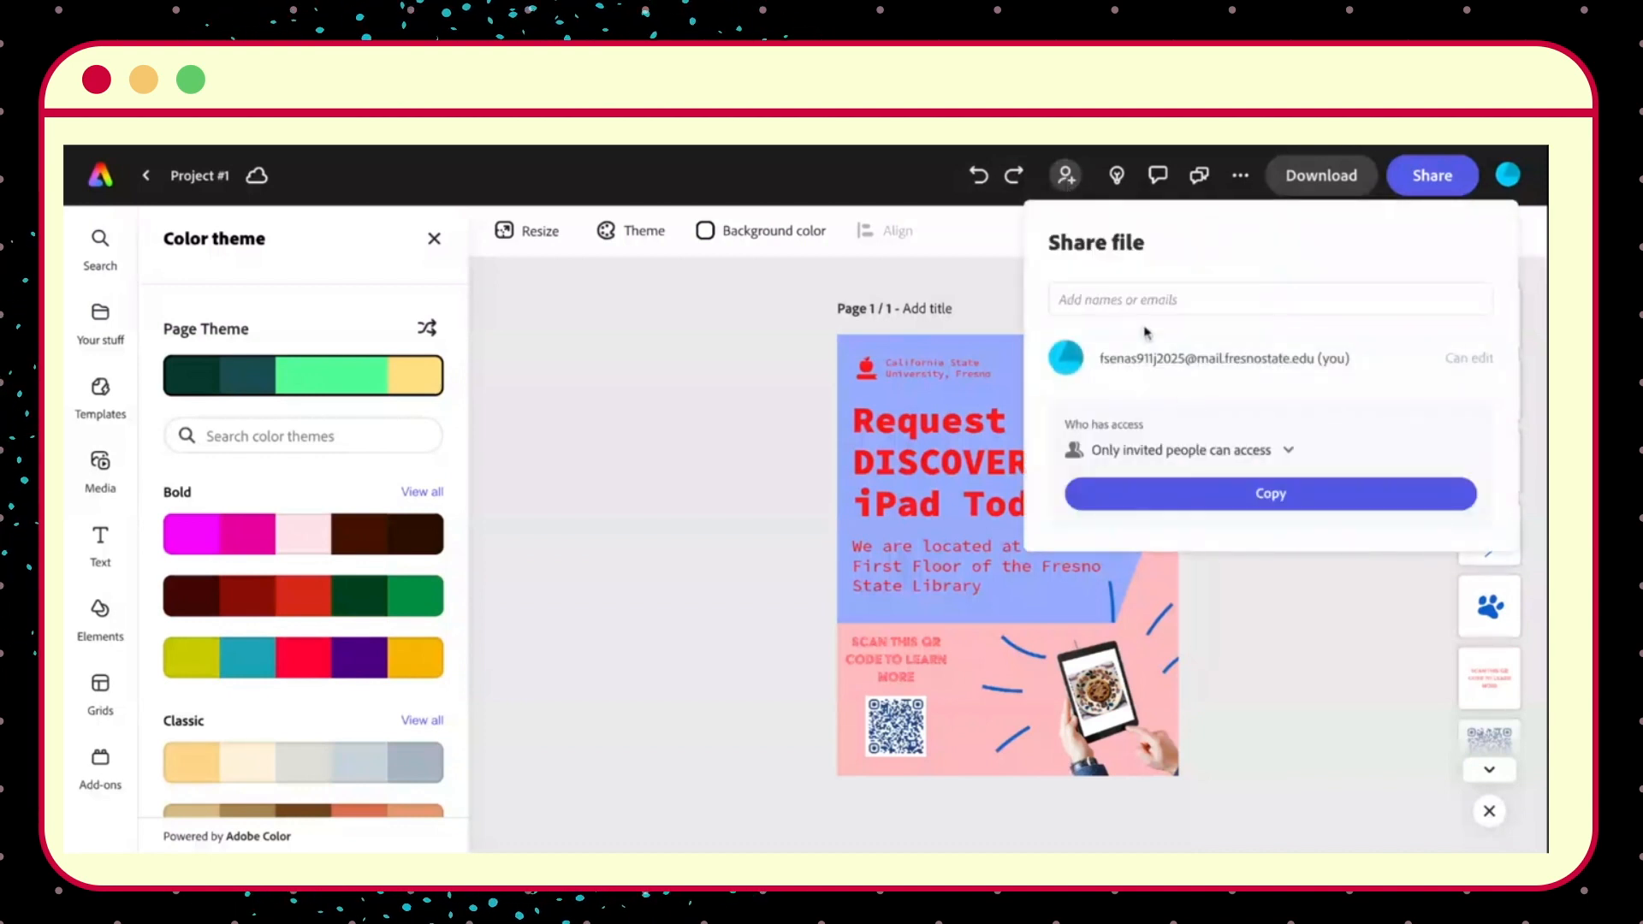
pyautogui.click(1290, 454)
pyautogui.click(1290, 453)
pyautogui.click(1224, 303)
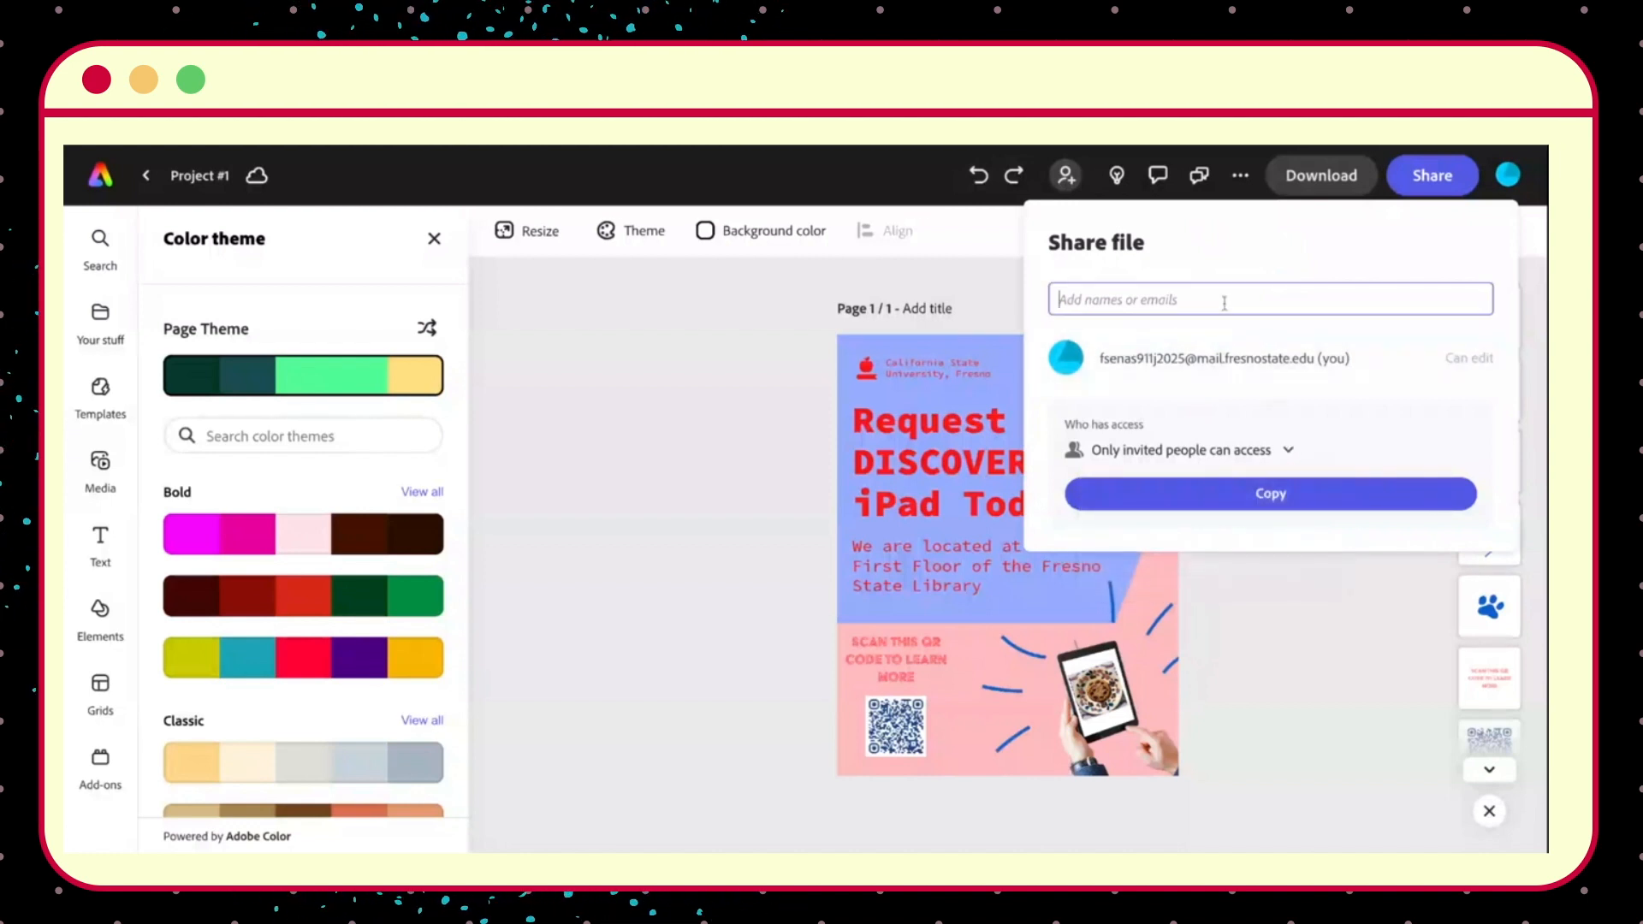
pyautogui.click(744, 398)
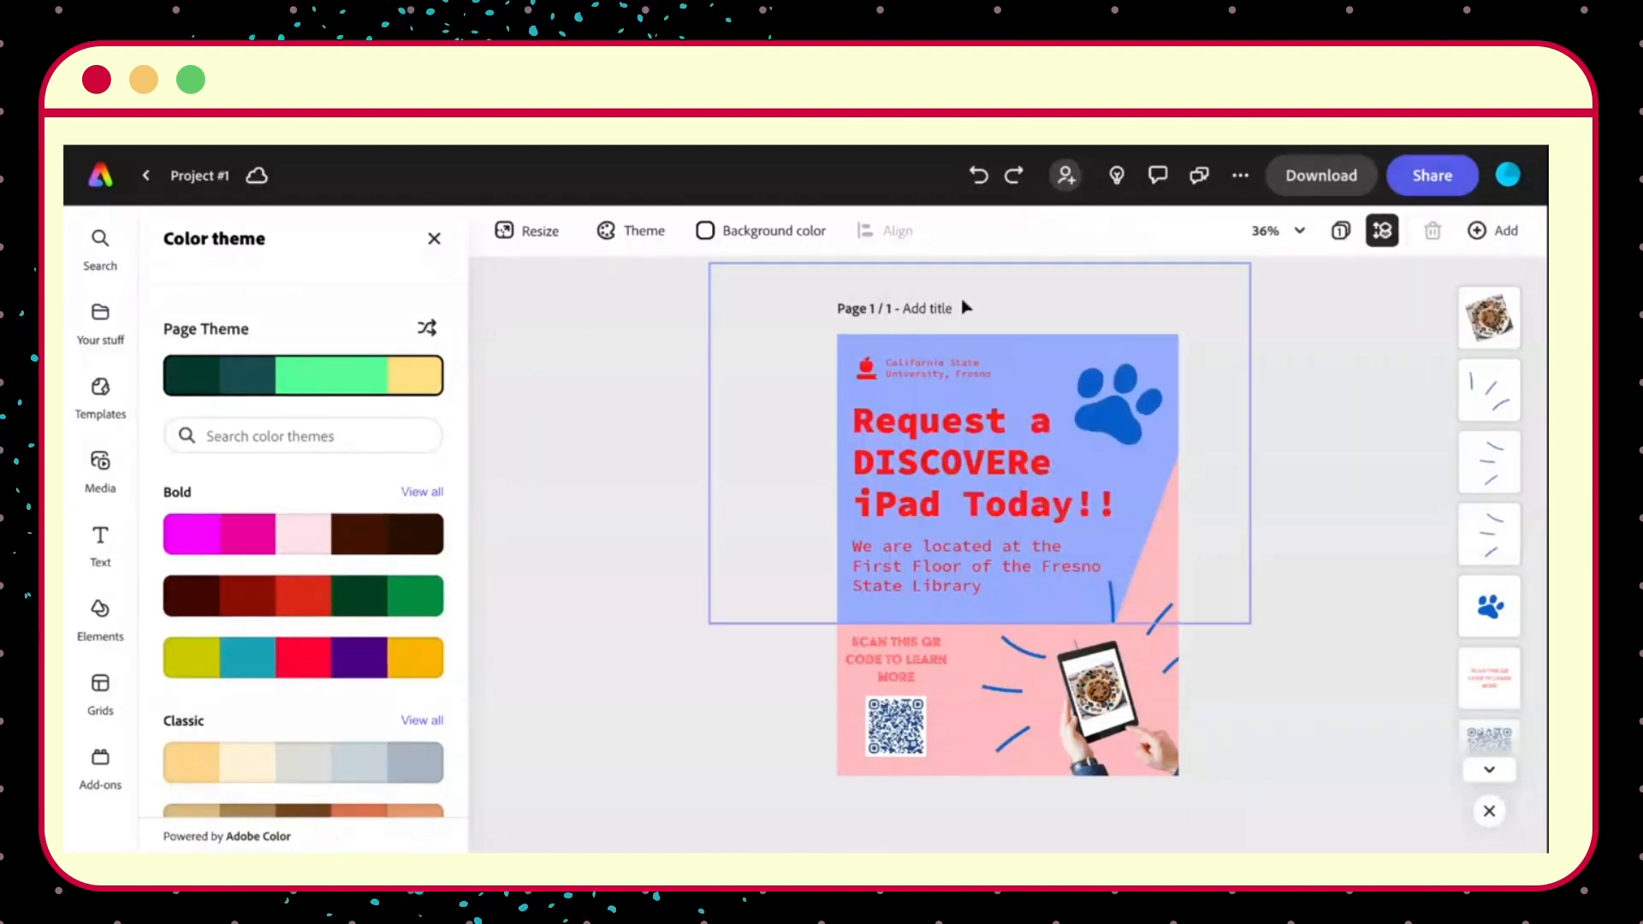
# Examine the feedback options and the additional file options, including version history, duplicating the file and making a template.
pyautogui.click(1116, 177)
pyautogui.scroll(-1, 1358, 539)
pyautogui.scroll(1, 1355, 539)
pyautogui.click(1505, 301)
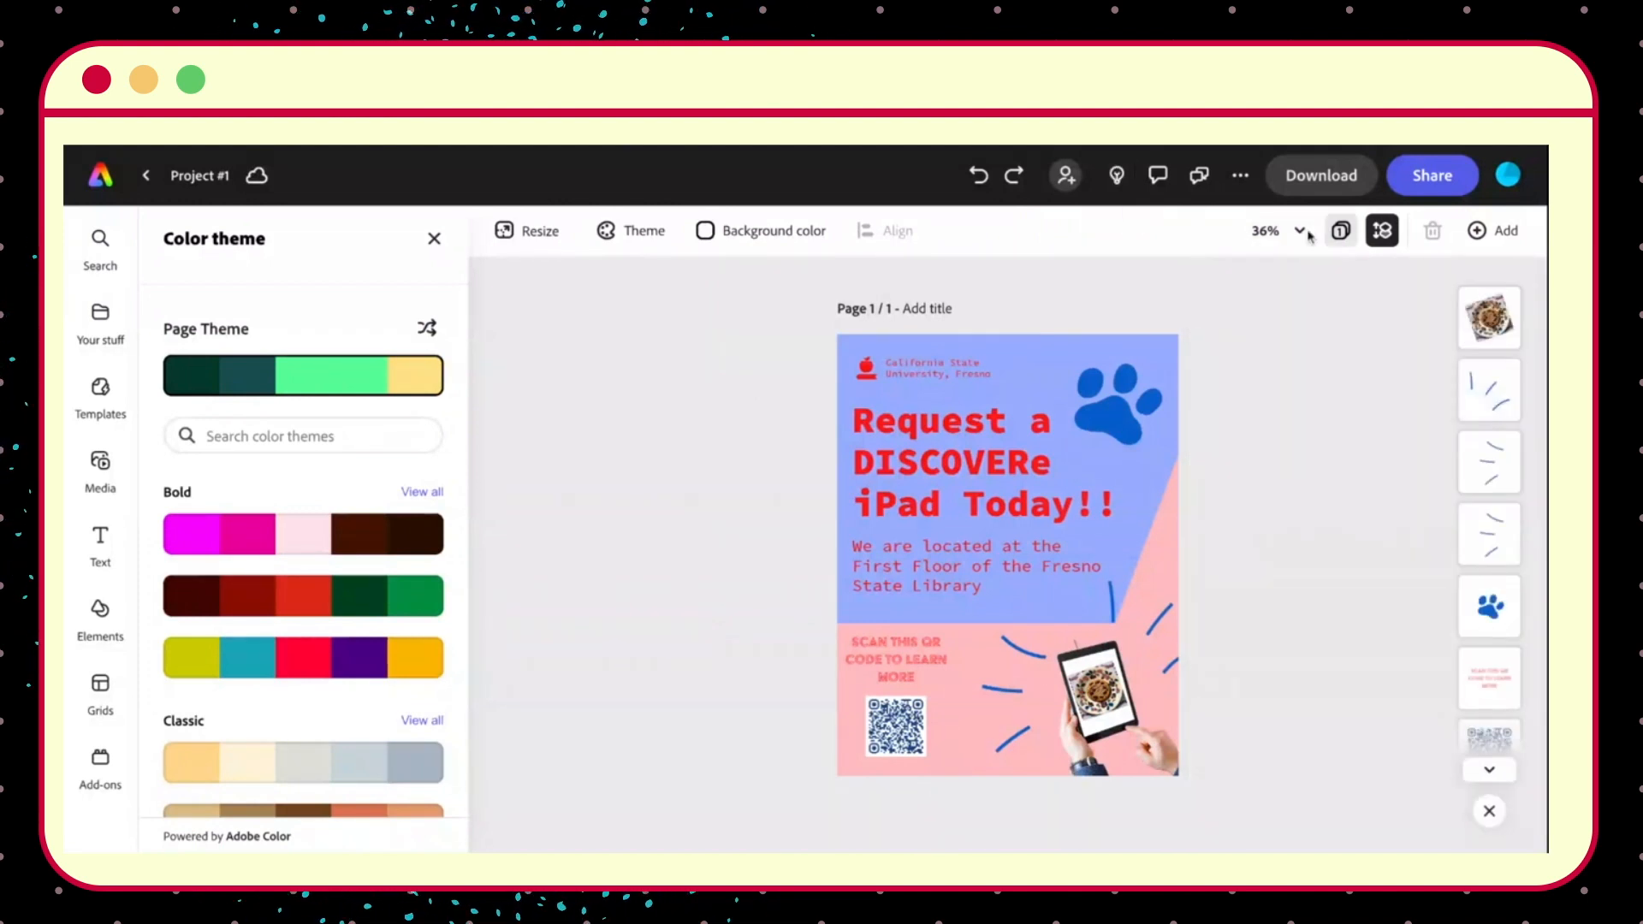
pyautogui.click(1198, 182)
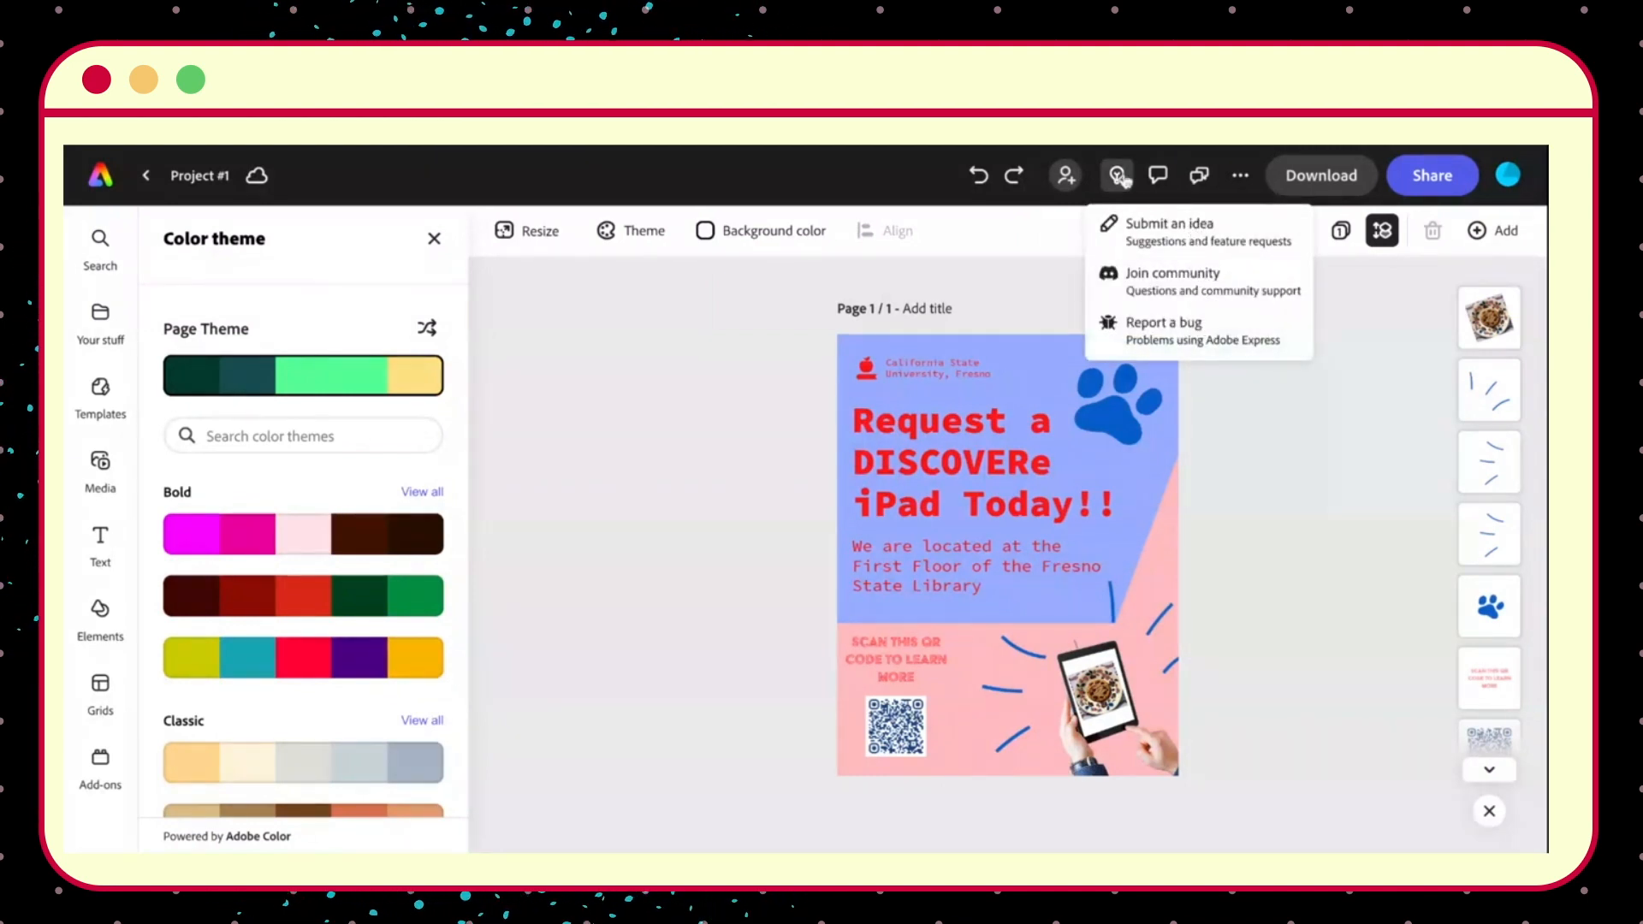
pyautogui.click(1238, 177)
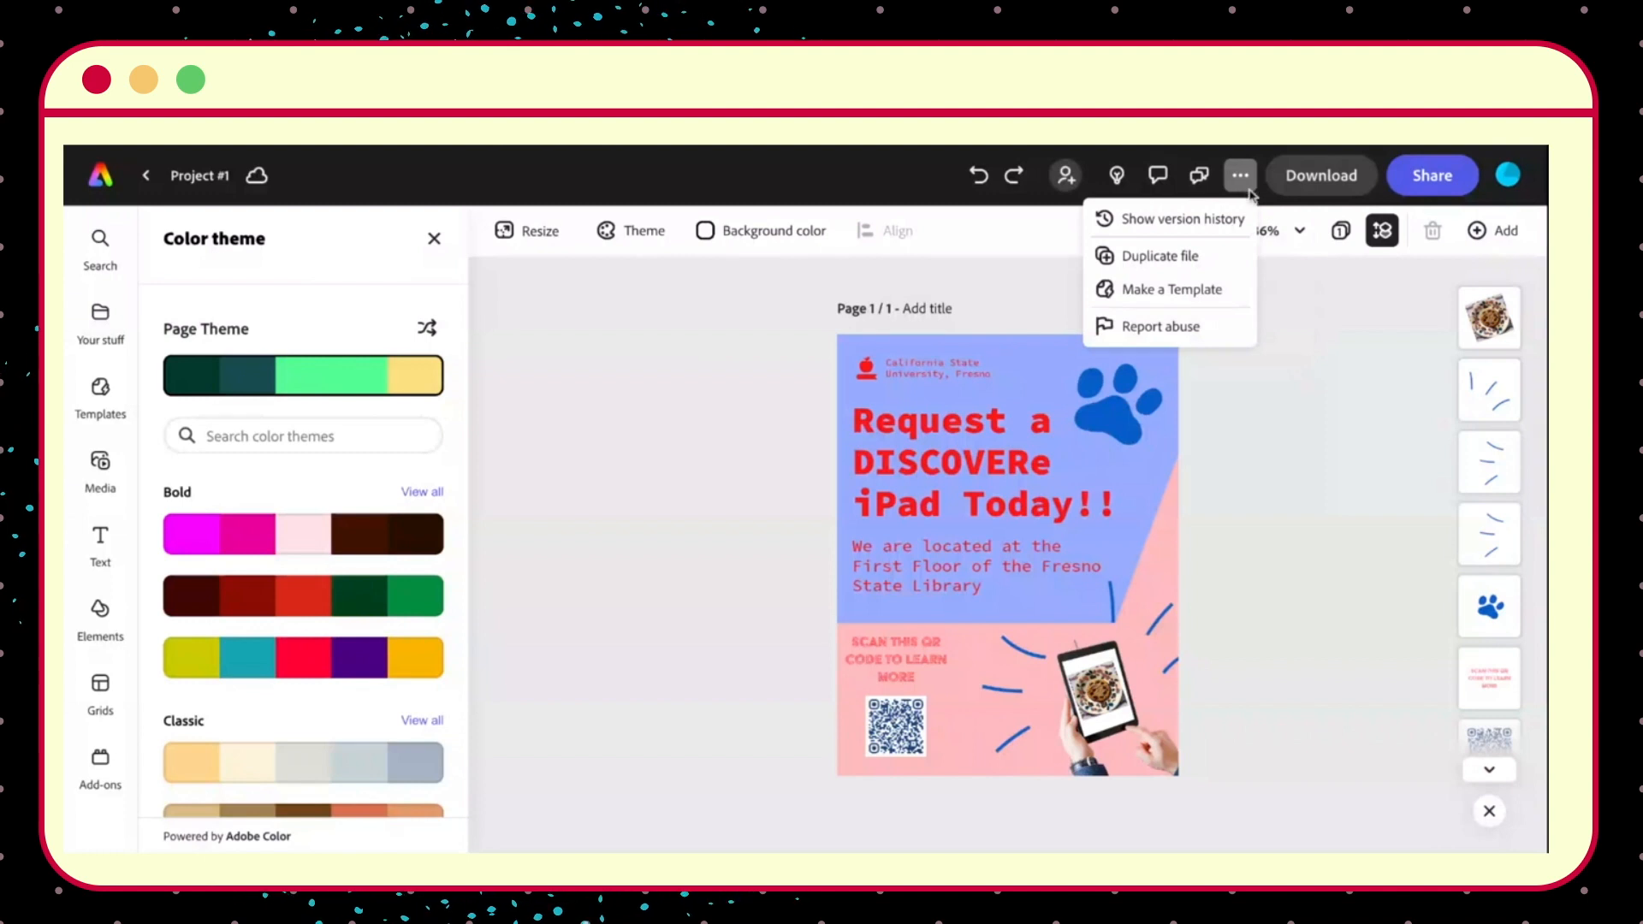
pyautogui.click(1286, 393)
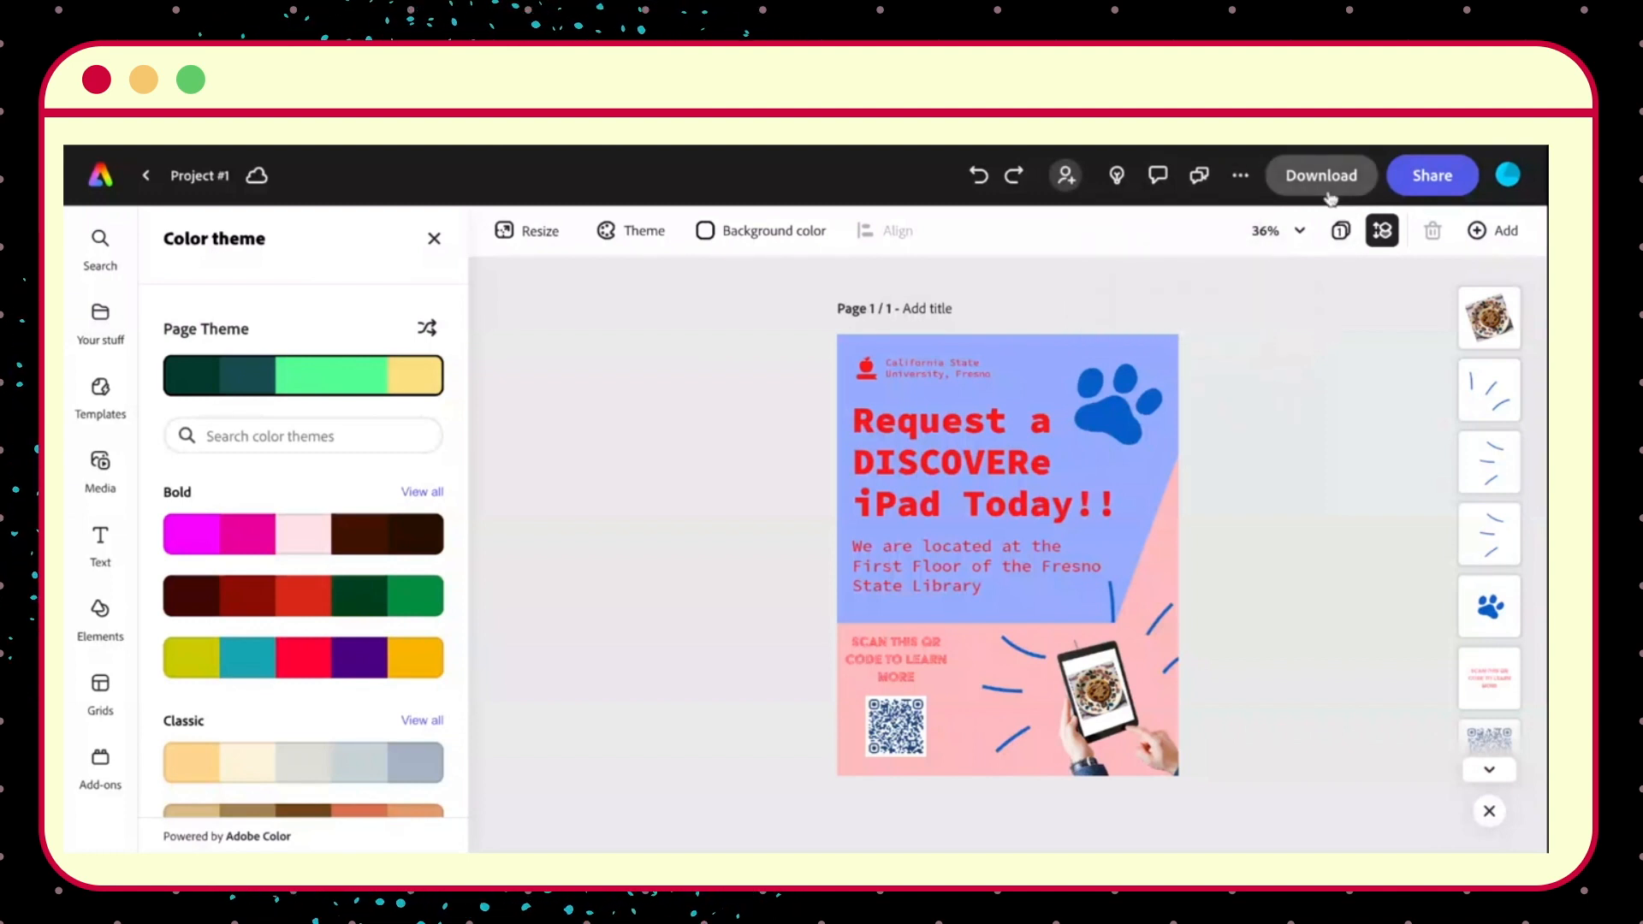
# Examine the collaborator invitation and web publishing options for the flyer, and close them without publishing.
pyautogui.click(1453, 174)
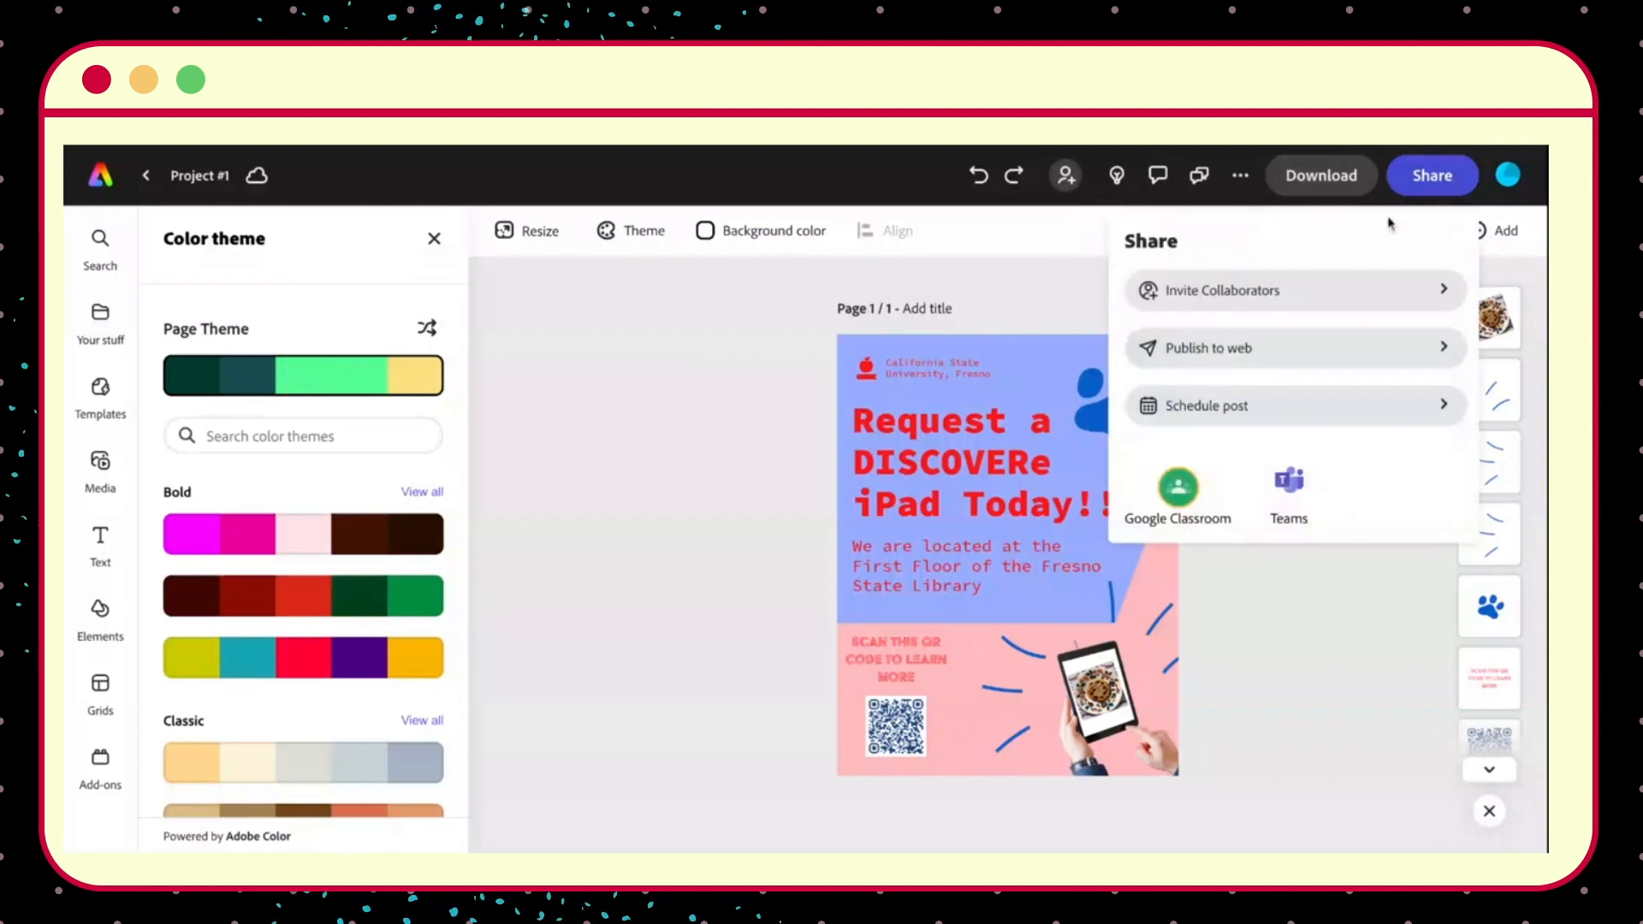
pyautogui.click(1292, 311)
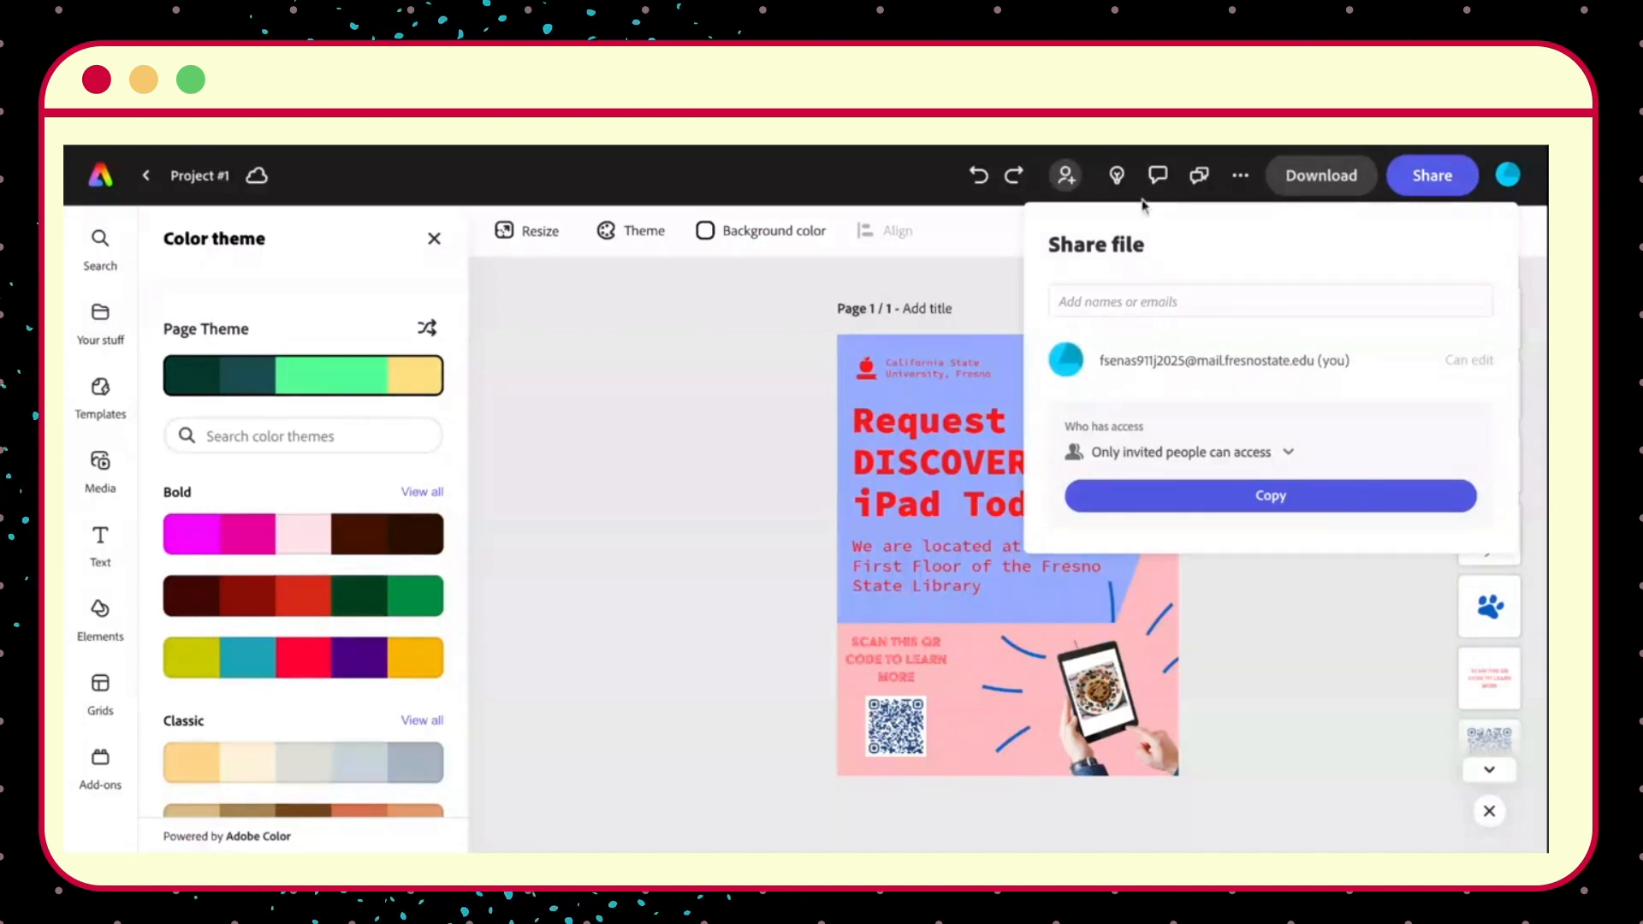
pyautogui.click(1458, 182)
pyautogui.click(1446, 176)
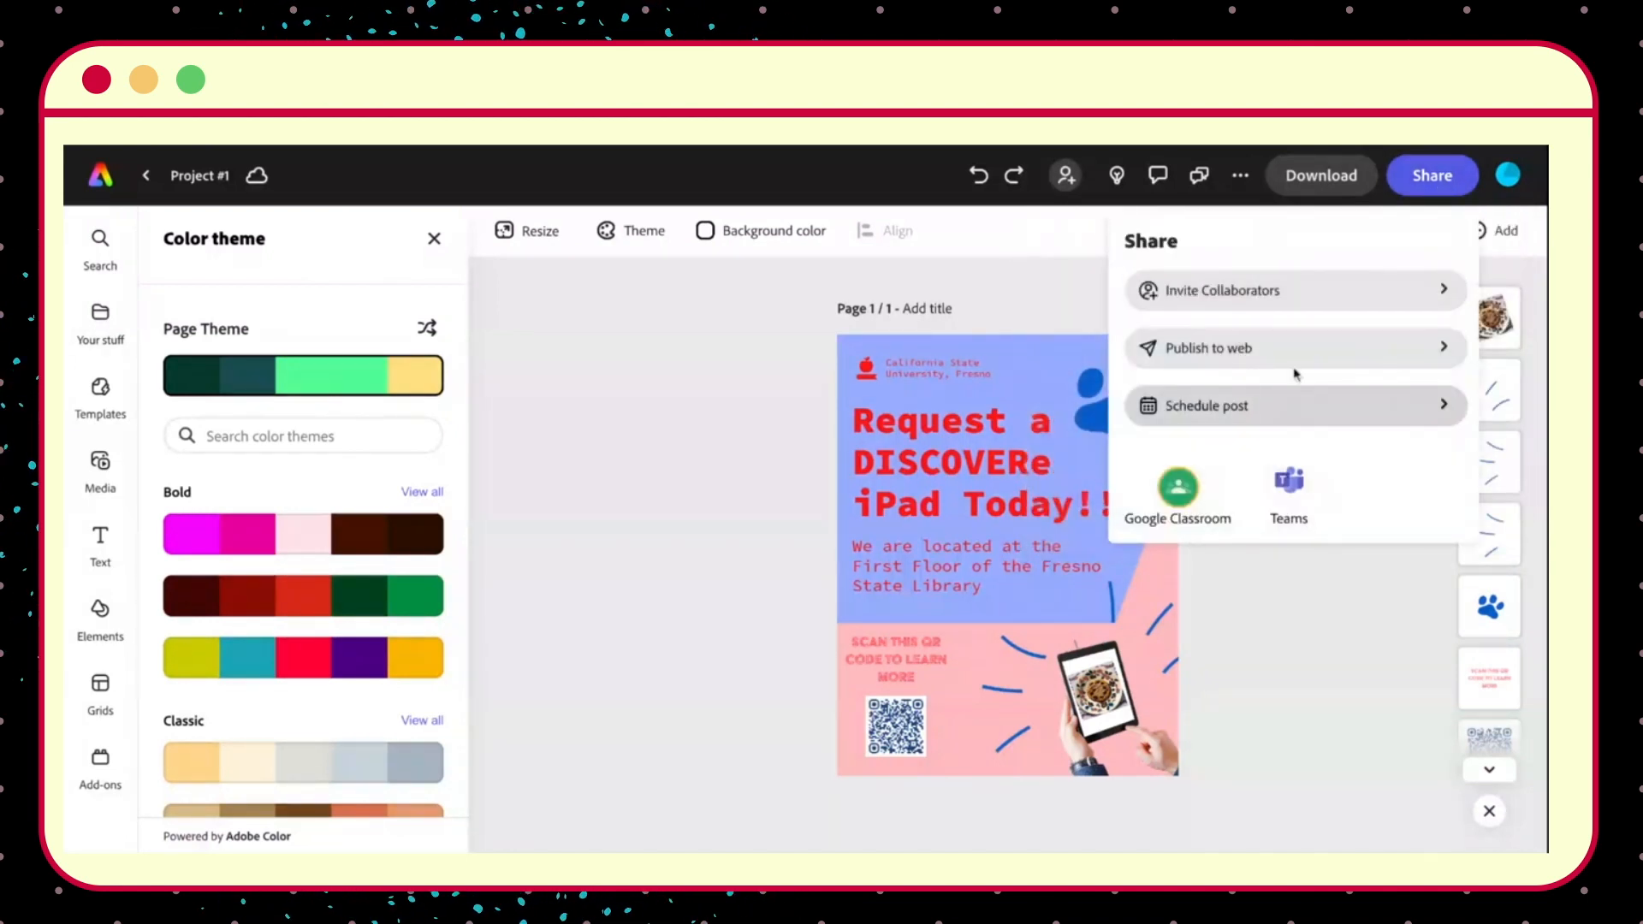
pyautogui.click(1294, 364)
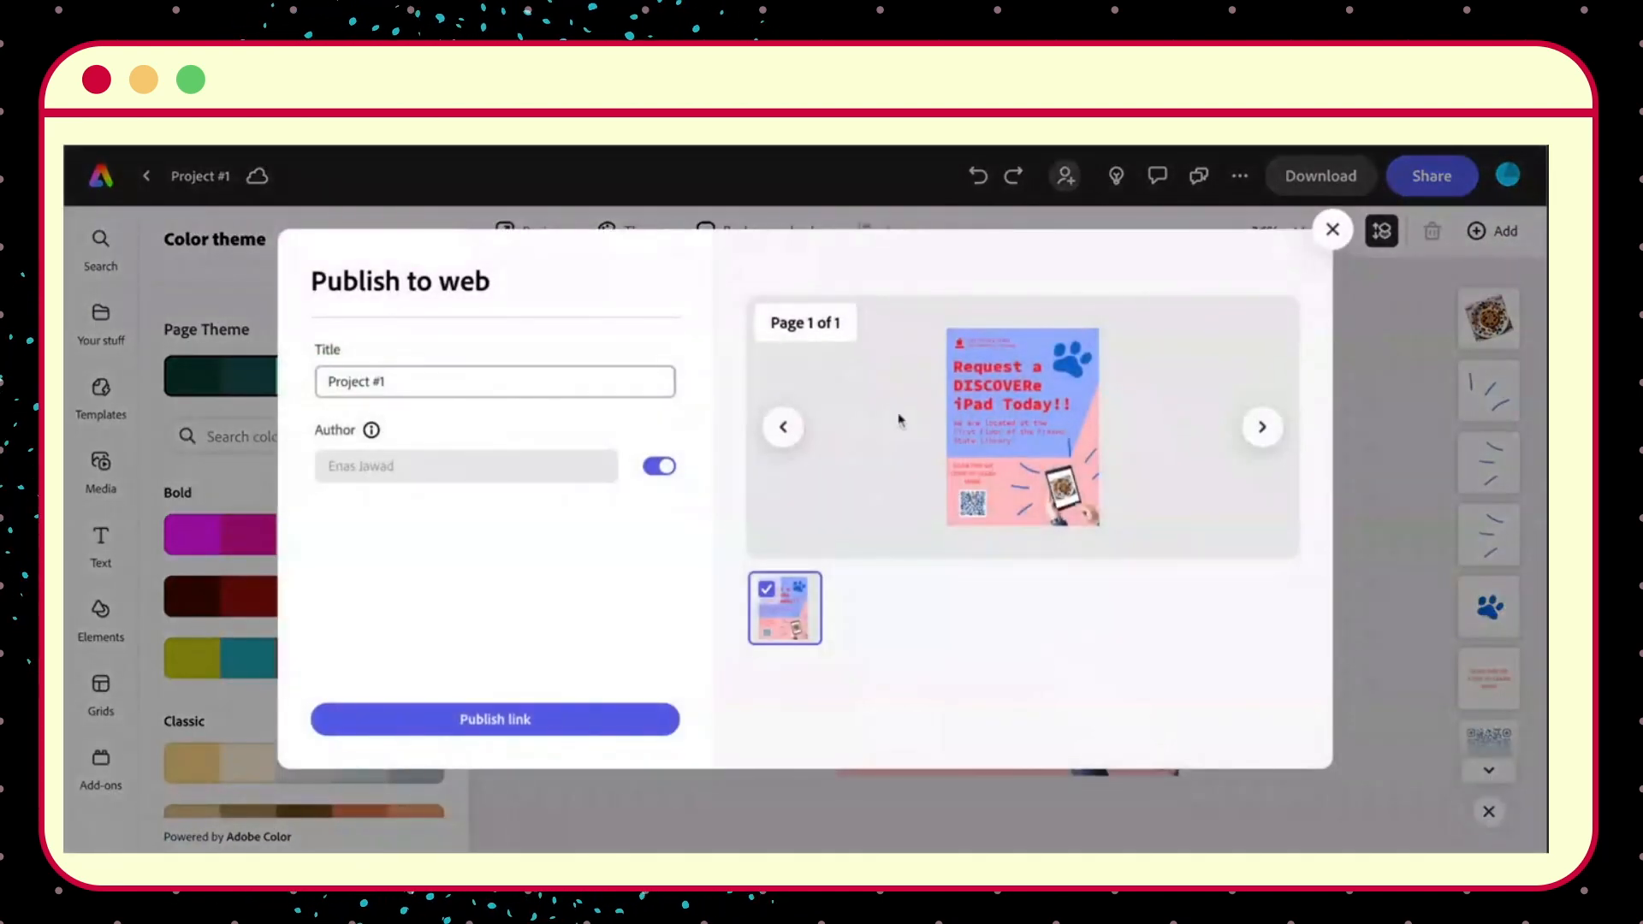
pyautogui.click(1331, 239)
# Download the flyer in PDF format (Best for documents).
pyautogui.click(1322, 190)
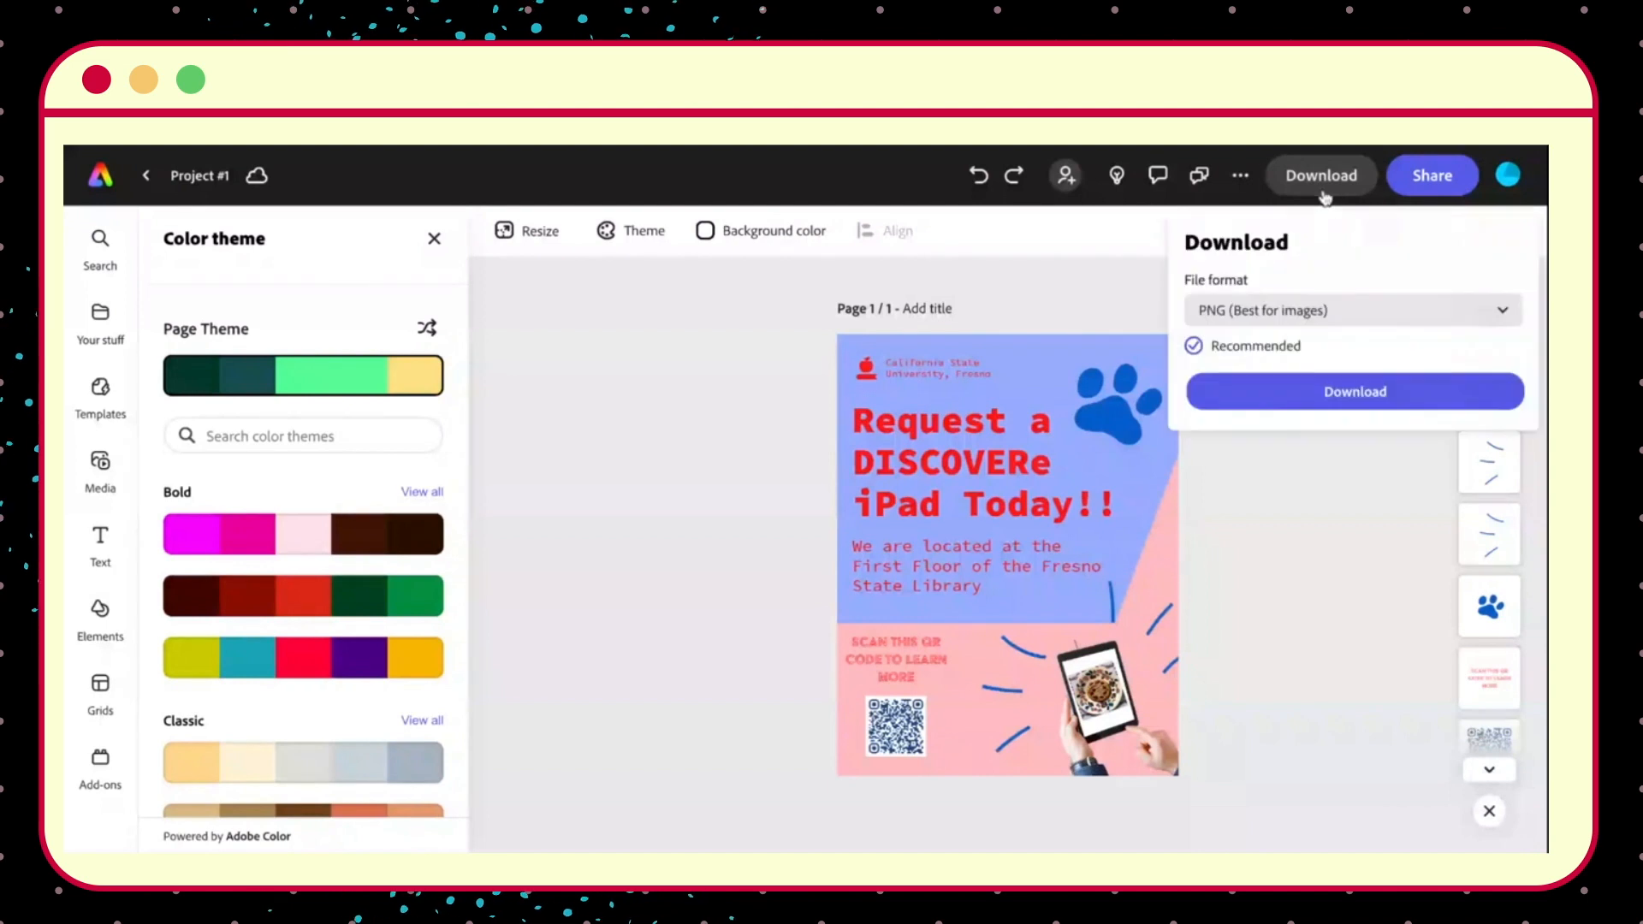
pyautogui.click(1311, 312)
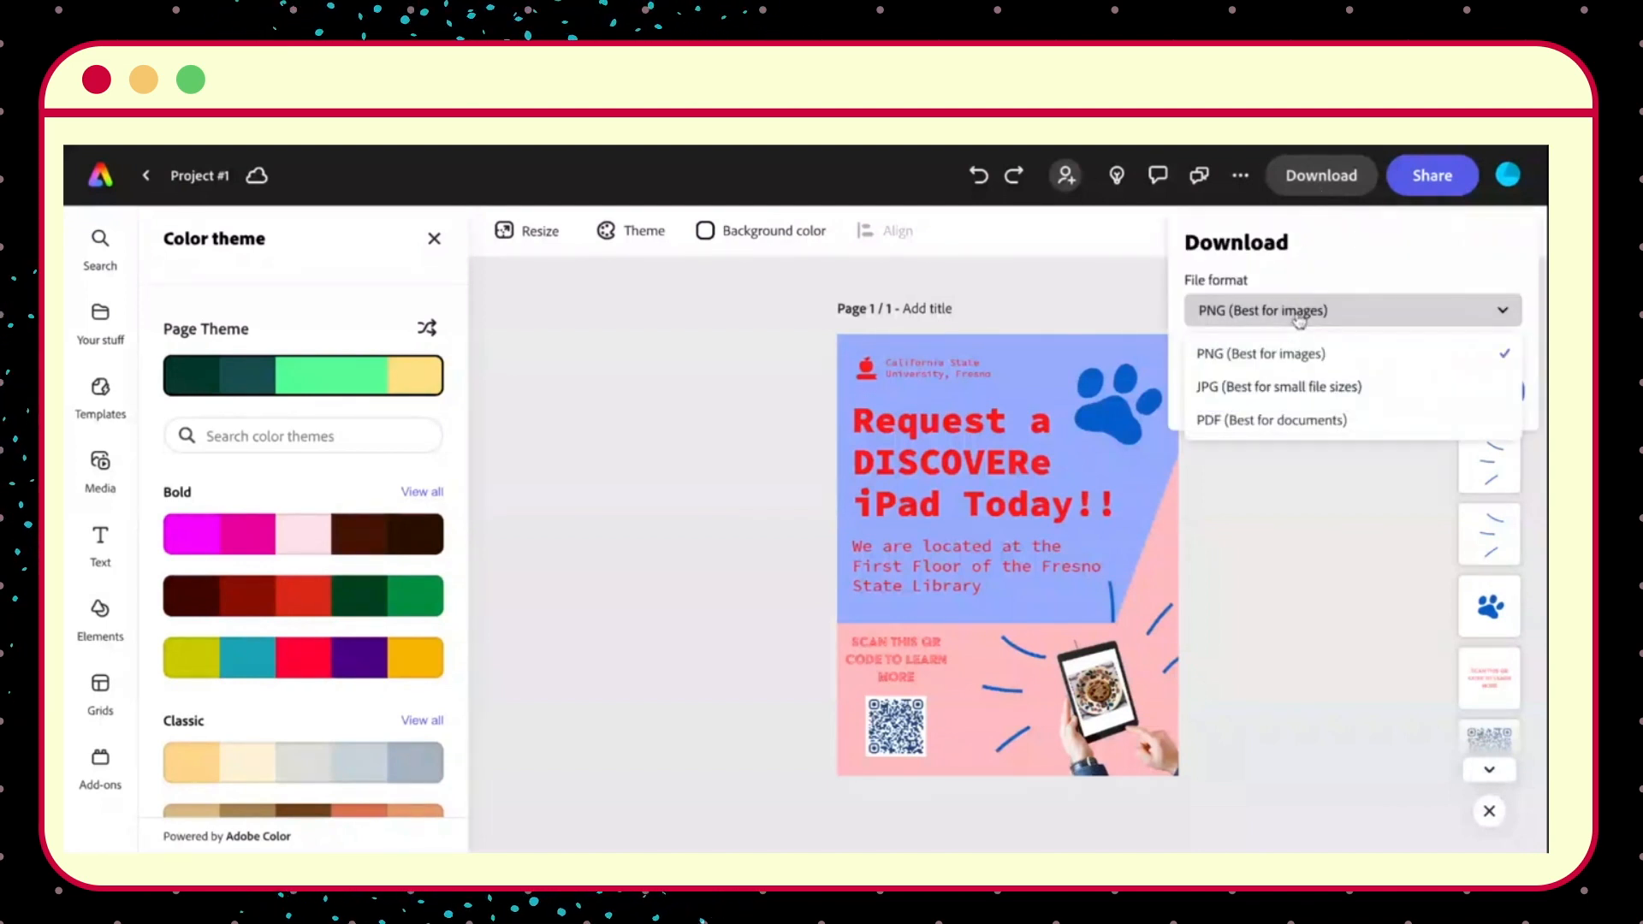
pyautogui.click(1274, 420)
pyautogui.click(1272, 376)
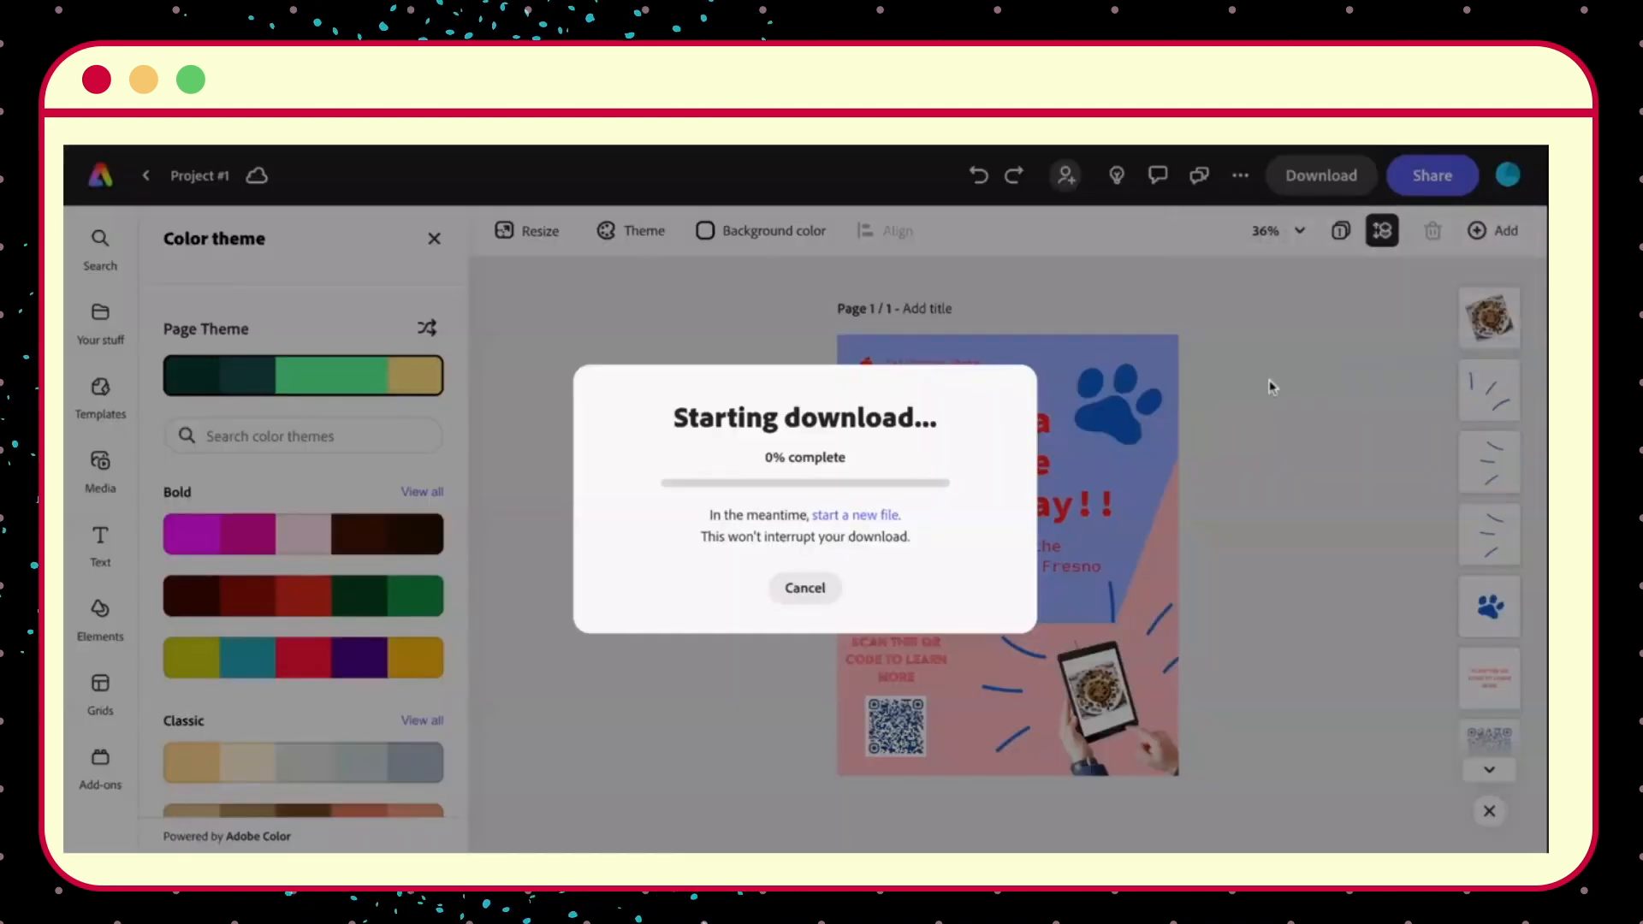